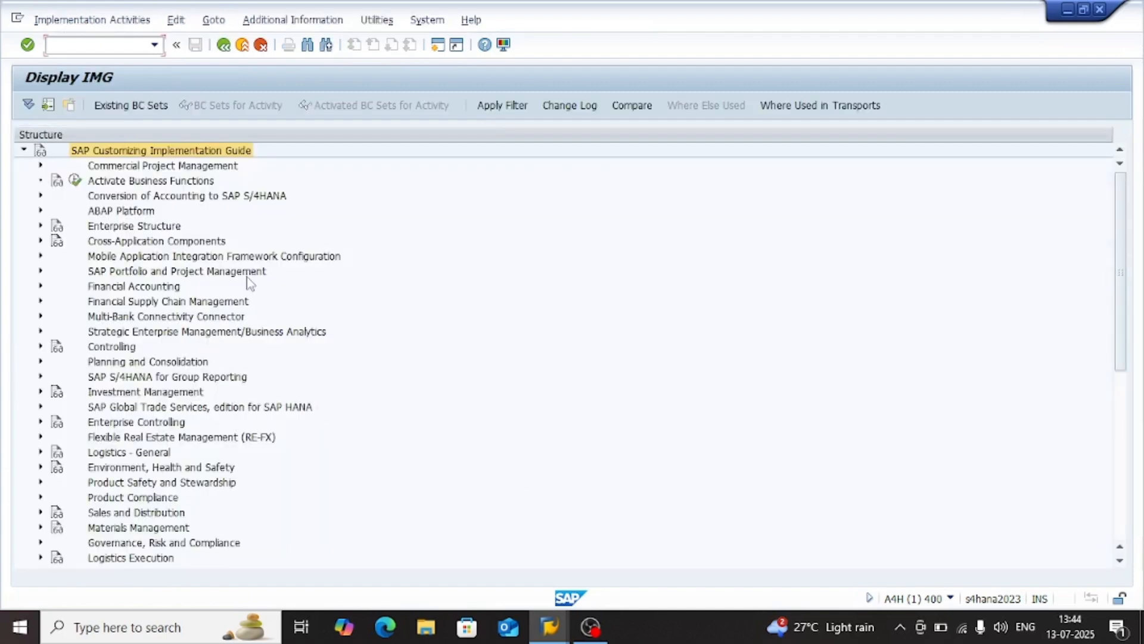
# Expand Financial Accounting and its Financial Accounting Global Settings node in the implementation guide
pyautogui.click(151, 288)
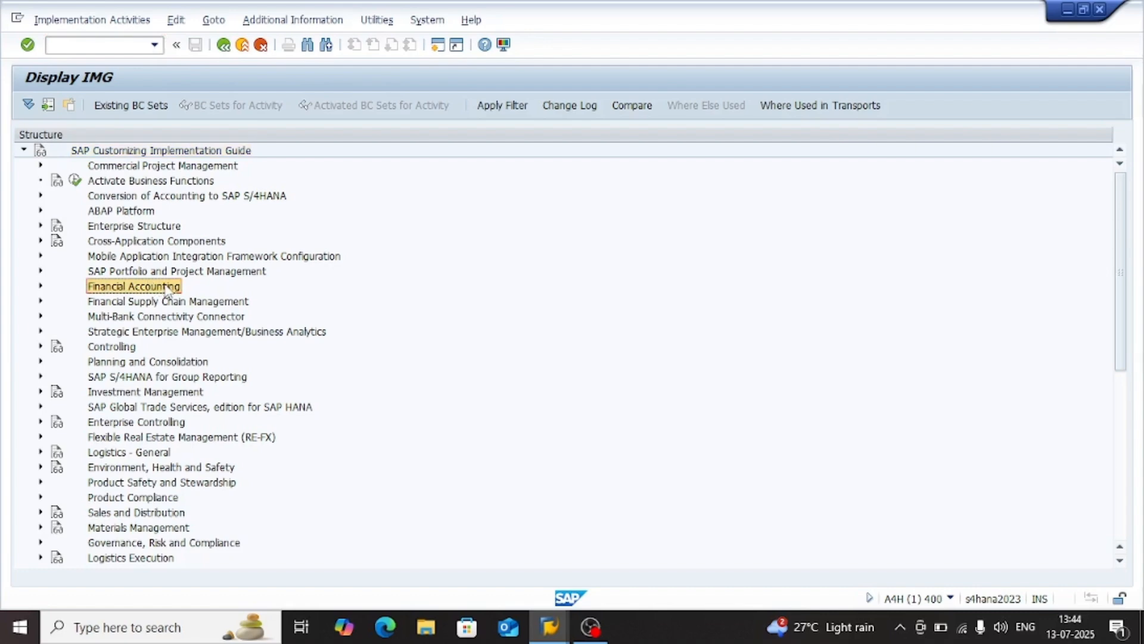
pyautogui.doubleClick(168, 288)
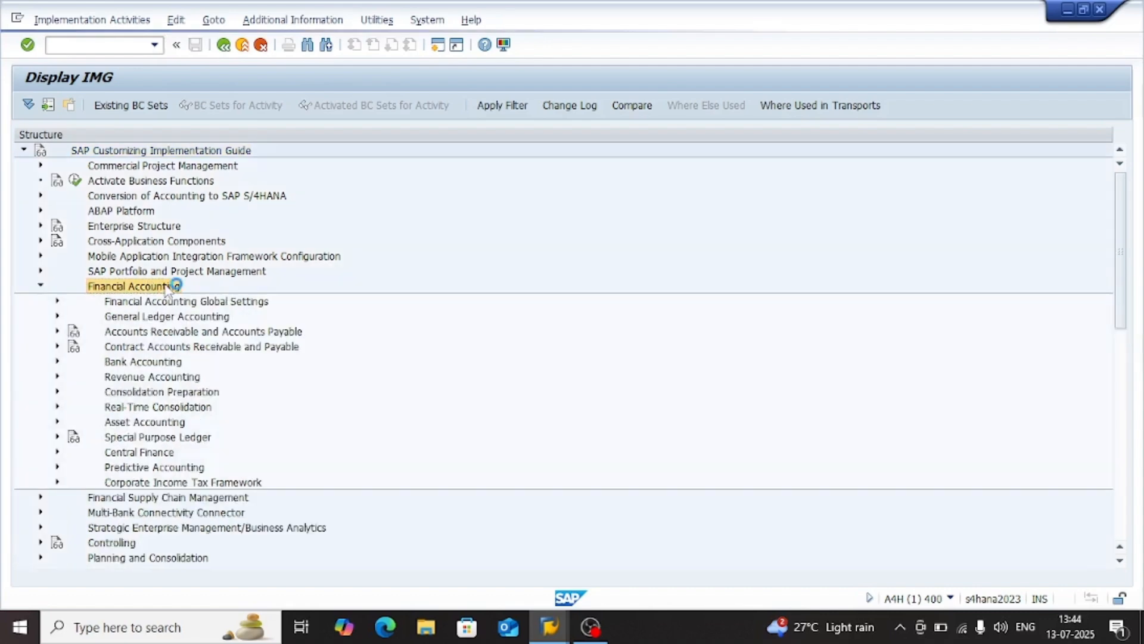
pyautogui.click(200, 301)
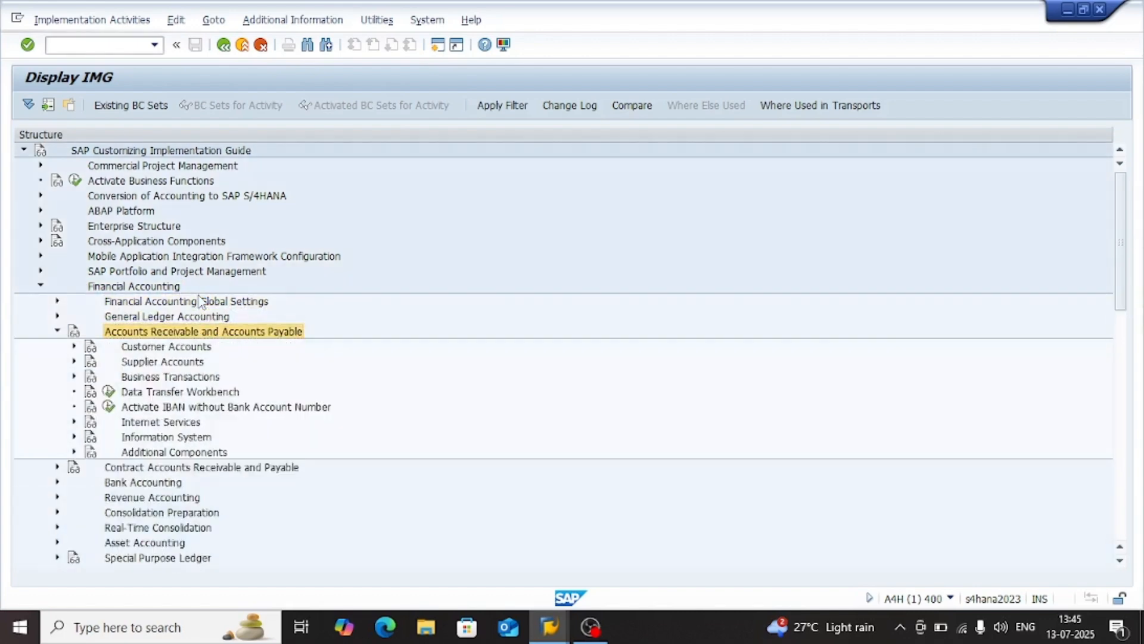
pyautogui.press('Up')
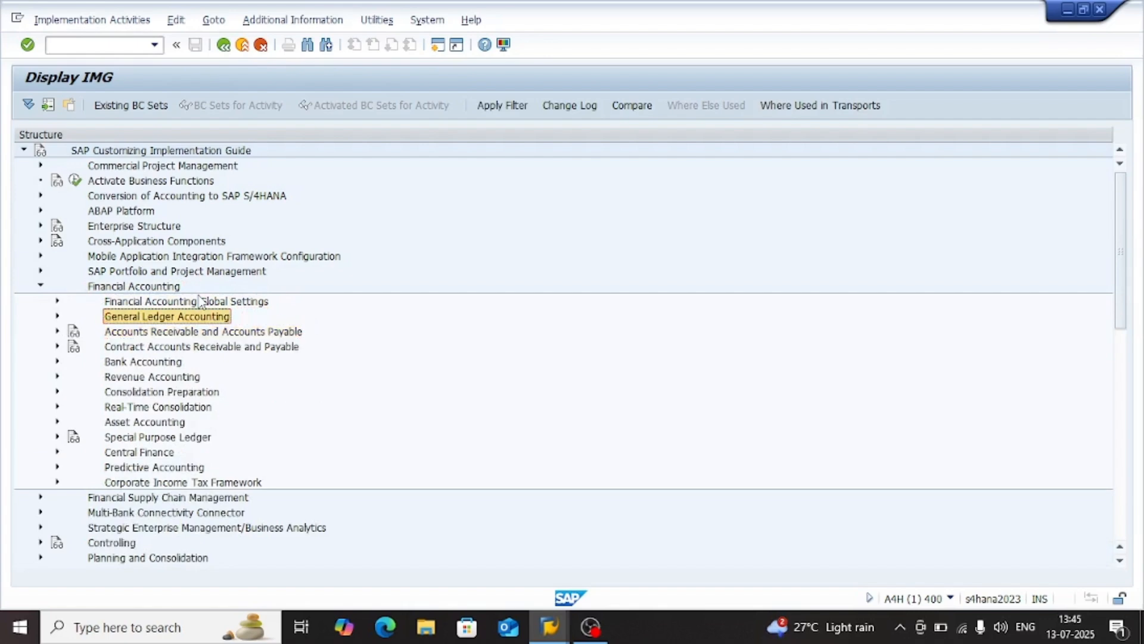
pyautogui.press('Up')
pyautogui.press('Down')
pyautogui.press('Up')
pyautogui.press('Down')
pyautogui.press('Up')
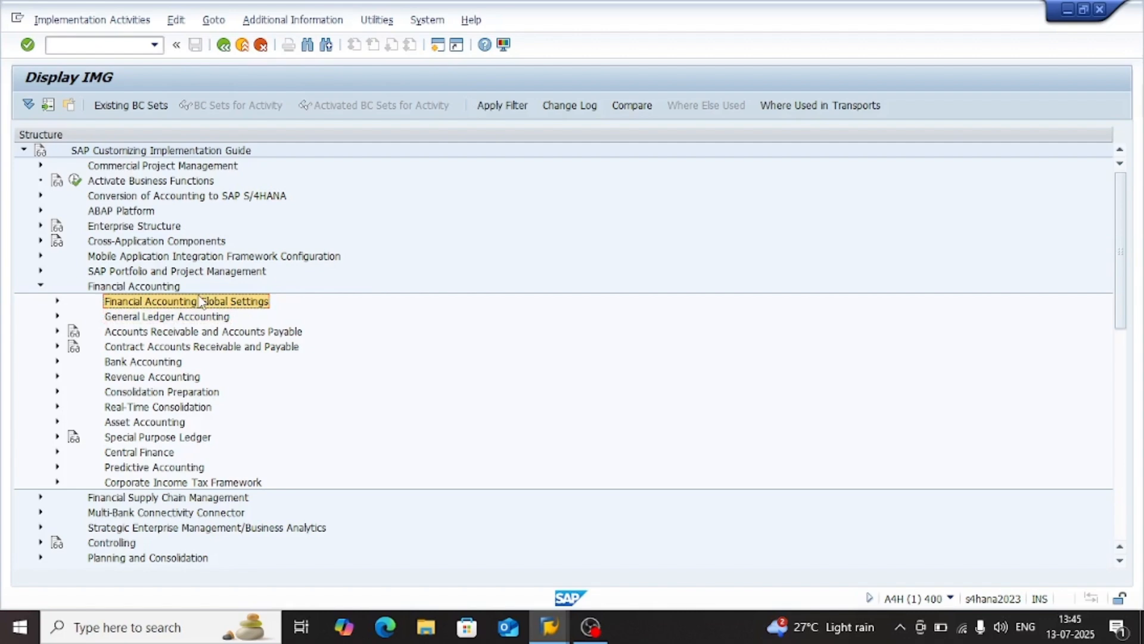
pyautogui.press('Right')
# Look through the contents of the Document node under Financial Accounting Global Settings and collapse it again
pyautogui.press('Down')
pyautogui.press('Down')
pyautogui.press('Down')
pyautogui.press('Down')
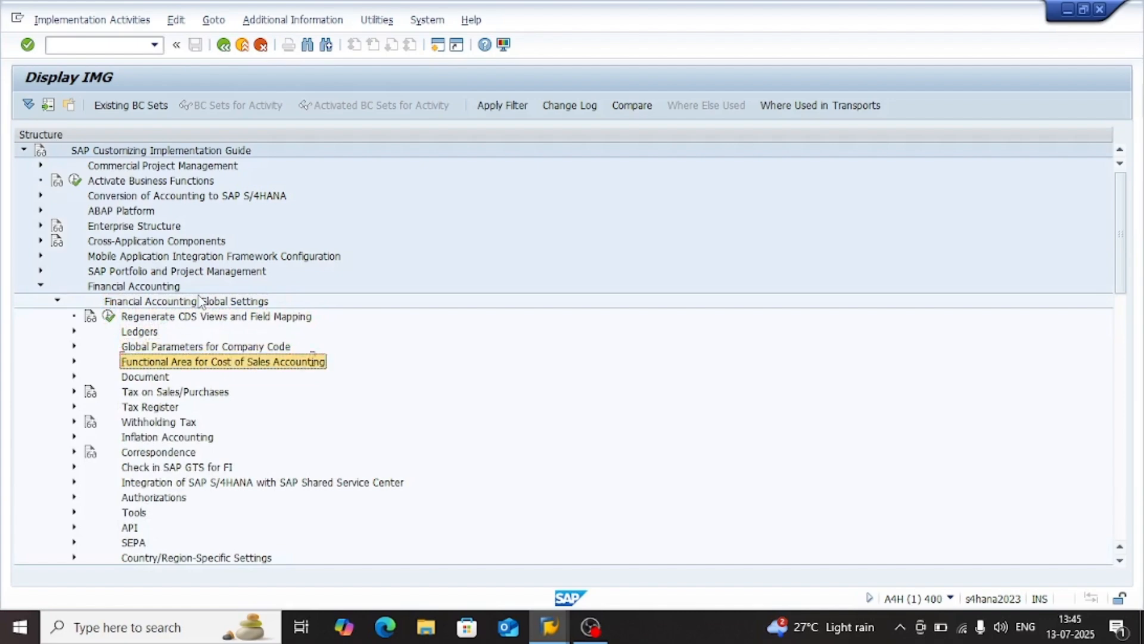
pyautogui.press('Down')
pyautogui.press('Right')
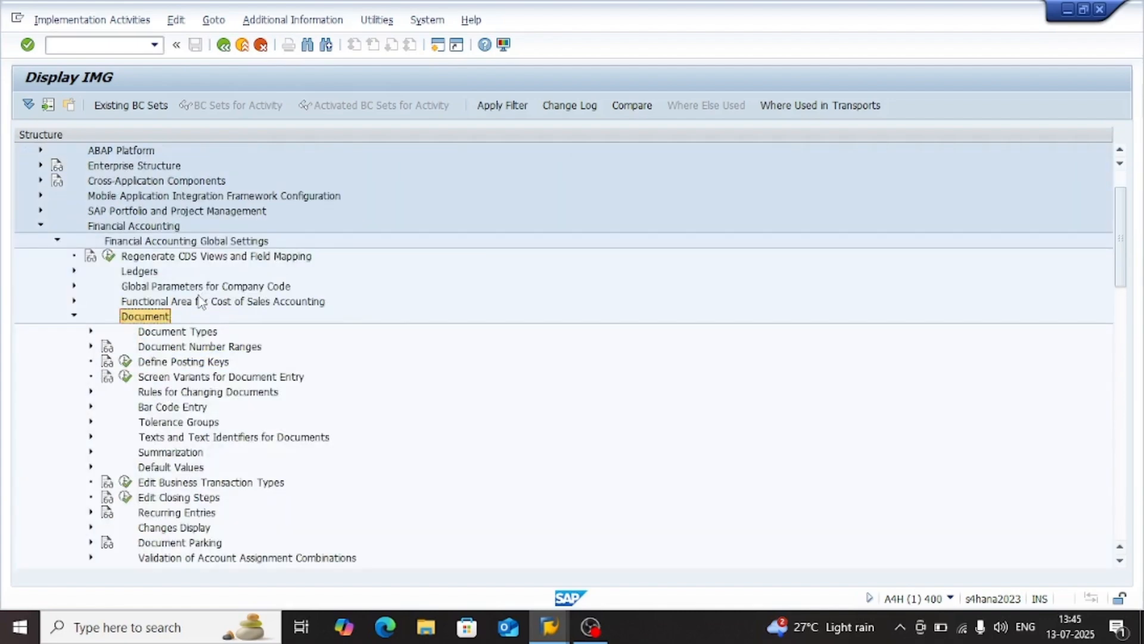
pyautogui.press('Left')
# Expand Tax on Sales/Purchases and its Basic Settings node under Financial Accounting Global Settings
pyautogui.press('Down')
pyautogui.press('Right')
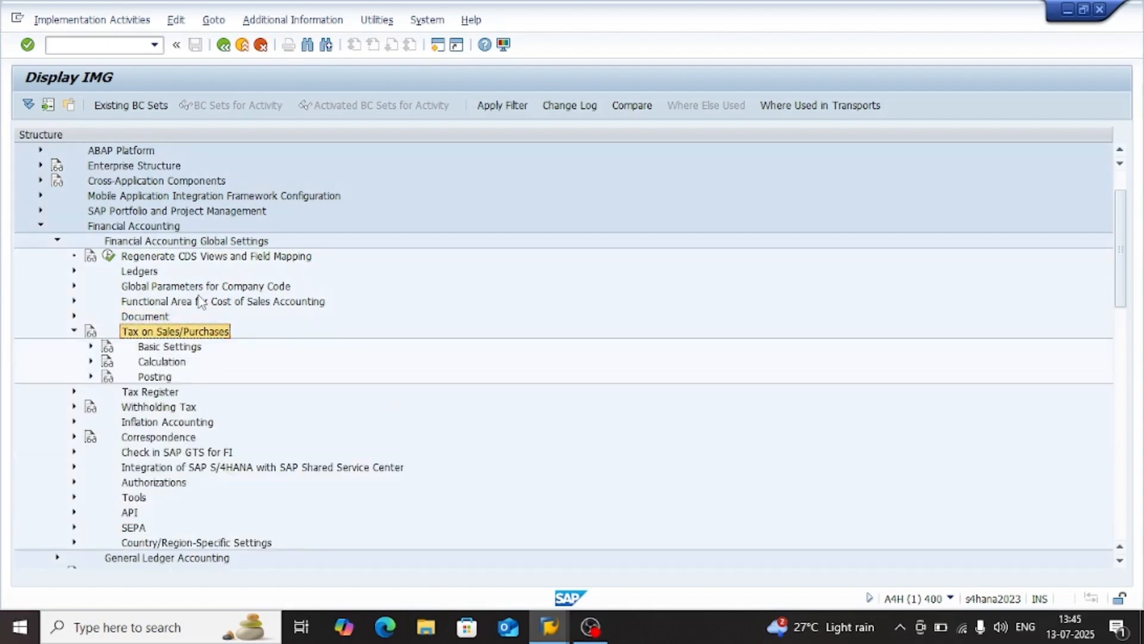
pyautogui.press('Left')
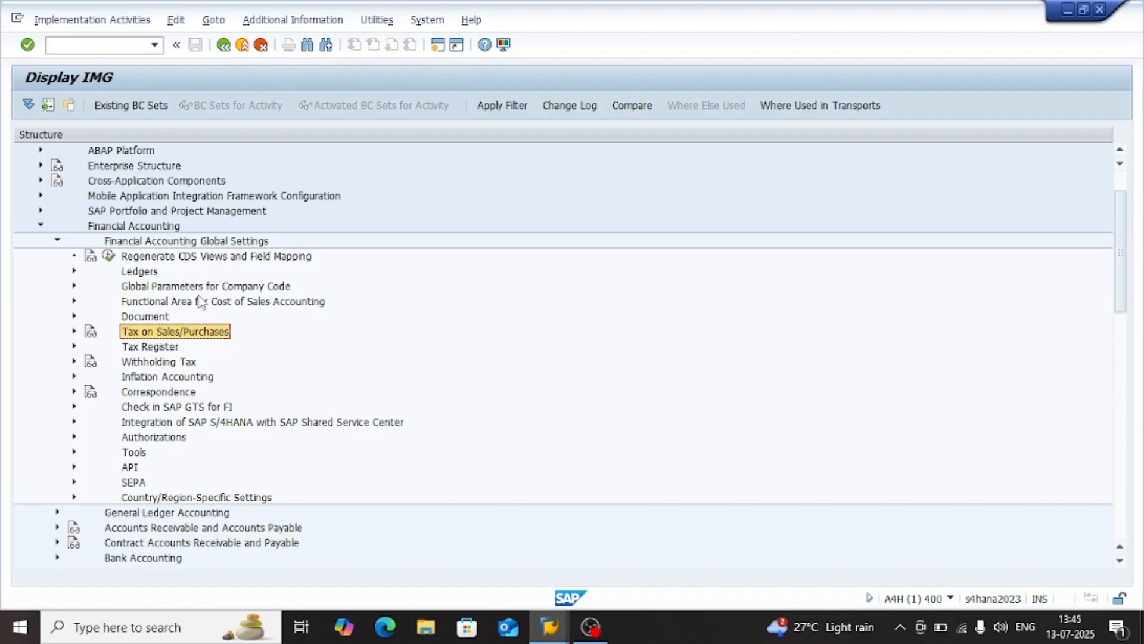
pyautogui.press('Up')
pyautogui.press('Down')
pyautogui.press('Down')
pyautogui.press('Up')
pyautogui.press('Right')
pyautogui.press('Down')
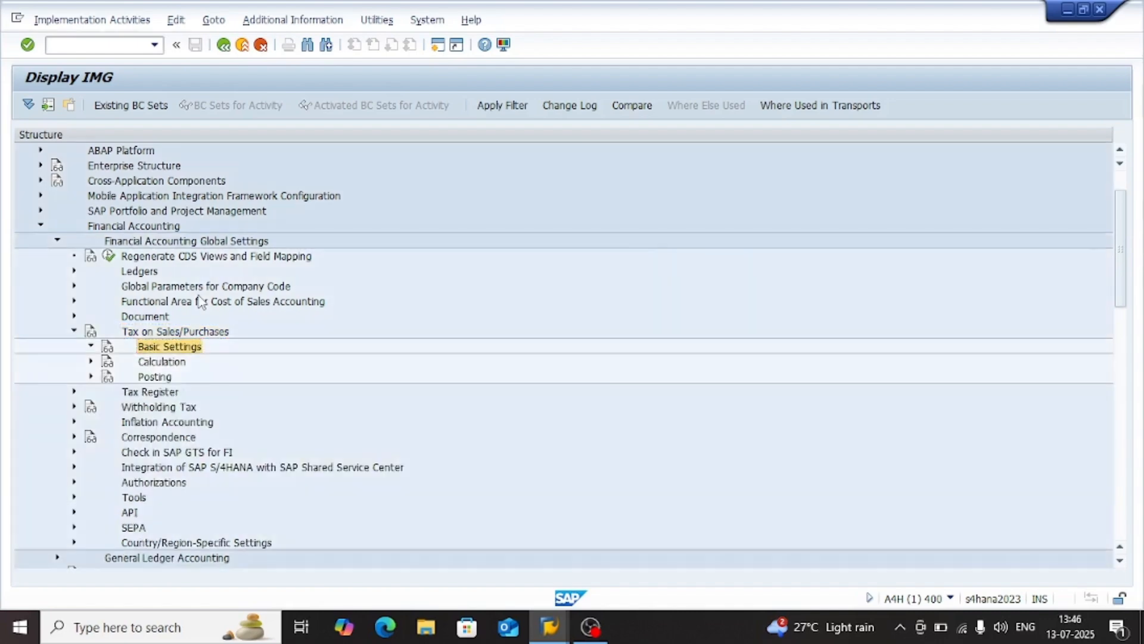
pyautogui.press('Right')
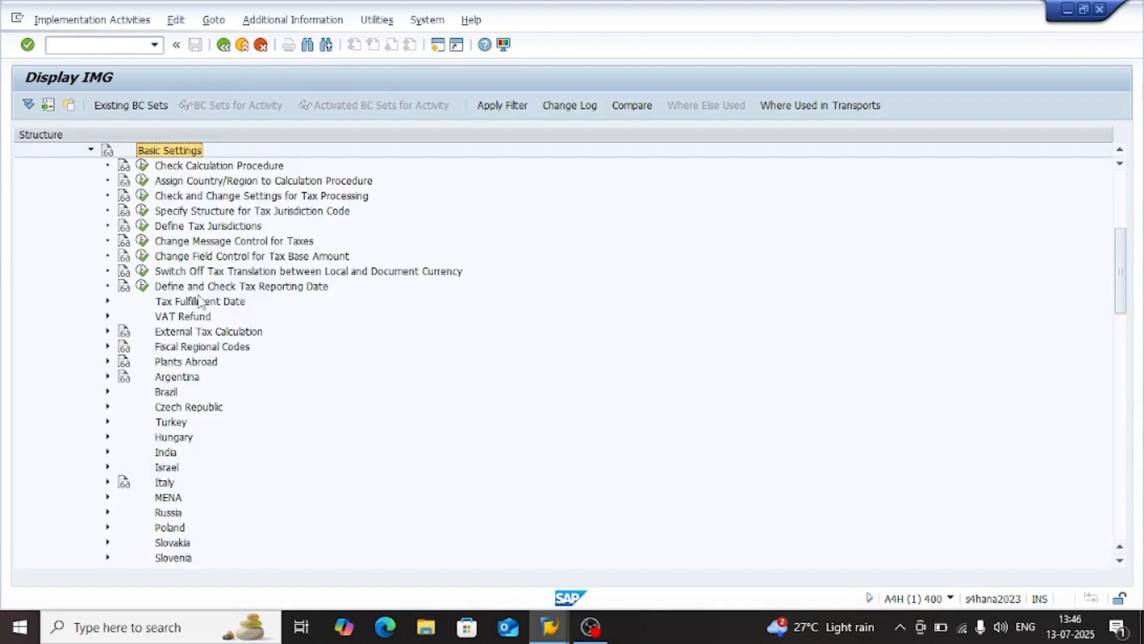
# Examine the country-specific nodes, such as Argentina, Brazil, Turkey, India and Italy, under the sales tax Basic Settings
pyautogui.click(174, 334)
pyautogui.click(176, 362)
pyautogui.click(177, 377)
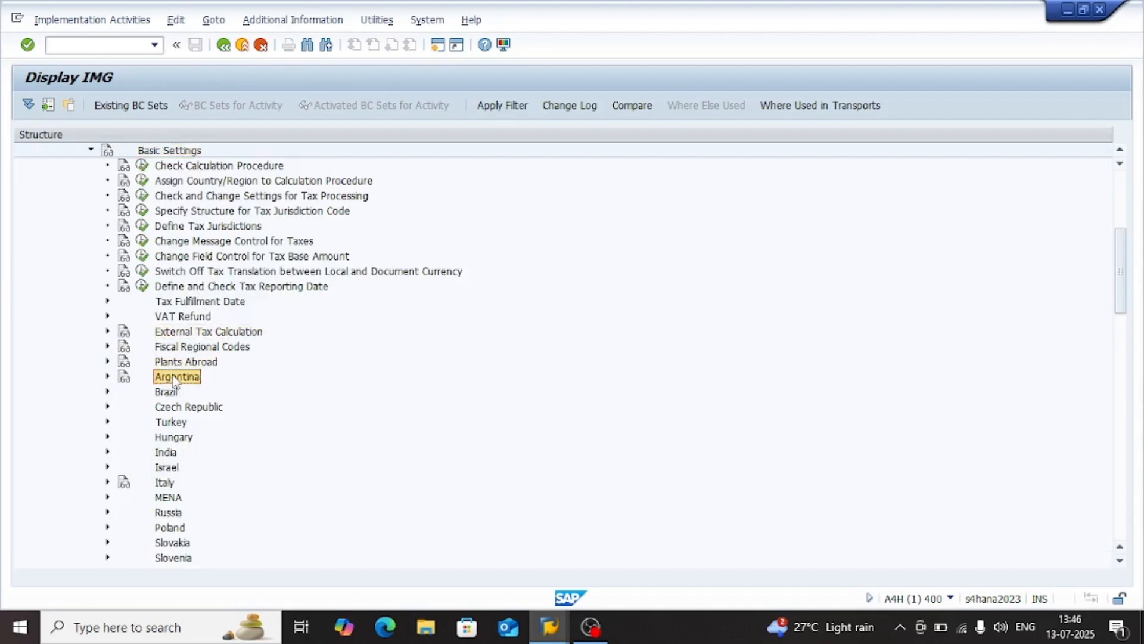
pyautogui.click(170, 393)
pyautogui.click(174, 408)
pyautogui.click(174, 422)
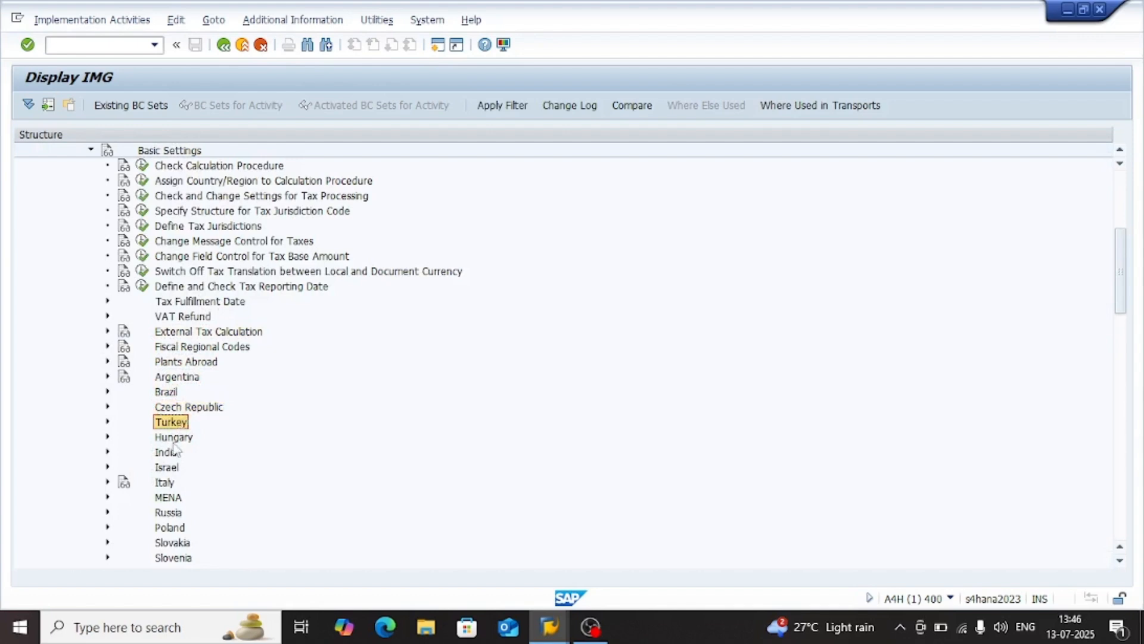
pyautogui.click(174, 438)
pyautogui.click(172, 454)
pyautogui.click(171, 468)
pyautogui.click(169, 483)
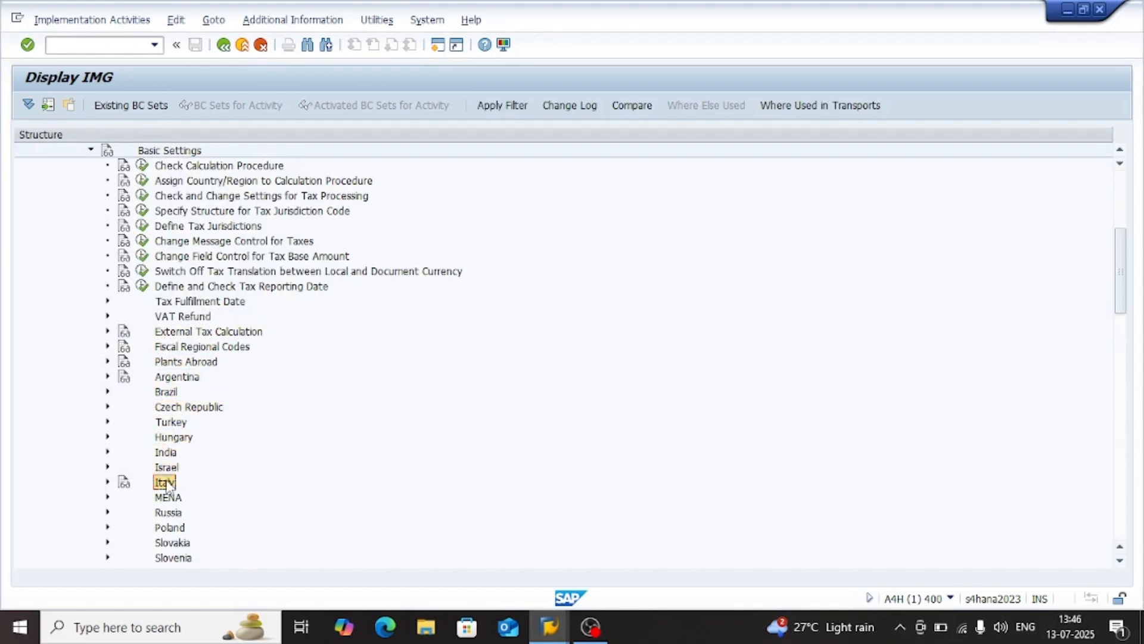
pyautogui.scroll(-1, 173, 505)
pyautogui.scroll(-2, 187, 506)
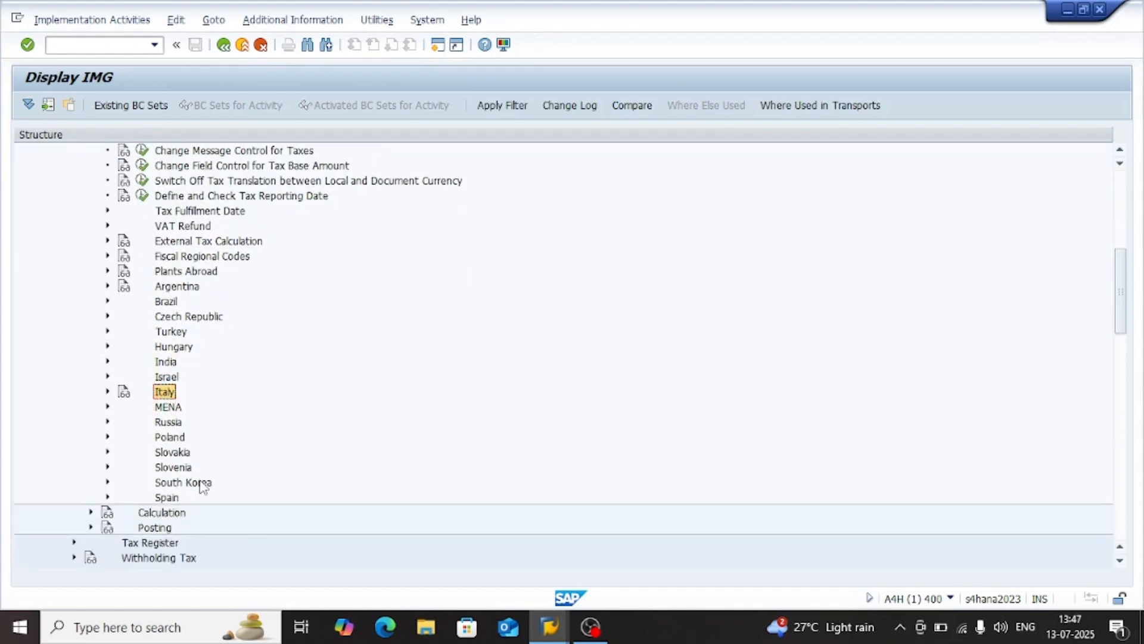
pyautogui.click(178, 321)
pyautogui.click(173, 303)
pyautogui.click(172, 320)
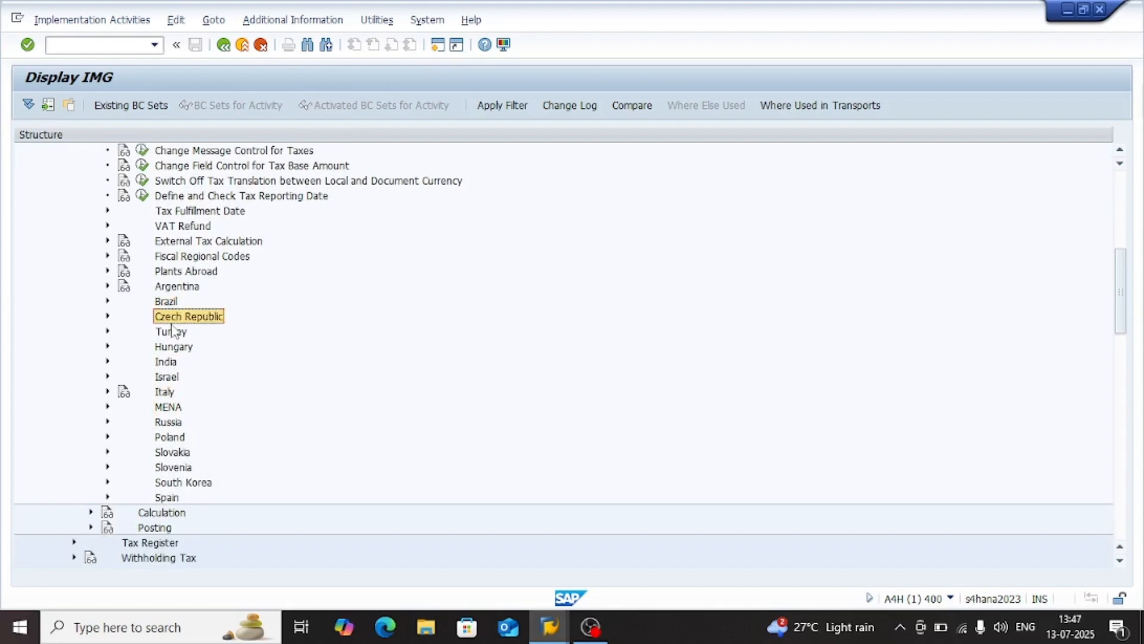
pyautogui.click(171, 334)
pyautogui.click(174, 348)
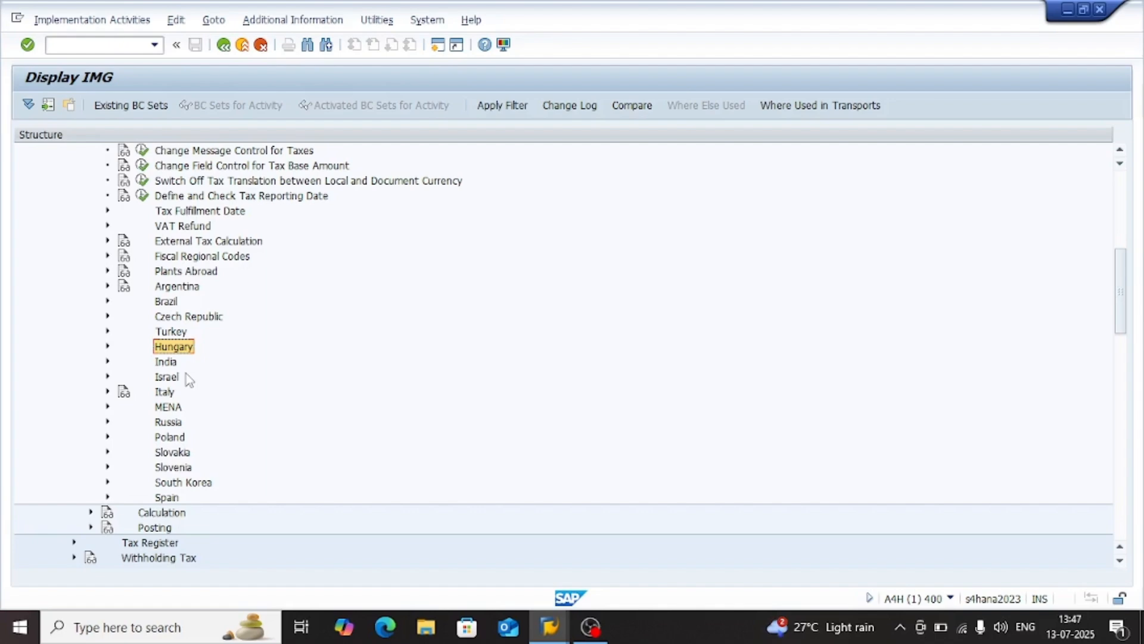
pyautogui.scroll(2, 188, 379)
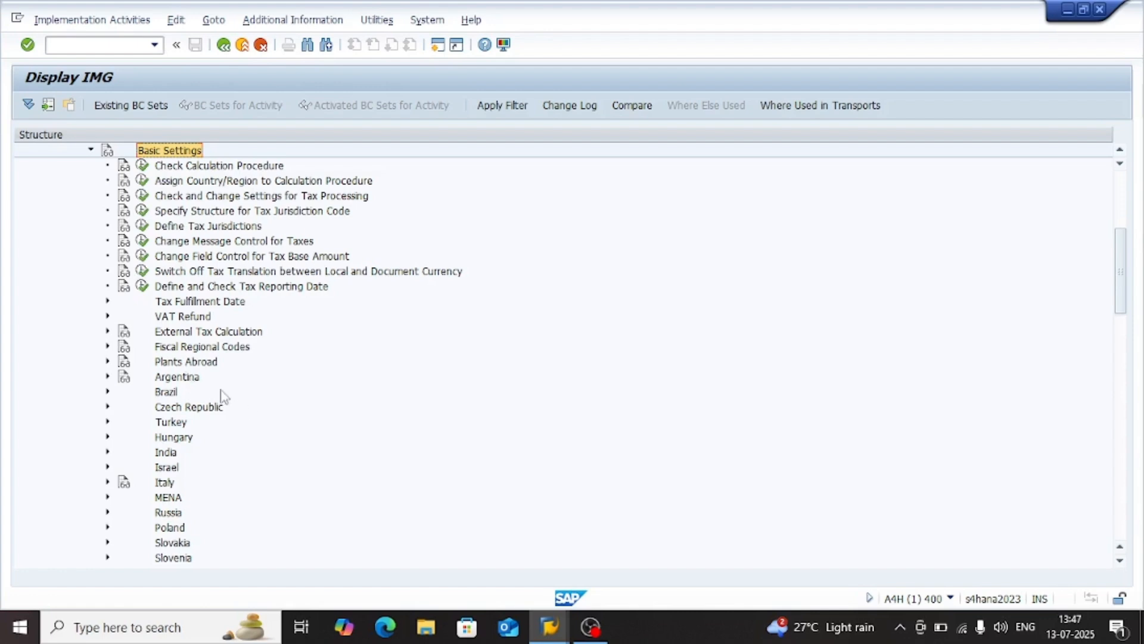
pyautogui.click(189, 377)
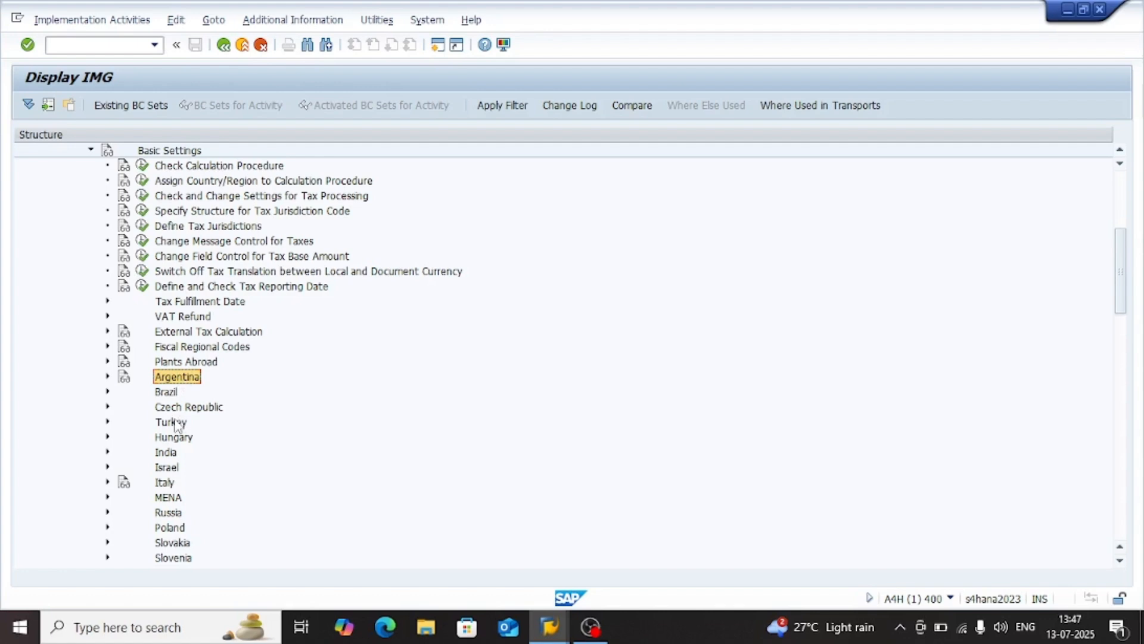
pyautogui.click(171, 393)
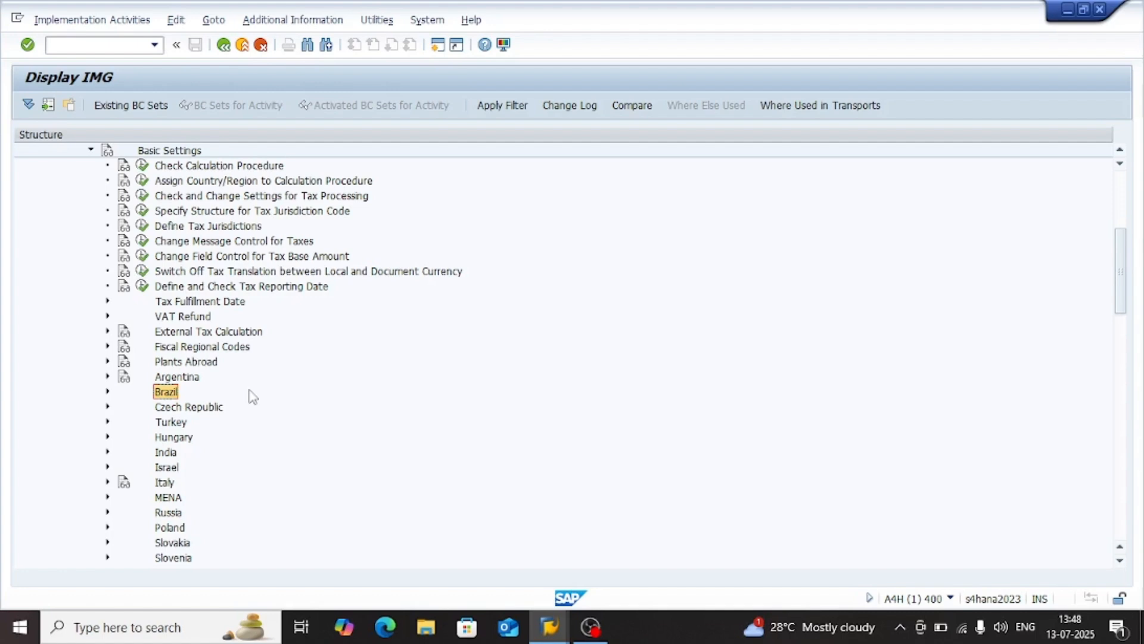
# Review the calculation procedure and tax jurisdiction code activities under the sales tax Basic Settings
pyautogui.click(206, 182)
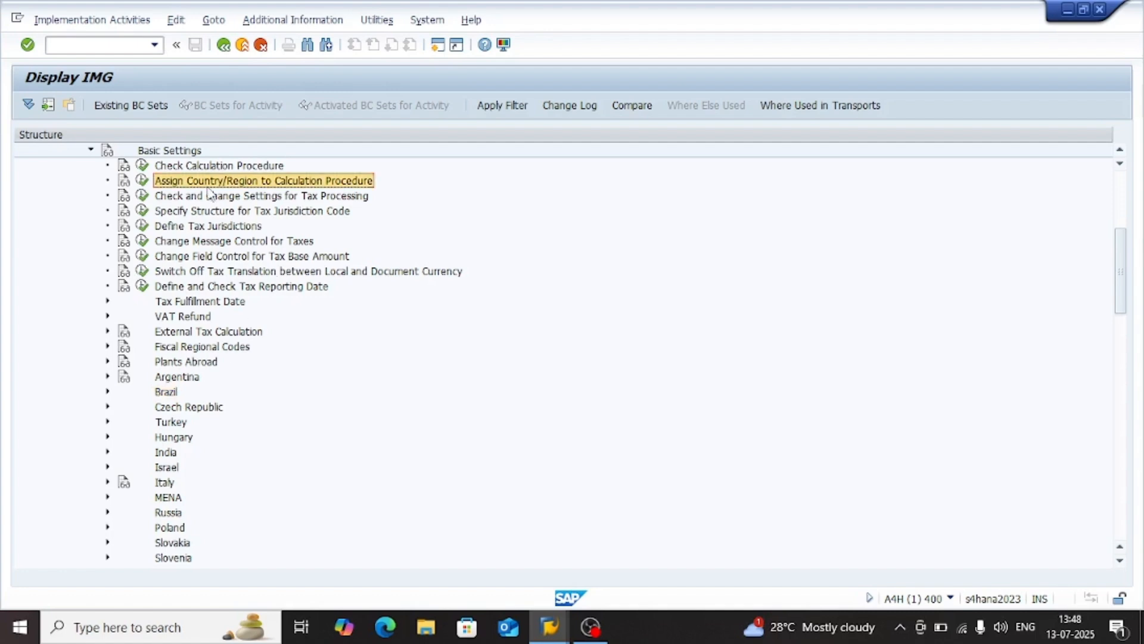
pyautogui.click(222, 168)
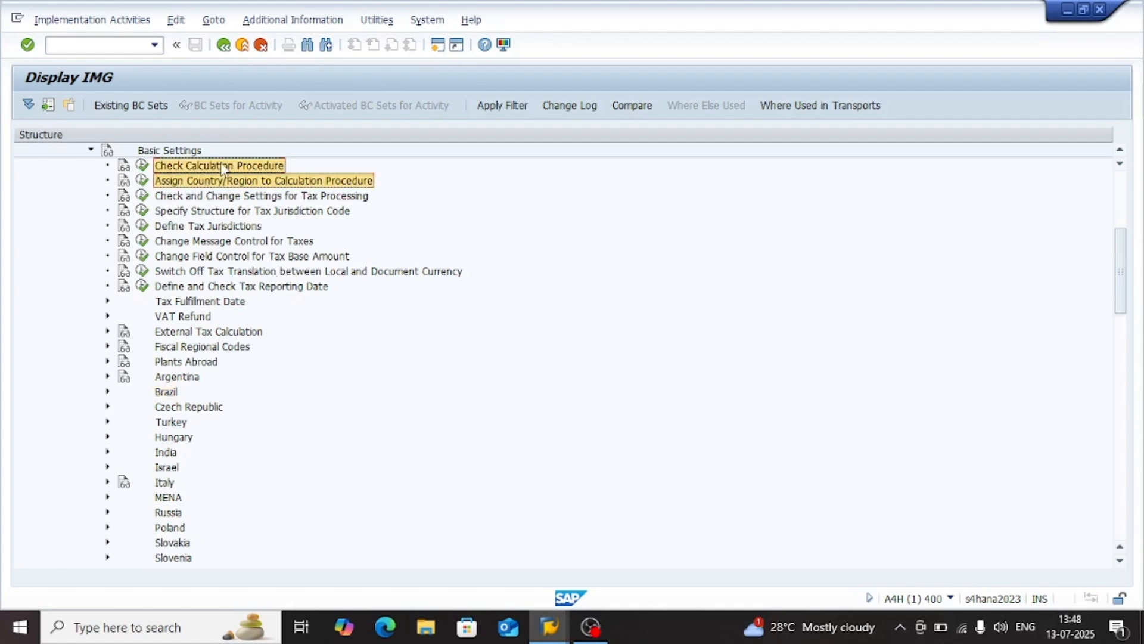
pyautogui.click(201, 215)
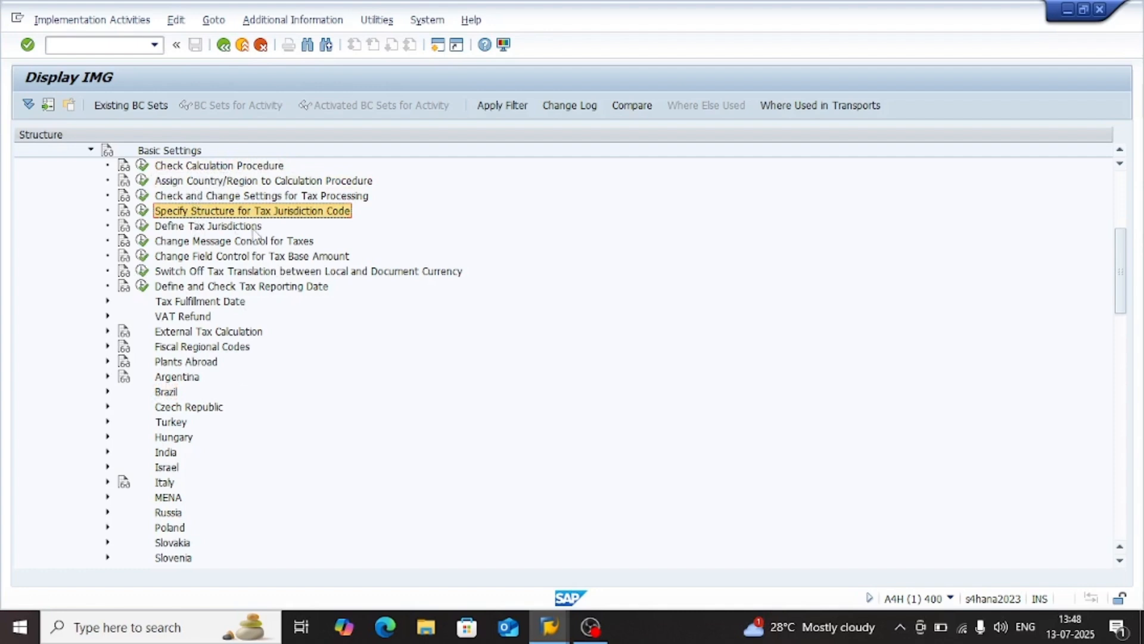
# Collapse the Basic Settings node and its parent, Tax on Sales/Purchases
pyautogui.press('Left')
pyautogui.press('Left')
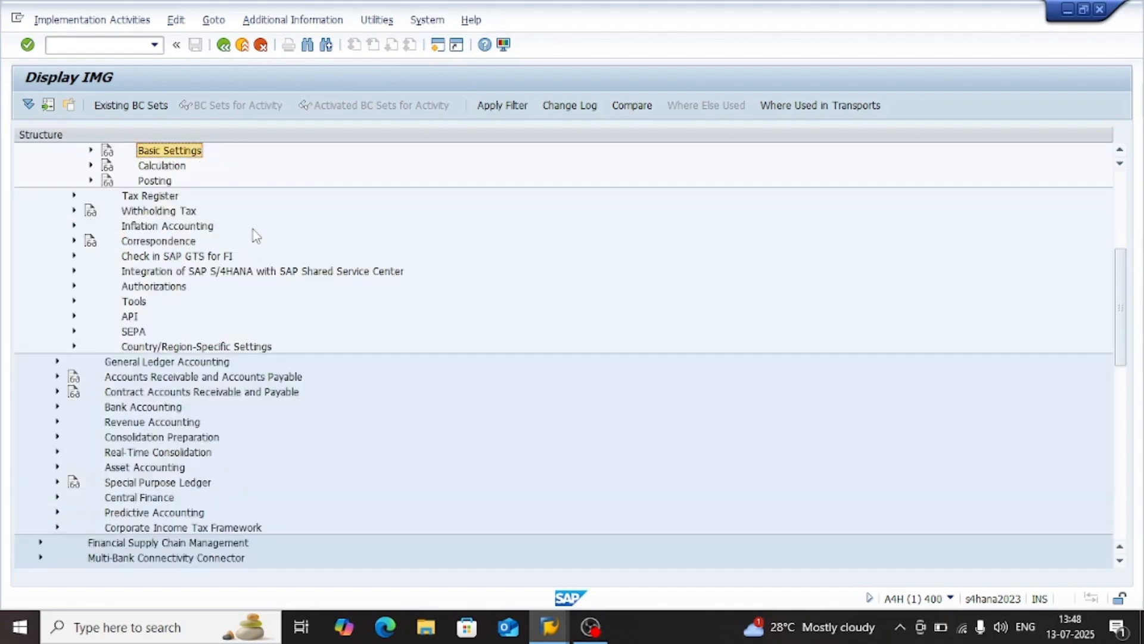
pyautogui.scroll(6, 256, 236)
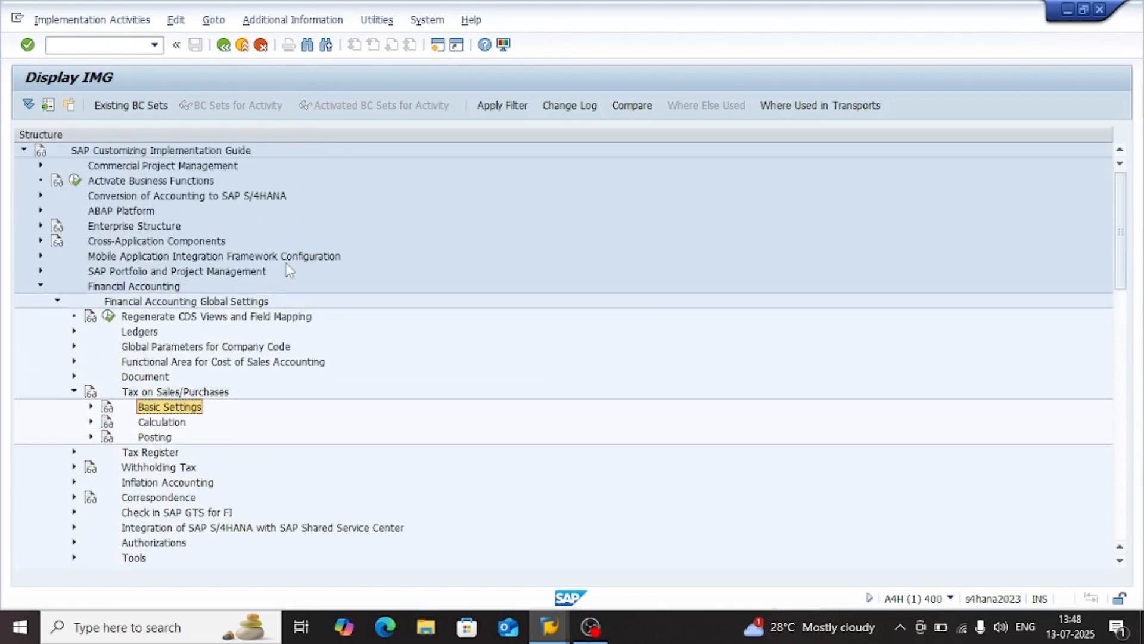
pyautogui.click(170, 436)
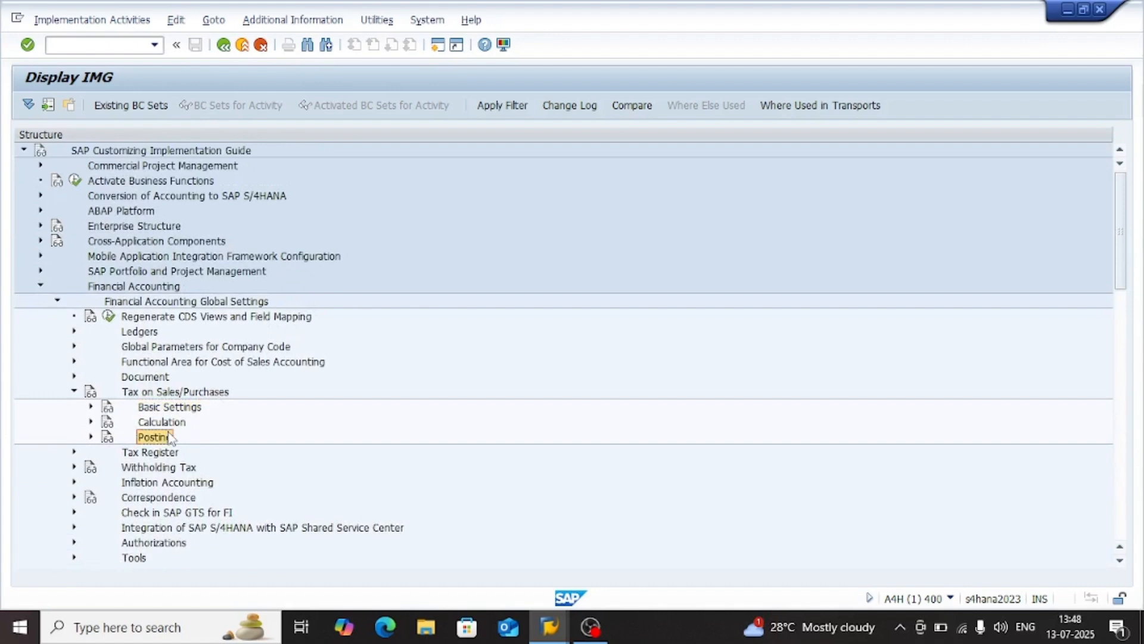
pyautogui.press('Up')
pyautogui.press('Left')
pyautogui.press('Left')
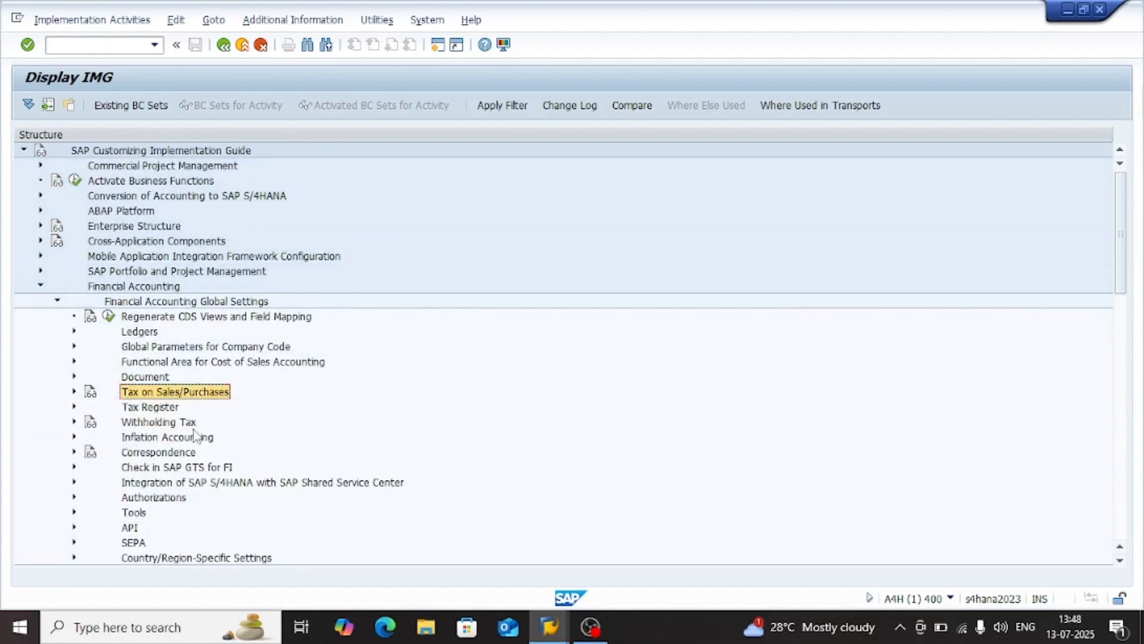
# Expand the Withholding Tax node under Financial Accounting Global Settings and the Withholding Tax subnode inside it
pyautogui.click(148, 382)
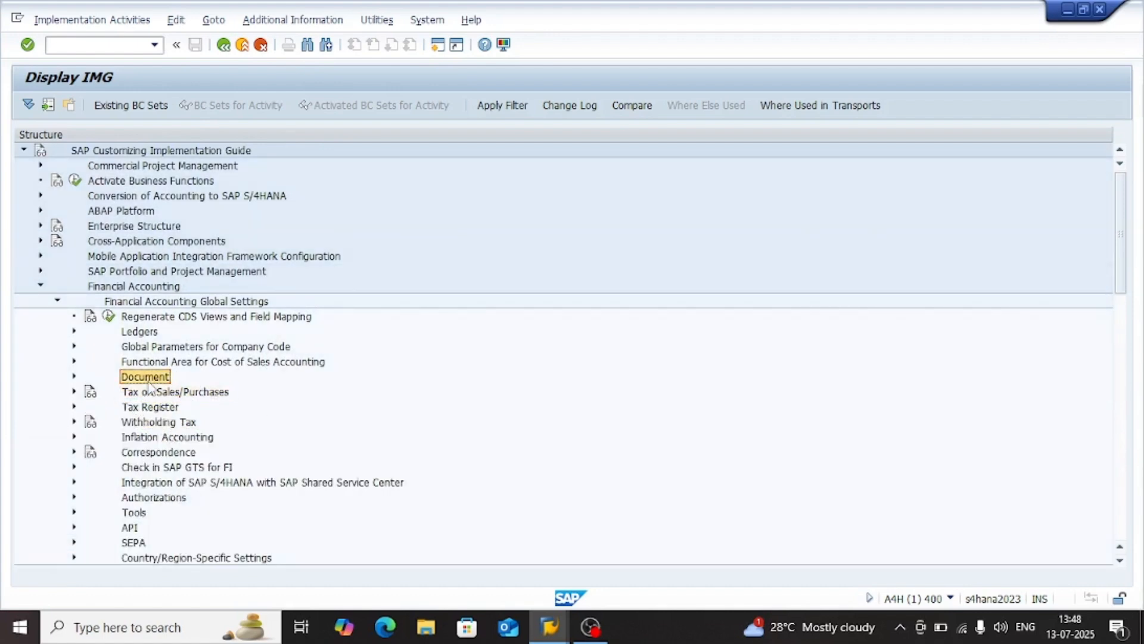
pyautogui.press('Down')
pyautogui.press('Down')
pyautogui.press('Up')
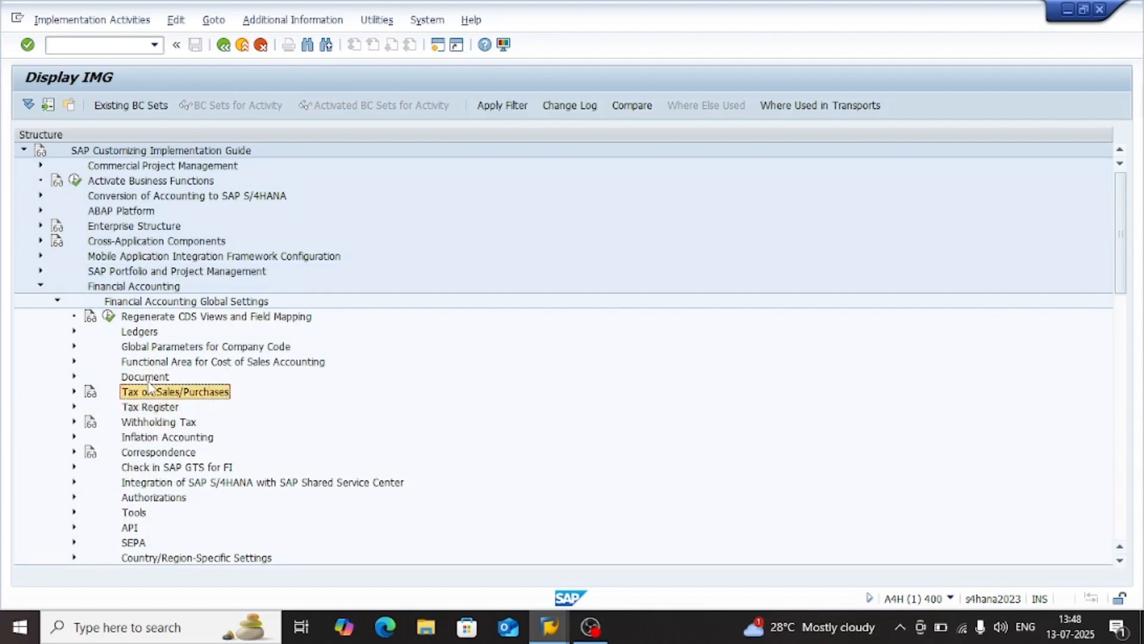
pyautogui.press('Down')
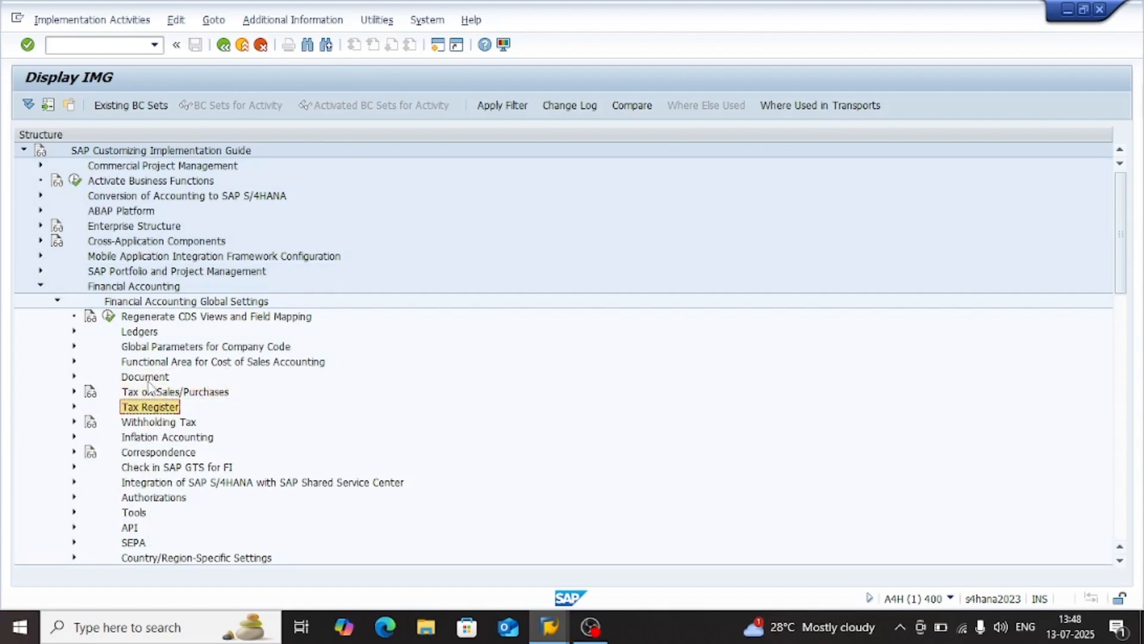
pyautogui.press('Down')
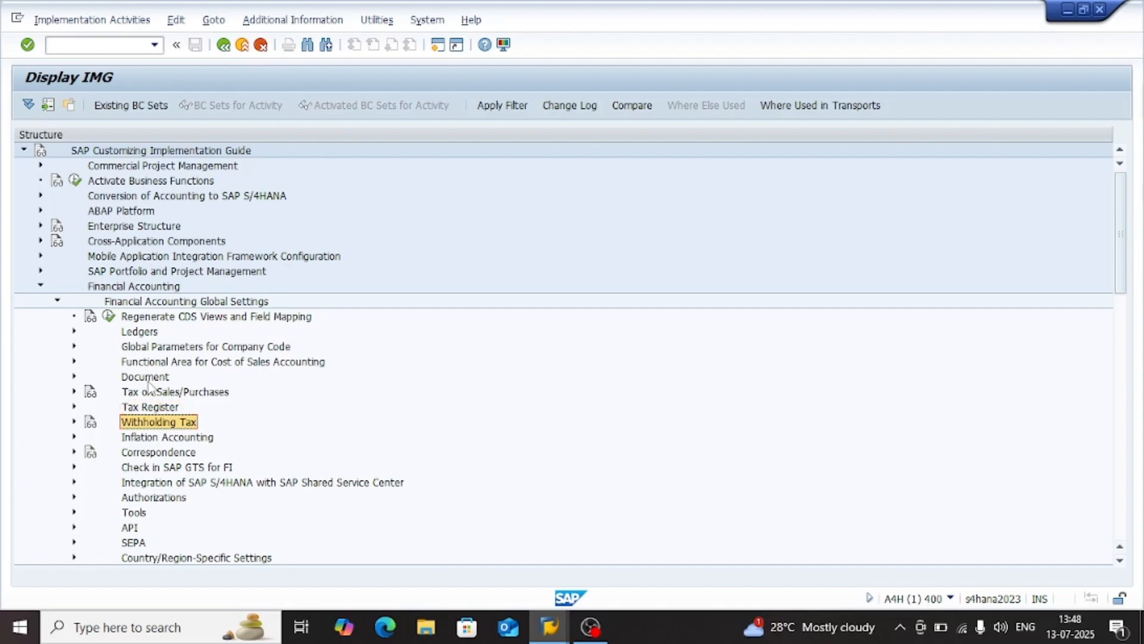
pyautogui.press('Right')
pyautogui.press('Left')
pyautogui.press('Right')
pyautogui.press('Down')
pyautogui.press('Right')
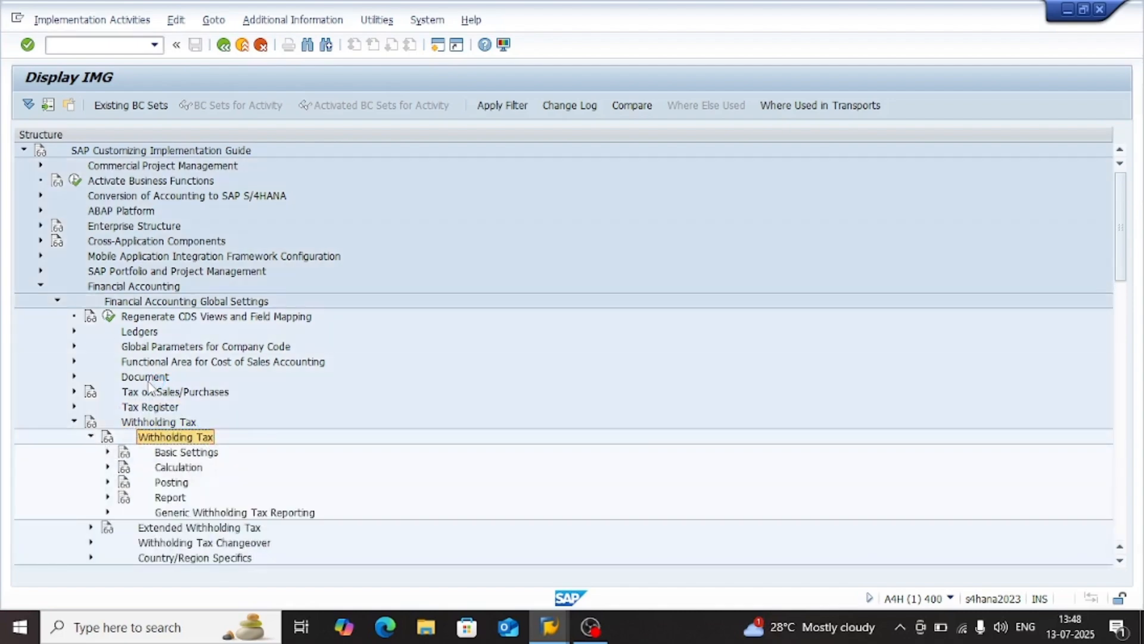
# Look through the Basic Settings activities for withholding tax, collapse them and select the Calculation node
pyautogui.press('Down')
pyautogui.press('Right')
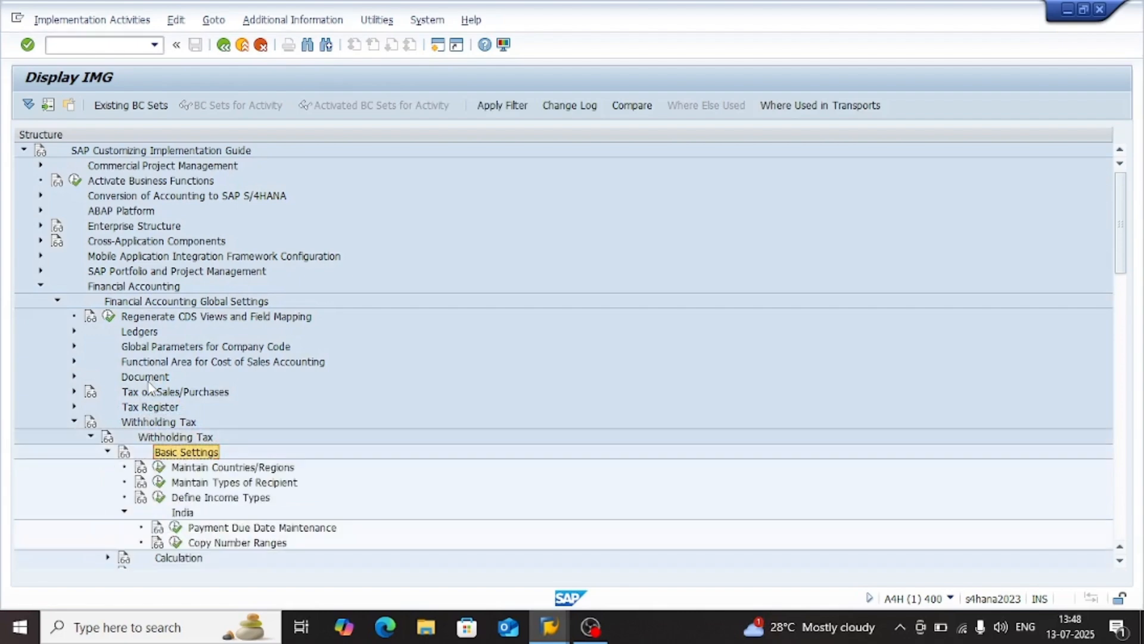
pyautogui.press('Down')
pyautogui.press('Up')
pyautogui.press('Left')
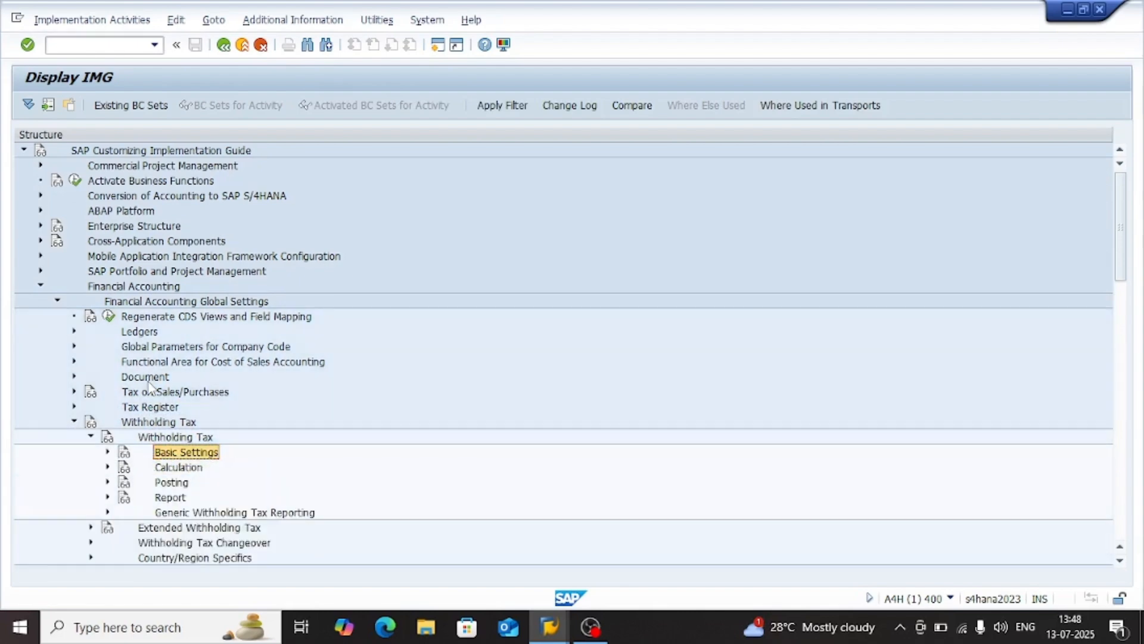
pyautogui.press('Down')
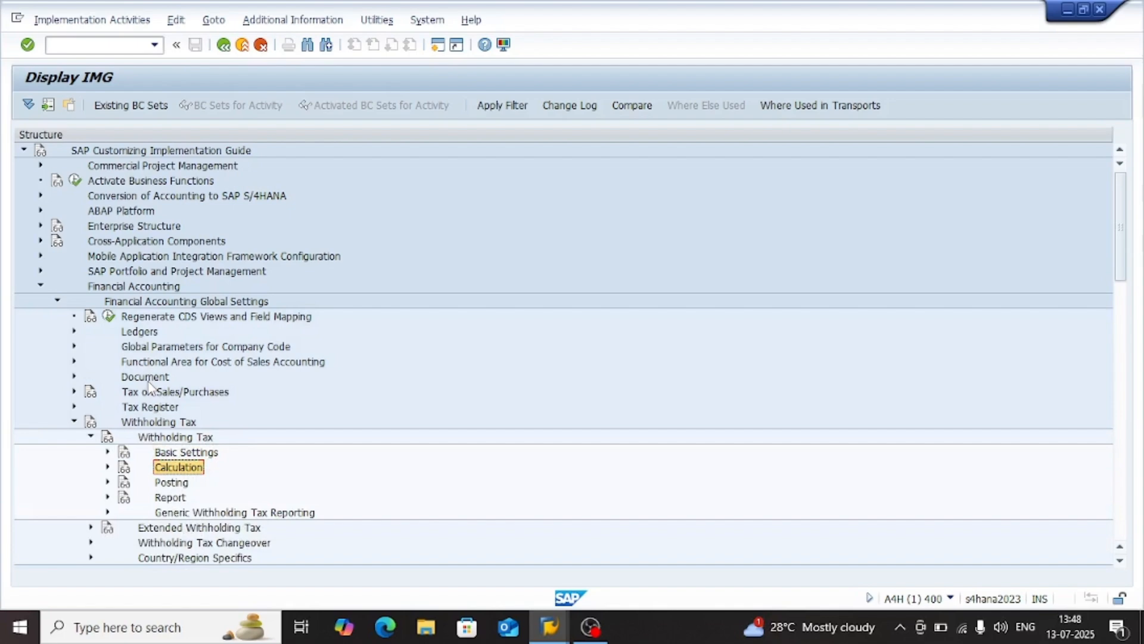
# Check the activities in the Calculation node under Withholding Tax and collapse it
pyautogui.press('Right')
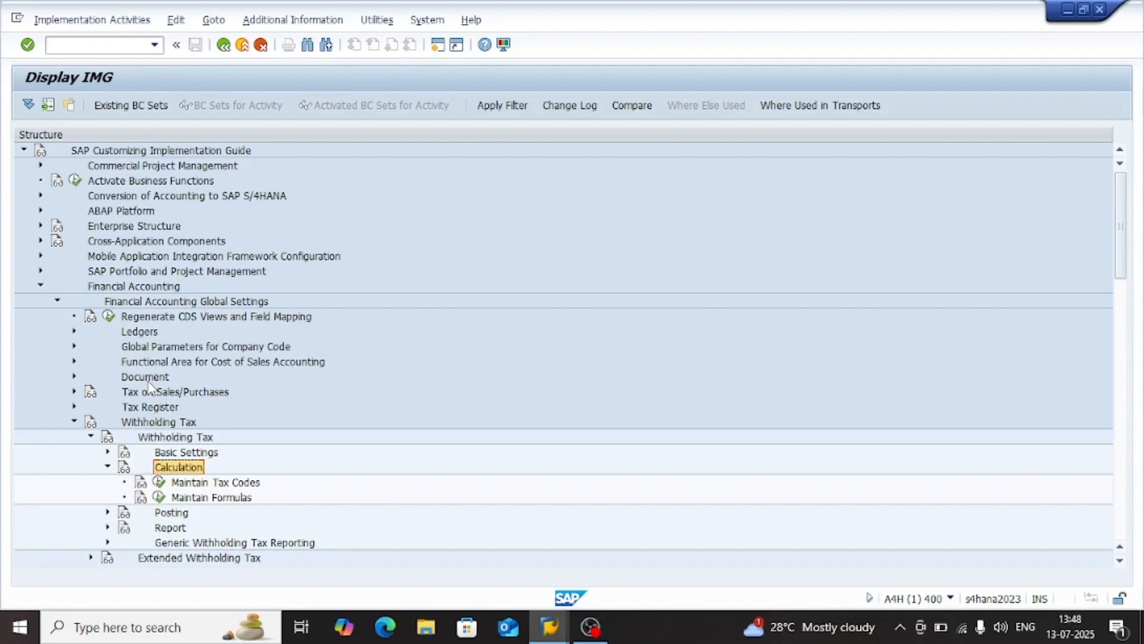
pyautogui.press('Left')
pyautogui.press('Up')
# Review the withholding tax Basic Settings activities, collapse the India subnode and close Basic Settings
pyautogui.press('Right')
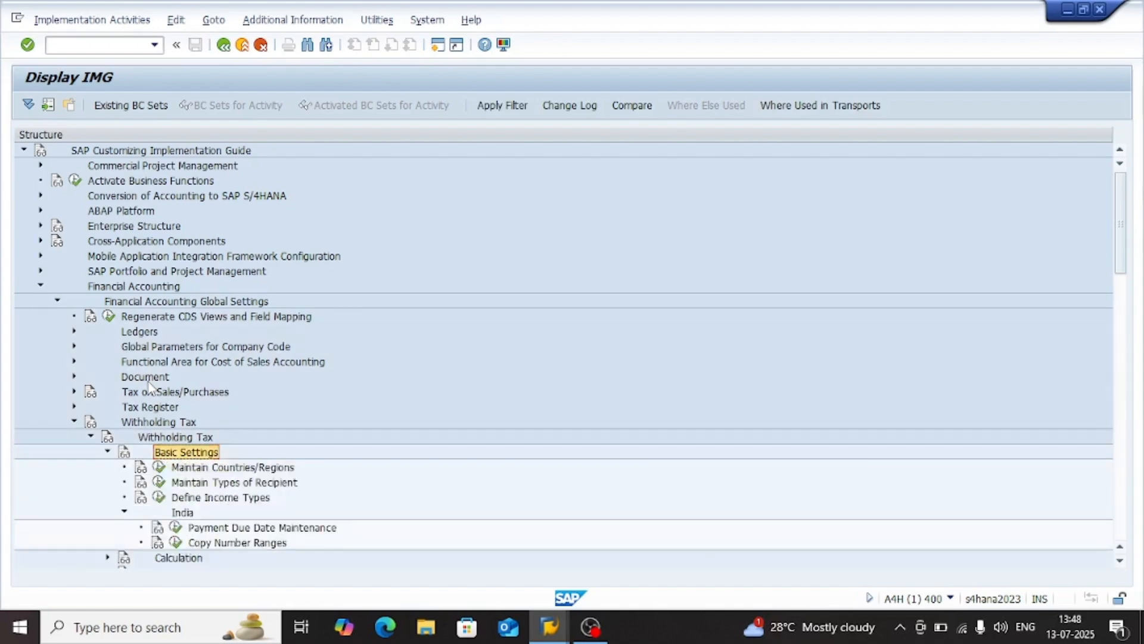
pyautogui.press('Down')
pyautogui.press('Down')
pyautogui.press('Down')
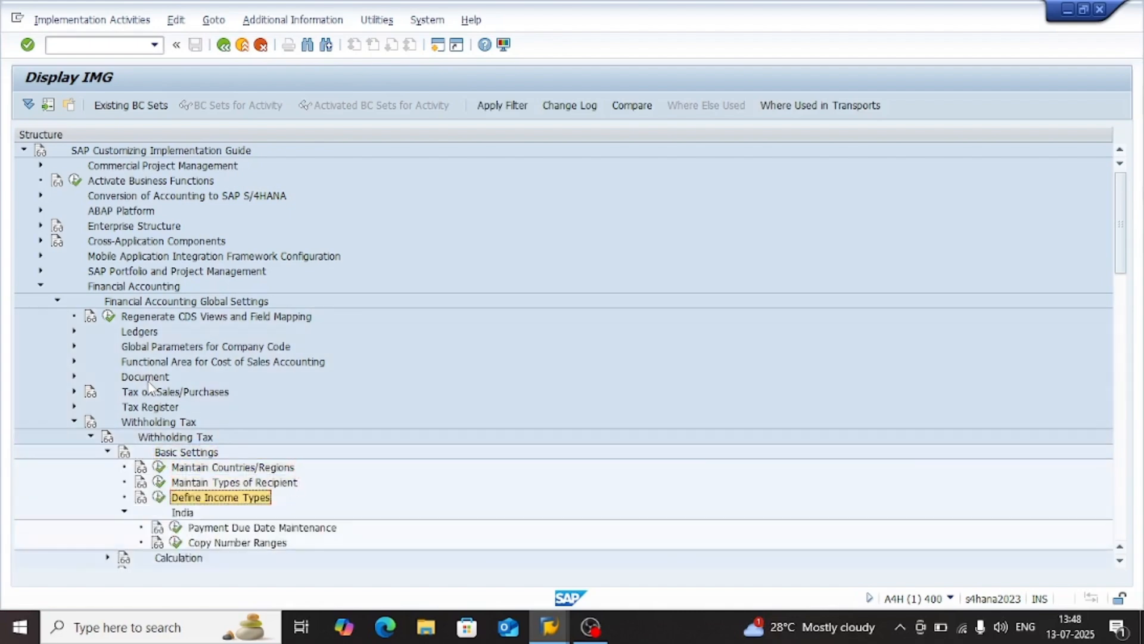
# Check the activity for defining withholding tax accounts in the Posting node and collapse the node
pyautogui.press('Down')
pyautogui.press('Left')
pyautogui.press('Left')
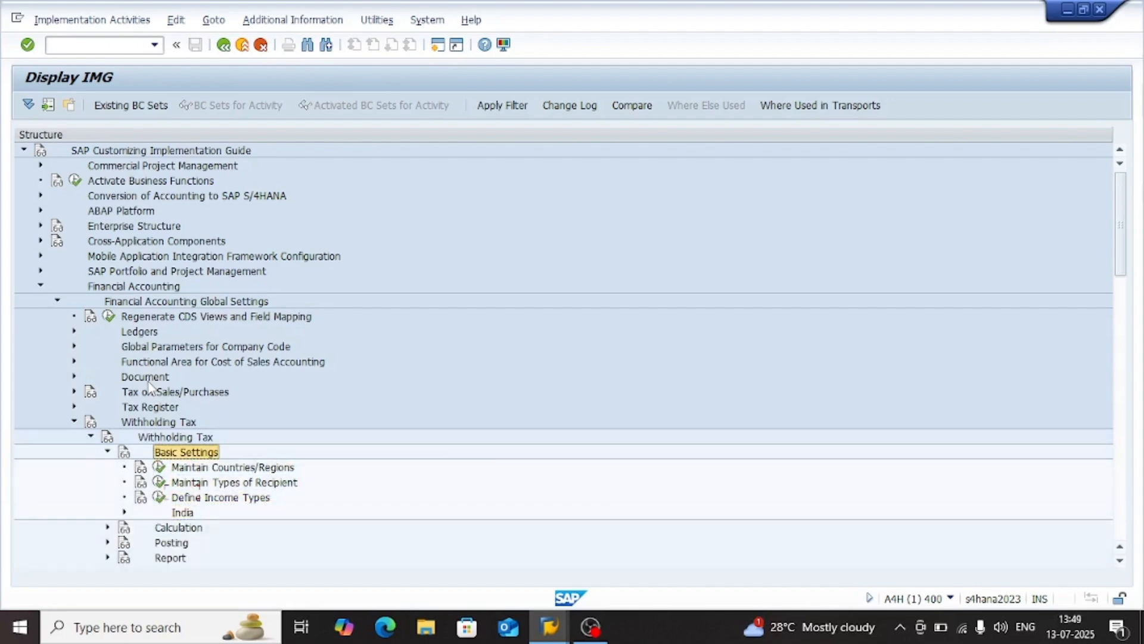
pyautogui.press('Left')
pyautogui.press('Down')
pyautogui.press('Down')
pyautogui.press('Right')
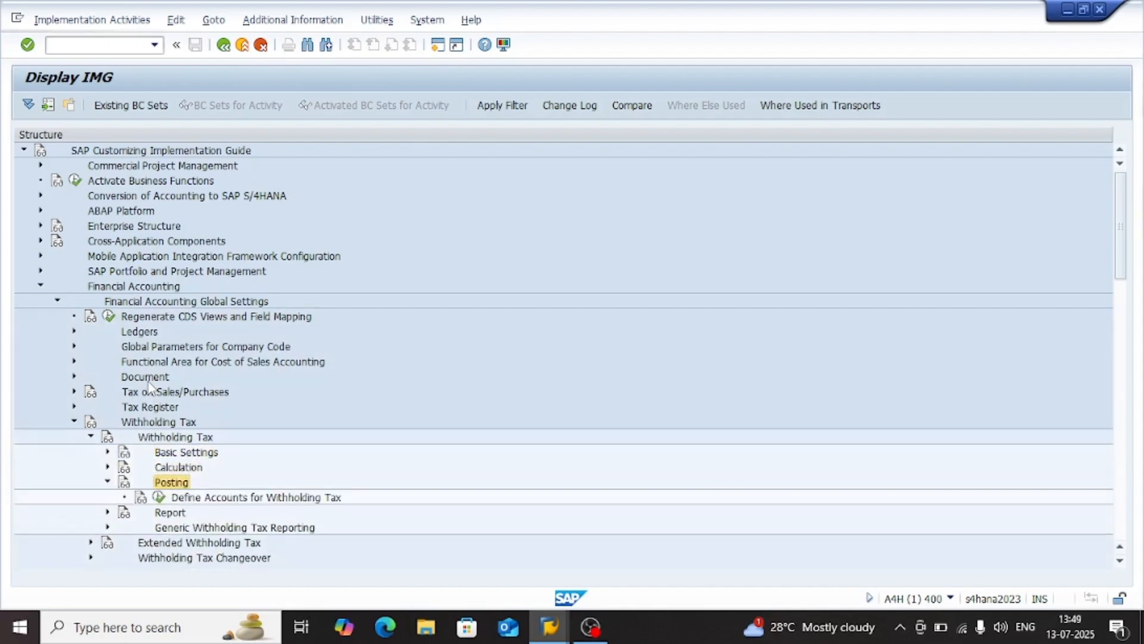
pyautogui.press('Down')
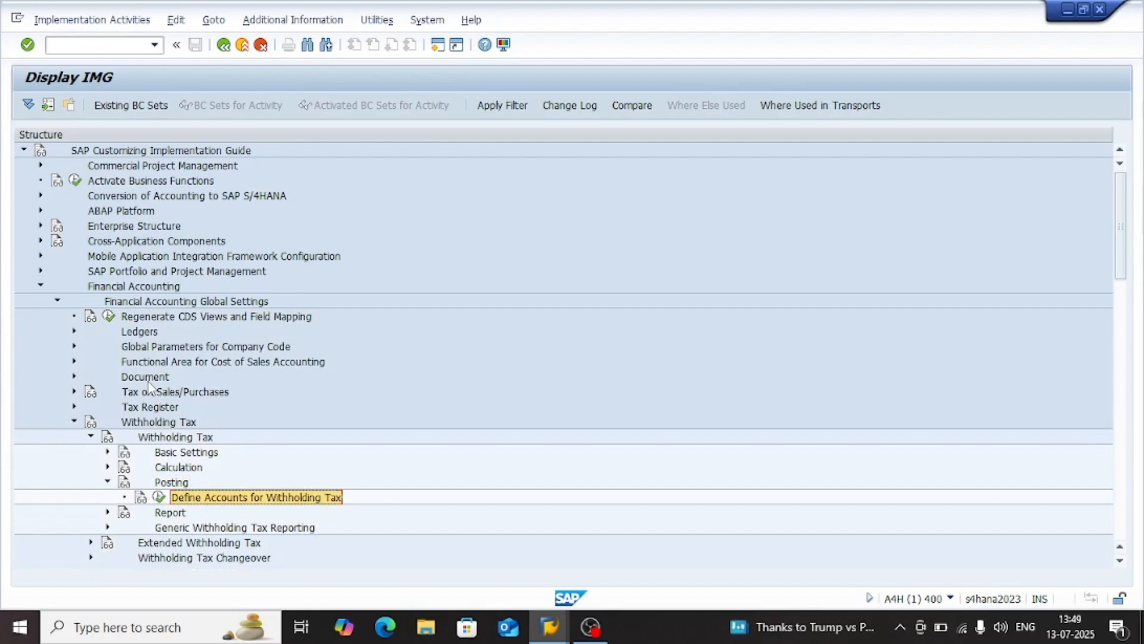
pyautogui.press('Left')
pyautogui.press('Left')
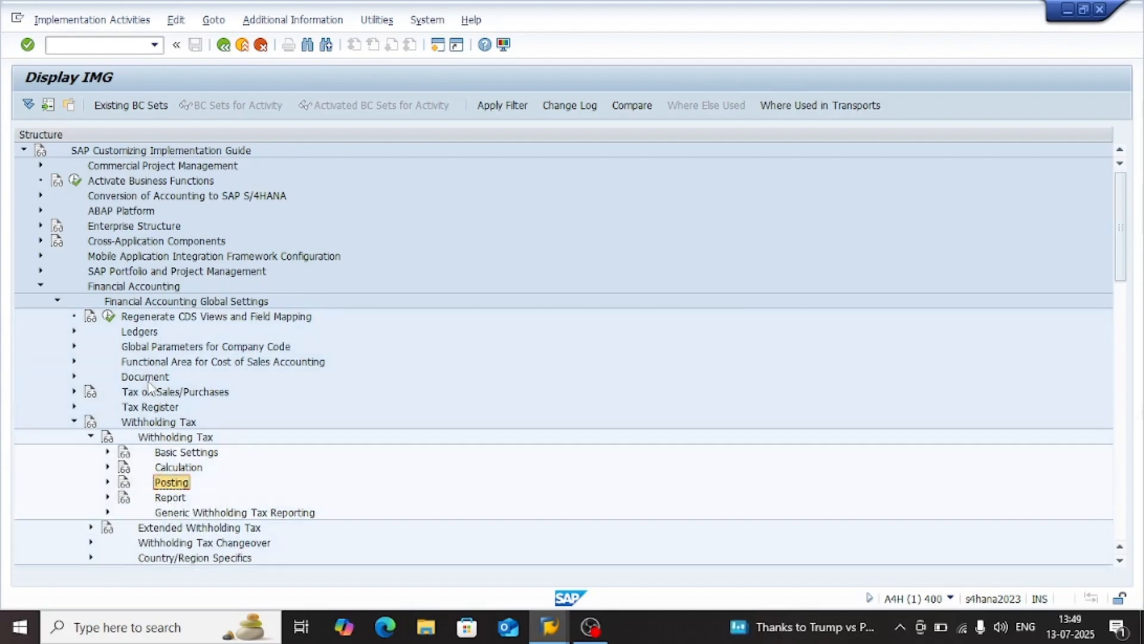
# Collapse the inner Withholding Tax subnode and expand Extended Withholding Tax with its Basic Settings
pyautogui.press('Down')
pyautogui.press('Down')
pyautogui.press('Left')
pyautogui.press('Left')
pyautogui.press('Down')
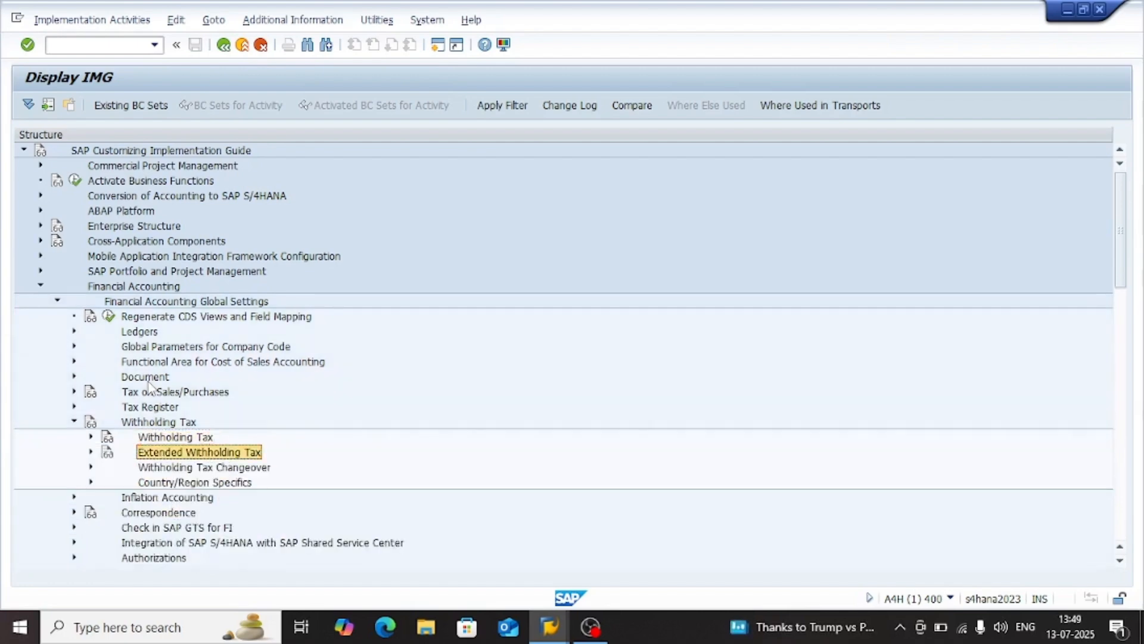
pyautogui.press('Right')
pyautogui.press('Down')
pyautogui.press('Right')
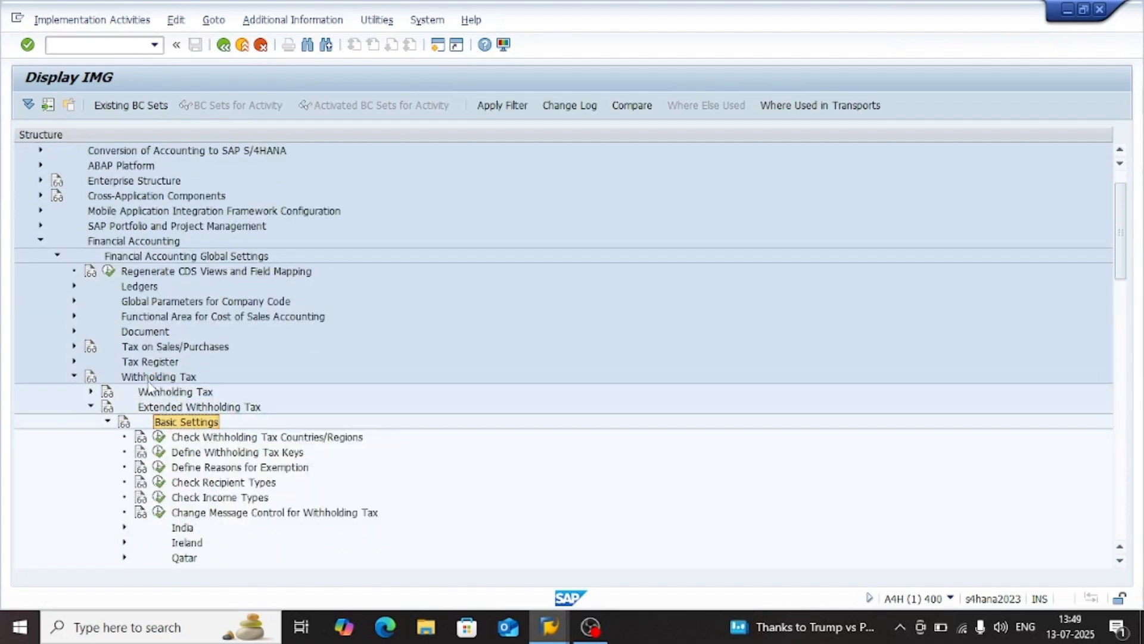
# Look over the tax key and exemption reason activities in the extended withholding tax Basic Settings and collapse the node
pyautogui.press('Down')
pyautogui.press('Down')
pyautogui.press('Down')
pyautogui.press('Down')
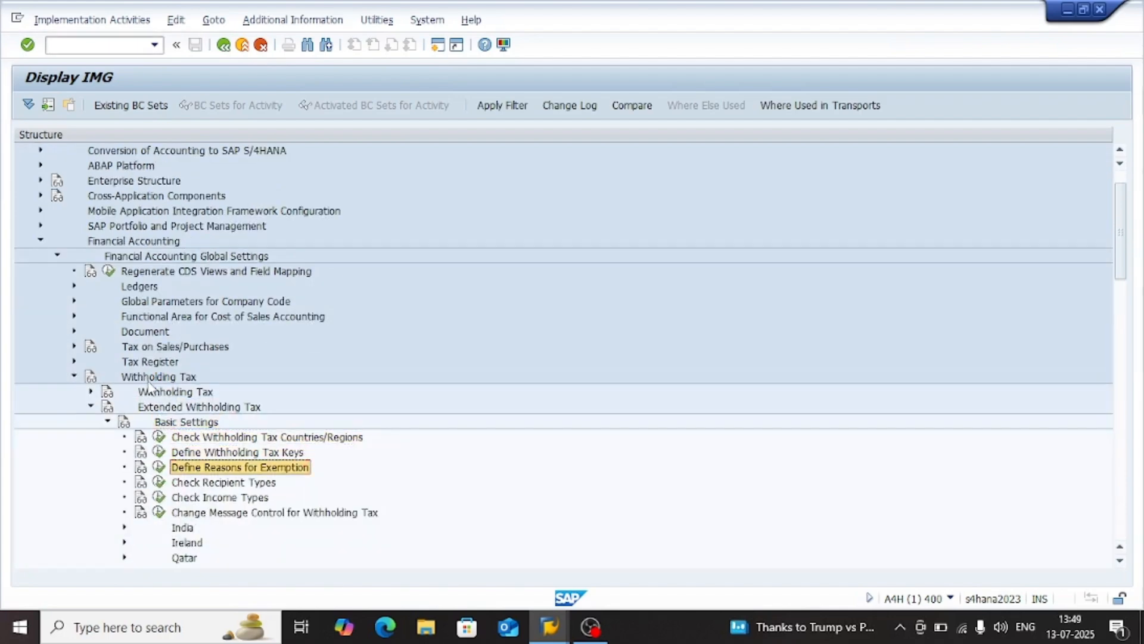
pyautogui.press('Up')
pyautogui.press('Up')
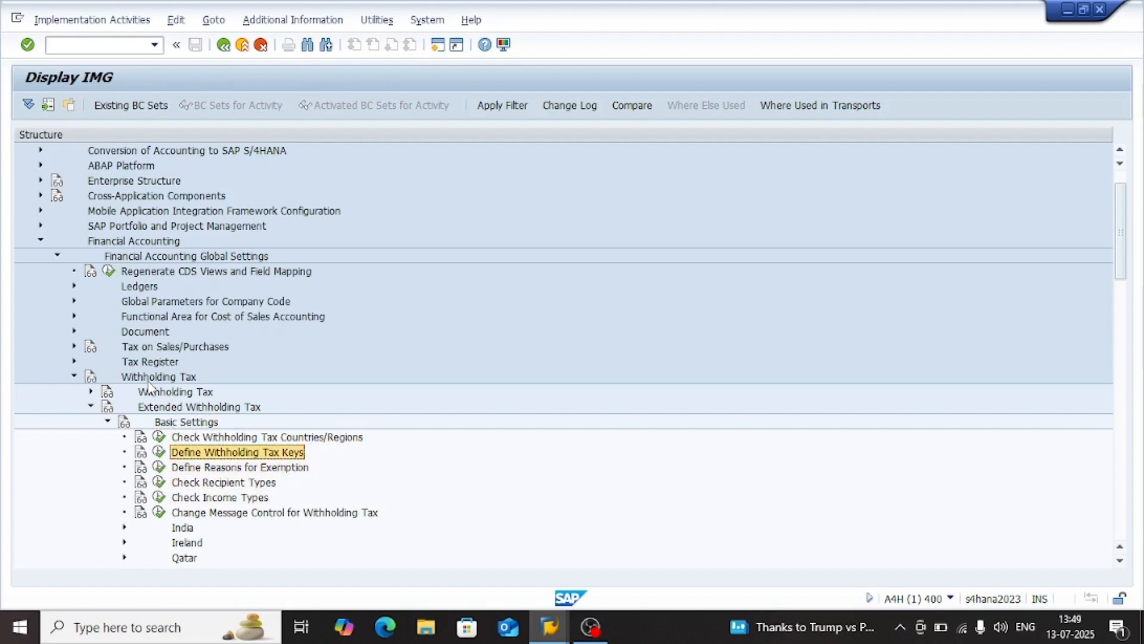
pyautogui.press('Left')
# Look into the Calculation node under Extended Withholding Tax, close it and expand the Company Code node
pyautogui.press('Left')
pyautogui.press('Down')
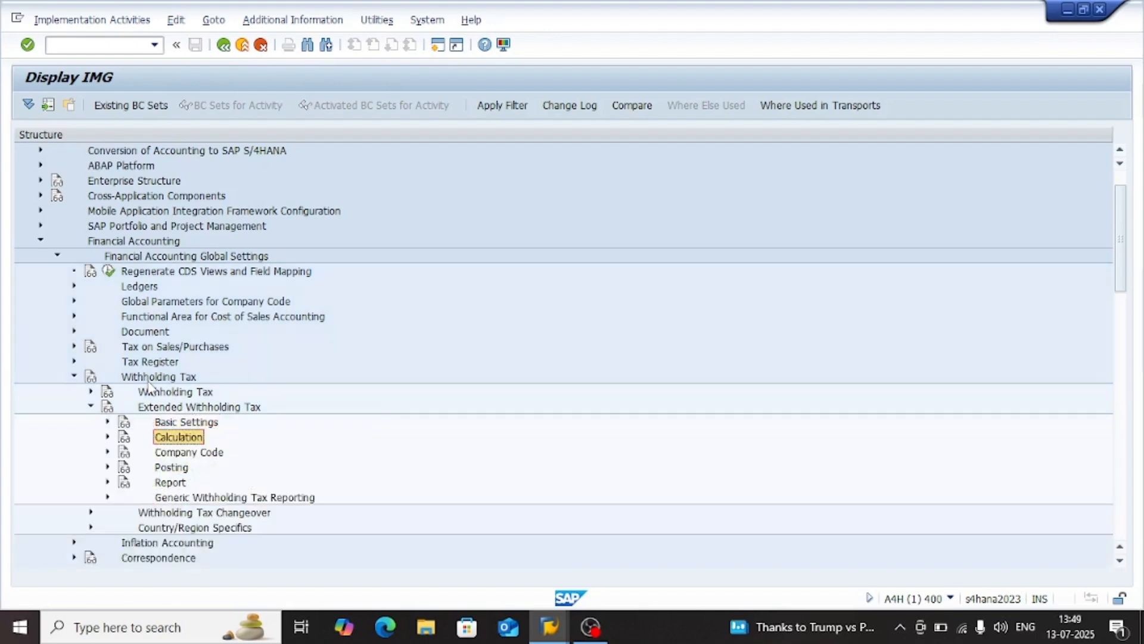
pyautogui.press('Right')
pyautogui.press('Left')
pyautogui.press('Down')
pyautogui.press('Right')
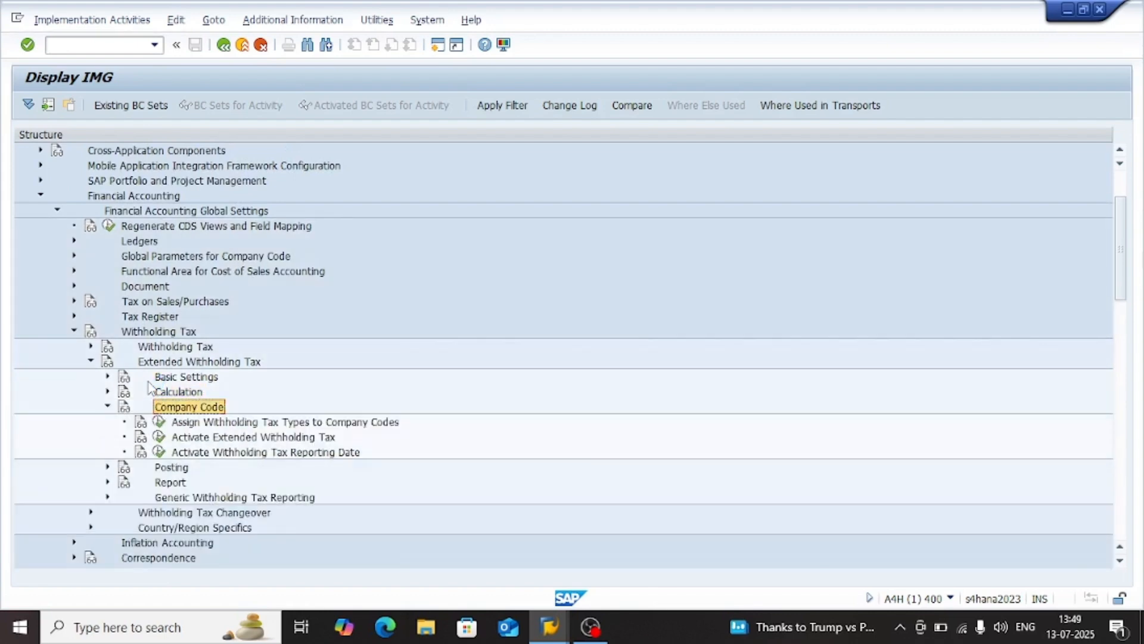
# Collapse Company Code and all its parent nodes up to and including Financial Accounting
pyautogui.press('Left')
pyautogui.press('Left')
pyautogui.press('Left')
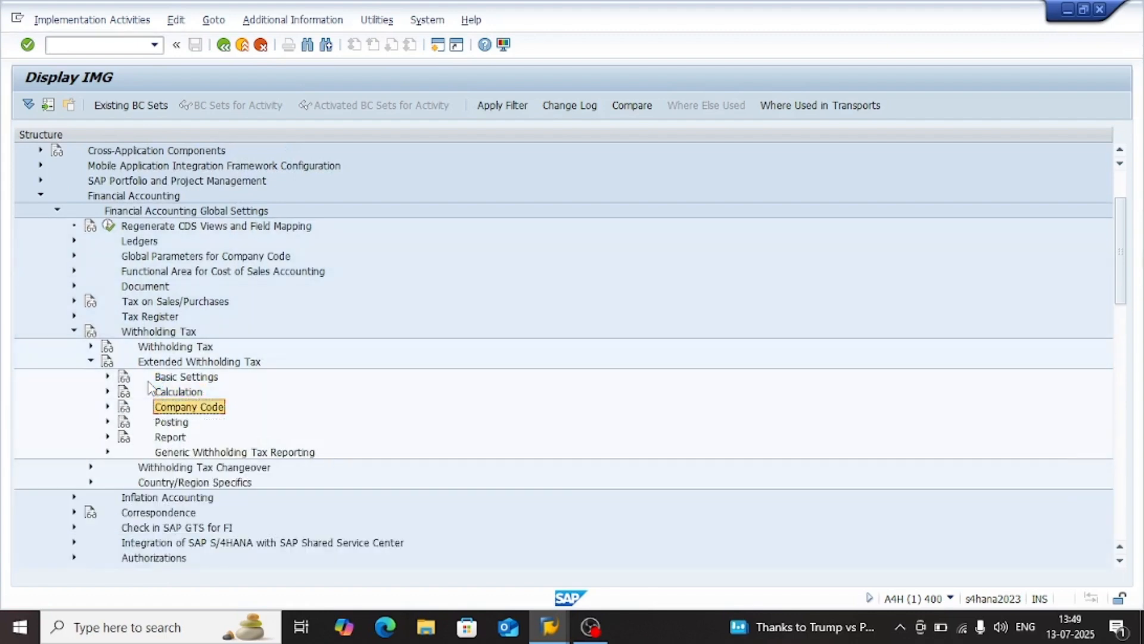
pyautogui.press('Left')
pyautogui.press('Left')
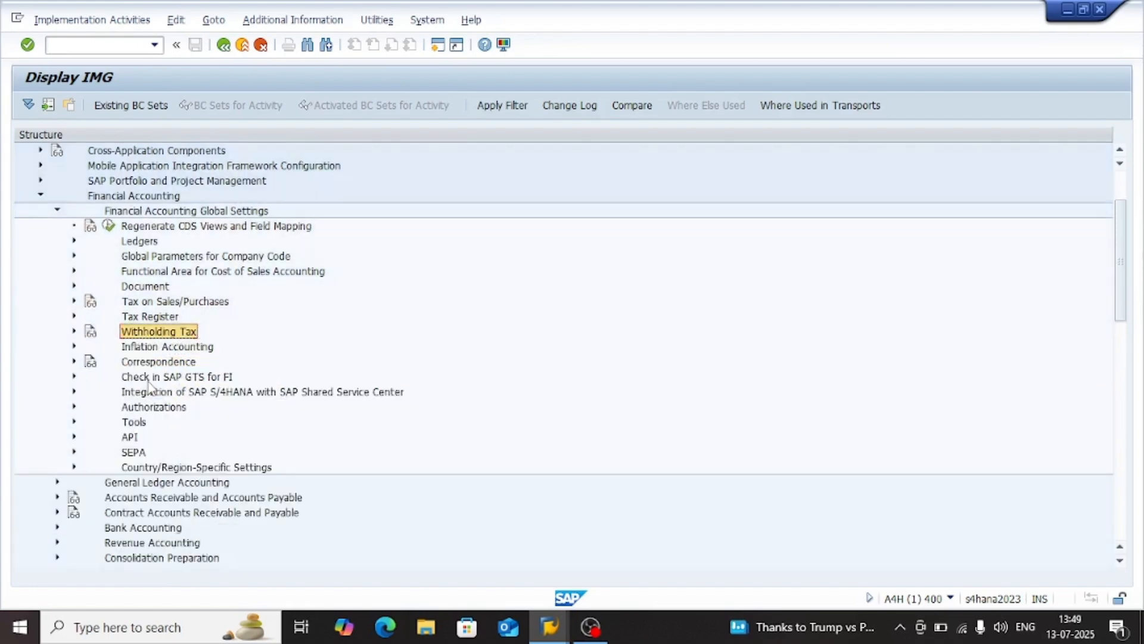
pyautogui.scroll(2, 391, 351)
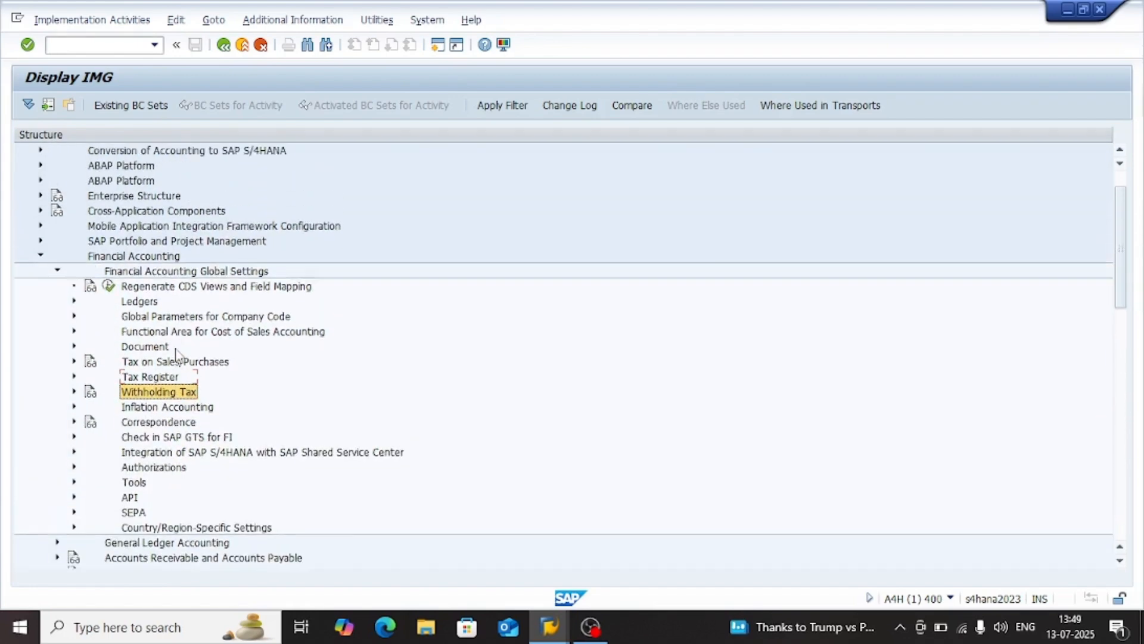
pyautogui.press('Left')
pyautogui.press('Left')
pyautogui.press('Left')
pyautogui.press('Left')
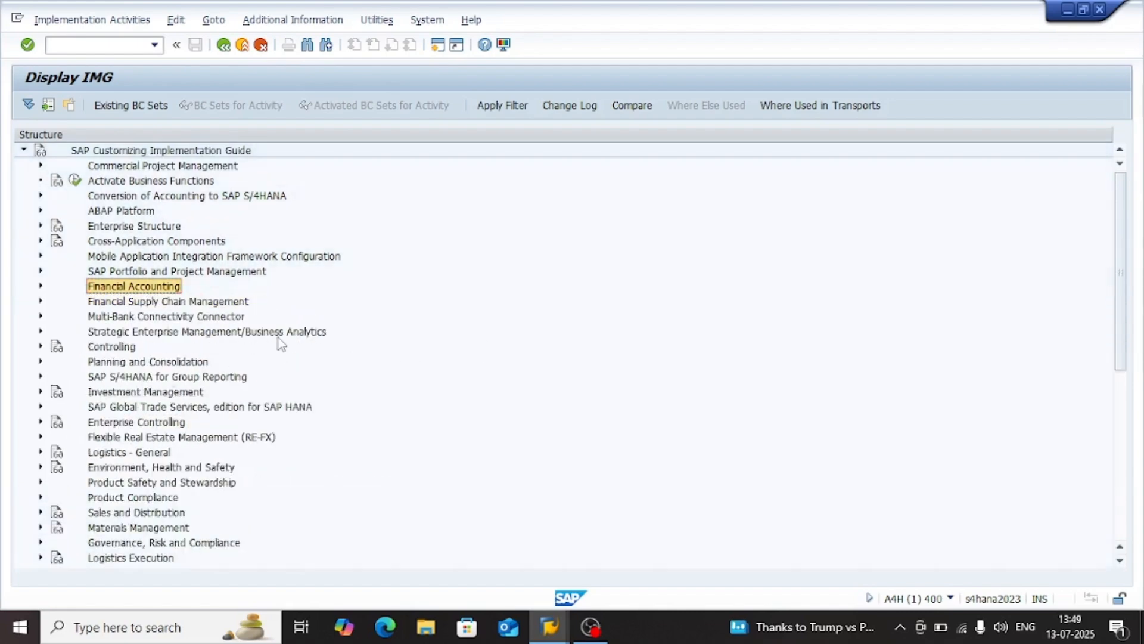
# Reopen the Financial Accounting node and expand General Ledger Accounting inside it
pyautogui.press('Up')
pyautogui.press('Down')
pyautogui.press('Right')
pyautogui.press('Left')
pyautogui.press('Right')
pyautogui.press('Down')
pyautogui.press('Down')
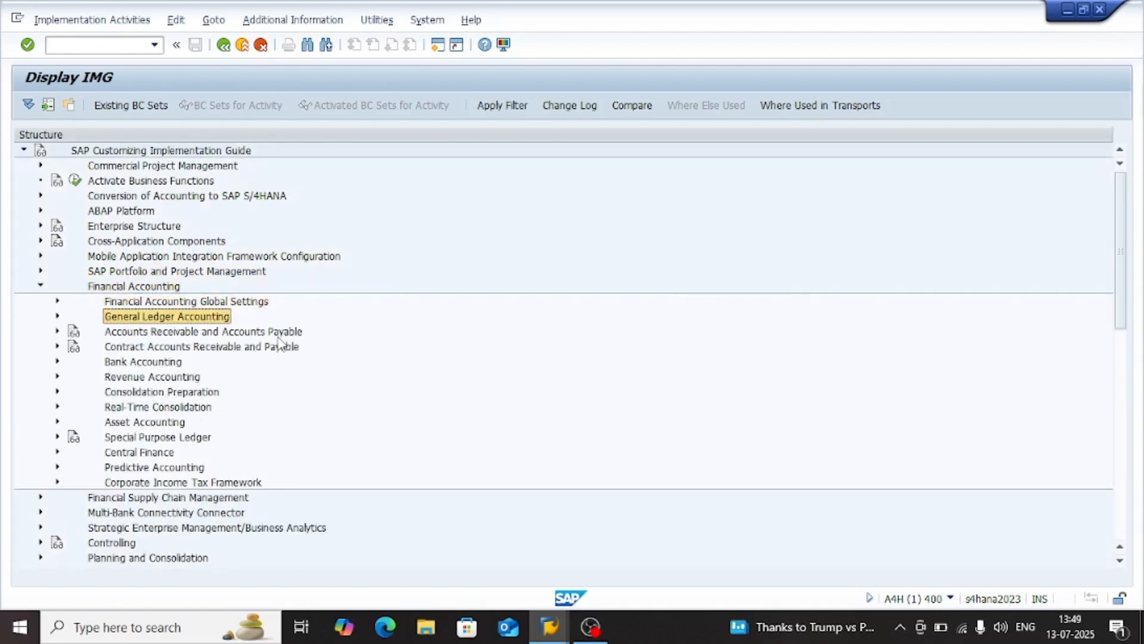
pyautogui.press('Down')
pyautogui.press('Down')
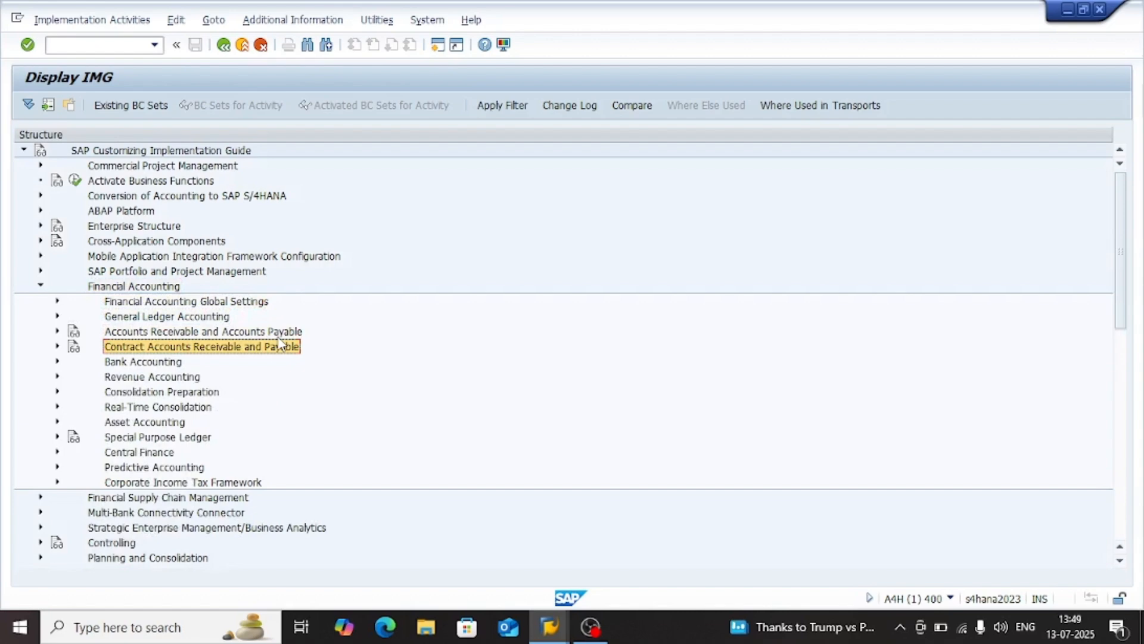
pyautogui.press('Up')
pyautogui.press('Up')
pyautogui.press('Right')
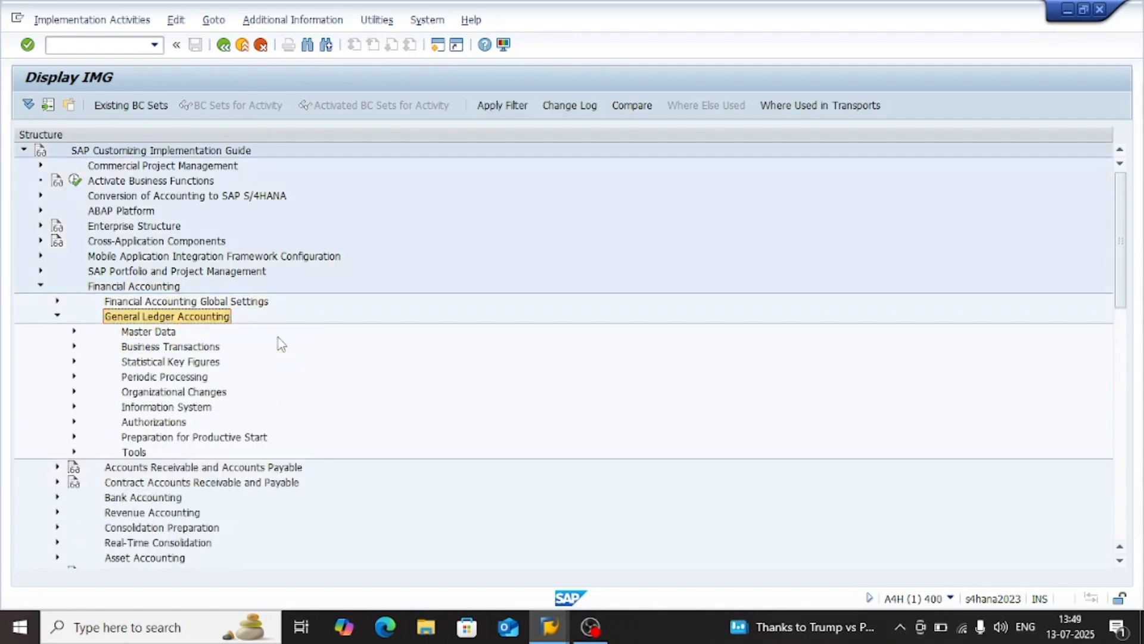
# Expand Periodic Processing under General Ledger Accounting and the Valuate node inside it
pyautogui.press('Down')
pyautogui.press('Down')
pyautogui.press('Down')
pyautogui.press('Down')
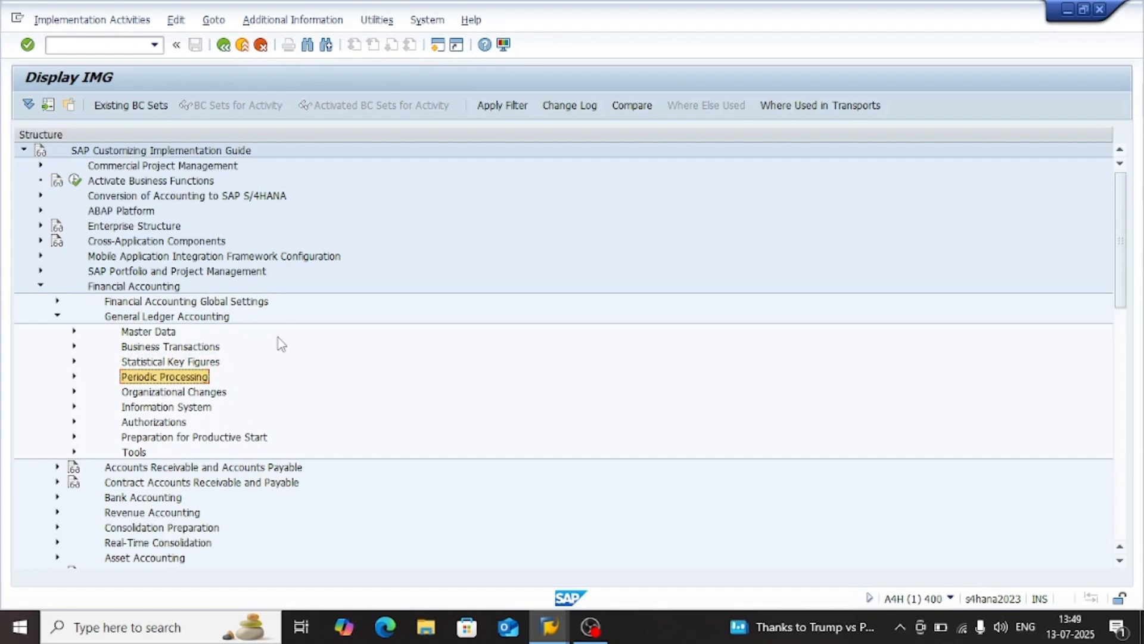
pyautogui.press('Right')
pyautogui.press('Down')
pyautogui.press('Down')
pyautogui.press('Down')
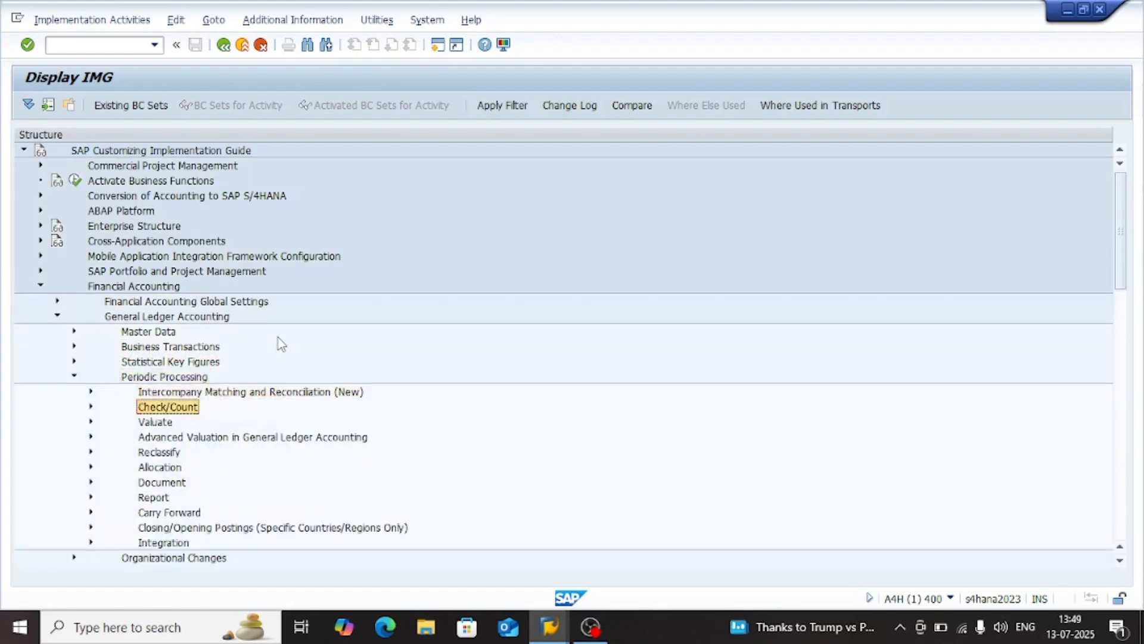
pyautogui.press('Right')
# Examine the Valuate activities covering valuation methods, valuation areas and their assignment to accounting principles
pyautogui.press('Down')
pyautogui.press('Down')
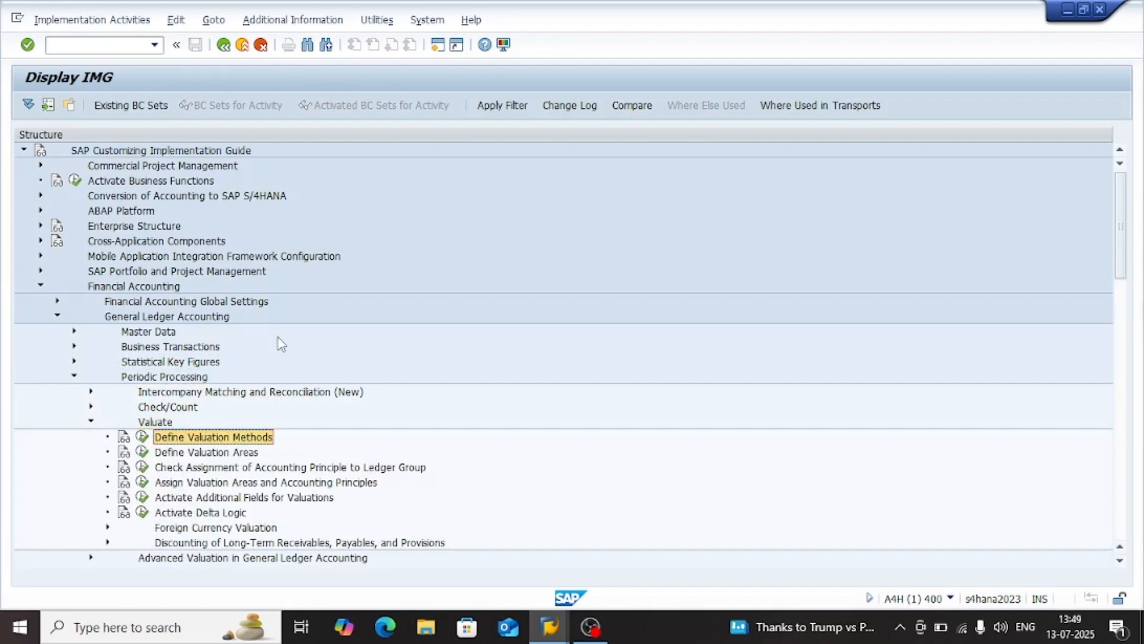
pyautogui.press('Up')
pyautogui.press('Down')
pyautogui.press('Down')
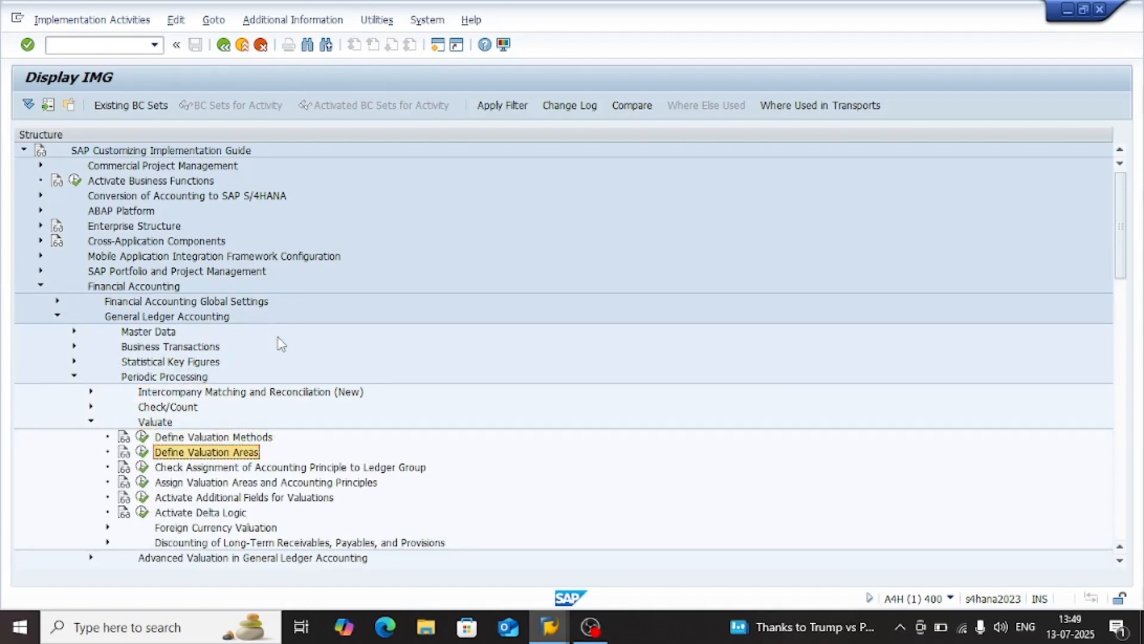
pyautogui.press('Up')
pyautogui.press('Up')
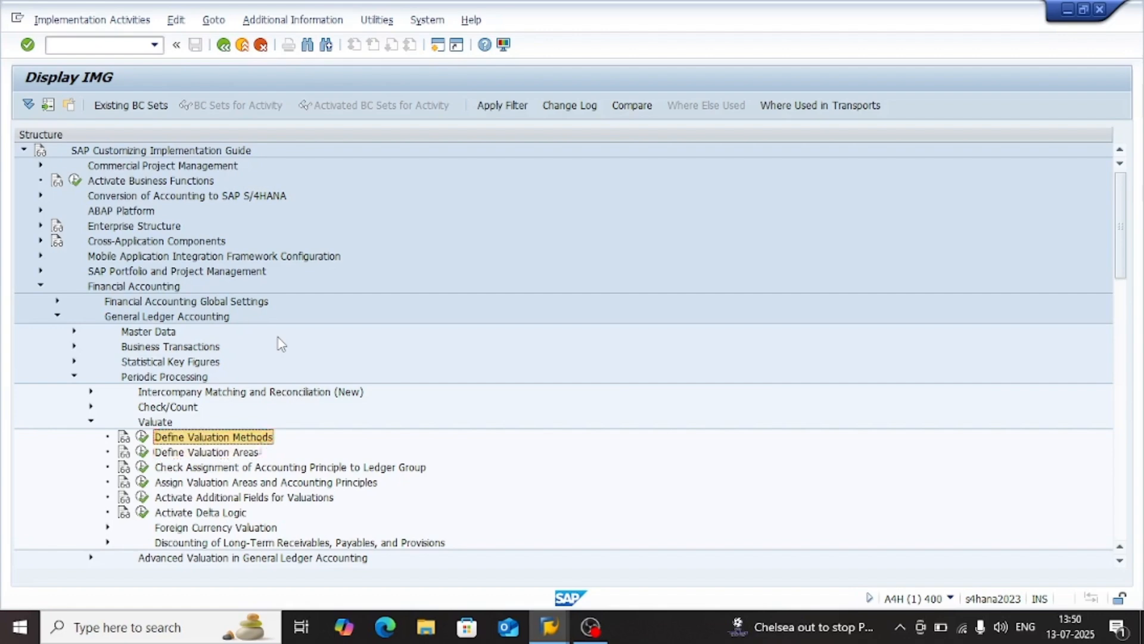
pyautogui.press('Down')
pyautogui.press('Down')
pyautogui.press('Up')
pyautogui.press('Up')
pyautogui.press('Down')
pyautogui.press('Down')
pyautogui.press('Down')
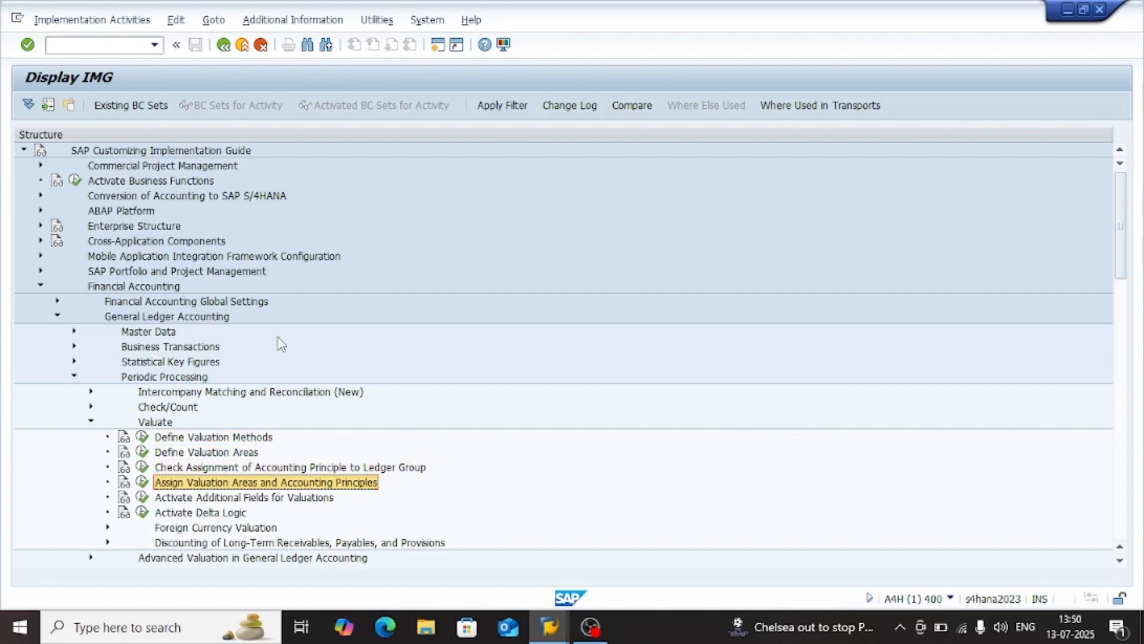
pyautogui.press('Up')
pyautogui.press('Up')
pyautogui.press('Up')
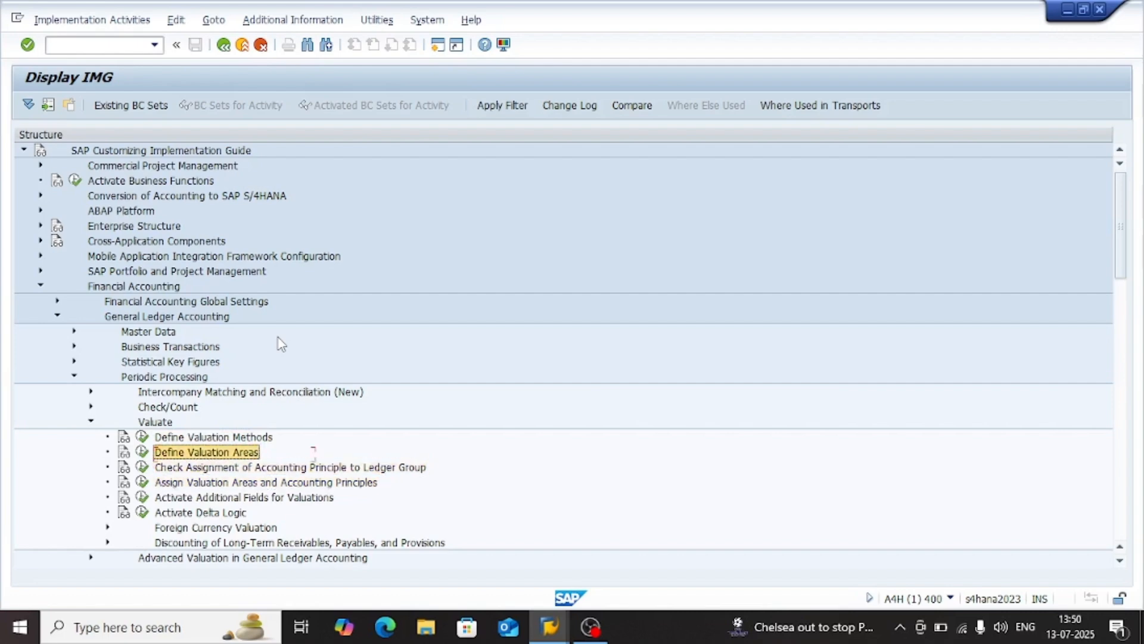
# Execute the Define Valuation Methods activity under Valuate
pyautogui.press('Down')
pyautogui.press('Up')
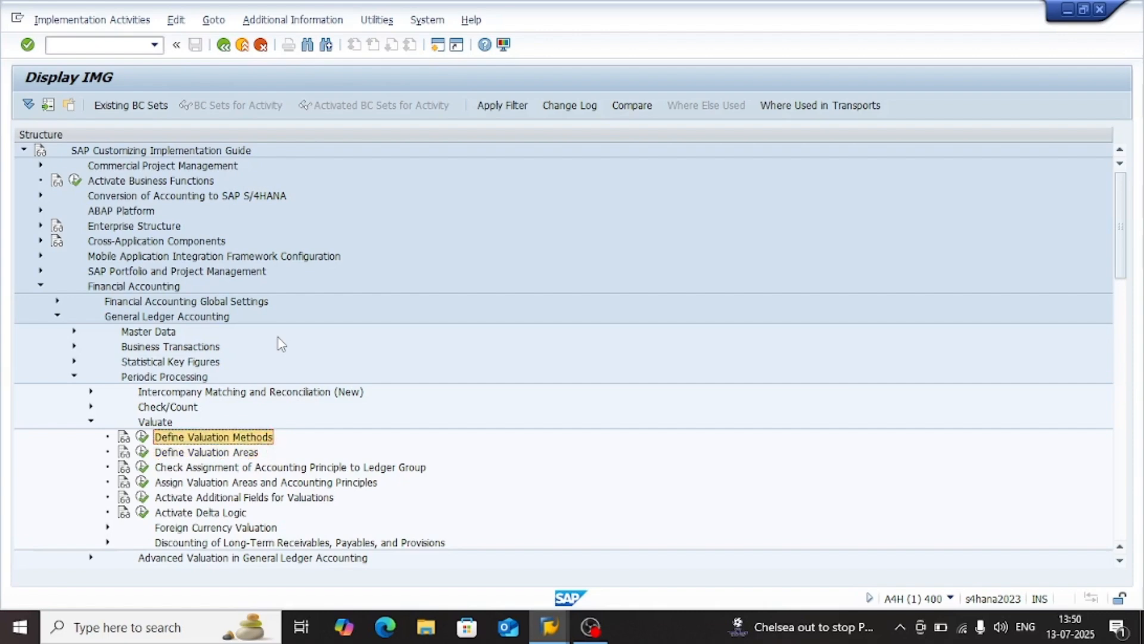
pyautogui.press('Left')
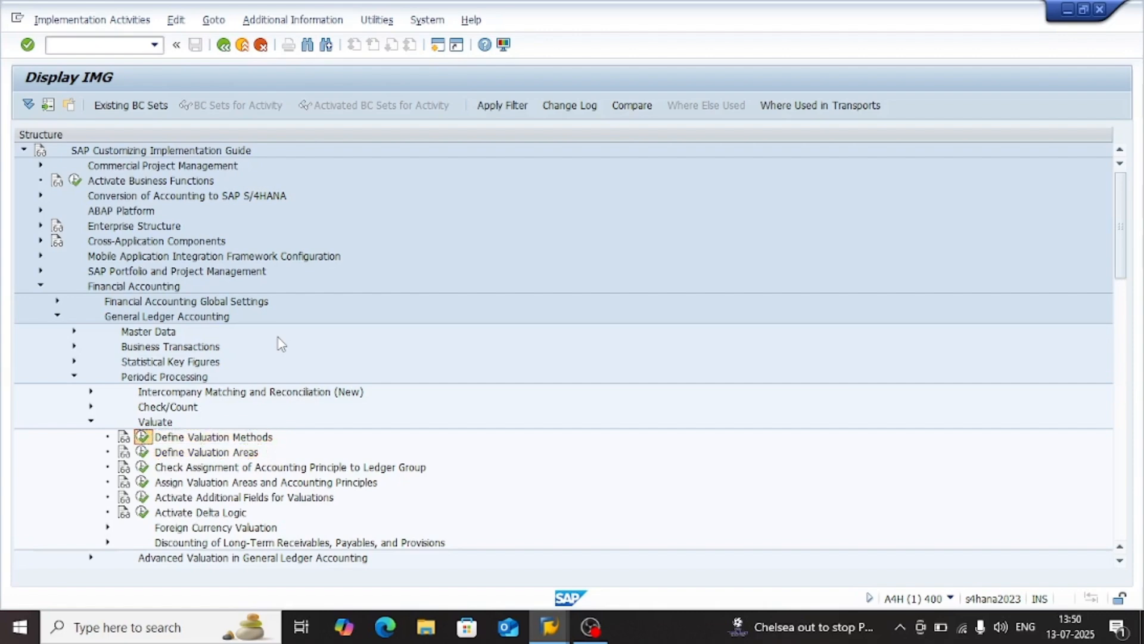
pyautogui.press('Return')
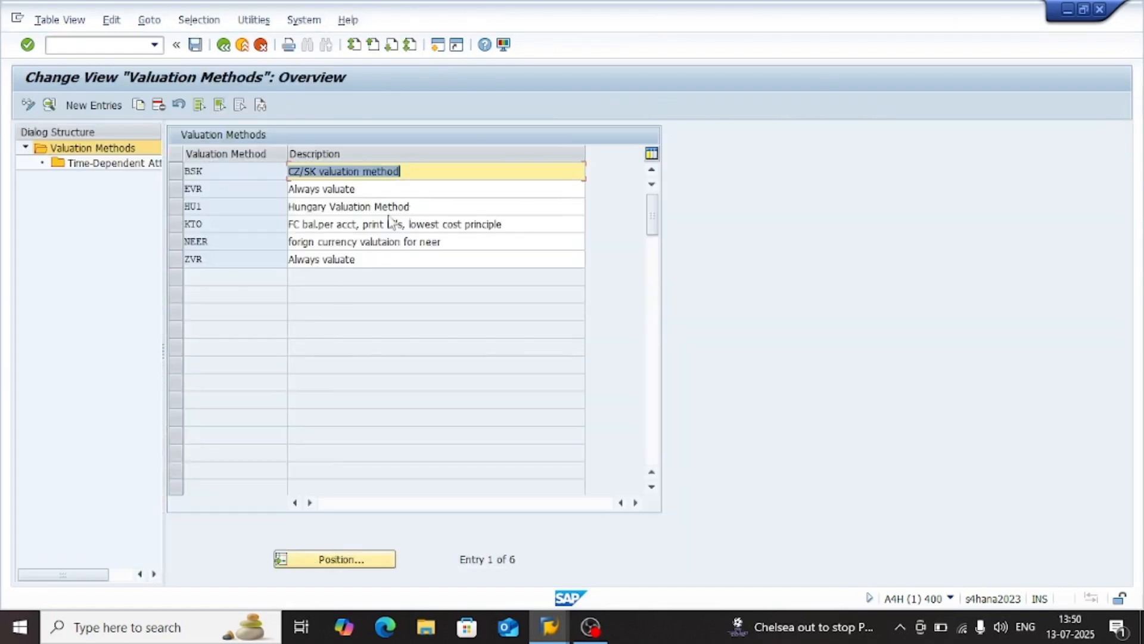
pyautogui.click(225, 188)
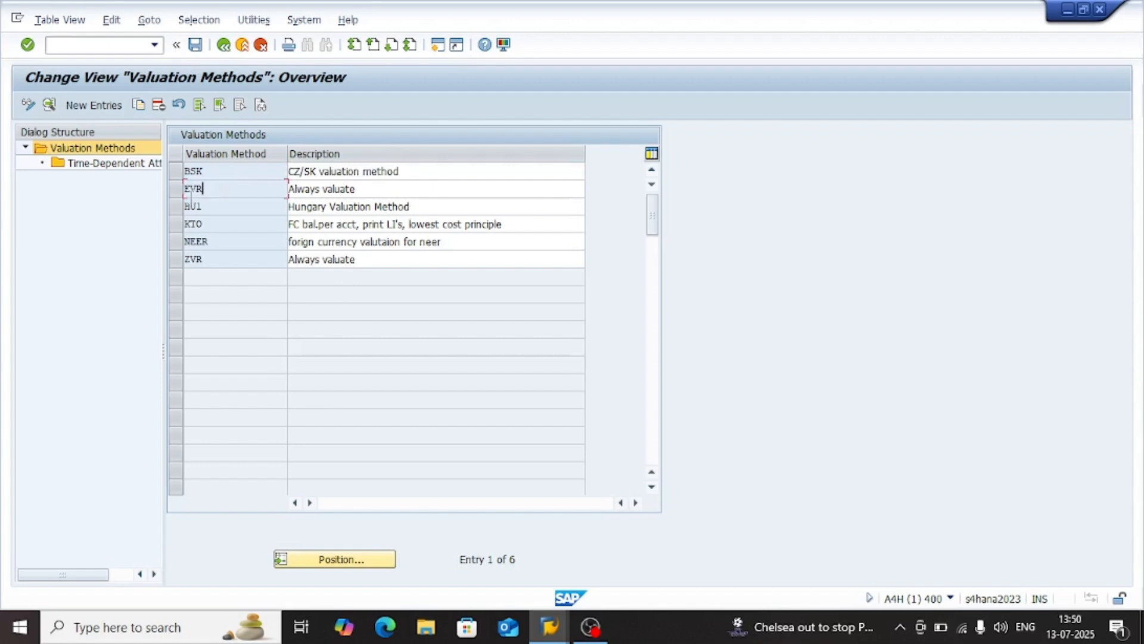
pyautogui.click(176, 188)
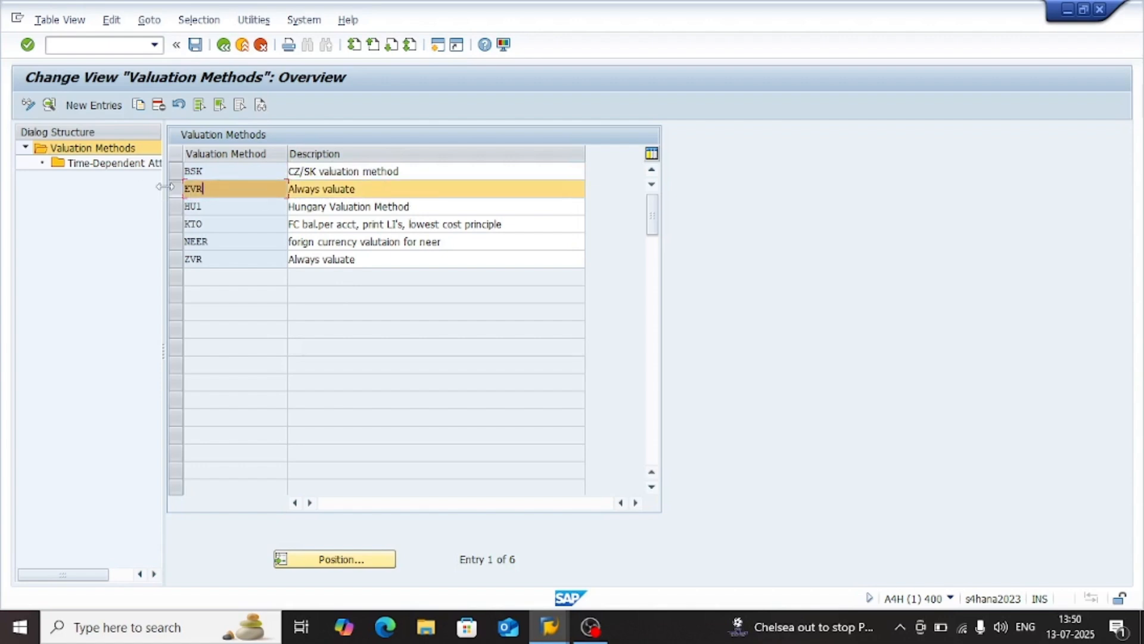
pyautogui.click(177, 207)
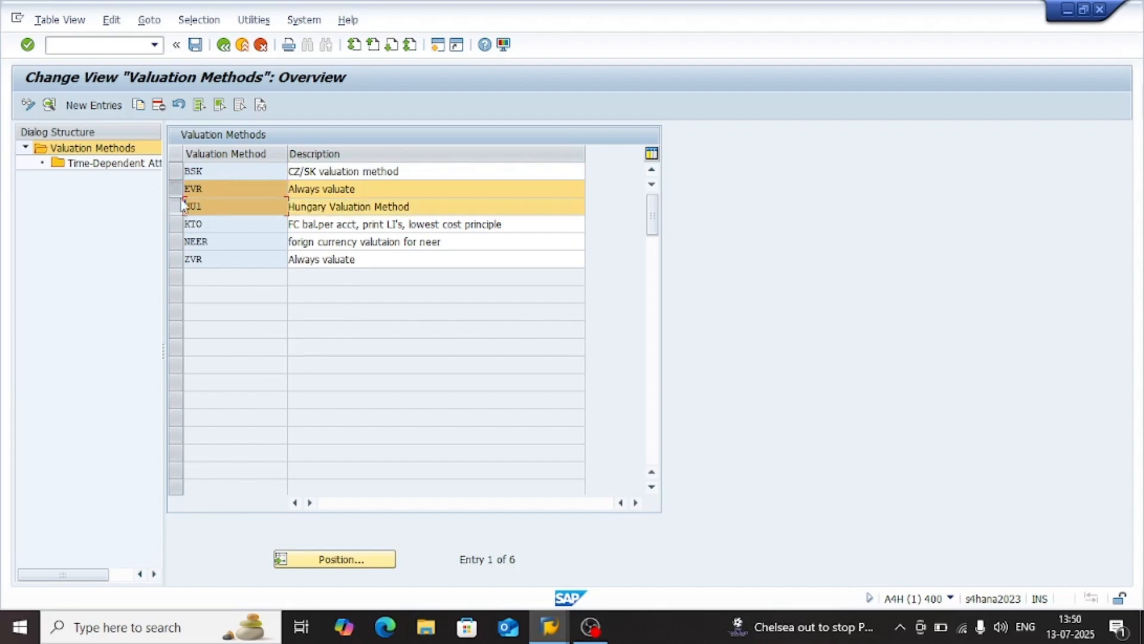
pyautogui.click(175, 193)
pyautogui.click(174, 206)
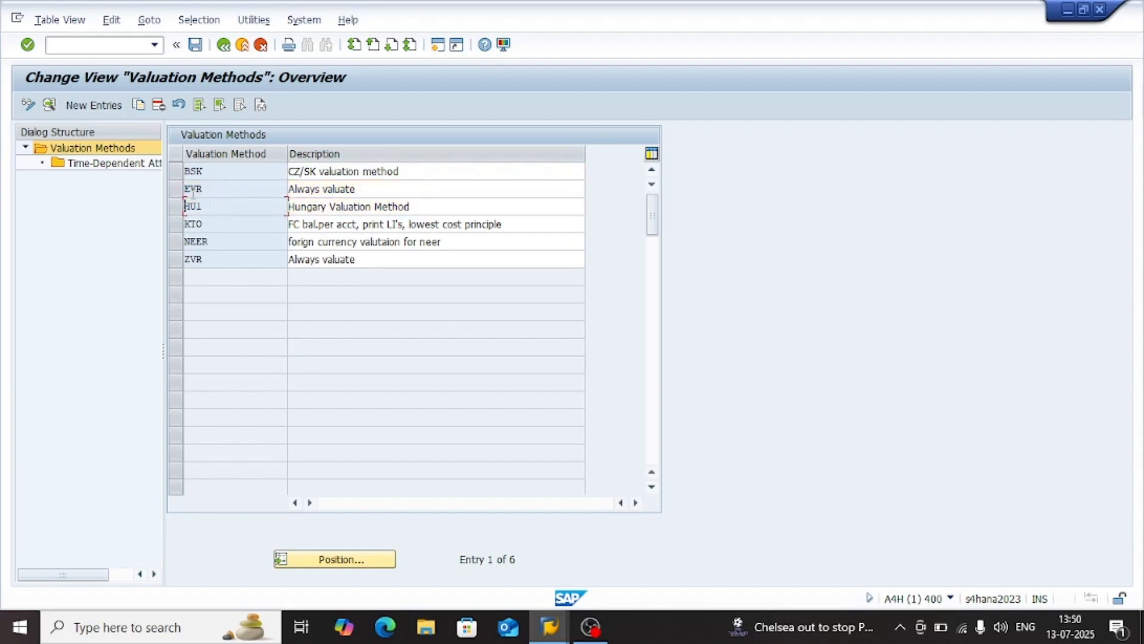
# Open the details of valuation method EVR
pyautogui.moveTo(214, 188); pyautogui.dragTo(153, 196)
pyautogui.click(261, 212)
pyautogui.click(236, 169)
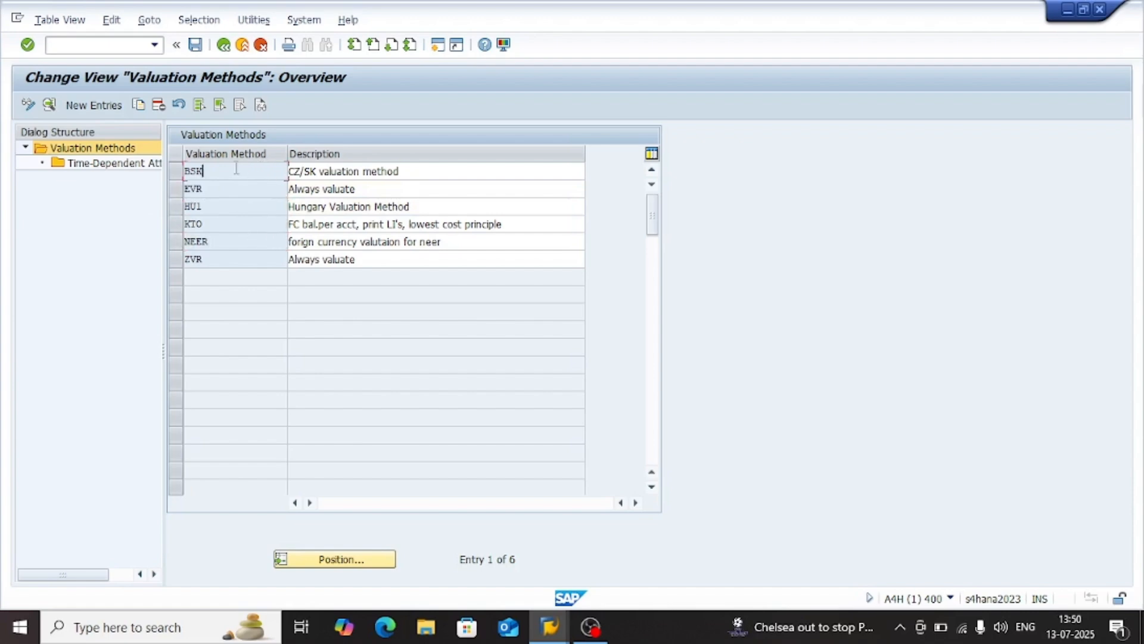
pyautogui.click(258, 208)
pyautogui.click(264, 173)
pyautogui.click(248, 225)
pyautogui.click(239, 187)
pyautogui.doubleClick(223, 191)
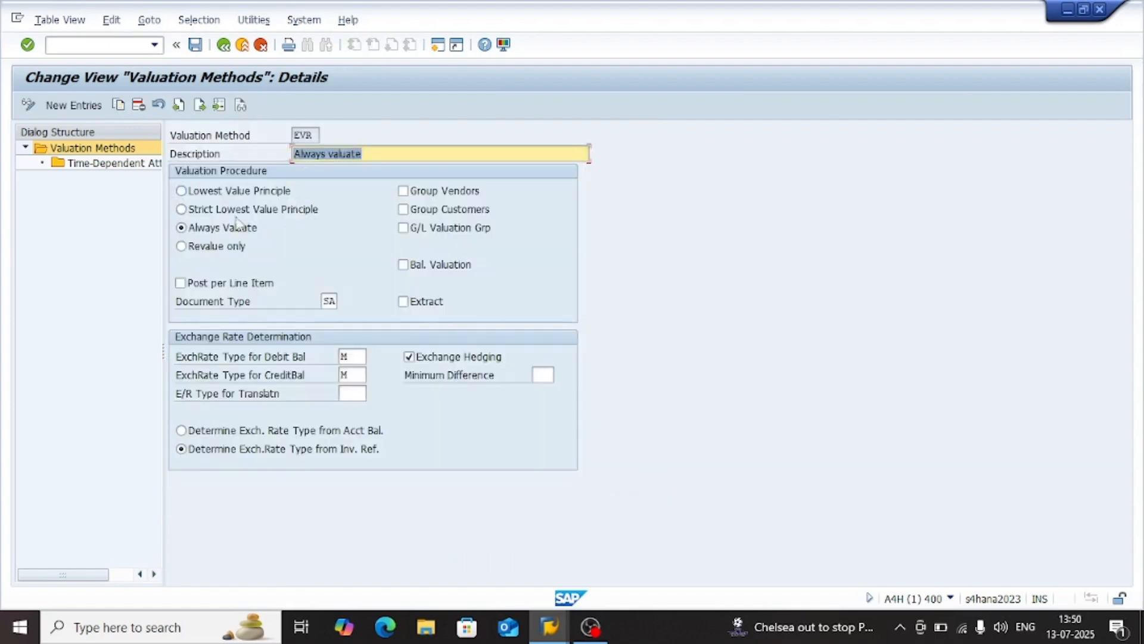
# Read the field help for the Lowest Value Principle valuation procedure of method EVR and close it
pyautogui.click(251, 230)
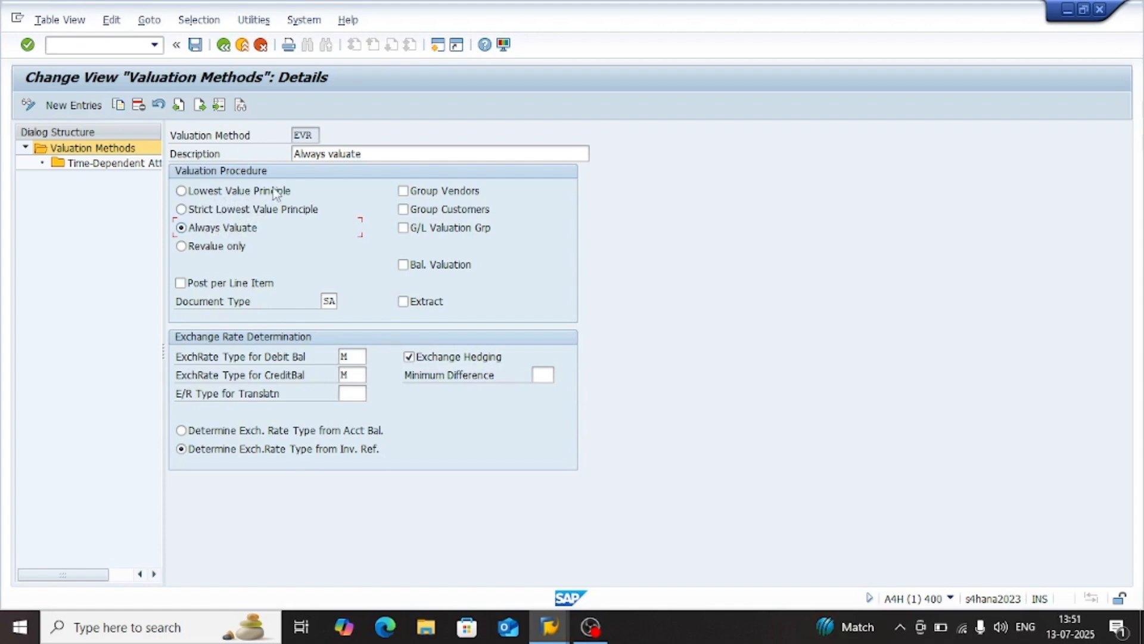
pyautogui.click(256, 189)
pyautogui.press('F1')
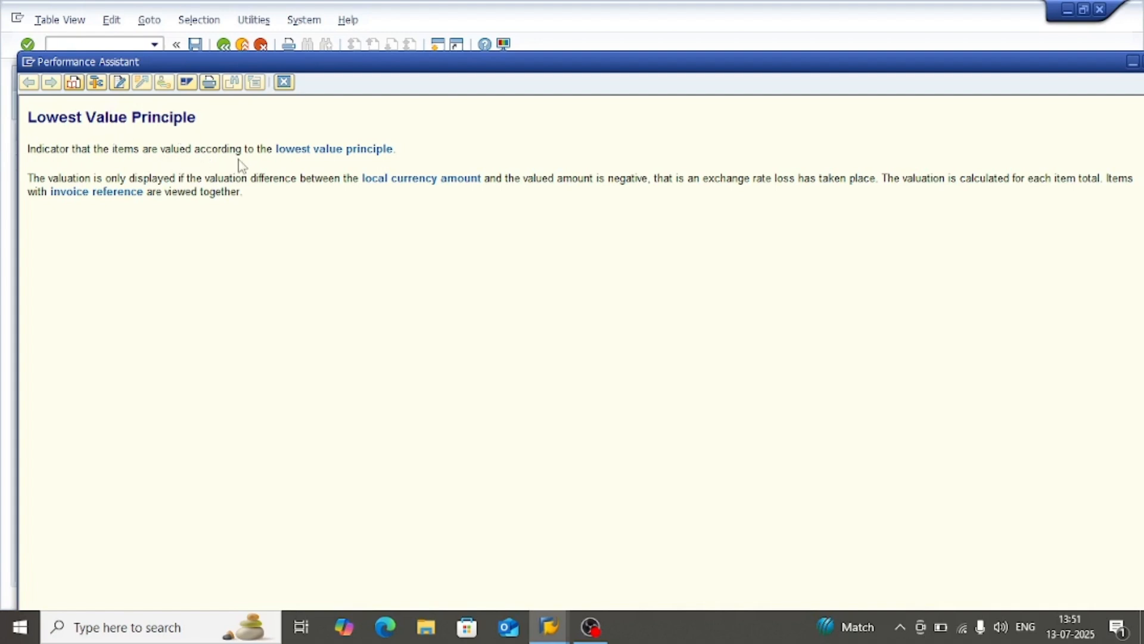
pyautogui.click(342, 151)
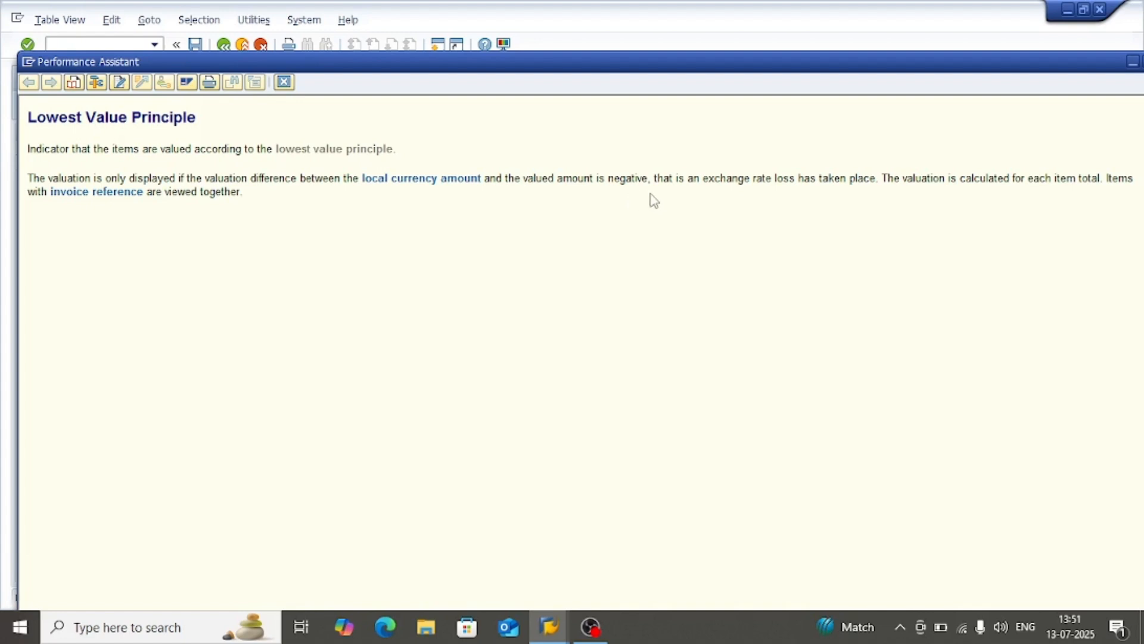
pyautogui.moveTo(651, 179); pyautogui.dragTo(593, 179)
pyautogui.click(596, 178)
pyautogui.click(283, 82)
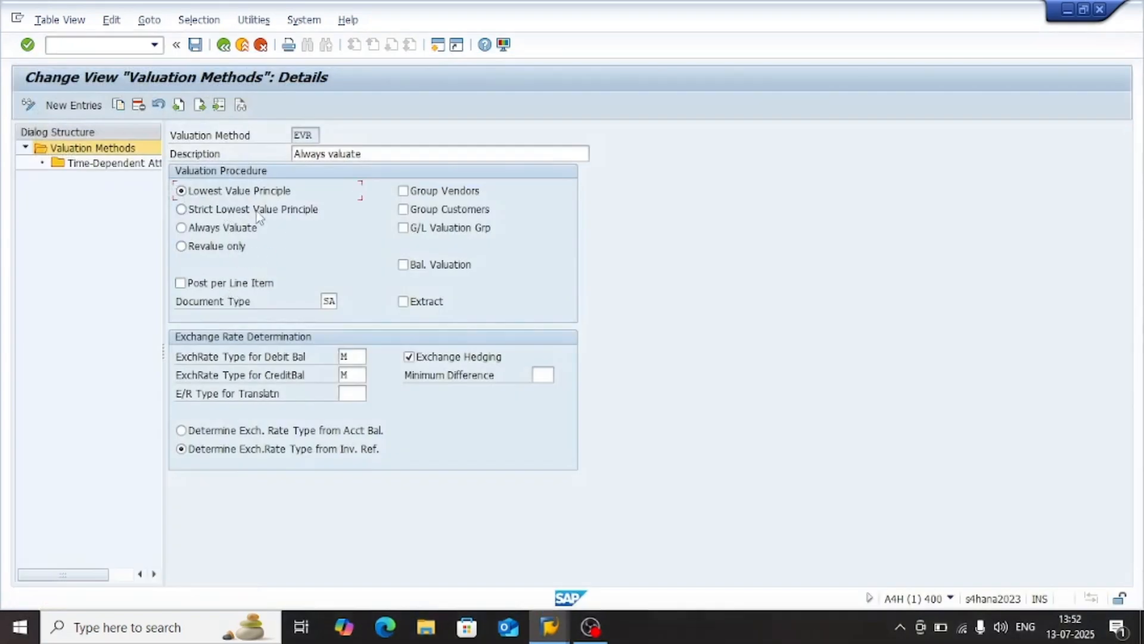
# Read the field help for the Strict Lowest Value Principle procedure and close it
pyautogui.click(219, 209)
pyautogui.click(280, 192)
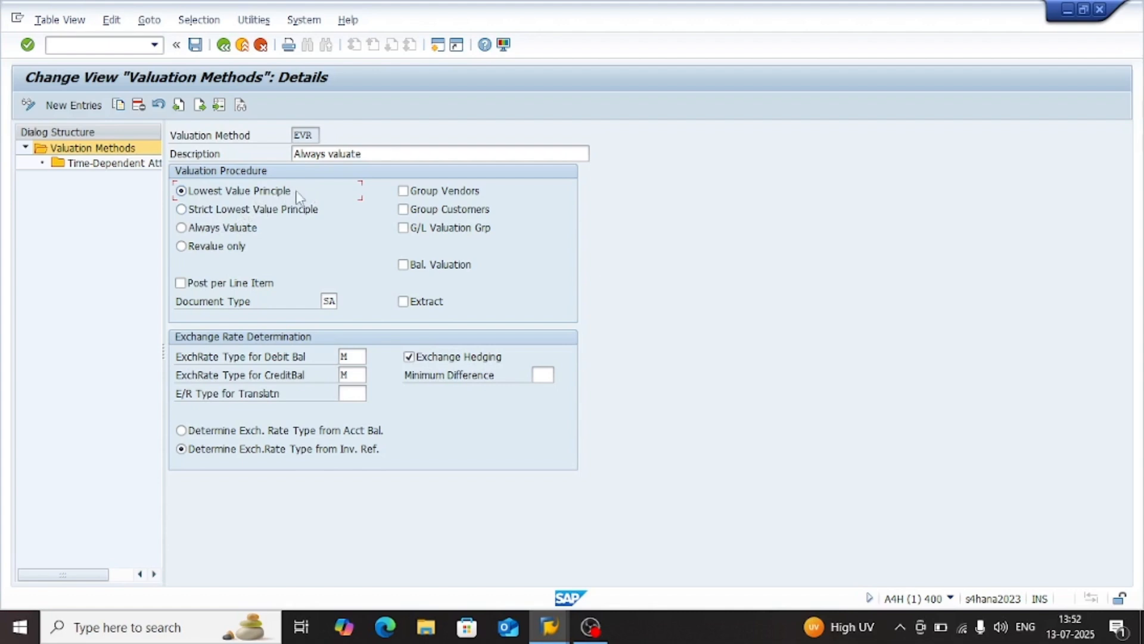
pyautogui.click(255, 211)
pyautogui.press('F1')
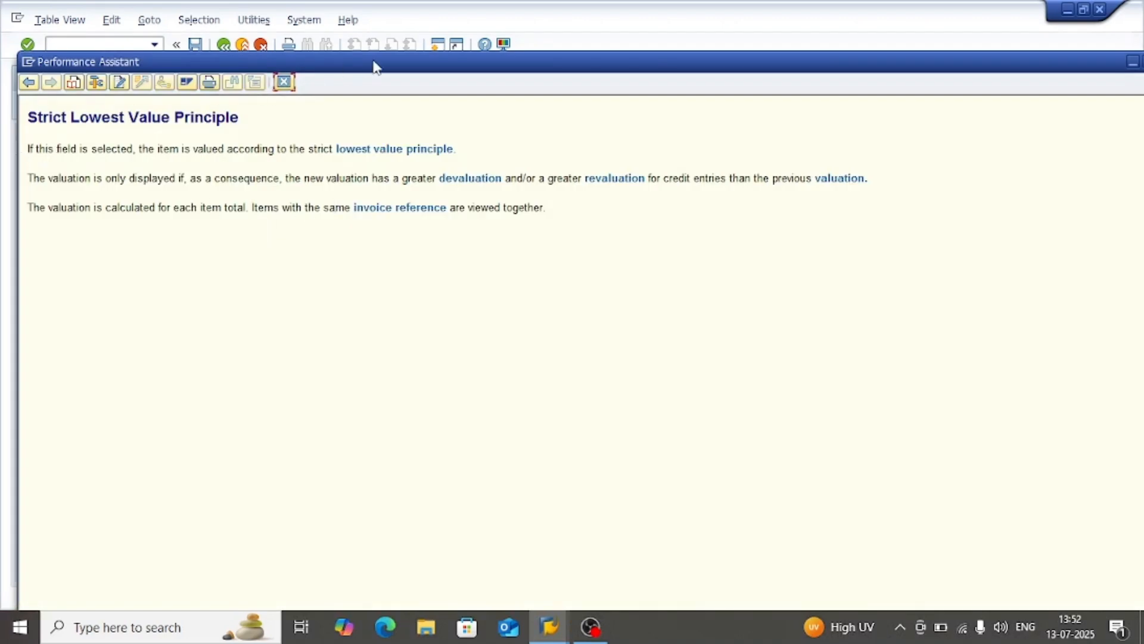
pyautogui.moveTo(375, 66)
pyautogui.mouseDown()
pyautogui.moveTo(354, 218)
pyautogui.moveTo(376, 67)
pyautogui.mouseUp()
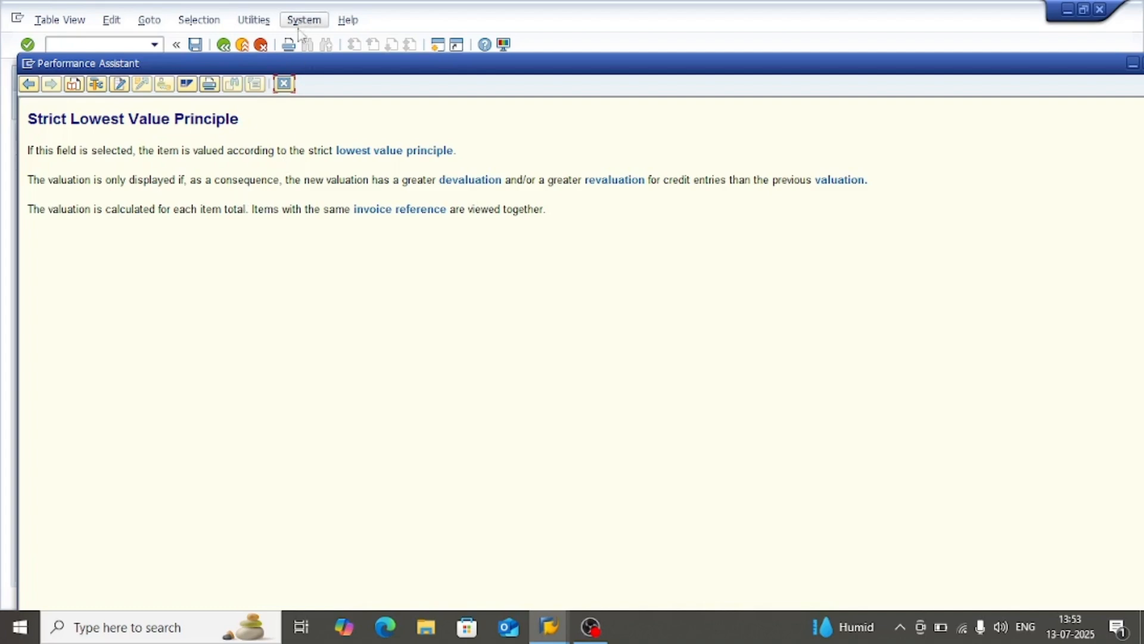
pyautogui.click(284, 83)
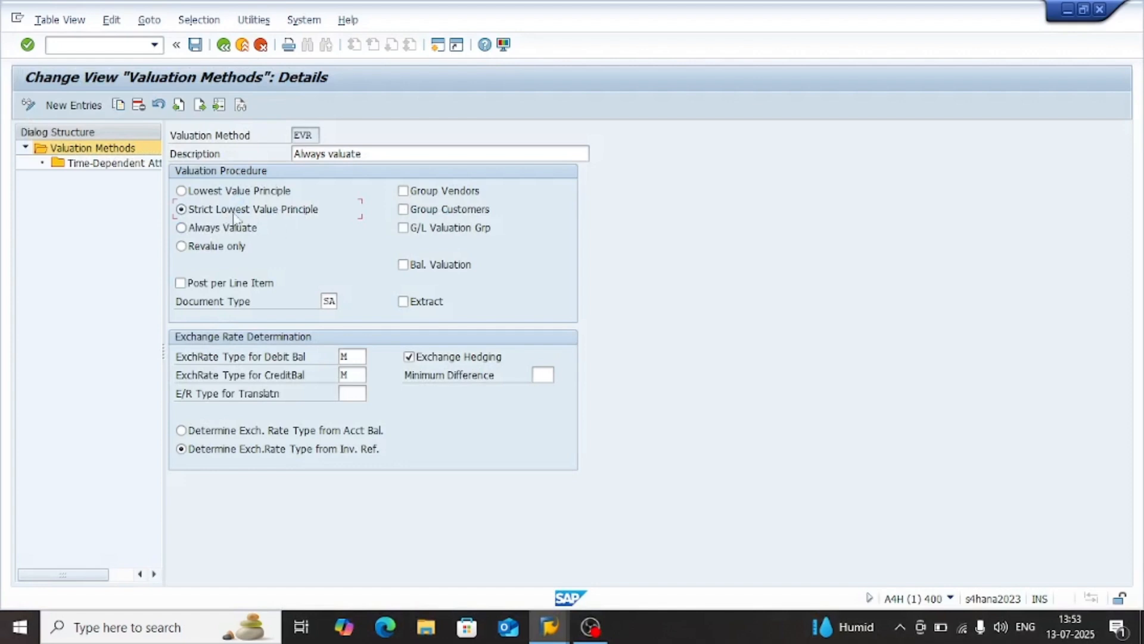
# Reselect Always Valuate, read the field help for Post per Line Item, and leave that option cleared
pyautogui.click(231, 227)
pyautogui.click(211, 285)
pyautogui.click(210, 286)
pyautogui.press('F1')
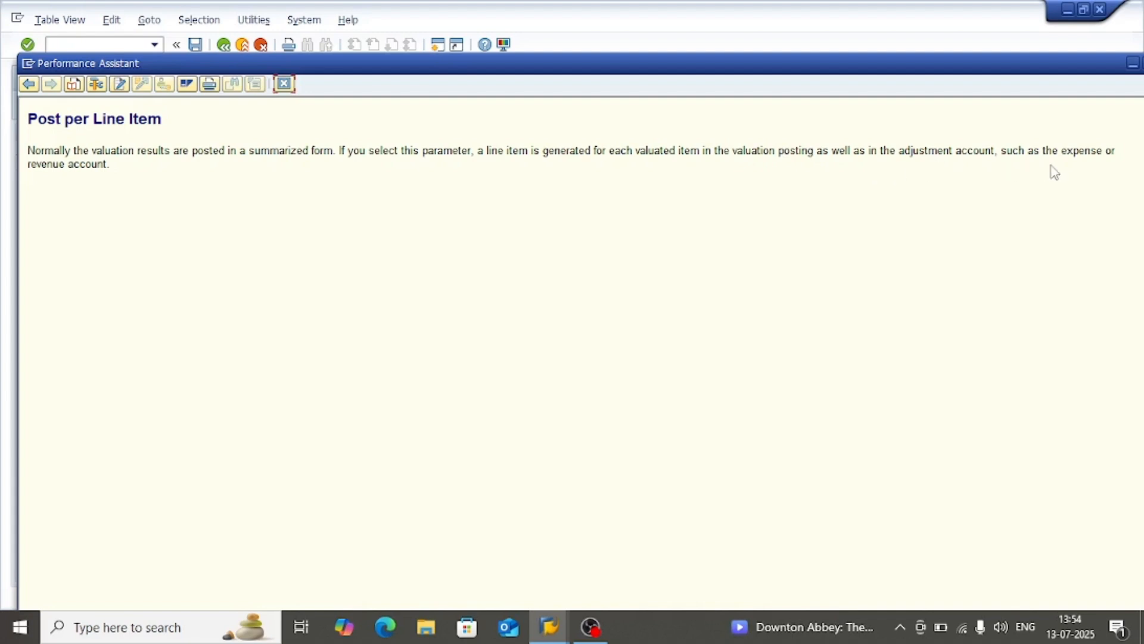
pyautogui.click(283, 83)
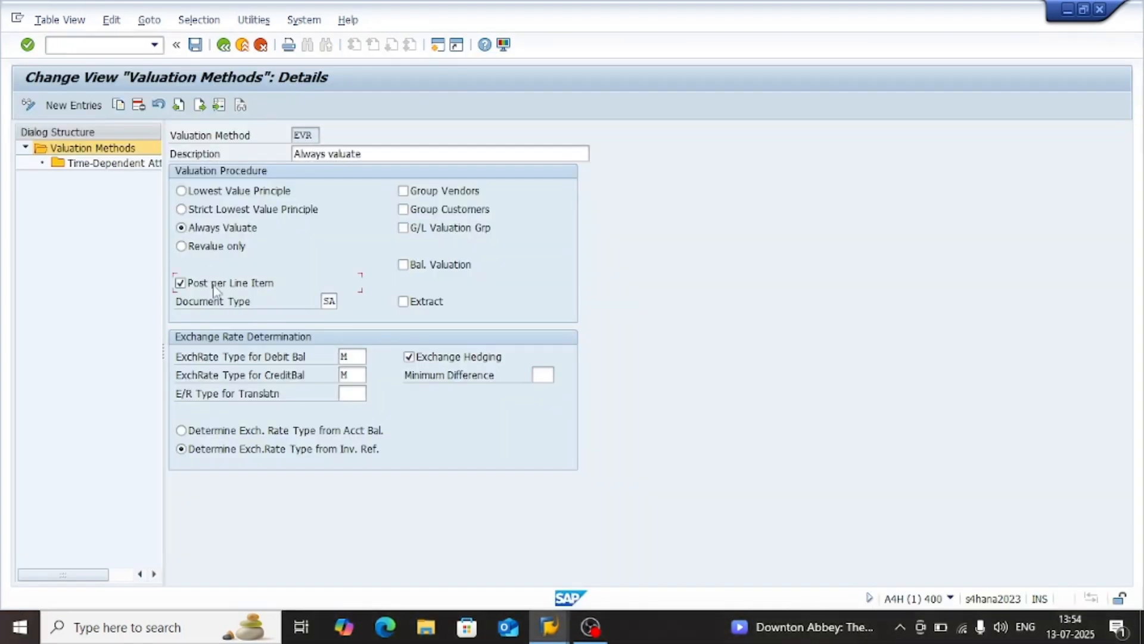
pyautogui.click(237, 285)
# Read the field help for the Group Vendors option and close it
pyautogui.click(442, 196)
pyautogui.press('F1')
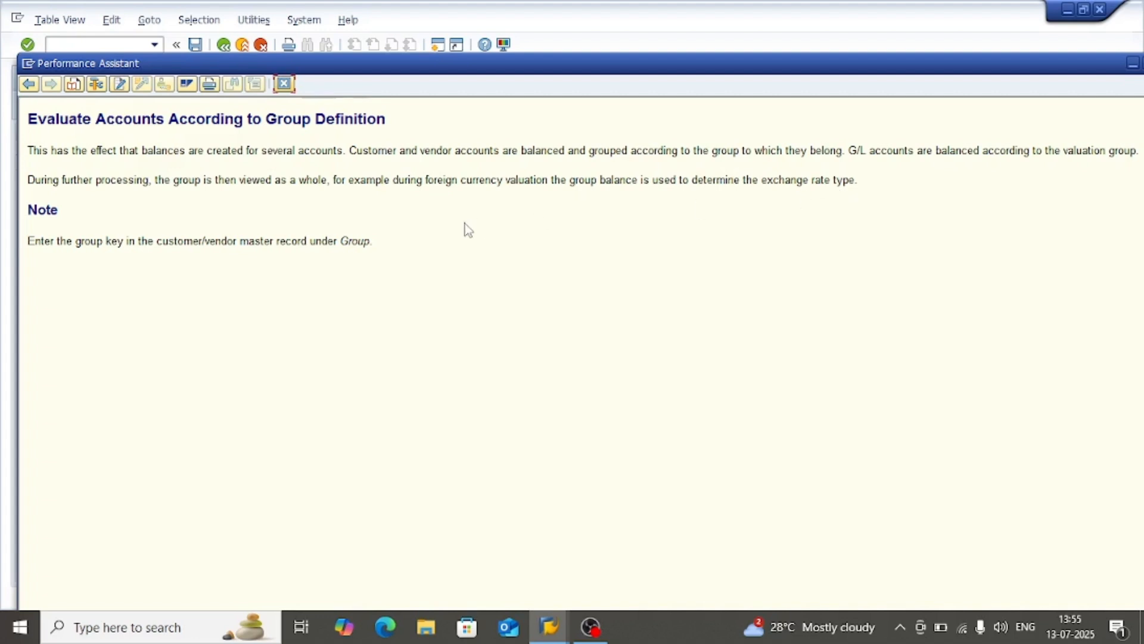
pyautogui.click(283, 83)
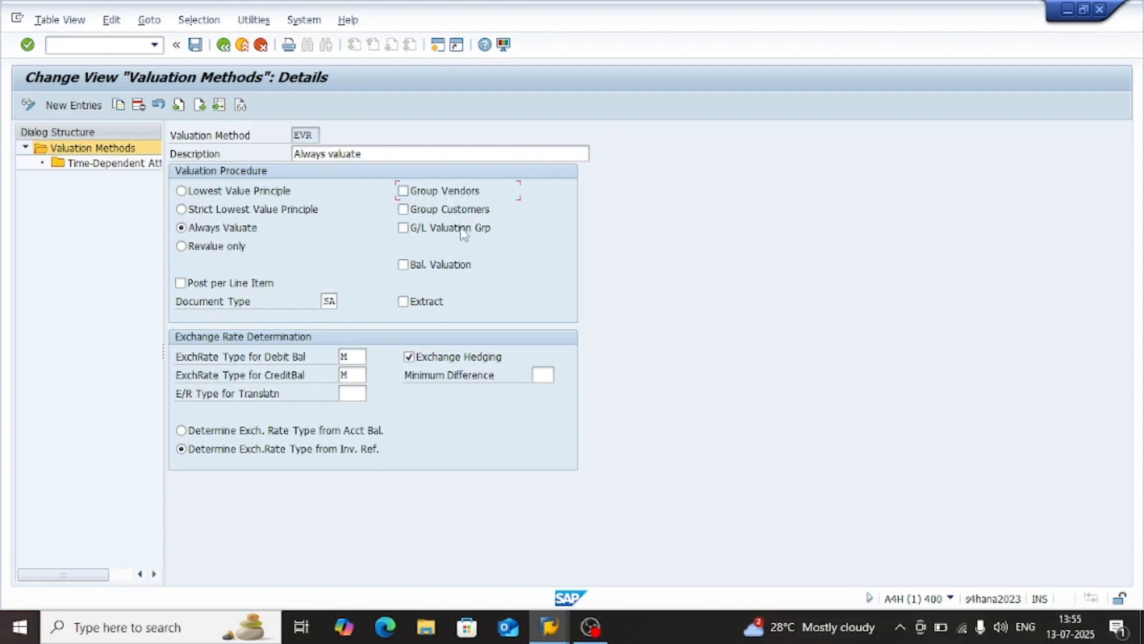
# Try to look up adidas in a separate Maintain Business Partner session, and return to the EVR valuation method details
pyautogui.click(102, 46)
pyautogui.write('/obp')
pyautogui.press('Return')
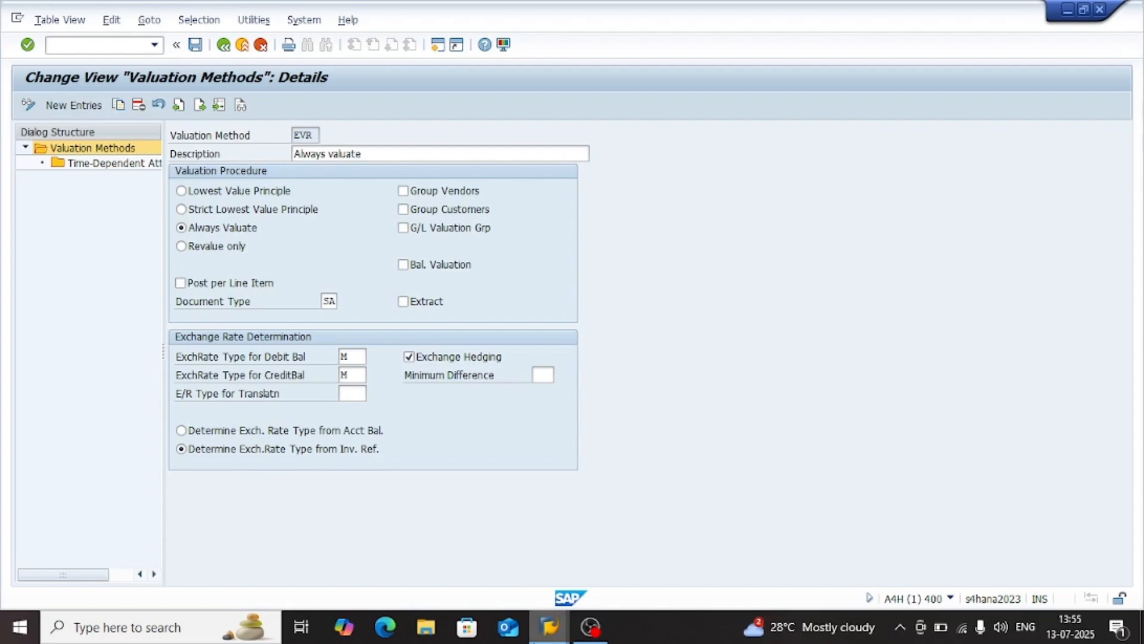
pyautogui.moveTo(550, 626)
pyautogui.click(618, 552)
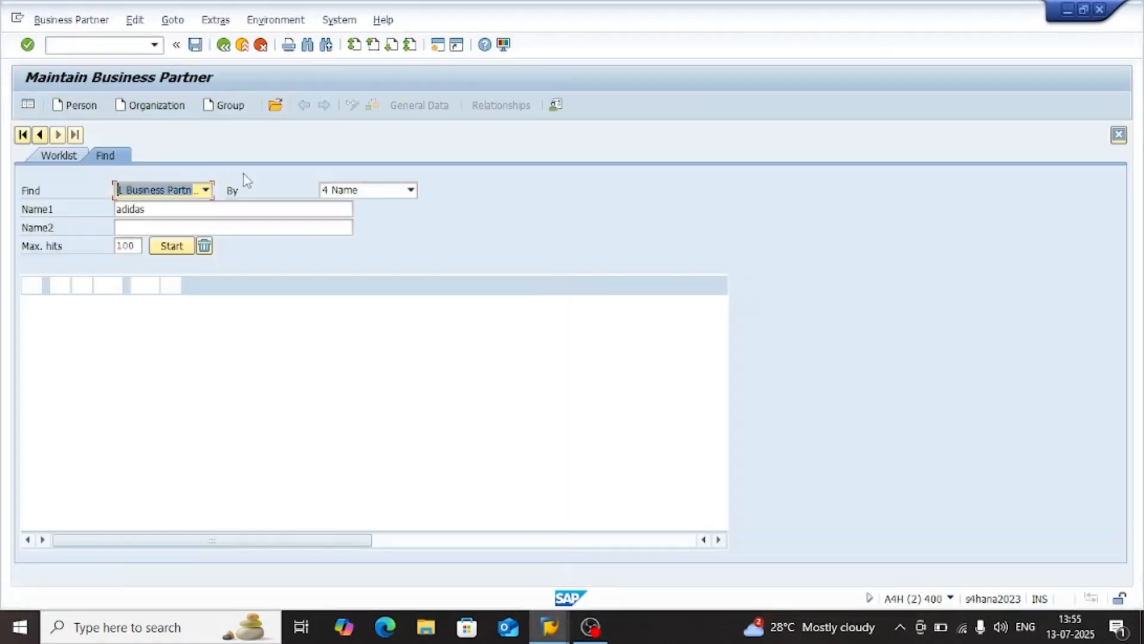
pyautogui.click(172, 246)
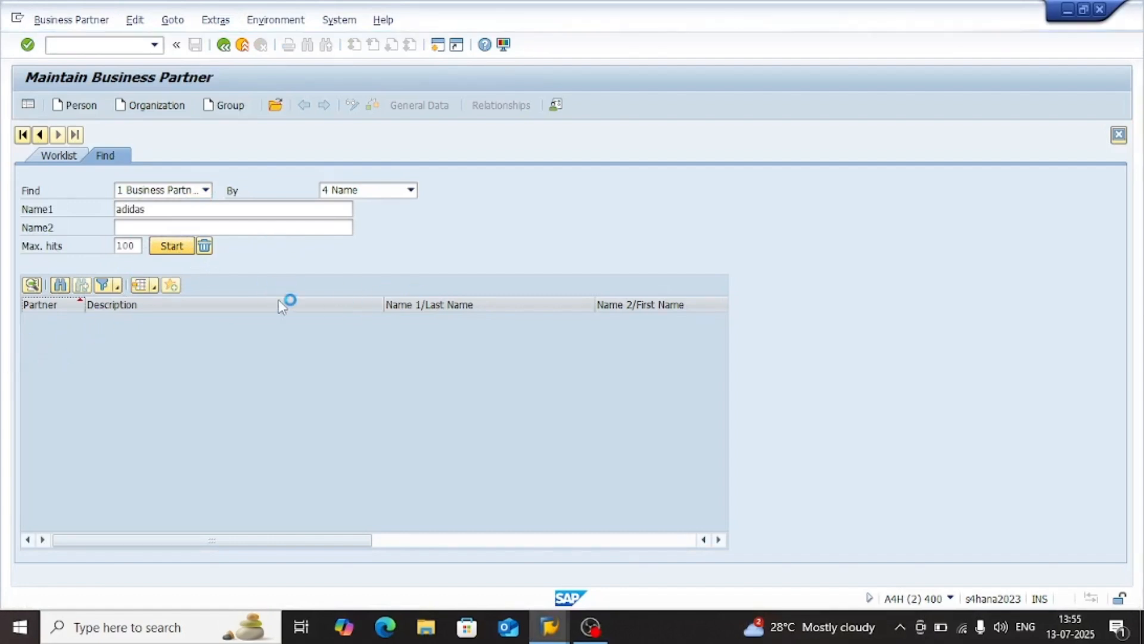
pyautogui.hotkey('alt', 'Tab')
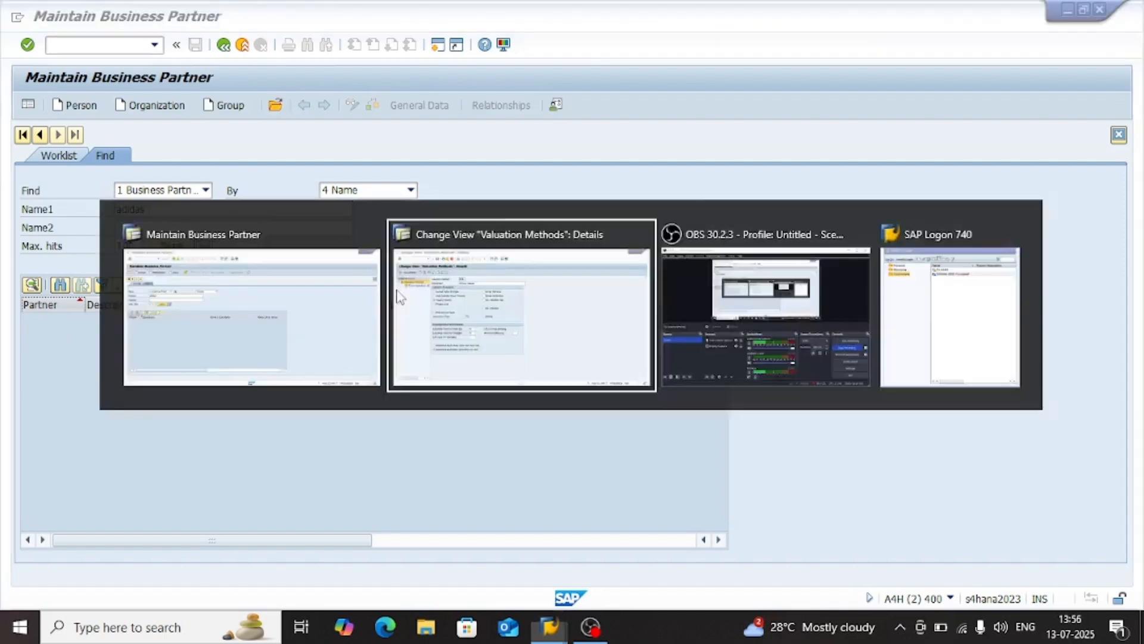
pyautogui.hotkey('alt', 'Tab')
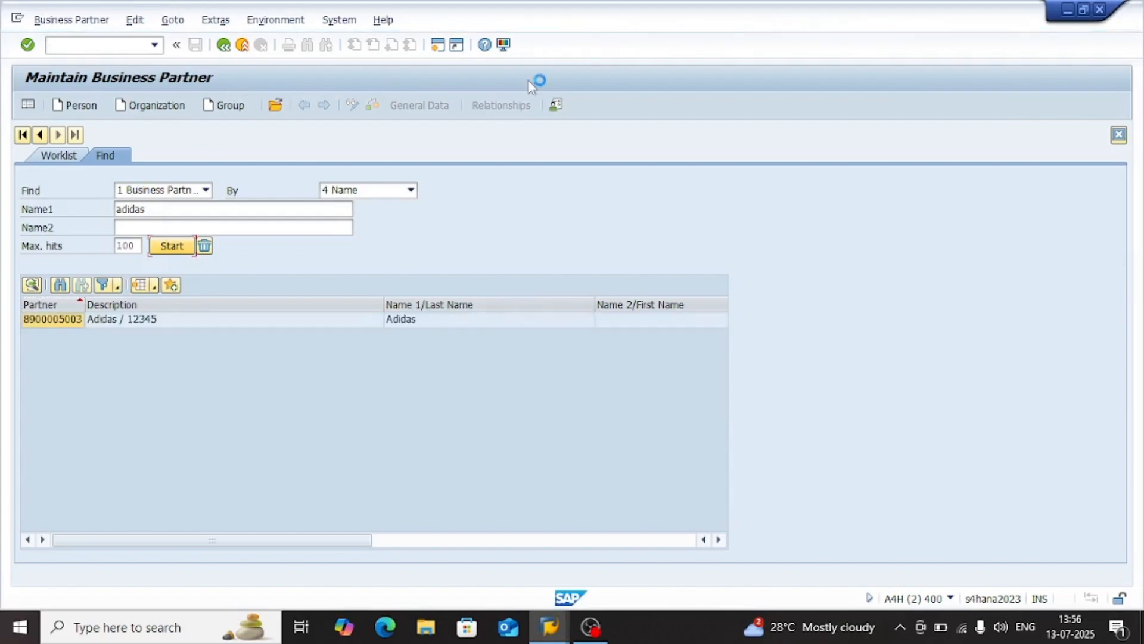
pyautogui.hotkey('alt', 'Tab')
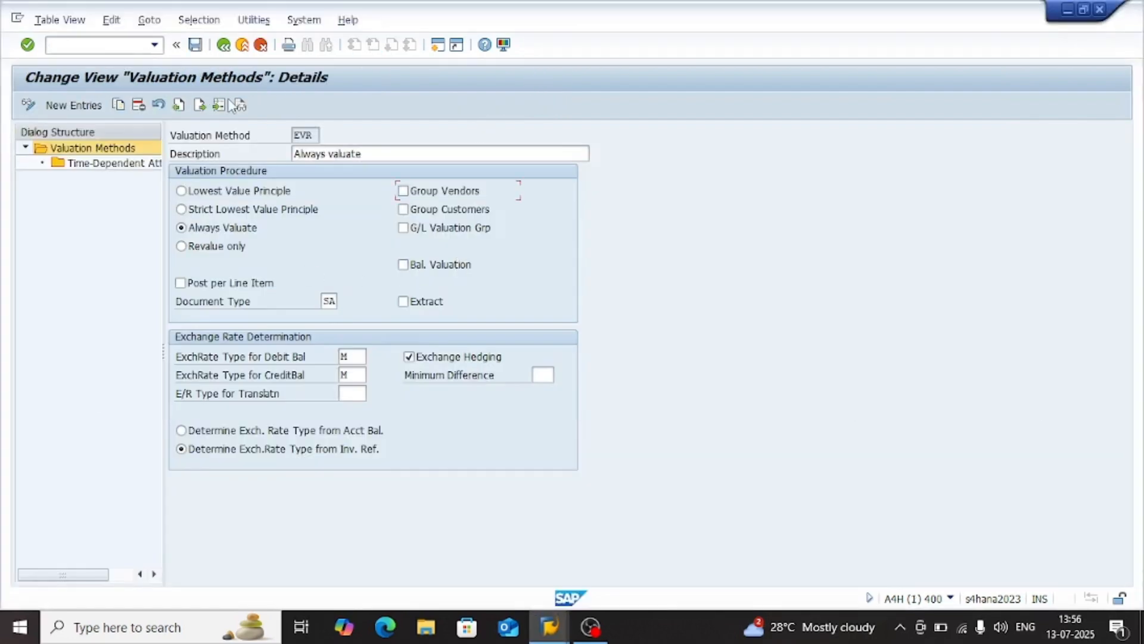
# Open transaction BP in a new session, find business partner adidas and display it in role FLVN00 - FI
pyautogui.click(112, 47)
pyautogui.write('/obp')
pyautogui.press('Return')
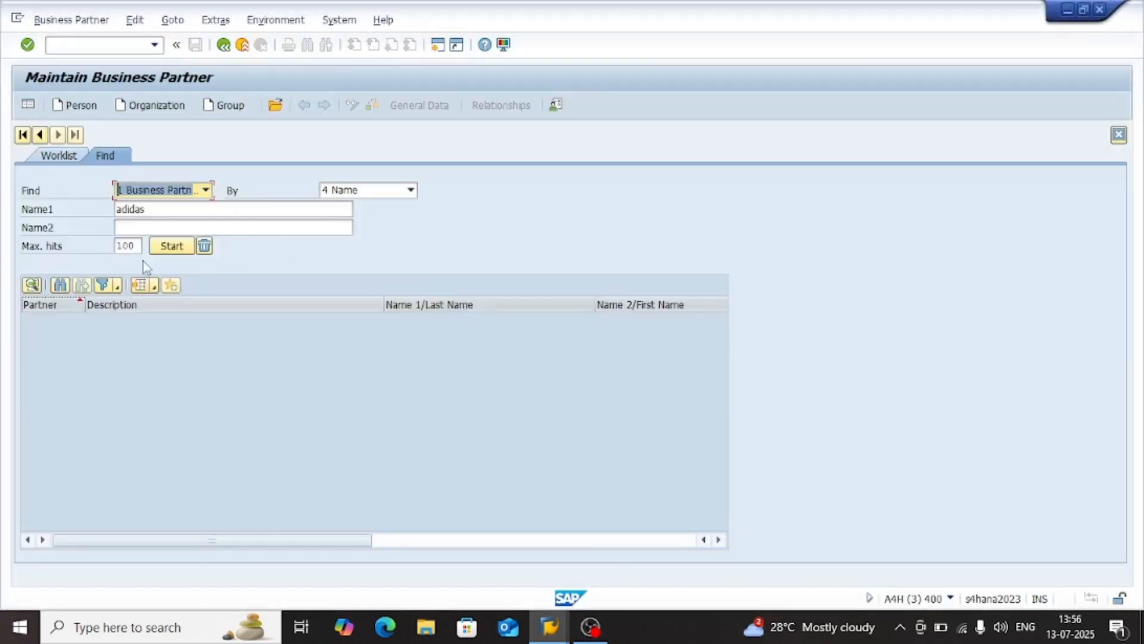
pyautogui.click(172, 245)
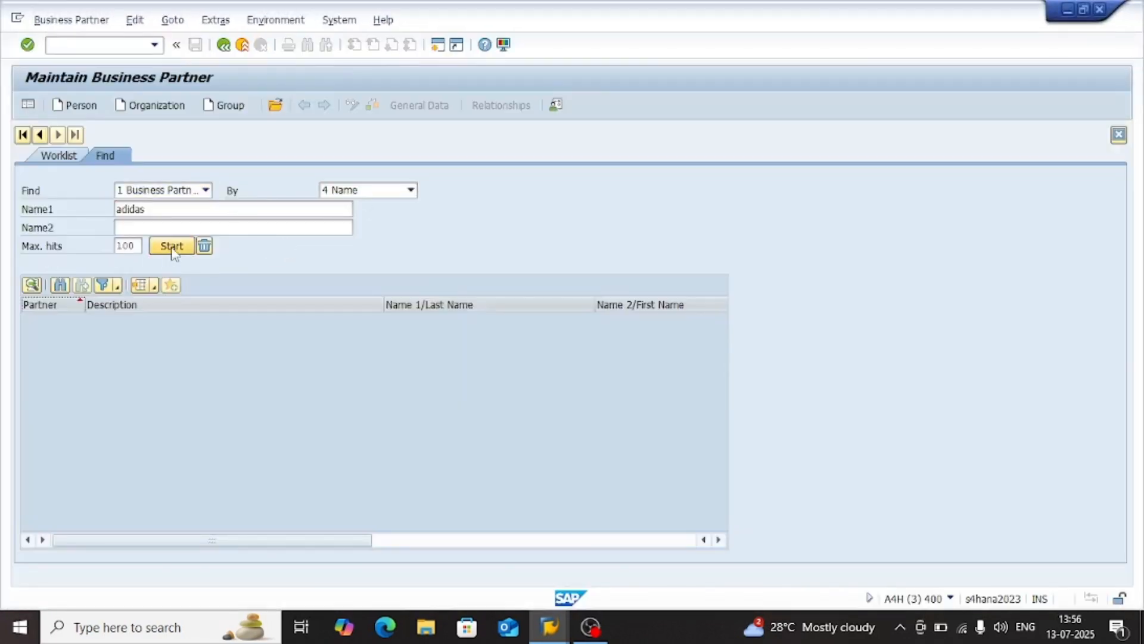
pyautogui.doubleClick(57, 324)
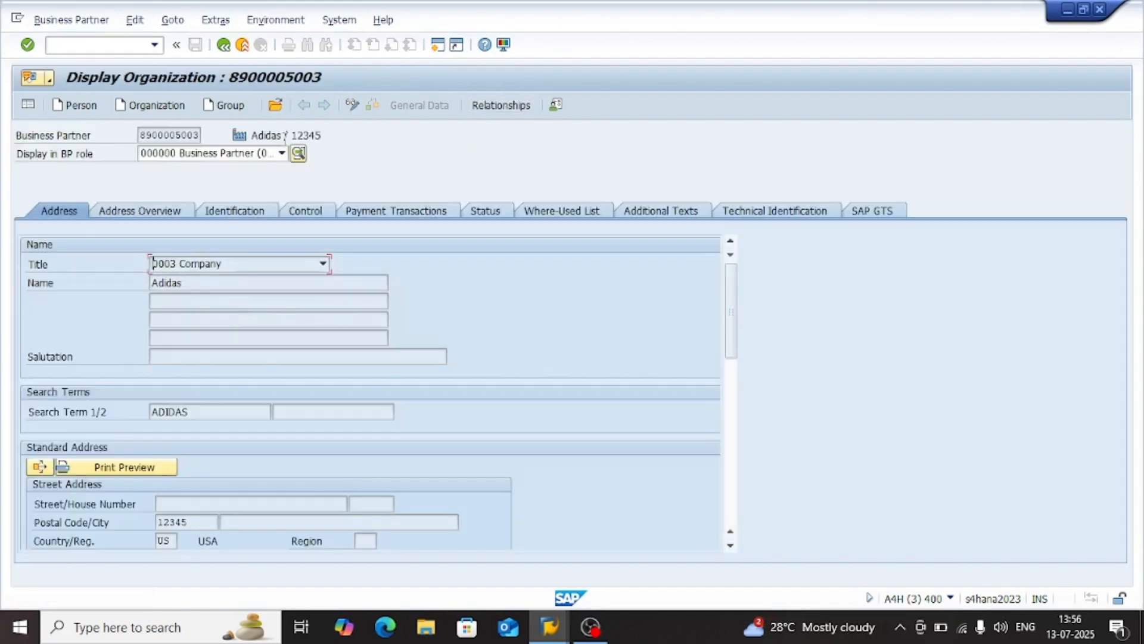
pyautogui.click(281, 153)
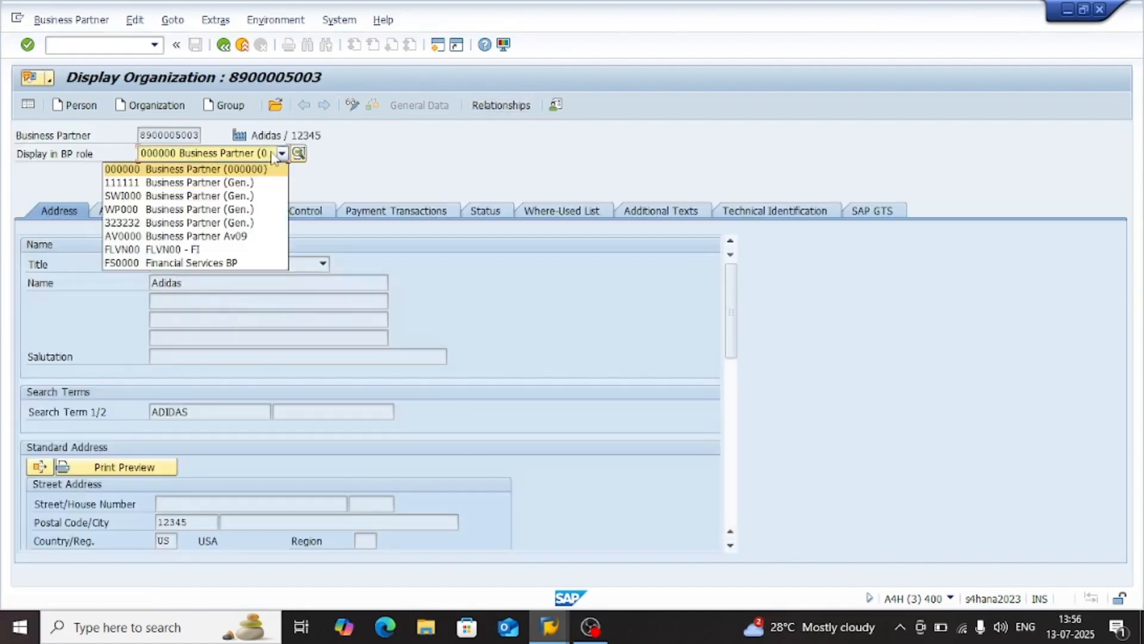
pyautogui.click(188, 250)
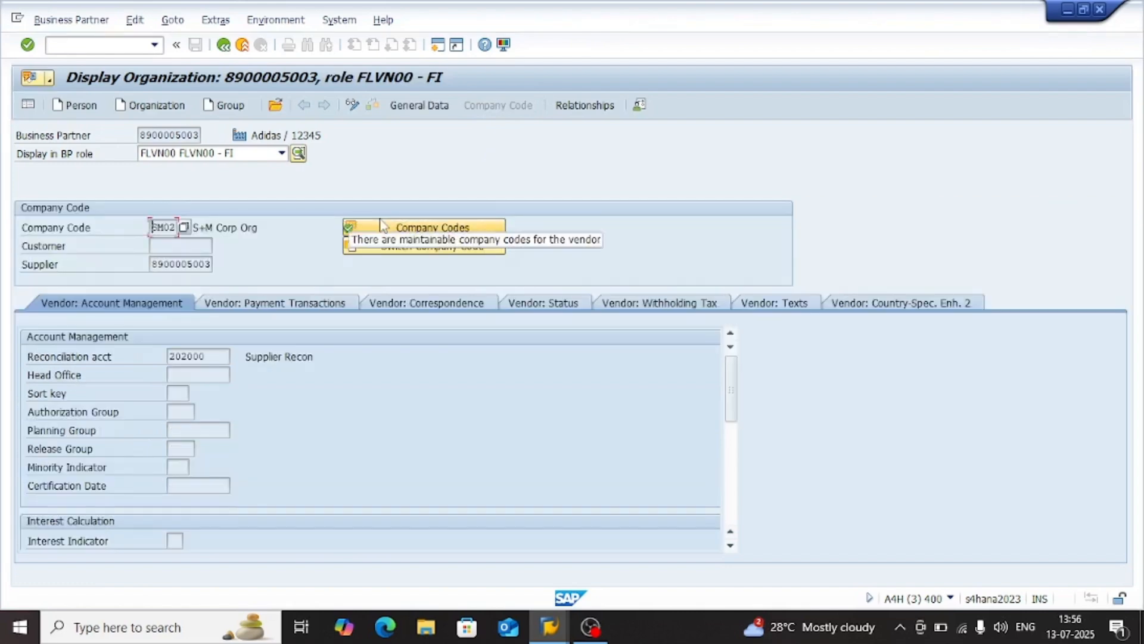
# Examine the vendor's account management data, from account management to reference data, for a field holding the group key
pyautogui.click(179, 447)
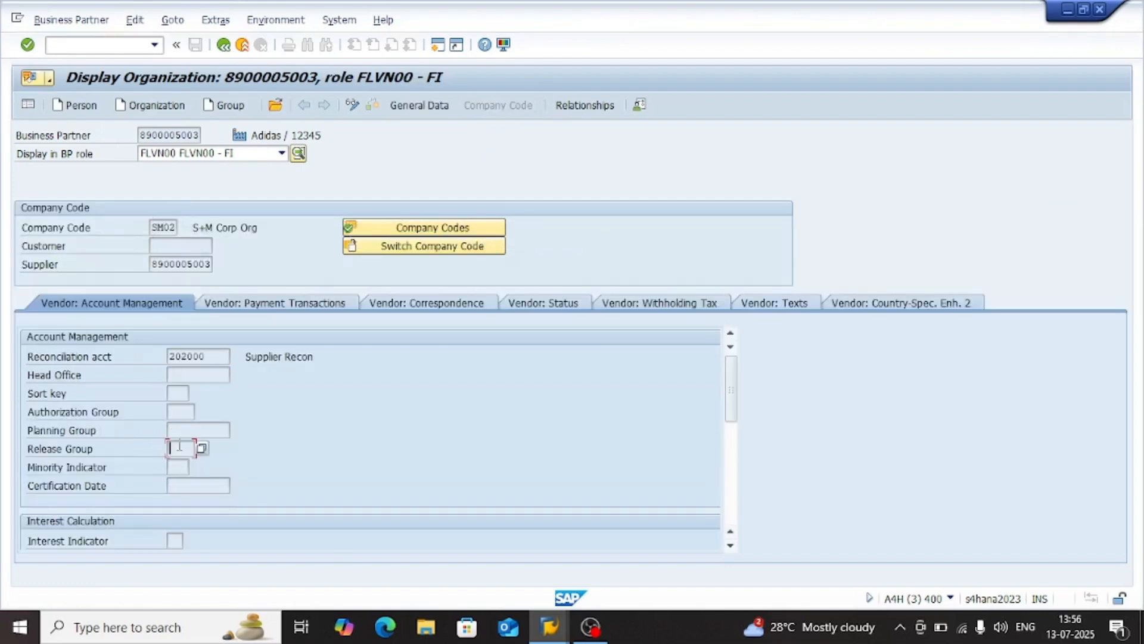
pyautogui.scroll(-4, 136, 467)
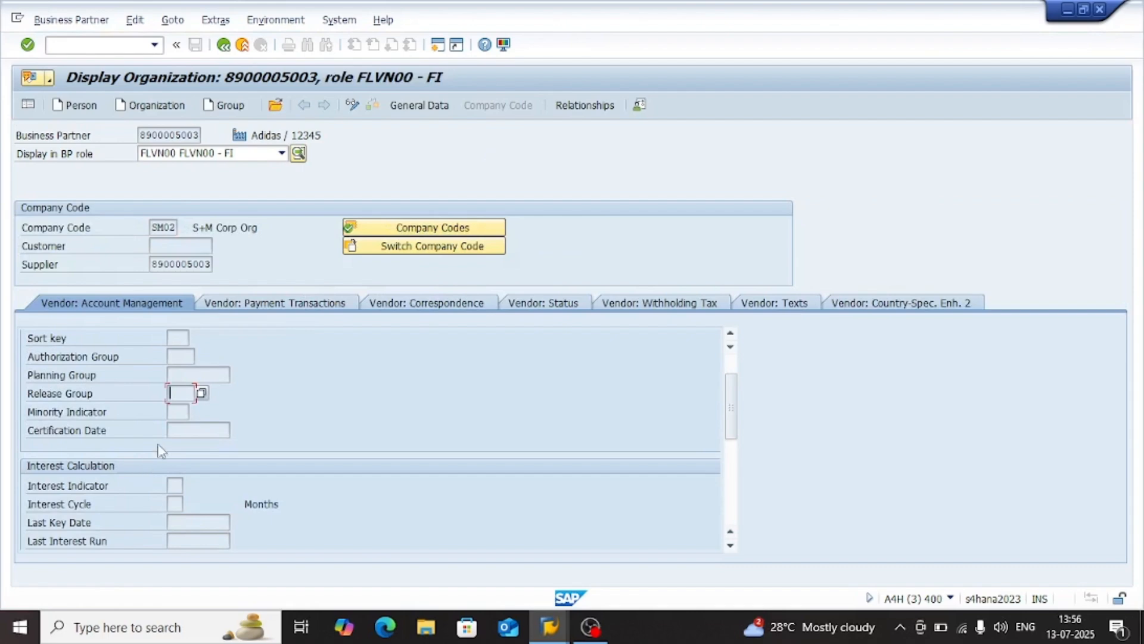
pyautogui.scroll(-5, 165, 448)
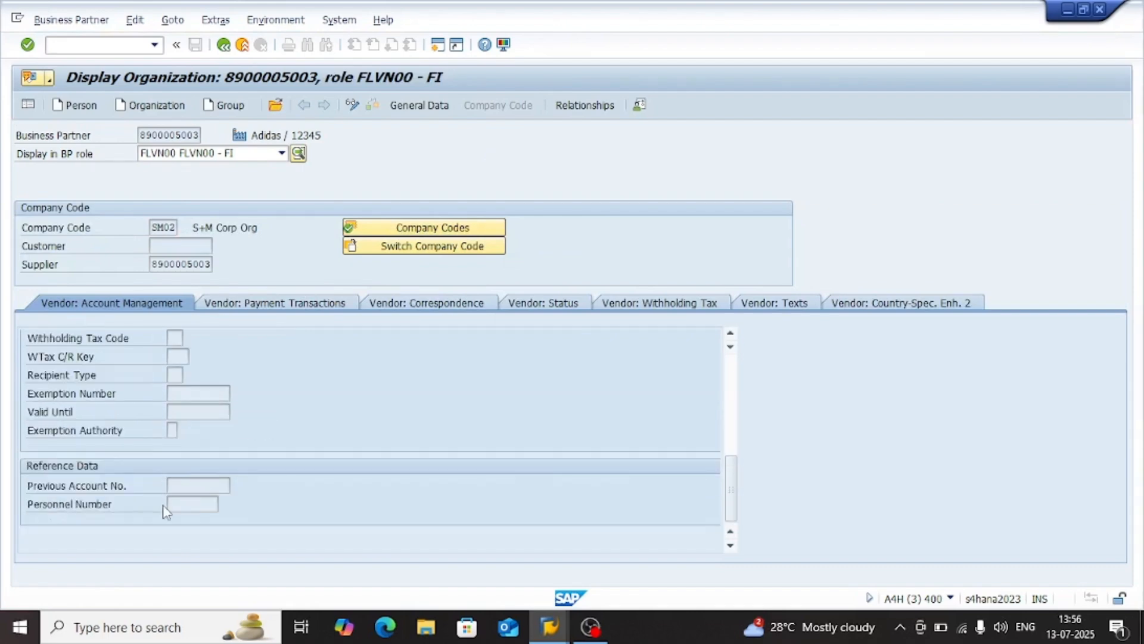
pyautogui.scroll(6, 186, 449)
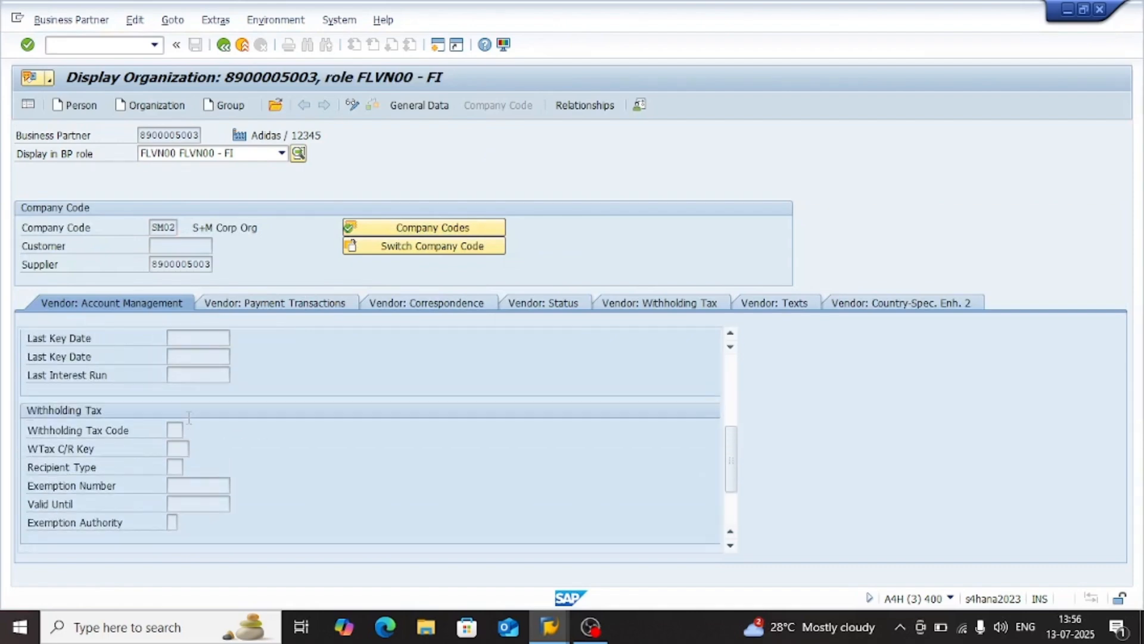
pyautogui.scroll(8, 189, 420)
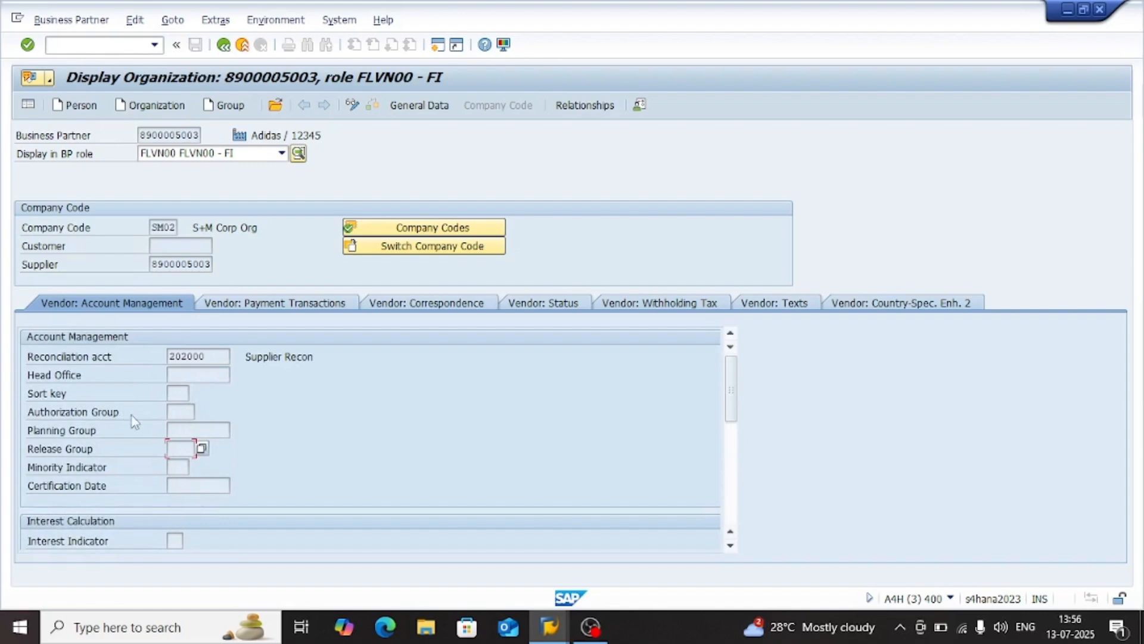
pyautogui.click(188, 430)
pyautogui.click(180, 412)
pyautogui.click(183, 449)
pyautogui.click(180, 467)
pyautogui.scroll(-3, 183, 467)
pyautogui.scroll(-1, 182, 467)
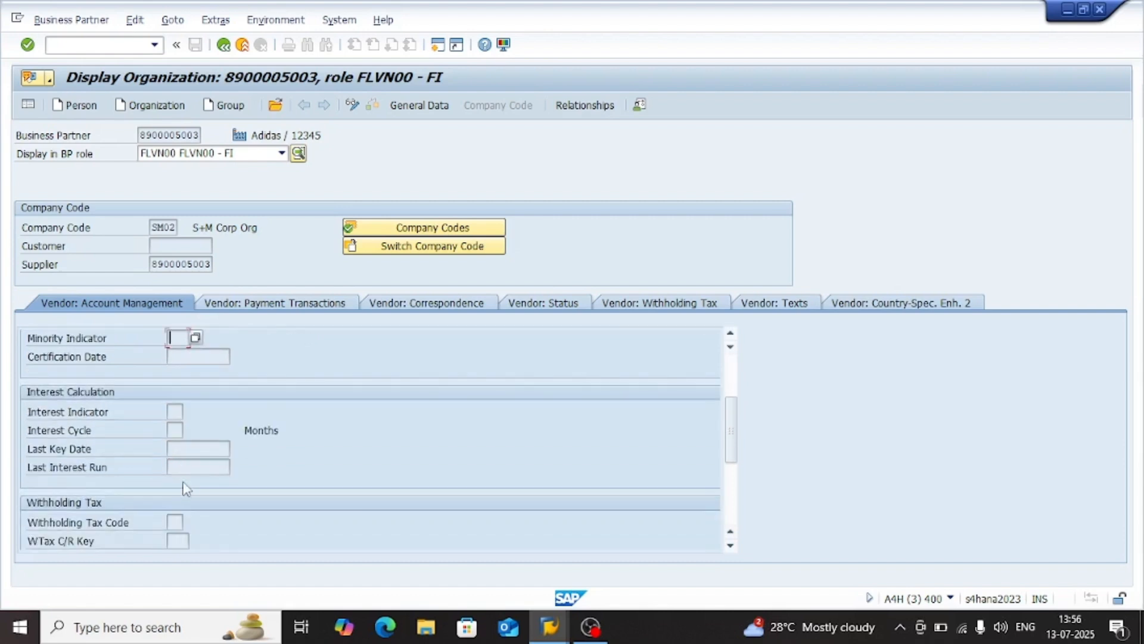
pyautogui.scroll(-3, 175, 466)
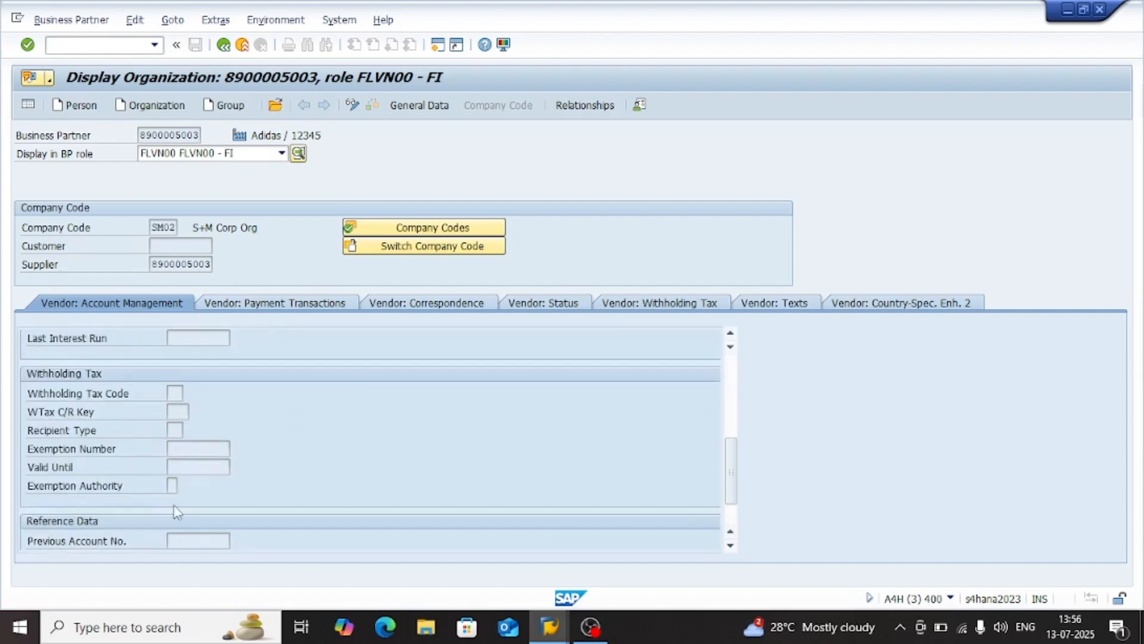
pyautogui.scroll(-2, 183, 504)
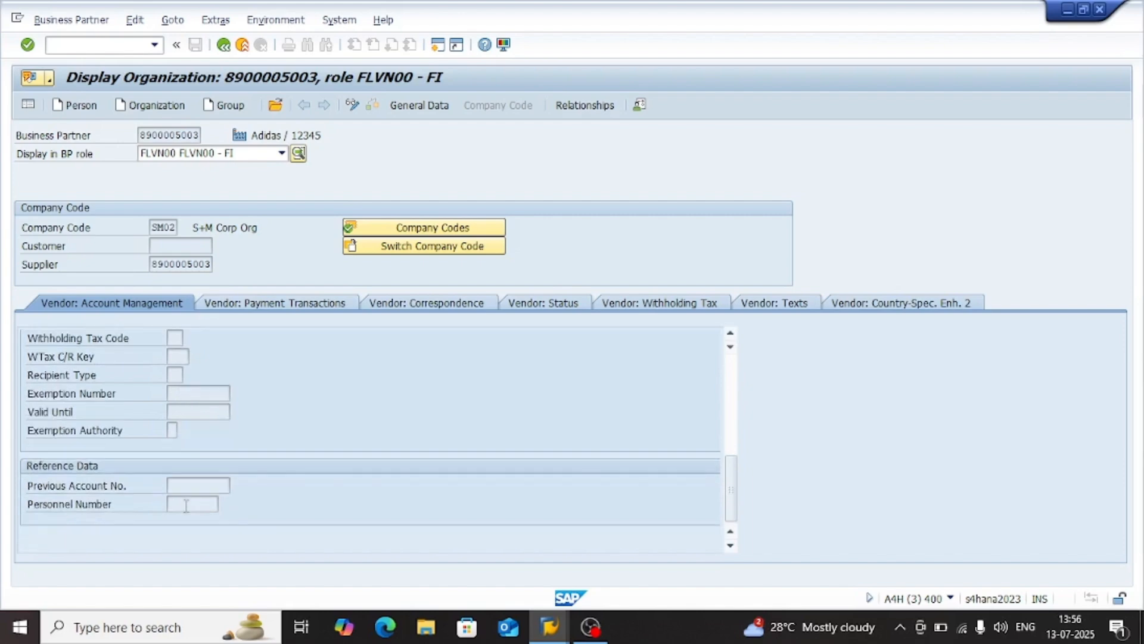
# Examine the vendor's payment transaction data and look up the possible entries for Grouping key
pyautogui.click(290, 305)
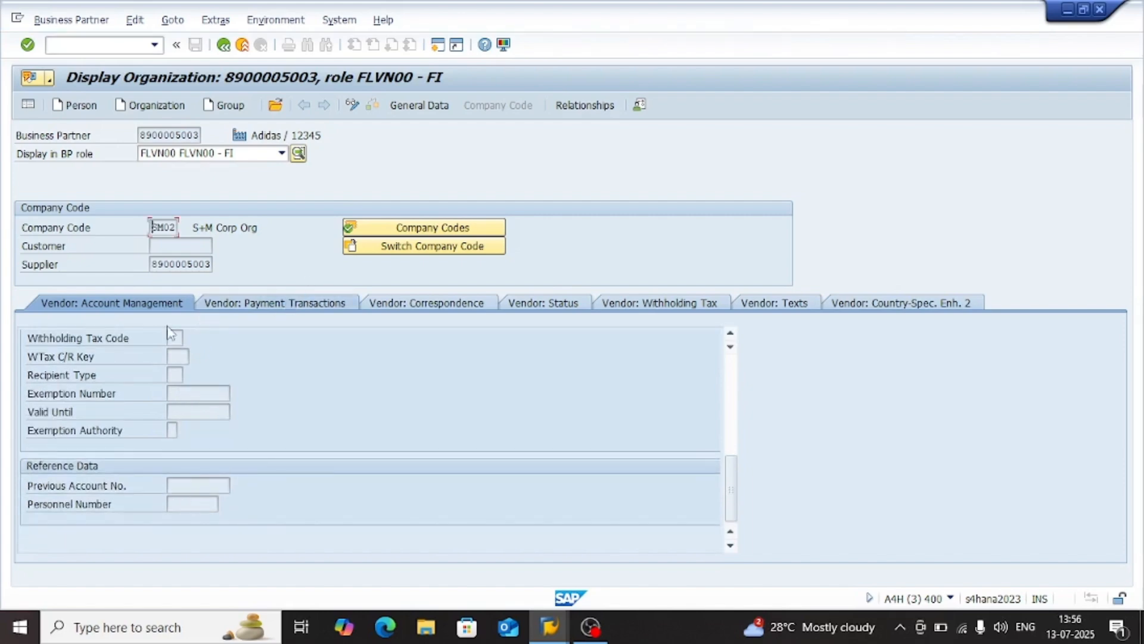
pyautogui.click(181, 373)
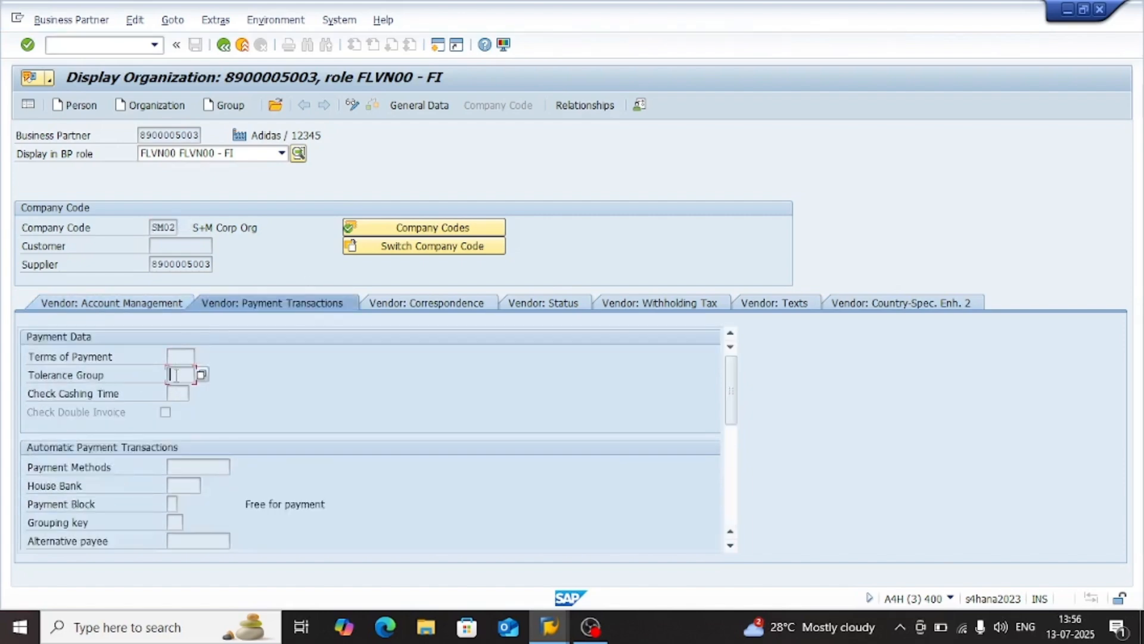
pyautogui.click(184, 356)
pyautogui.scroll(-1, 181, 397)
pyautogui.scroll(-1, 173, 450)
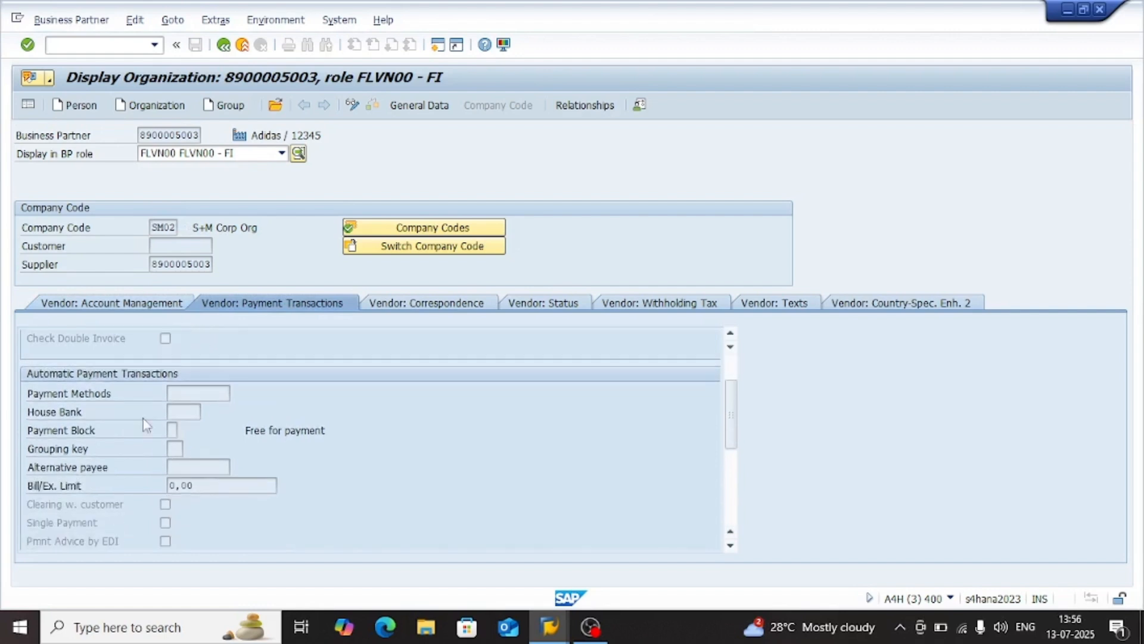
pyautogui.click(176, 450)
pyautogui.click(189, 451)
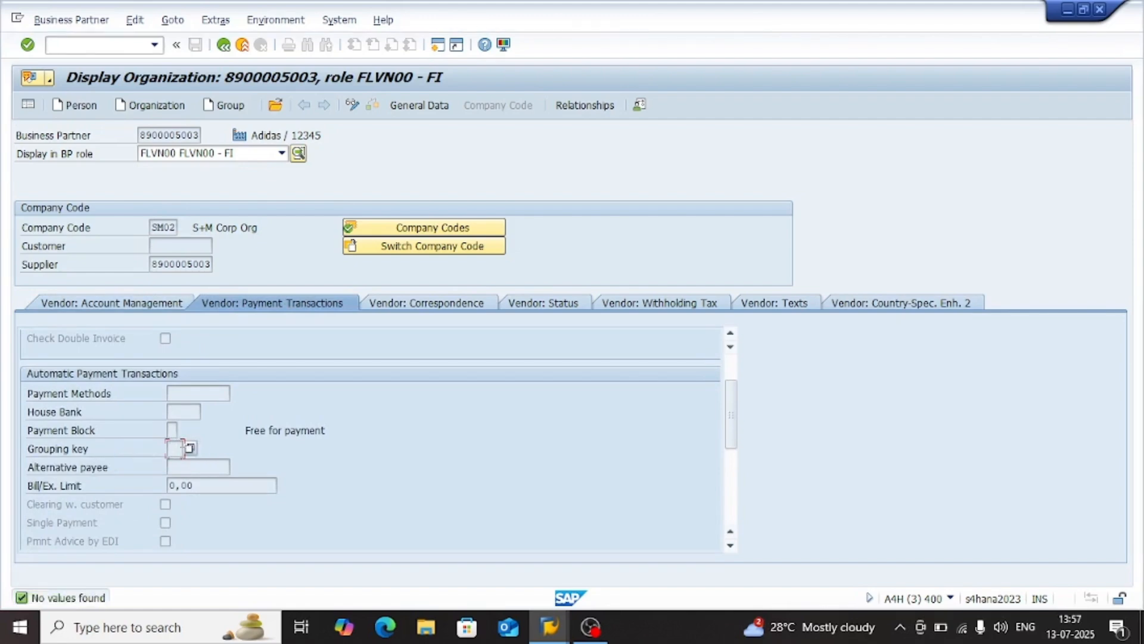
# Read the field help for the payment Grouping key and check the remaining payment transaction data down to invoice verification
pyautogui.press('F1')
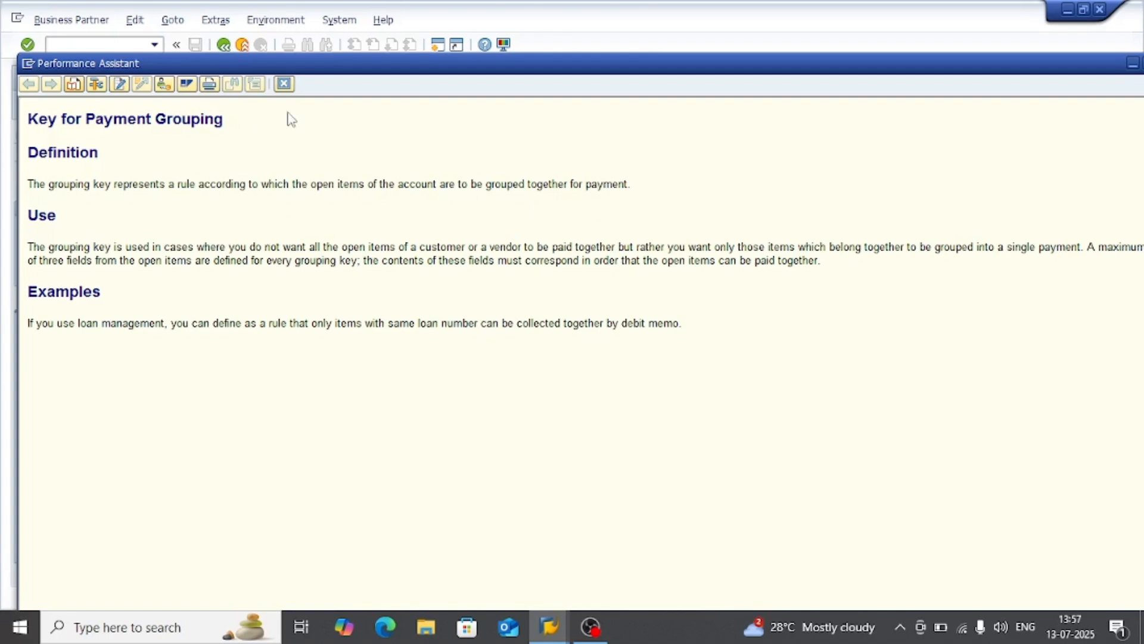
pyautogui.click(284, 84)
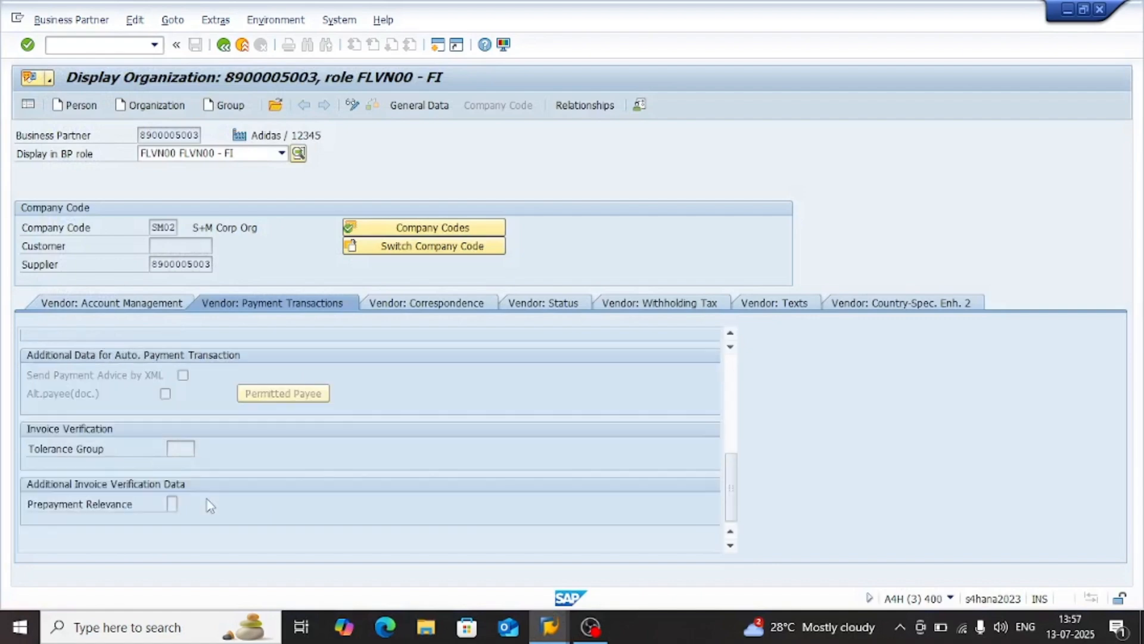
pyautogui.scroll(-5, 209, 505)
pyautogui.scroll(6, 187, 476)
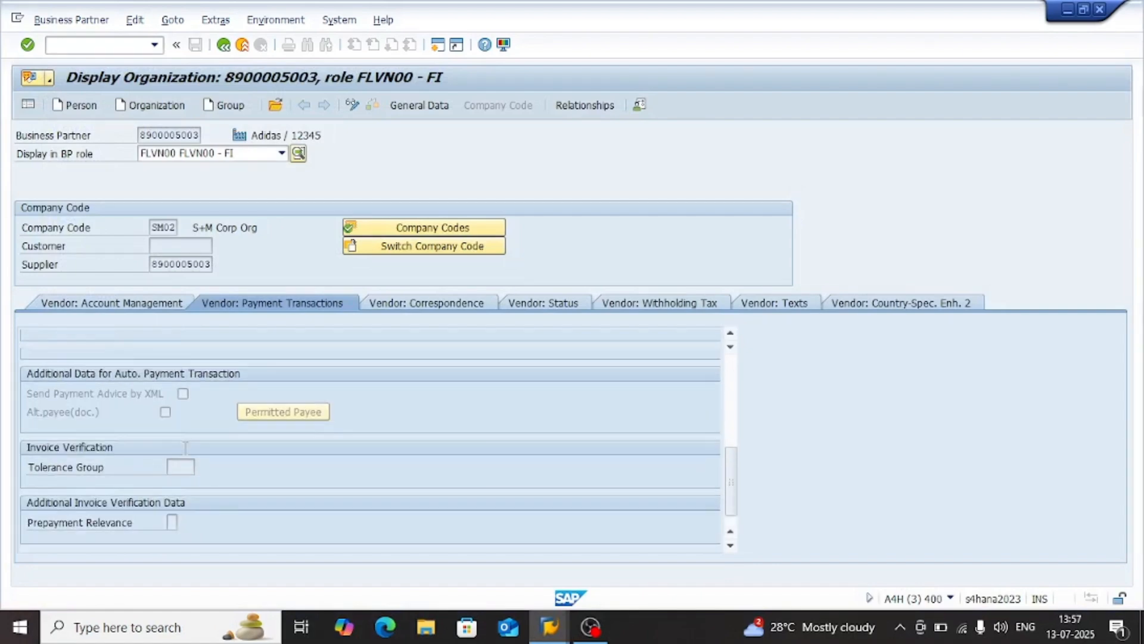
# Examine the vendor's correspondence data, including the Grouping Key in the dunning section and the clerk fields below it
pyautogui.click(426, 302)
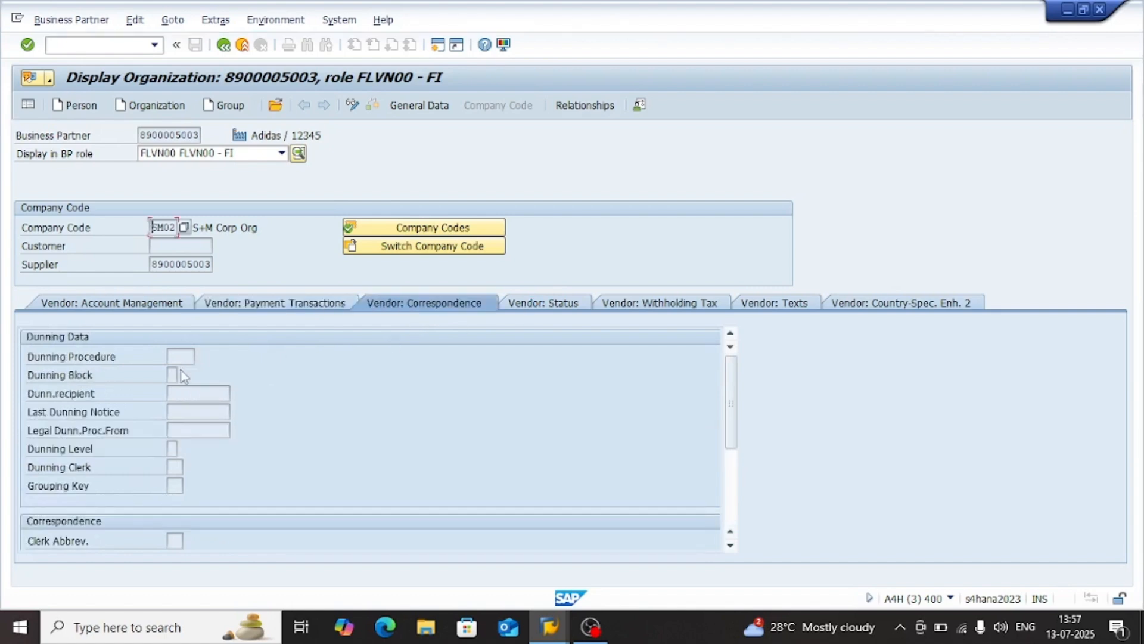
pyautogui.click(184, 411)
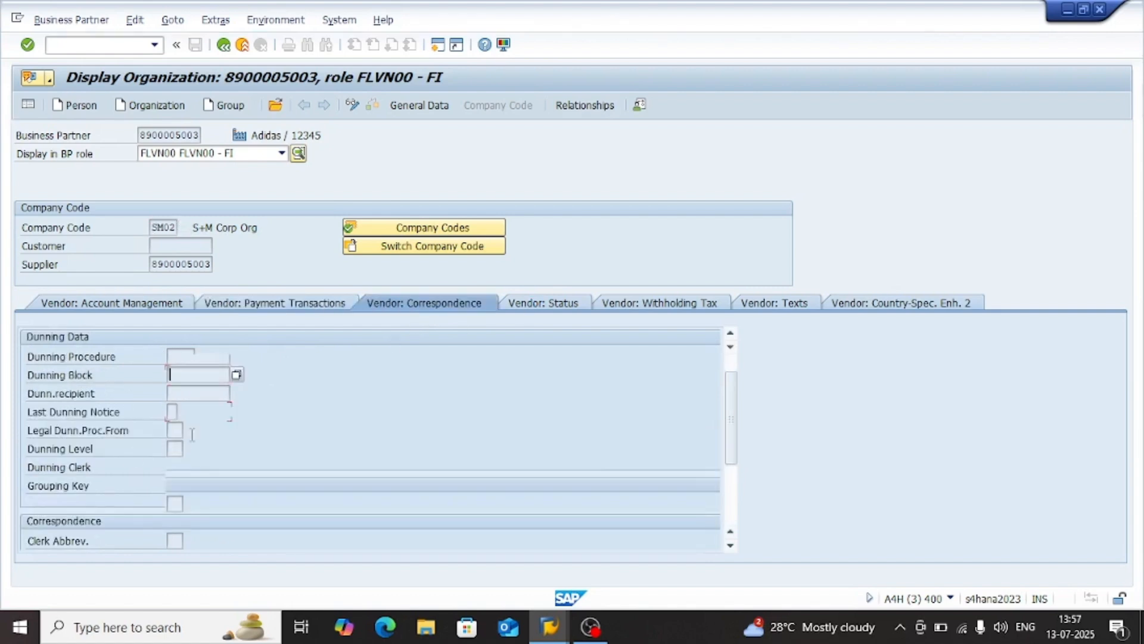
pyautogui.scroll(-3, 192, 441)
pyautogui.scroll(3, 191, 411)
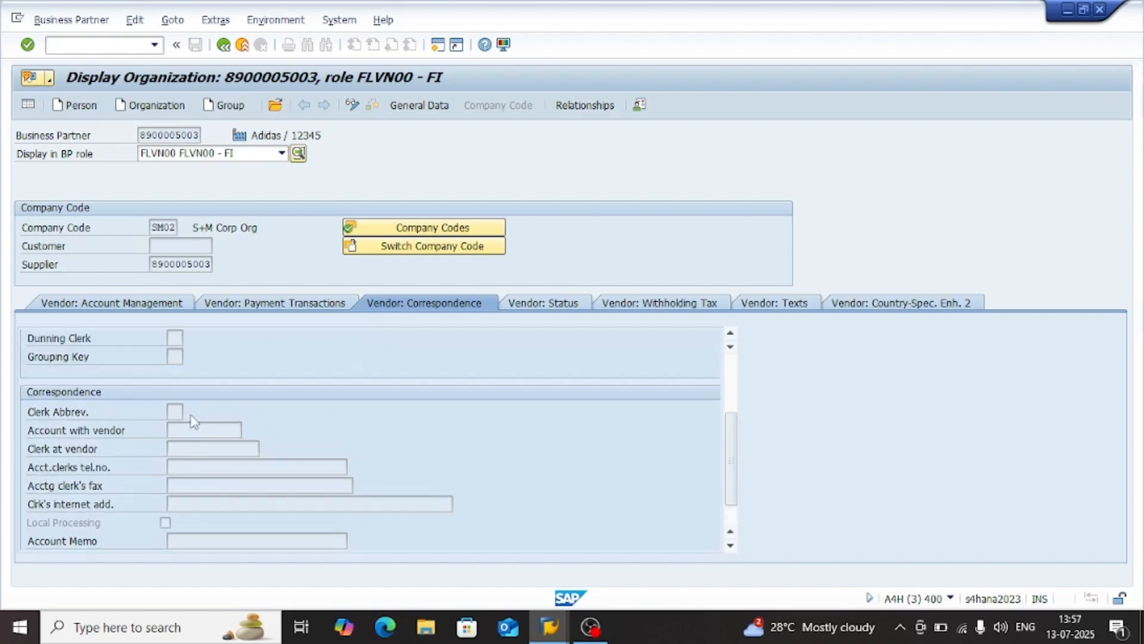
pyautogui.click(181, 396)
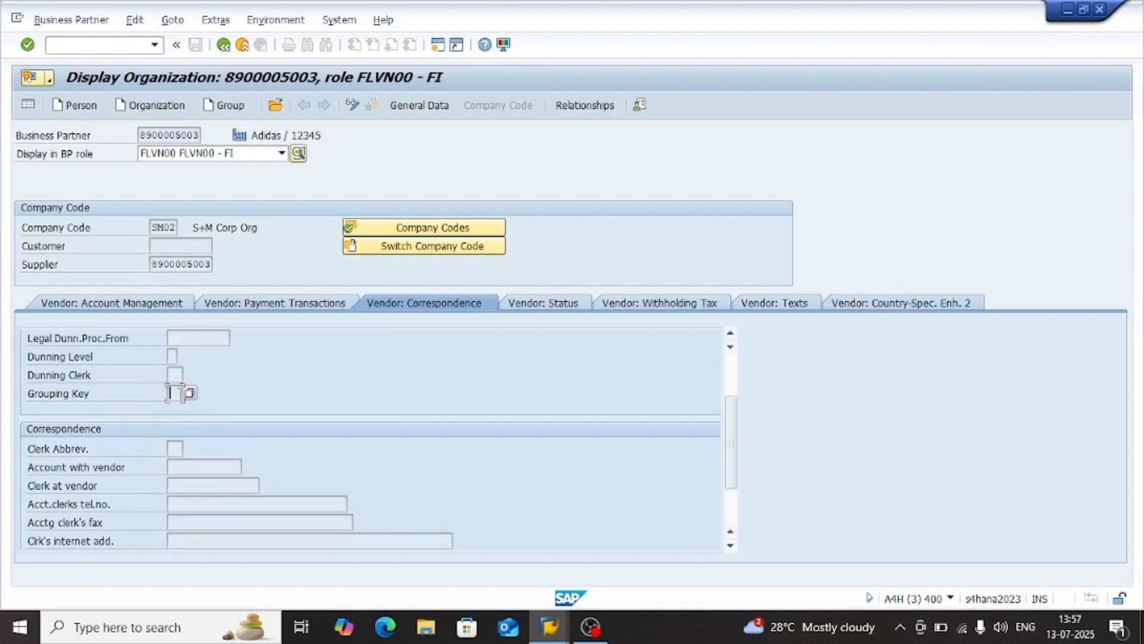
pyautogui.scroll(-3, 189, 466)
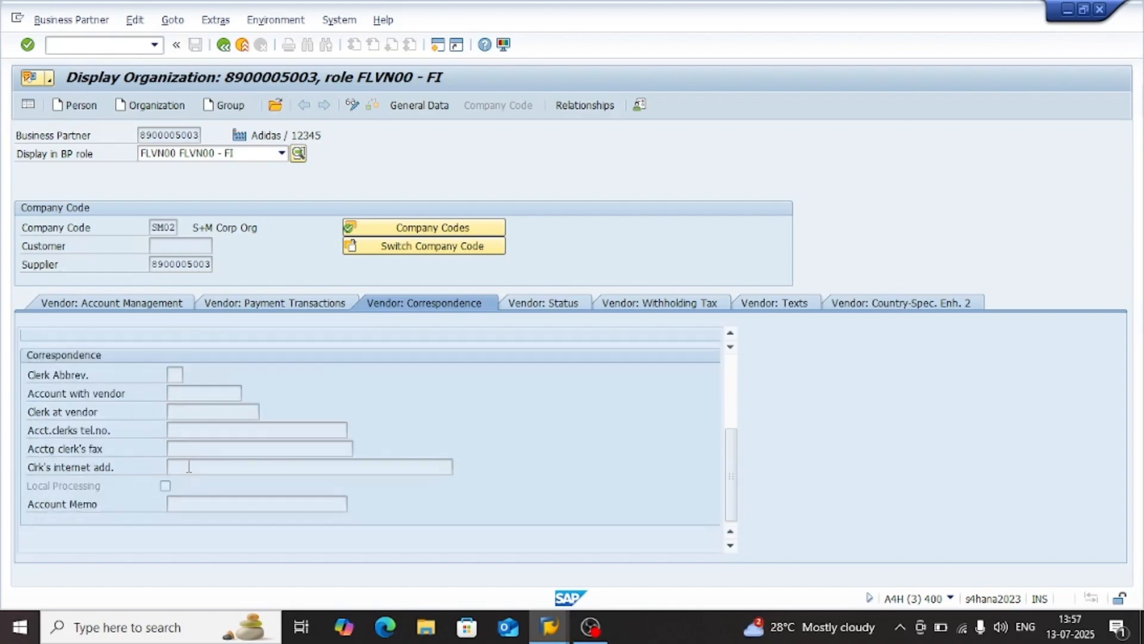
pyautogui.scroll(3, 189, 467)
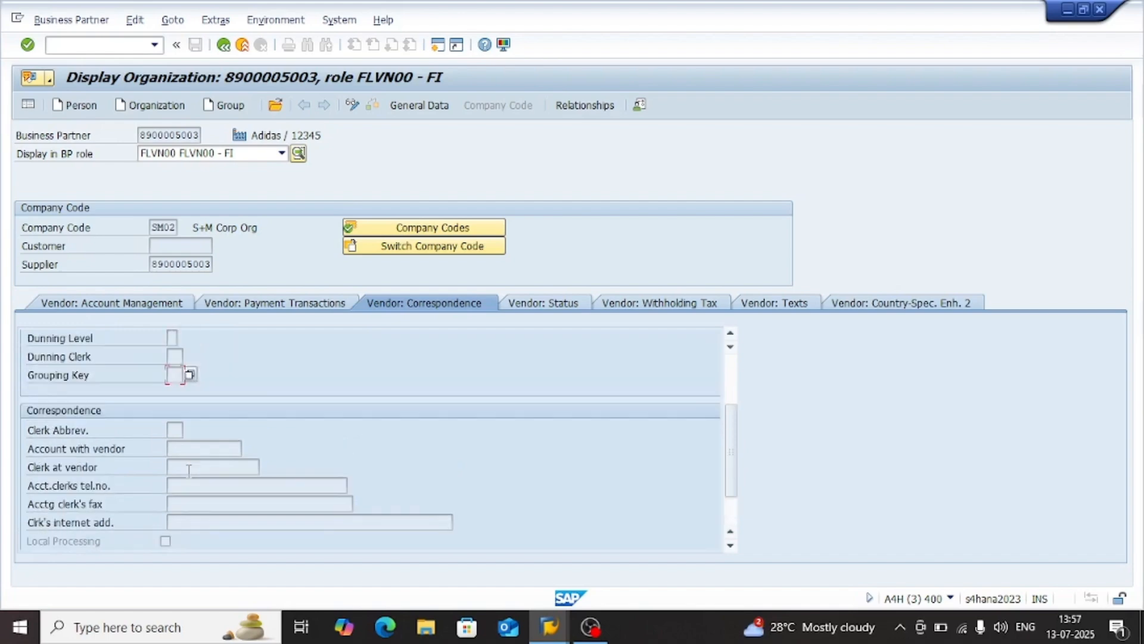
# Check the vendor's status and withholding tax data, and go through the account management data again for the group key
pyautogui.click(539, 310)
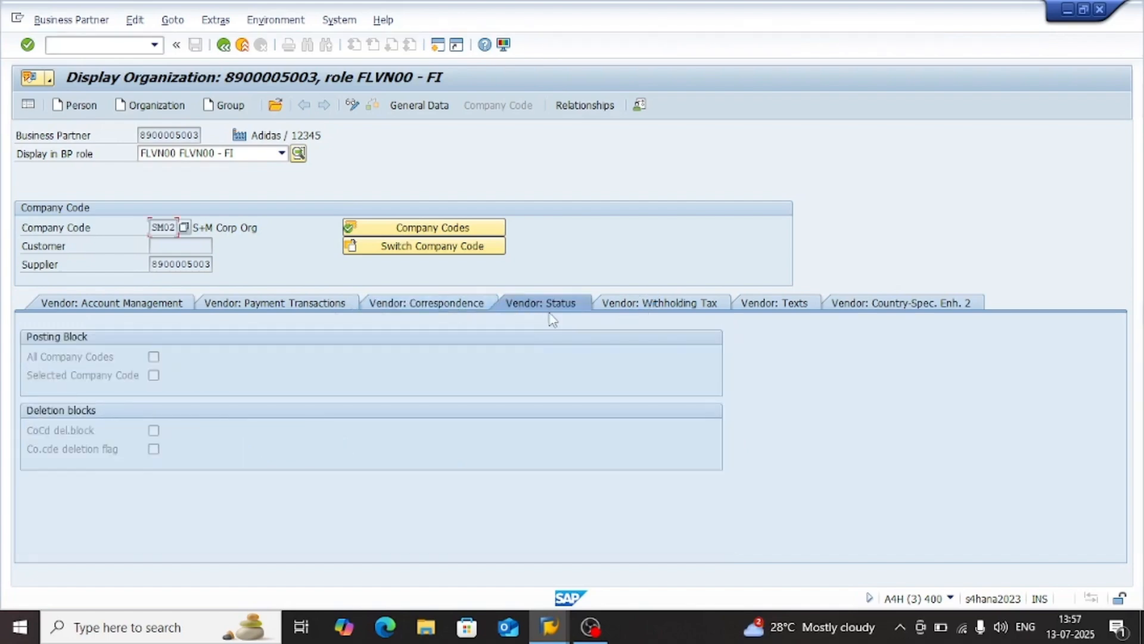
pyautogui.click(620, 303)
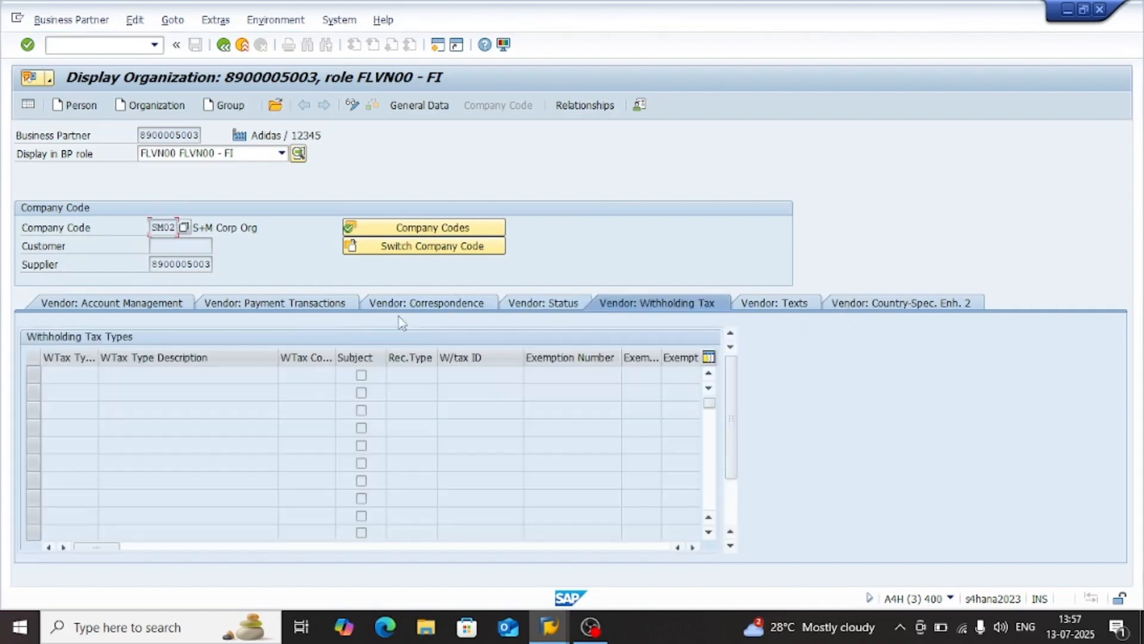
pyautogui.click(84, 304)
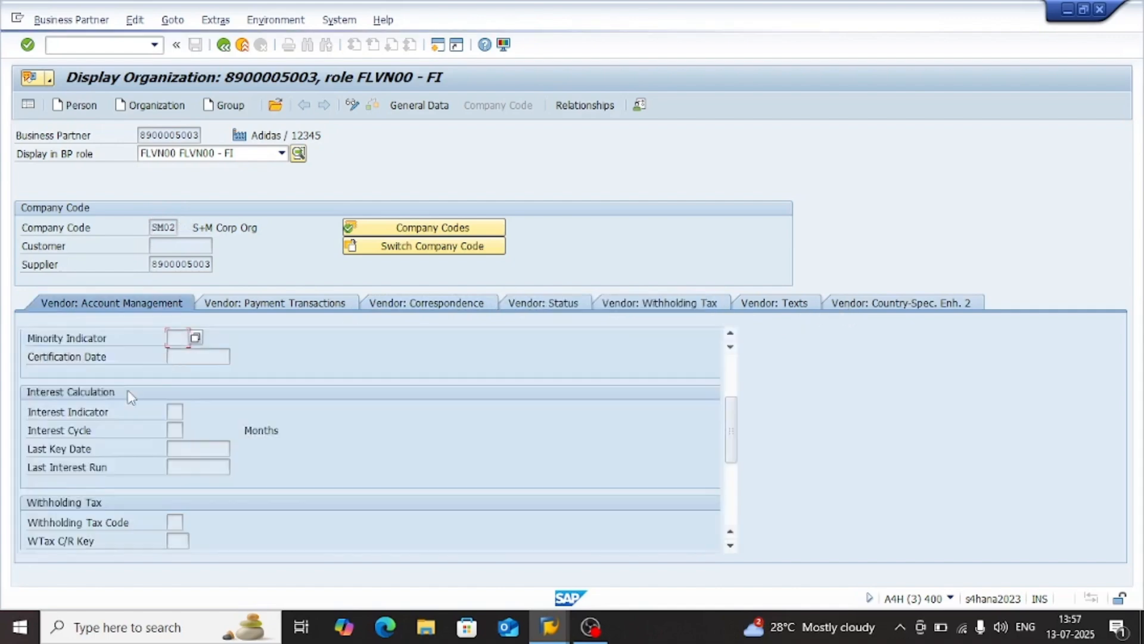
pyautogui.scroll(3, 200, 420)
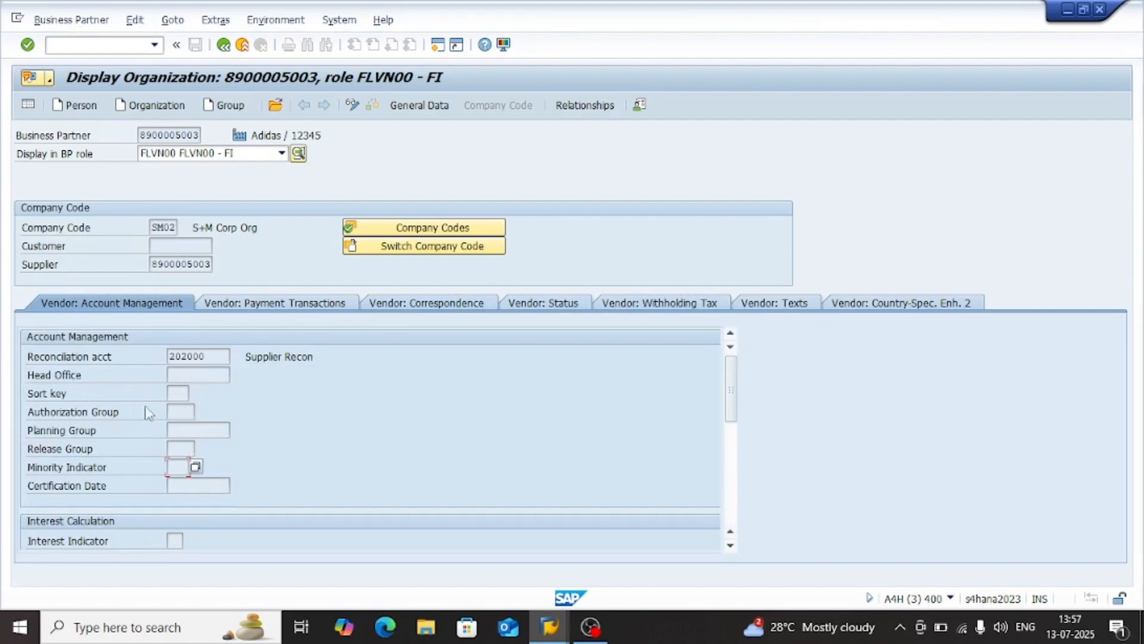
pyautogui.click(173, 411)
pyautogui.scroll(-5, 185, 492)
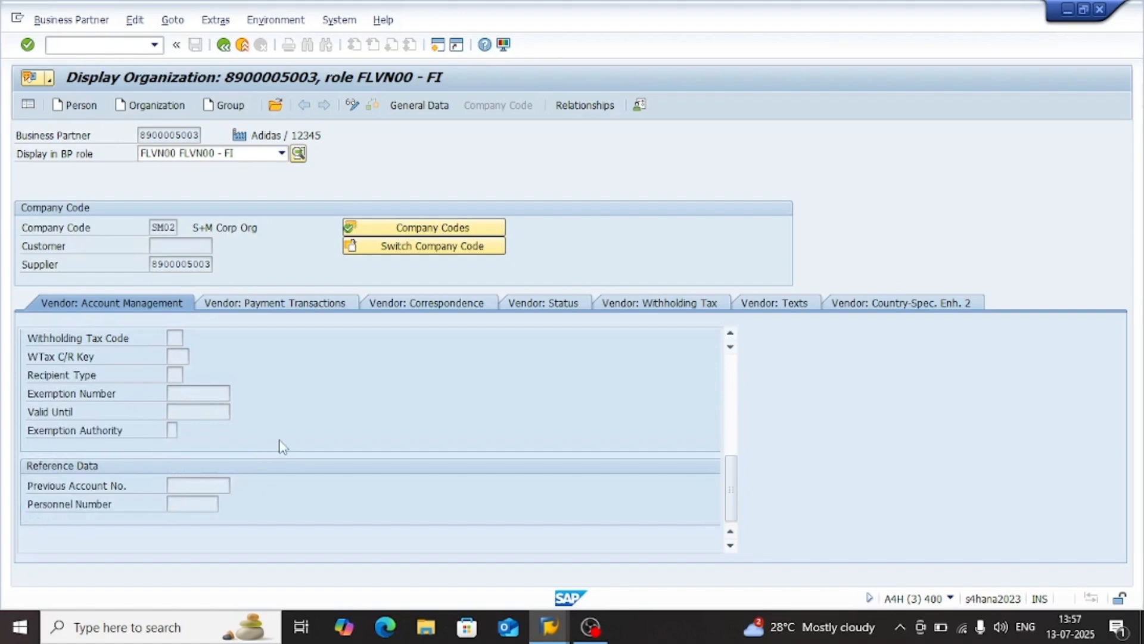
# Return to the EVR valuation method details and examine the debit, credit and translation exchange rate types and the minimum difference
pyautogui.hotkey('alt', 'Tab')
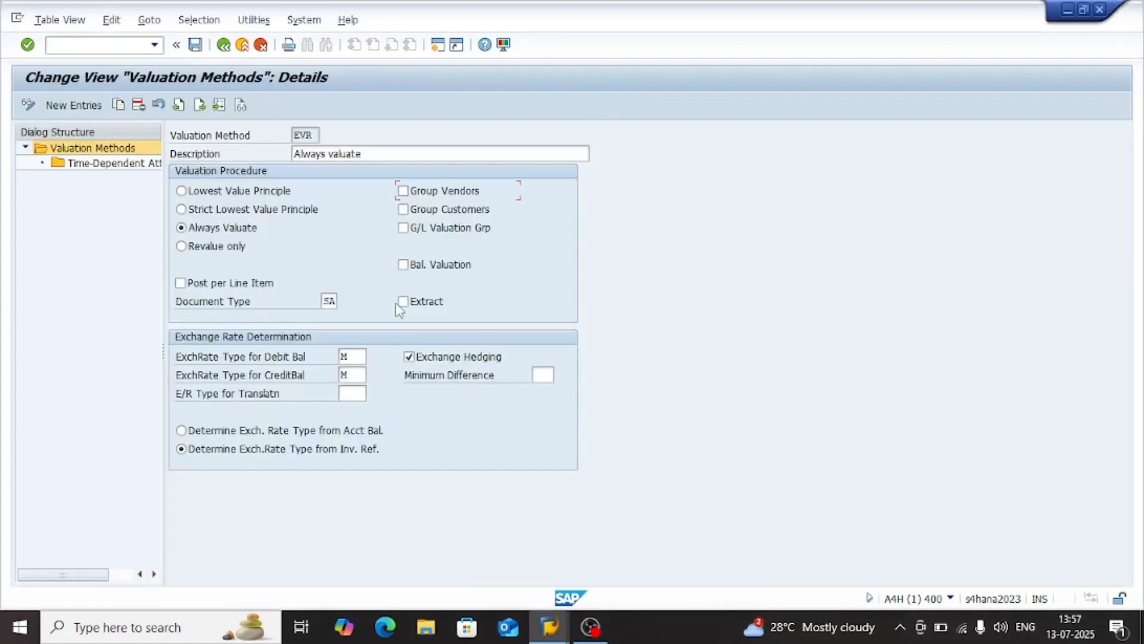
pyautogui.click(354, 356)
pyautogui.click(353, 375)
pyautogui.click(346, 396)
pyautogui.click(545, 375)
pyautogui.click(351, 354)
pyautogui.click(355, 377)
pyautogui.click(359, 396)
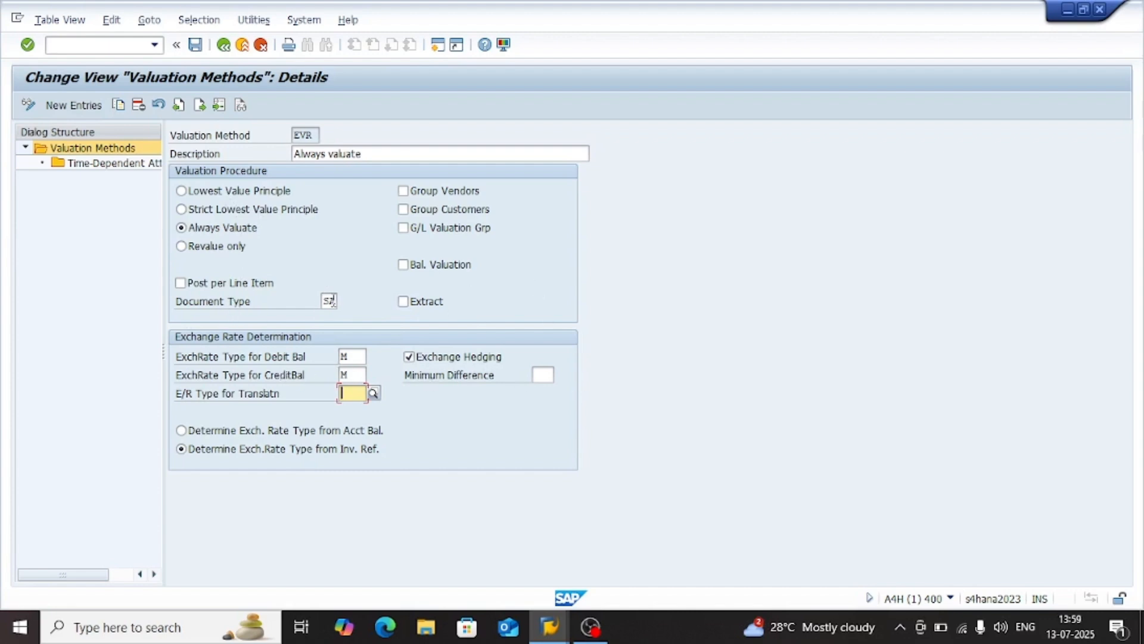
pyautogui.click(101, 319)
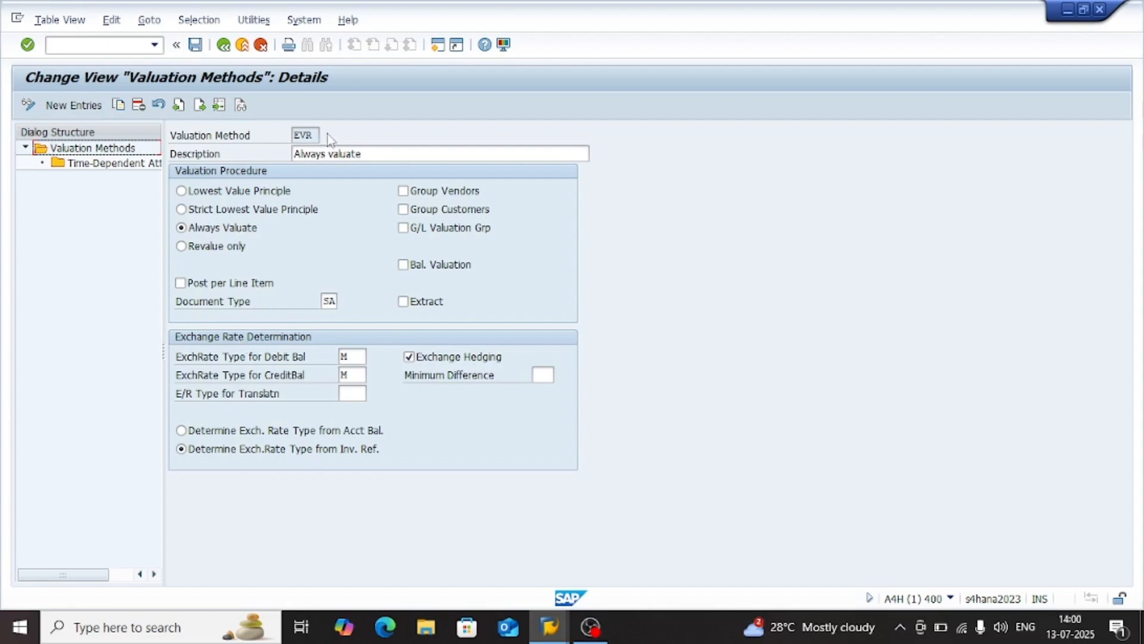
# Leave the valuation methods and return to the implementation guide without saving changes
pyautogui.click(226, 50)
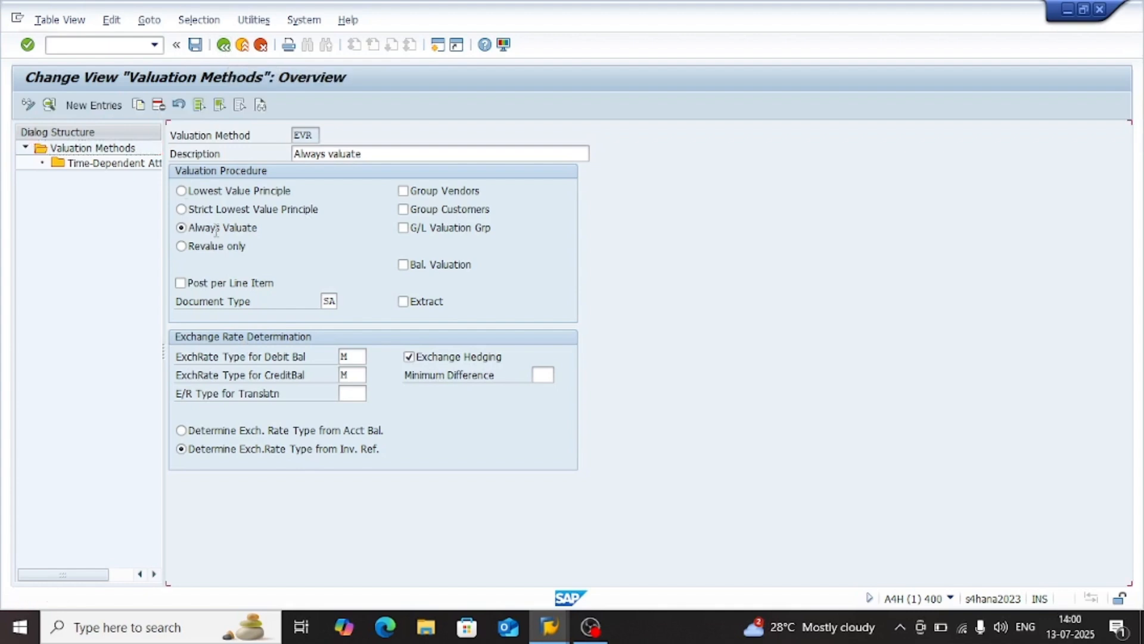
pyautogui.click(233, 190)
pyautogui.doubleClick(223, 190)
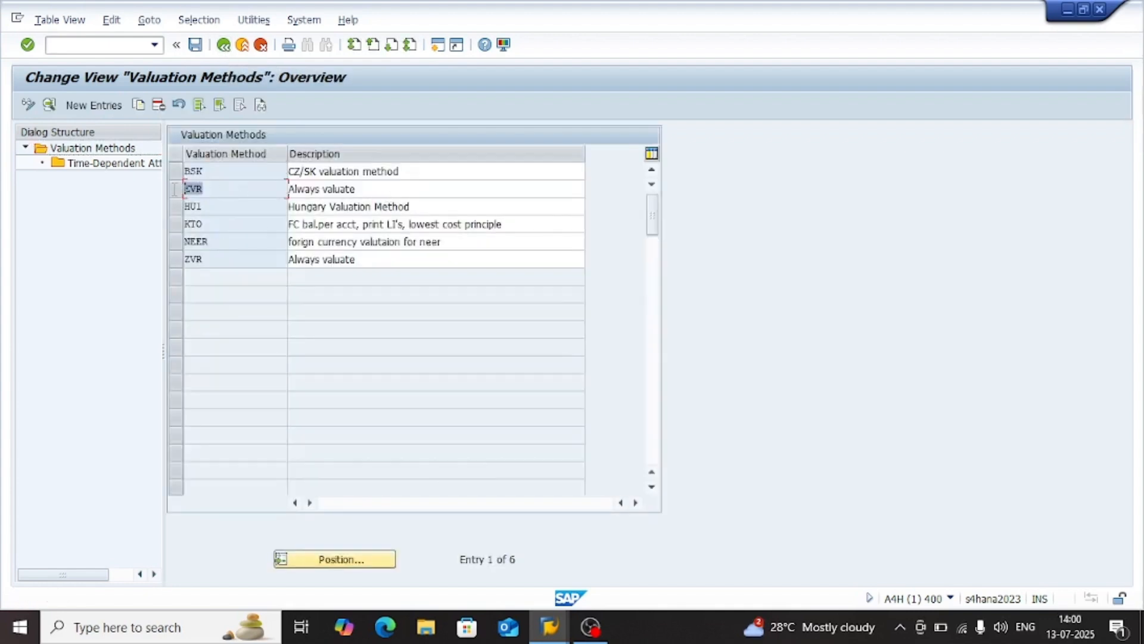
pyautogui.click(223, 46)
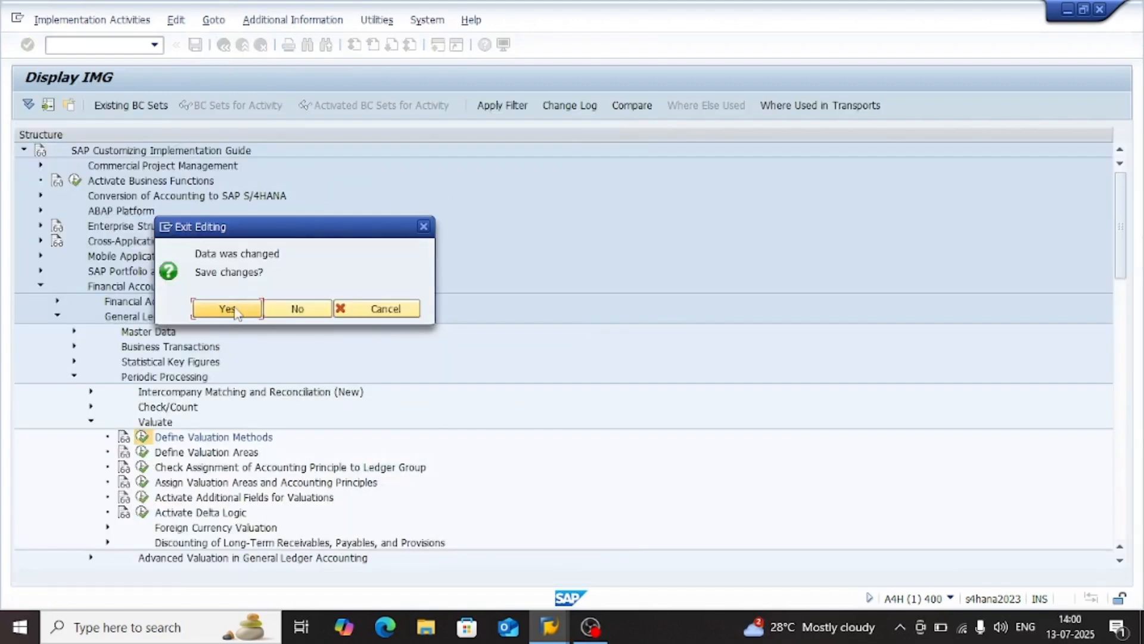
pyautogui.click(295, 309)
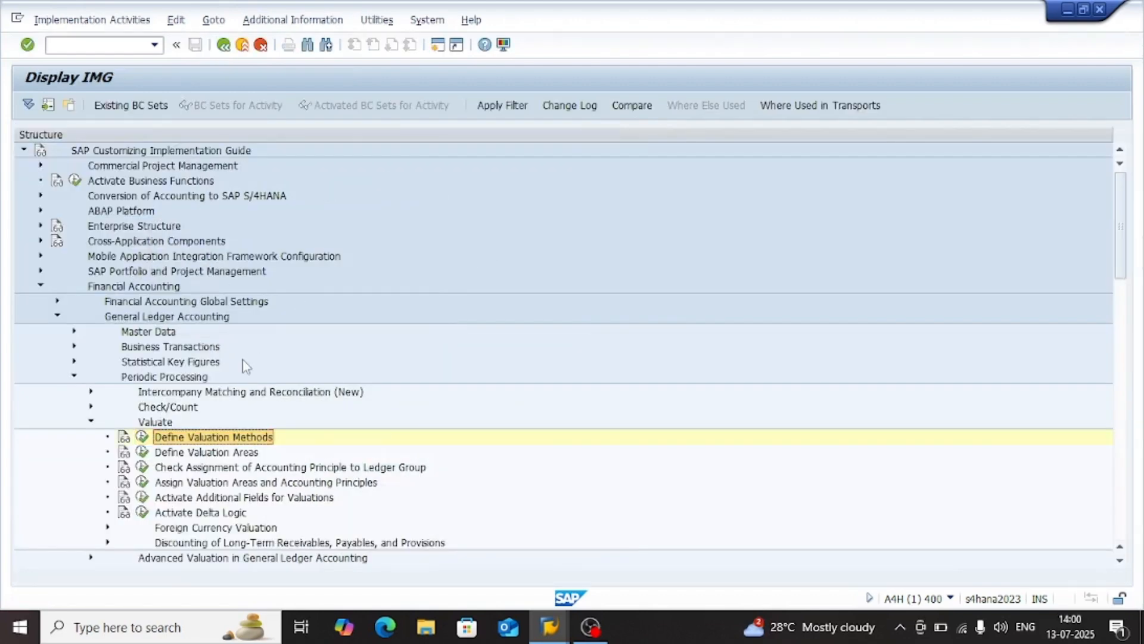
# Open Define Valuation Areas, examine the valuation method and currency type assigned to area Z1, and return to the implementation guide
pyautogui.click(173, 452)
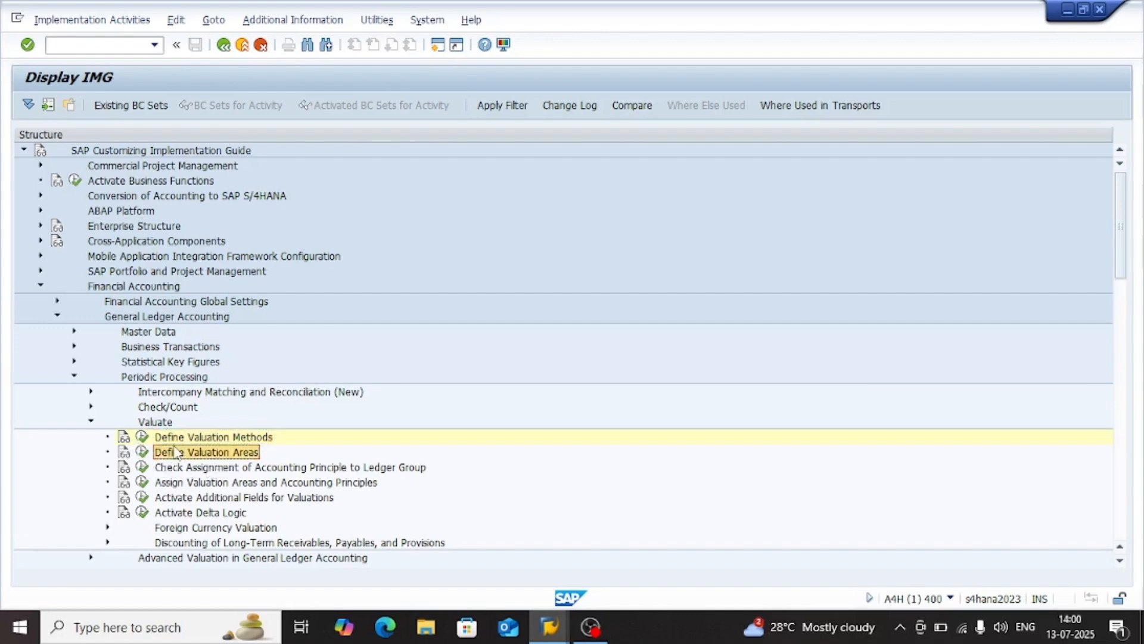
pyautogui.click(143, 453)
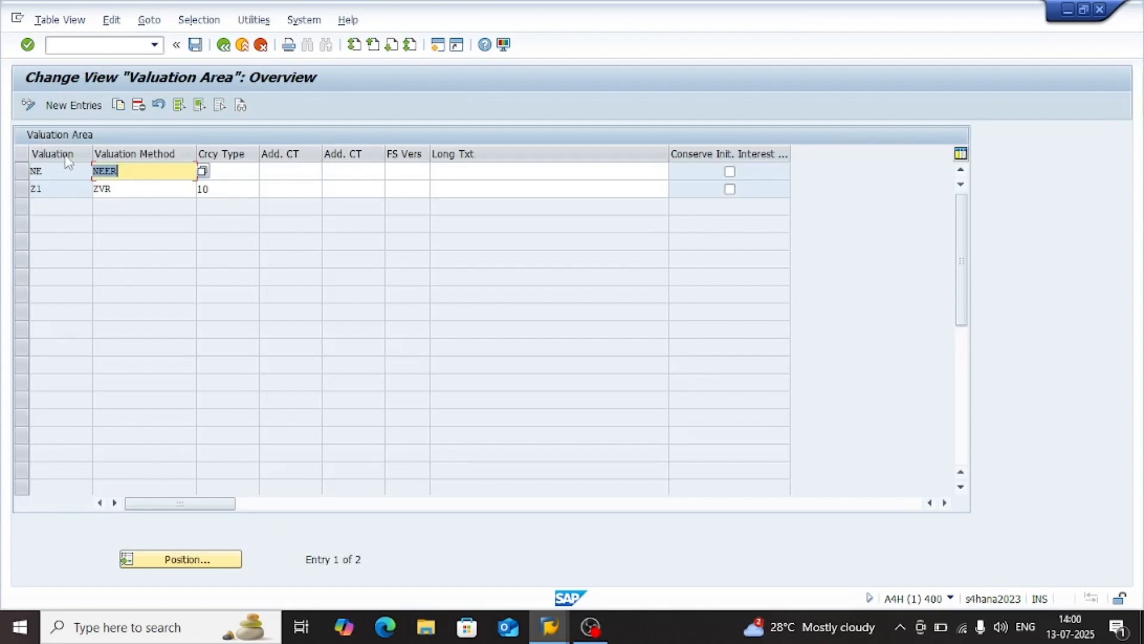
pyautogui.click(128, 187)
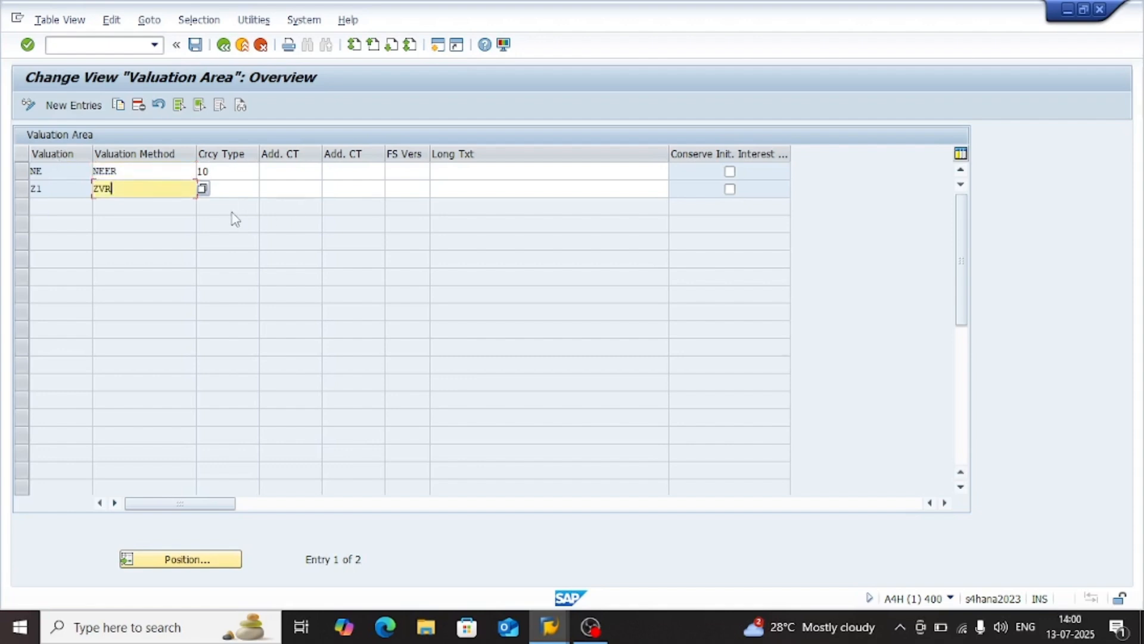
pyautogui.click(231, 189)
pyautogui.write('10')
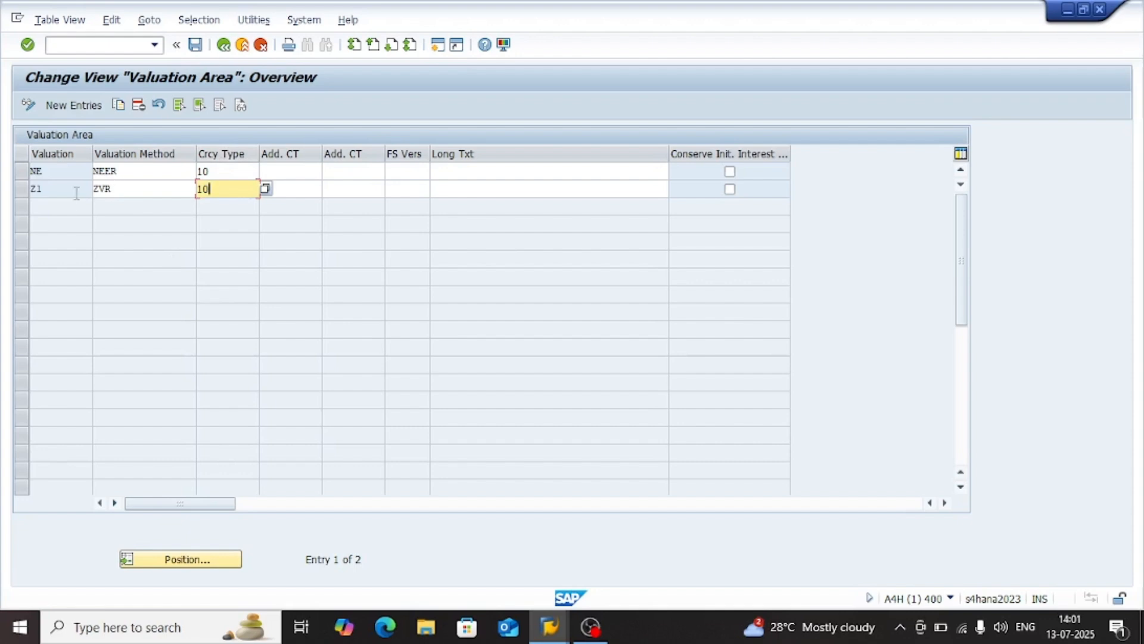
pyautogui.click(53, 190)
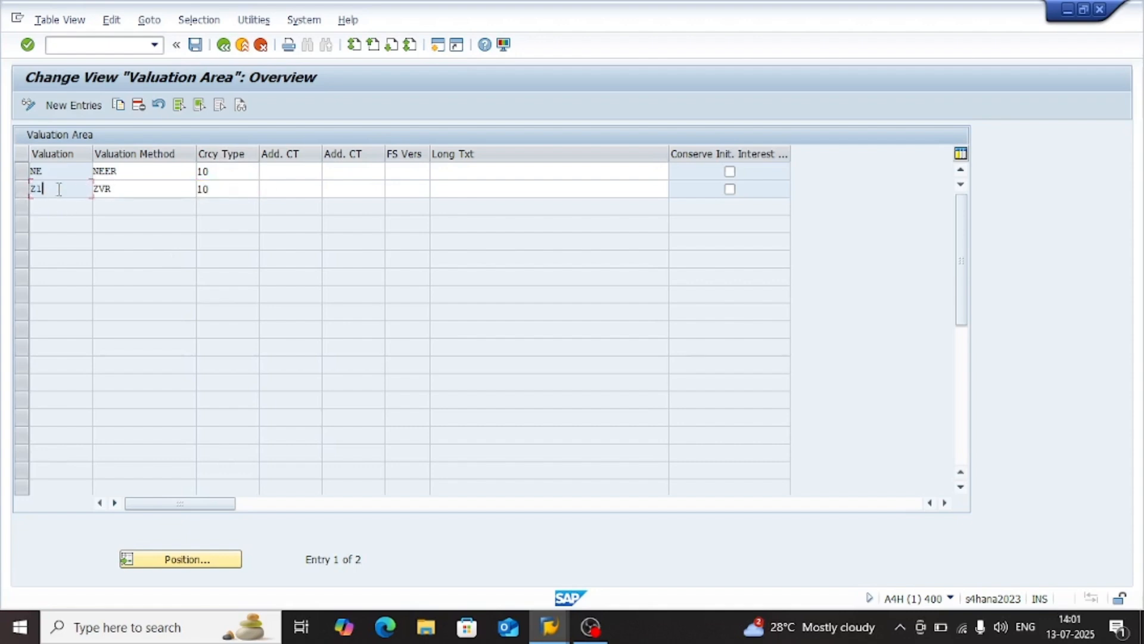
pyautogui.click(125, 190)
pyautogui.click(54, 192)
pyautogui.click(228, 43)
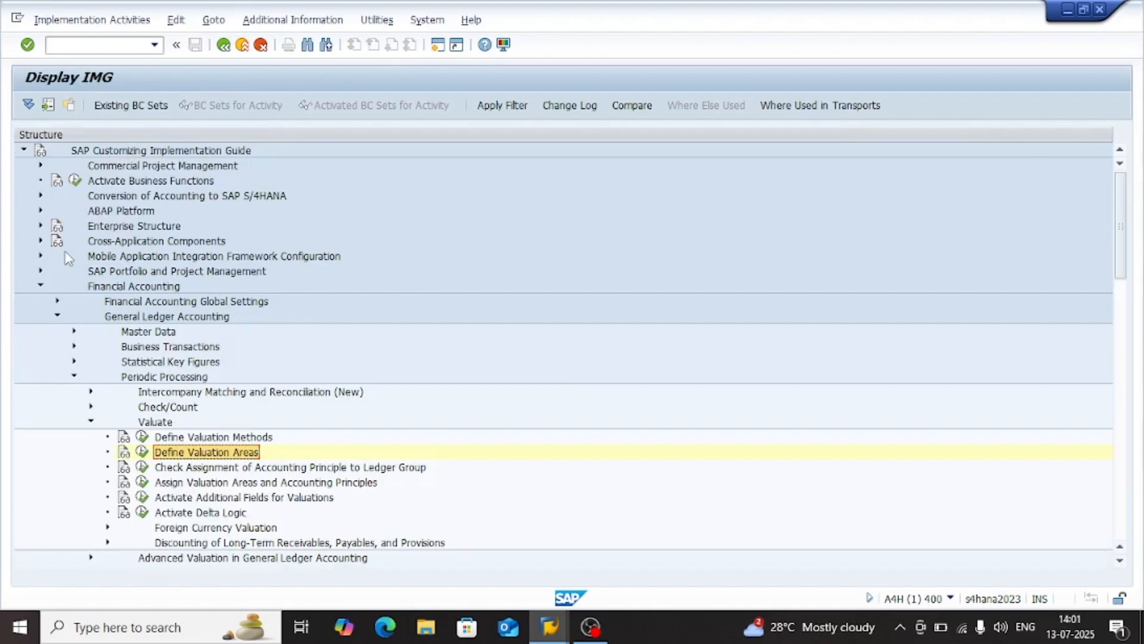
# Open Define Valuation Methods, check the EVR and ZVR entries in the overview, and return to the implementation guide
pyautogui.doubleClick(263, 437)
pyautogui.doubleClick(228, 189)
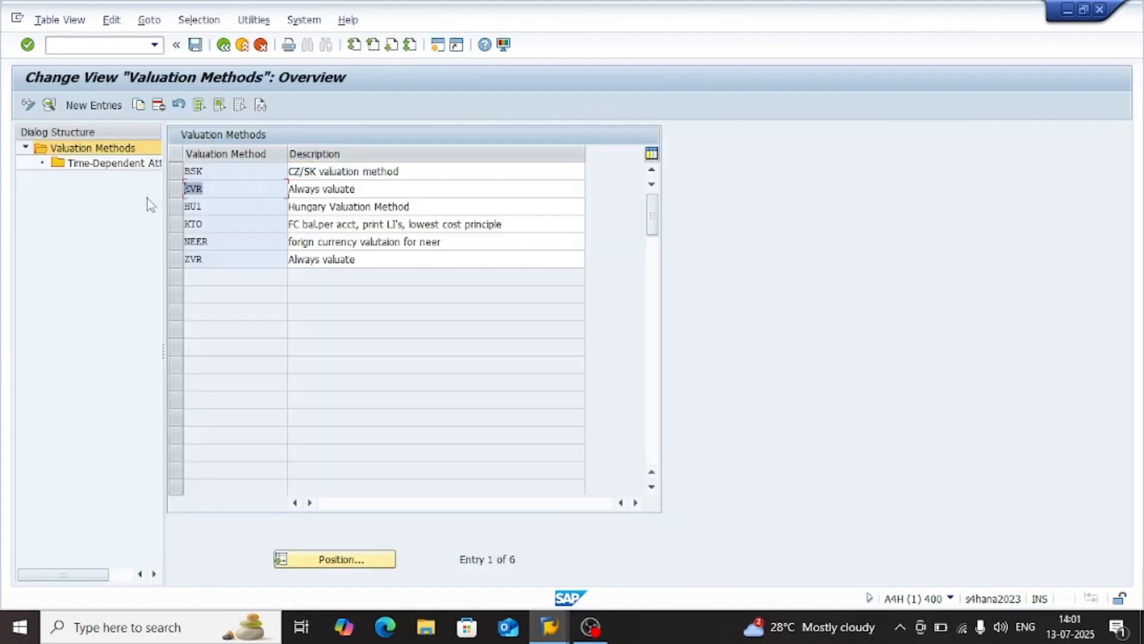
pyautogui.click(268, 265)
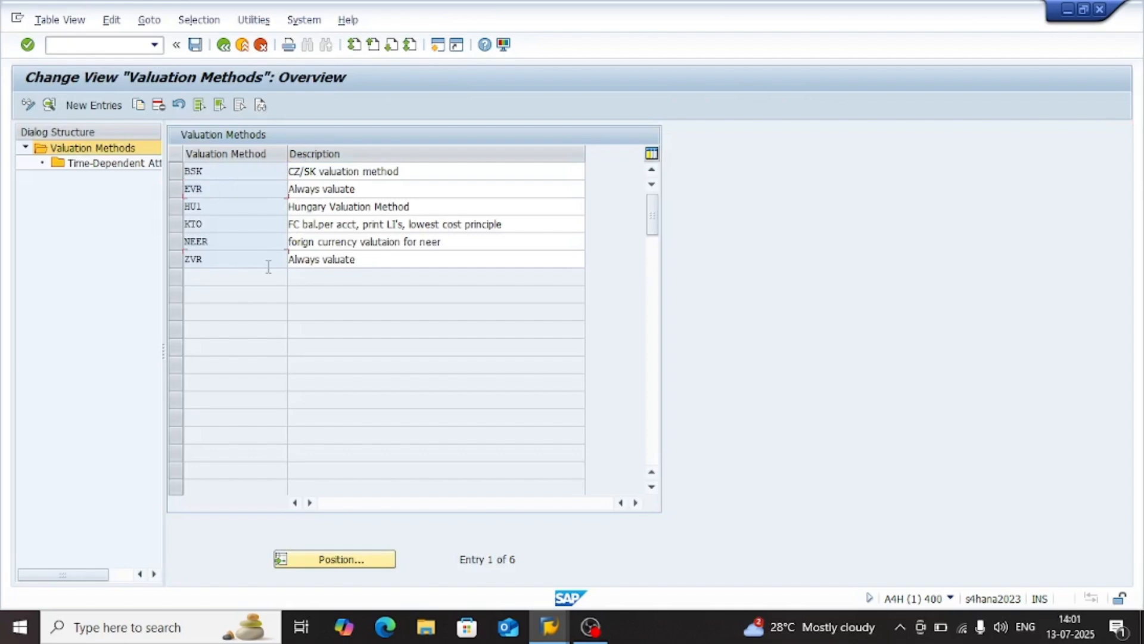
pyautogui.click(223, 44)
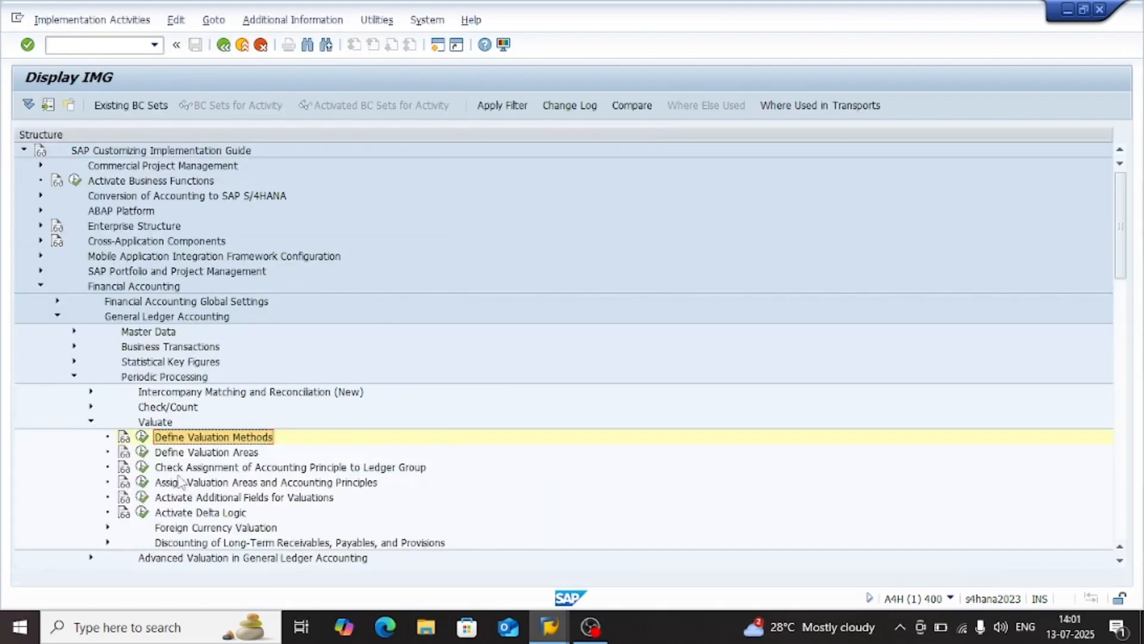
# Add a new entry in Define Valuation Areas with valuation area 0L, valuation method EVR and currency type 10
pyautogui.click(145, 453)
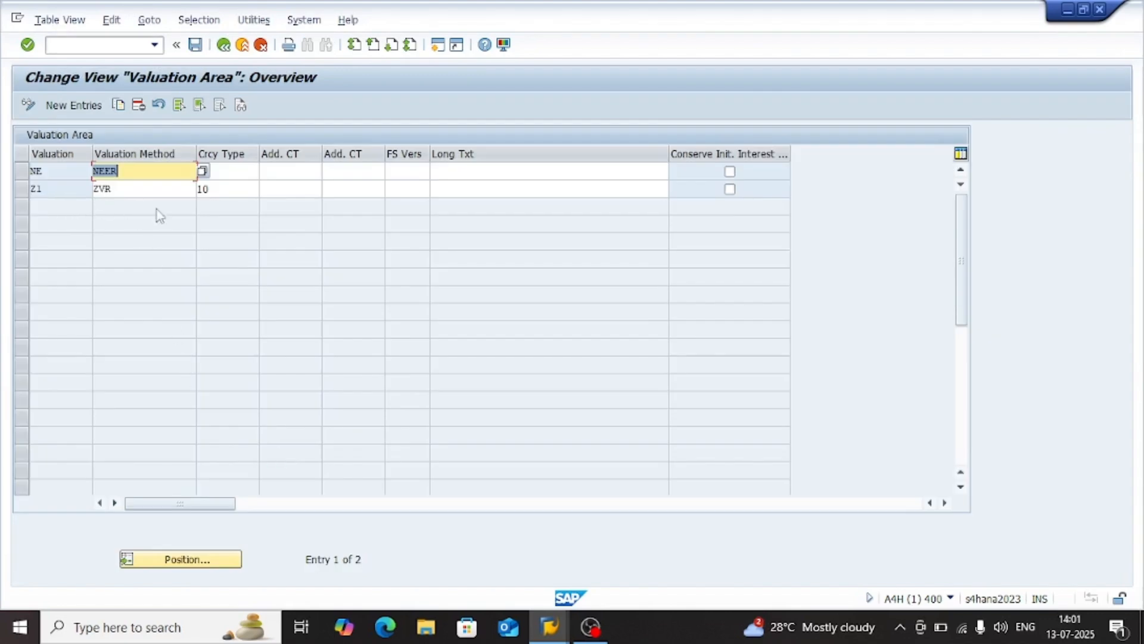
pyautogui.click(87, 103)
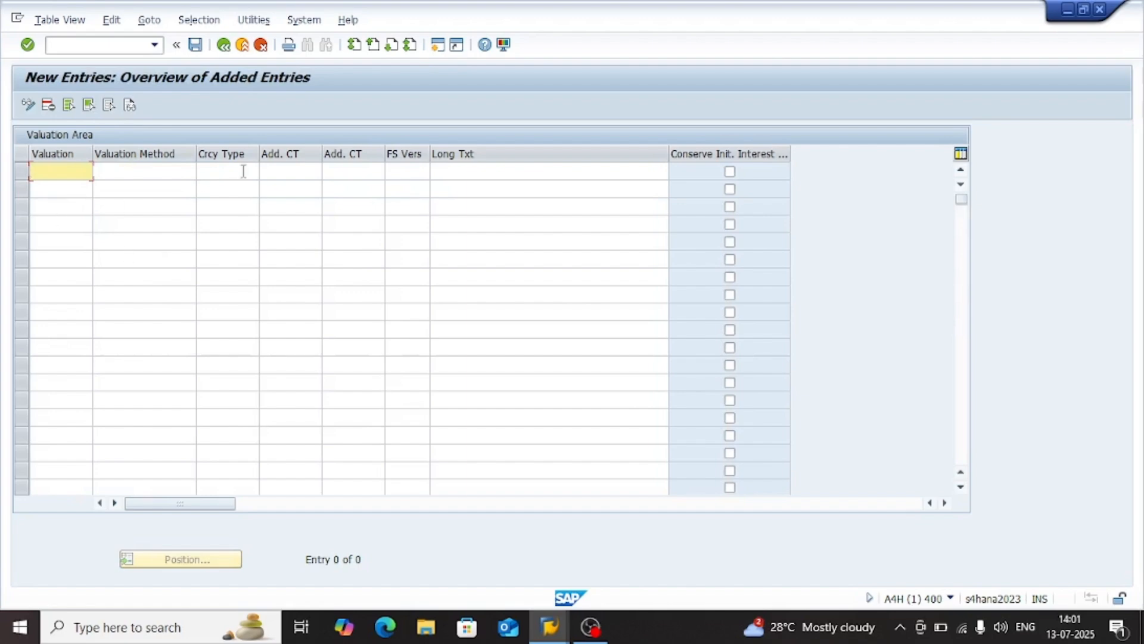
pyautogui.write('0L')
pyautogui.press('Tab')
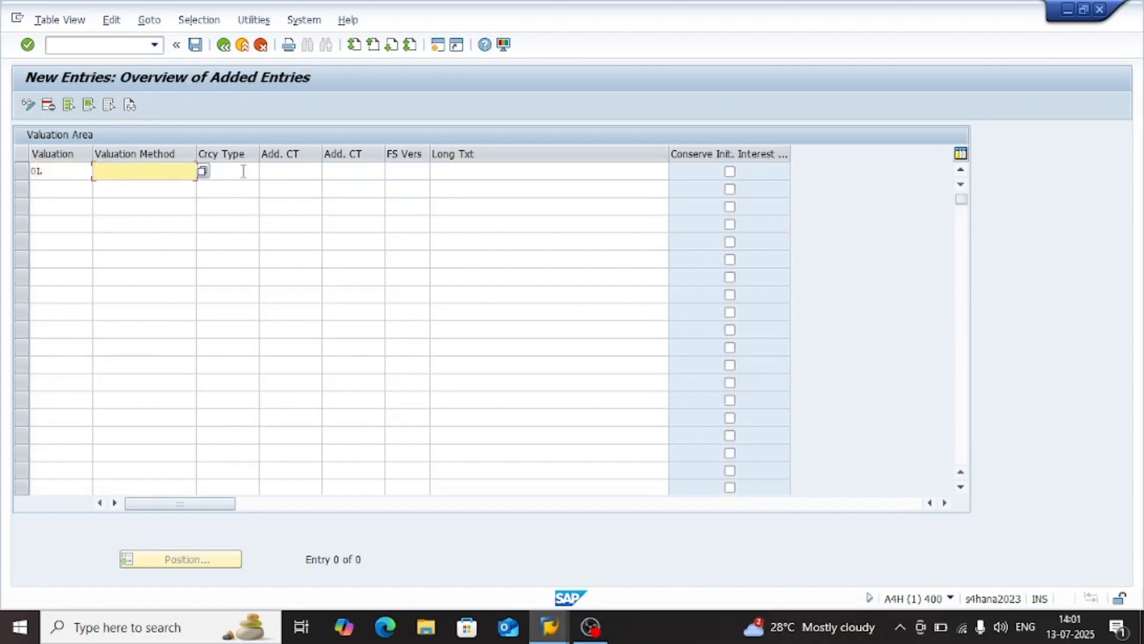
pyautogui.write('EVR')
pyautogui.press('Tab')
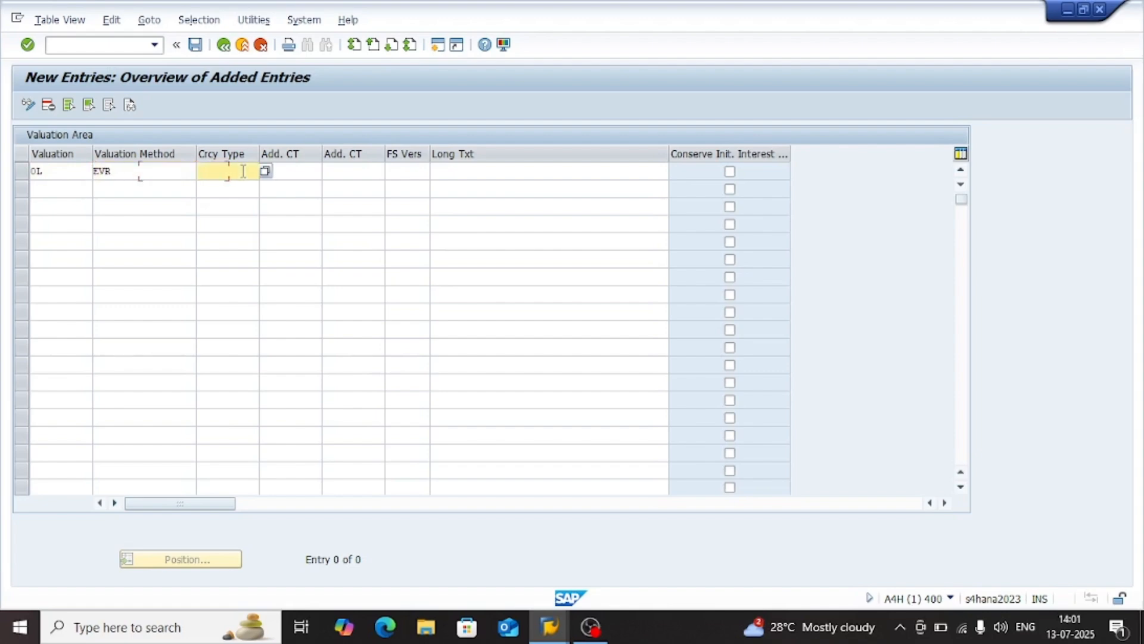
pyautogui.write('10')
pyautogui.press('Return')
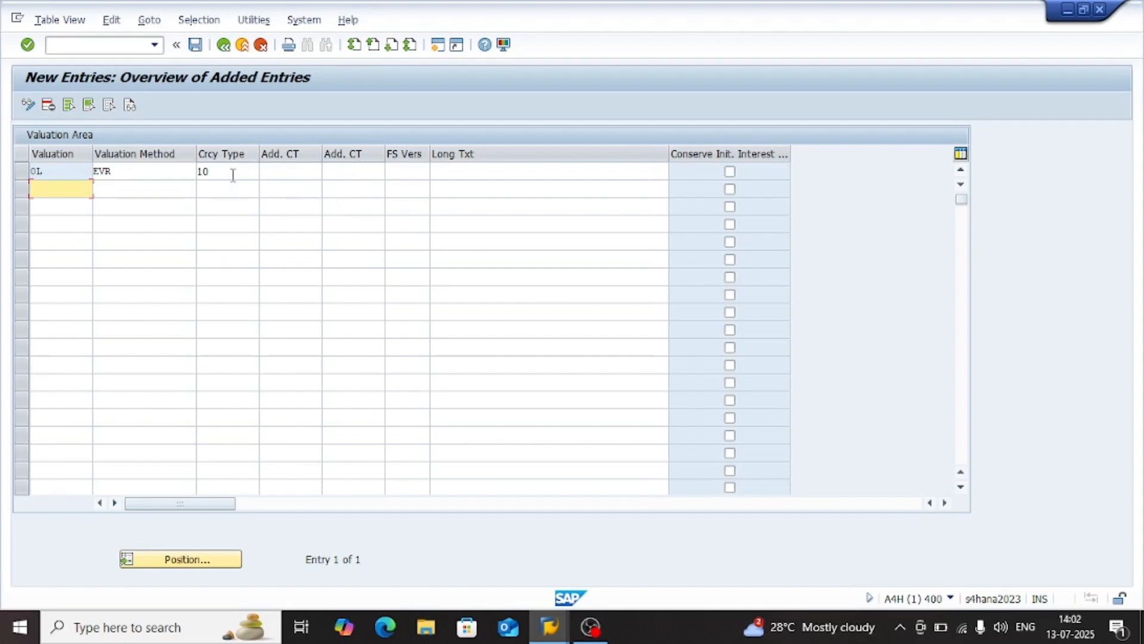
pyautogui.moveTo(237, 171); pyautogui.dragTo(188, 172)
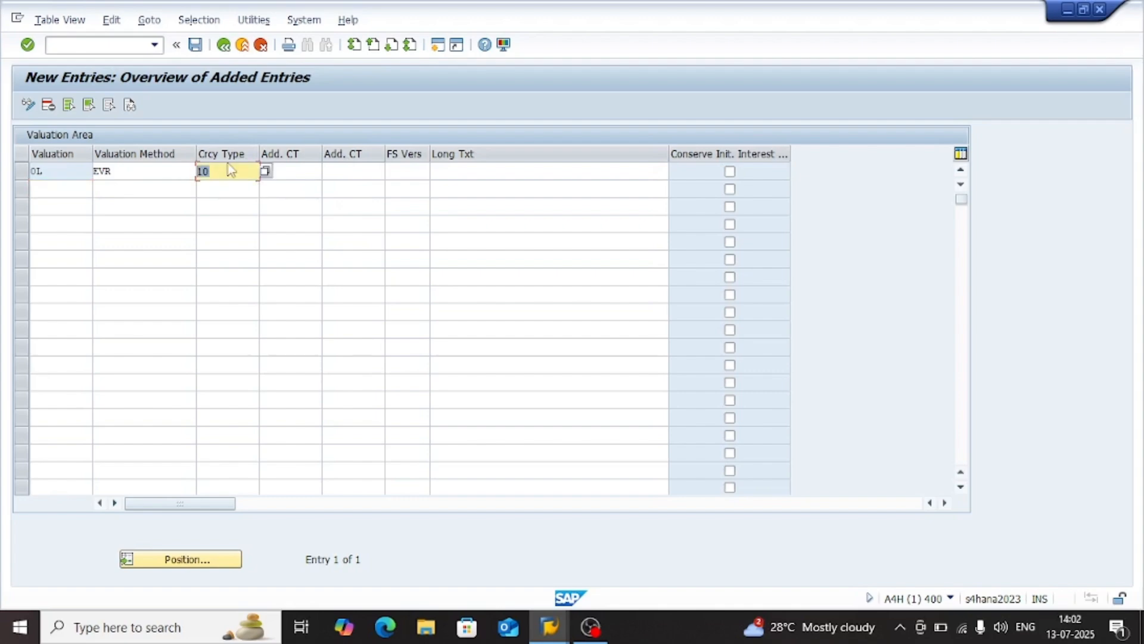
# Review the currency type, additional currency type, FS version and long text fields of the new 0L valuation area entry
pyautogui.click(234, 204)
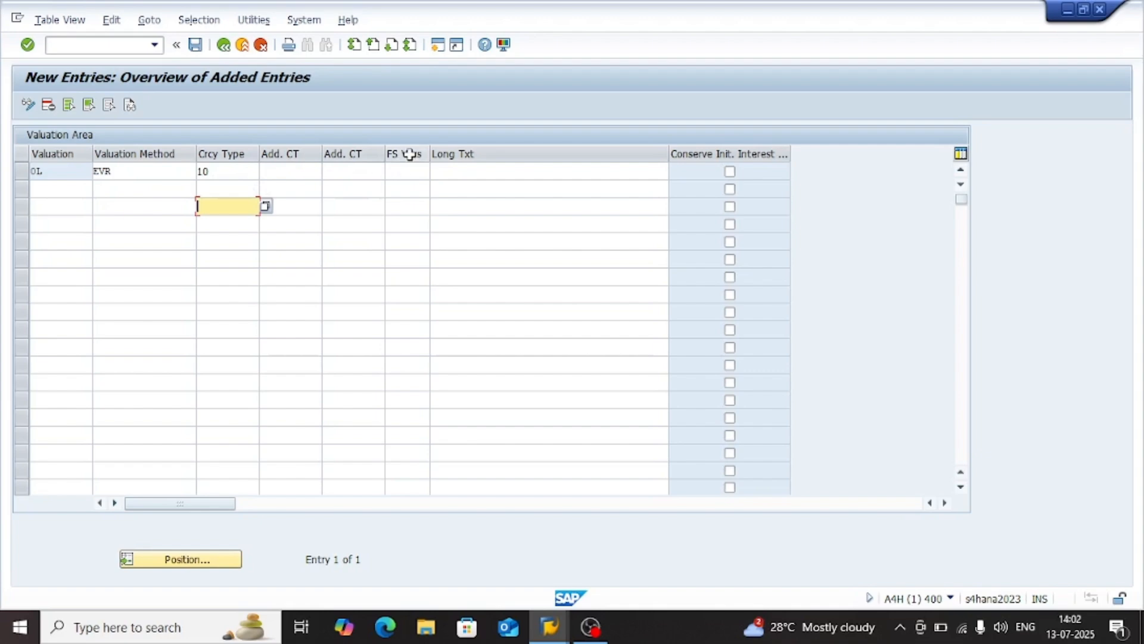
pyautogui.click(409, 173)
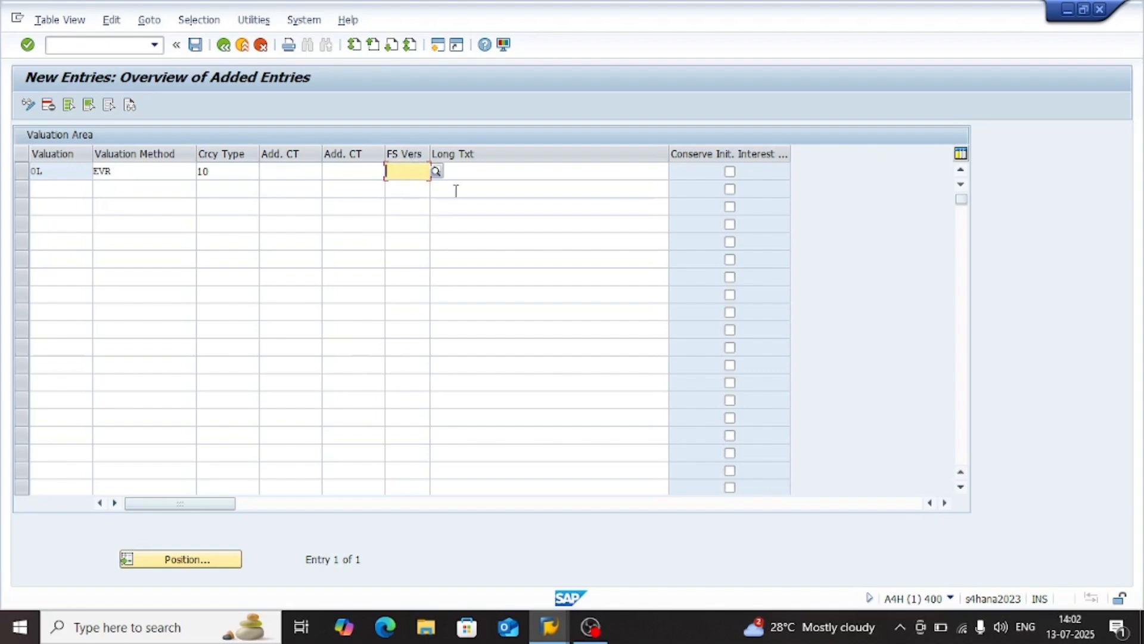
pyautogui.click(494, 184)
pyautogui.click(424, 174)
pyautogui.click(512, 171)
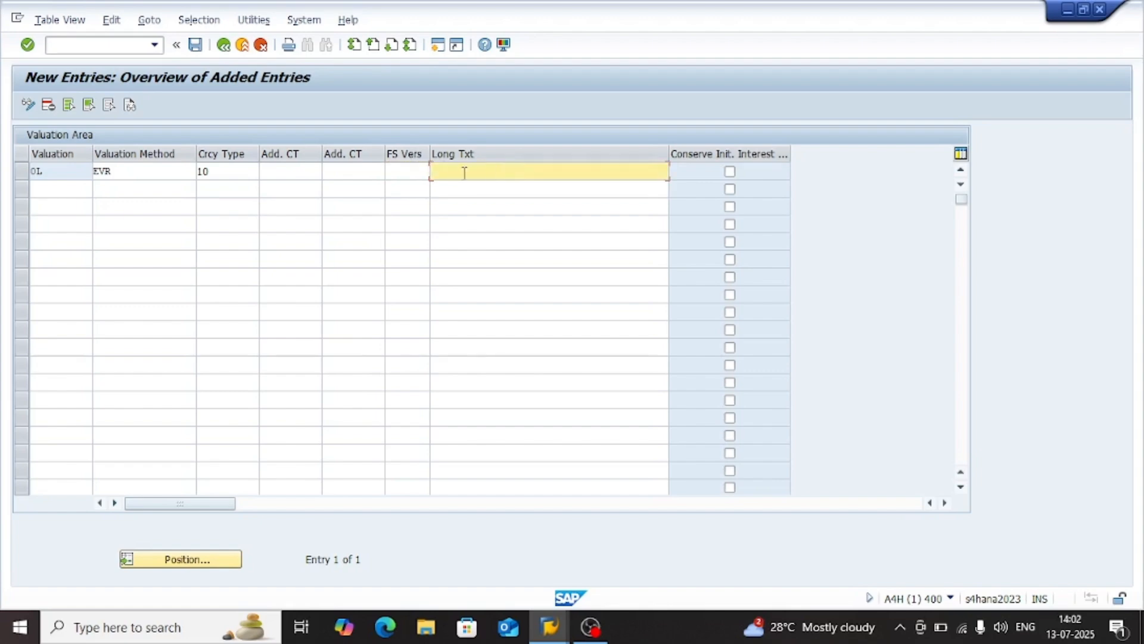
pyautogui.click(400, 177)
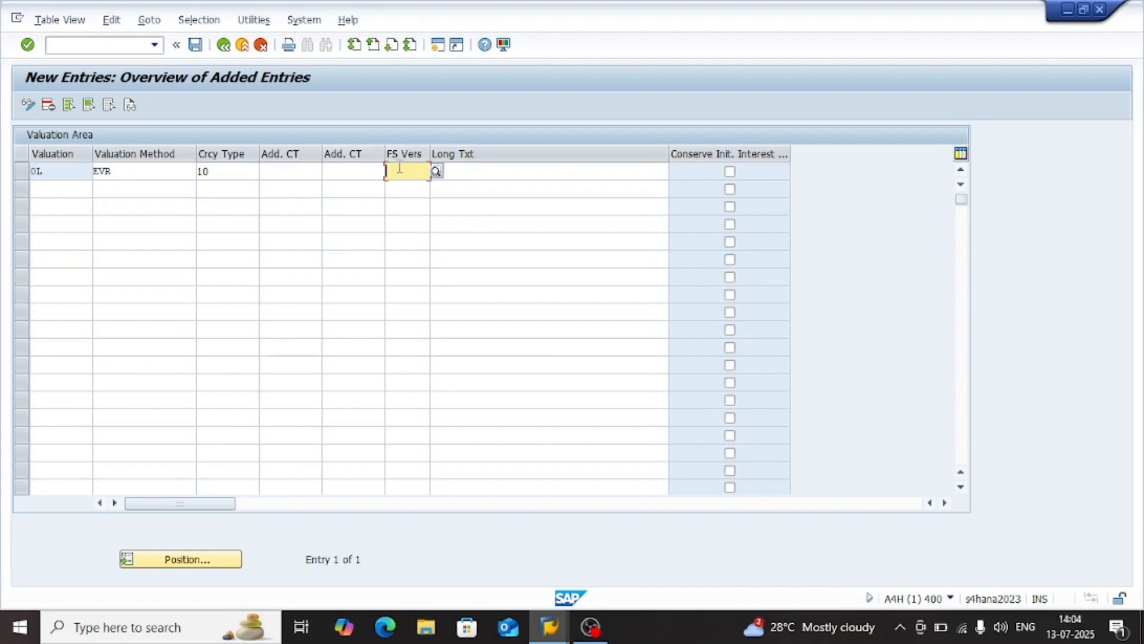
pyautogui.click(462, 169)
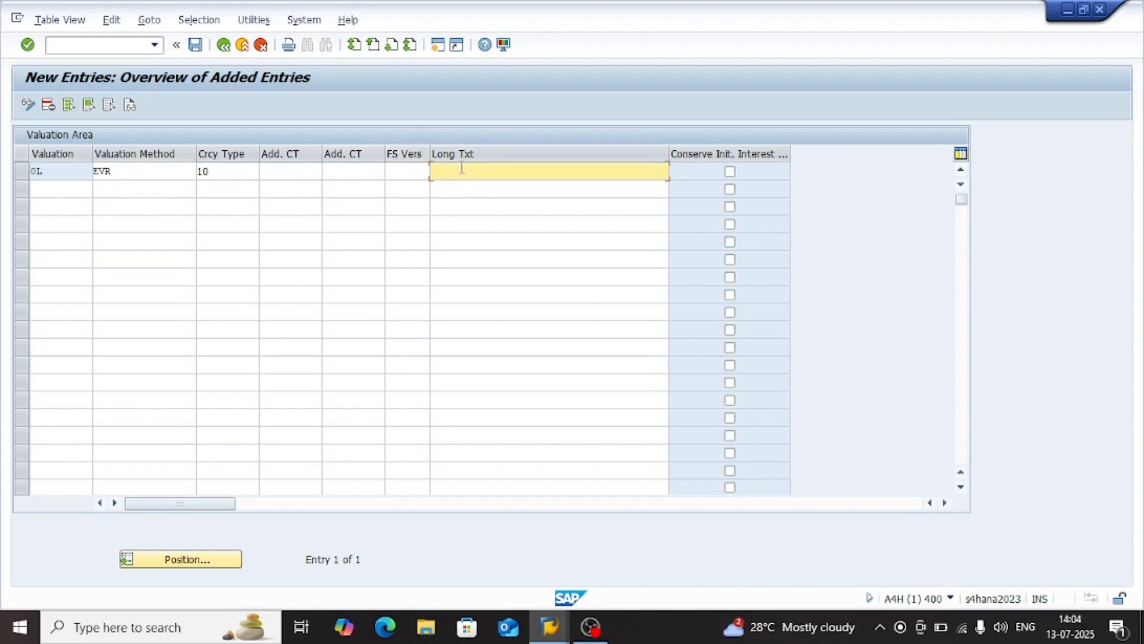
pyautogui.click(409, 177)
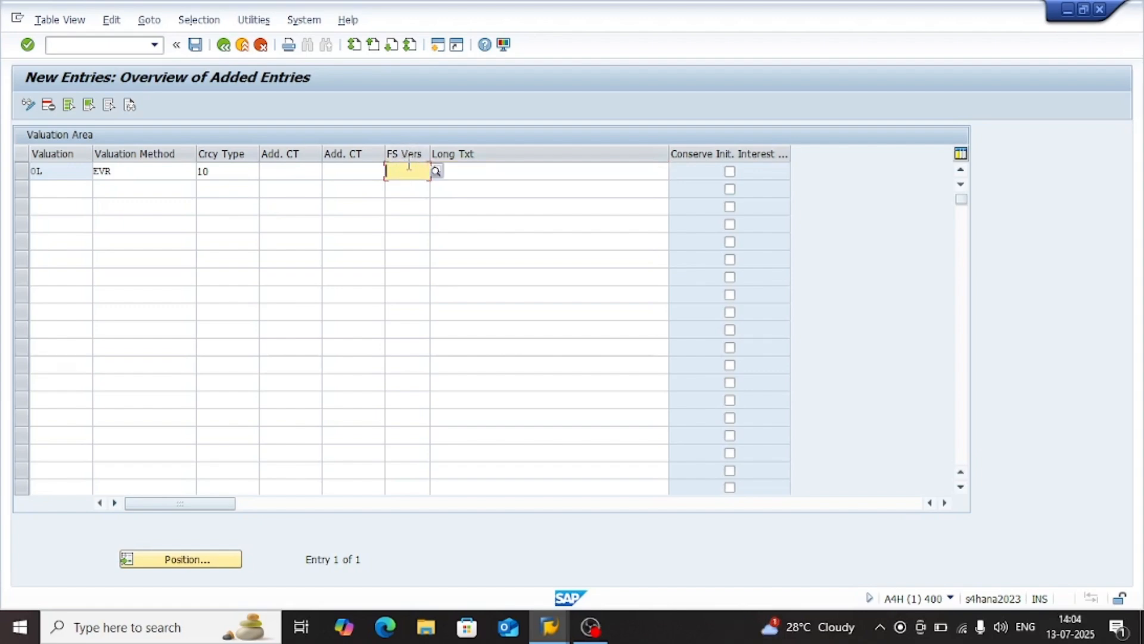
pyautogui.click(329, 174)
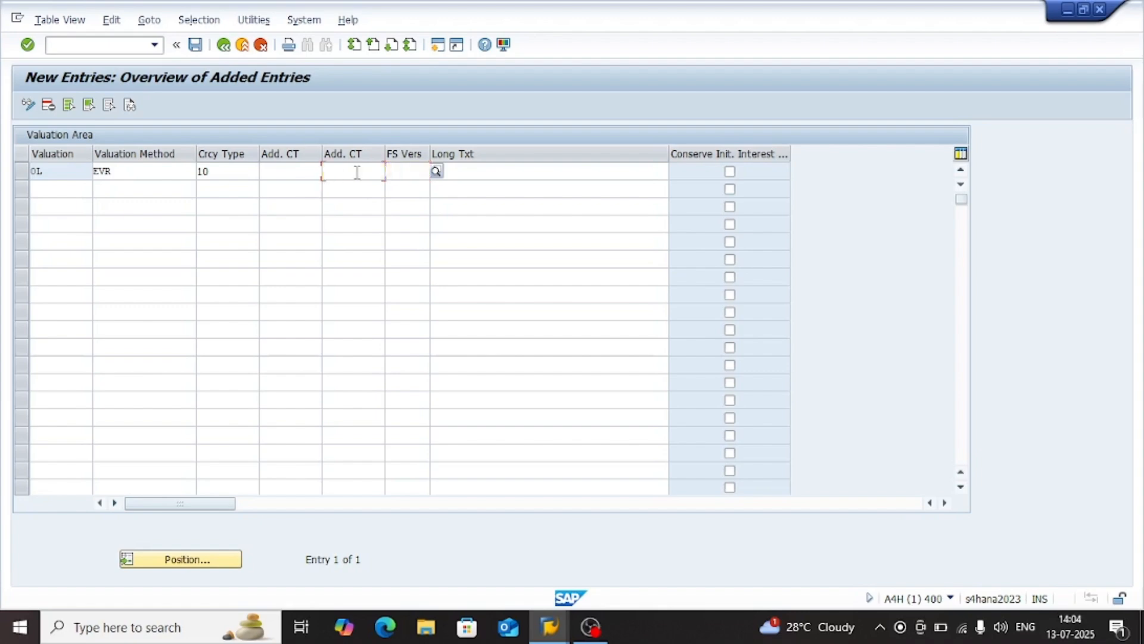
pyautogui.click(275, 173)
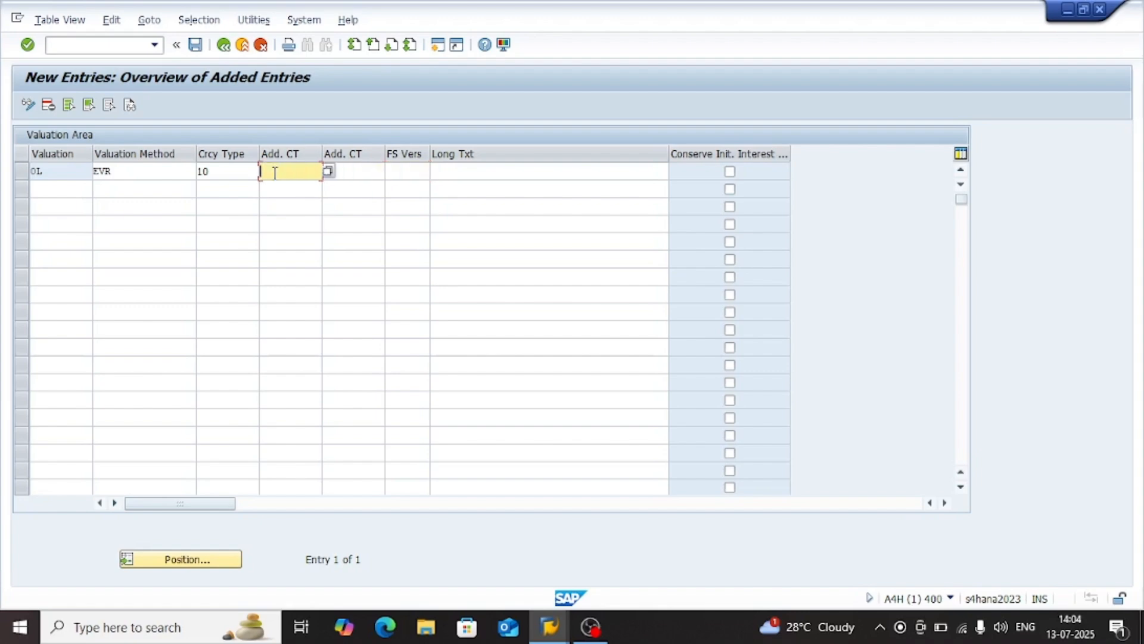
pyautogui.click(241, 173)
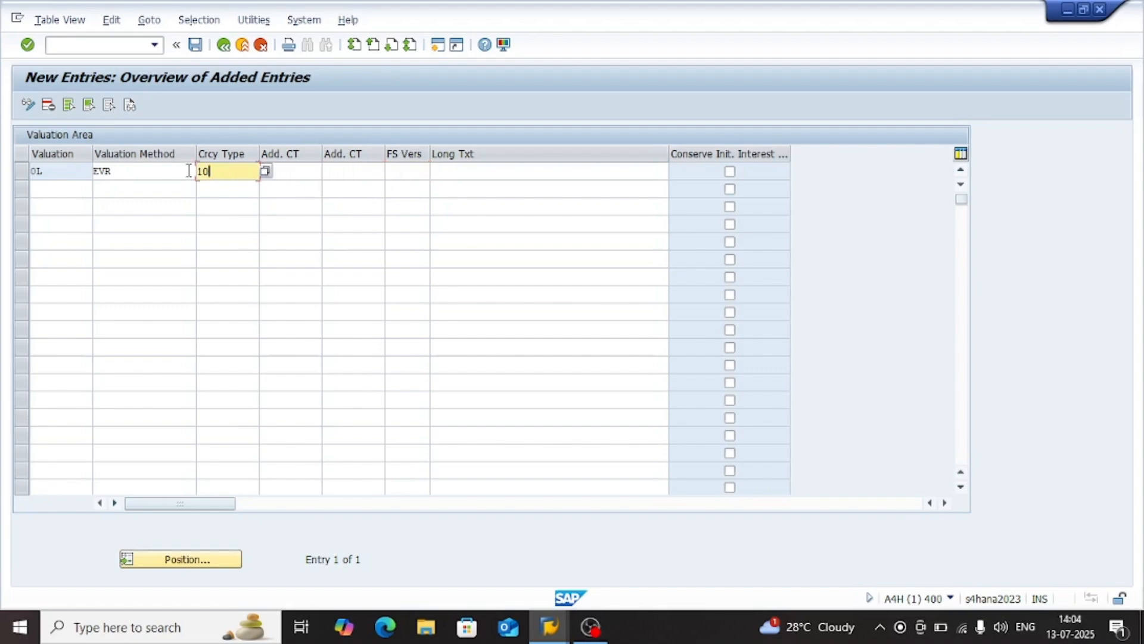
# Save the 0L valuation area in the proposed customizing request, check it in the overview, and return to the implementation guide
pyautogui.click(196, 45)
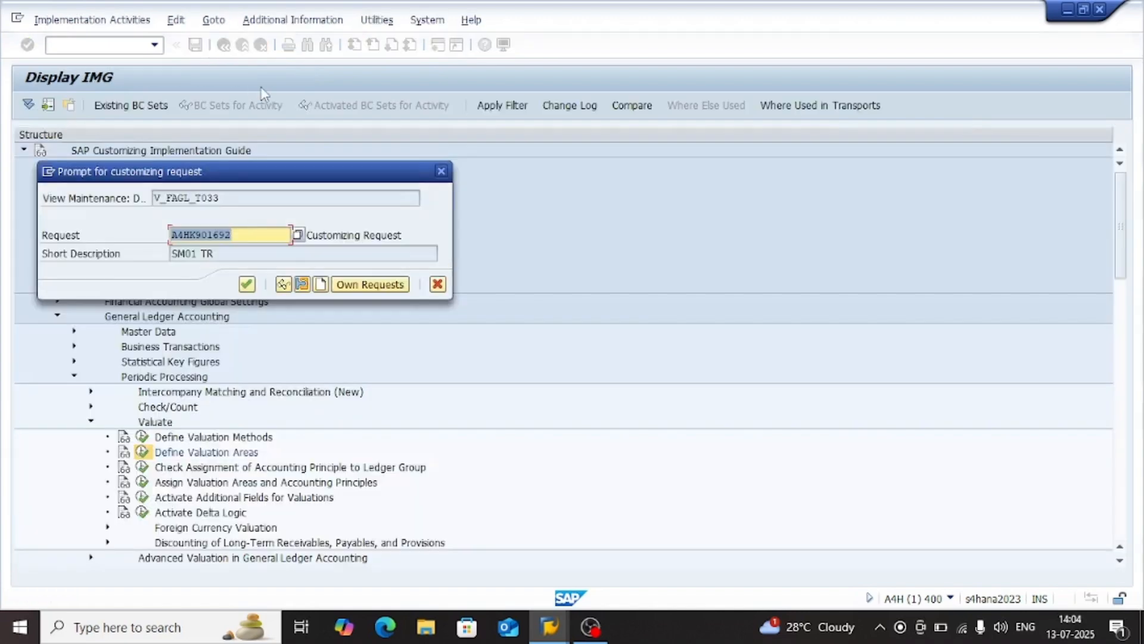
pyautogui.press('Return')
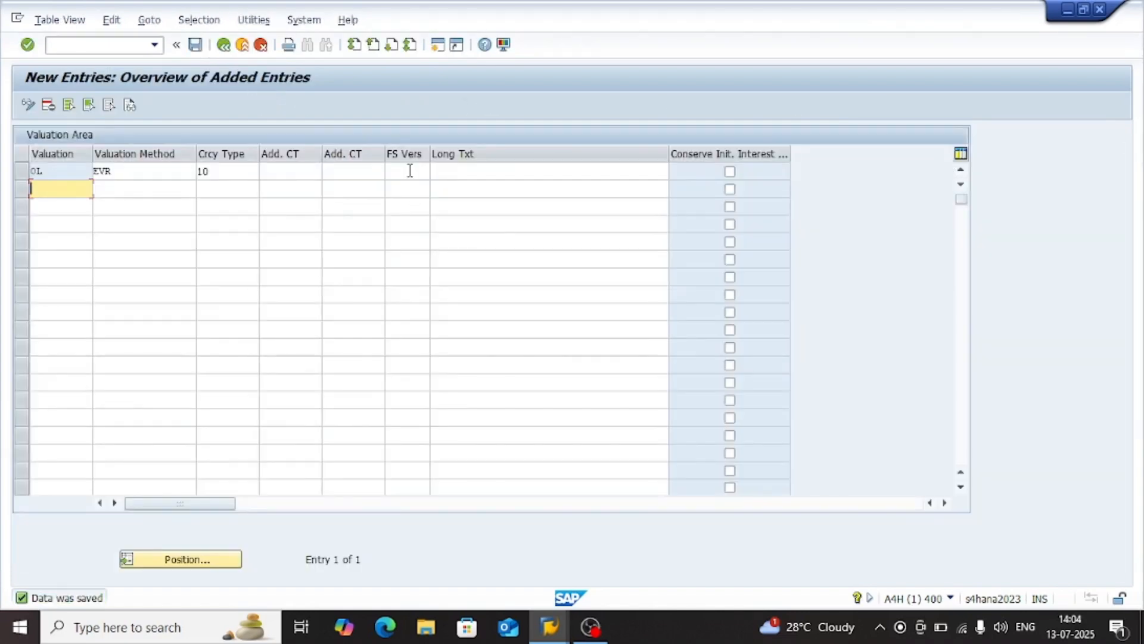
pyautogui.click(224, 46)
pyautogui.click(224, 46)
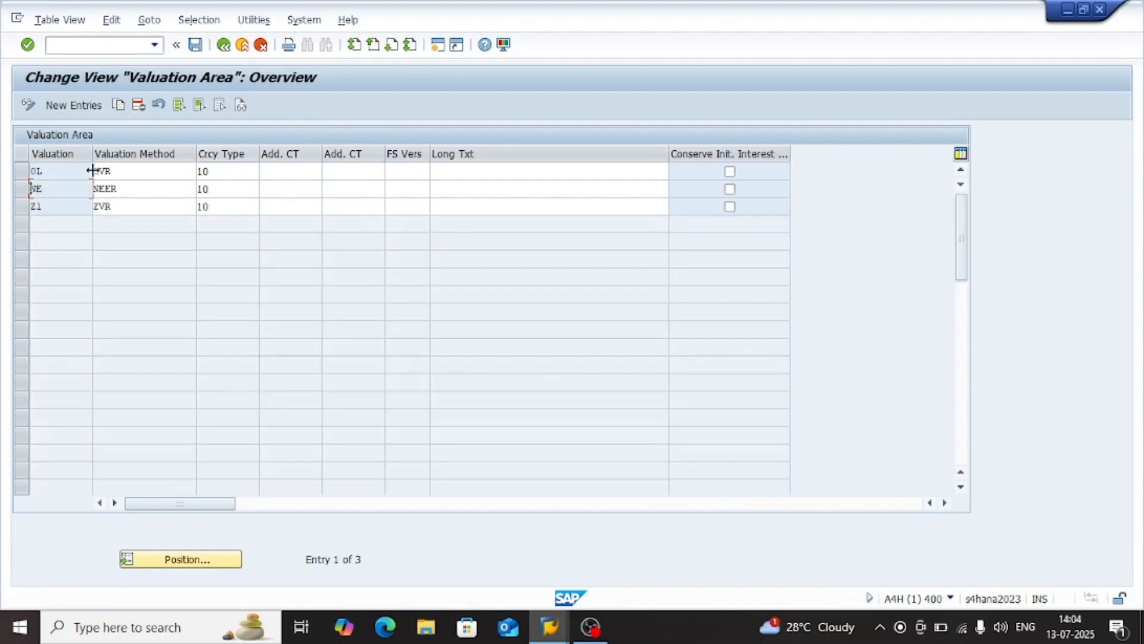
pyautogui.click(22, 171)
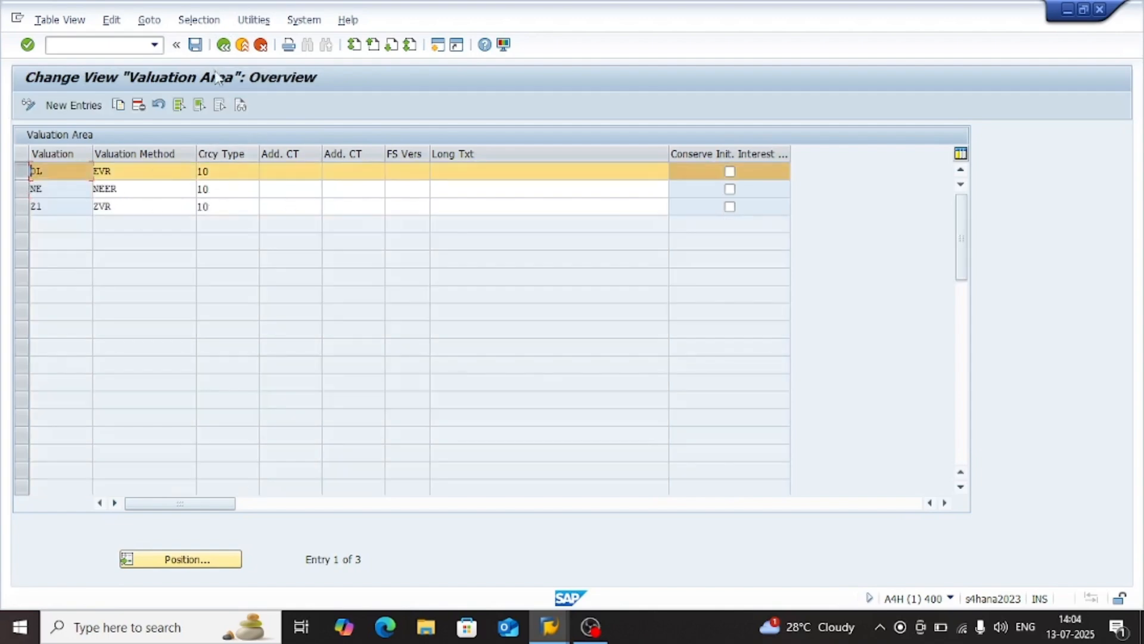
pyautogui.click(224, 46)
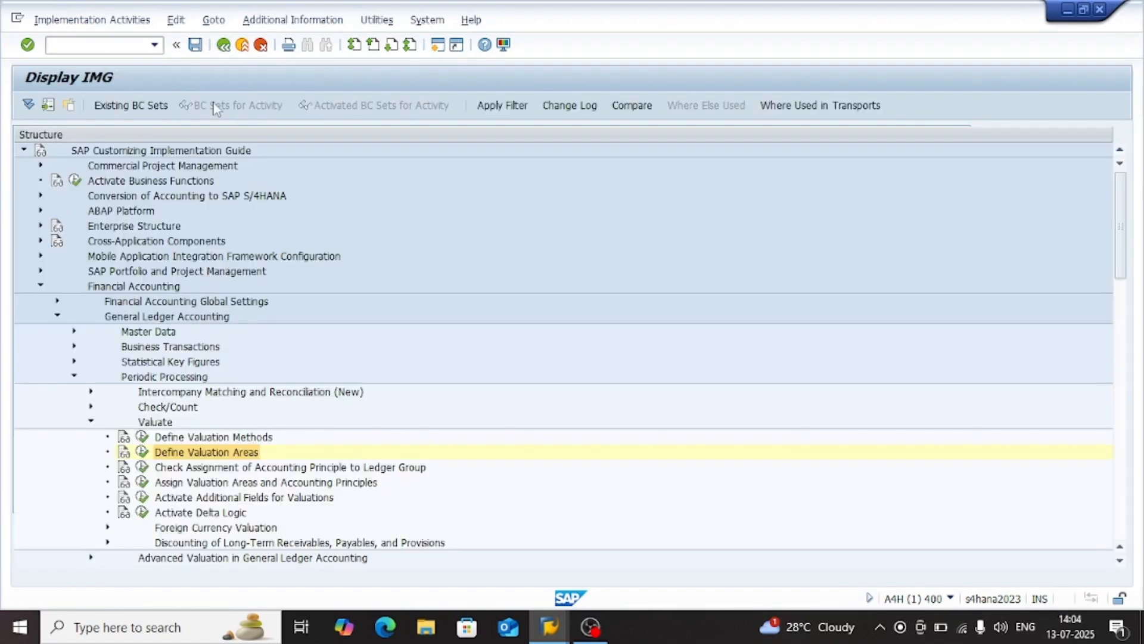
pyautogui.click(212, 471)
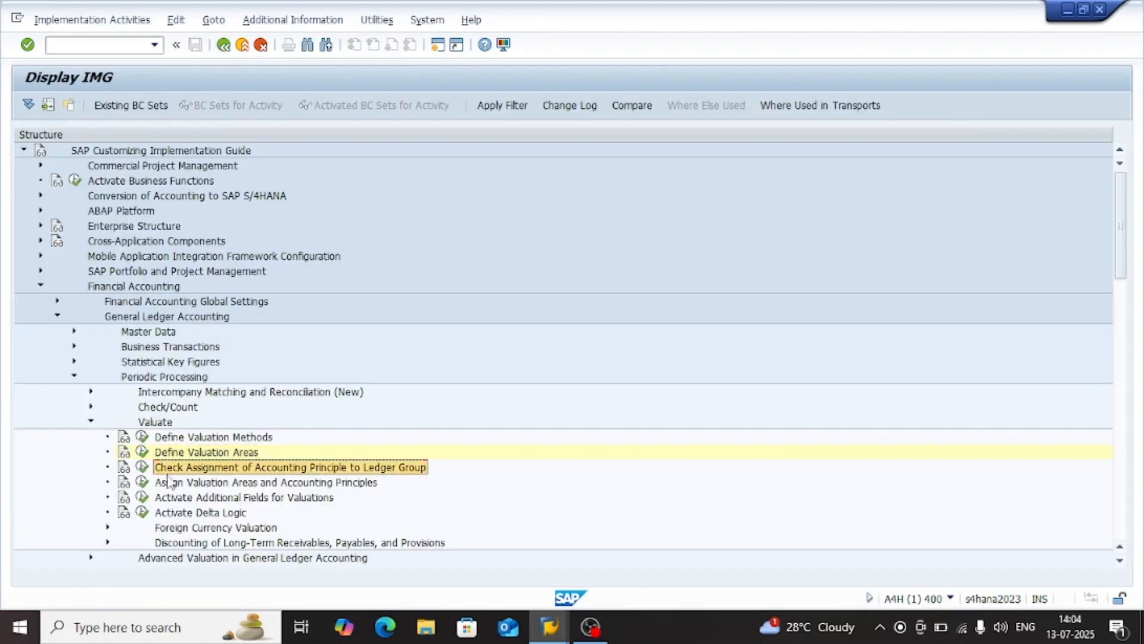
pyautogui.click(197, 441)
pyautogui.click(197, 454)
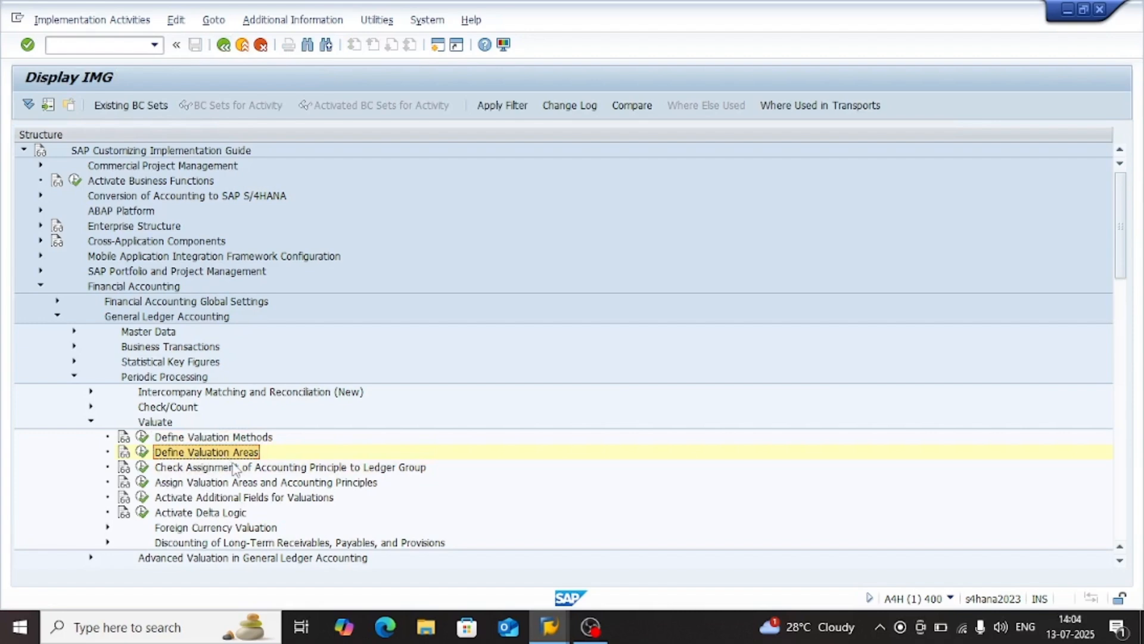
pyautogui.click(331, 471)
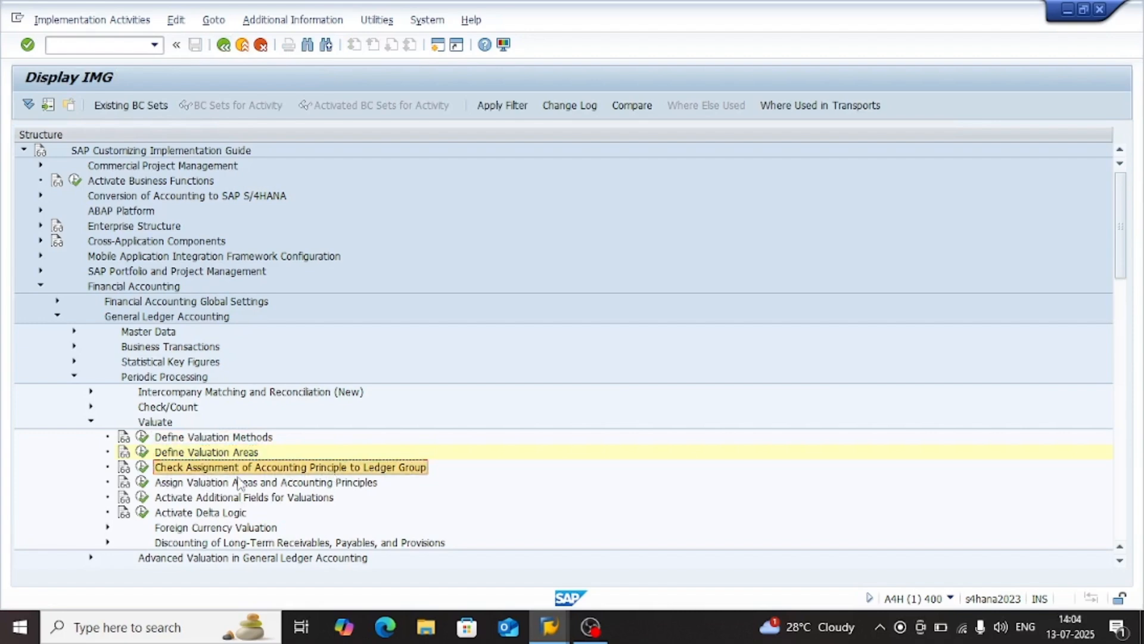
pyautogui.click(221, 485)
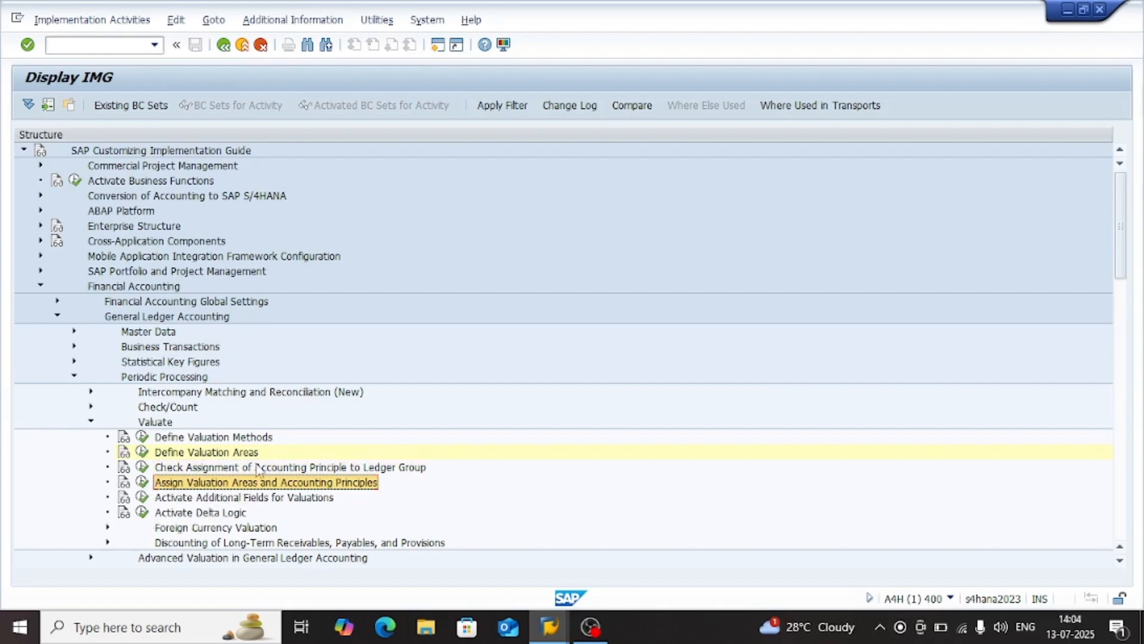
pyautogui.click(285, 470)
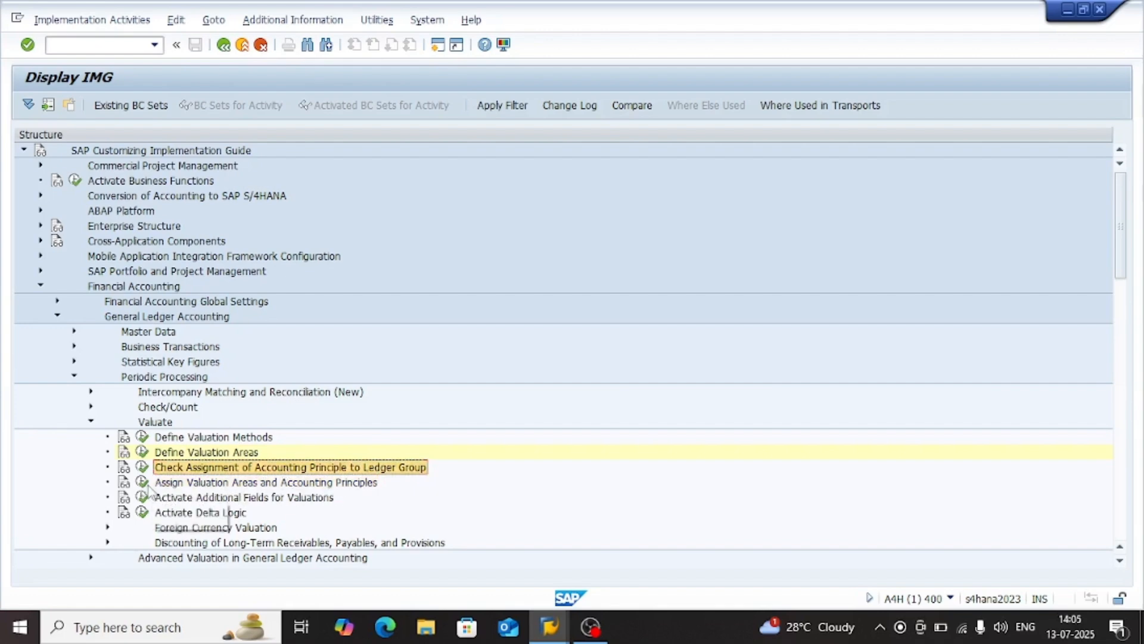
# Add a new entry in Assign Valuation Areas and Accounting Principles that assigns valuation area 0L to accounting principle GAAP
pyautogui.doubleClick(238, 482)
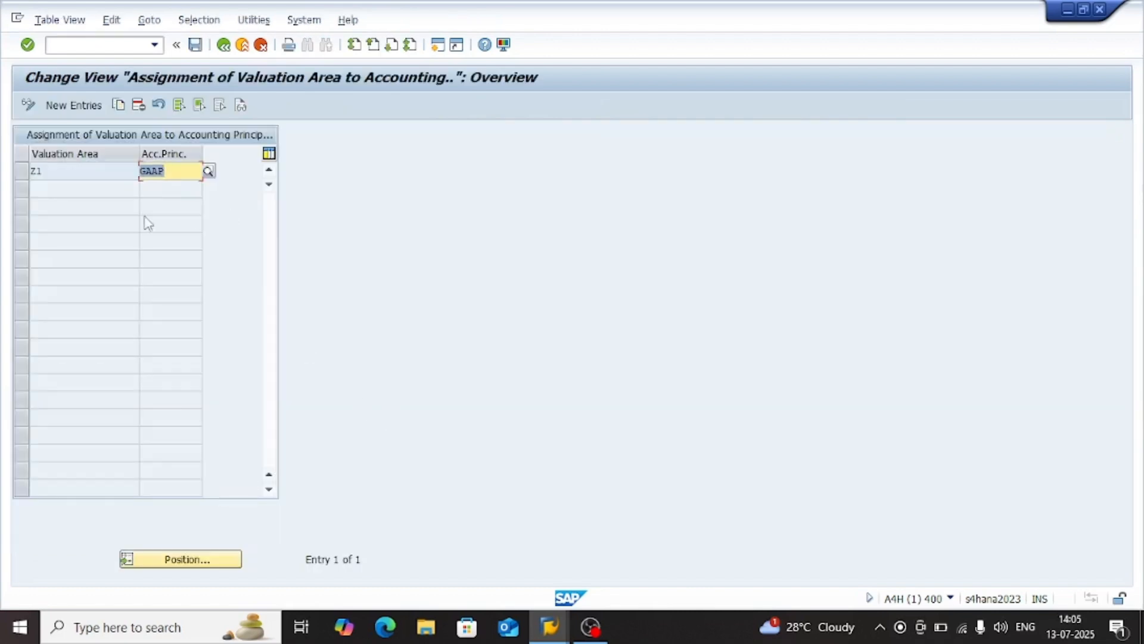
pyautogui.click(74, 105)
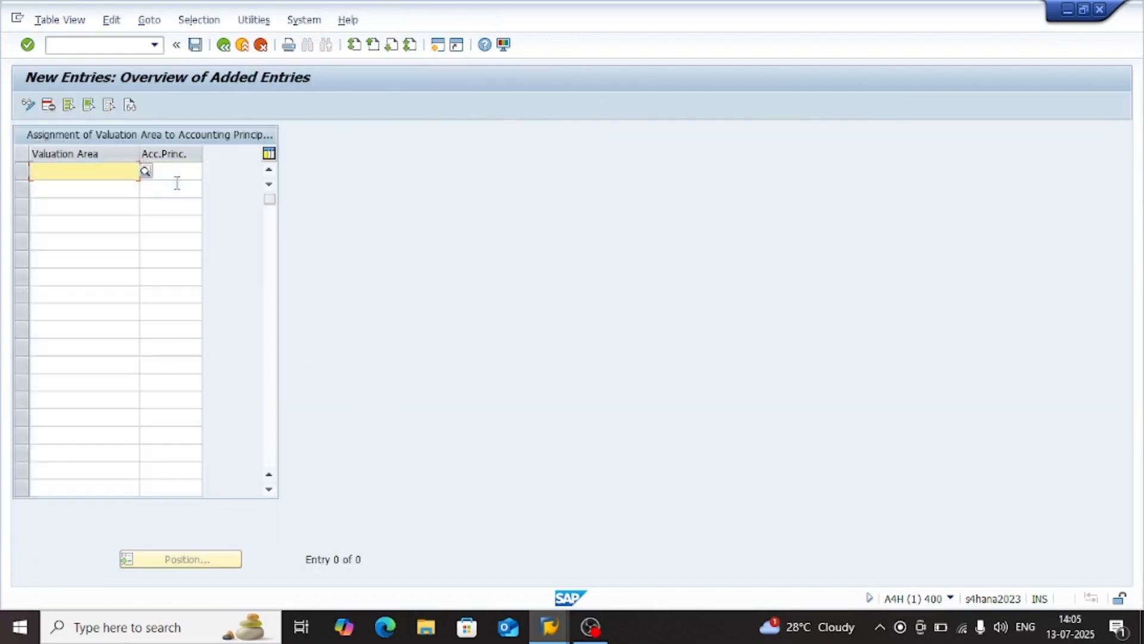
pyautogui.write('0L')
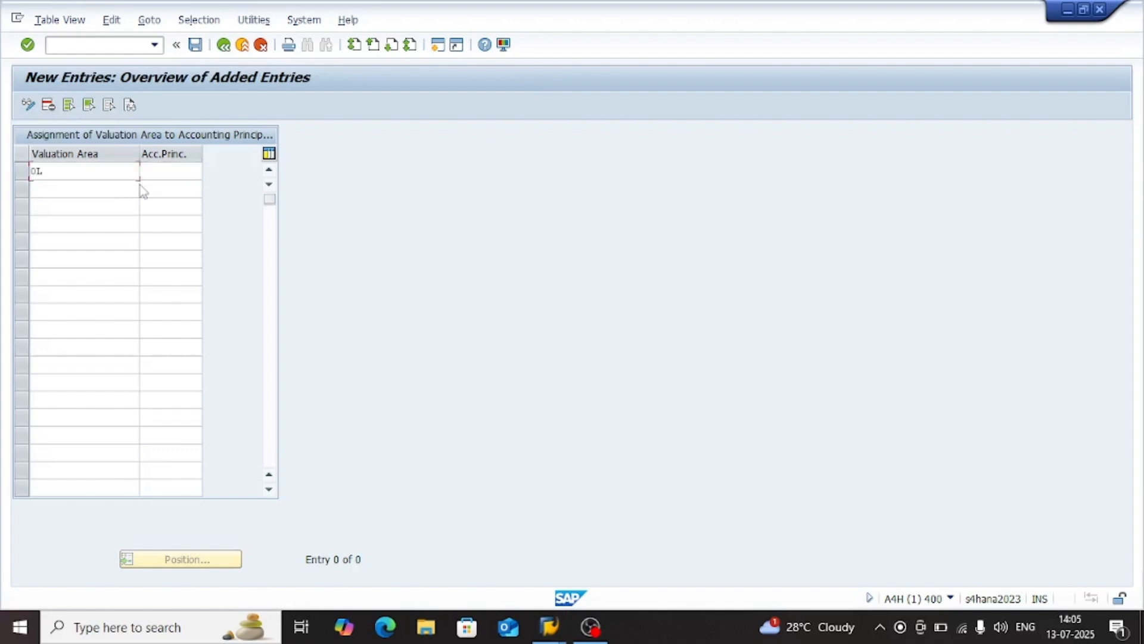
pyautogui.press('Tab')
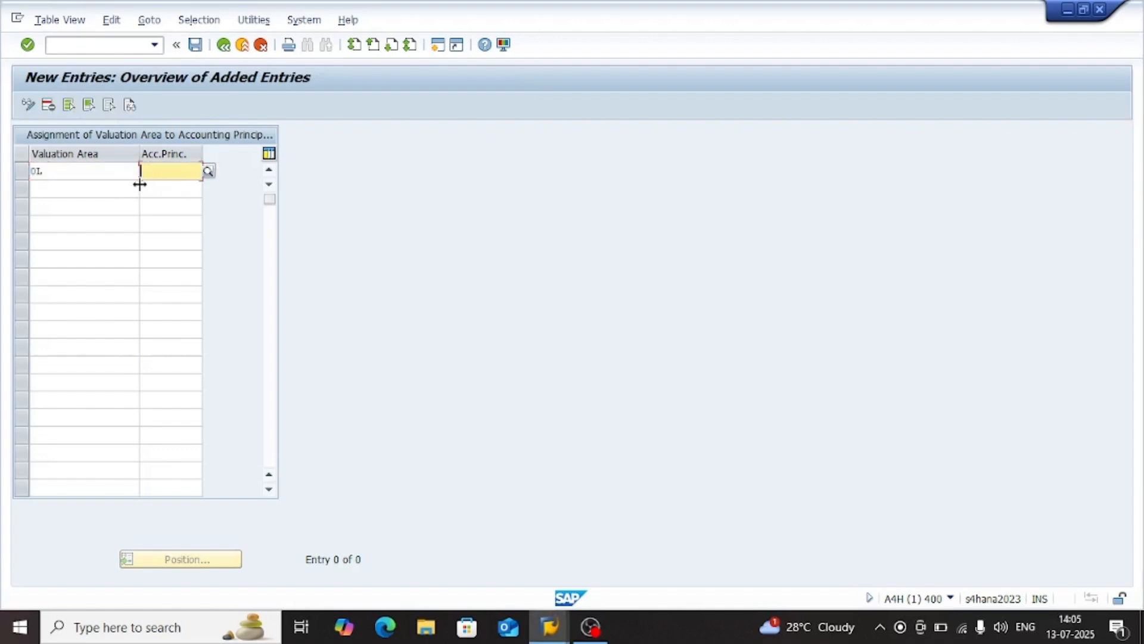
pyautogui.write('USG')
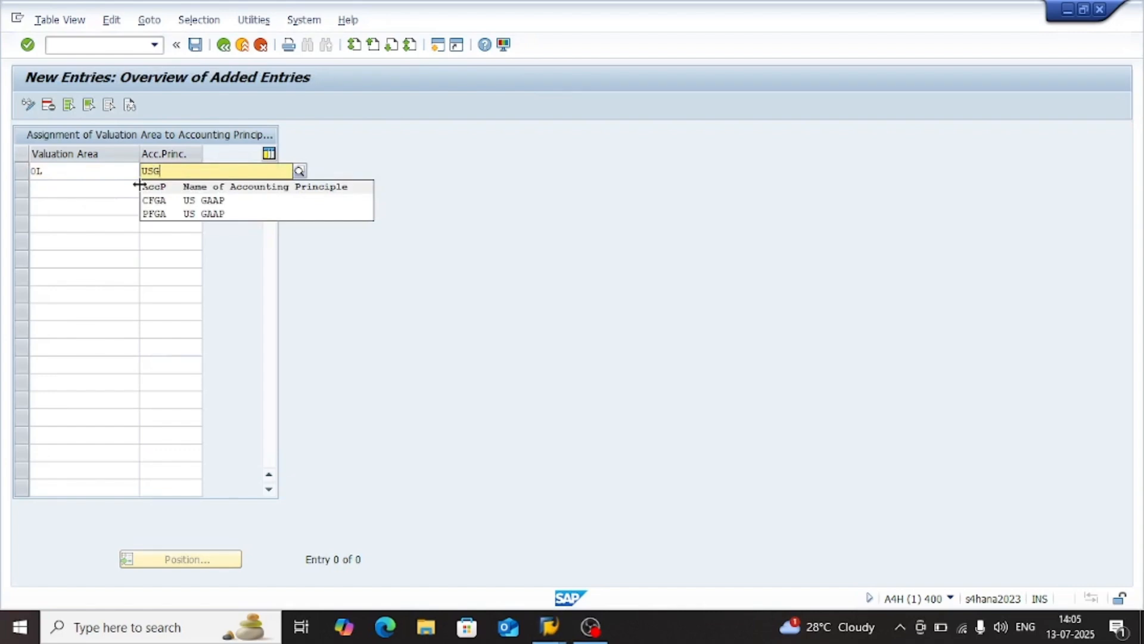
pyautogui.press('BackSpace')
pyautogui.press('BackSpace')
pyautogui.write('GAAP')
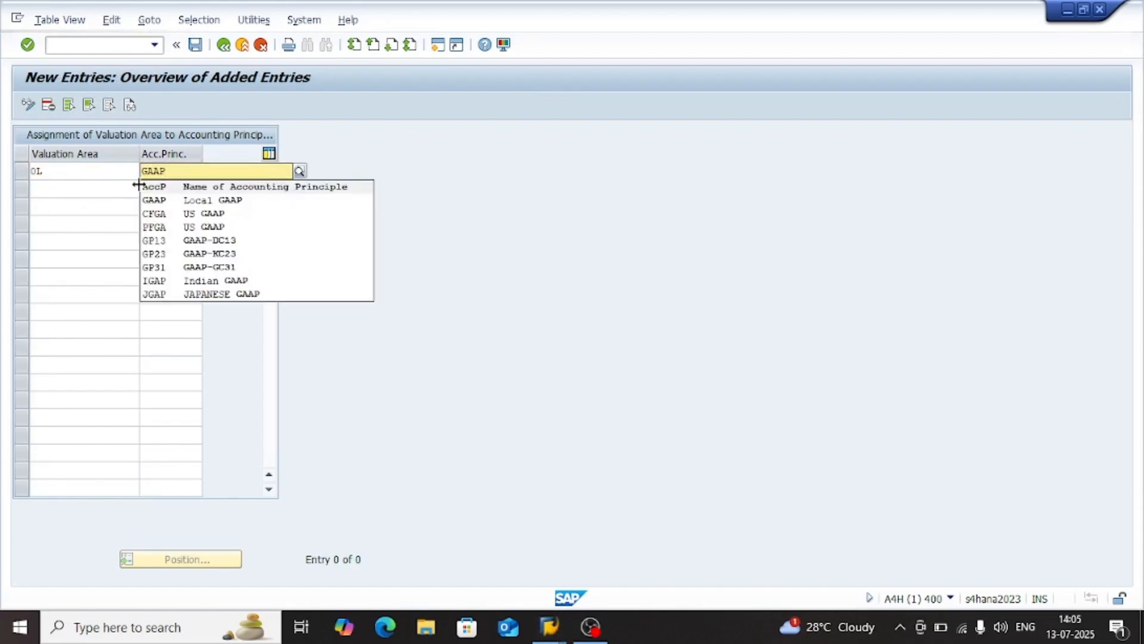
pyautogui.press('Down')
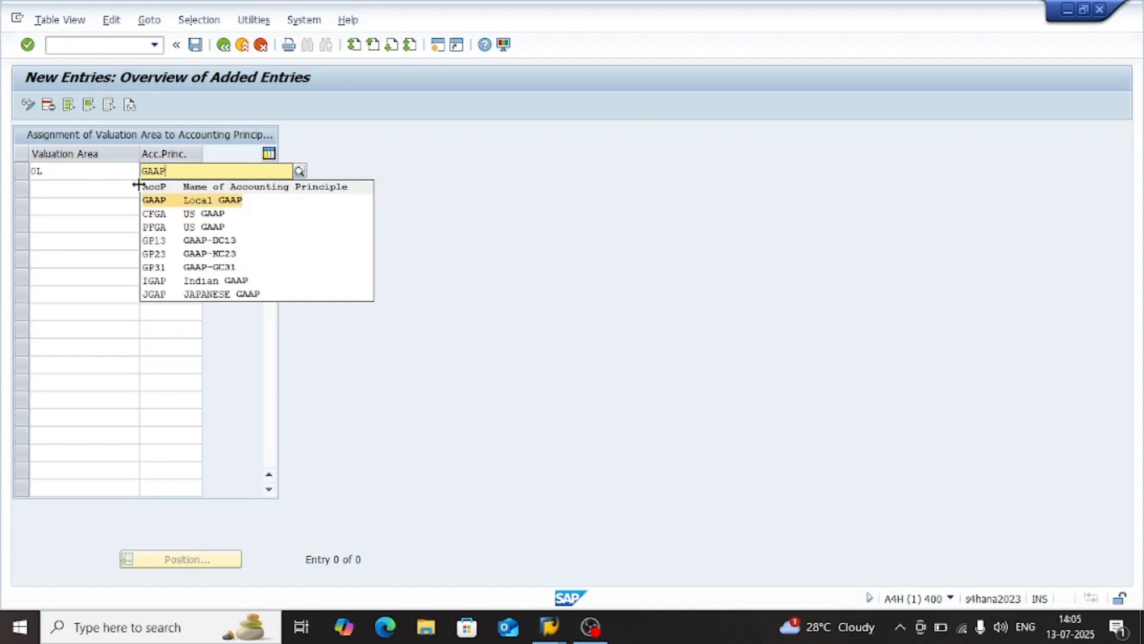
pyautogui.press('Return')
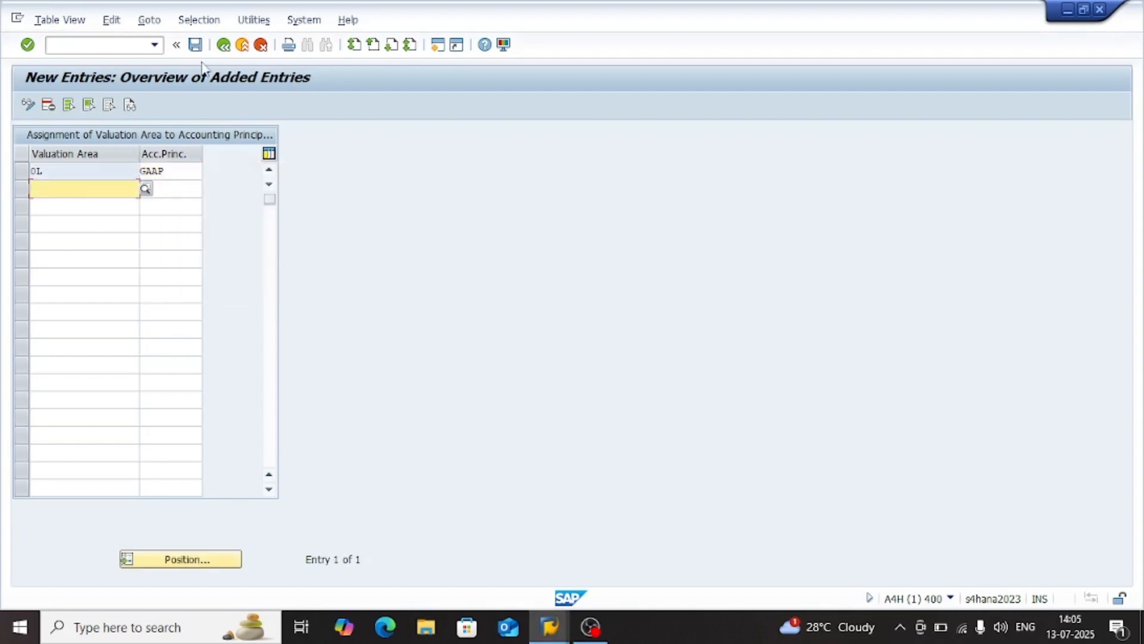
# Save the accounting principle assignment in the proposed customizing request and return to the implementation guide
pyautogui.click(196, 46)
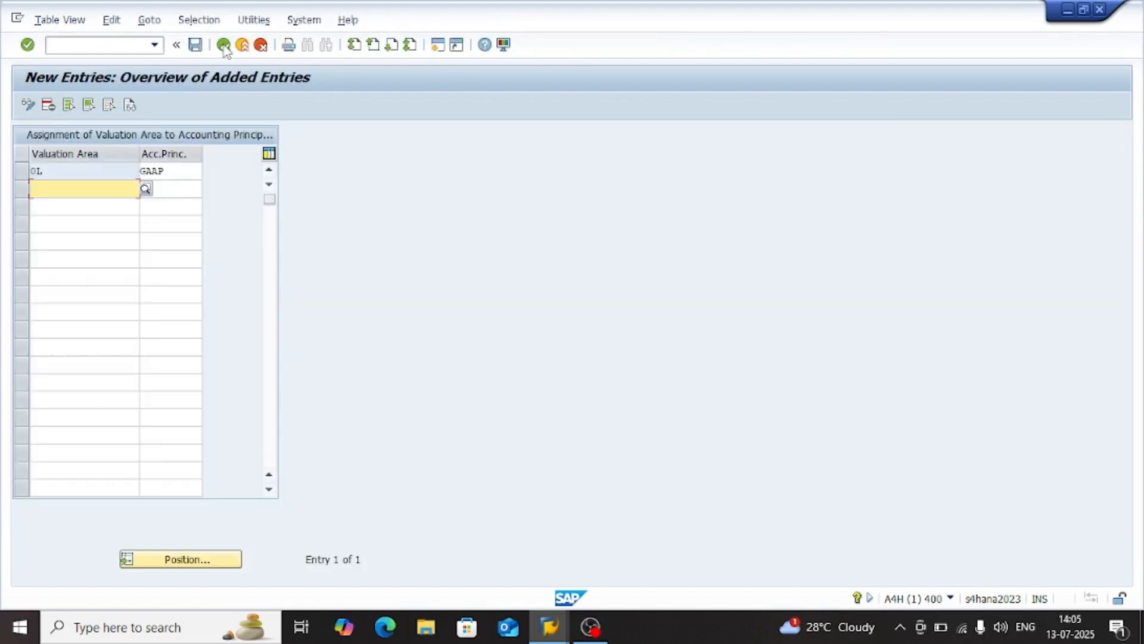
pyautogui.click(224, 46)
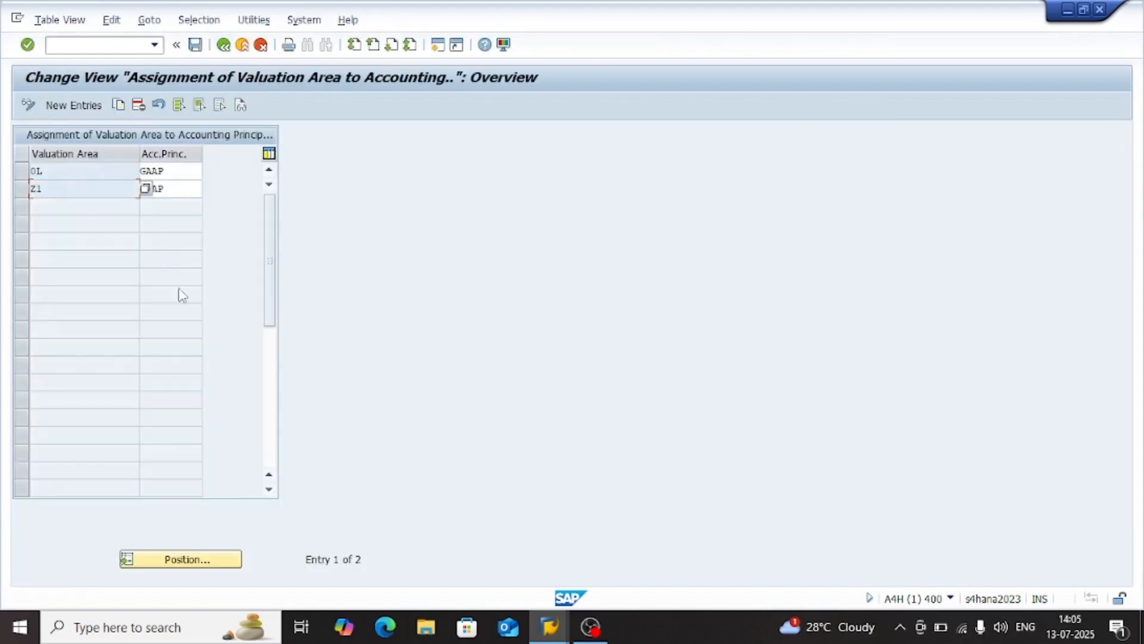
pyautogui.click(224, 46)
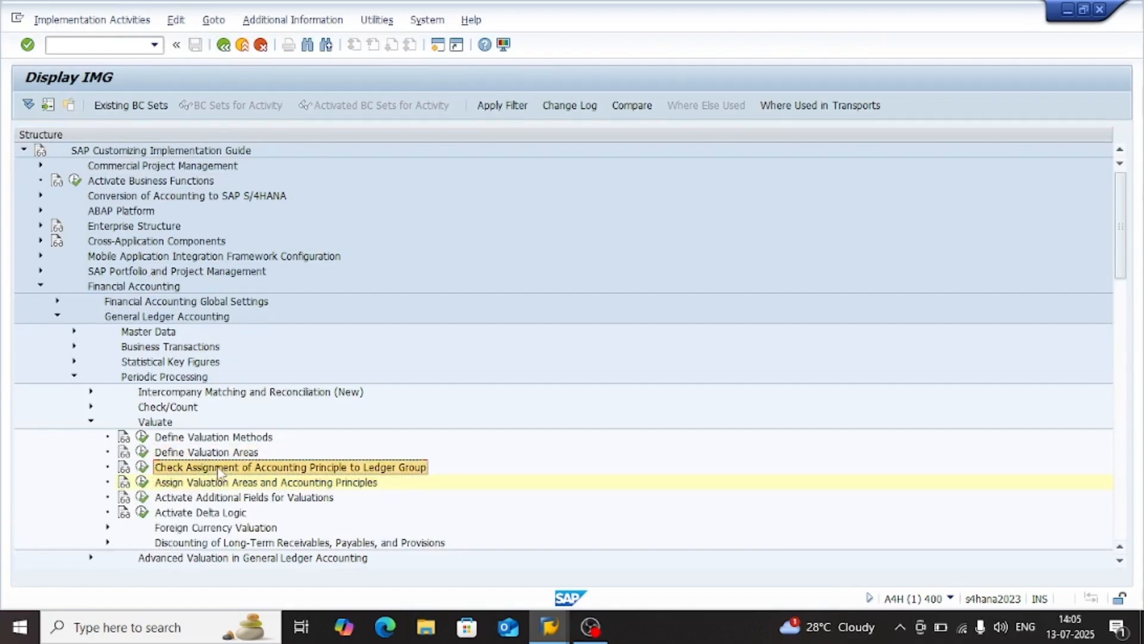
# Open Check Assignment of Accounting Principle to Ledger Group, examine the target ledger group assigned to GAAP, and return to the implementation guide
pyautogui.click(142, 467)
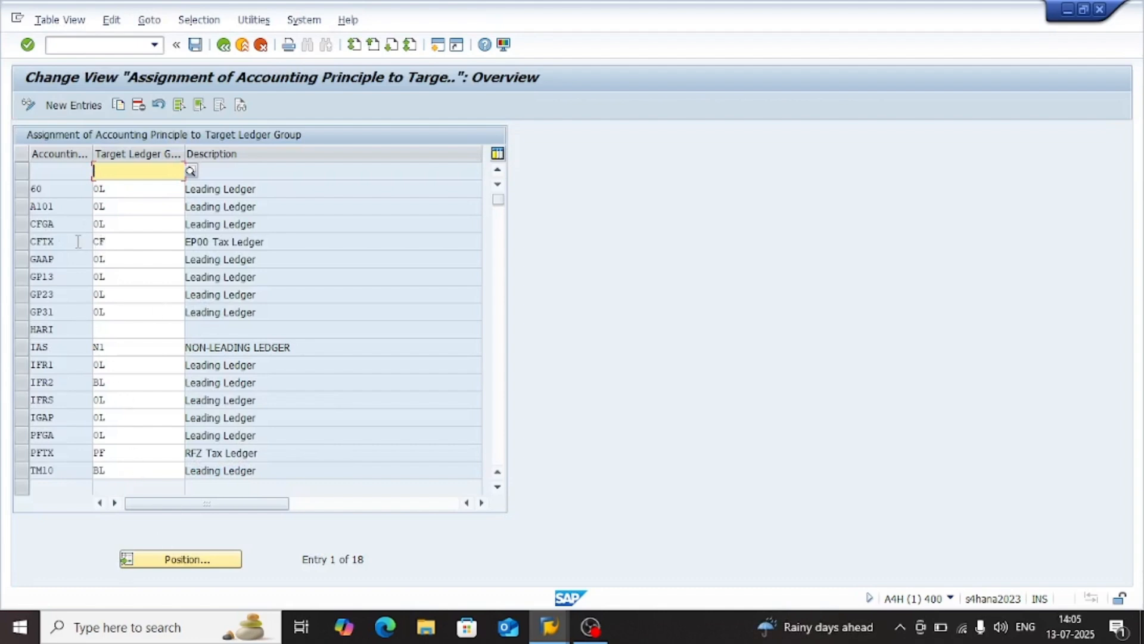
pyautogui.click(133, 262)
pyautogui.click(20, 260)
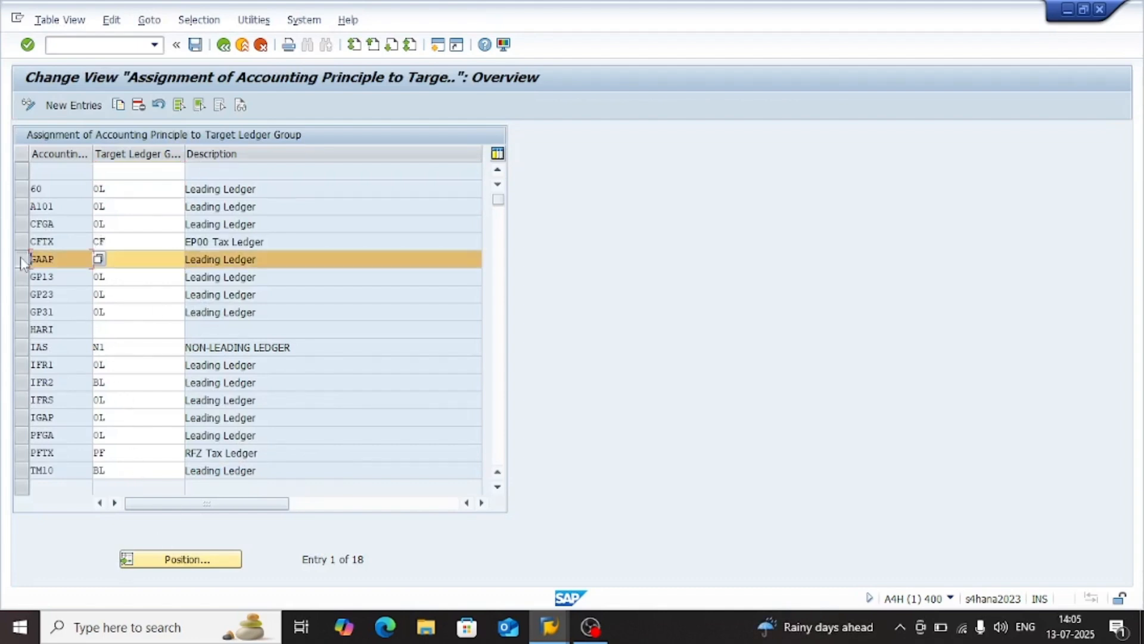
pyautogui.click(153, 261)
pyautogui.doubleClick(65, 257)
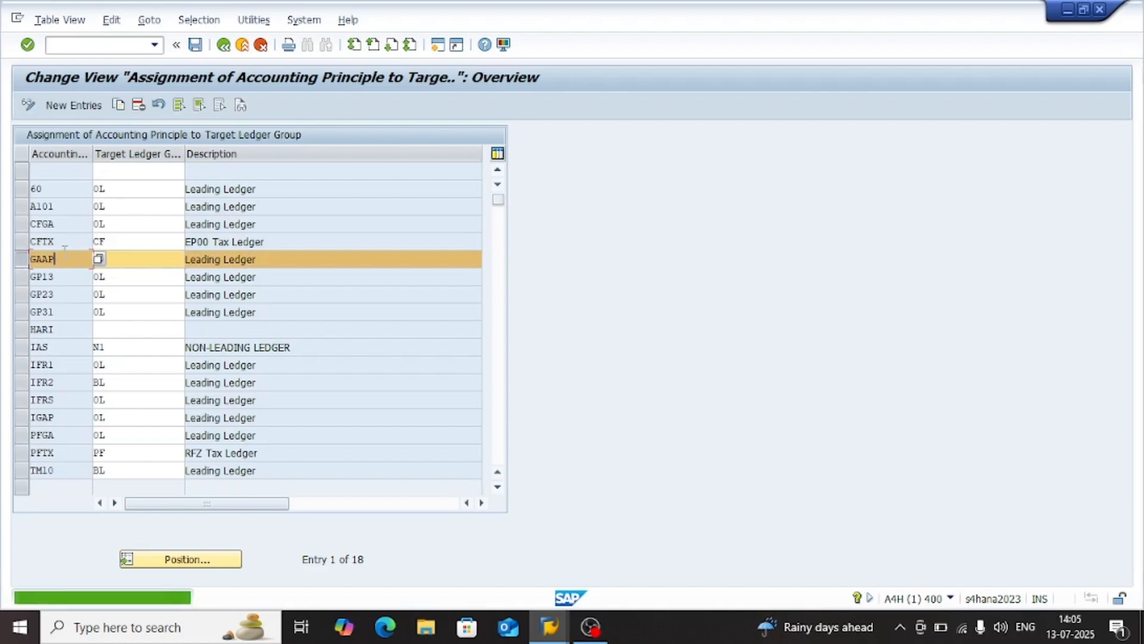
pyautogui.press('F3')
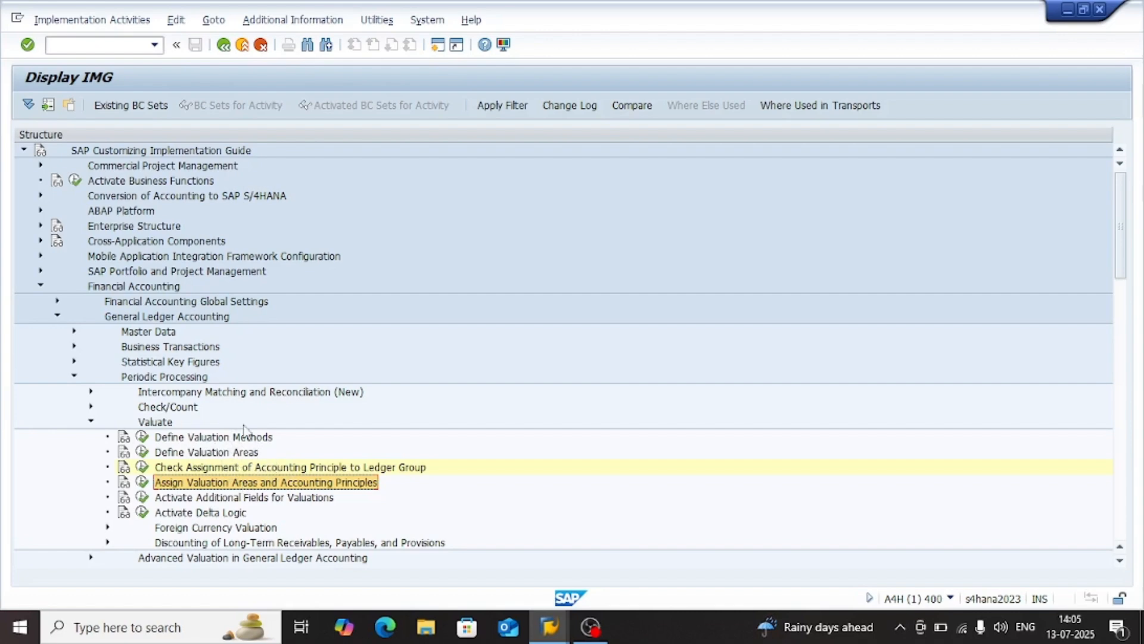
pyautogui.click(230, 440)
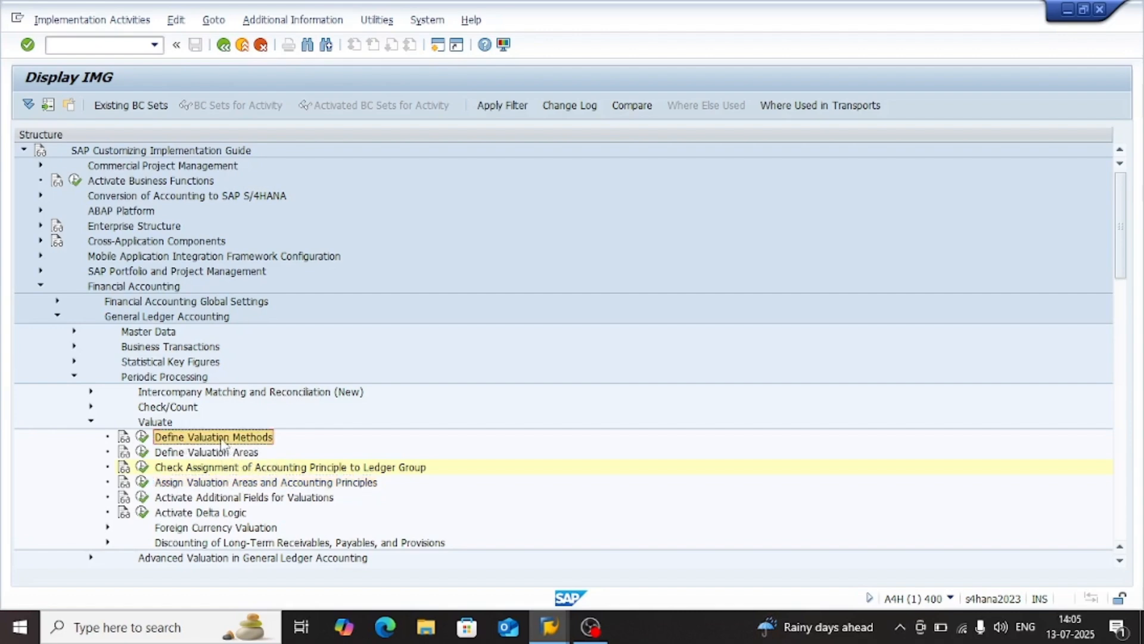
pyautogui.click(234, 455)
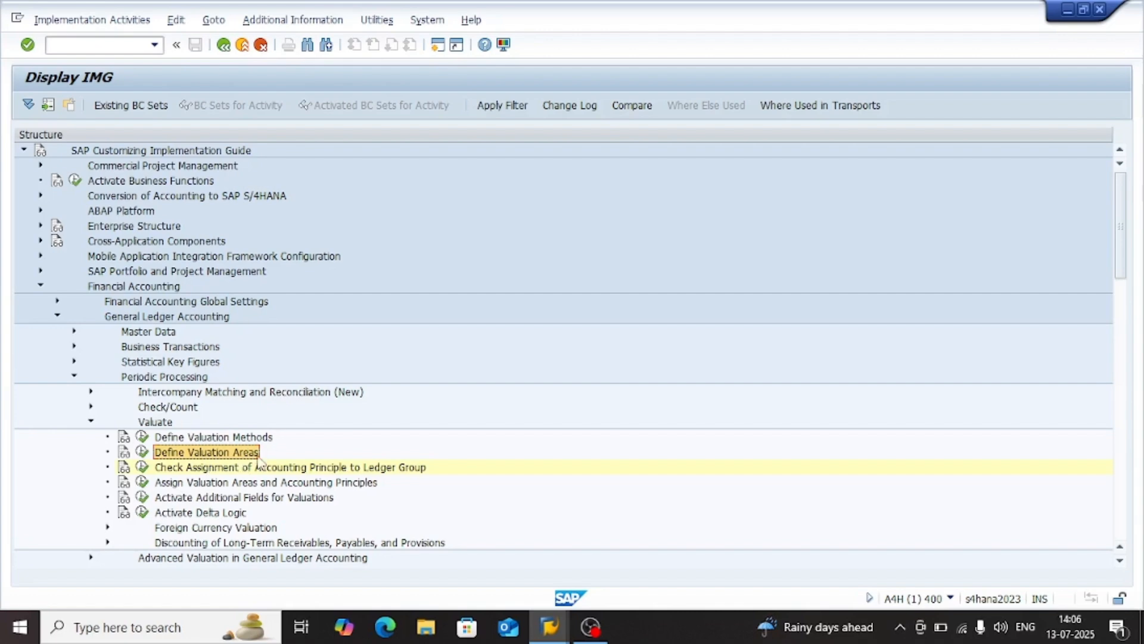
pyautogui.press('Up')
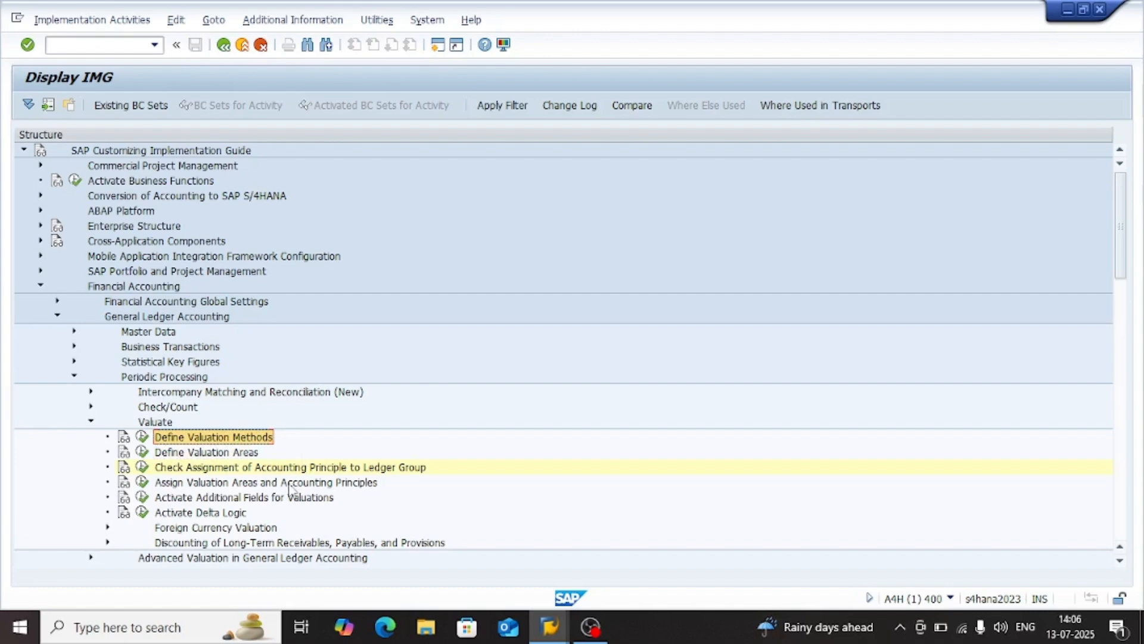
pyautogui.click(344, 470)
pyautogui.click(331, 486)
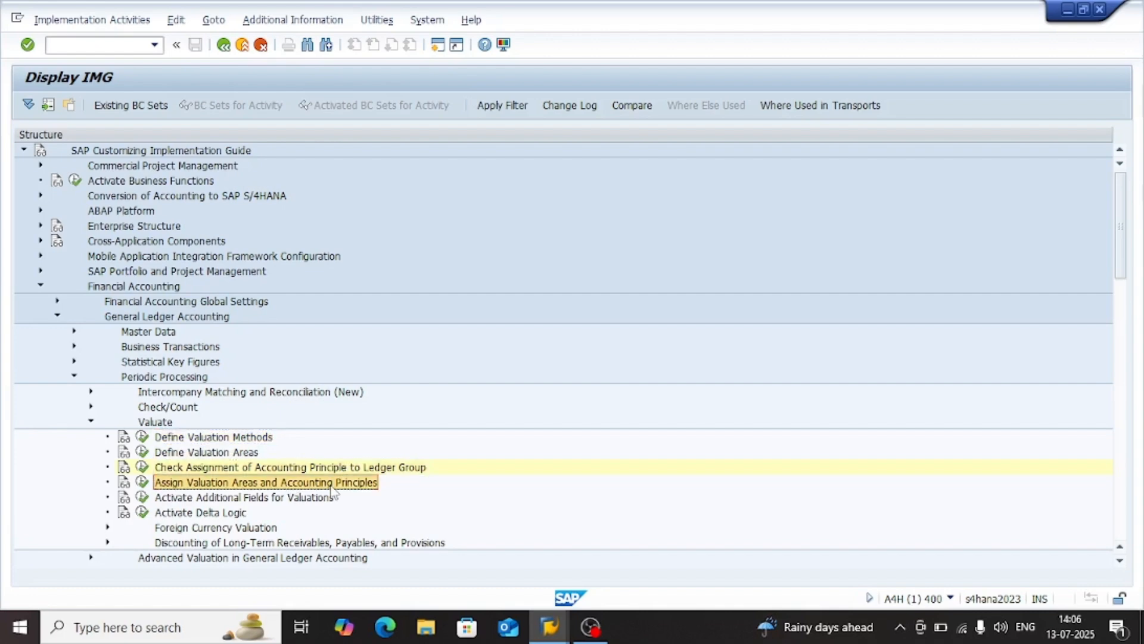
pyautogui.click(307, 470)
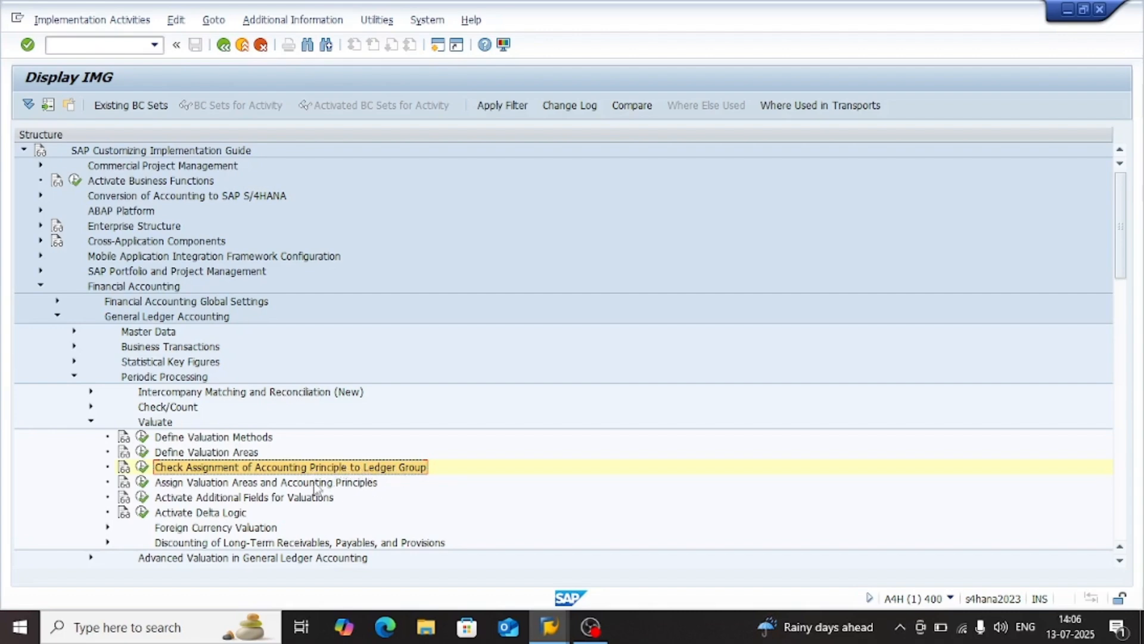
pyautogui.click(219, 455)
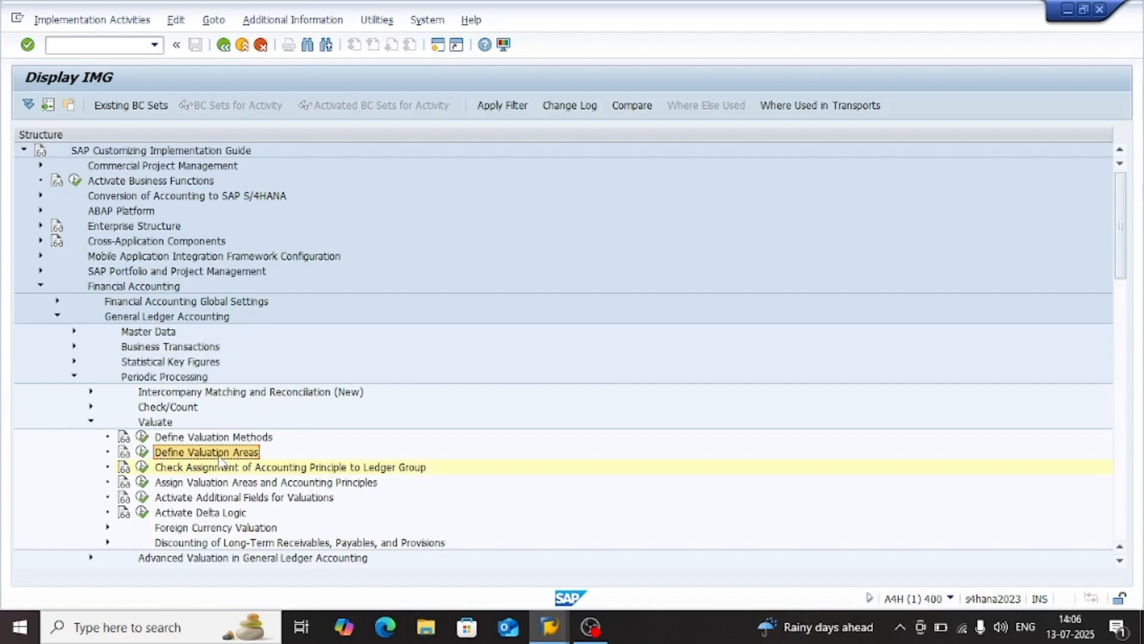
pyautogui.click(258, 438)
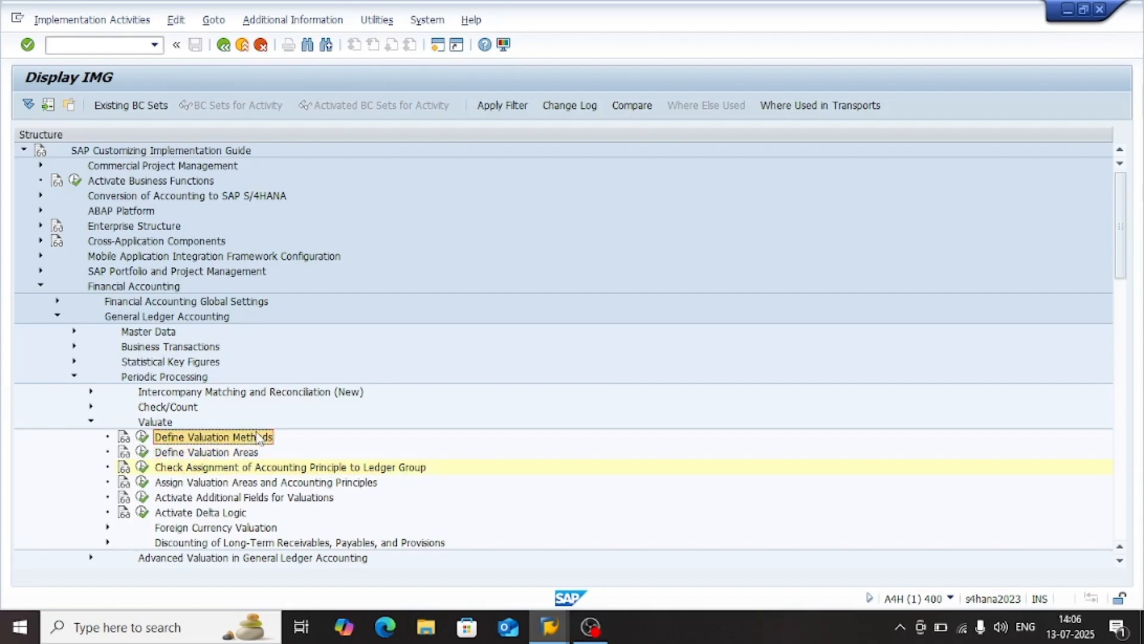
pyautogui.click(288, 469)
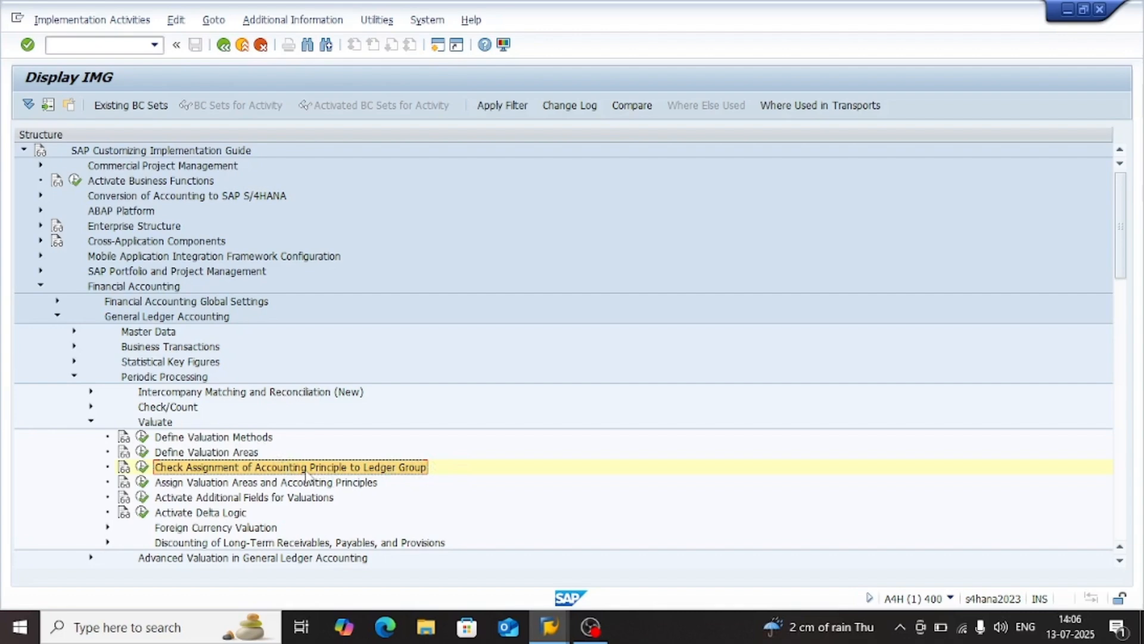
# Open Activate Additional Fields for Valuations, examine which journal entry fields are flagged for G/L valuation, and return to the implementation guide
pyautogui.click(230, 499)
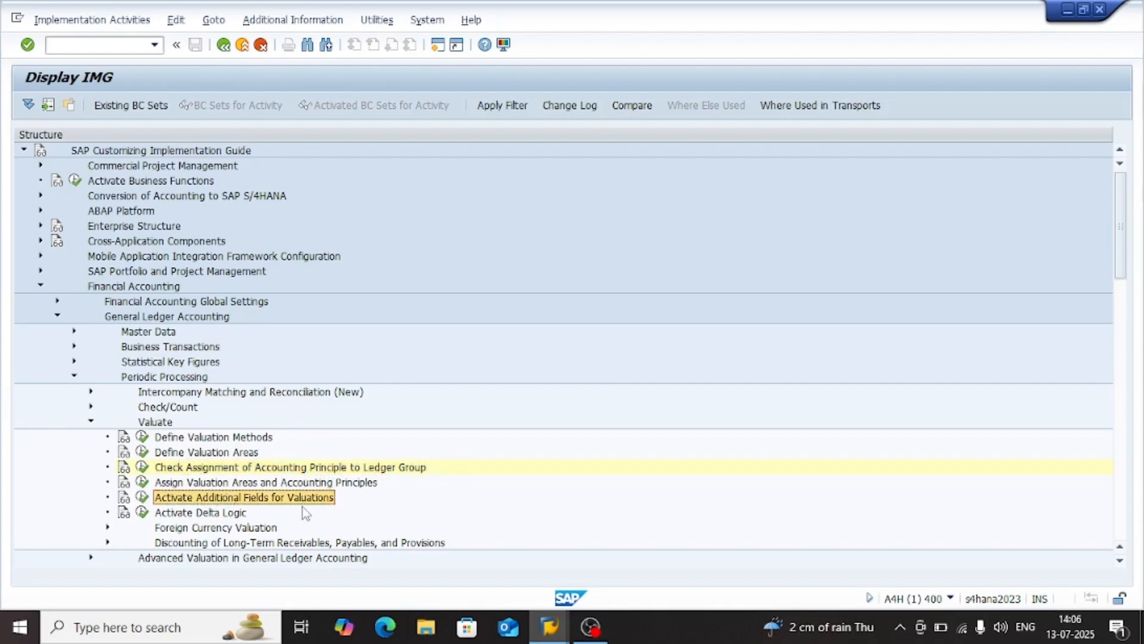
pyautogui.doubleClick(233, 499)
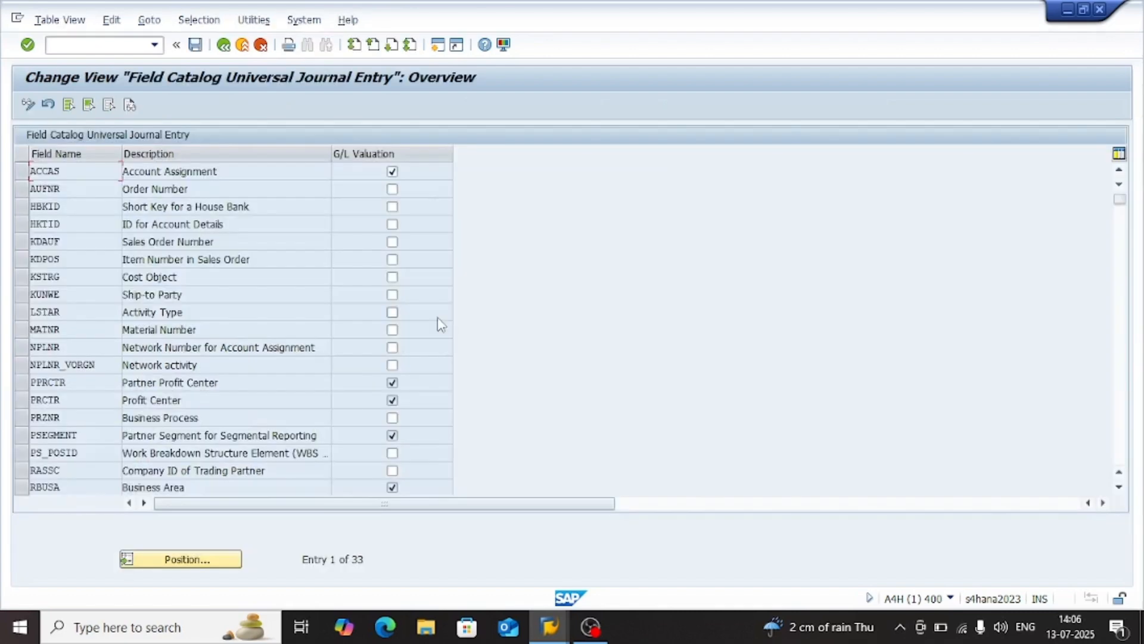
pyautogui.click(245, 189)
pyautogui.click(245, 206)
pyautogui.click(234, 260)
pyautogui.click(185, 294)
pyautogui.click(242, 44)
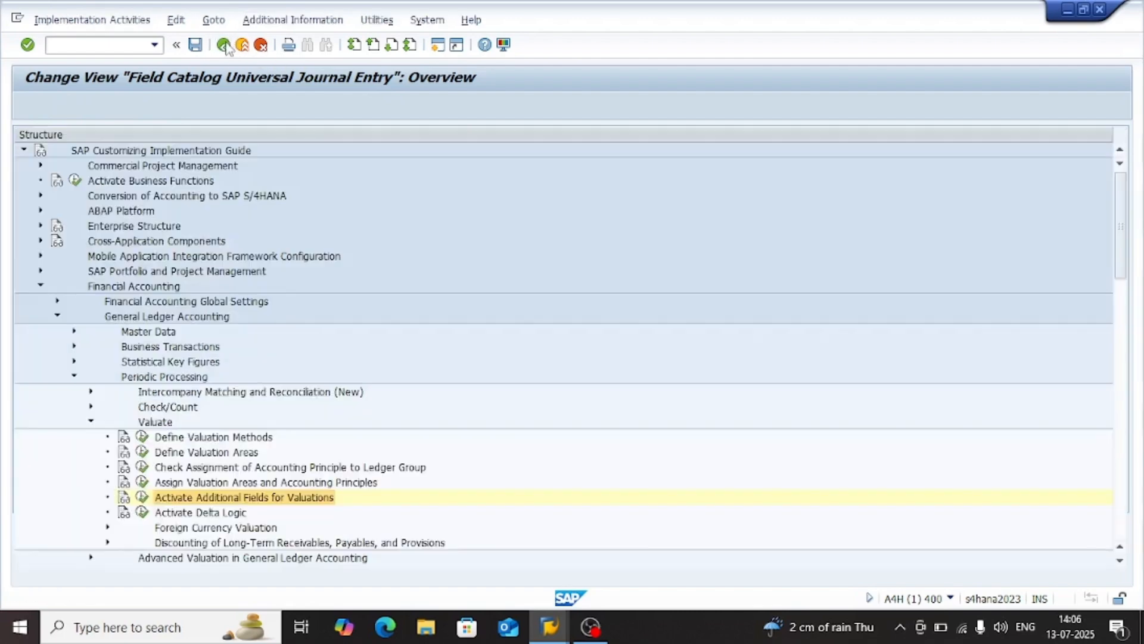
# Open the documentation for Activate Additional Fields for Valuations and read about the affected closing transactions and the ACCAS field's performance impact
pyautogui.click(142, 498)
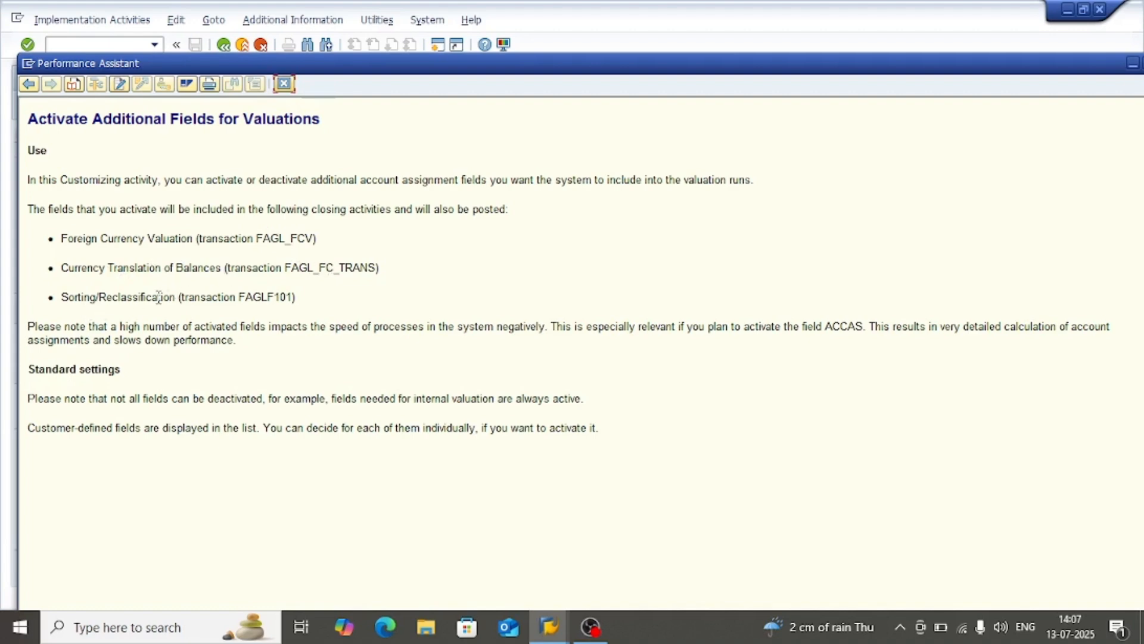
pyautogui.moveTo(257, 294); pyautogui.dragTo(289, 301)
pyautogui.click(107, 329)
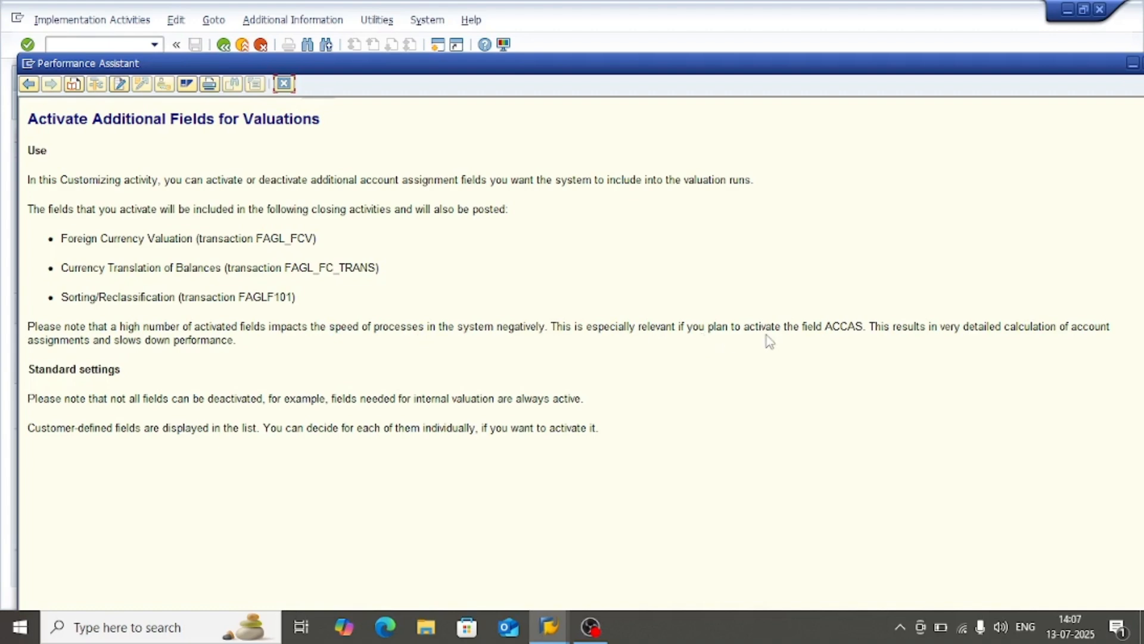
pyautogui.doubleClick(851, 329)
pyautogui.click(900, 331)
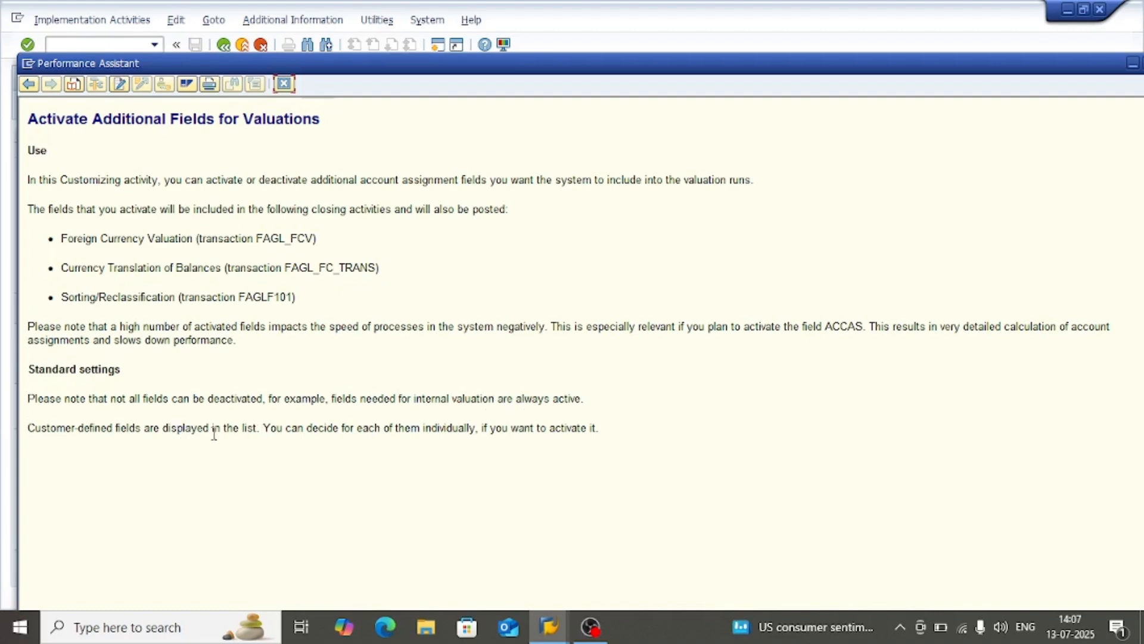
# Close the documentation, reopen Activate Additional Fields for Valuations to examine the fields flagged for G/L valuation, and return to the implementation guide
pyautogui.click(284, 83)
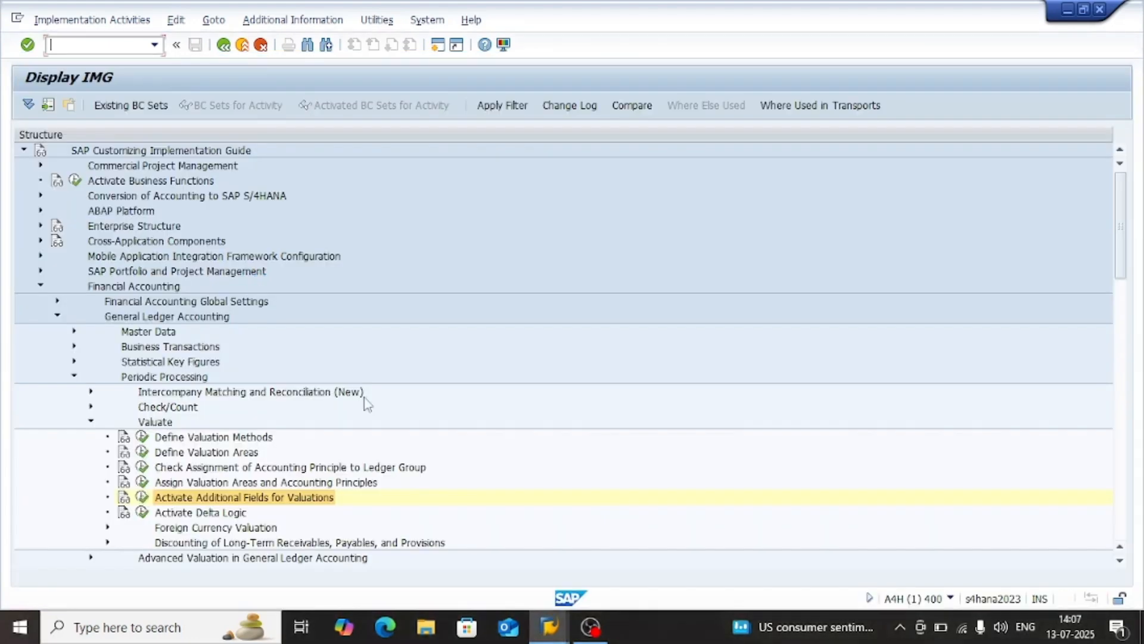
pyautogui.click(213, 484)
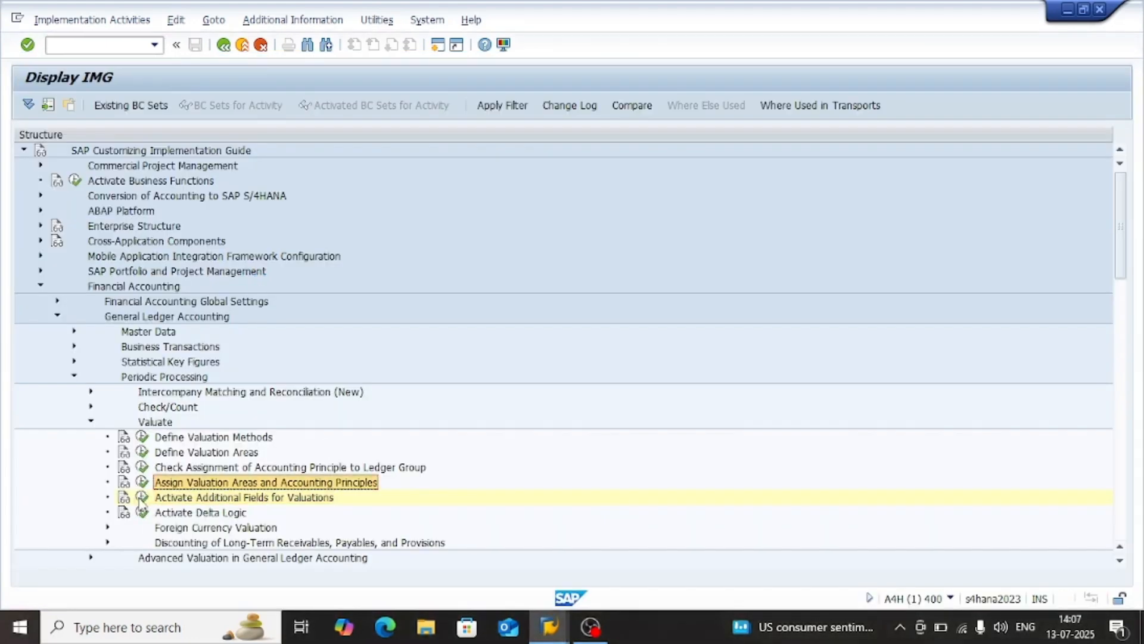
pyautogui.doubleClick(202, 497)
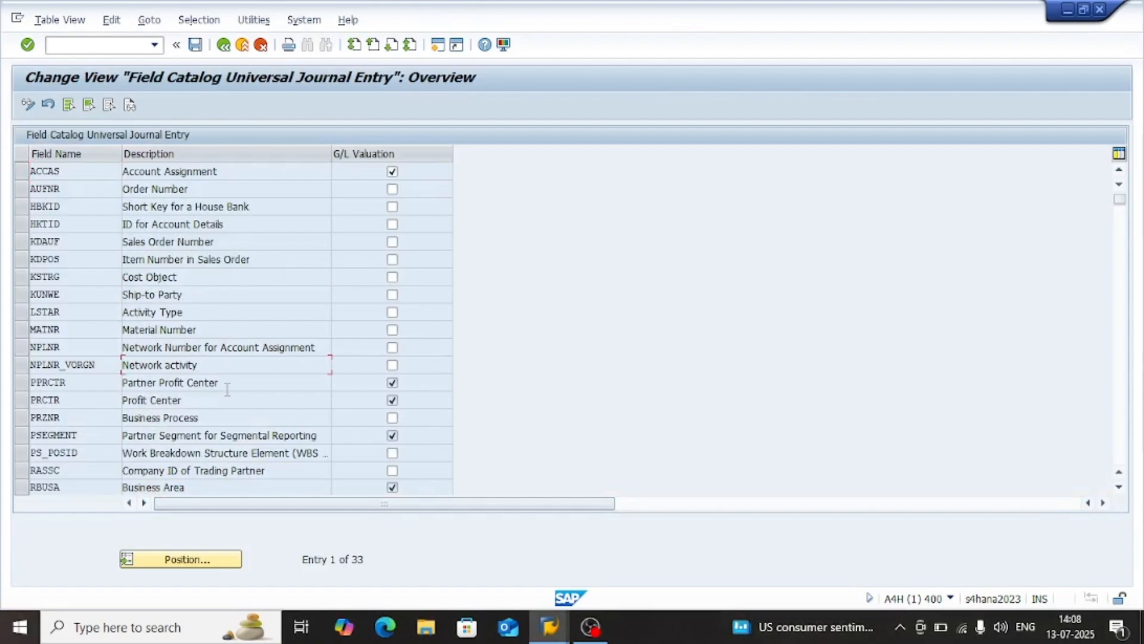
pyautogui.click(203, 395)
pyautogui.press('Down')
pyautogui.click(224, 45)
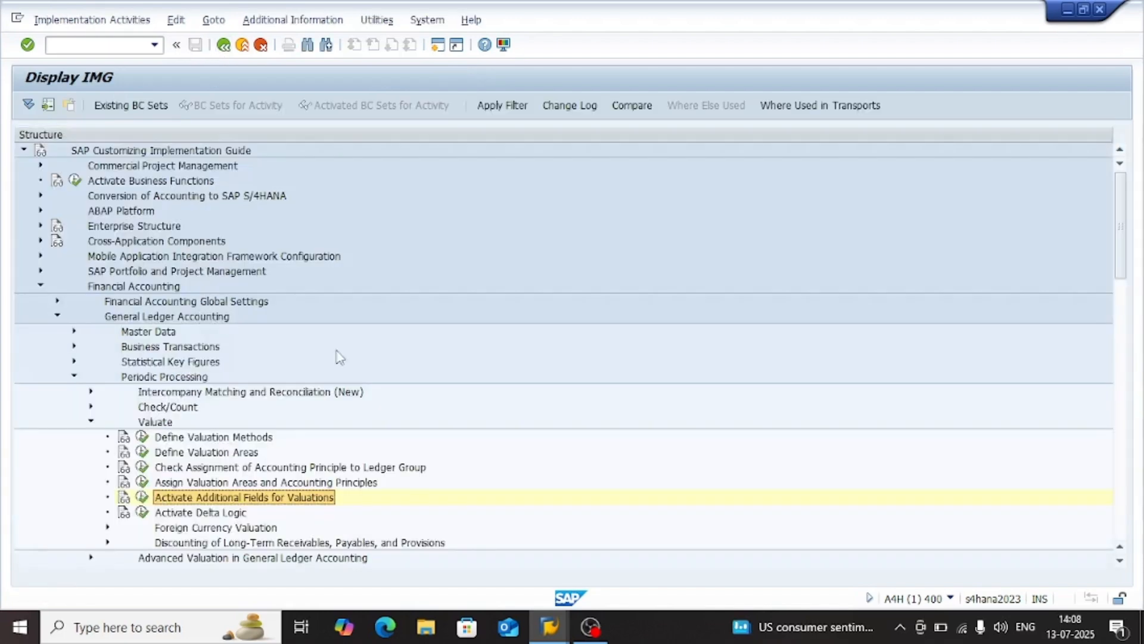
# Expand Foreign Currency Valuation under Valuate and open Prepare Automatic Postings for Foreign Currency Valuation
pyautogui.click(225, 528)
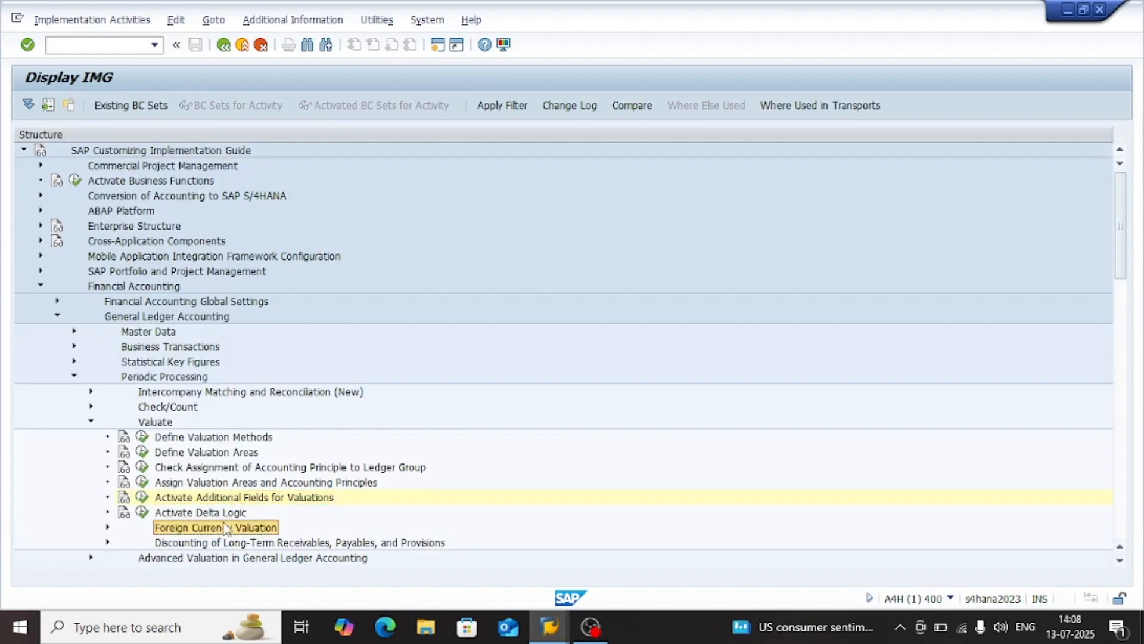
pyautogui.scroll(-3, 225, 527)
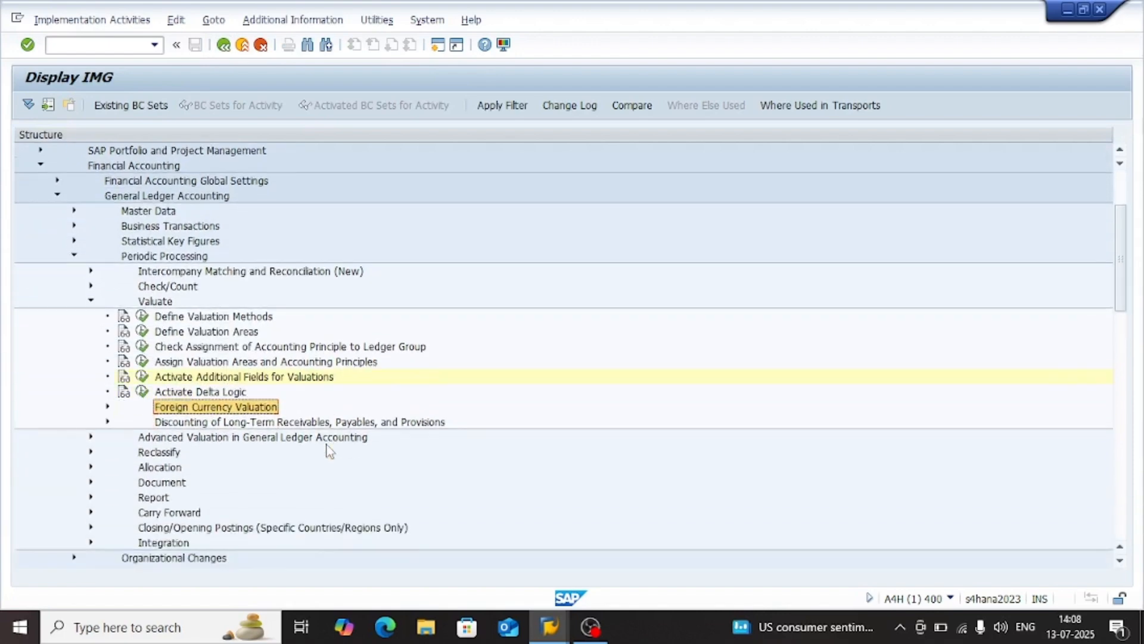
pyautogui.press('Up')
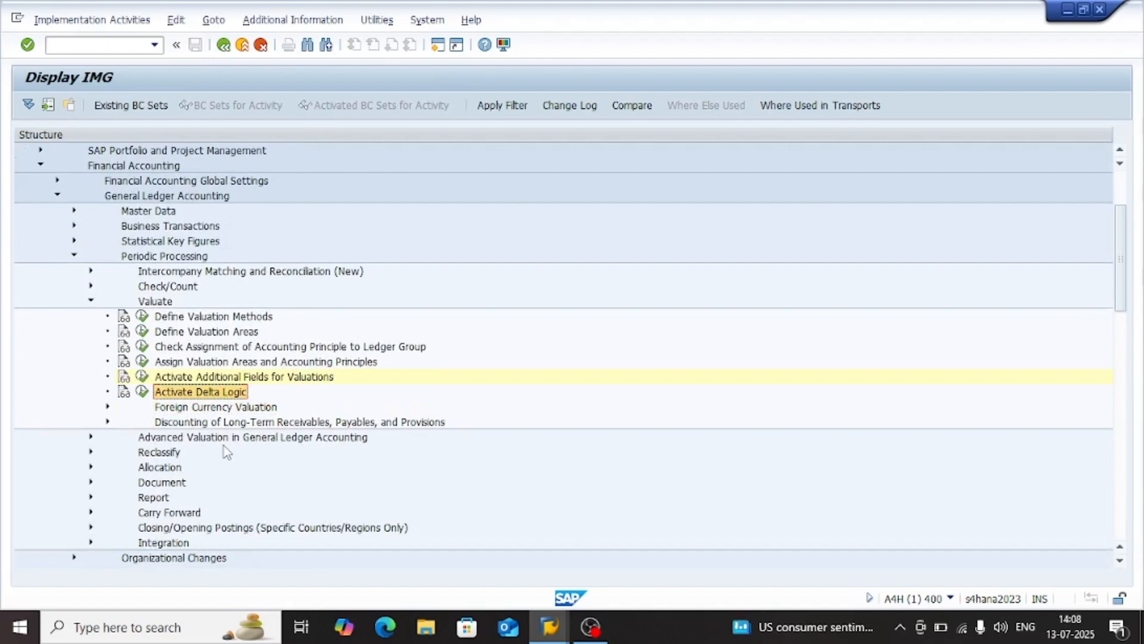
pyautogui.press('Down')
pyautogui.press('Up')
pyautogui.press('Down')
pyautogui.press('Right')
pyautogui.press('Down')
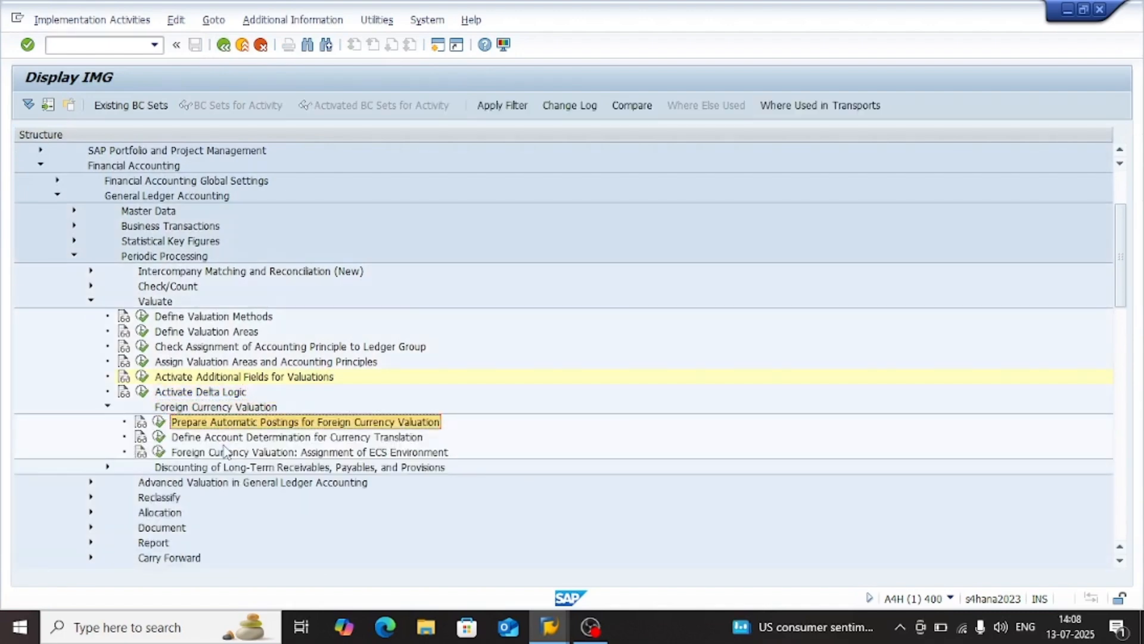
pyautogui.click(295, 443)
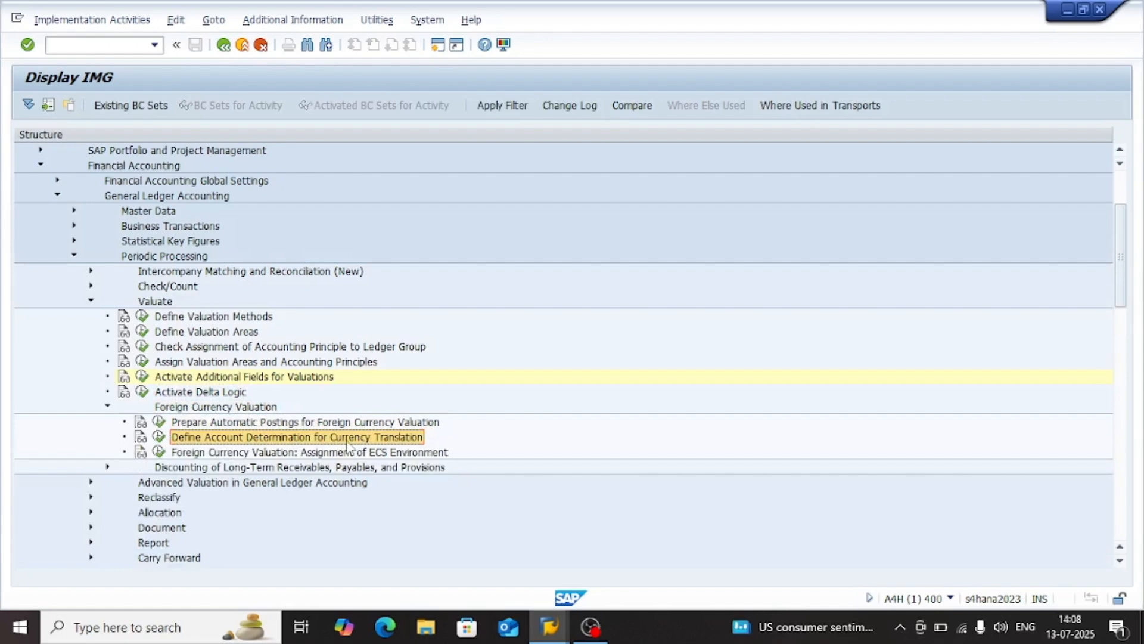
pyautogui.press('Up')
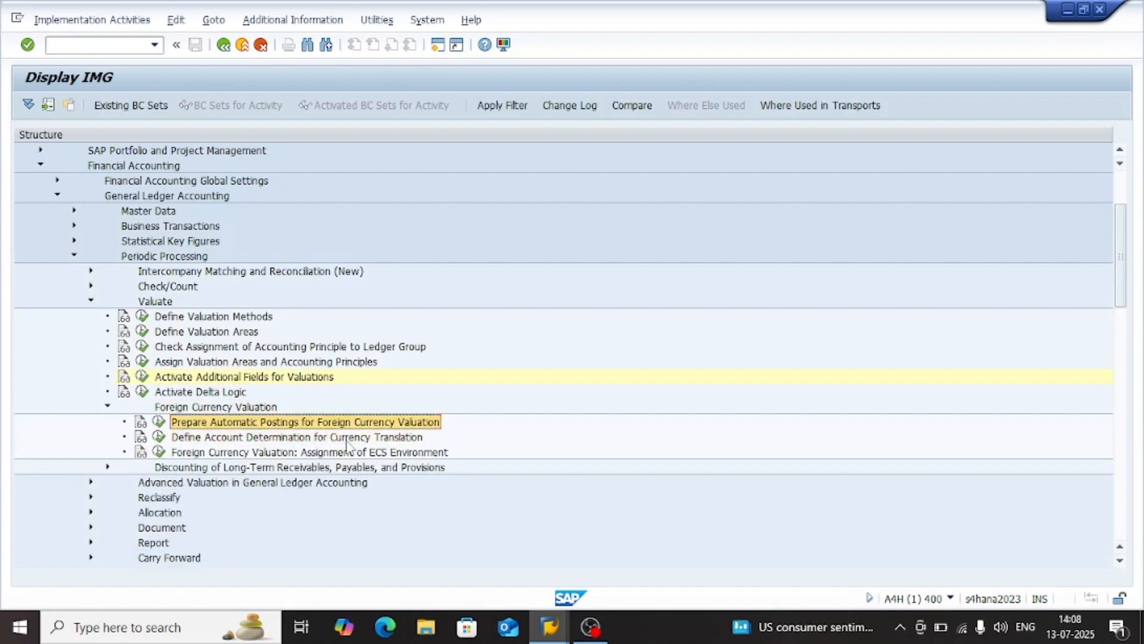
pyautogui.press('Left')
pyautogui.press('Return')
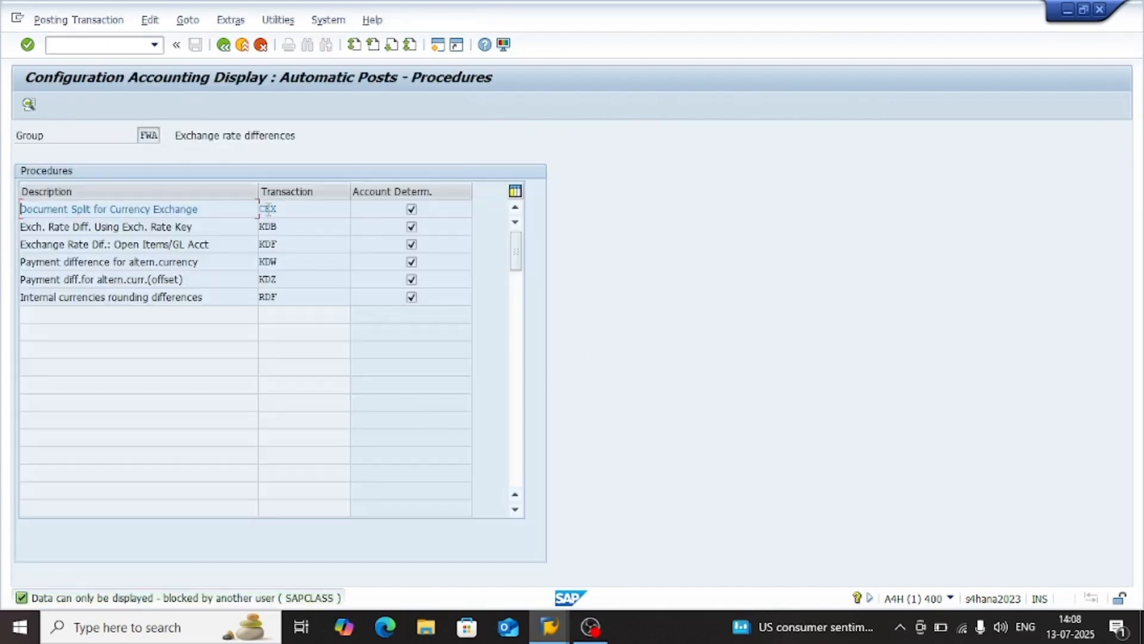
# Examine the description and transaction key of the KDB procedure for exchange rate differences using the exchange rate key
pyautogui.click(312, 226)
pyautogui.click(247, 230)
pyautogui.doubleClick(267, 233)
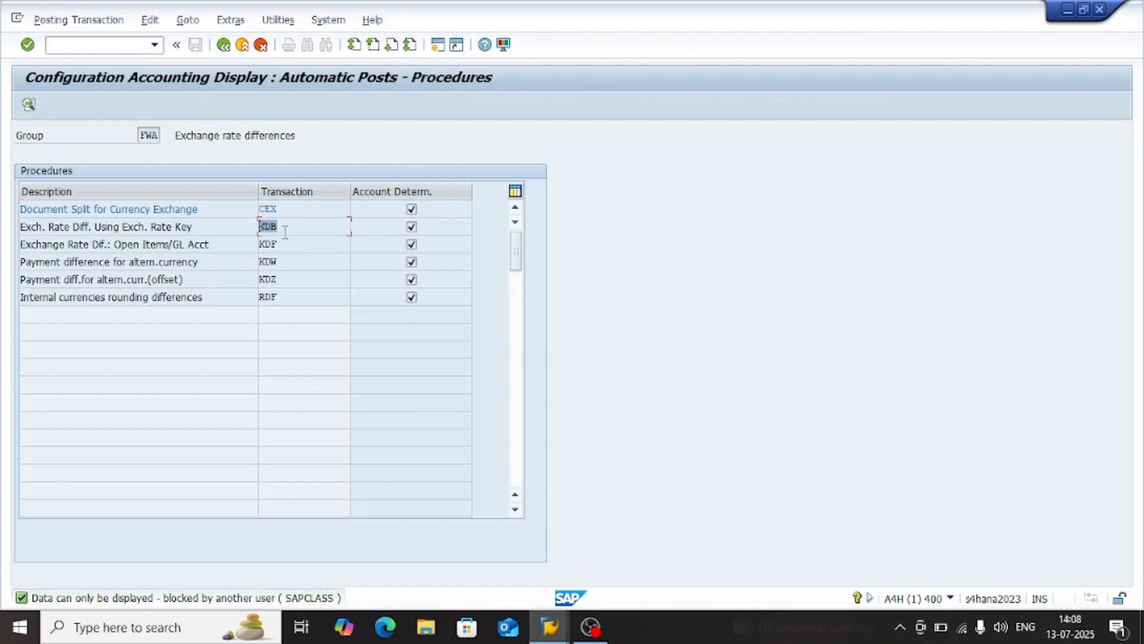
pyautogui.click(282, 232)
pyautogui.moveTo(291, 234); pyautogui.dragTo(251, 234)
pyautogui.click(289, 229)
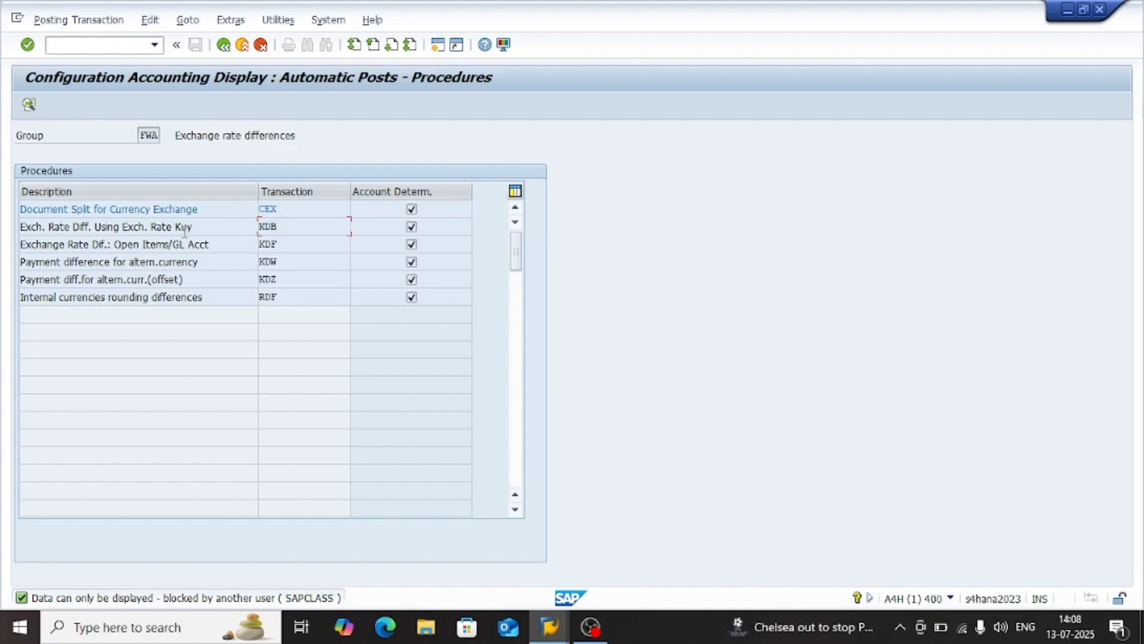
pyautogui.moveTo(189, 227); pyautogui.dragTo(20, 227)
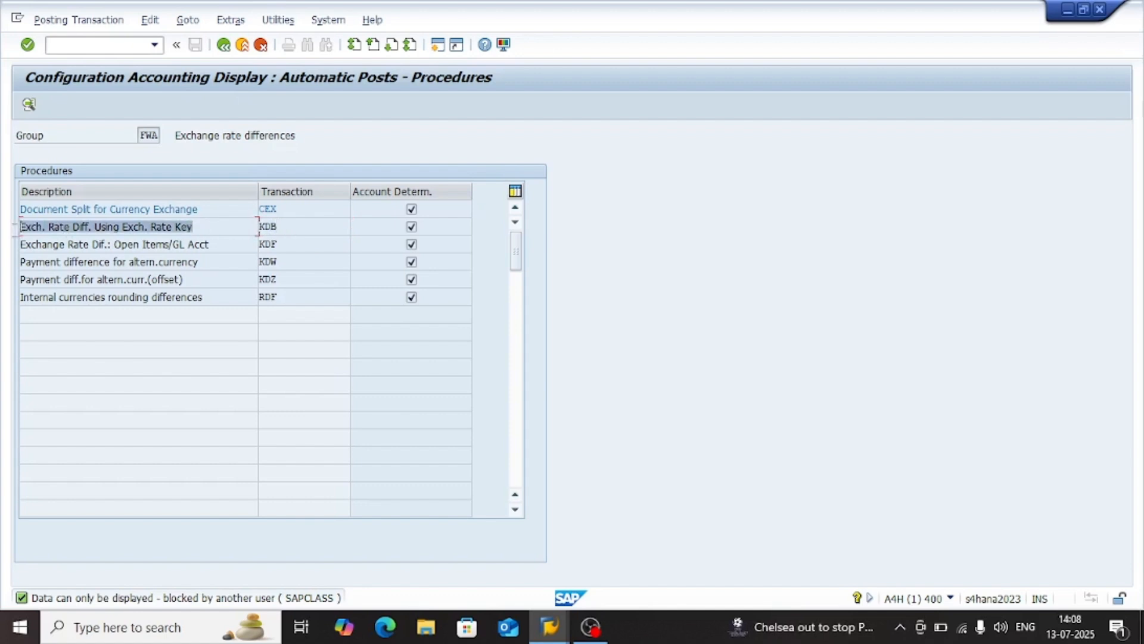
pyautogui.moveTo(292, 228); pyautogui.dragTo(247, 238)
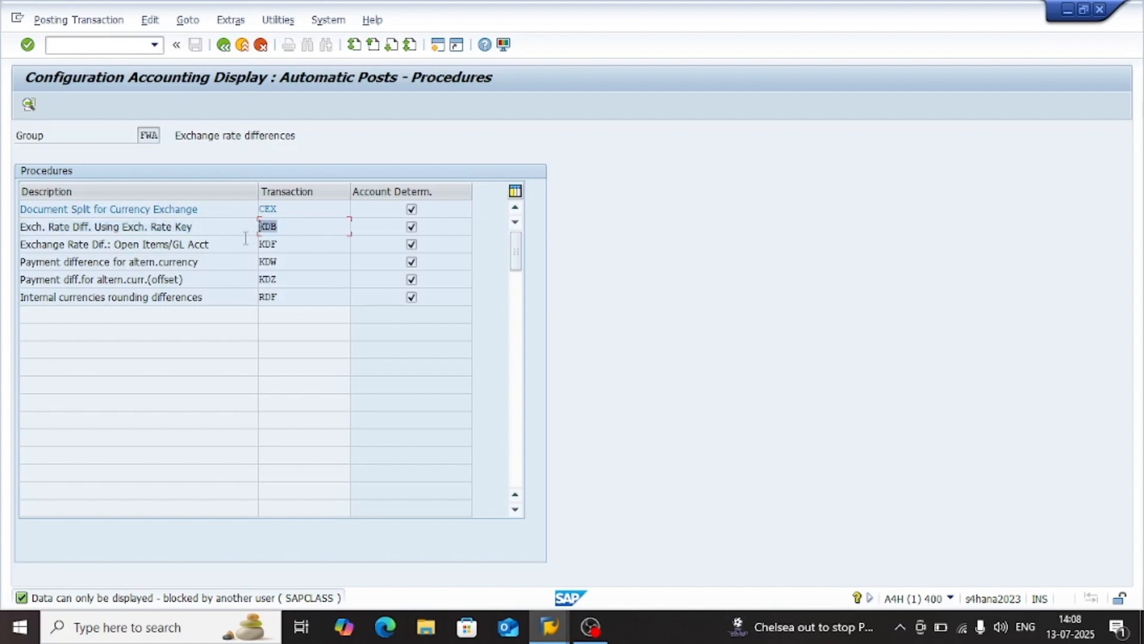
pyautogui.click(199, 229)
pyautogui.moveTo(210, 228); pyautogui.dragTo(6, 236)
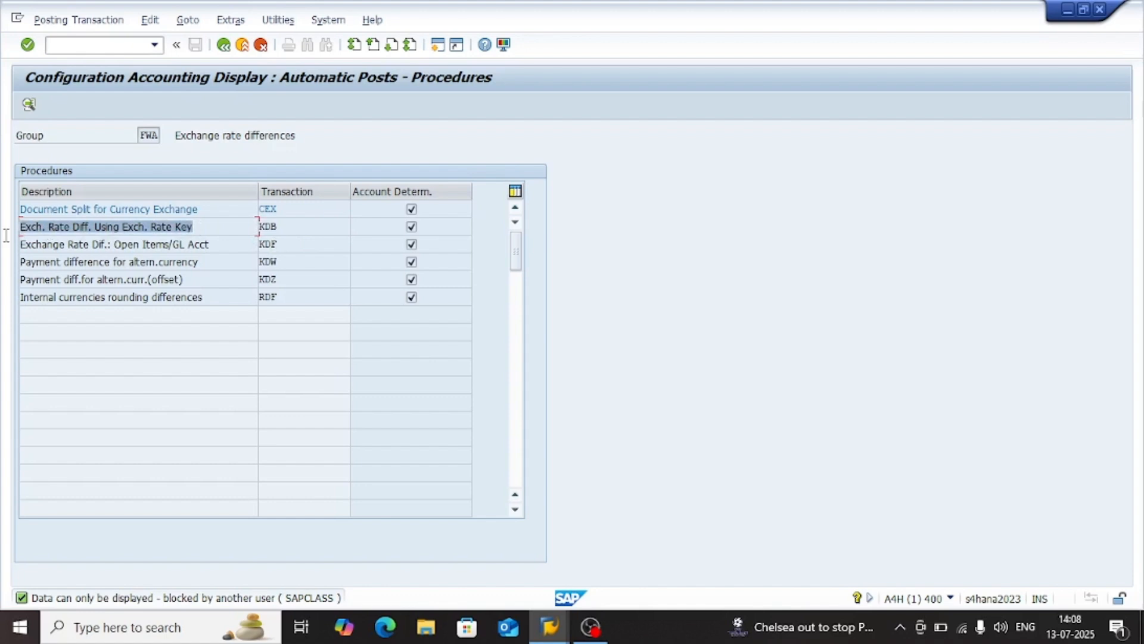
pyautogui.click(244, 229)
pyautogui.click(295, 228)
pyautogui.moveTo(295, 229); pyautogui.dragTo(153, 232)
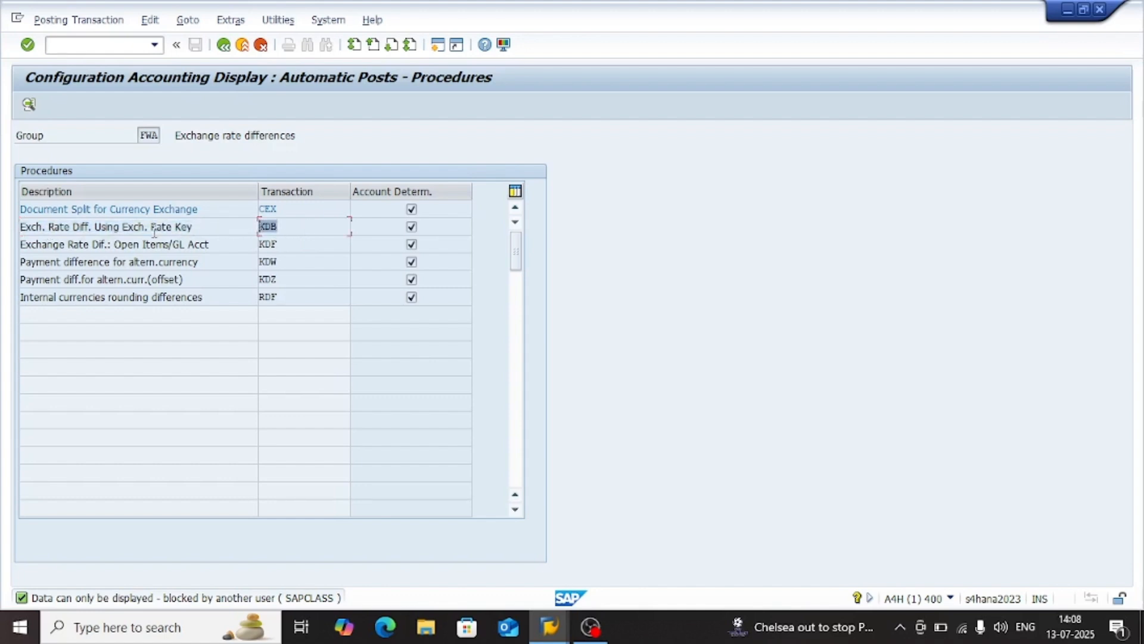
pyautogui.click(213, 232)
pyautogui.hotkey('shift', 'Home')
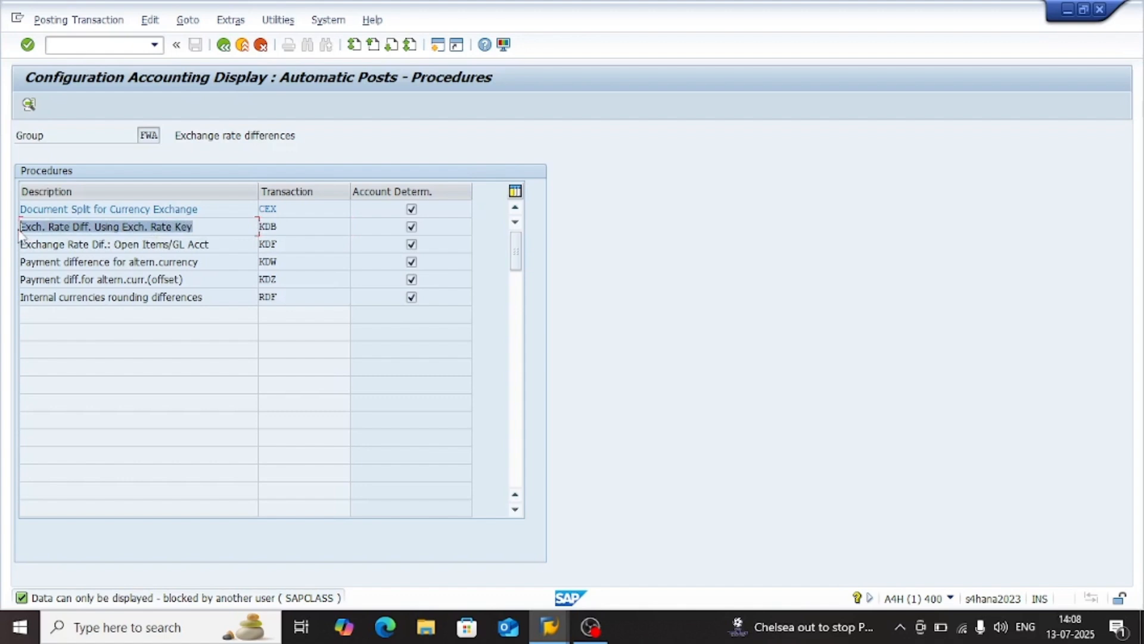
pyautogui.click(231, 228)
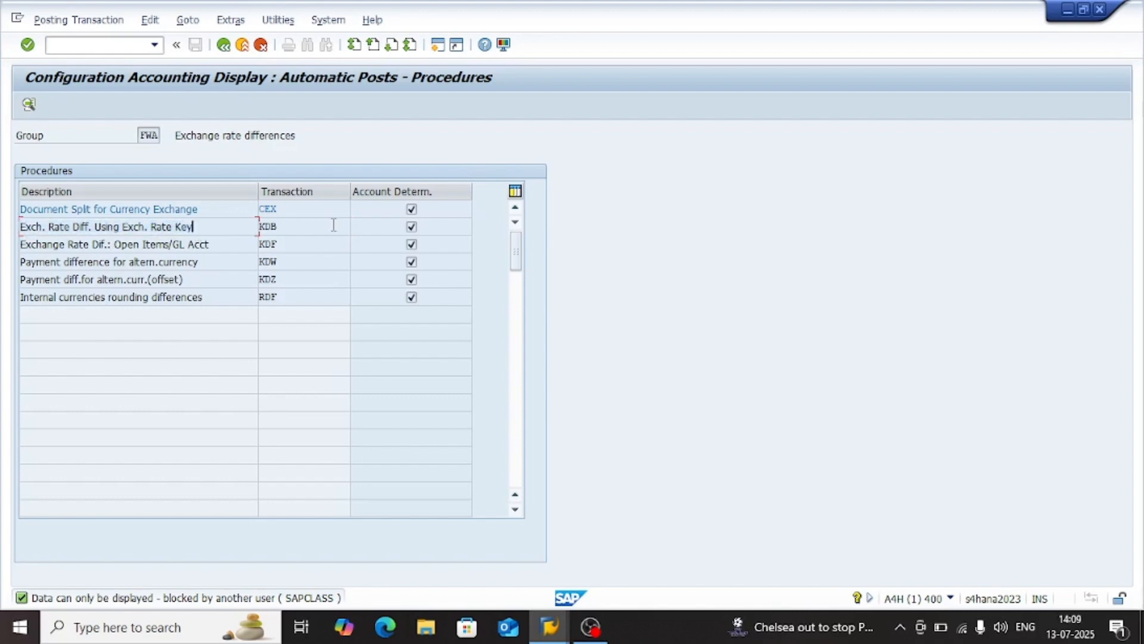
# Open the account assignment of the KDB procedure for chart of accounts SM02
pyautogui.moveTo(311, 228); pyautogui.dragTo(241, 233)
pyautogui.doubleClick(240, 229)
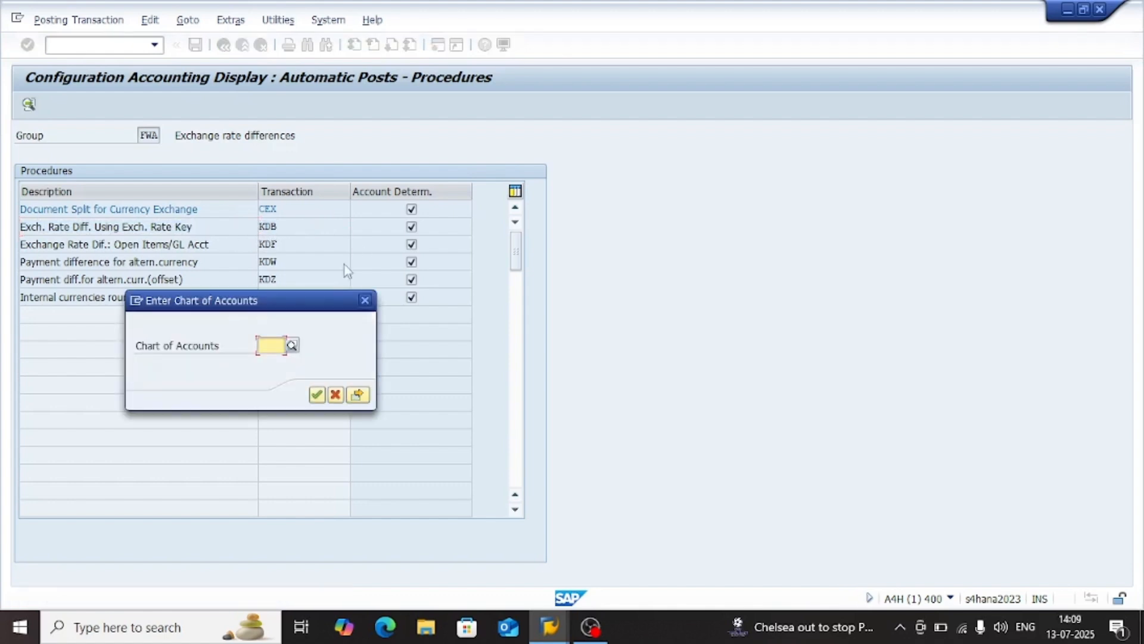
pyautogui.write('SM02')
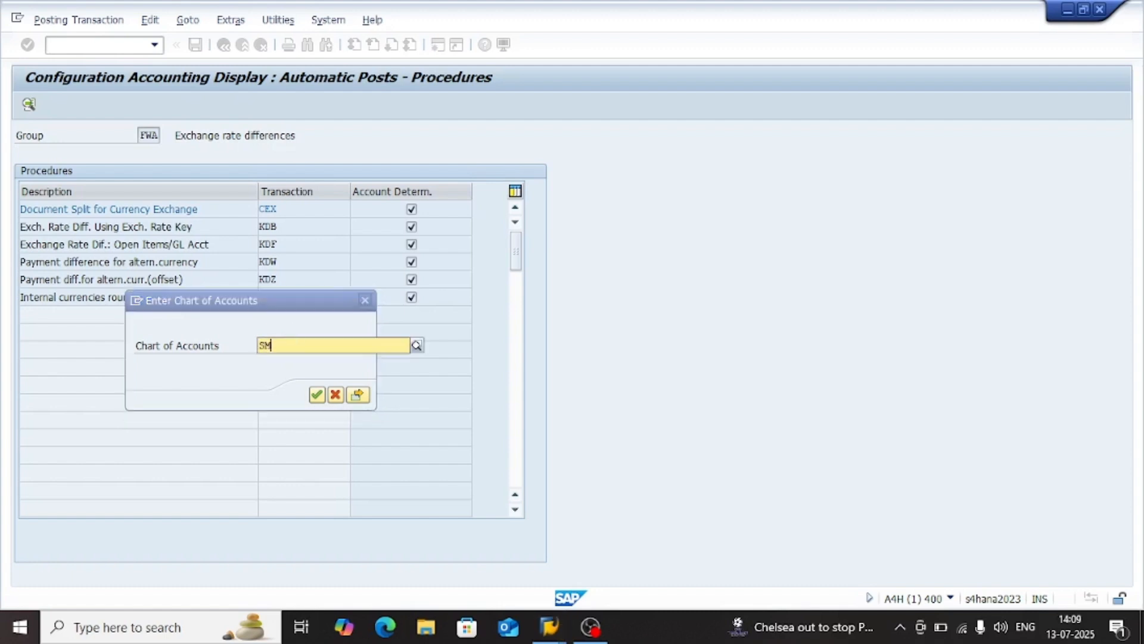
pyautogui.press('Return')
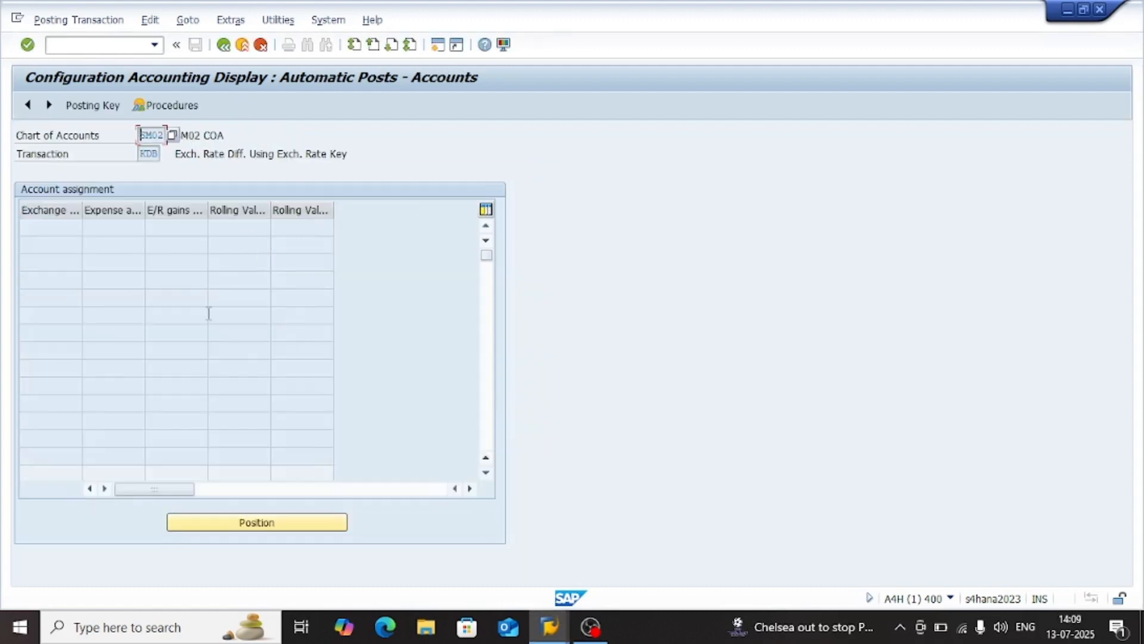
# Try to switch the KDB account assignment table from display to change mode
pyautogui.click(48, 229)
pyautogui.click(49, 246)
pyautogui.click(66, 227)
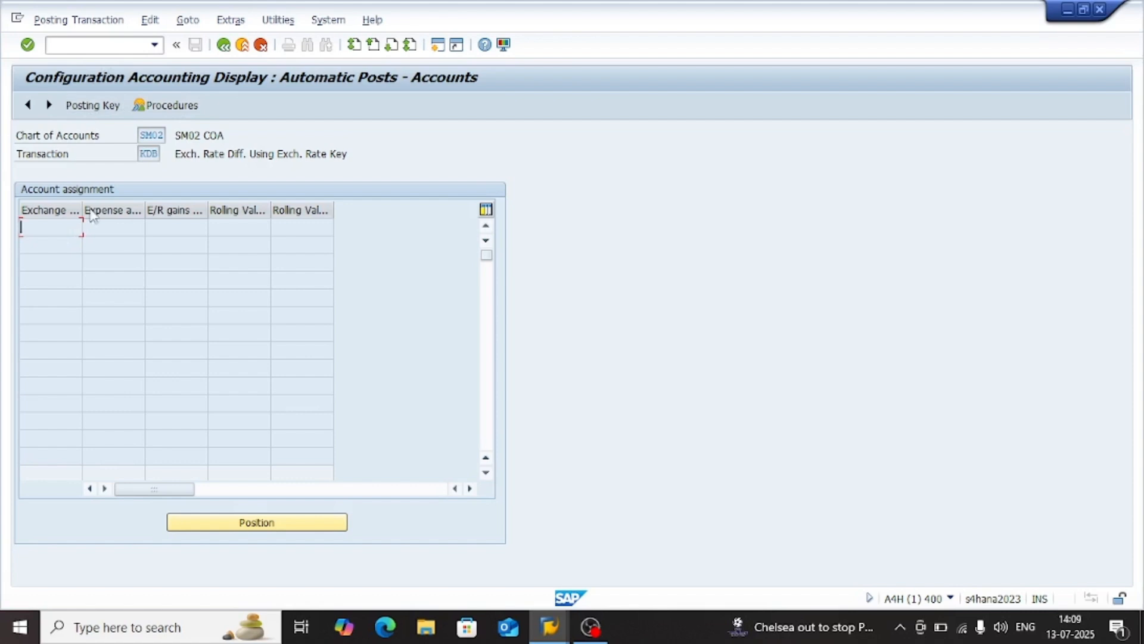
pyautogui.click(79, 23)
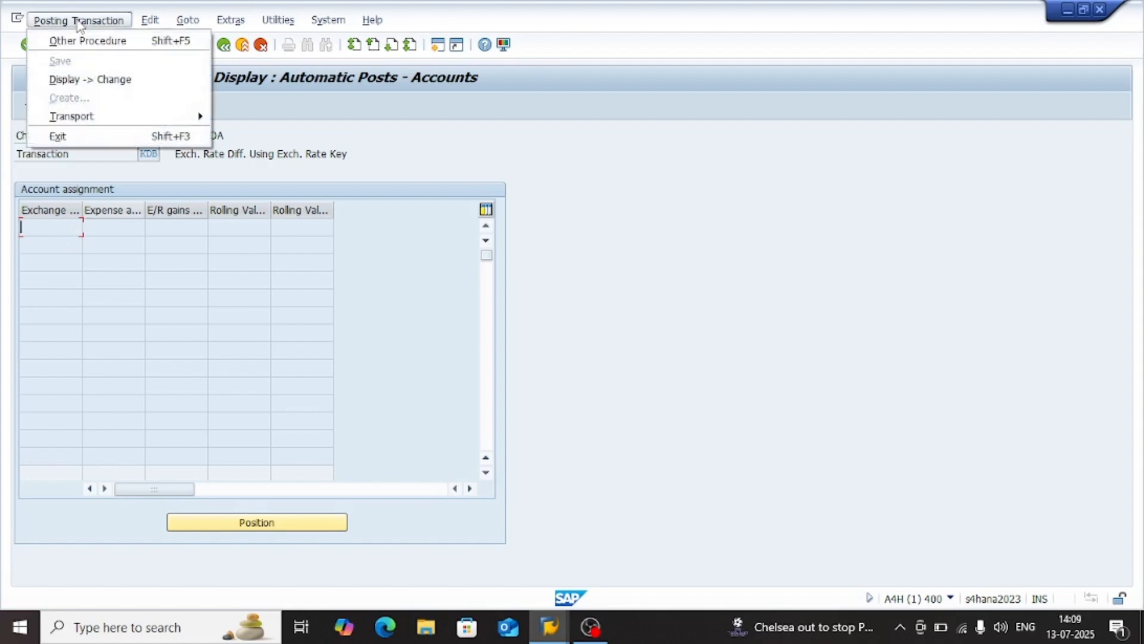
pyautogui.click(84, 77)
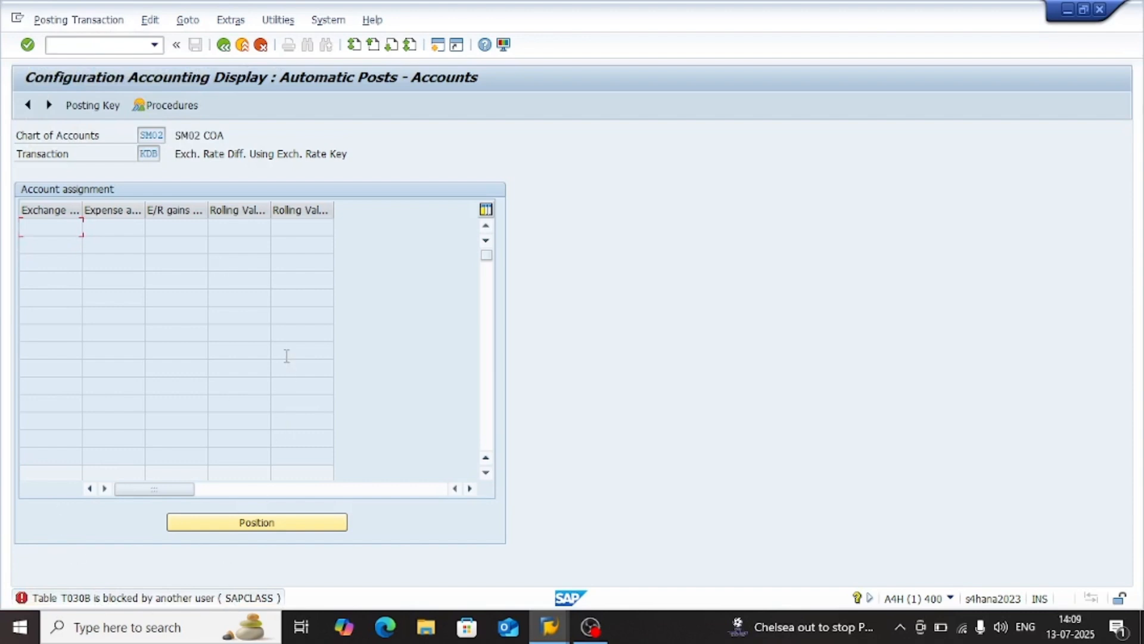
# Reopen KDB from the procedures list and examine its exchange rate difference key, expense, gains and rolling valuation account columns
pyautogui.click(224, 45)
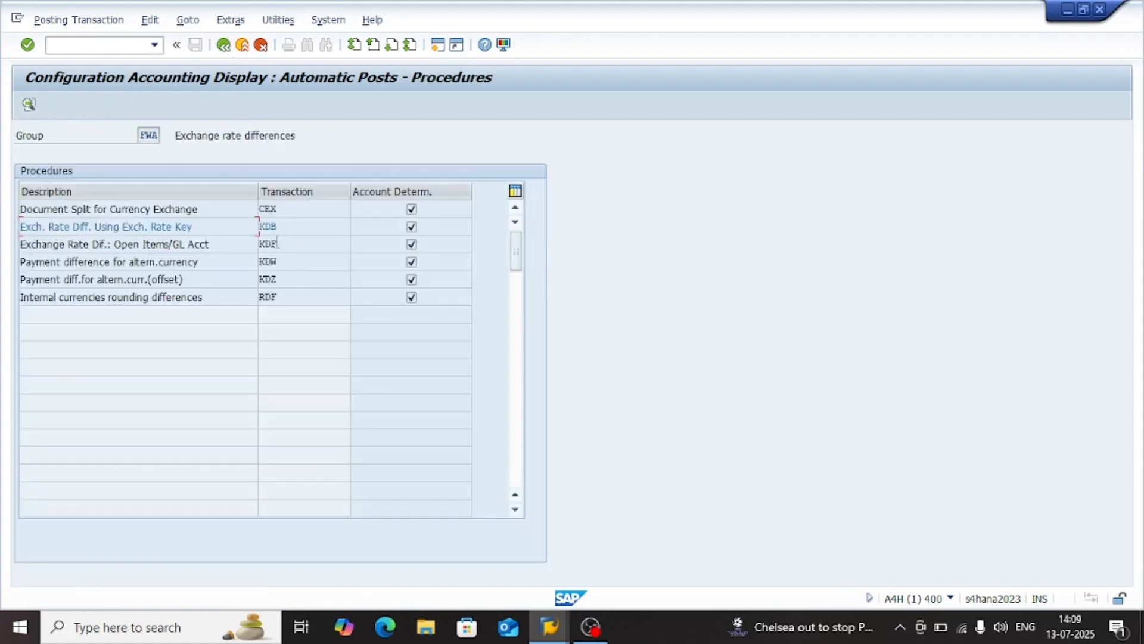
pyautogui.doubleClick(203, 226)
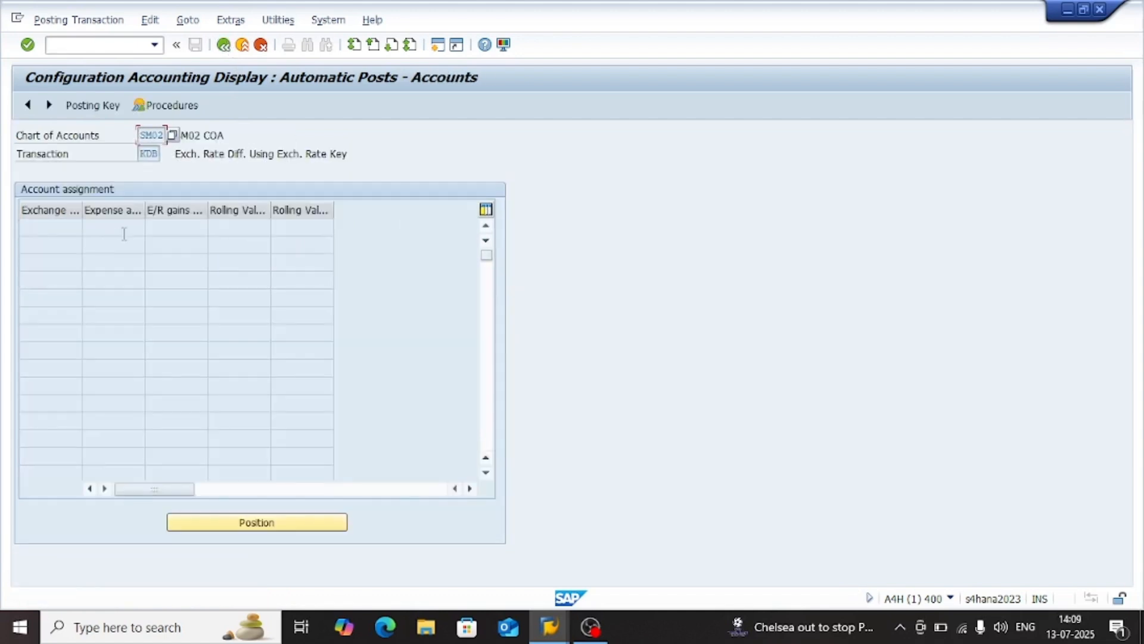
pyautogui.click(56, 224)
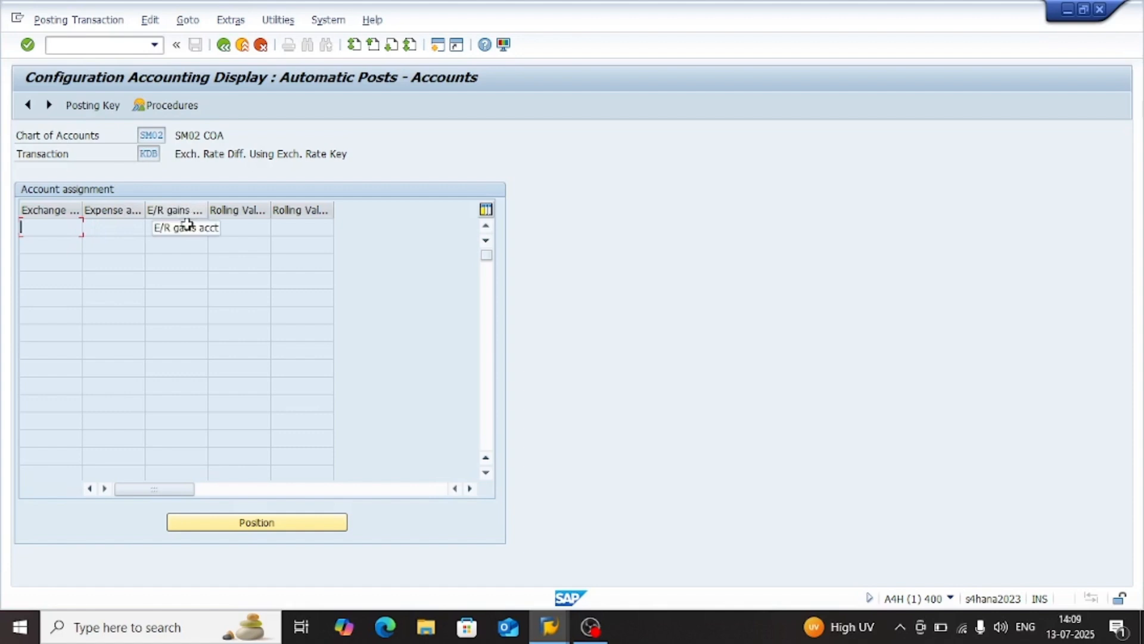
pyautogui.click(250, 226)
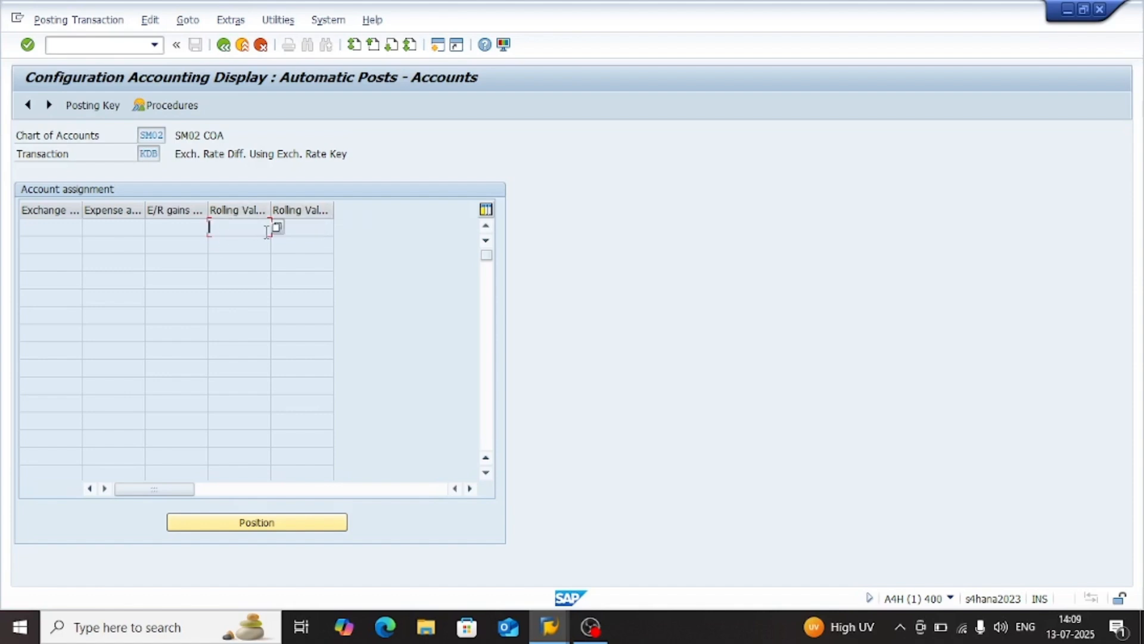
pyautogui.click(166, 223)
pyautogui.click(107, 226)
pyautogui.doubleClick(37, 237)
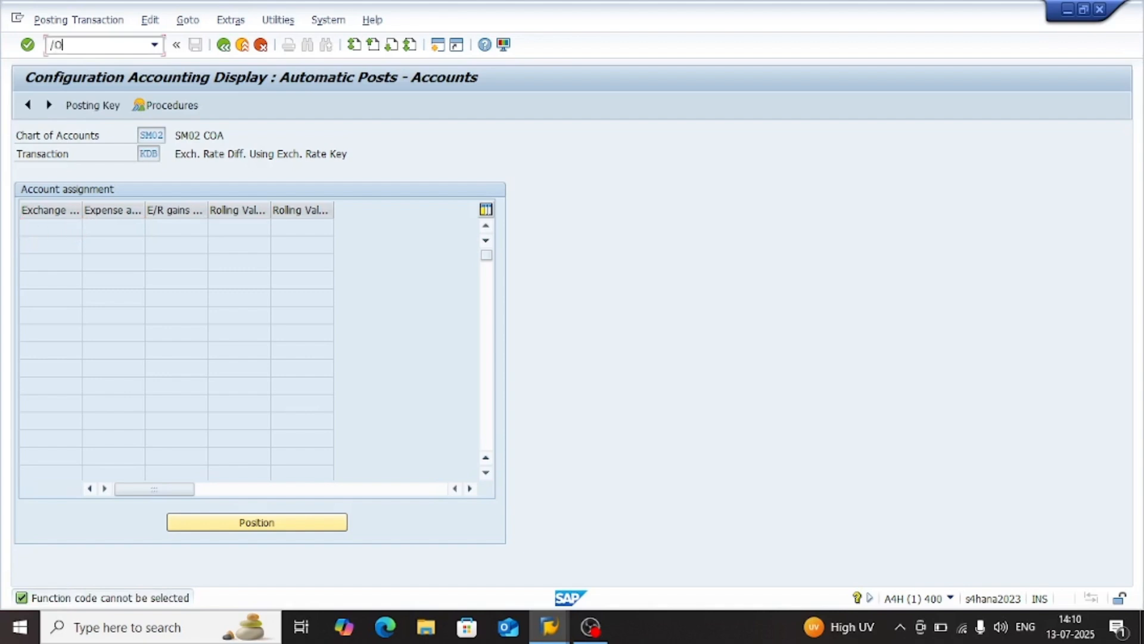
# Open Edit G/L Account Centrally in a new session and expand the Current Liabilities and Expance account folders
pyautogui.write('00')
pyautogui.press('Return')
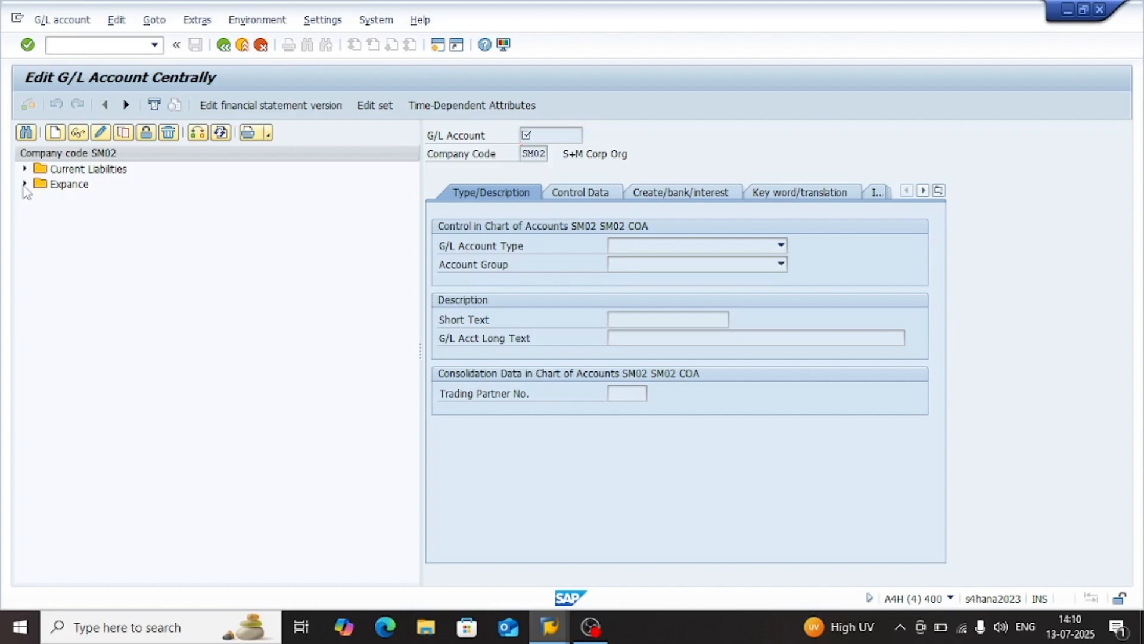
pyautogui.click(24, 184)
pyautogui.click(24, 168)
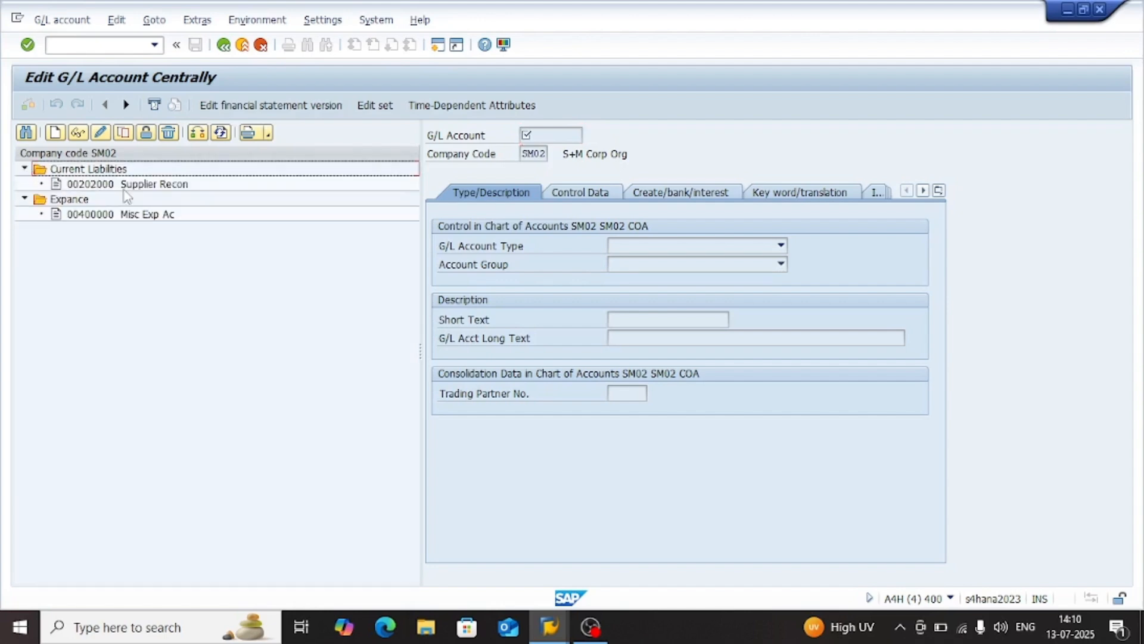
# Display the Supplier Recon and Misc Exp Ac accounts, and examine the control data of Misc Exp Ac
pyautogui.doubleClick(143, 186)
pyautogui.doubleClick(137, 214)
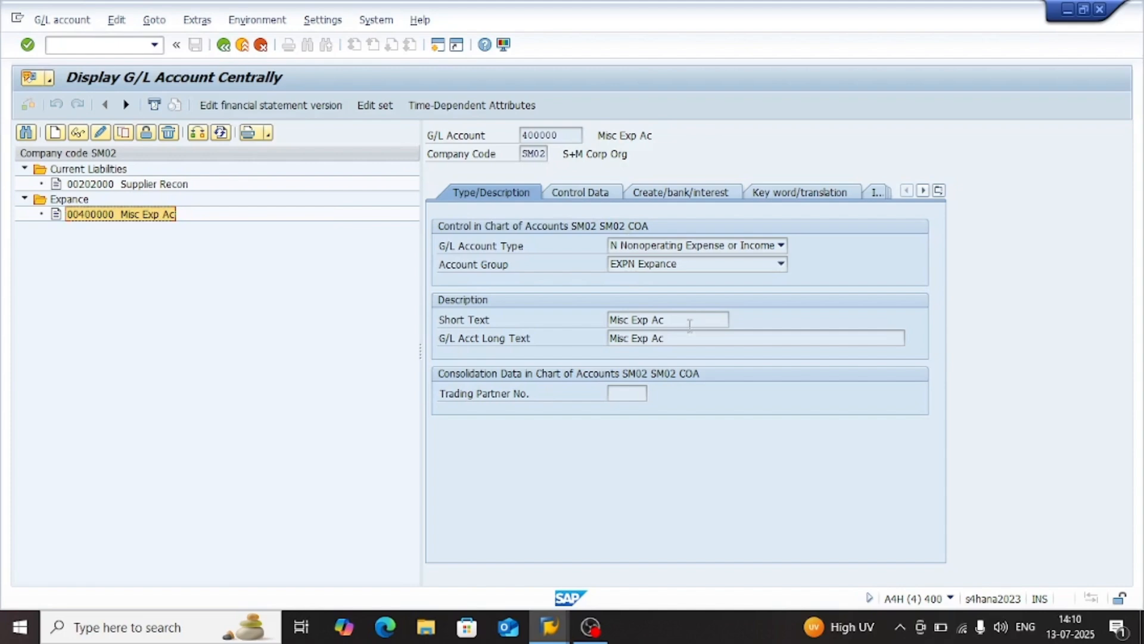
pyautogui.click(595, 199)
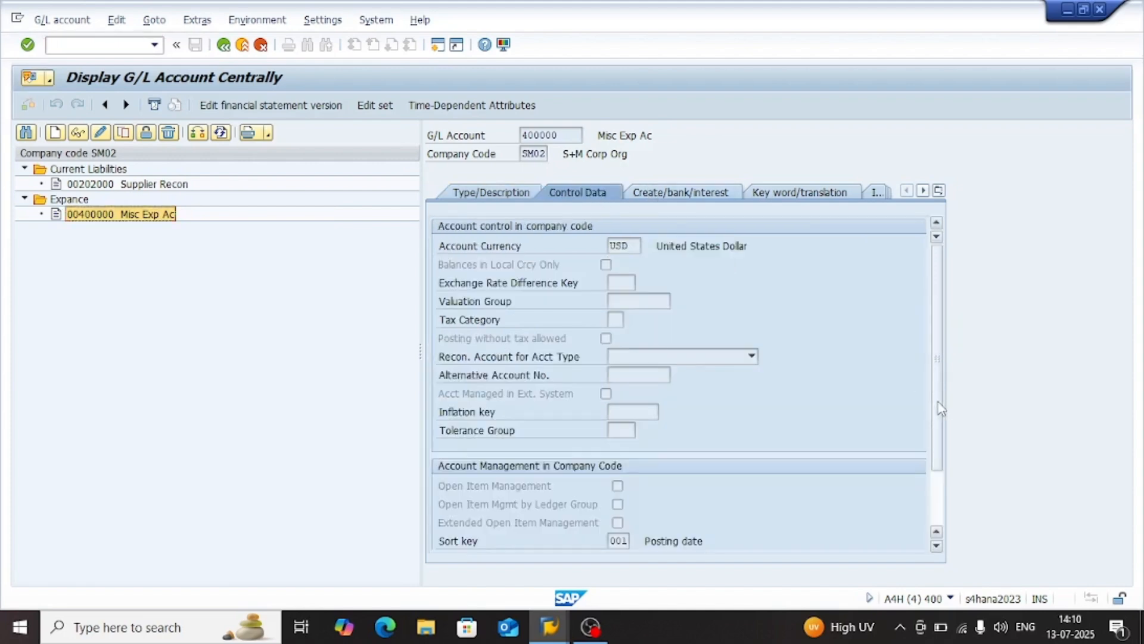
# Examine the open item management and valuation group fields of Misc Exp Ac alongside the KDB account assignment table
pyautogui.scroll(-2, 938, 403)
pyautogui.click(542, 434)
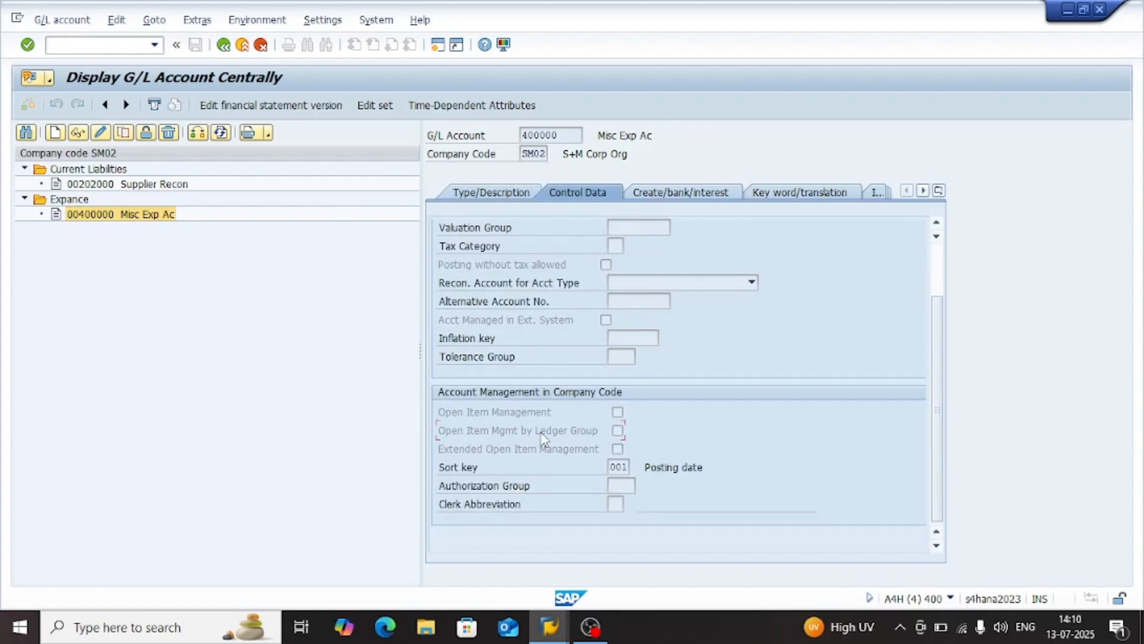
pyautogui.click(554, 411)
pyautogui.click(513, 433)
pyautogui.click(939, 285)
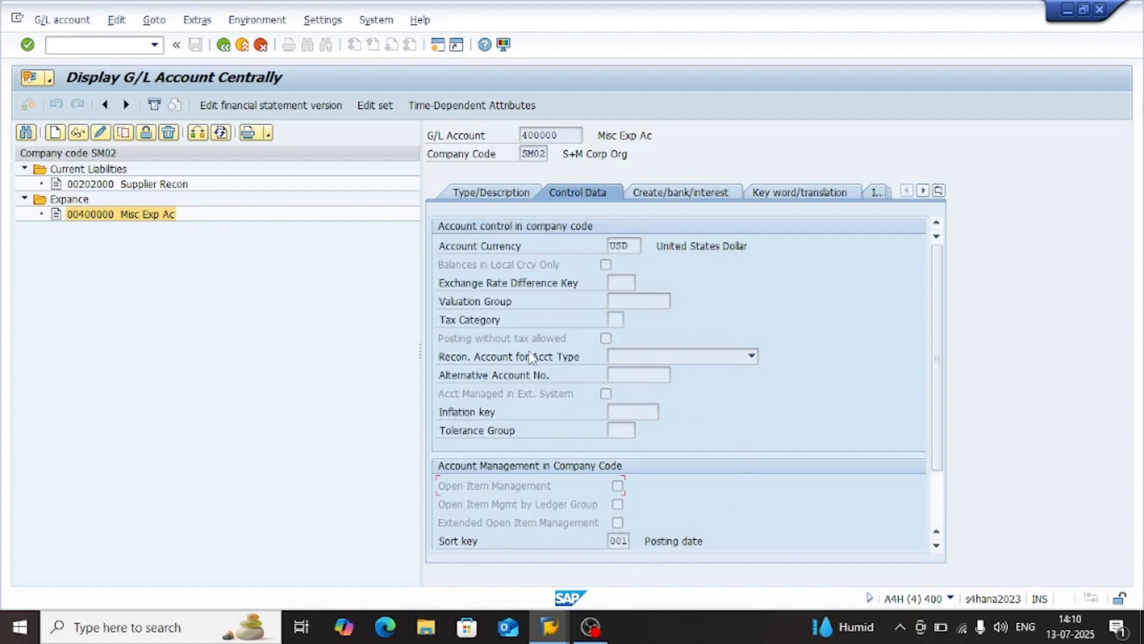
pyautogui.click(639, 299)
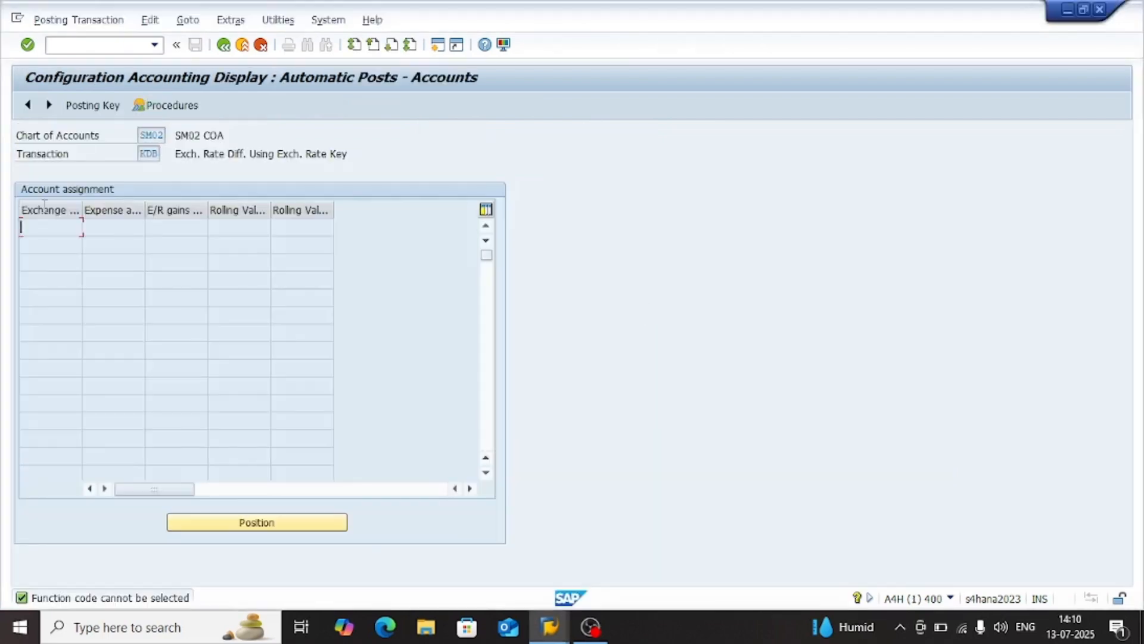
pyautogui.hotkey('alt', 'Tab')
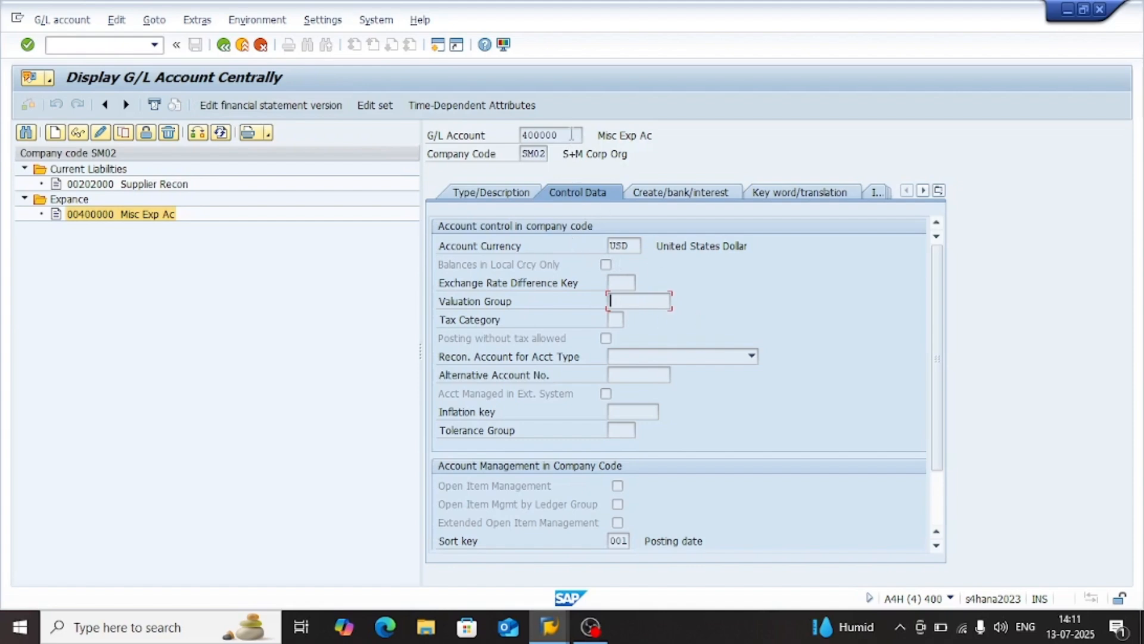
pyautogui.moveTo(563, 137); pyautogui.dragTo(521, 139)
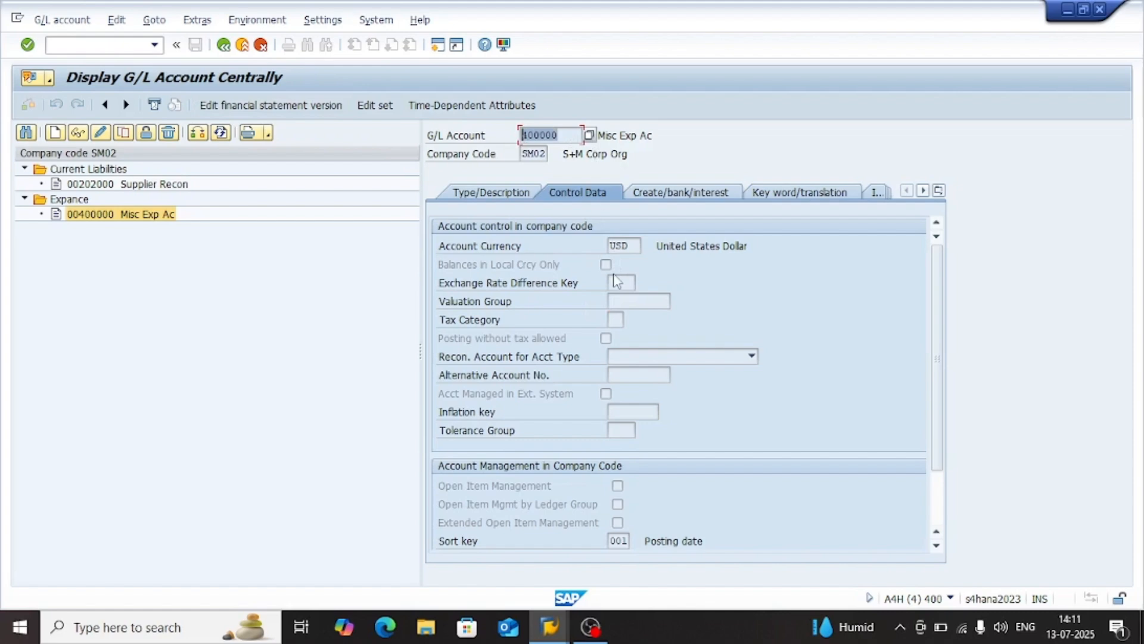
pyautogui.click(650, 308)
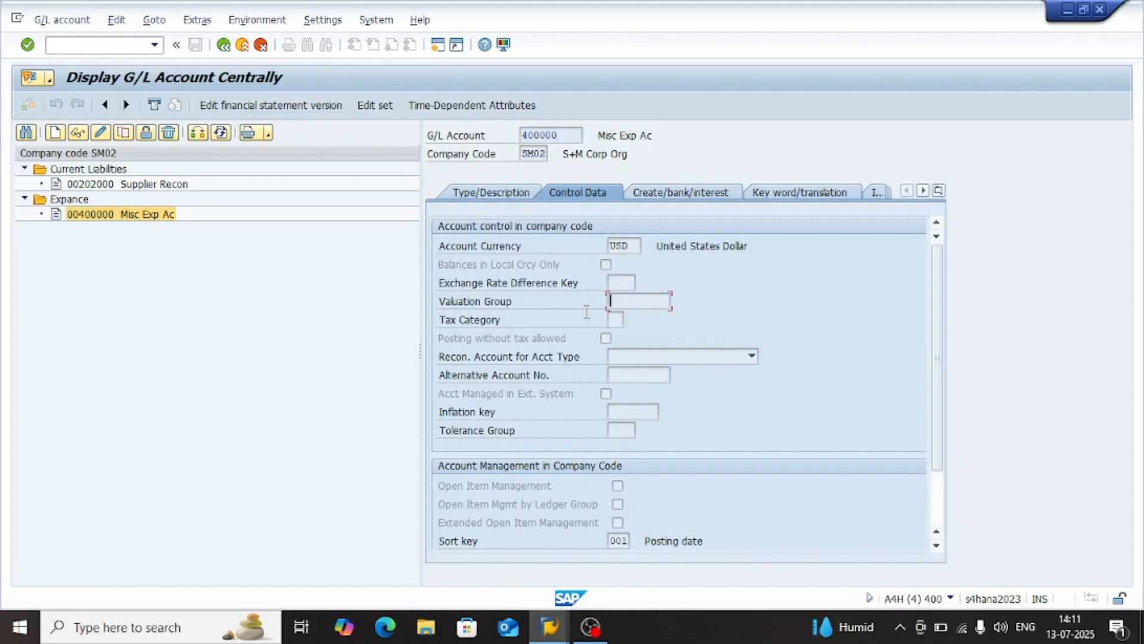
pyautogui.hotkey('alt', 'Tab')
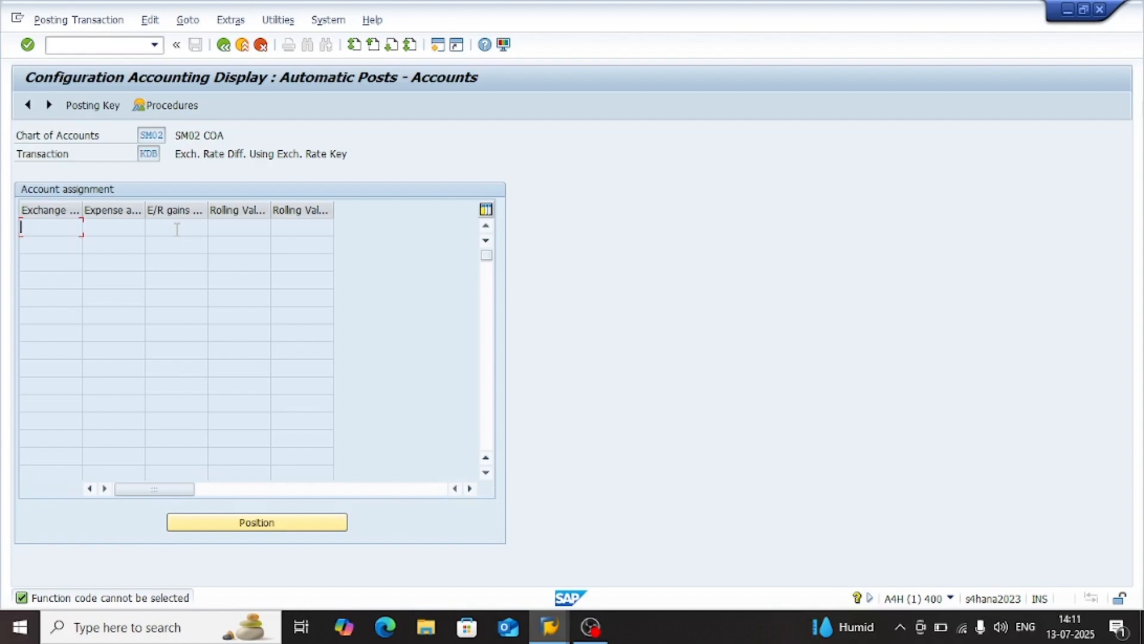
# Return to the exchange rate difference procedures, open KDF (Open Items/GL Acct) for chart of accounts SM02, and switch it to change mode
pyautogui.click(223, 45)
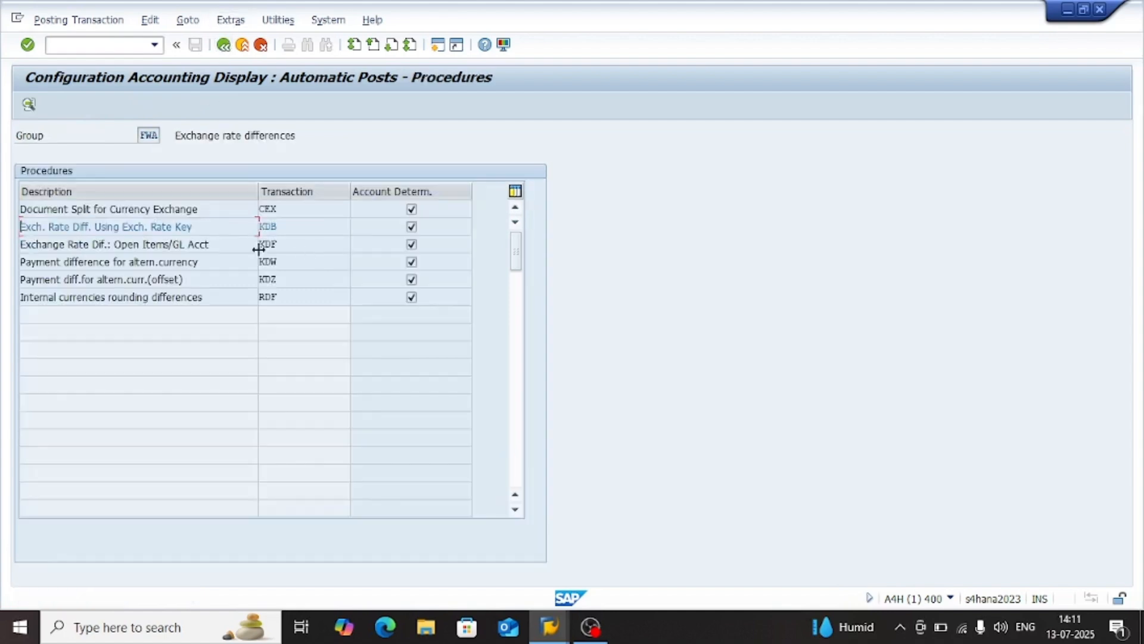
pyautogui.click(301, 224)
pyautogui.moveTo(119, 245); pyautogui.dragTo(235, 250)
pyautogui.click(297, 247)
pyautogui.click(211, 243)
pyautogui.moveTo(211, 243); pyautogui.dragTo(121, 243)
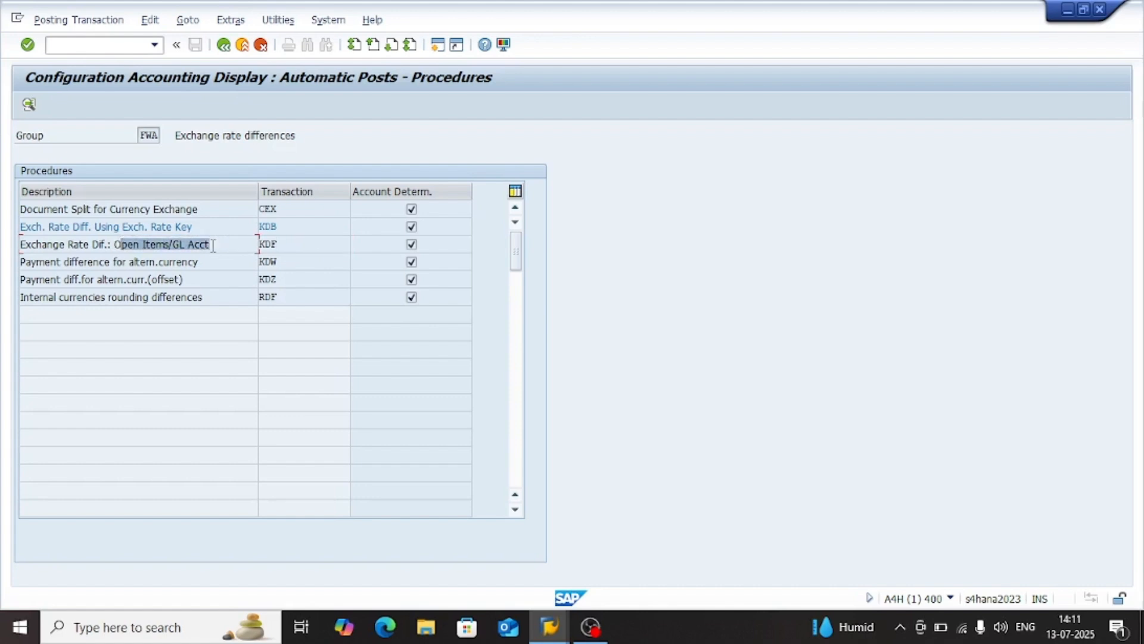
pyautogui.doubleClick(235, 248)
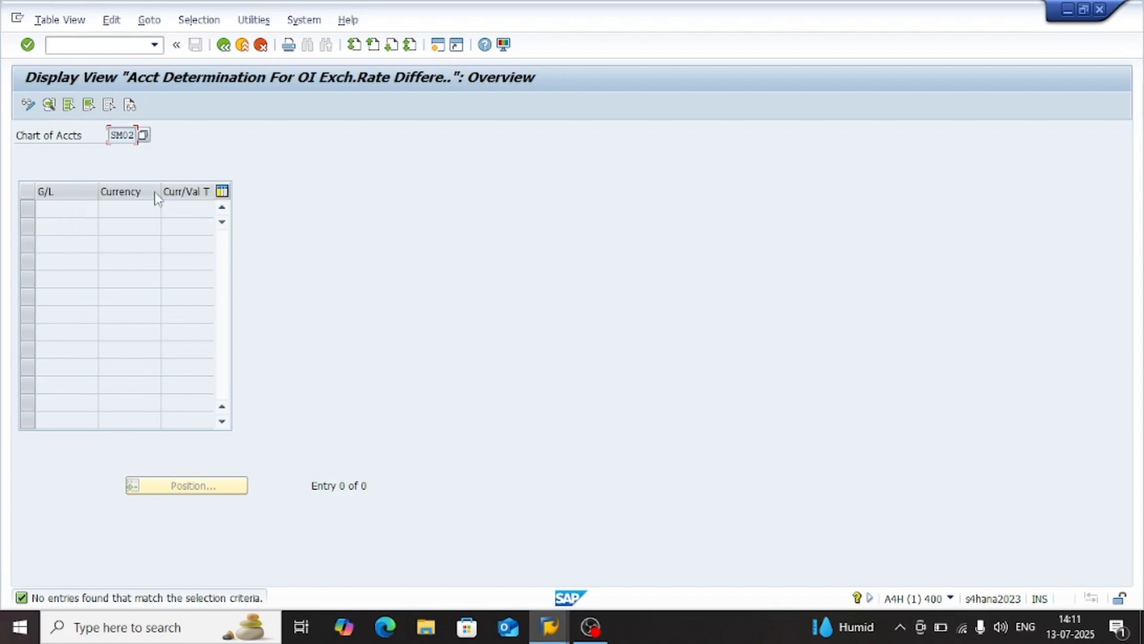
pyautogui.click(28, 106)
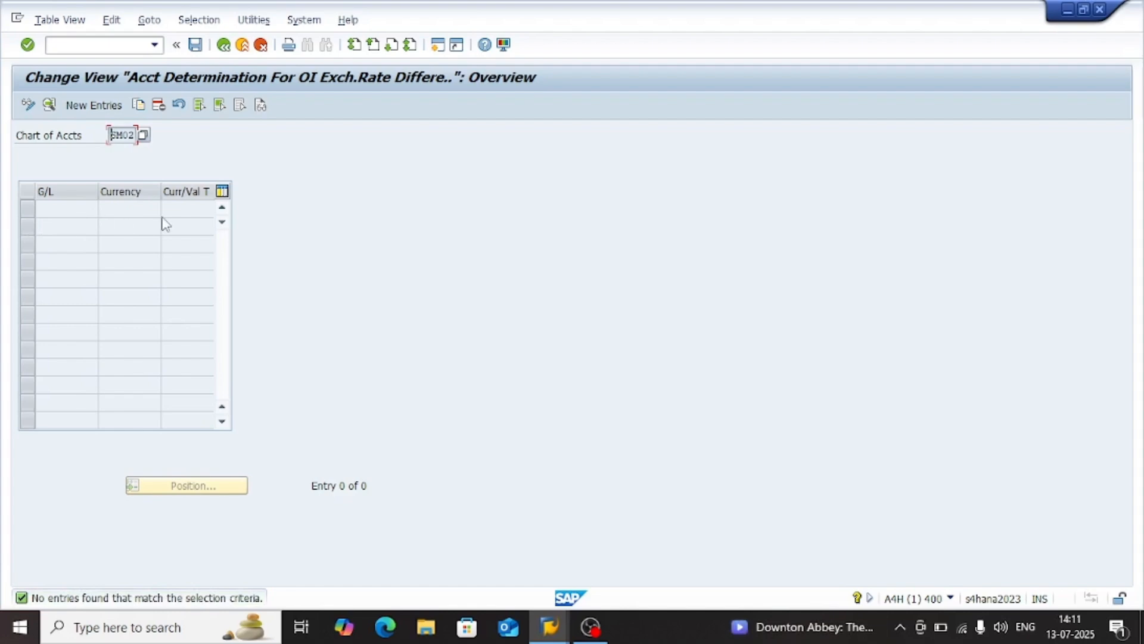
# Display the Supplier Recon account in the G/L account session and copy its G/L account number
pyautogui.hotkey('alt', 'Tab')
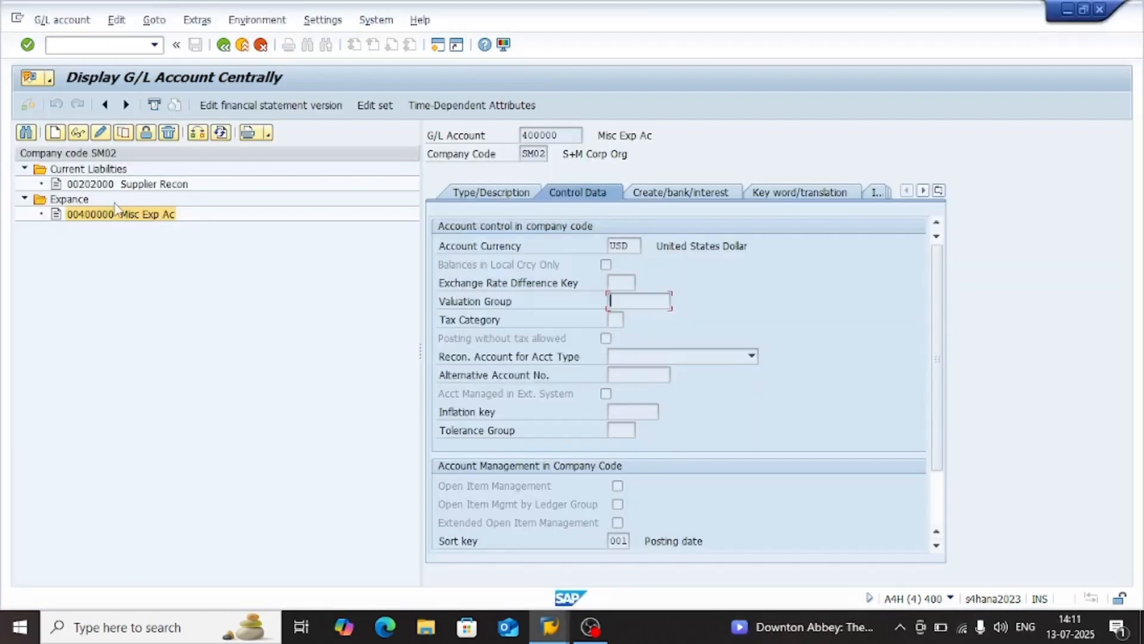
pyautogui.click(157, 186)
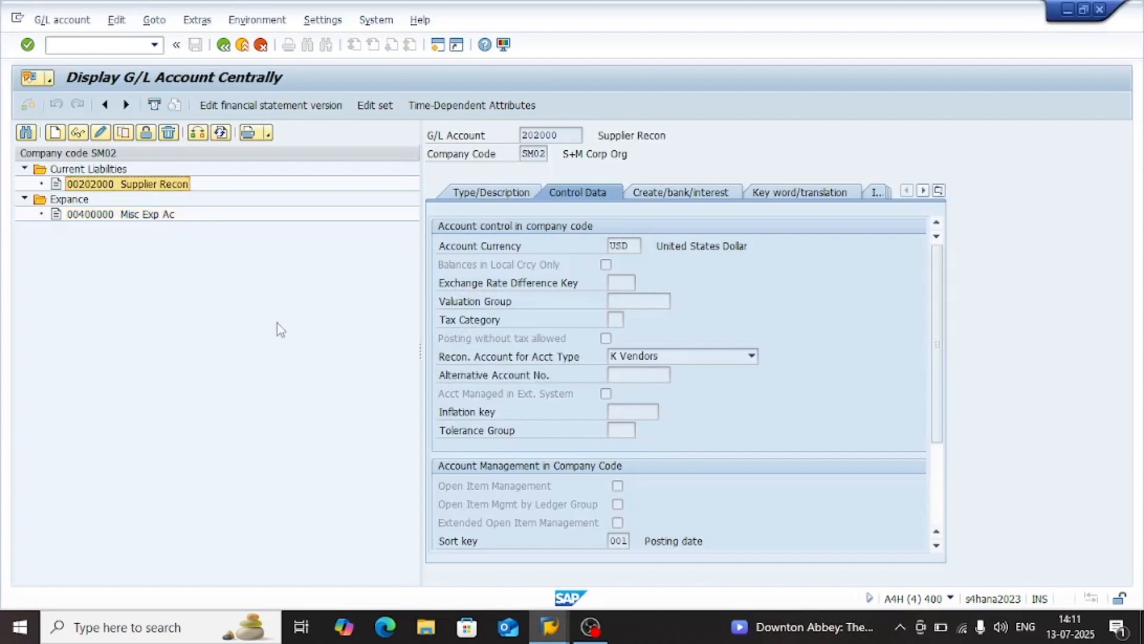
pyautogui.click(610, 301)
pyautogui.moveTo(568, 136); pyautogui.dragTo(508, 136)
pyautogui.hotkey('ctrl', 'c')
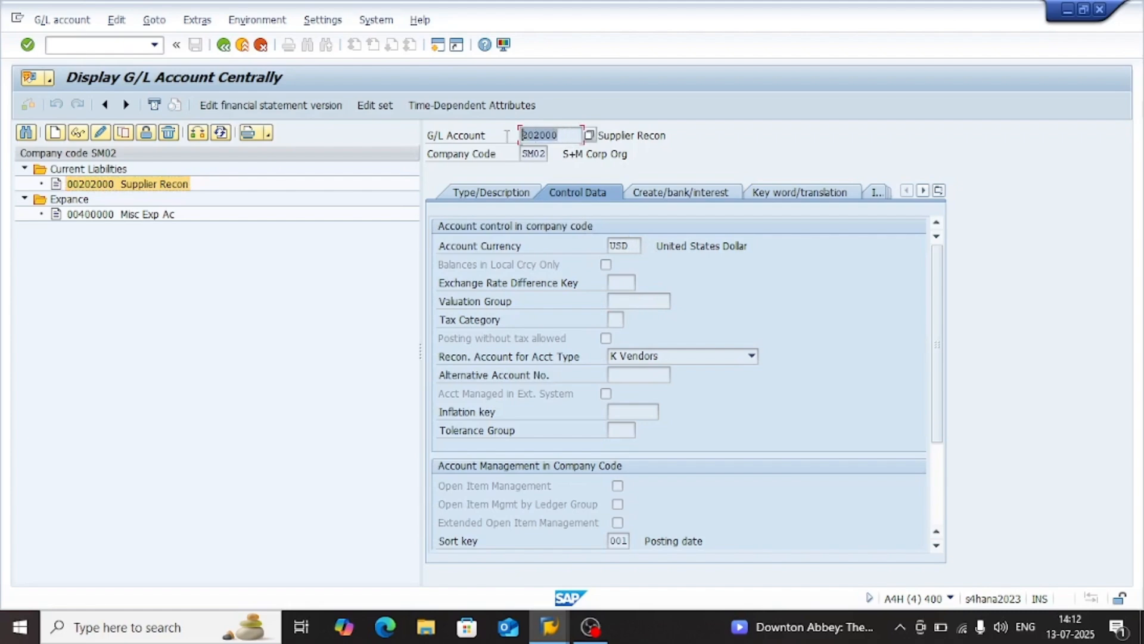
pyautogui.hotkey('alt', 'Tab')
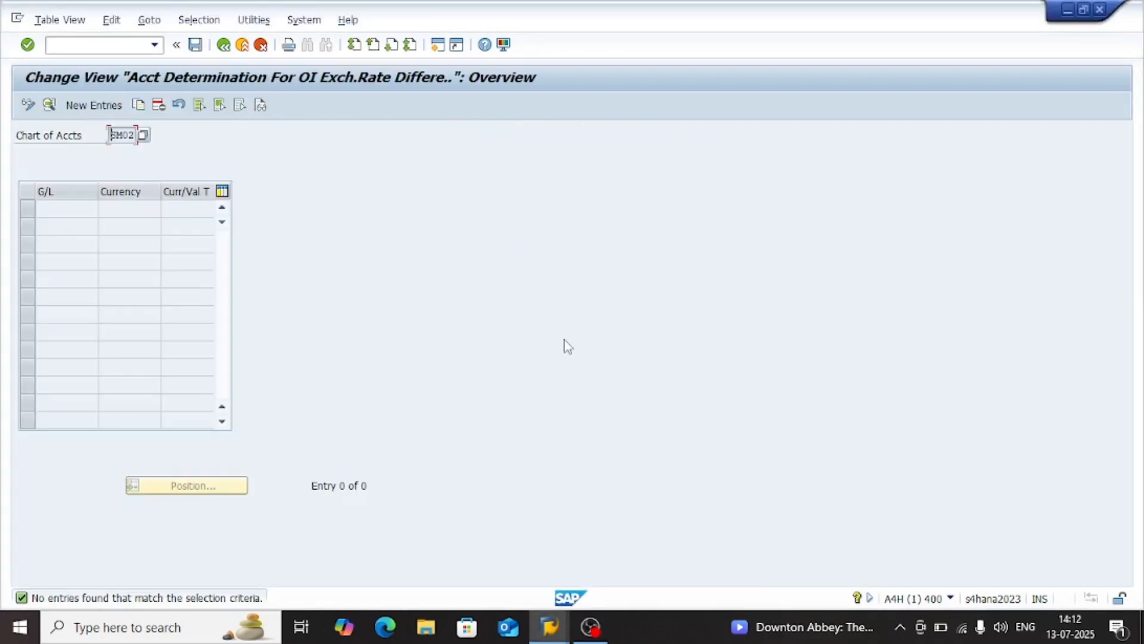
# Open Enqueue Administration in a new session, clear the user name filter, and return to the KDF account determination
pyautogui.hotkey('ctrl', '/')
pyautogui.write('/O')
pyautogui.write('SM13')
pyautogui.press('Return')
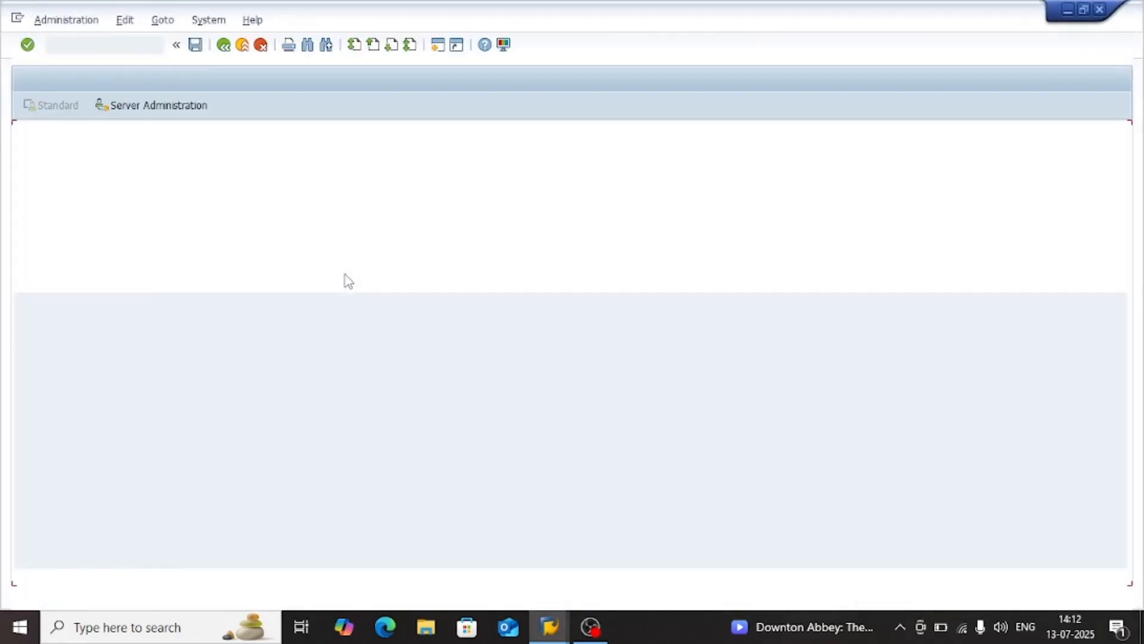
pyautogui.press('Tab')
pyautogui.press('BackSpace')
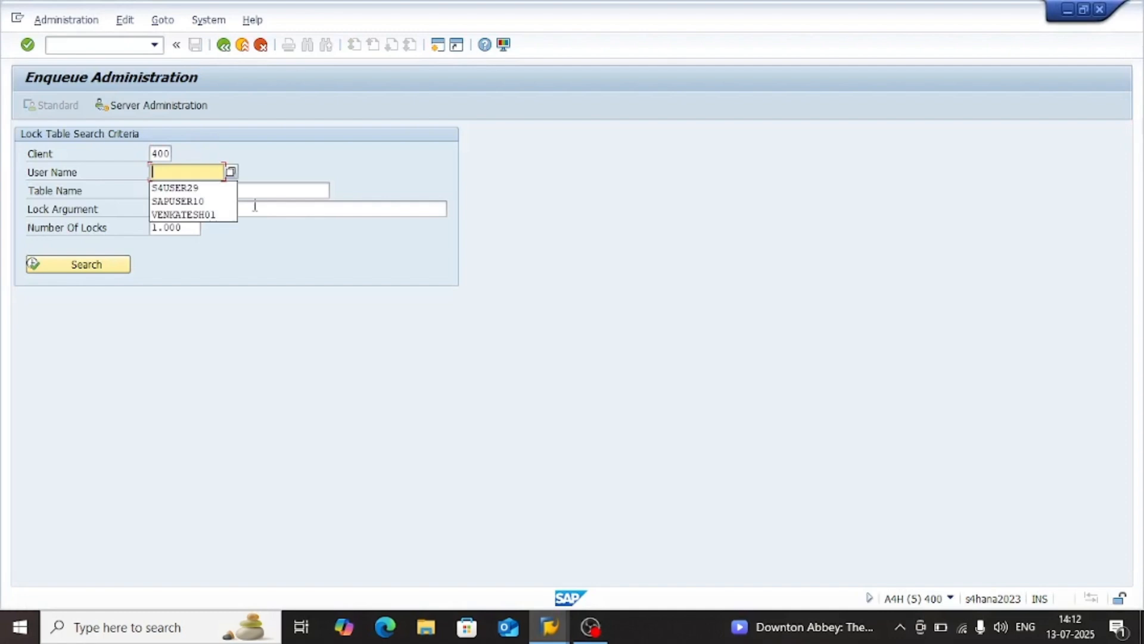
pyautogui.hotkey('alt', 'Tab')
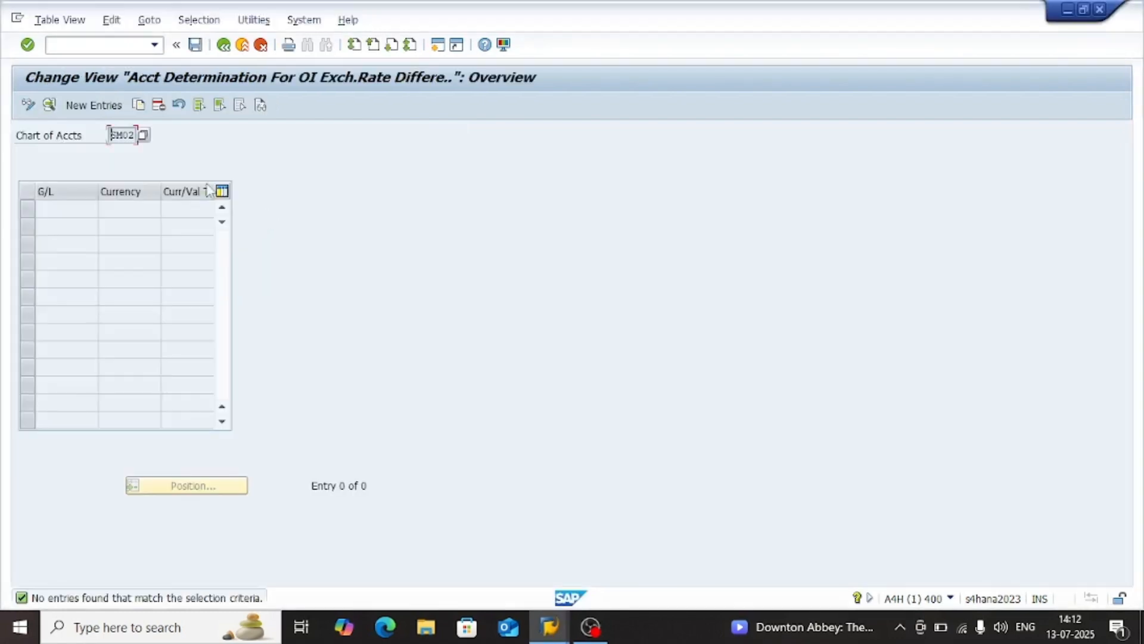
# Create a new KDF account determination entry with G/L account 202000, copied from the Supplier Recon display
pyautogui.click(94, 105)
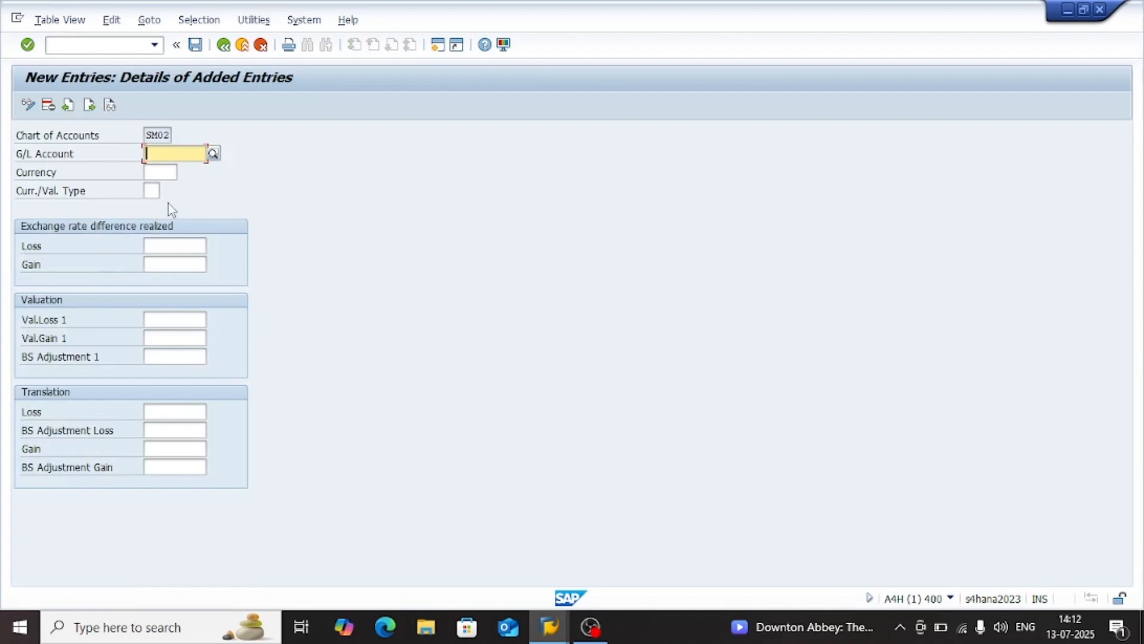
pyautogui.hotkey('alt', 'Tab')
pyautogui.hotkey('alt', 'Tab')
pyautogui.hotkey('alt', 'Tab')
pyautogui.hotkey('alt', 'Tab')
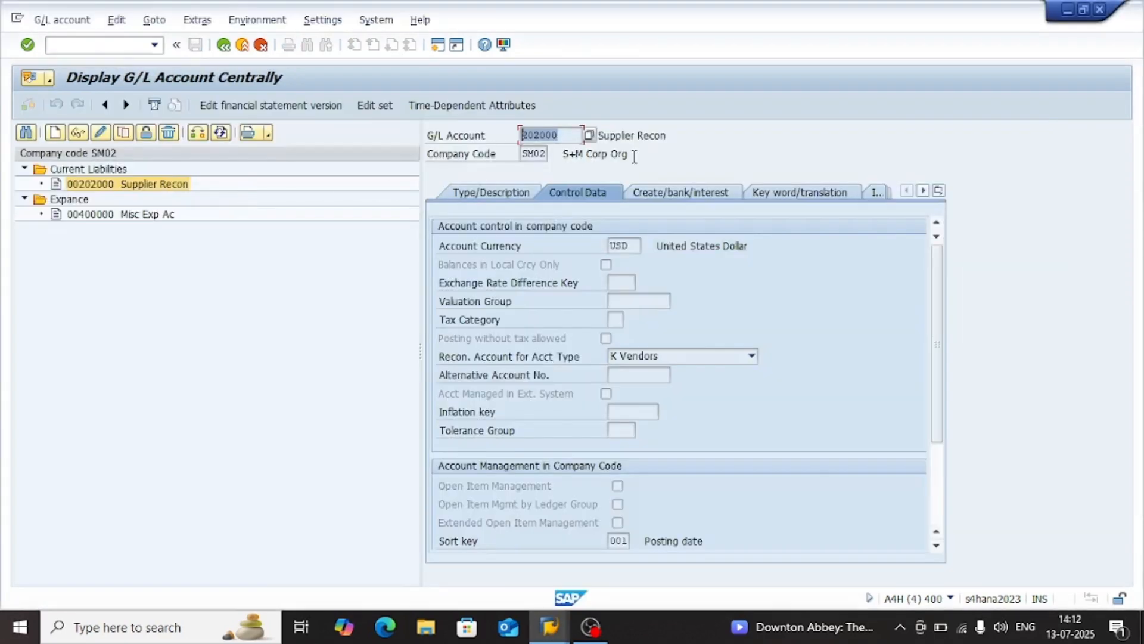
pyautogui.hotkey('alt', 'Tab')
pyautogui.hotkey('ctrl', 'v')
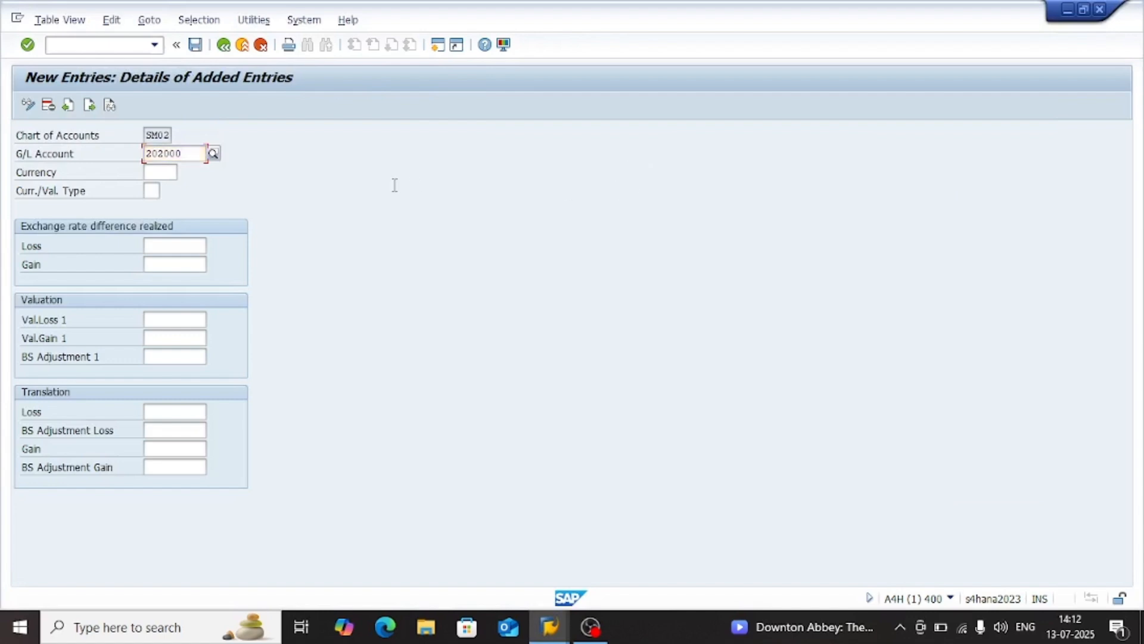
# Leave currency and valuation type blank, and examine the realized loss and gain and valuation account fields of the new entry
pyautogui.press('Tab')
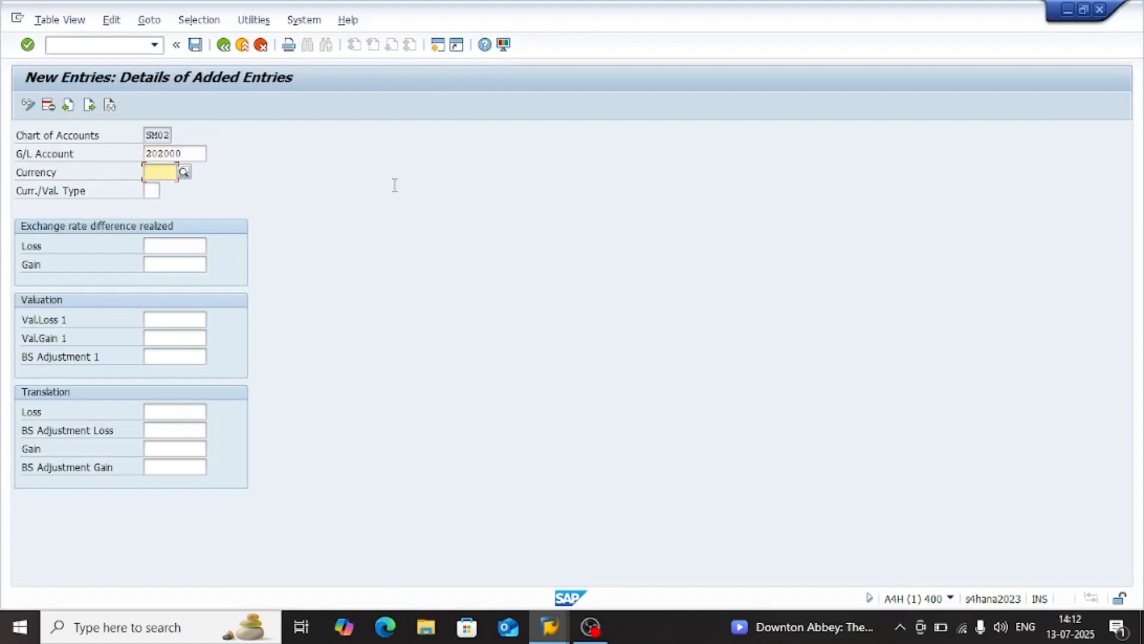
pyautogui.press('Tab')
pyautogui.press('Tab')
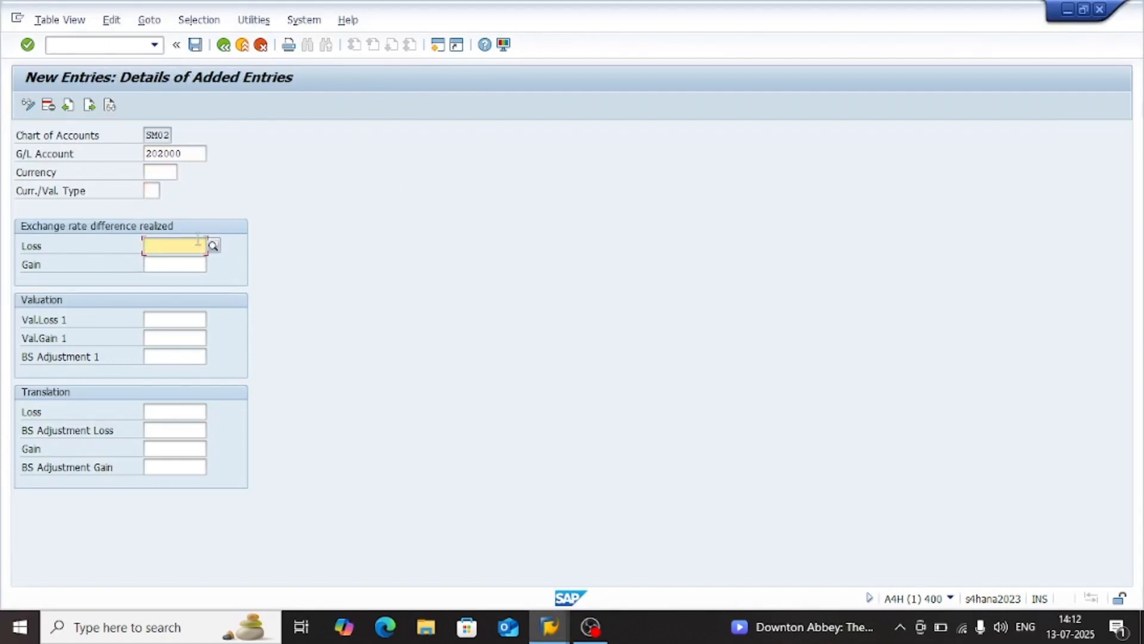
pyautogui.click(179, 262)
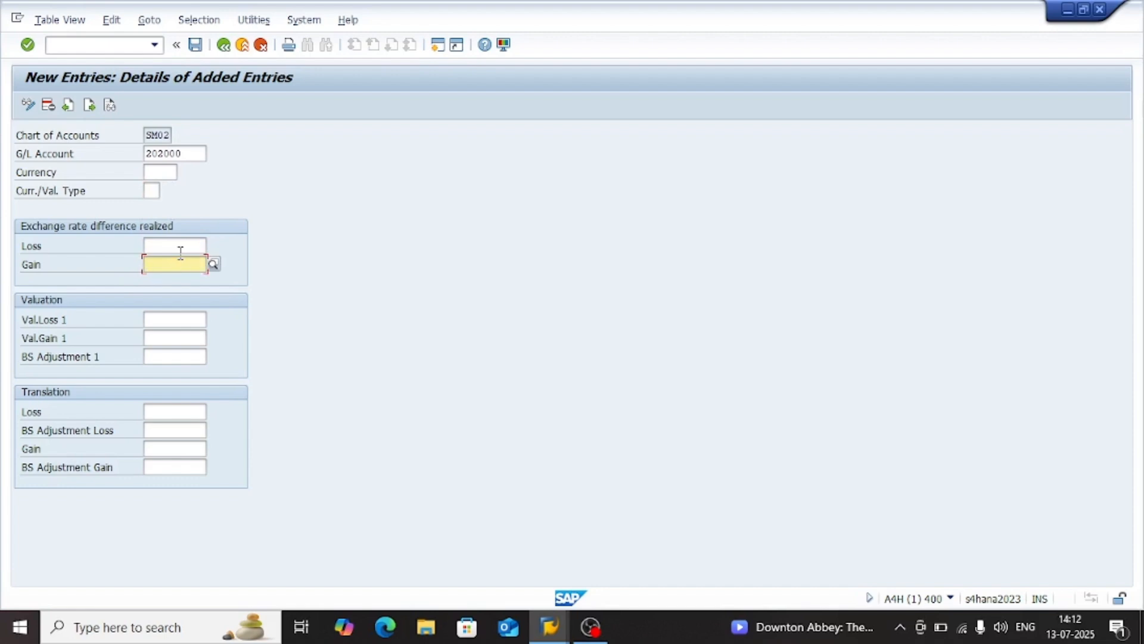
pyautogui.click(180, 249)
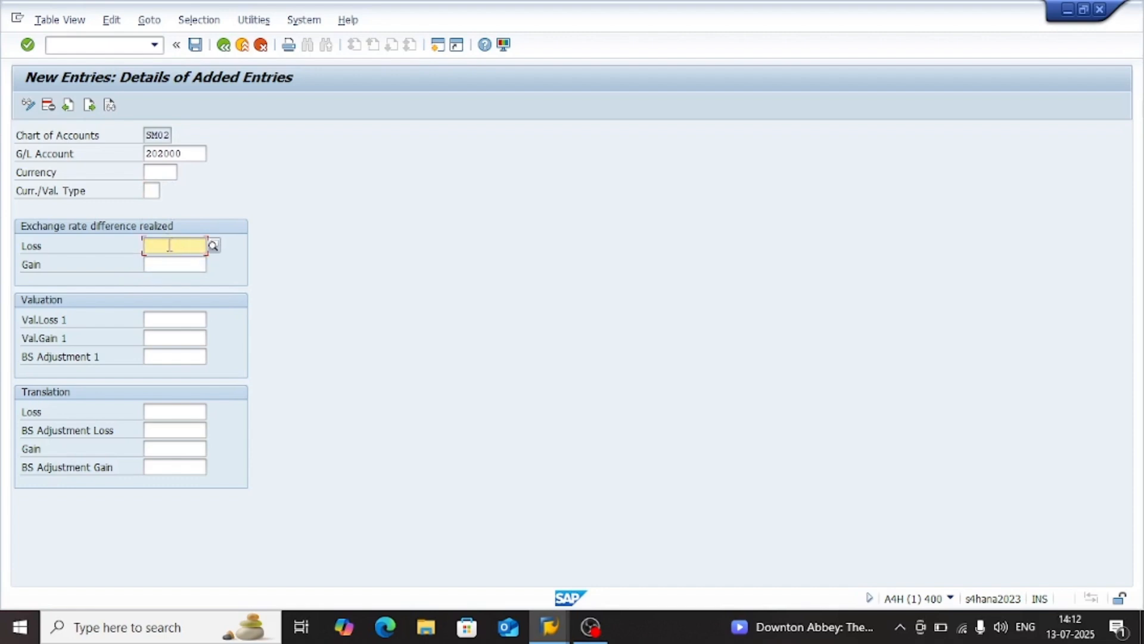
pyautogui.click(173, 320)
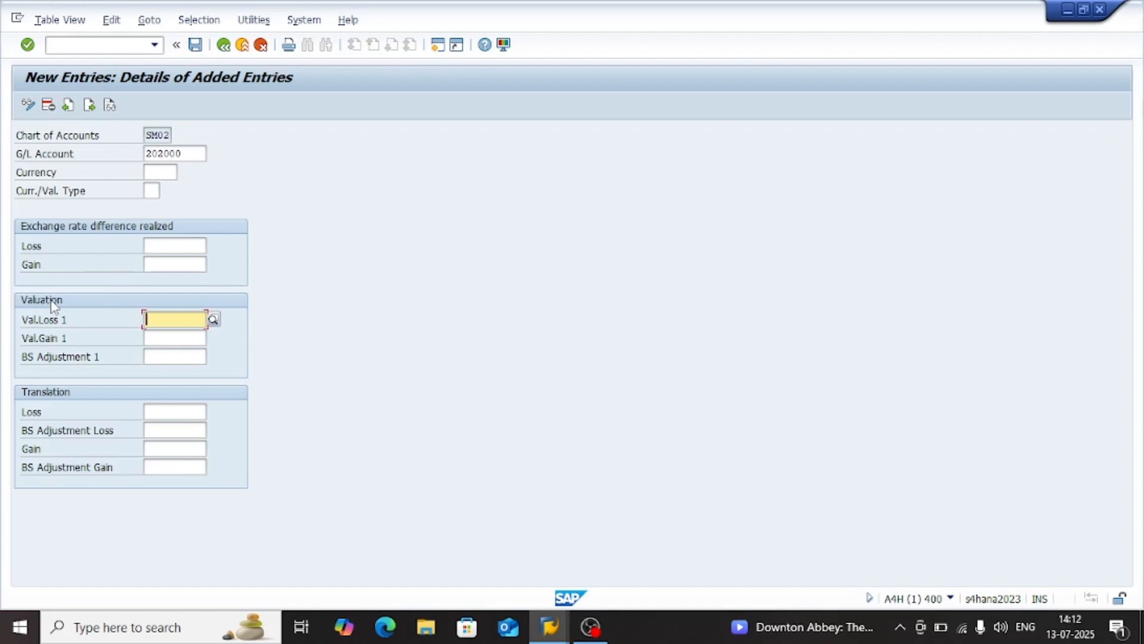
pyautogui.click(175, 338)
pyautogui.click(181, 355)
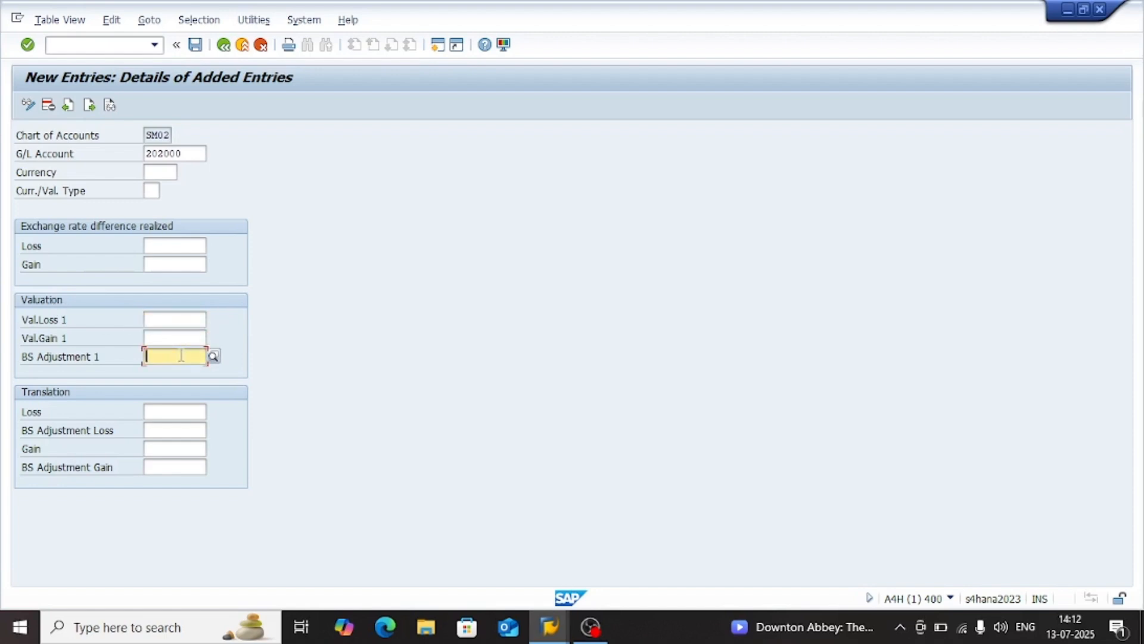
# Compare the realized exchange rate loss and gain fields with the valuation loss, gain and balance sheet adjustment fields
pyautogui.click(179, 253)
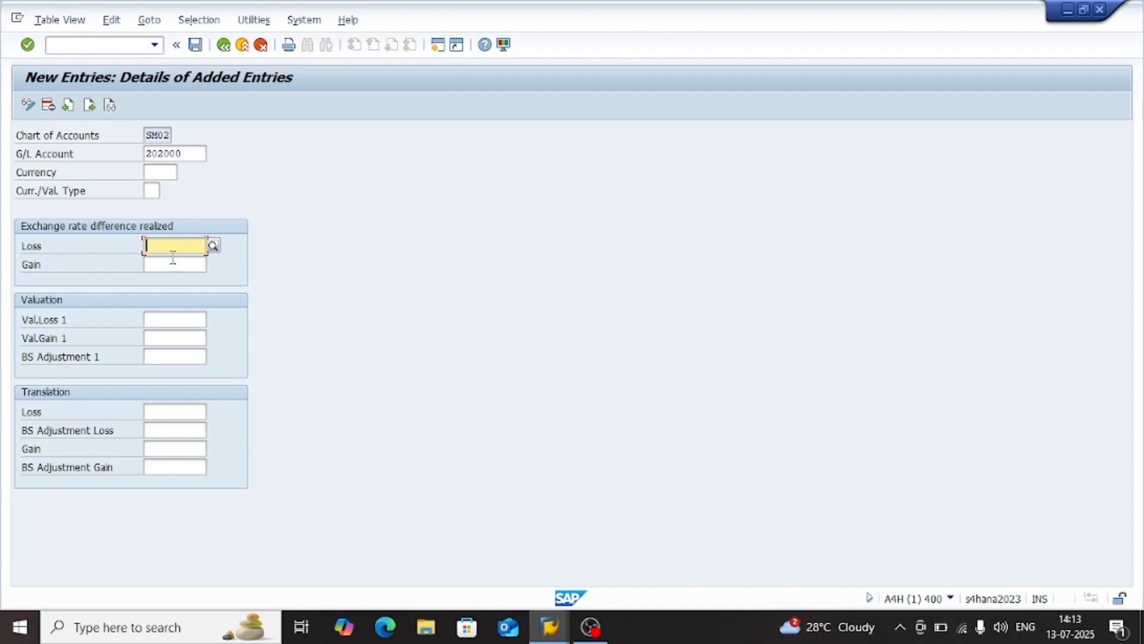
pyautogui.click(172, 262)
pyautogui.click(167, 244)
pyautogui.click(165, 261)
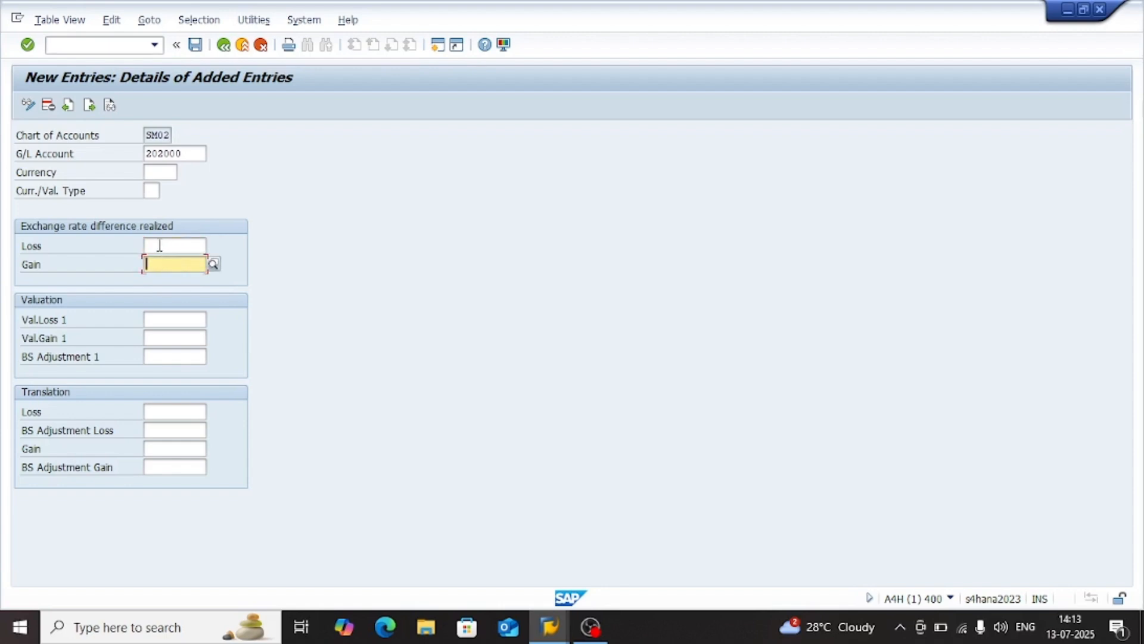
pyautogui.click(159, 245)
pyautogui.click(159, 318)
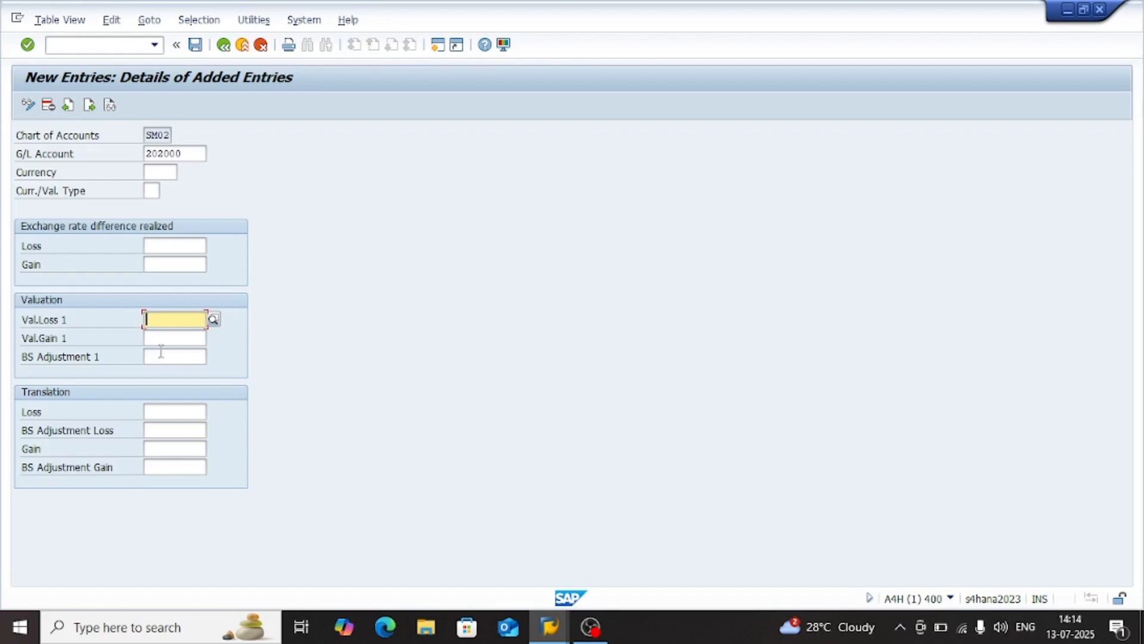
pyautogui.click(162, 338)
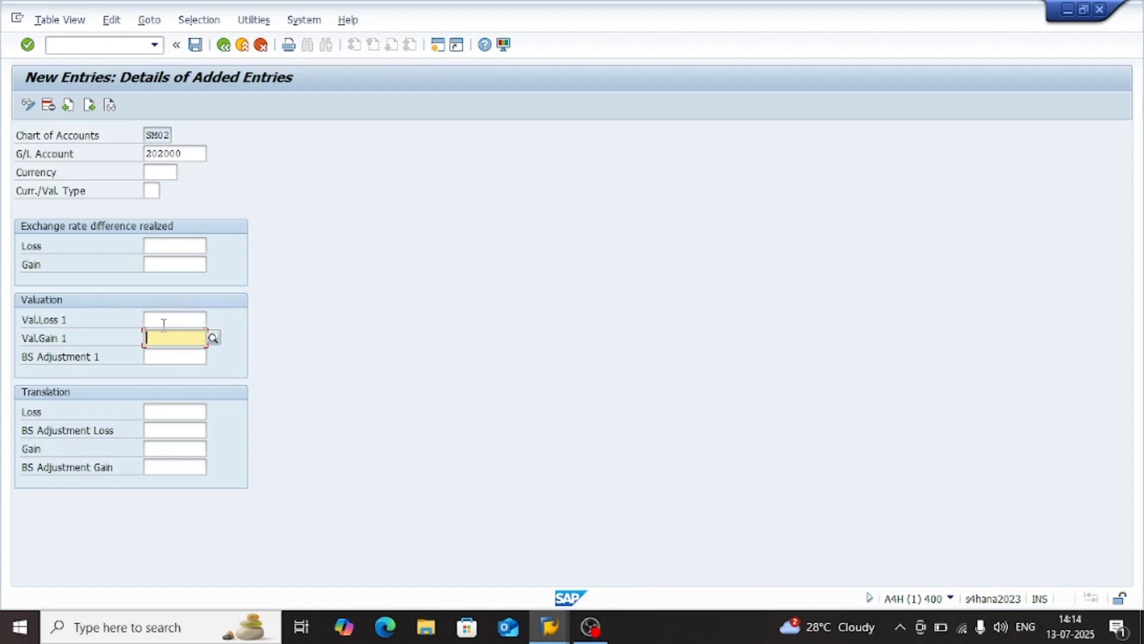
pyautogui.click(164, 322)
pyautogui.click(159, 354)
pyautogui.click(148, 338)
pyautogui.click(154, 321)
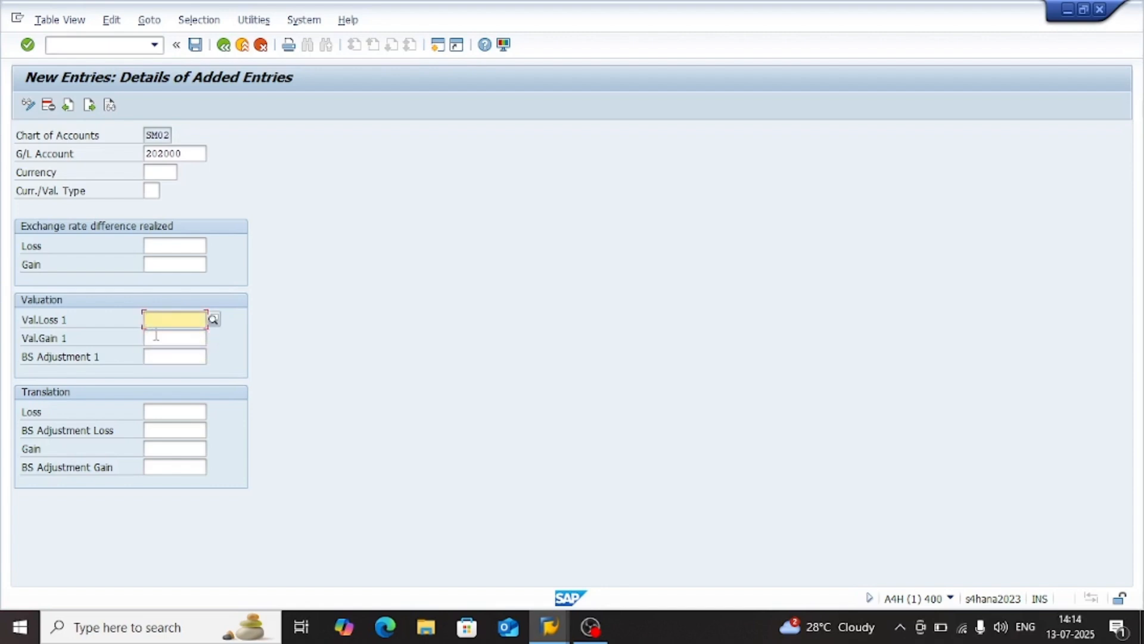
pyautogui.click(156, 335)
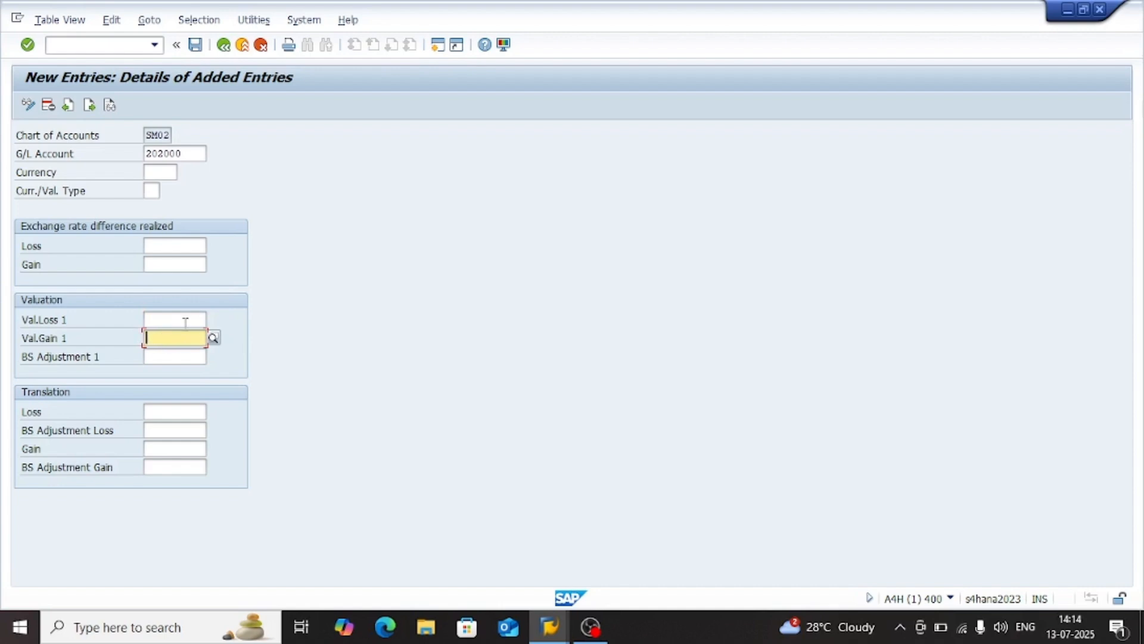
pyautogui.click(162, 318)
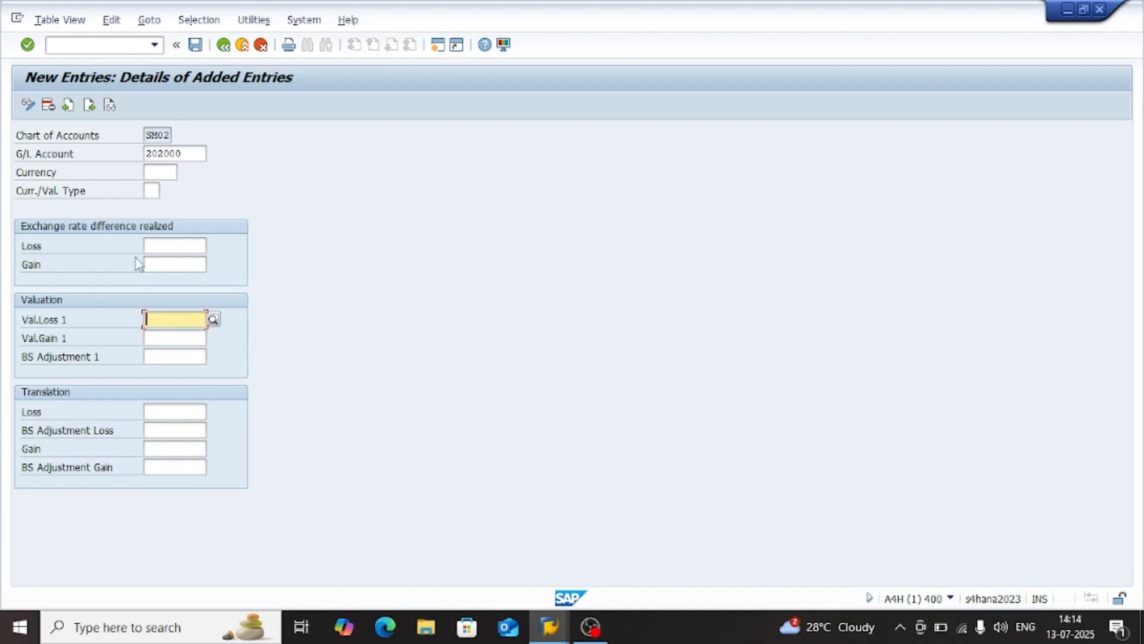
pyautogui.click(161, 253)
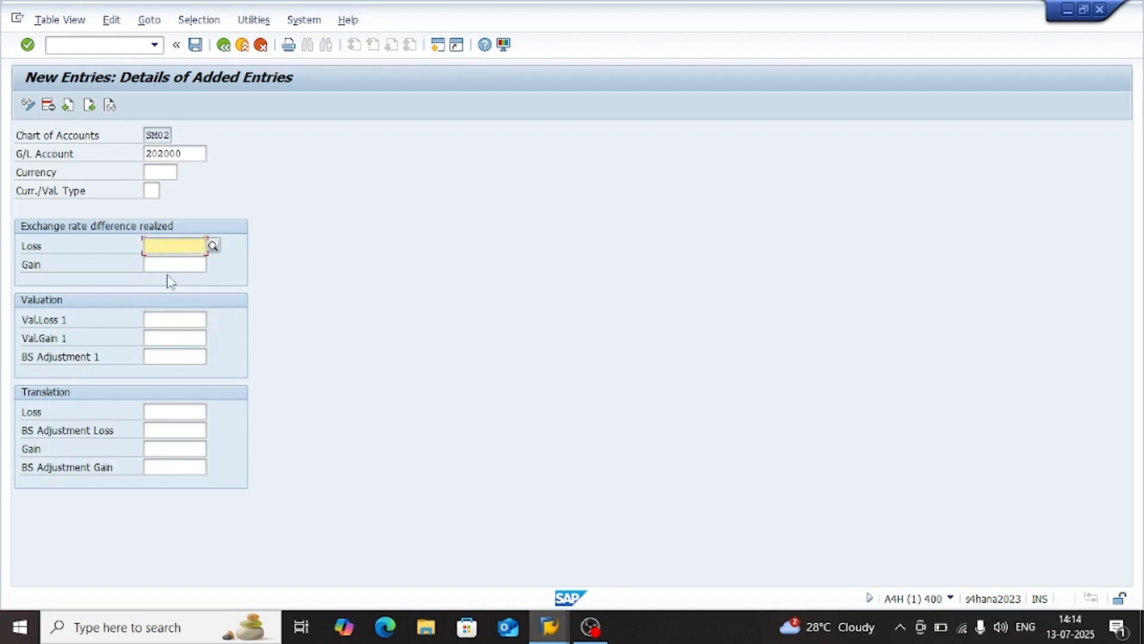
# Review the valuation gain field and the realized exchange rate loss and gain fields of the 202000 entry
pyautogui.click(174, 338)
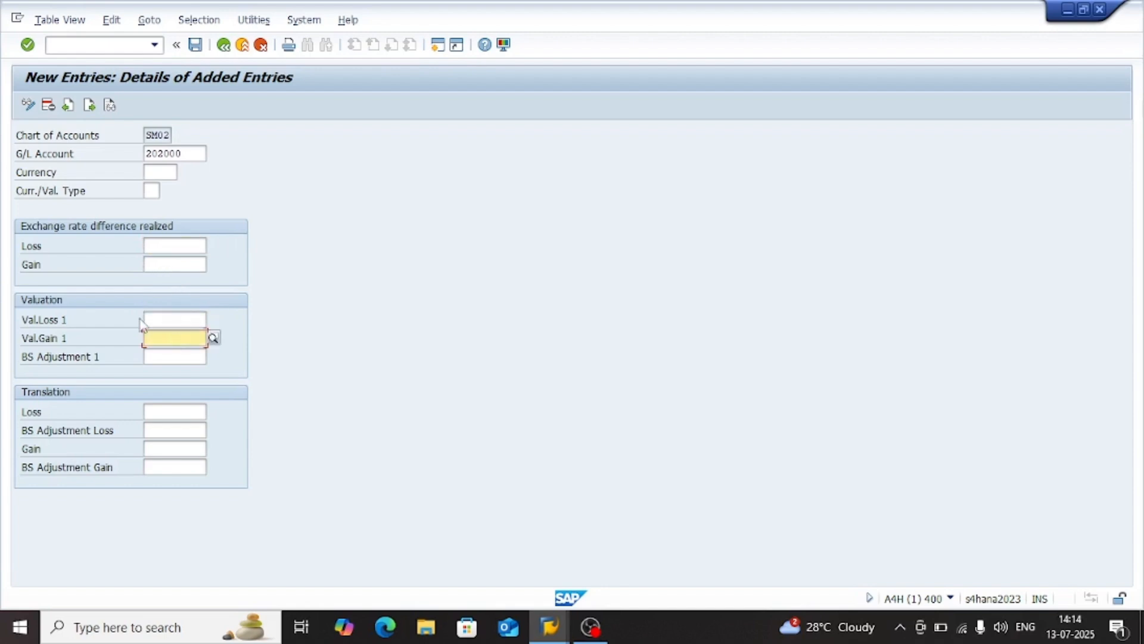
pyautogui.click(183, 266)
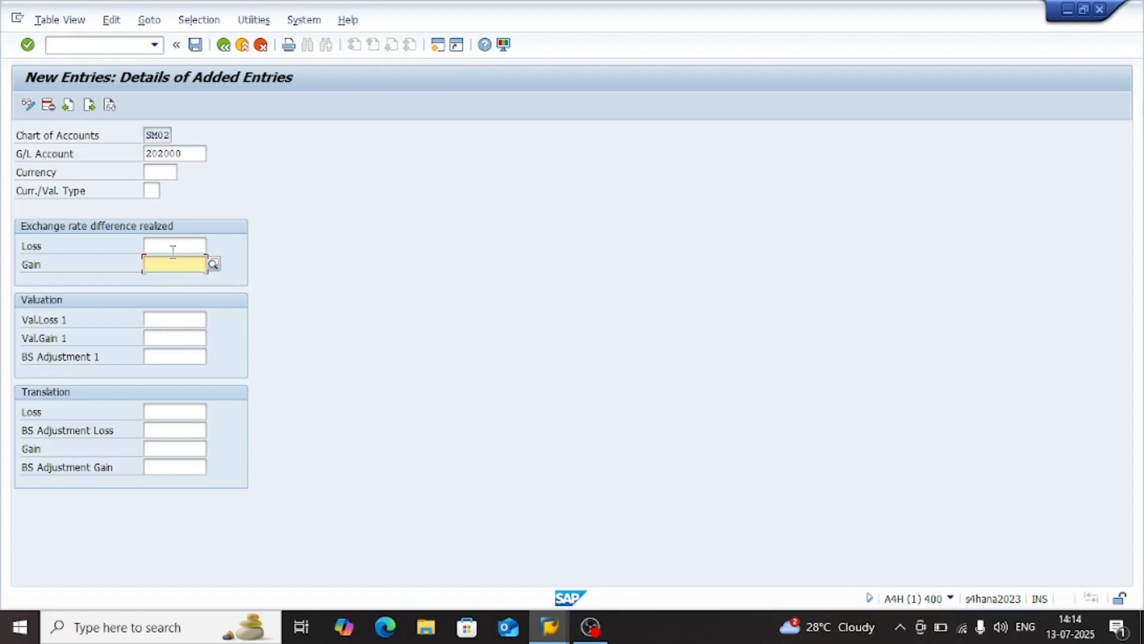
pyautogui.click(170, 248)
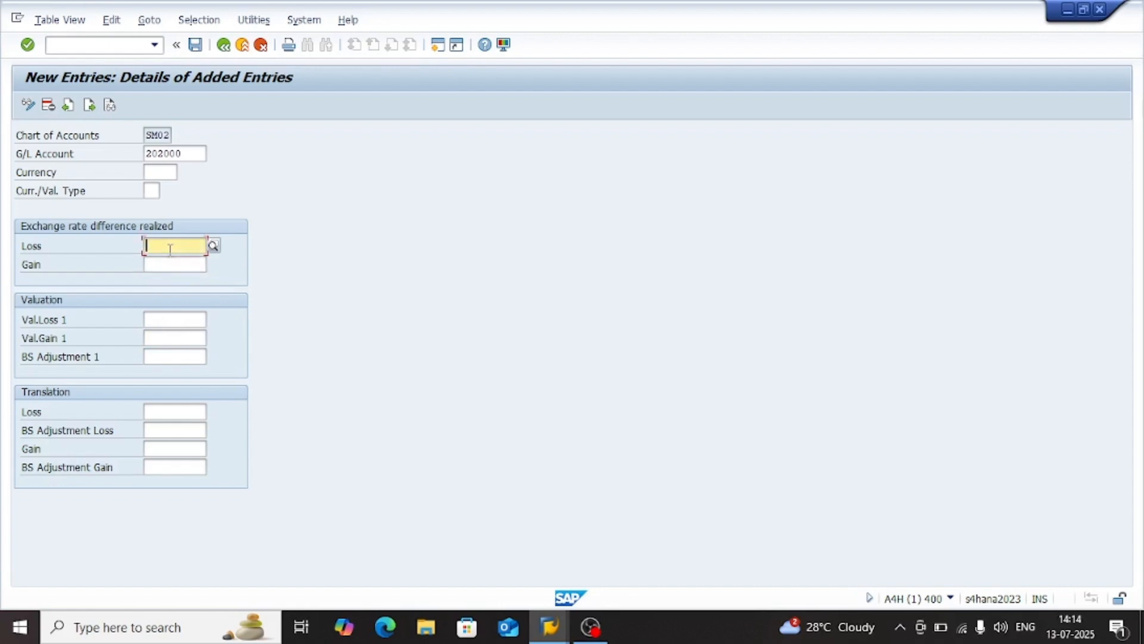
pyautogui.click(168, 267)
pyautogui.click(165, 248)
pyautogui.click(165, 262)
pyautogui.click(174, 246)
# Switch to the G/L account display session and select the Misc Exp Ac account under Expance
pyautogui.hotkey('alt', 'Tab')
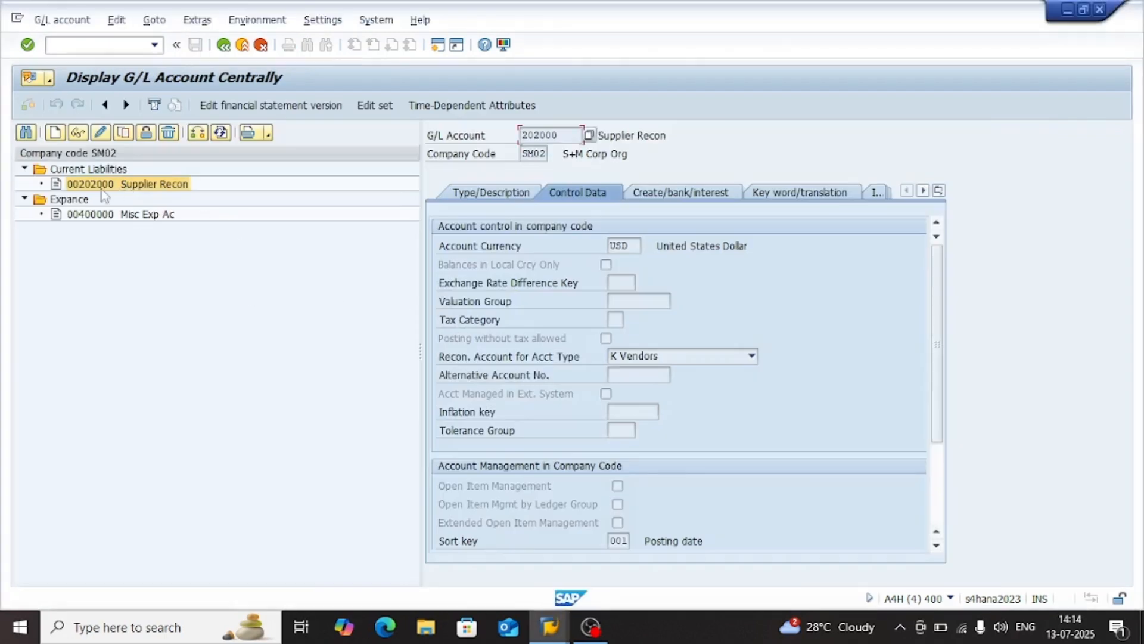
pyautogui.click(166, 220)
pyautogui.click(186, 276)
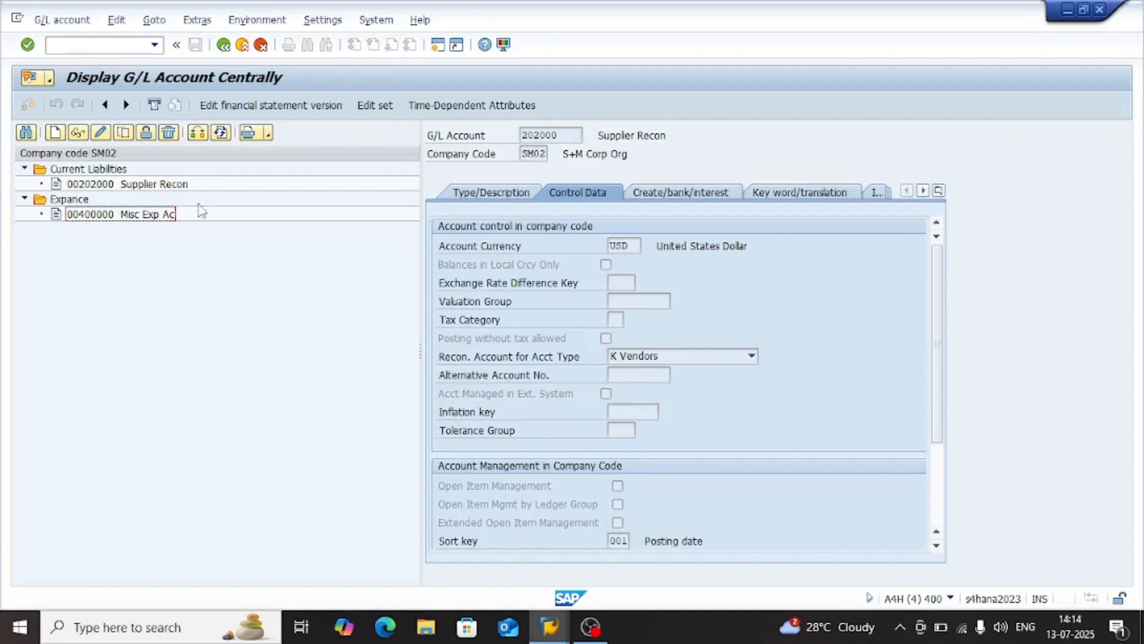
# Start creating G/L account 202001 in company code SM02
pyautogui.click(55, 132)
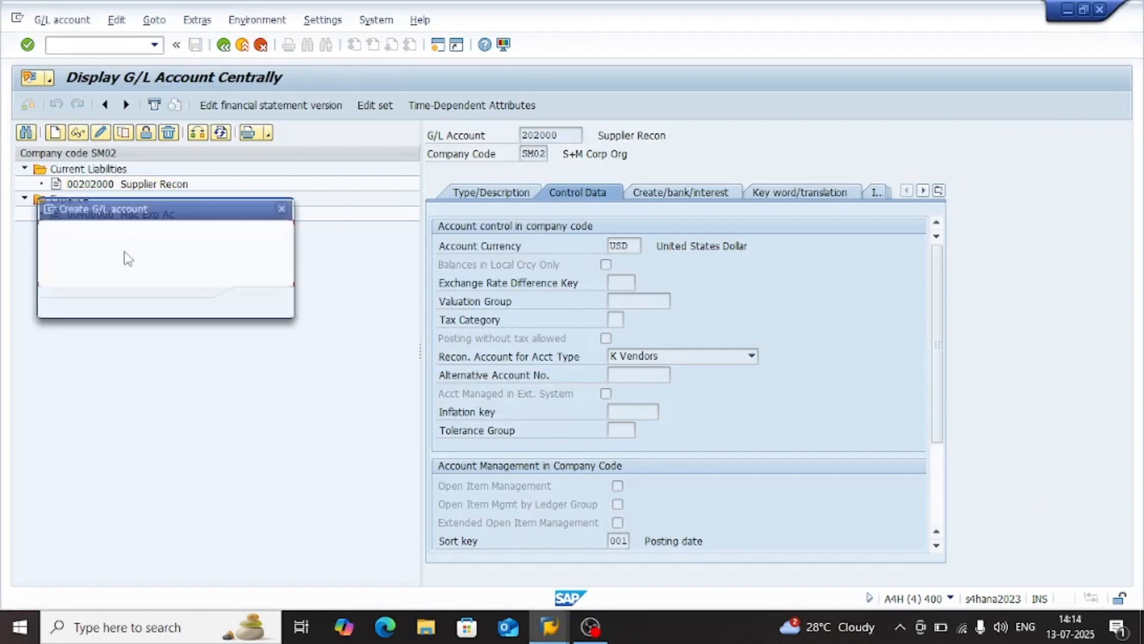
pyautogui.write('20')
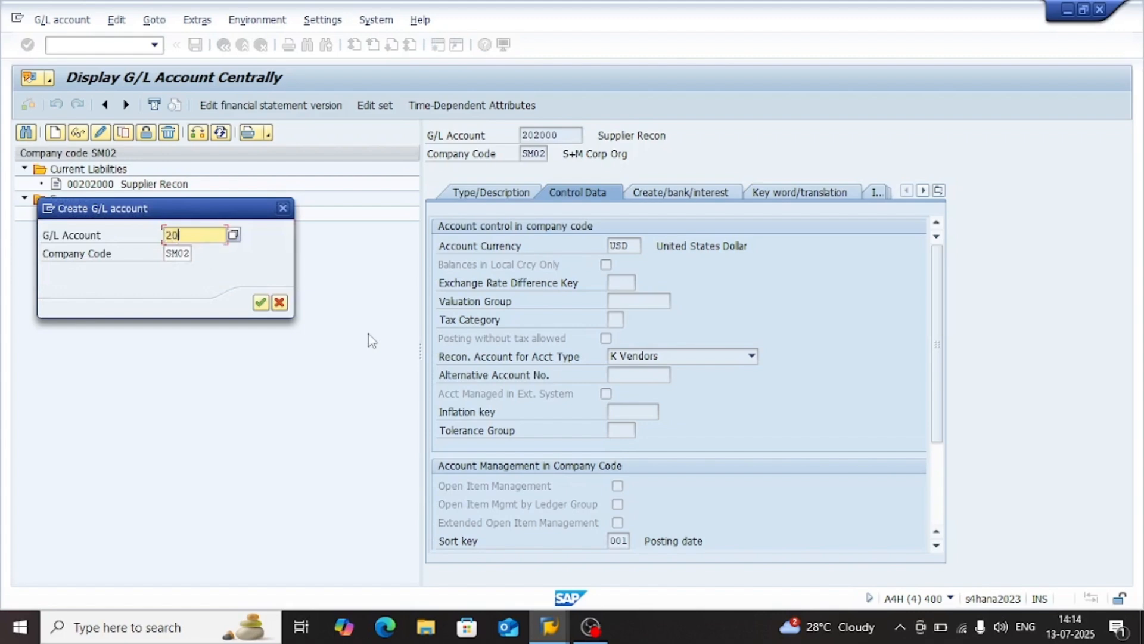
pyautogui.write('200')
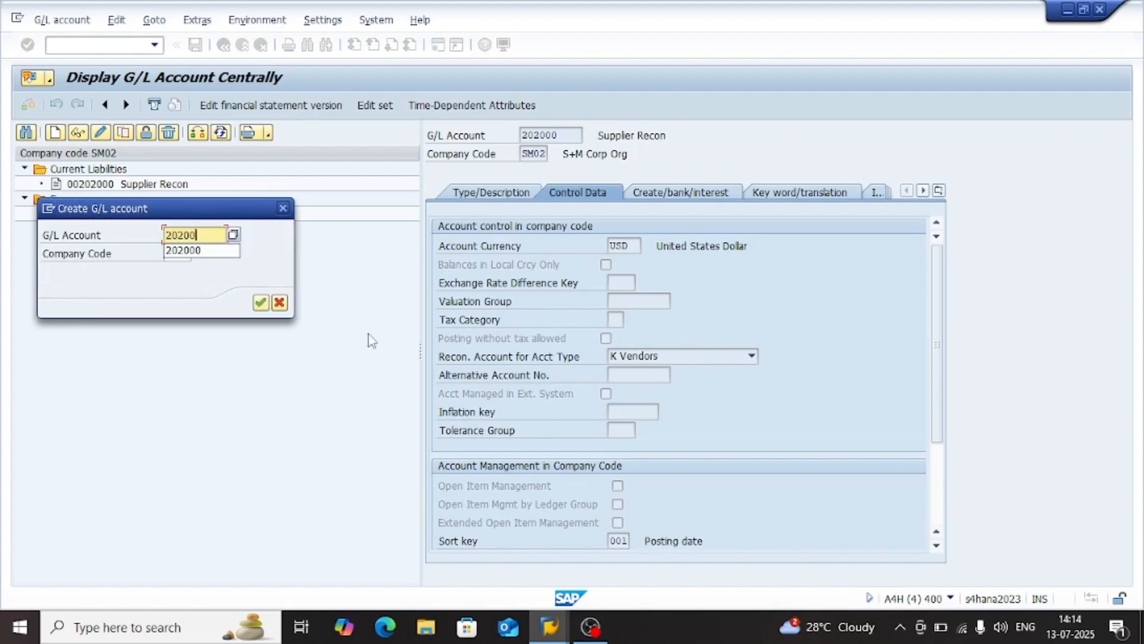
pyautogui.write('1')
pyautogui.press('Return')
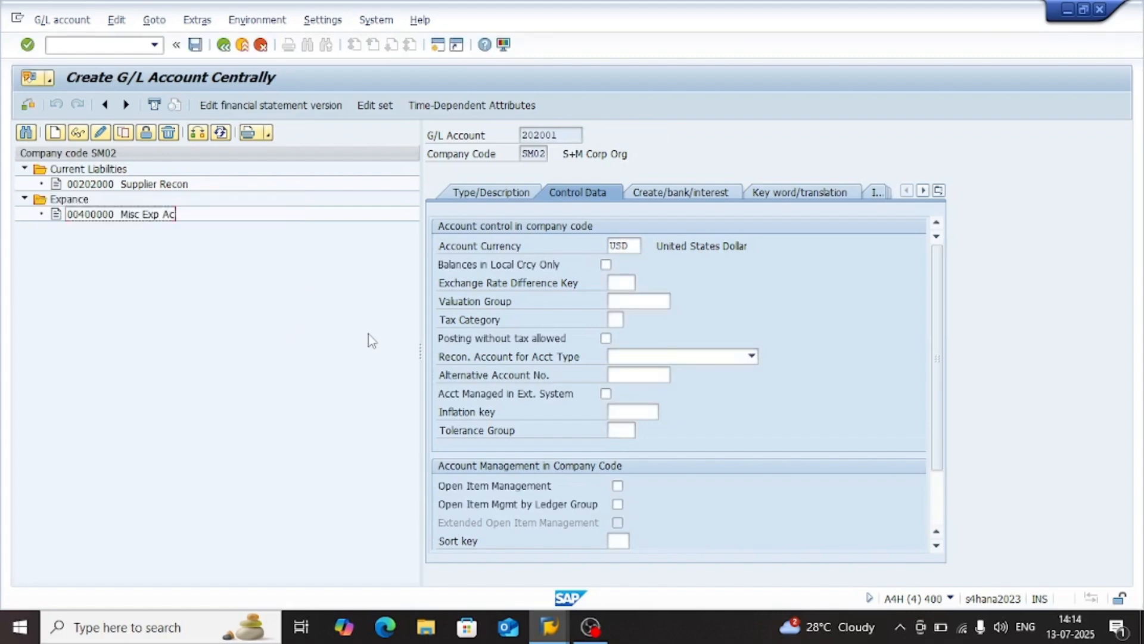
# Try to classify account 202001 as Primary Costs or Revenue in account group EXPN Expance
pyautogui.click(472, 191)
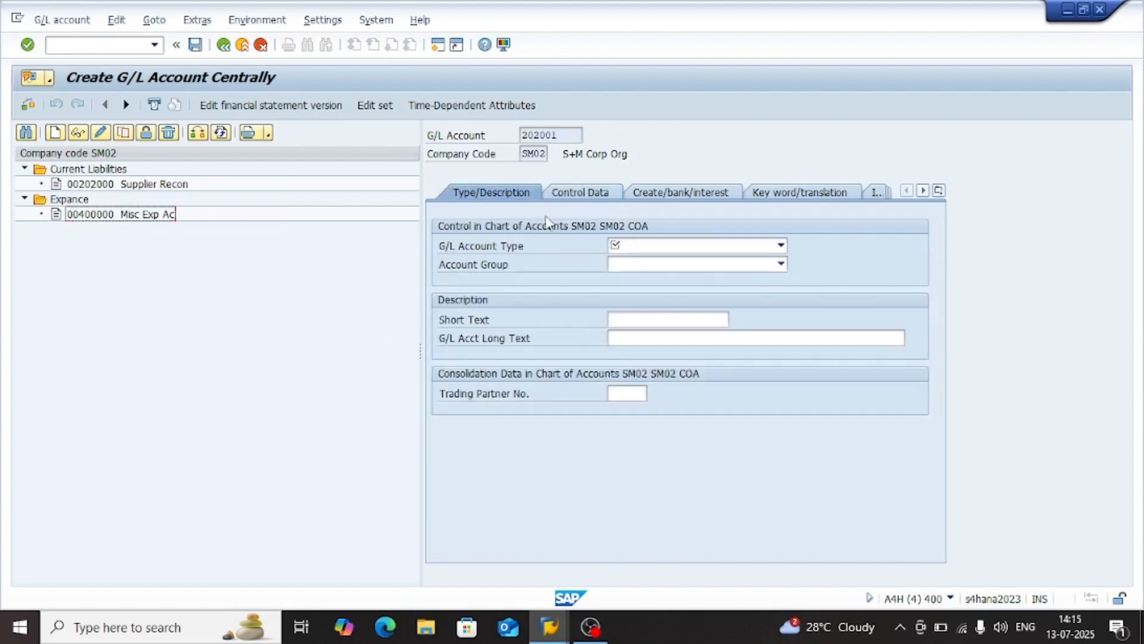
pyautogui.click(664, 250)
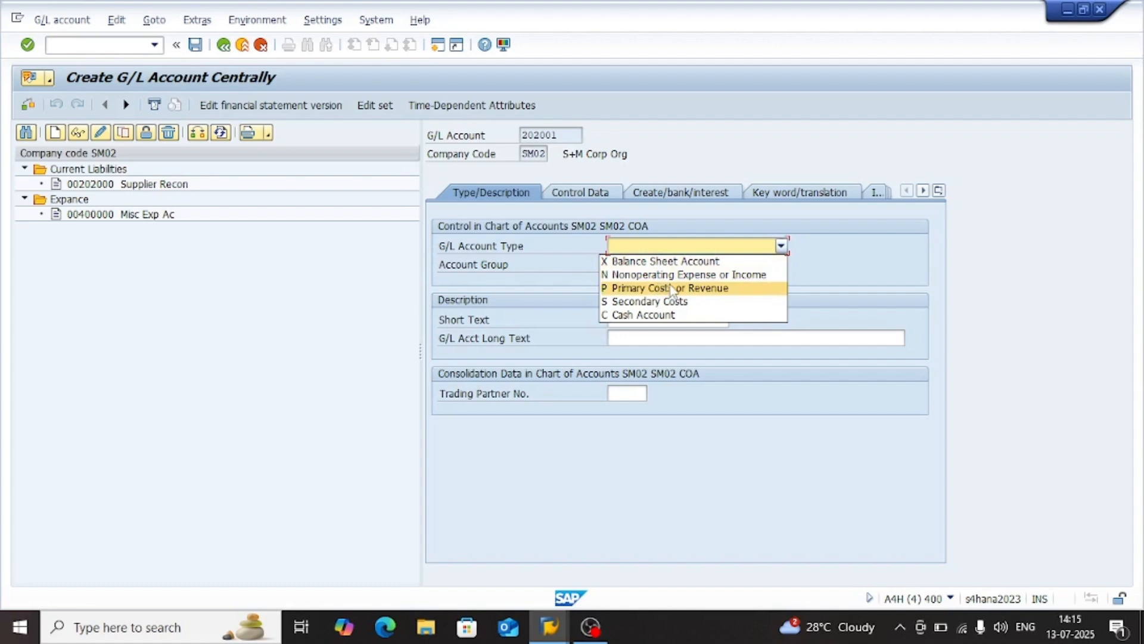
pyautogui.click(713, 280)
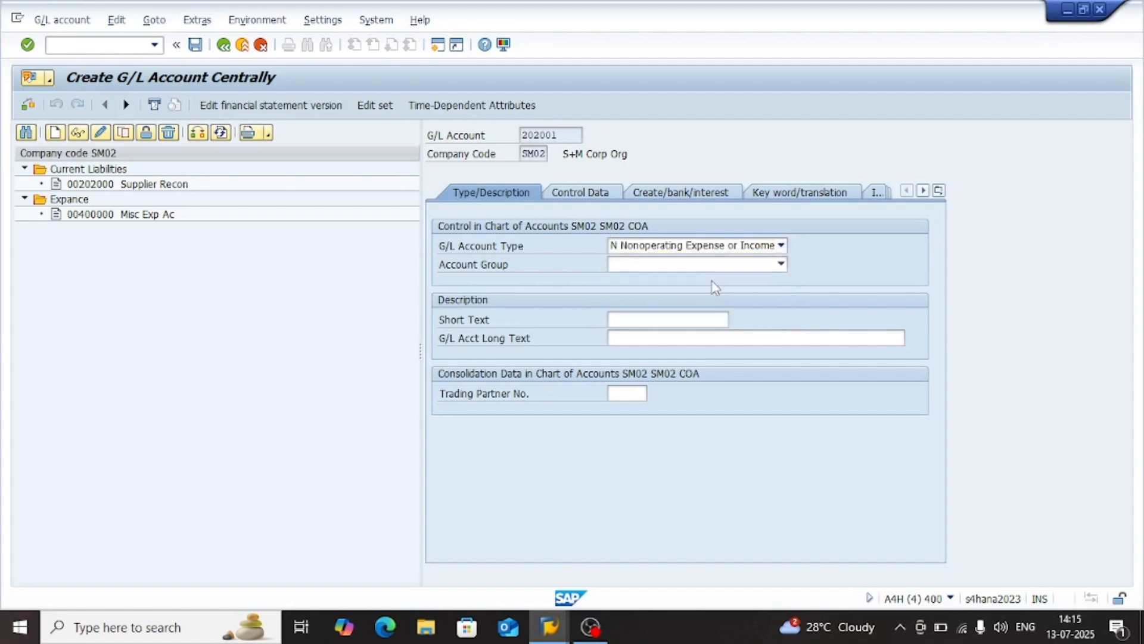
pyautogui.click(680, 249)
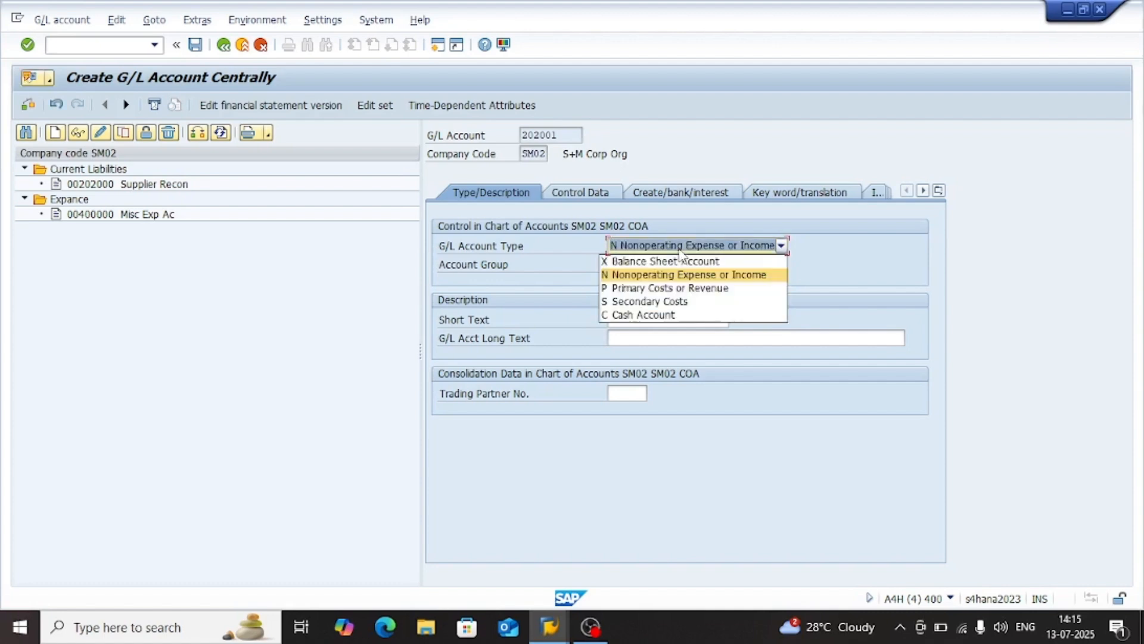
pyautogui.click(652, 289)
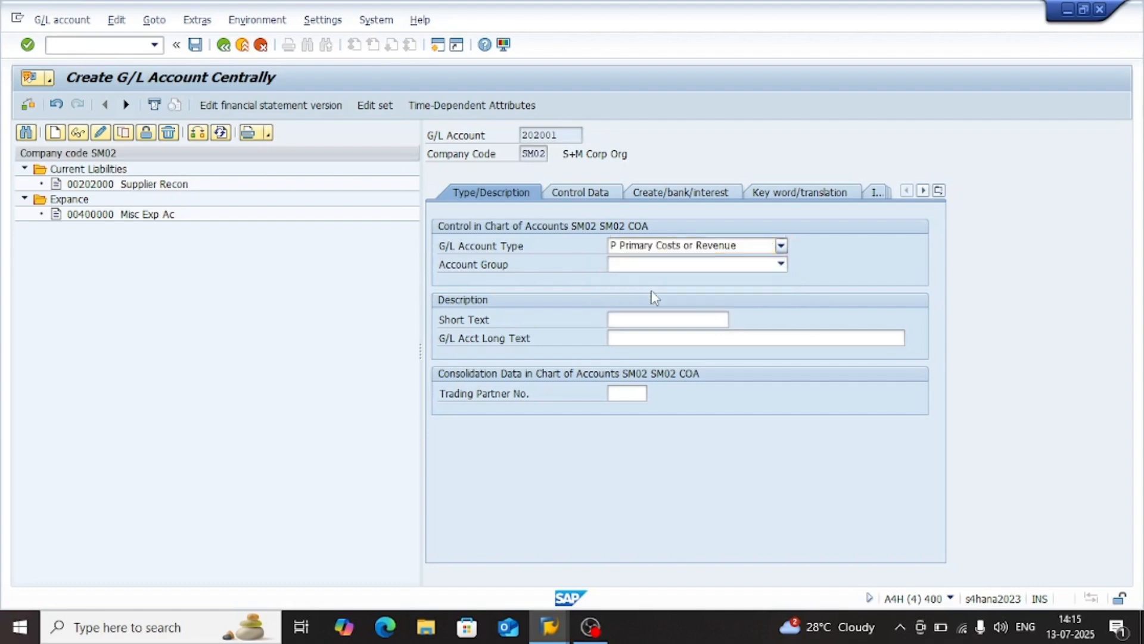
pyautogui.click(676, 266)
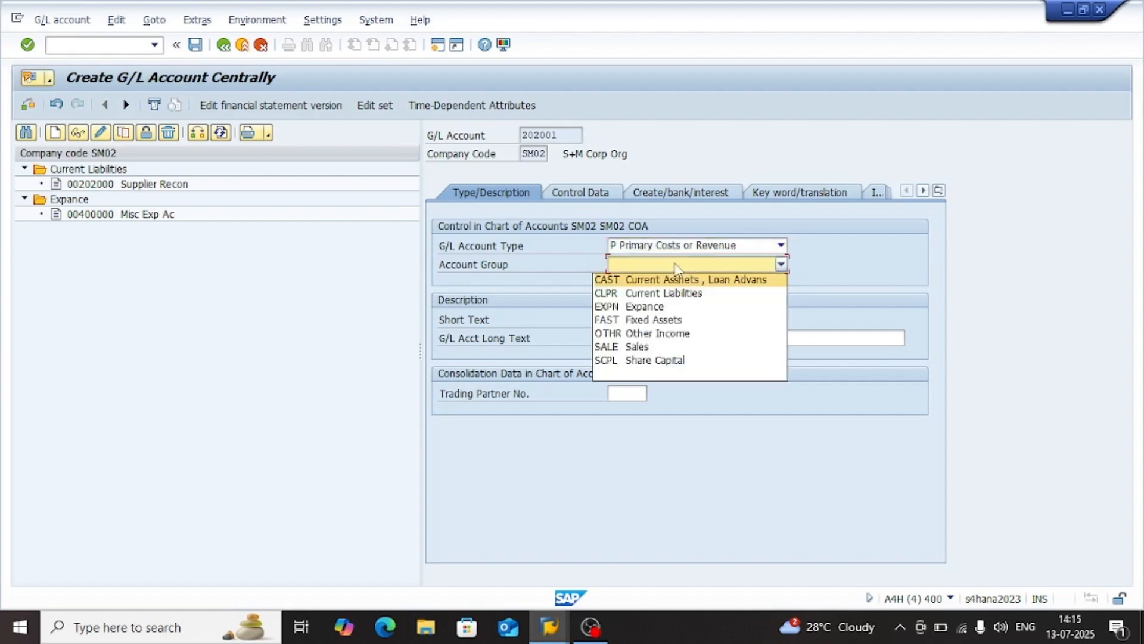
pyautogui.click(675, 310)
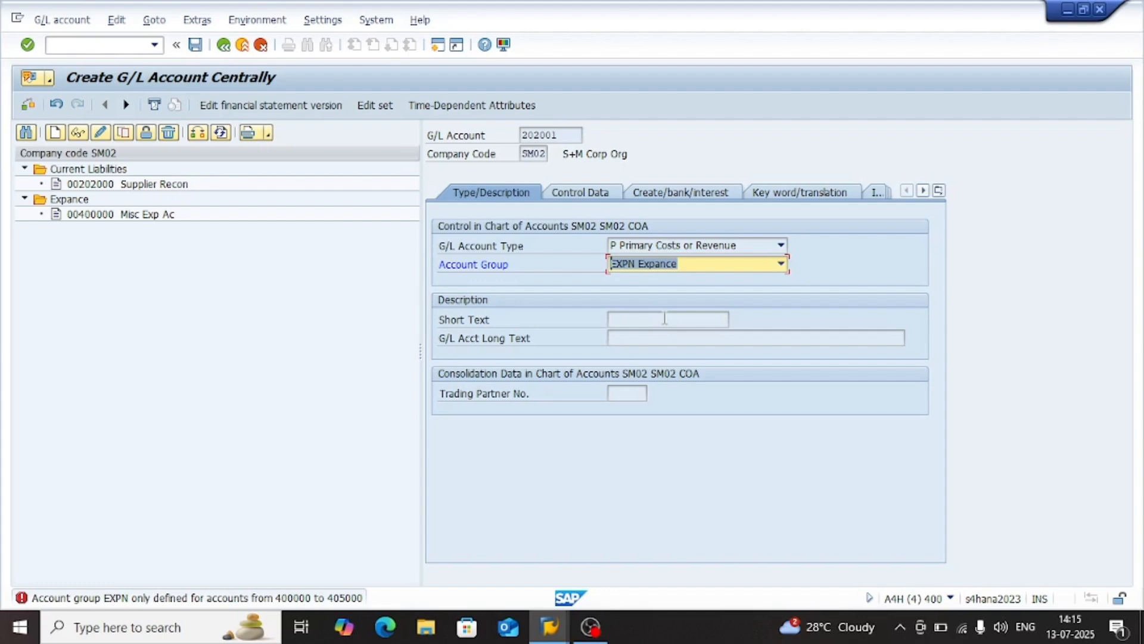
pyautogui.click(677, 270)
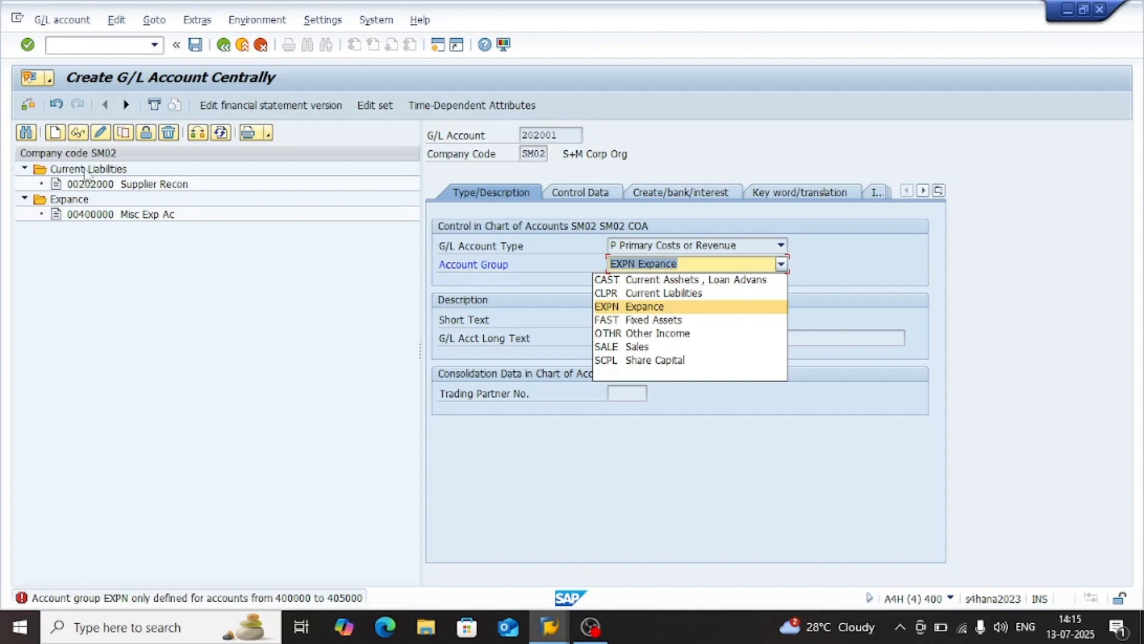
# Restart transaction FS00 and display the Misc Exp Ac account from the Expance group
pyautogui.click(108, 46)
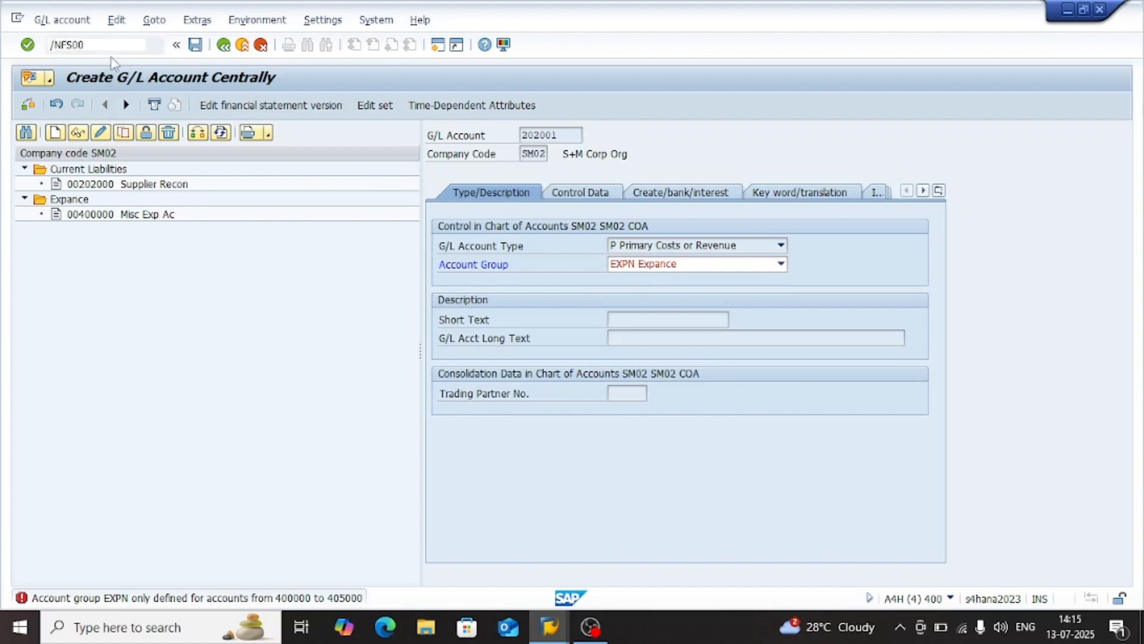
pyautogui.press('Return')
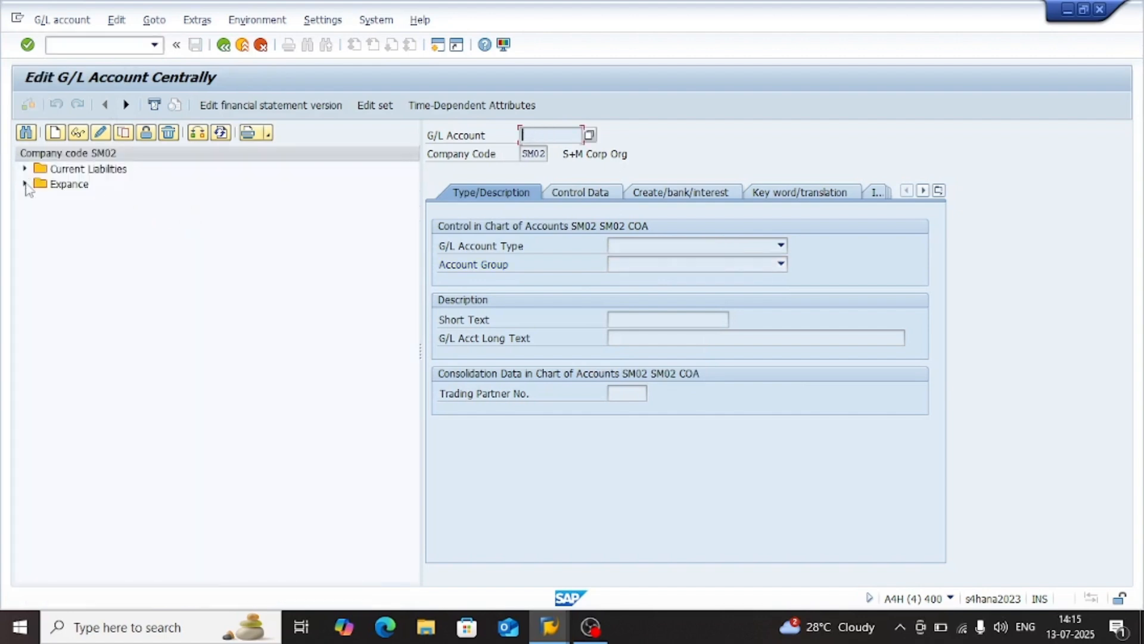
pyautogui.click(25, 184)
pyautogui.doubleClick(91, 199)
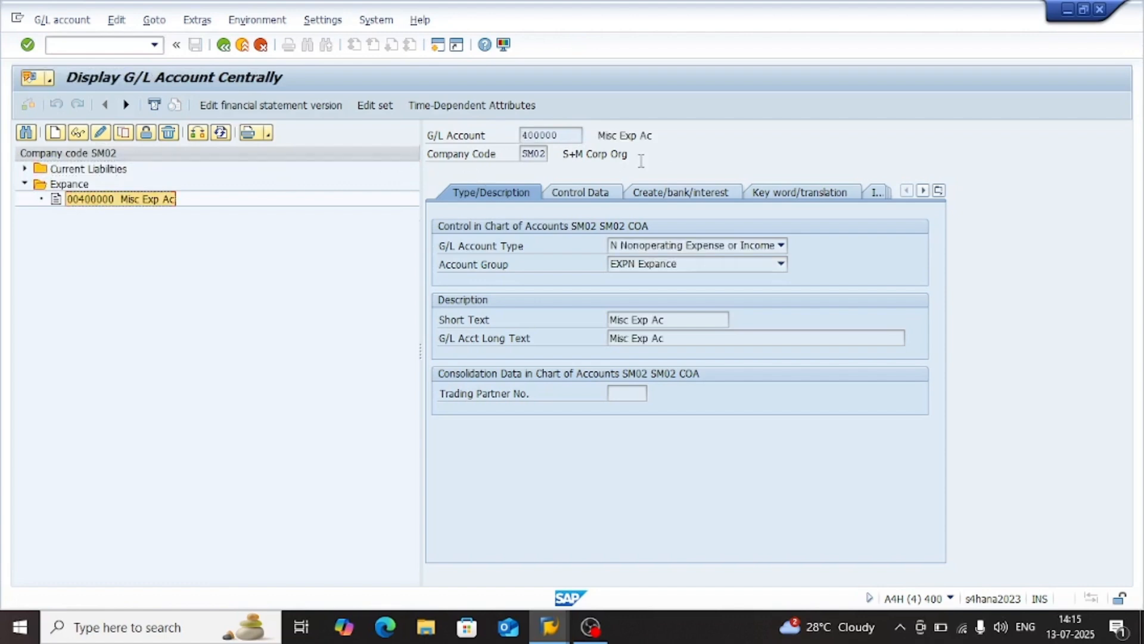
# Start creating G/L account 400001 in company code SM02, basing its number on the Misc Exp Ac account
pyautogui.moveTo(562, 136); pyautogui.dragTo(508, 140)
pyautogui.hotkey('ctrl', 'c')
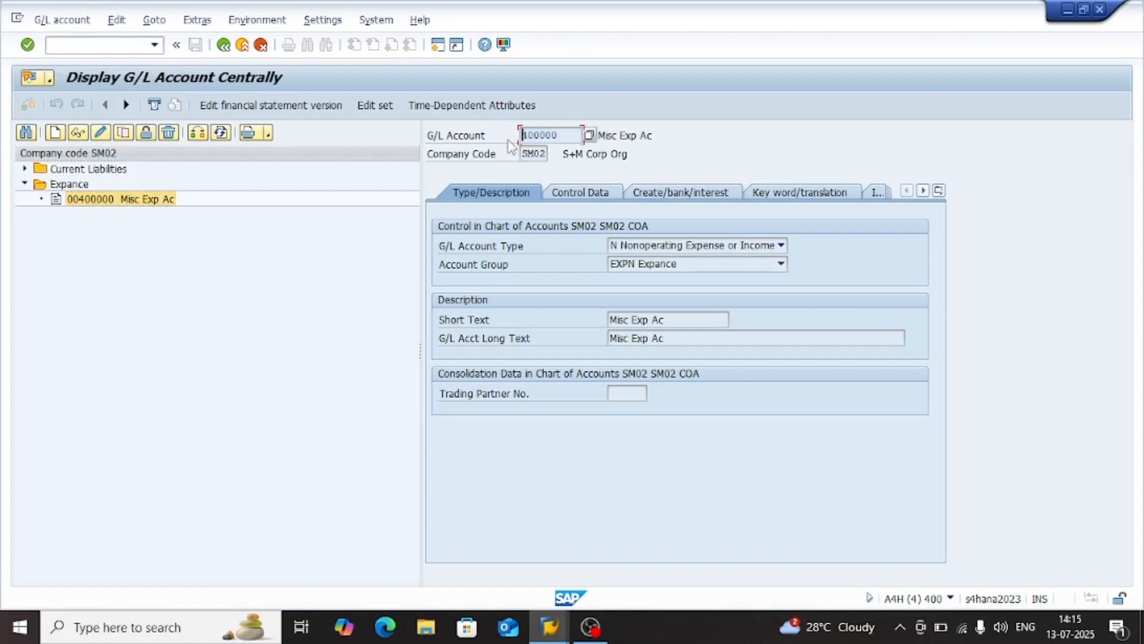
pyautogui.click(55, 132)
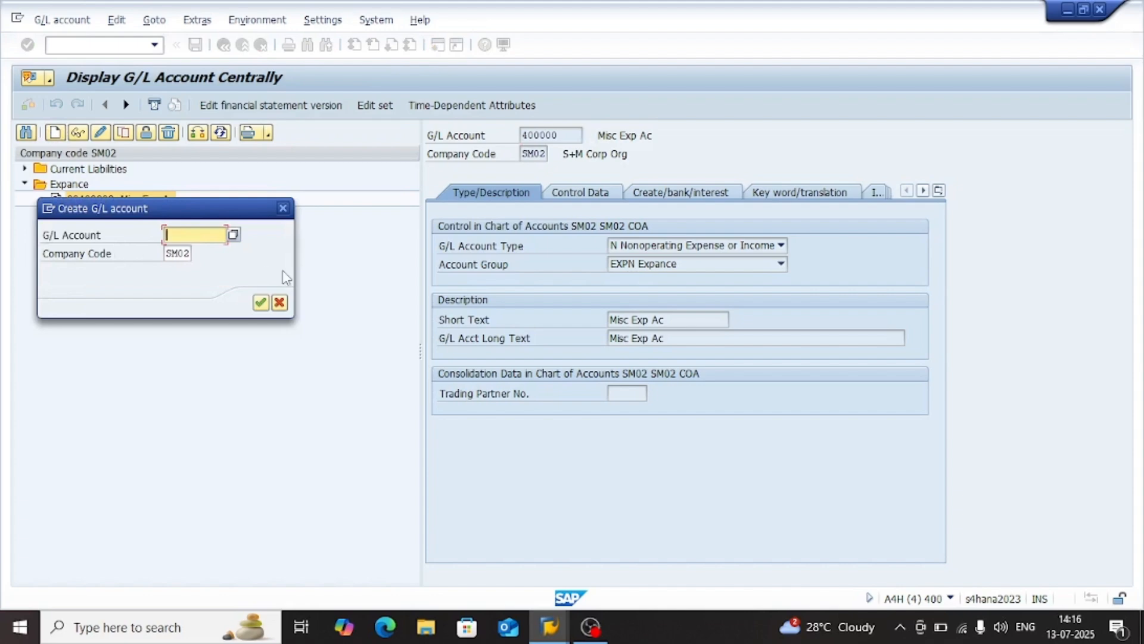
pyautogui.hotkey('ctrl', 'v')
pyautogui.press('Return')
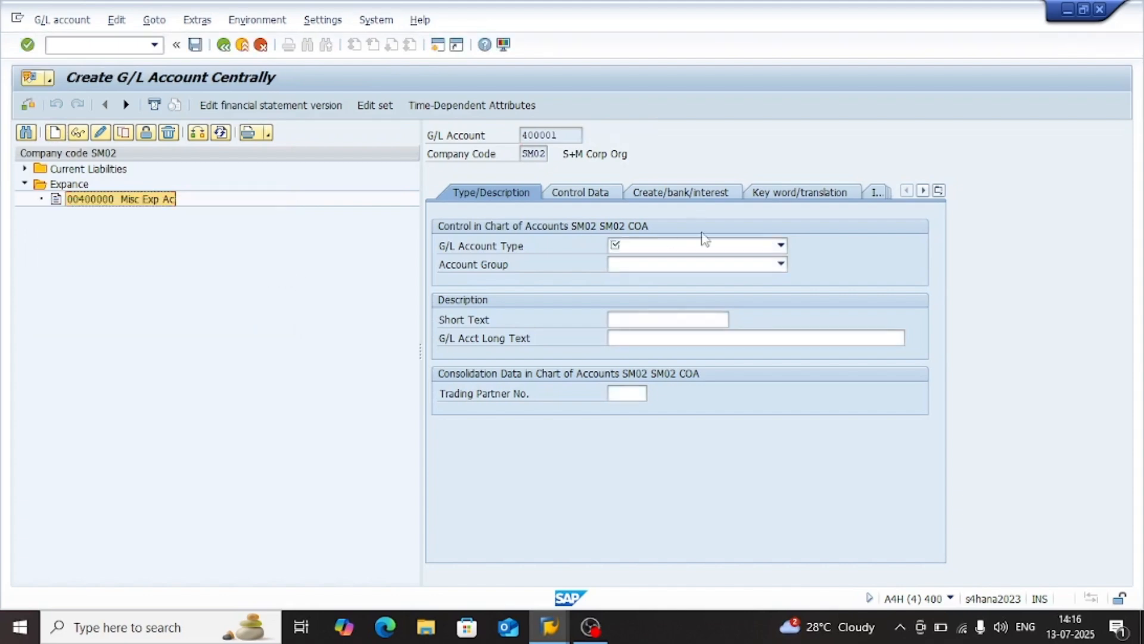
# Set account 400001 to type Primary Costs or Revenue and account group EXPN Expance
pyautogui.click(704, 246)
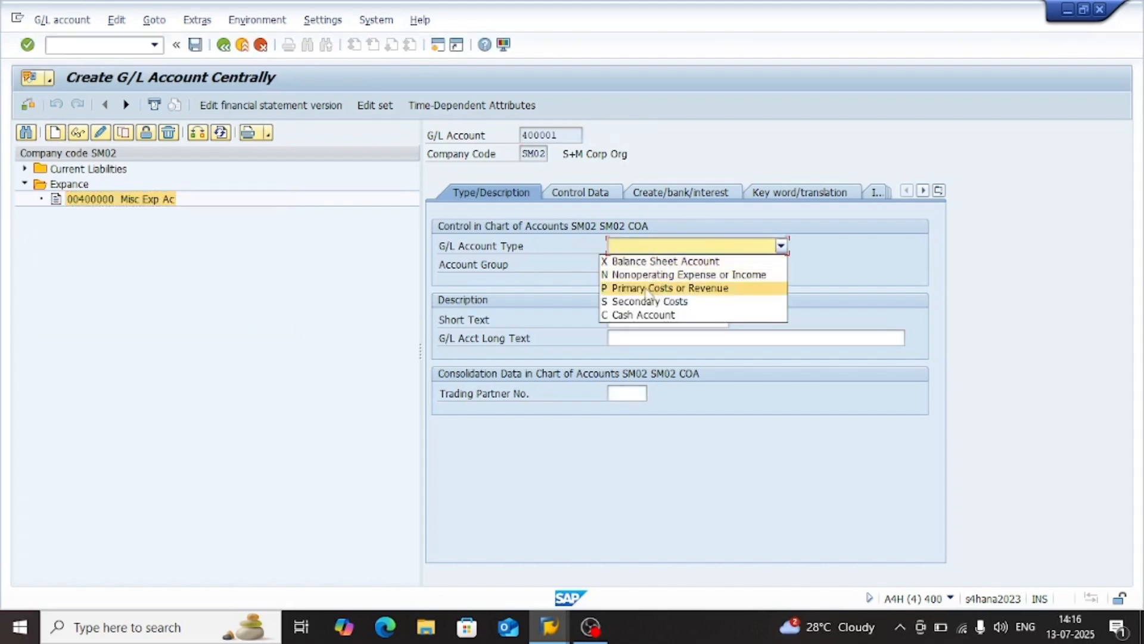
pyautogui.click(669, 288)
pyautogui.click(714, 266)
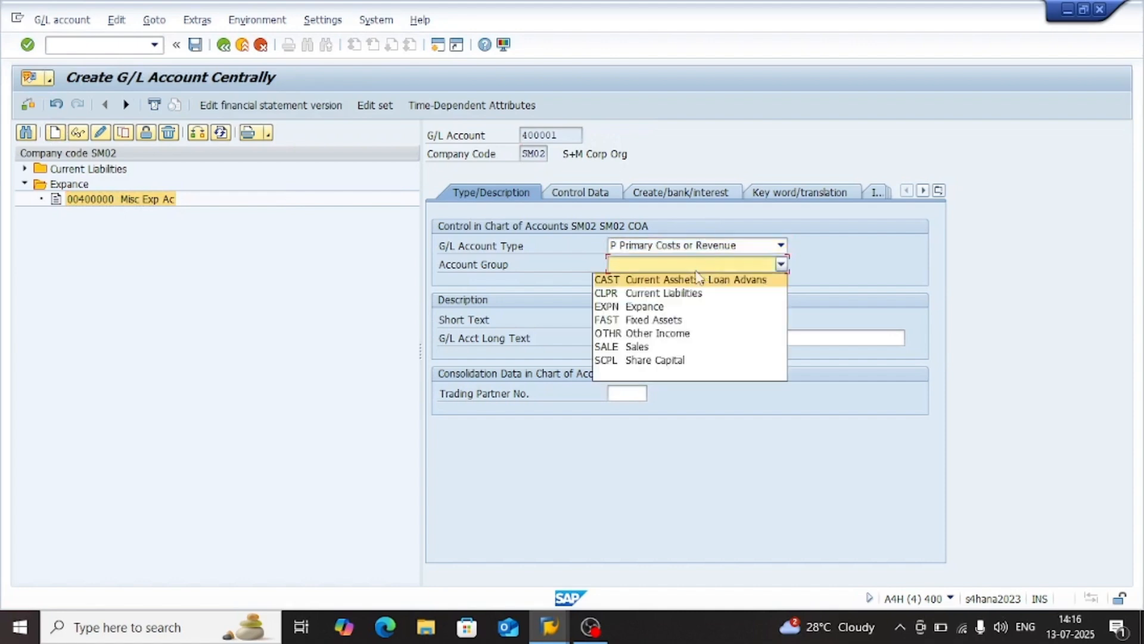
pyautogui.click(656, 307)
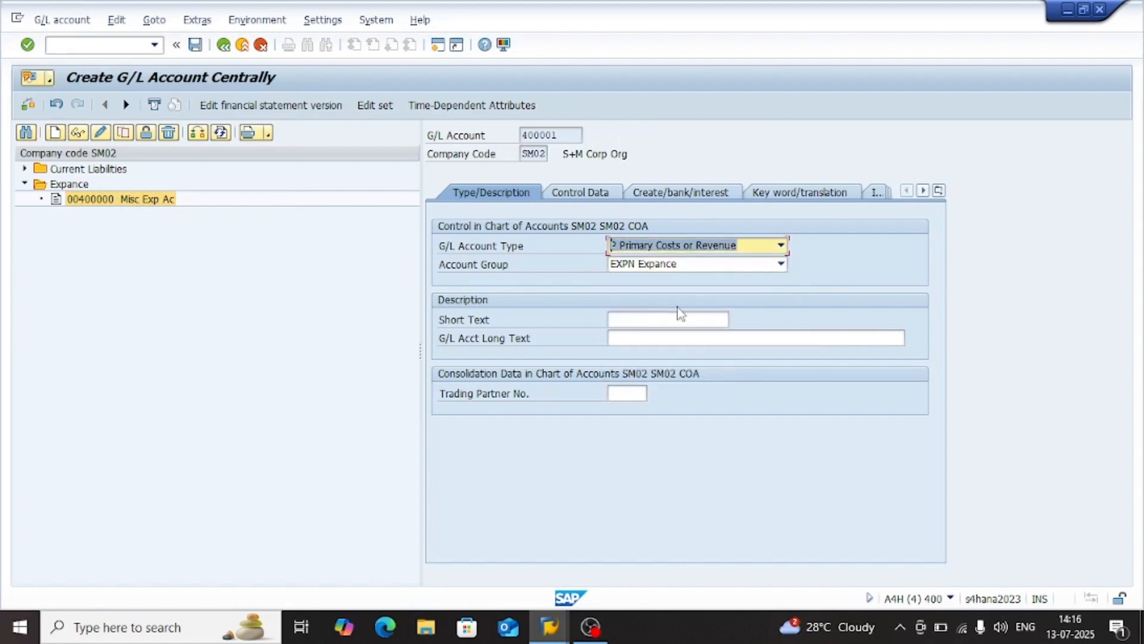
# Enter "FX Gain / Loss" as both the short text and the long text of account 400001
pyautogui.click(663, 320)
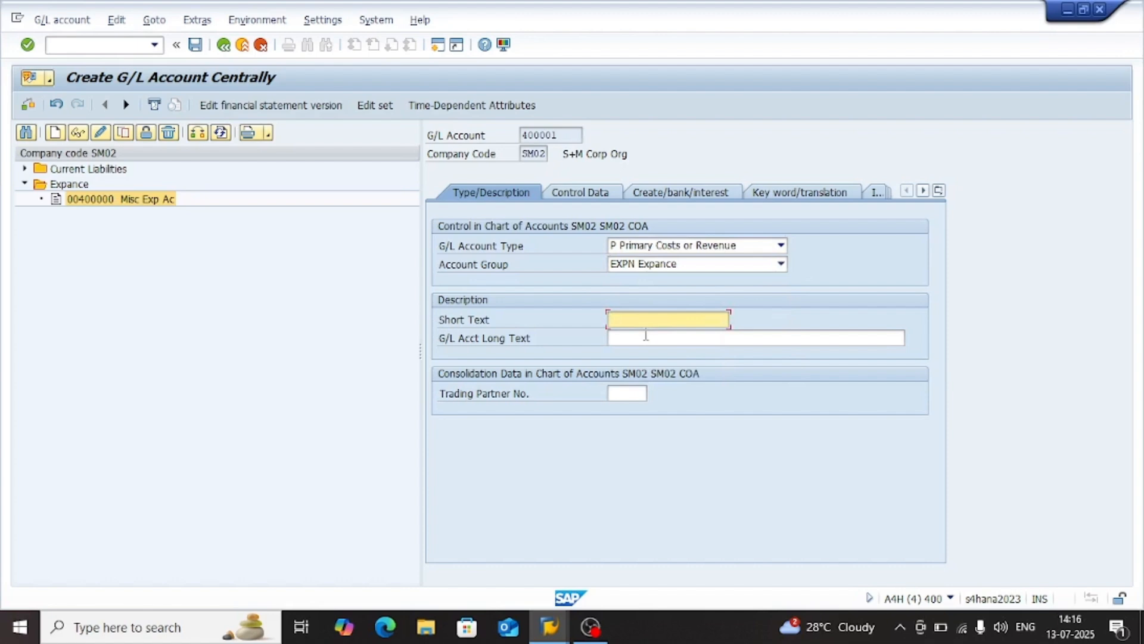
pyautogui.press('BackSpace')
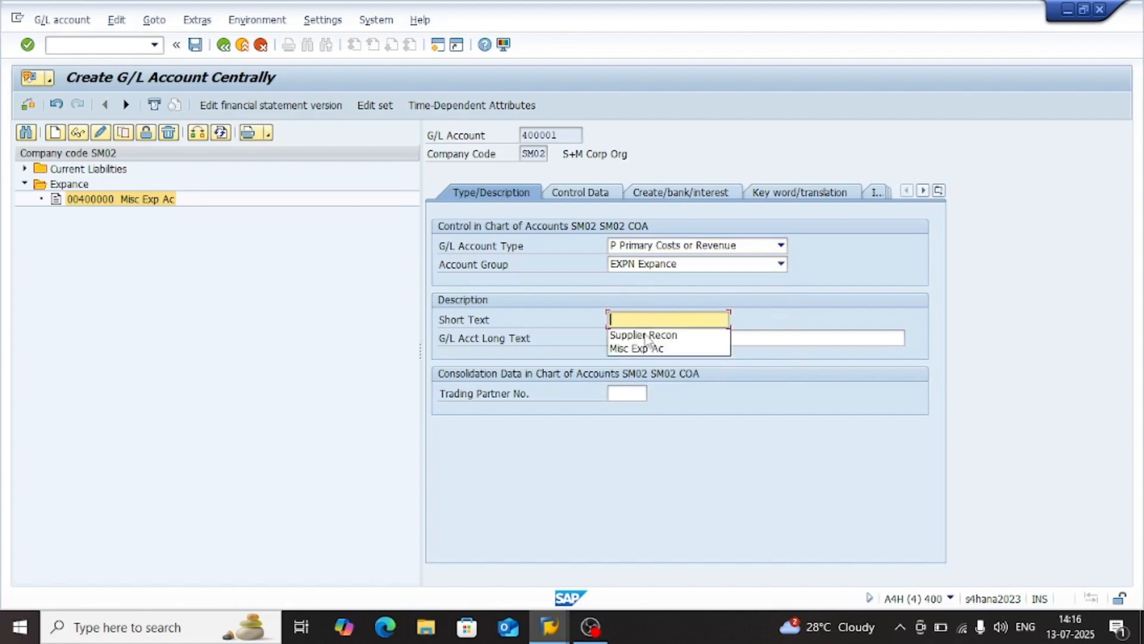
pyautogui.write('FX Loss')
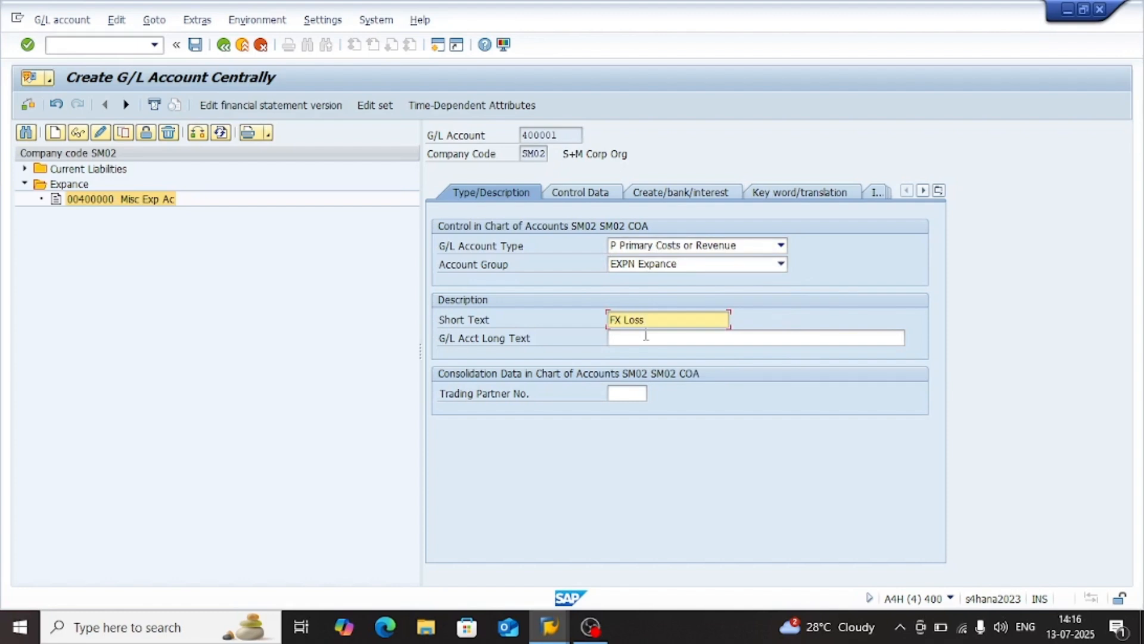
pyautogui.press('Tab')
pyautogui.hotkey('shift', 'Tab')
pyautogui.press('Tab')
pyautogui.write('fx')
pyautogui.write('F')
pyautogui.press('Tab')
pyautogui.hotkey('shift', 'Tab')
pyautogui.hotkey('ctrl', 'c')
pyautogui.press('Tab')
pyautogui.hotkey('ctrl', 'v')
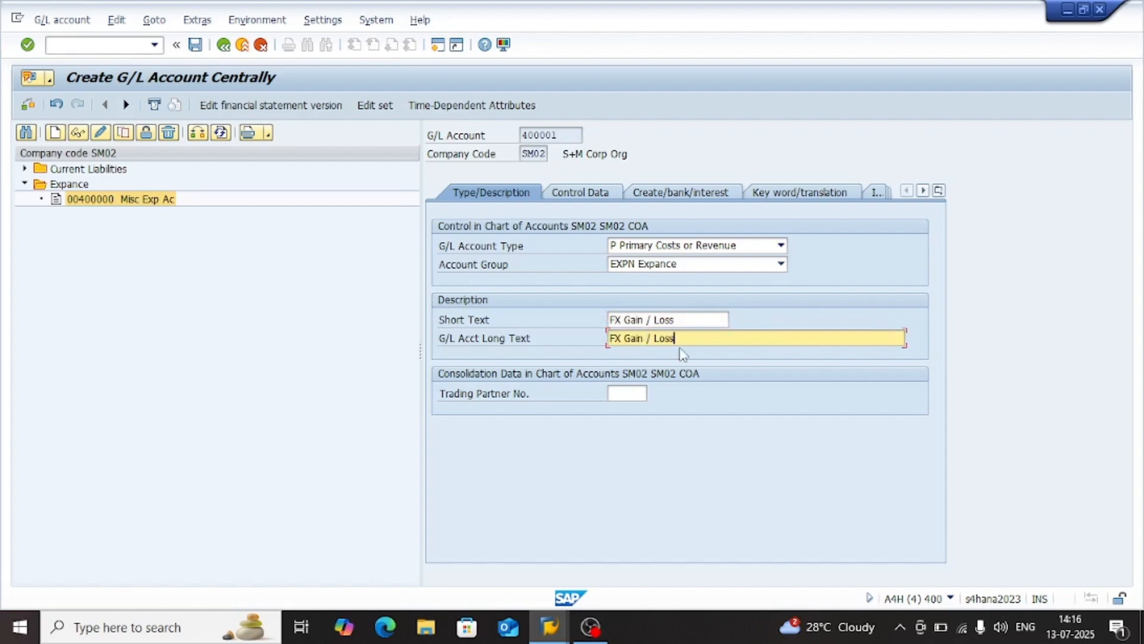
# Set the sort key to 001 in the control data of account 400001
pyautogui.click(581, 192)
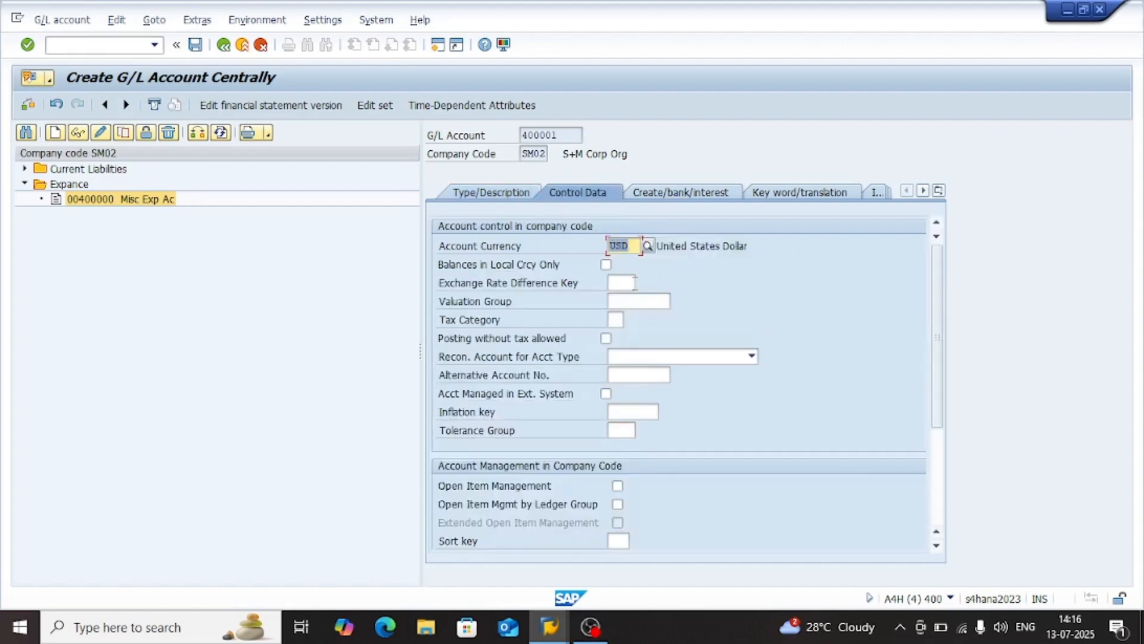
pyautogui.click(624, 288)
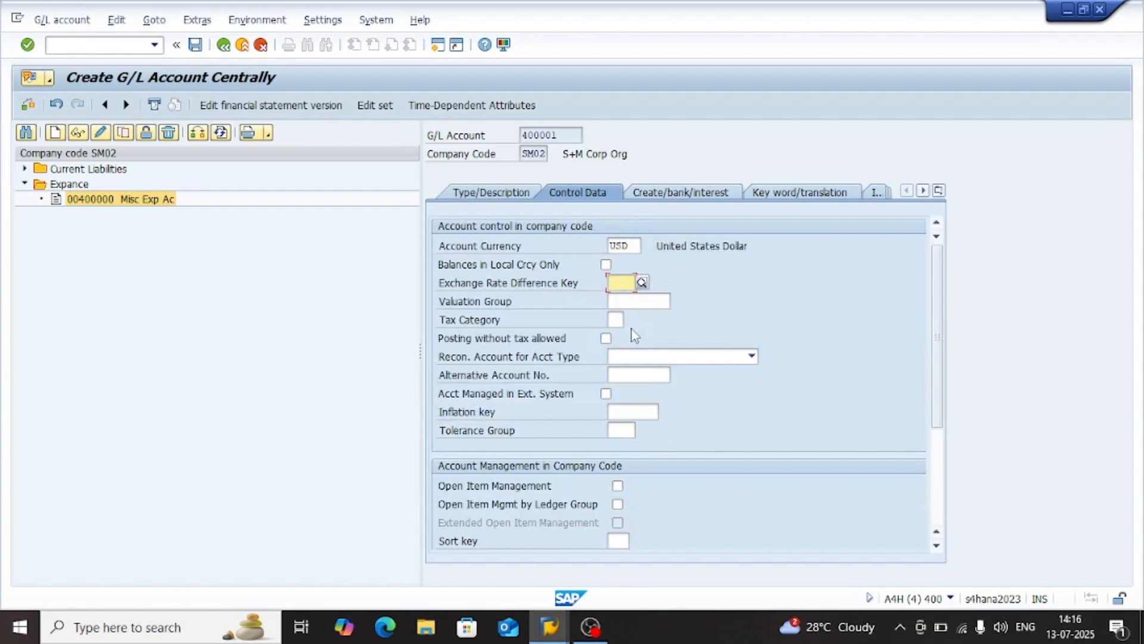
pyautogui.scroll(-2, 635, 336)
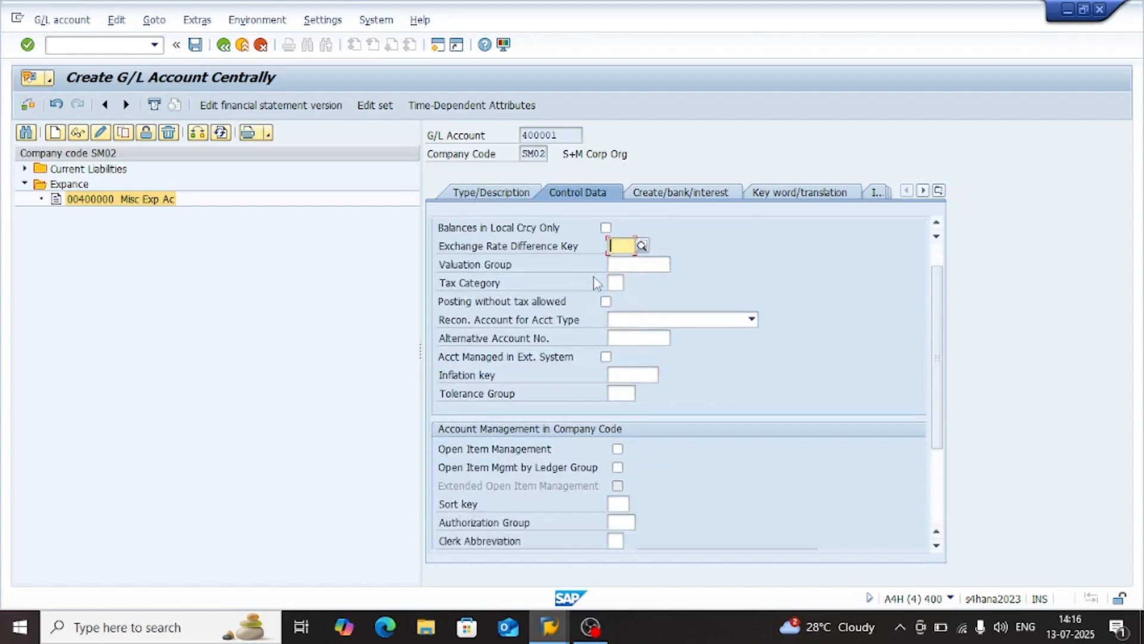
pyautogui.scroll(2, 596, 278)
pyautogui.scroll(-1, 642, 279)
pyautogui.scroll(-1, 638, 373)
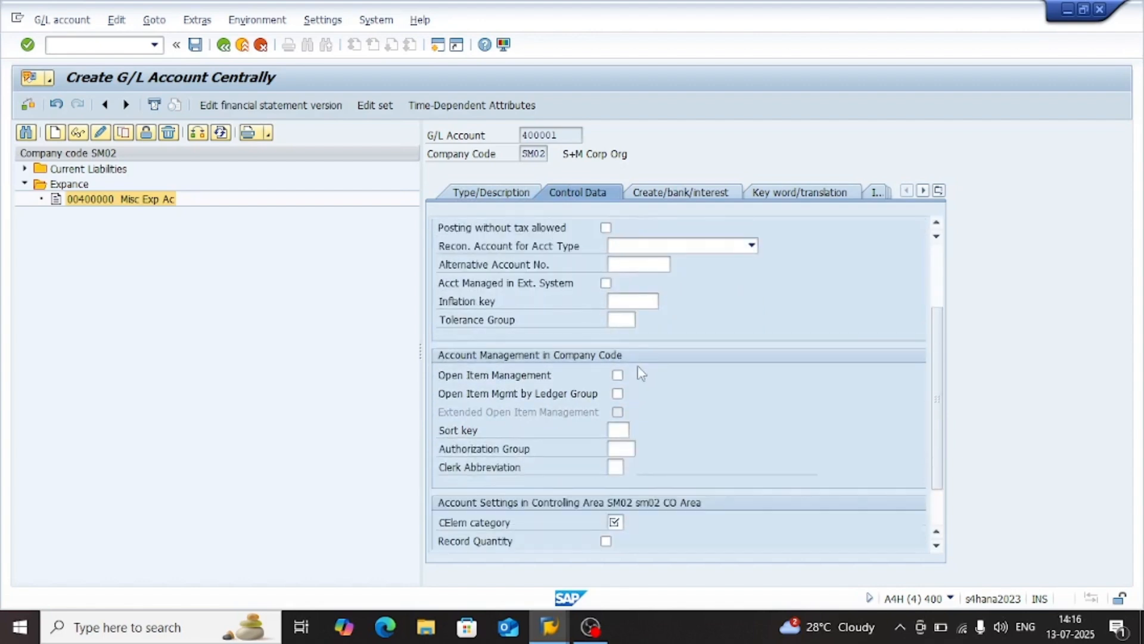
pyautogui.click(624, 429)
pyautogui.write('001')
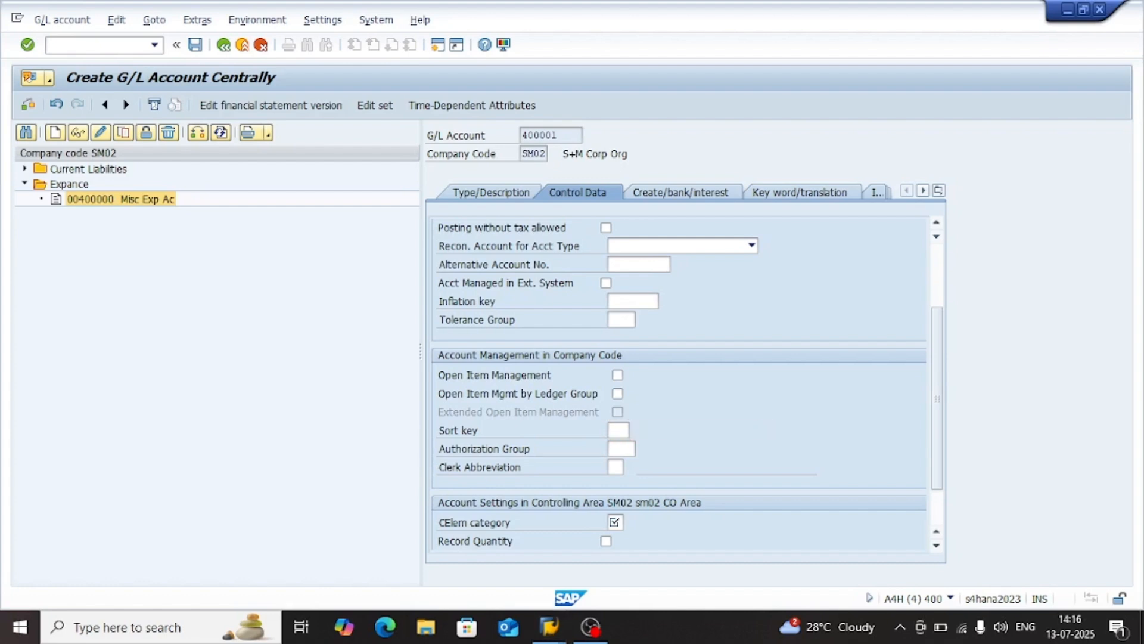
# Assign field status group G001 to account 400001 and save the account, accepting that it is locked for posting
pyautogui.press('Return')
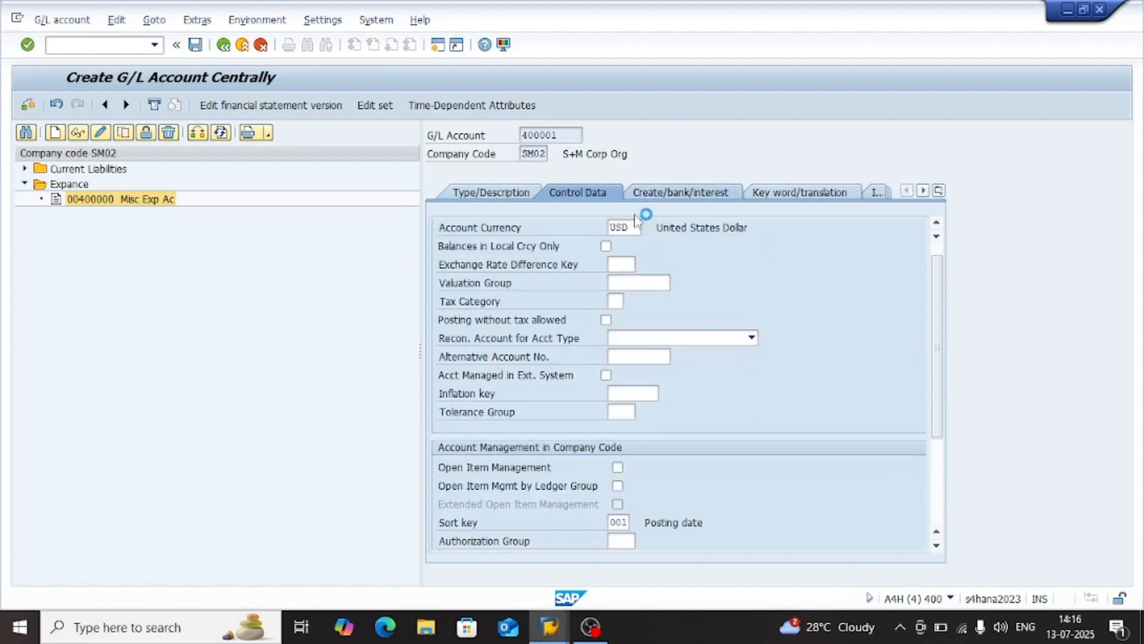
pyautogui.click(660, 193)
pyautogui.write('g01')
pyautogui.press('Return')
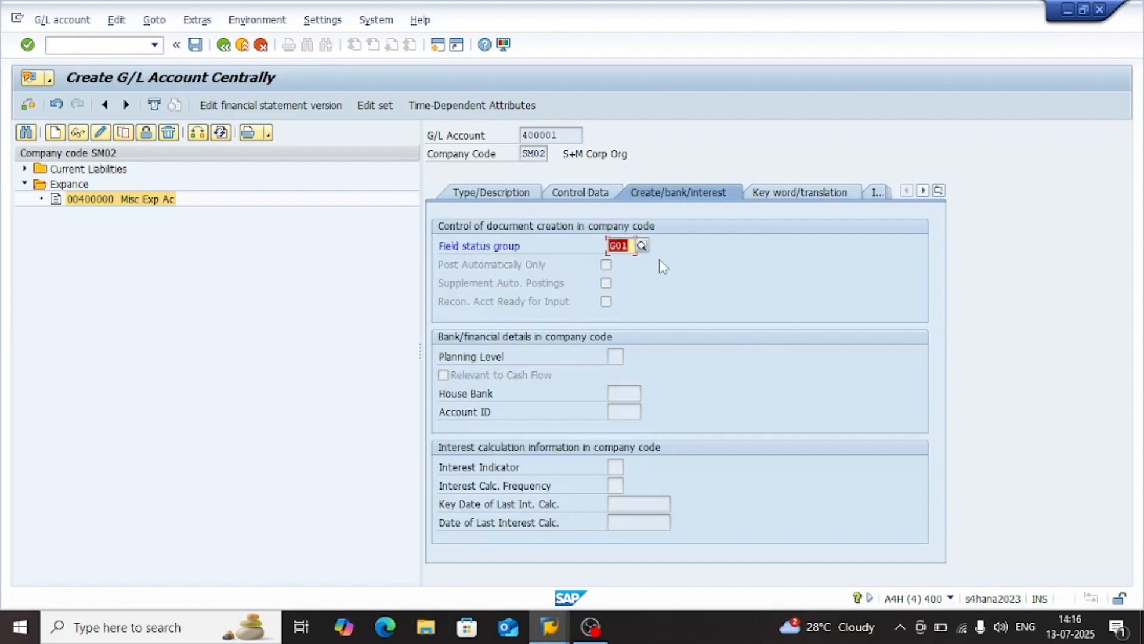
pyautogui.press('BackSpace')
pyautogui.write('g001')
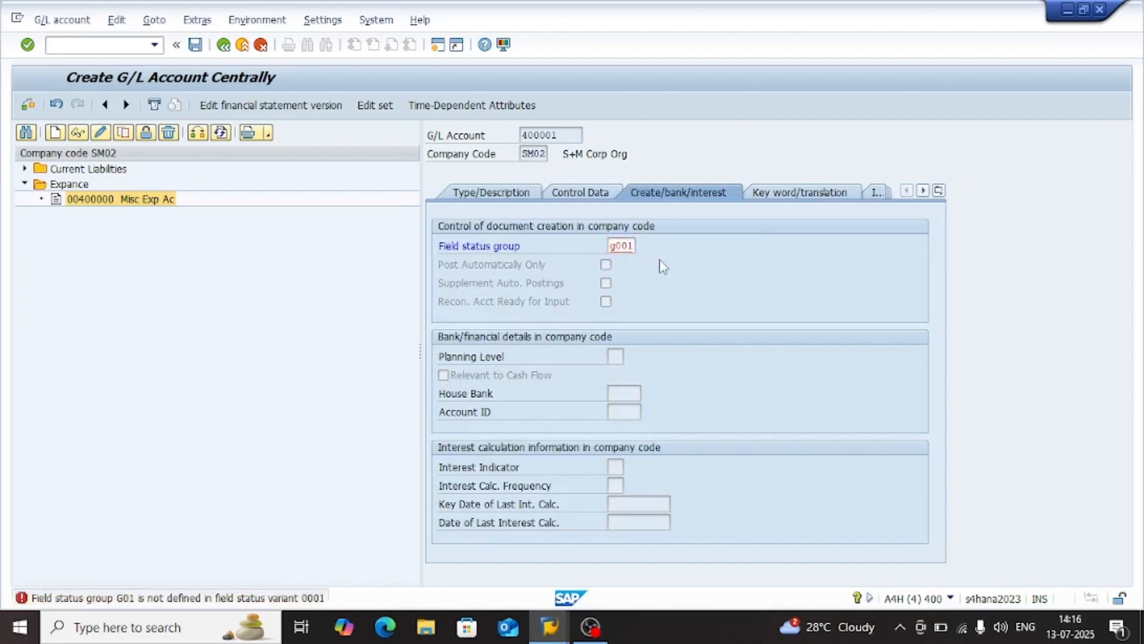
pyautogui.press('Return')
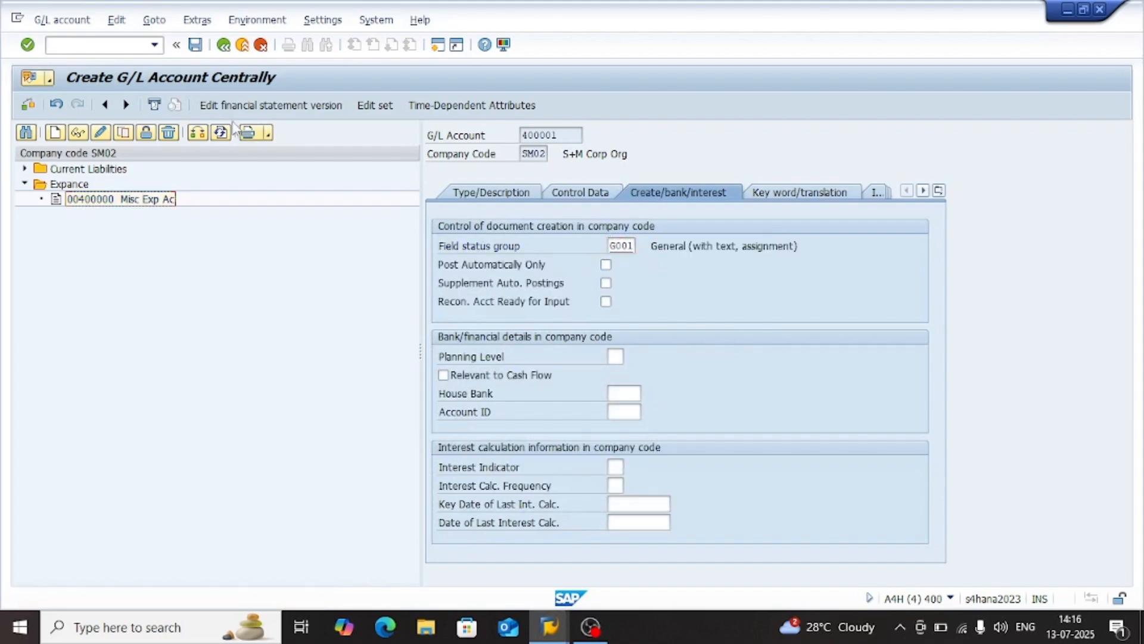
pyautogui.click(195, 44)
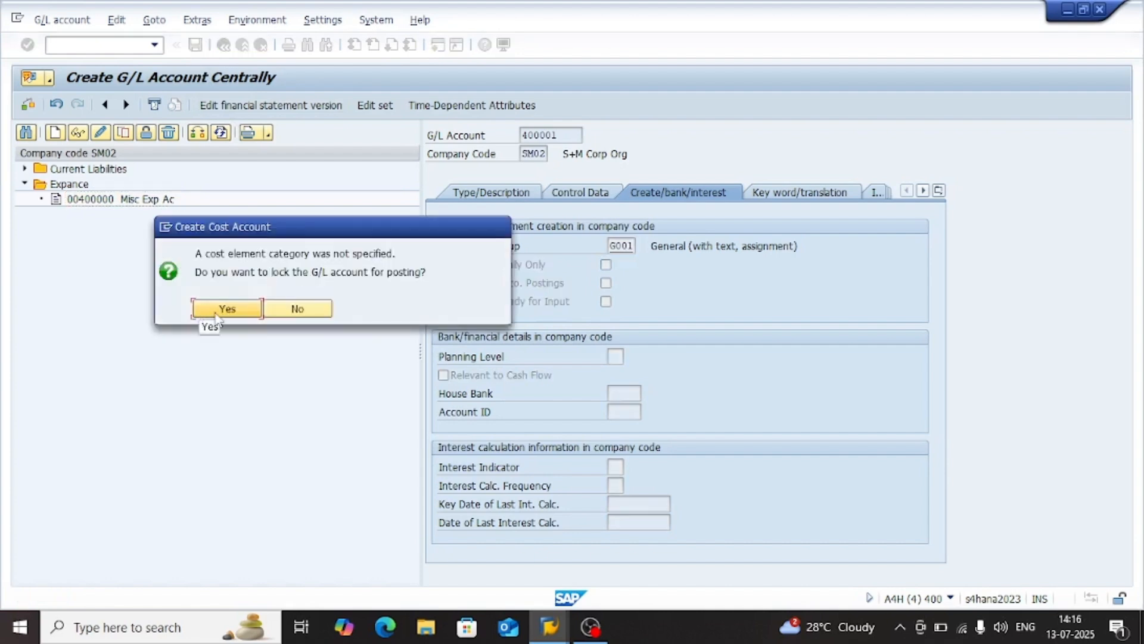
pyautogui.click(216, 310)
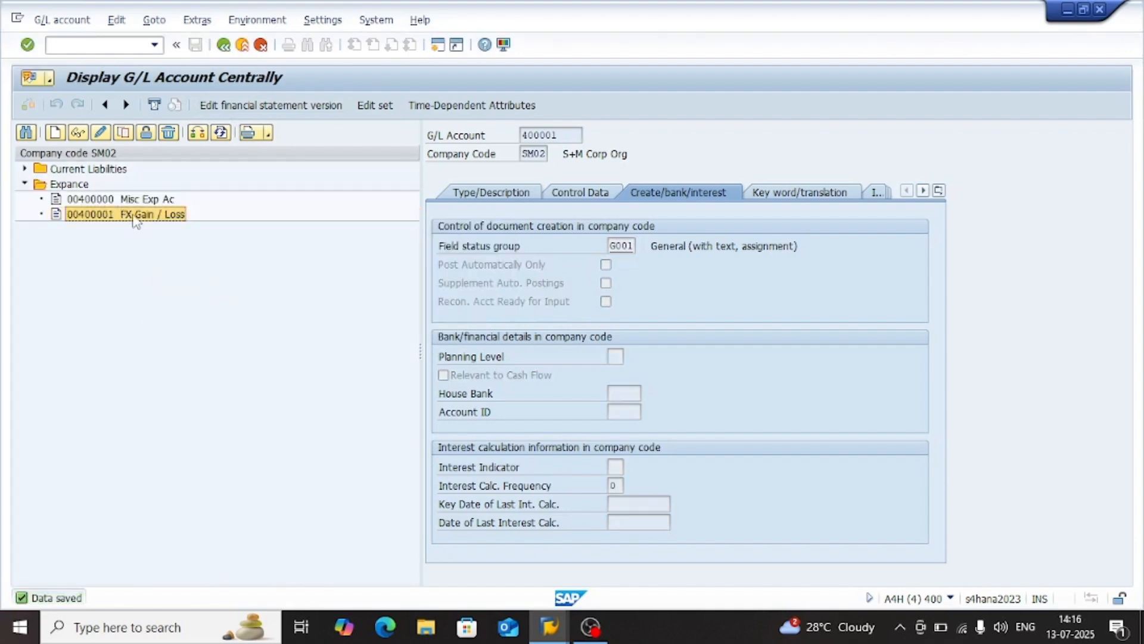
# Change the FX Gain / Loss account's cost element category to 01 Primary costs/cost-reducing revenues and save it
pyautogui.doubleClick(133, 216)
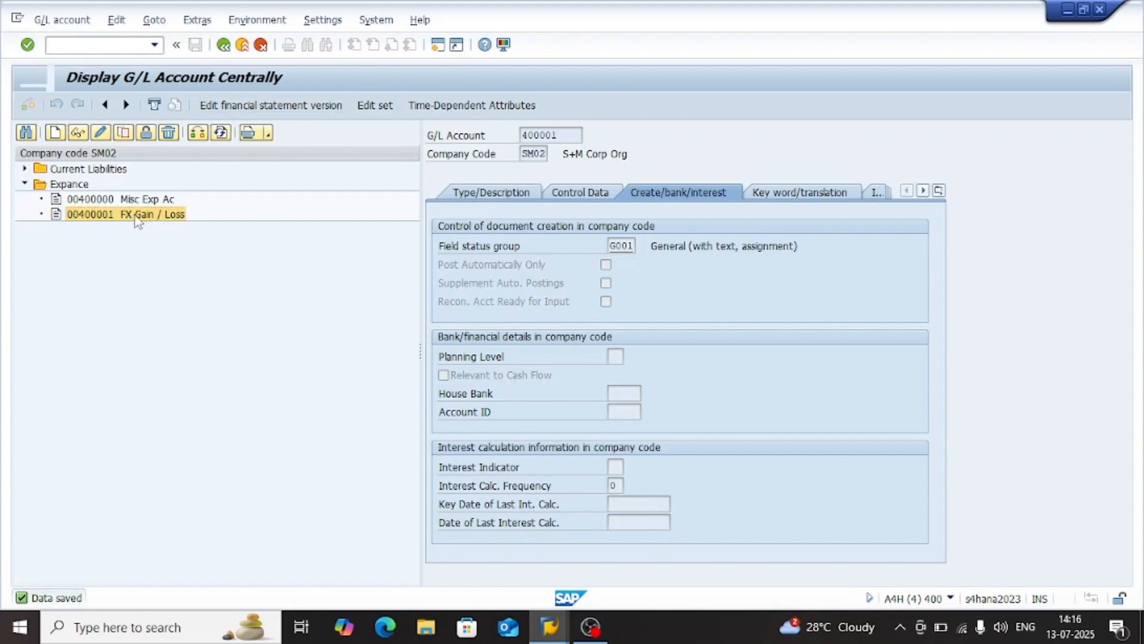
pyautogui.click(100, 133)
pyautogui.click(623, 394)
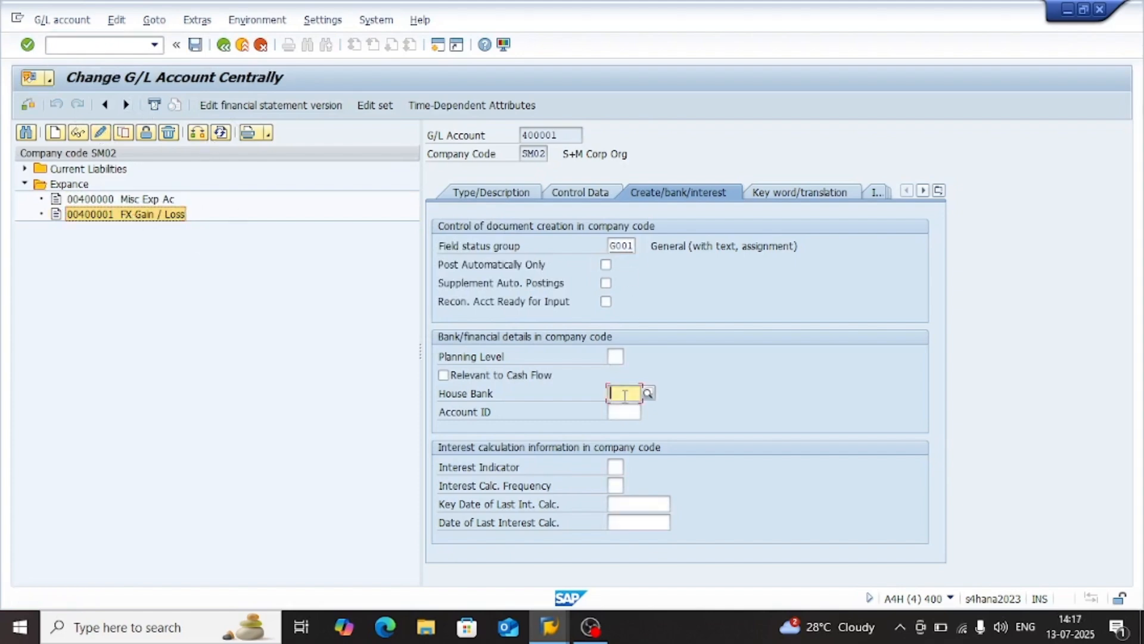
pyautogui.click(616, 486)
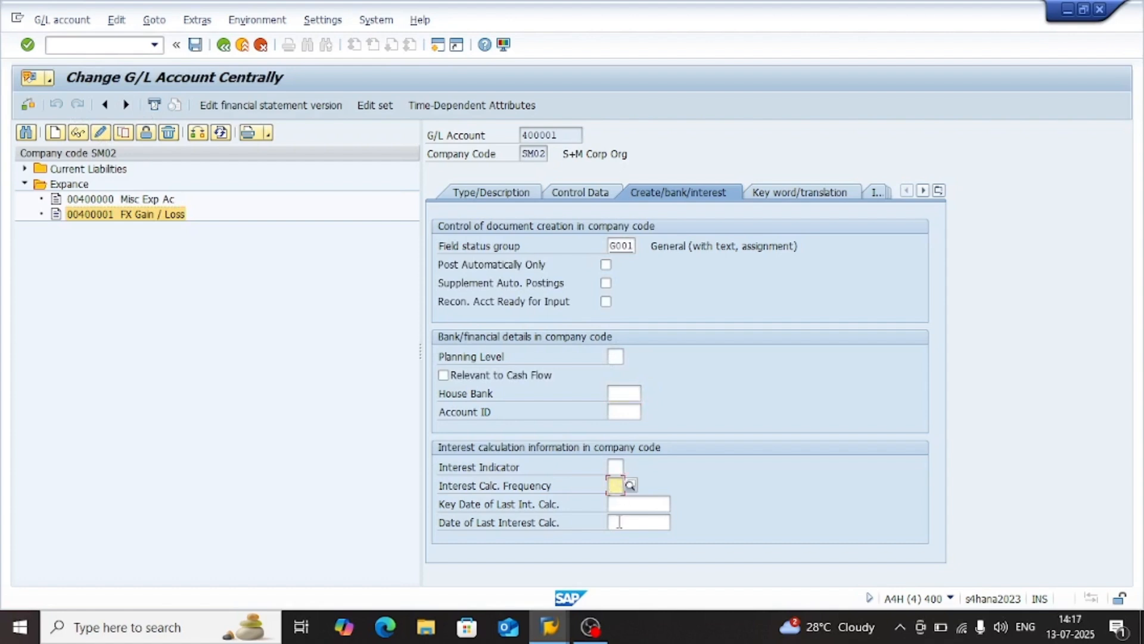
pyautogui.click(575, 198)
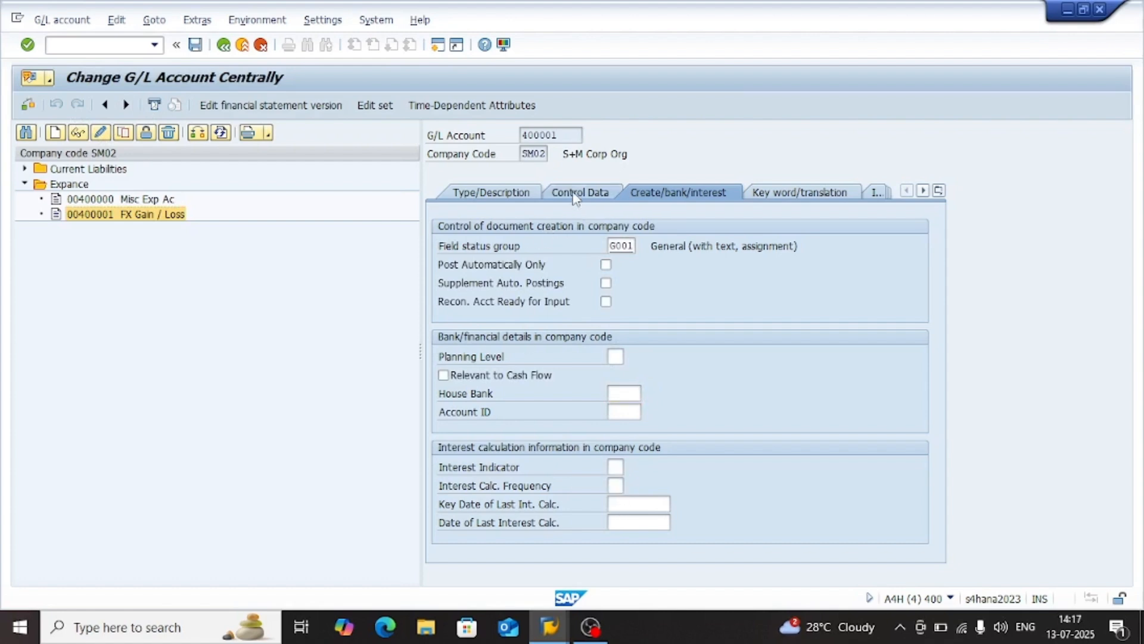
pyautogui.click(621, 540)
pyautogui.scroll(-3, 621, 540)
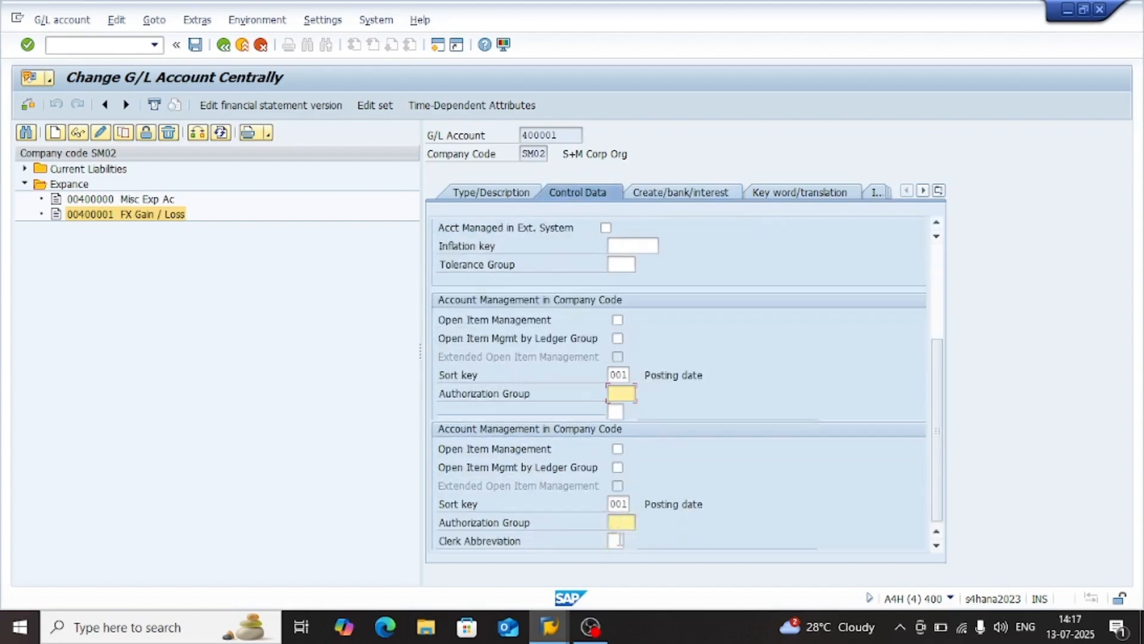
pyautogui.click(616, 467)
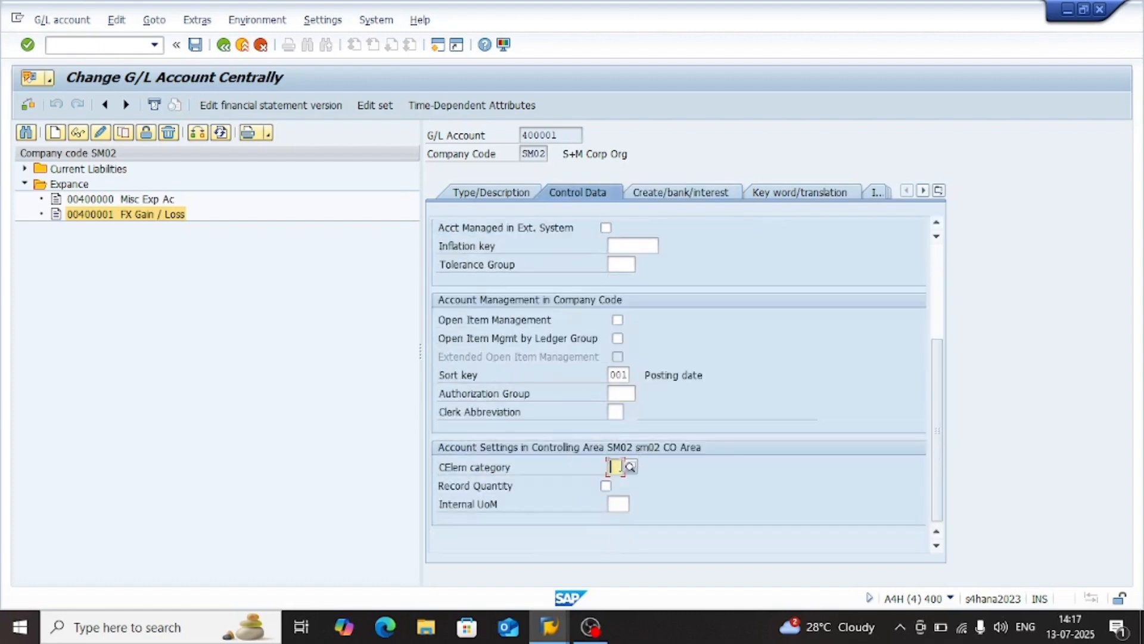
pyautogui.click(633, 469)
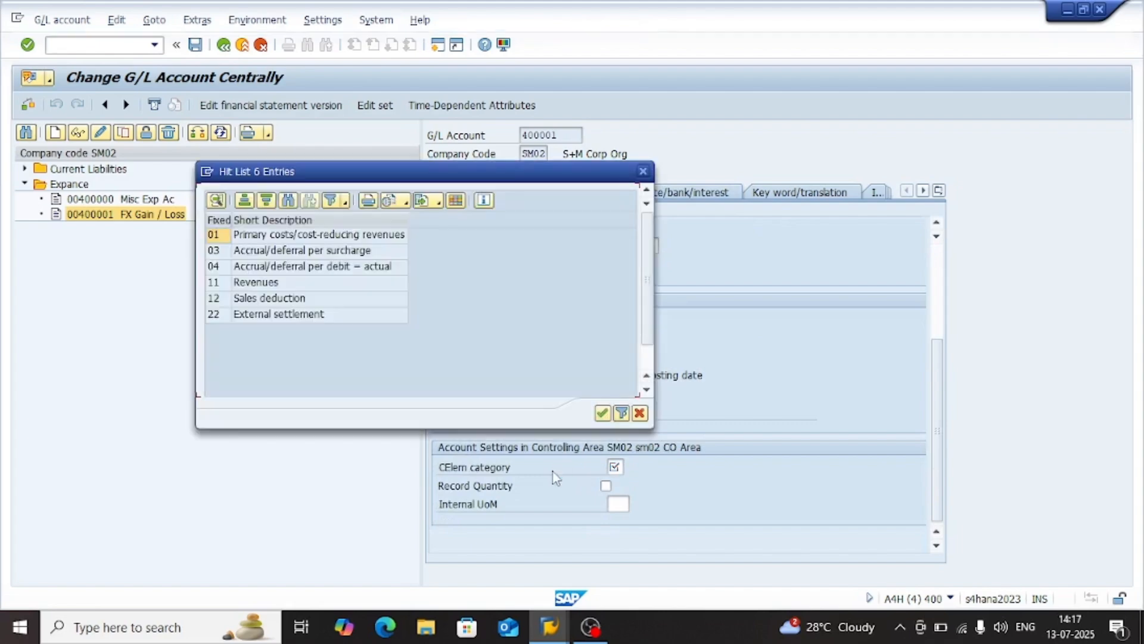
pyautogui.doubleClick(276, 236)
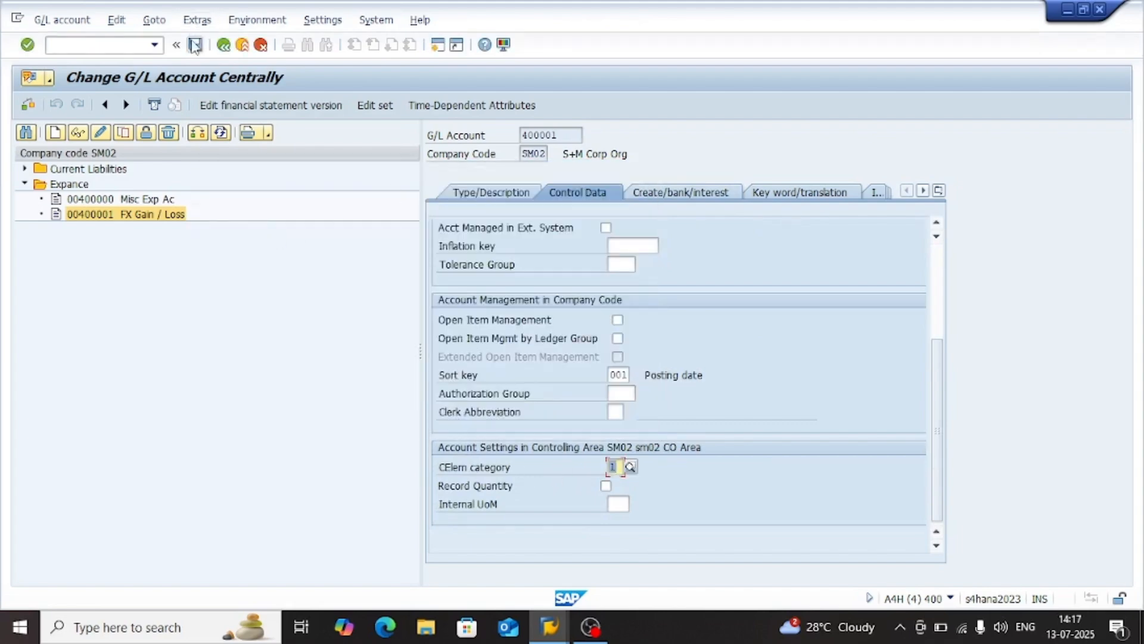
pyautogui.click(195, 45)
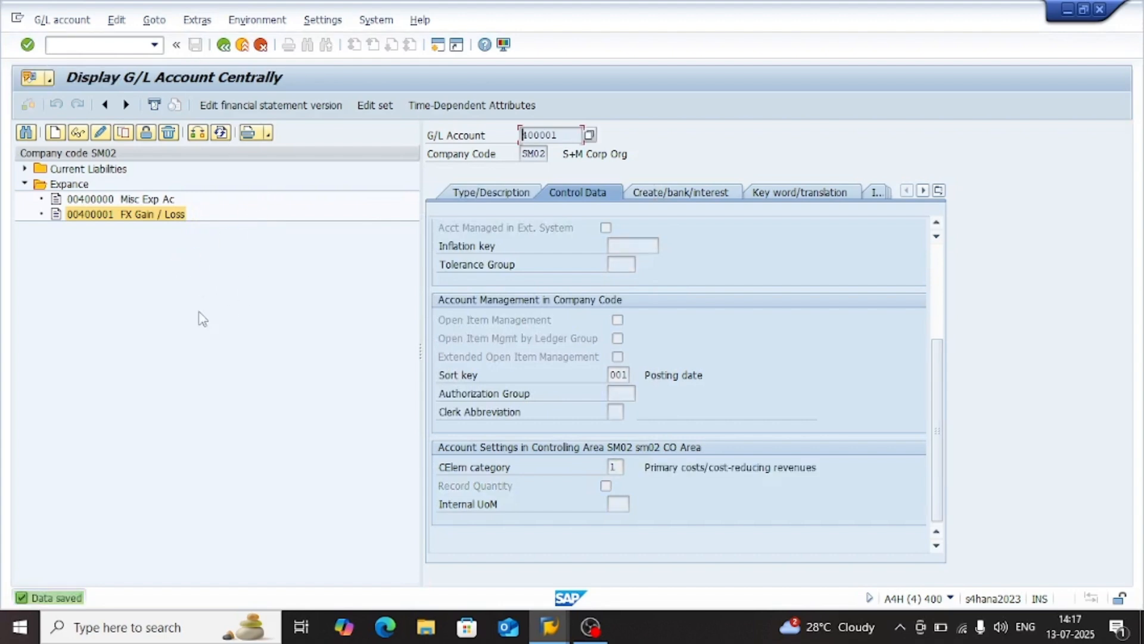
# Review the cost element category and account number of the saved FX Gain / Loss account
pyautogui.moveTo(843, 469); pyautogui.dragTo(618, 466)
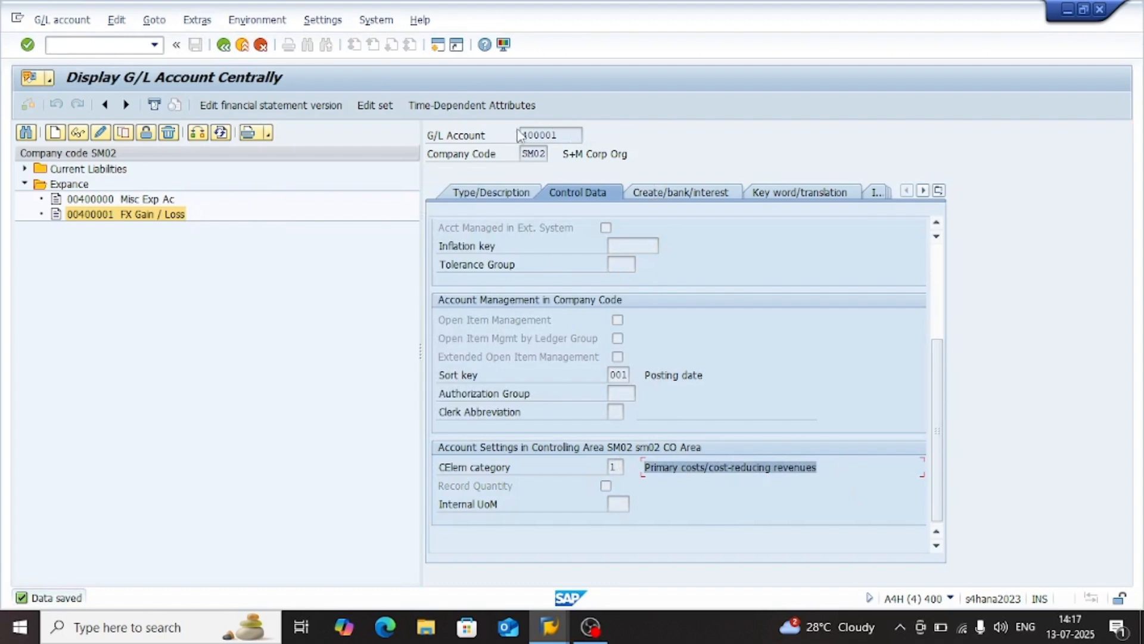
pyautogui.moveTo(587, 134); pyautogui.dragTo(512, 138)
pyautogui.click(272, 273)
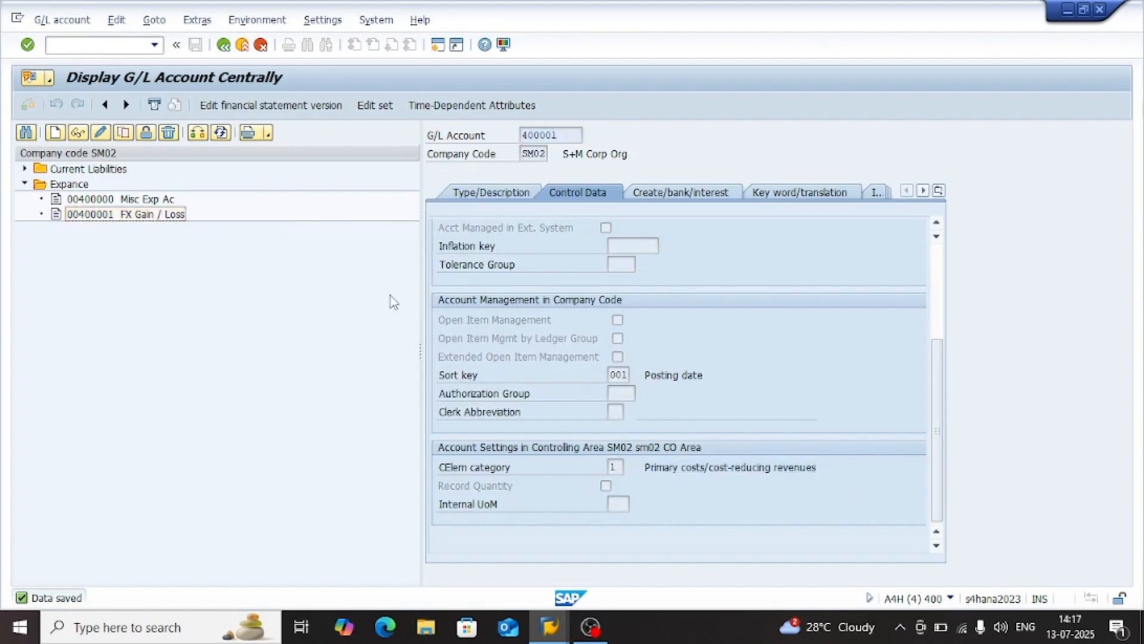
# Return to the new account determination entry for G/L account 202000 and set the realized exchange rate loss account to 400001
pyautogui.write('/n')
pyautogui.hotkey('alt', 'Tab')
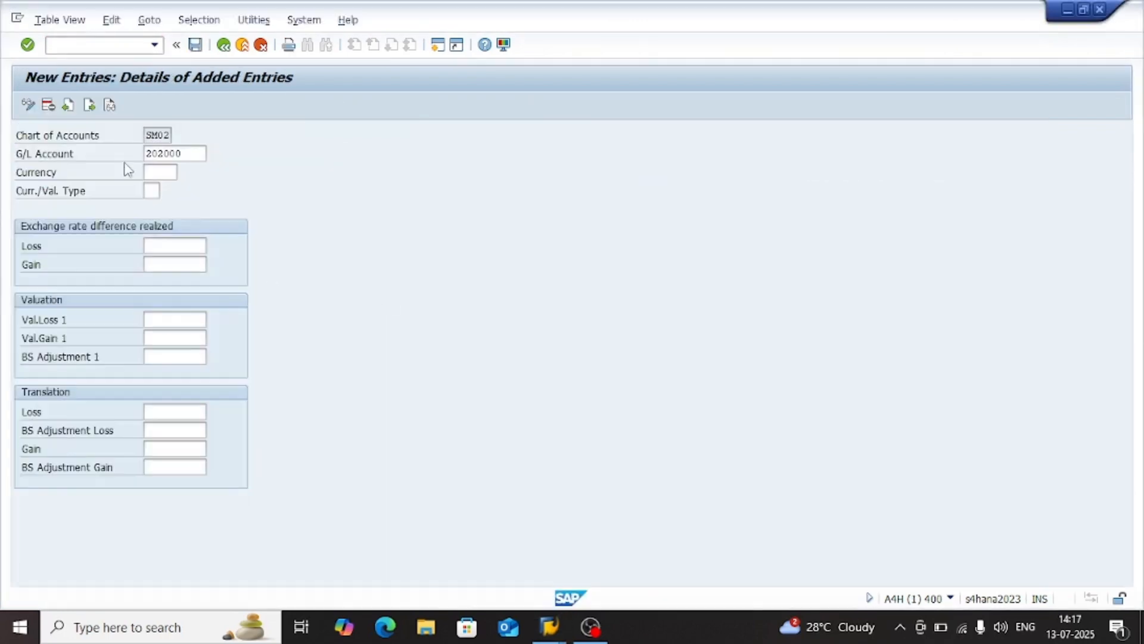
pyautogui.click(176, 245)
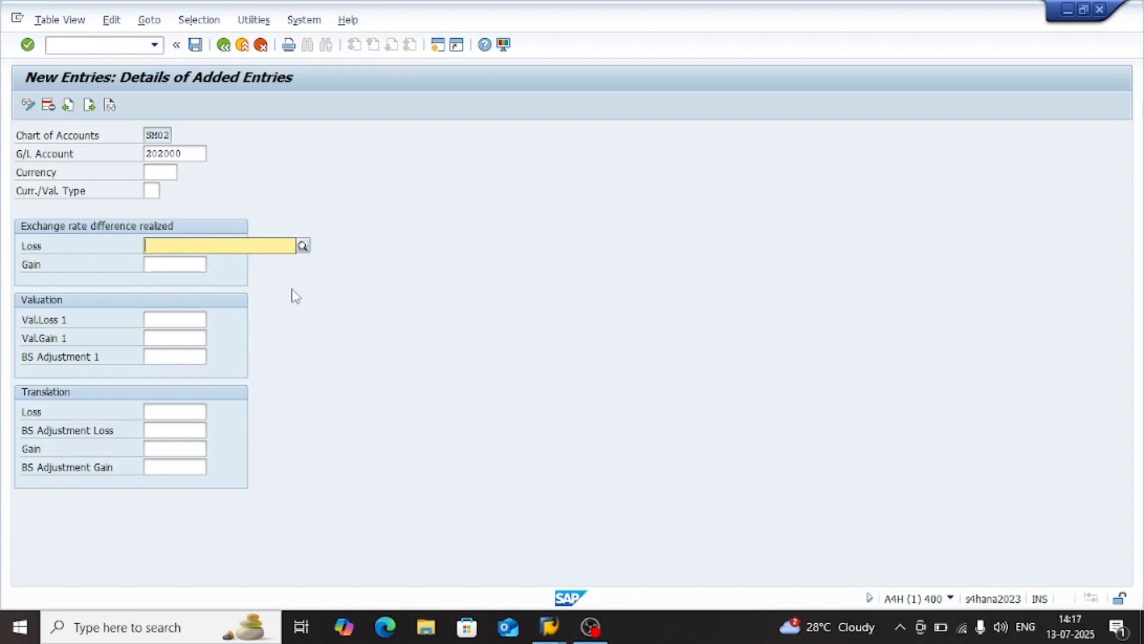
pyautogui.press('super+v')
pyautogui.press('Down')
pyautogui.press('Down')
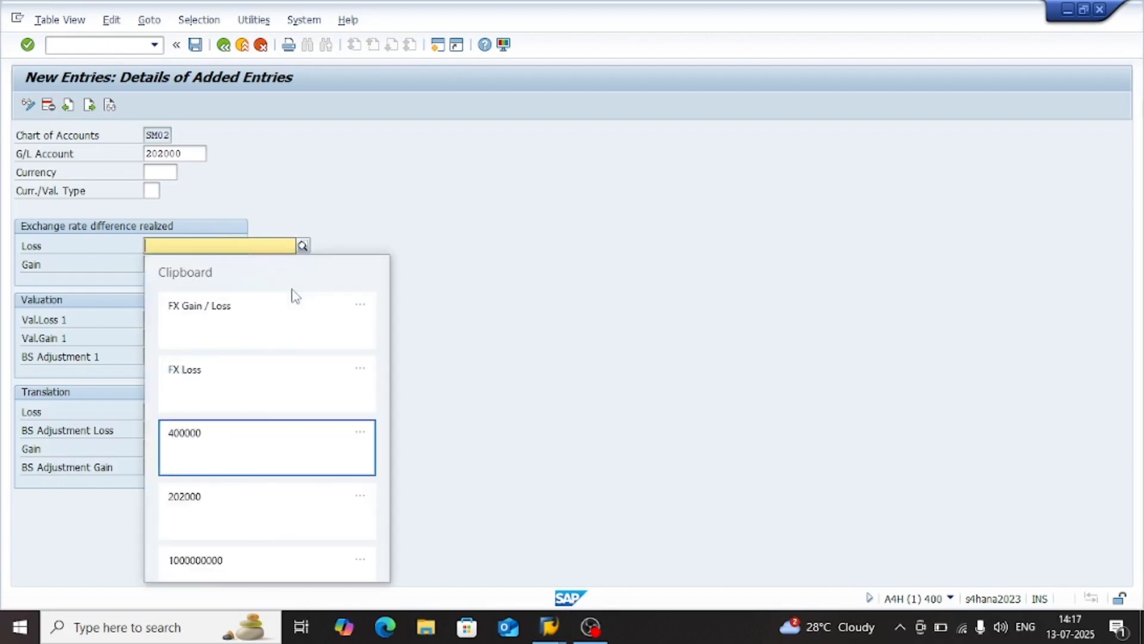
pyautogui.press('Escape')
pyautogui.press('super+v')
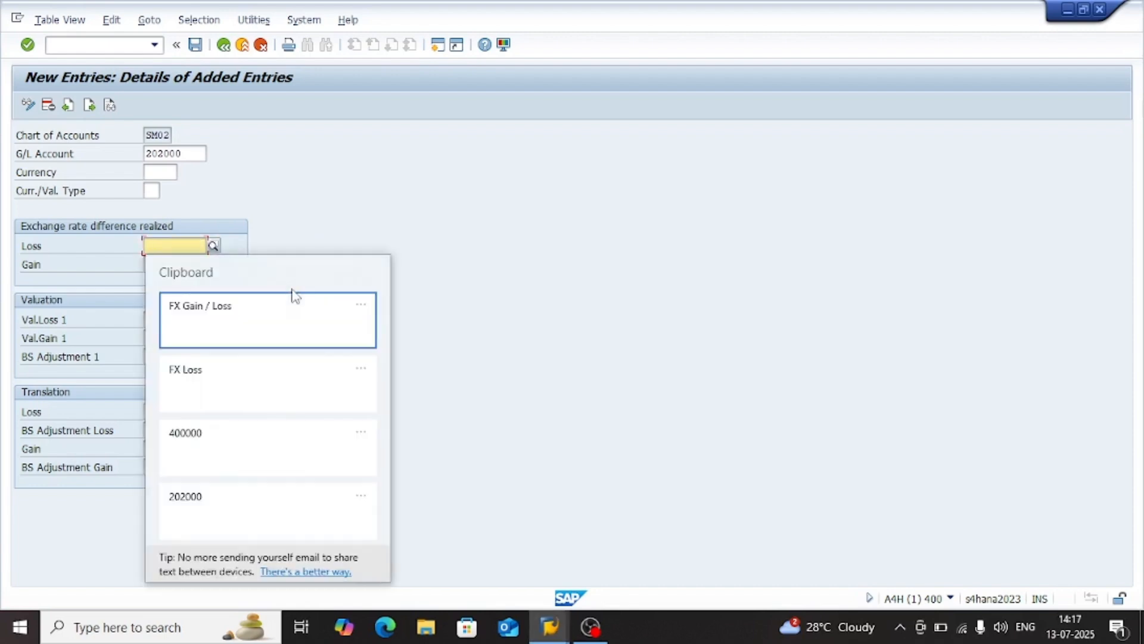
pyautogui.press('Down')
pyautogui.press('Down')
pyautogui.press('Return')
pyautogui.press('BackSpace')
pyautogui.write('1')
pyautogui.press('Tab')
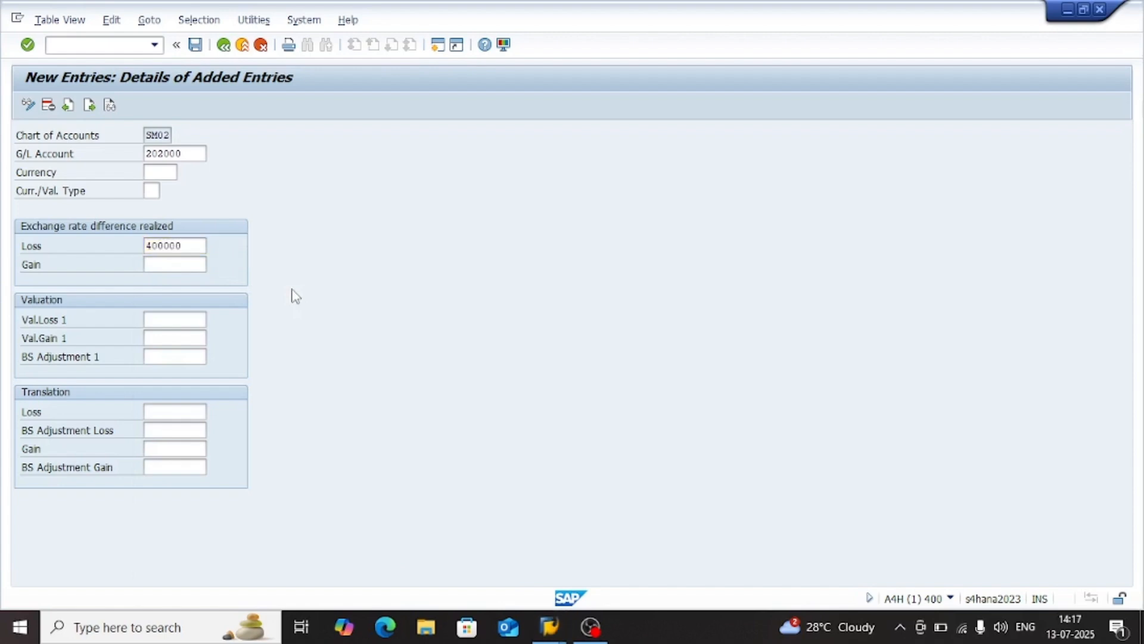
# Enter 400001 as the realized gain account and as the Val.Loss 1 and Val.Gain 1 accounts
pyautogui.hotkey('shift', 'Tab')
pyautogui.hotkey('ctrl', 'c')
pyautogui.press('Tab')
pyautogui.press('Tab')
pyautogui.hotkey('ctrl', 'v')
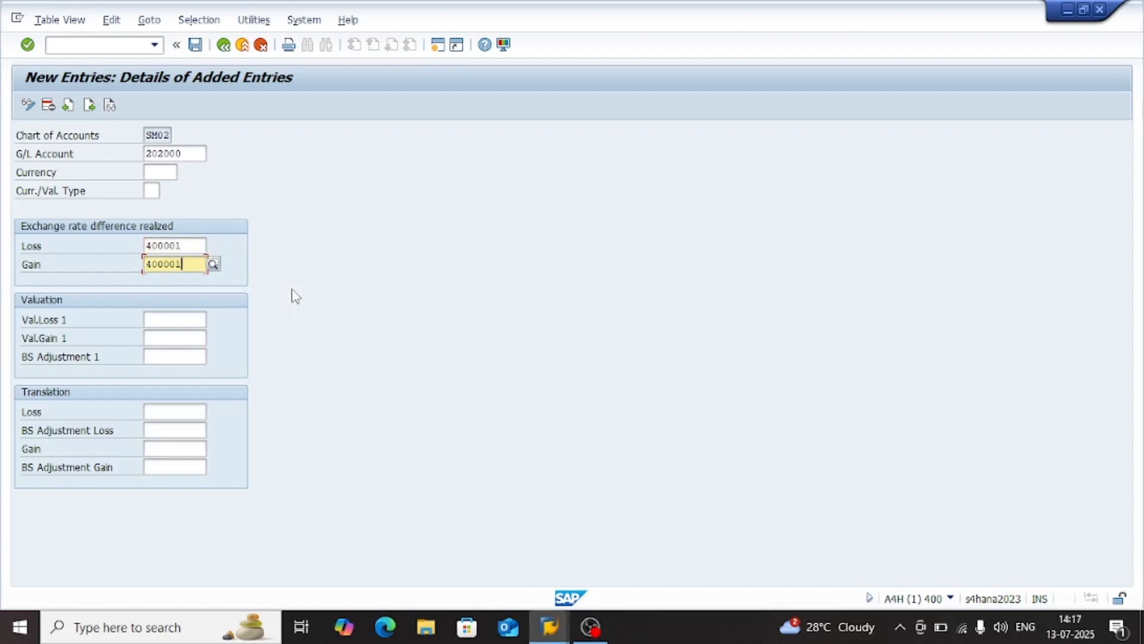
pyautogui.press('Tab')
pyautogui.hotkey('ctrl', 'v')
pyautogui.press('Tab')
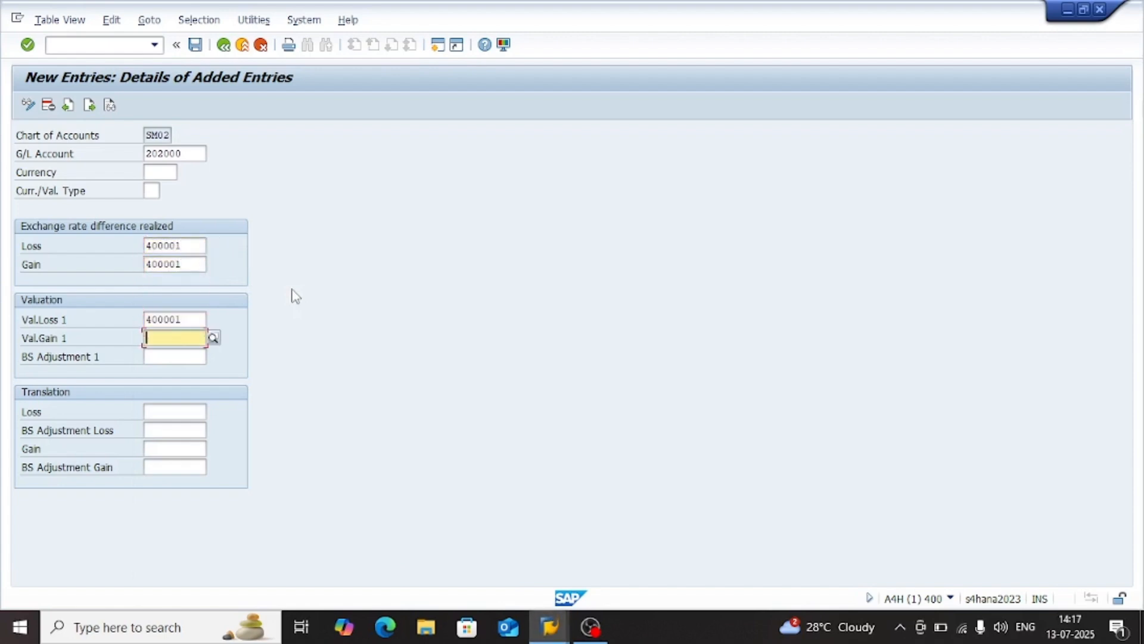
pyautogui.hotkey('ctrl', 'v')
# Set BS Adjustment 1 to account 202000 and save the account determination entry
pyautogui.moveTo(185, 153); pyautogui.dragTo(135, 156)
pyautogui.hotkey('ctrl', 'c')
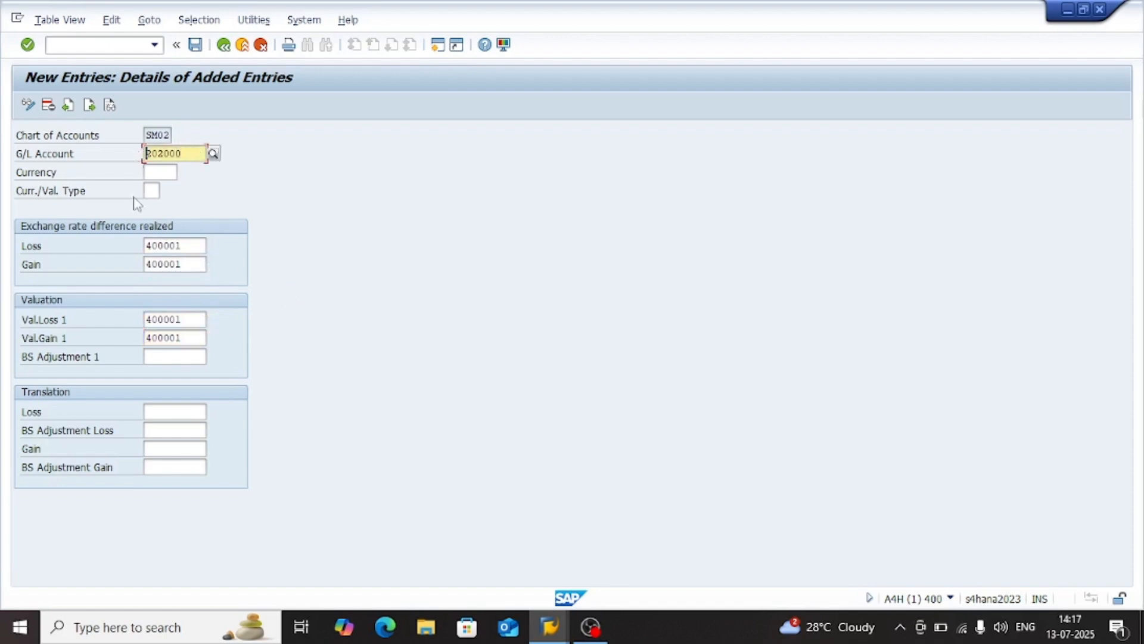
pyautogui.click(164, 358)
pyautogui.hotkey('ctrl', 'v')
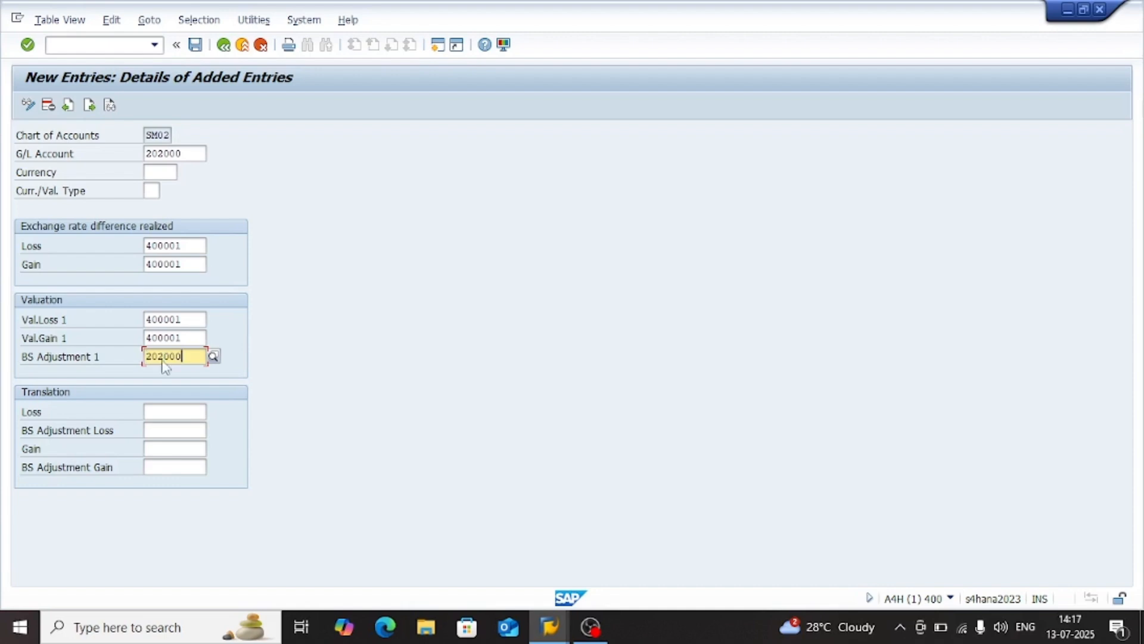
pyautogui.press('Return')
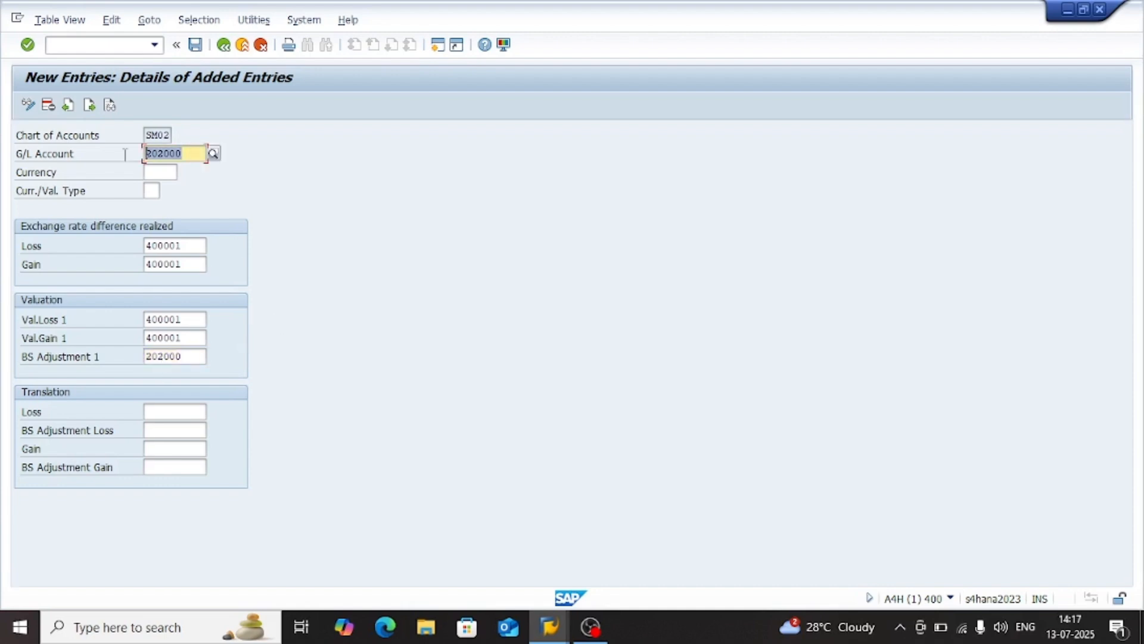
pyautogui.click(196, 44)
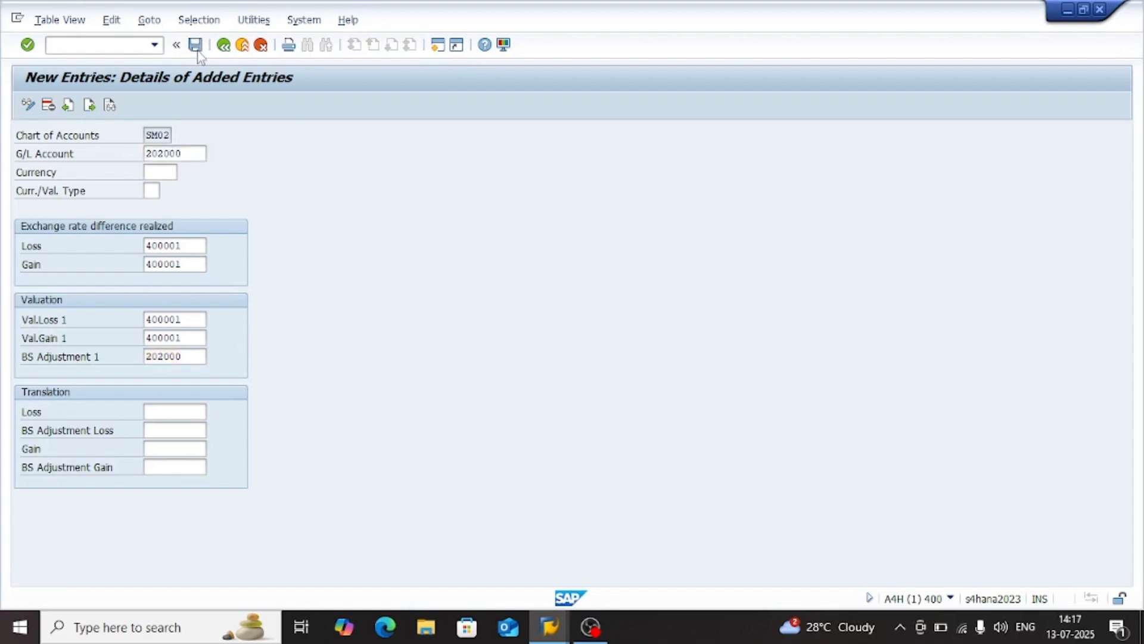
pyautogui.click(247, 284)
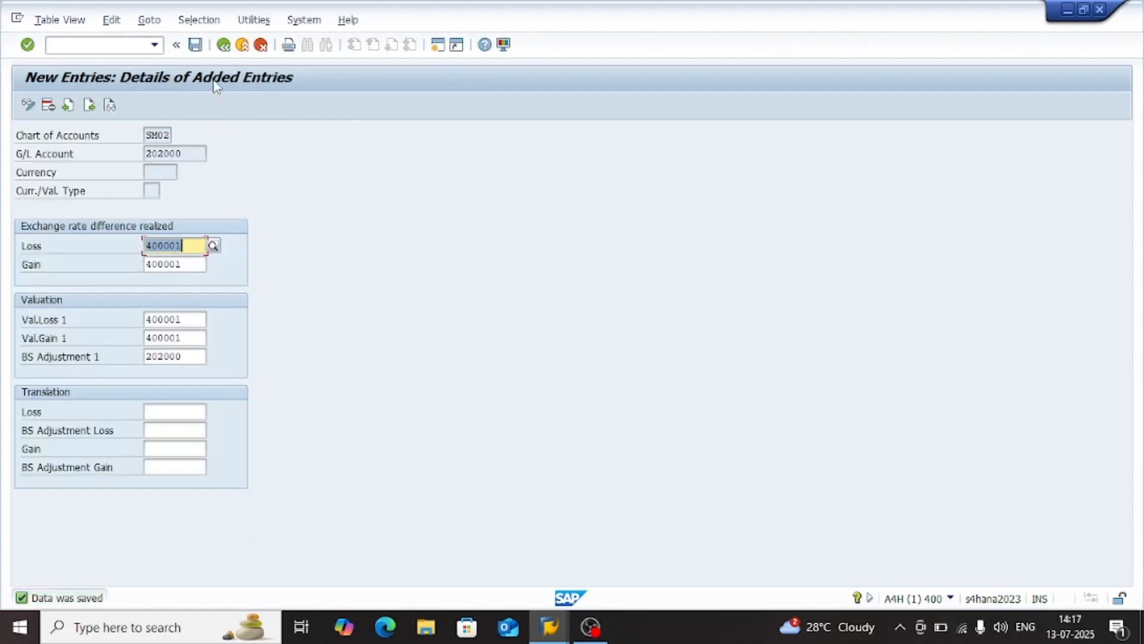
# Leave the entry and reopen KDF account determination under Exchange rate differences for chart of accounts SM02 with valuation area 0L
pyautogui.click(224, 47)
pyautogui.click(224, 46)
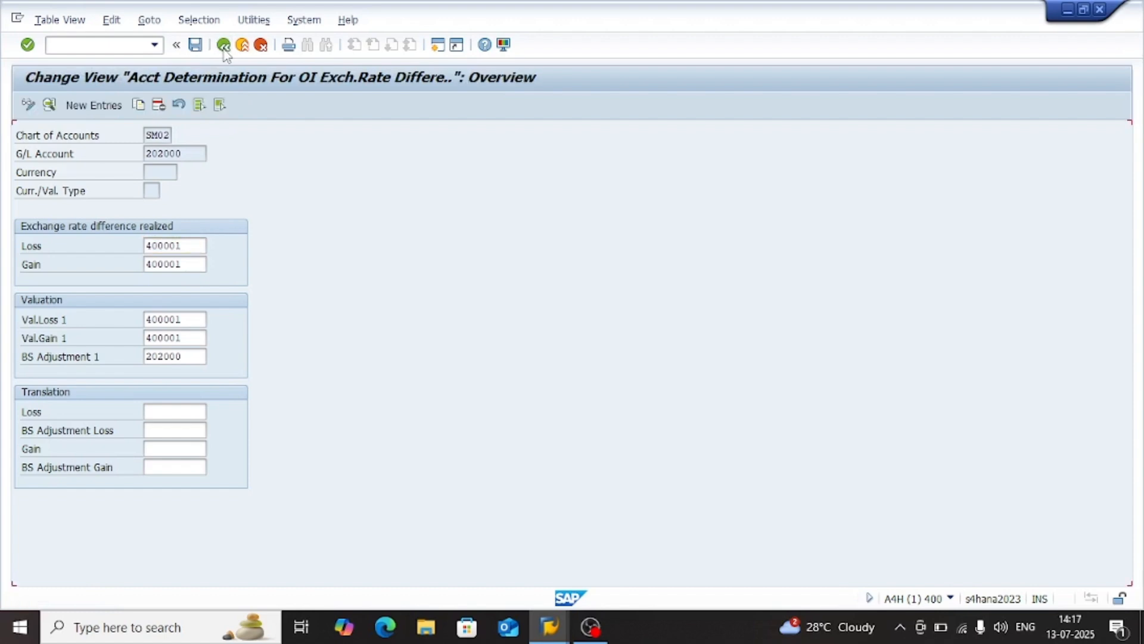
pyautogui.click(224, 45)
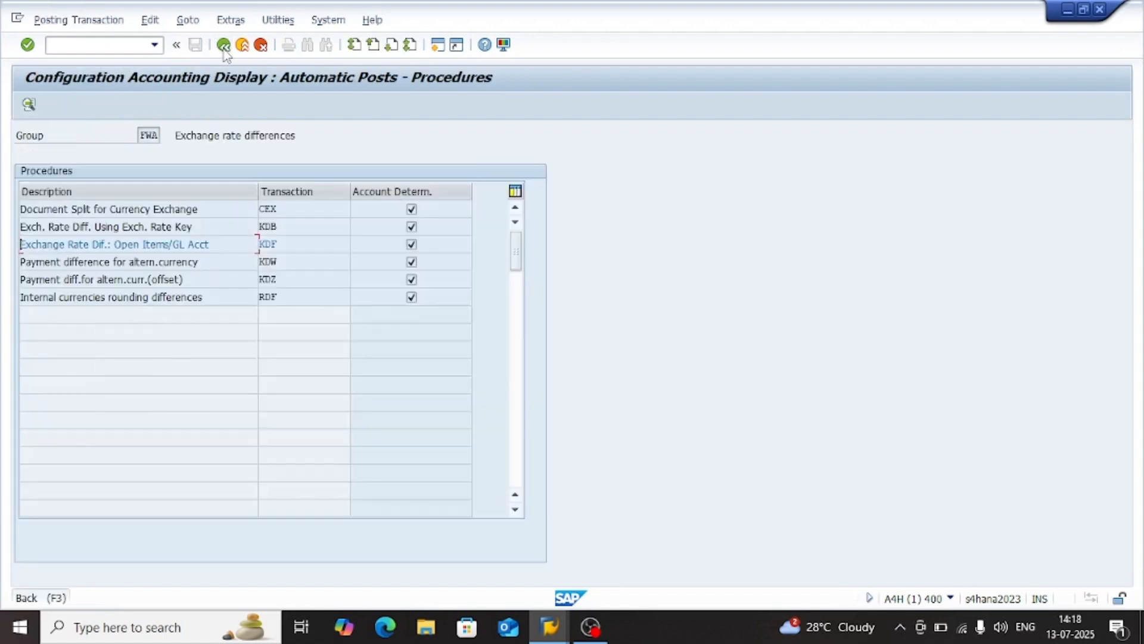
pyautogui.click(224, 46)
pyautogui.click(158, 422)
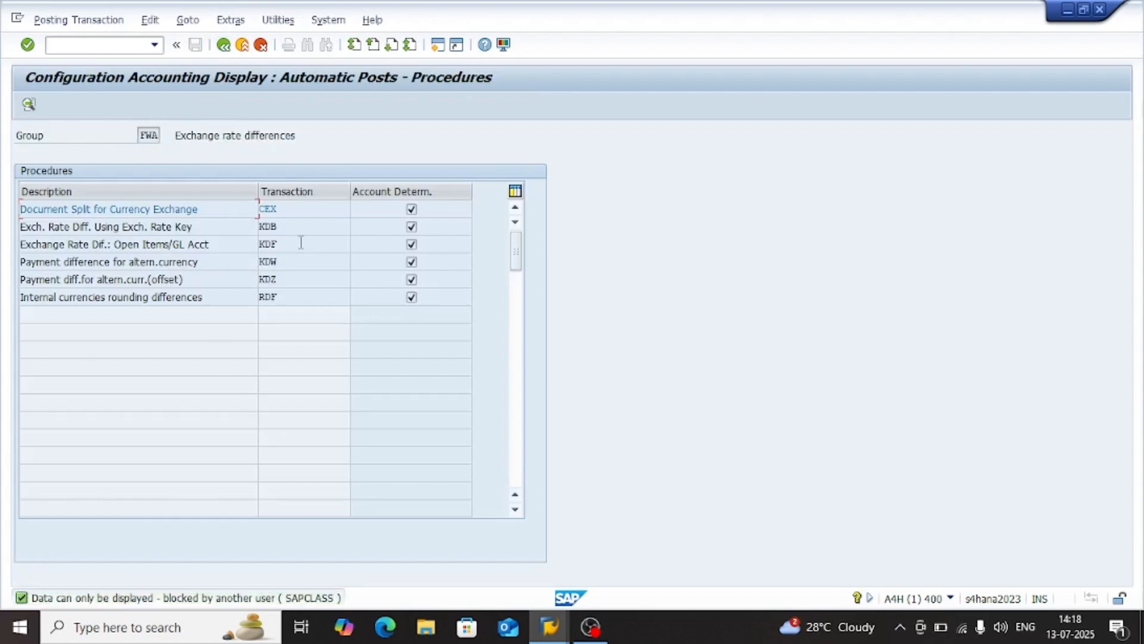
pyautogui.doubleClick(286, 247)
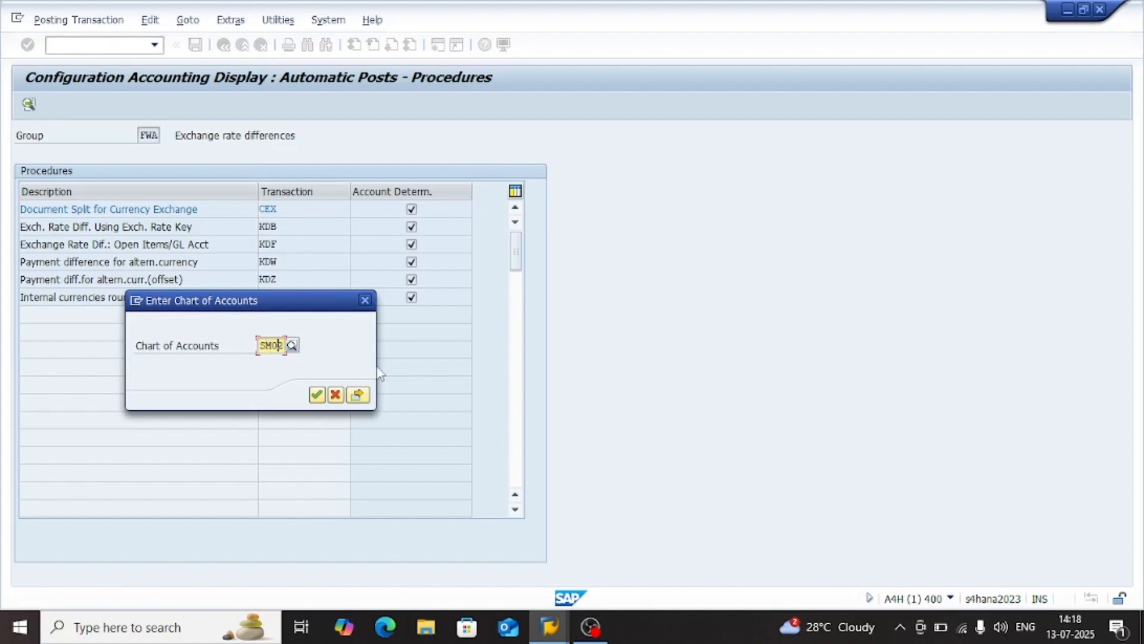
pyautogui.click(358, 395)
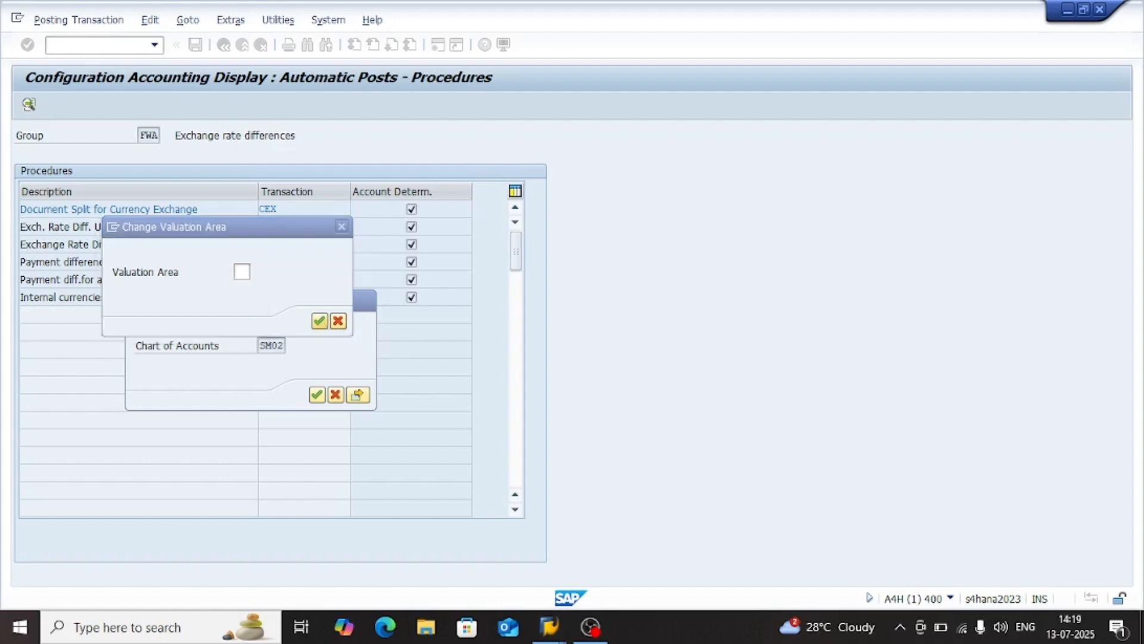
pyautogui.click(320, 322)
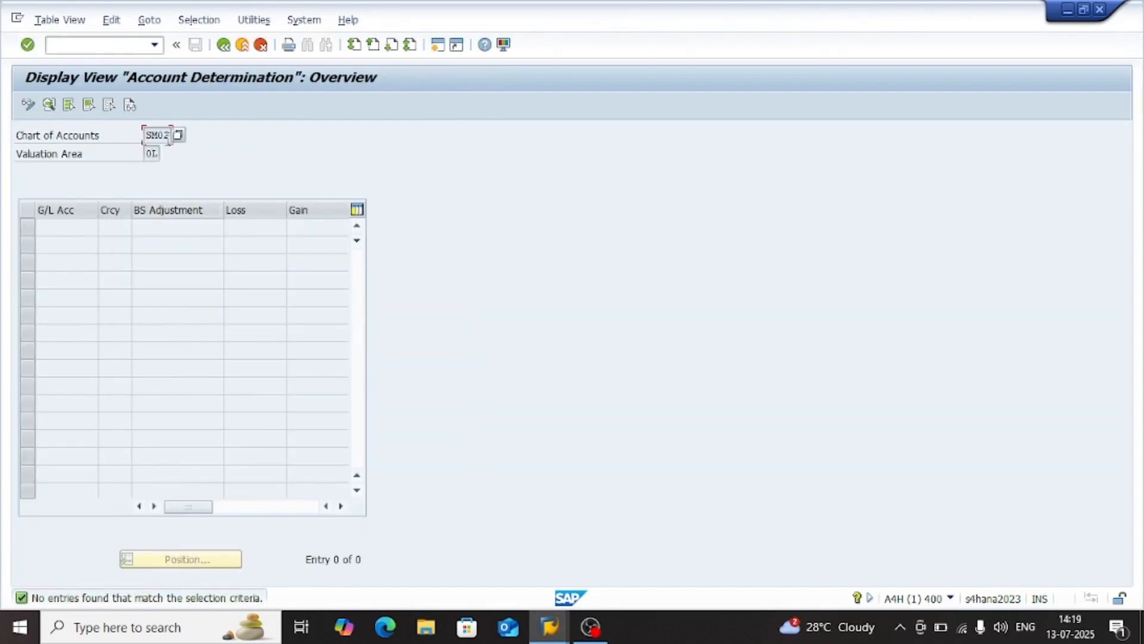
# Check the chart of accounts and valuation area of the KDF account determination and return to the IMG structure
pyautogui.moveTo(166, 136); pyautogui.dragTo(138, 136)
pyautogui.moveTo(160, 153); pyautogui.dragTo(143, 156)
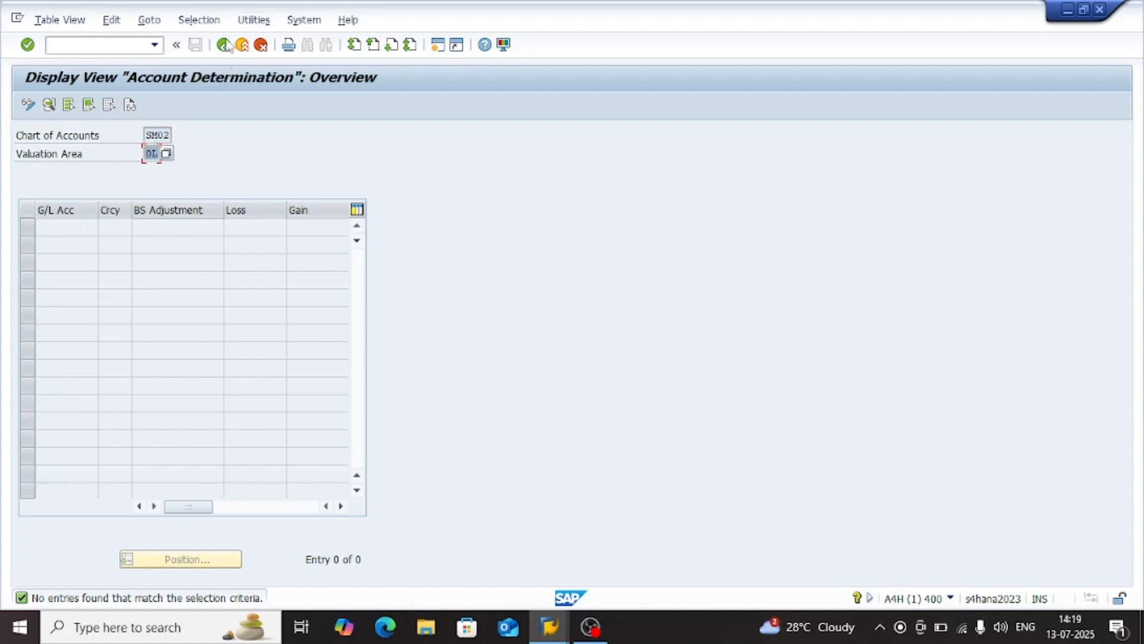
pyautogui.click(147, 154)
pyautogui.click(158, 135)
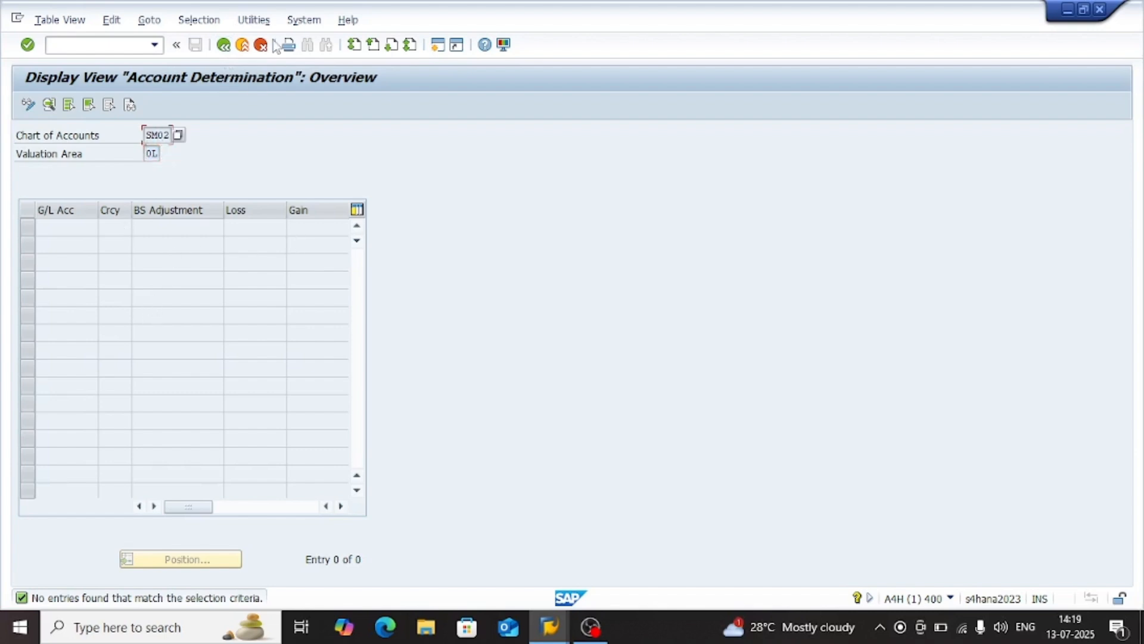
pyautogui.click(225, 45)
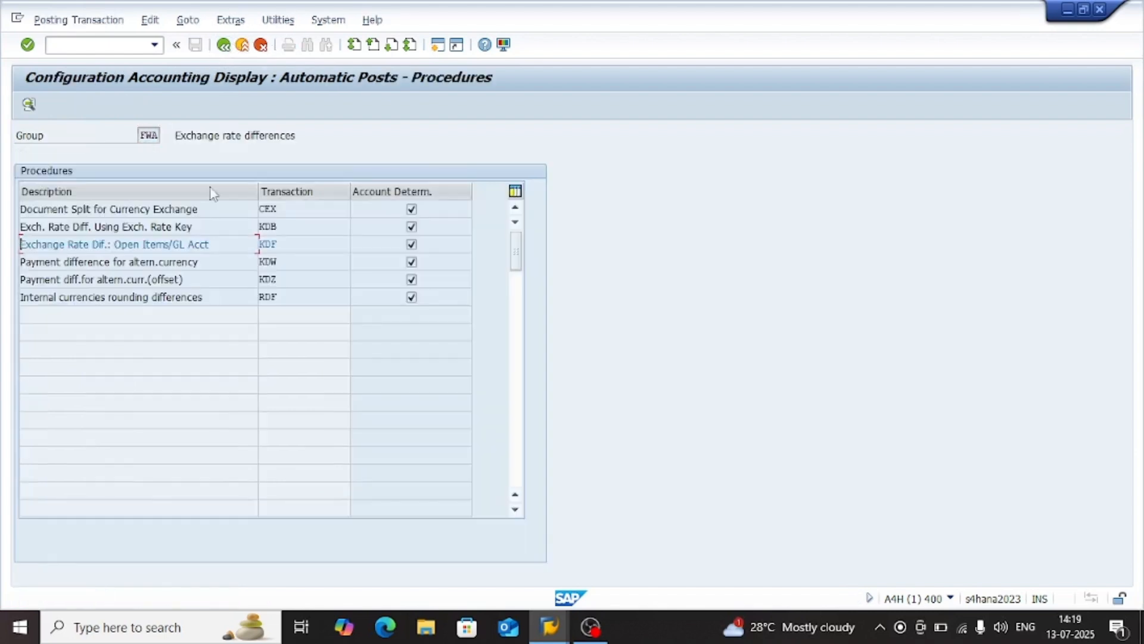
pyautogui.click(287, 230)
pyautogui.click(290, 248)
pyautogui.click(223, 45)
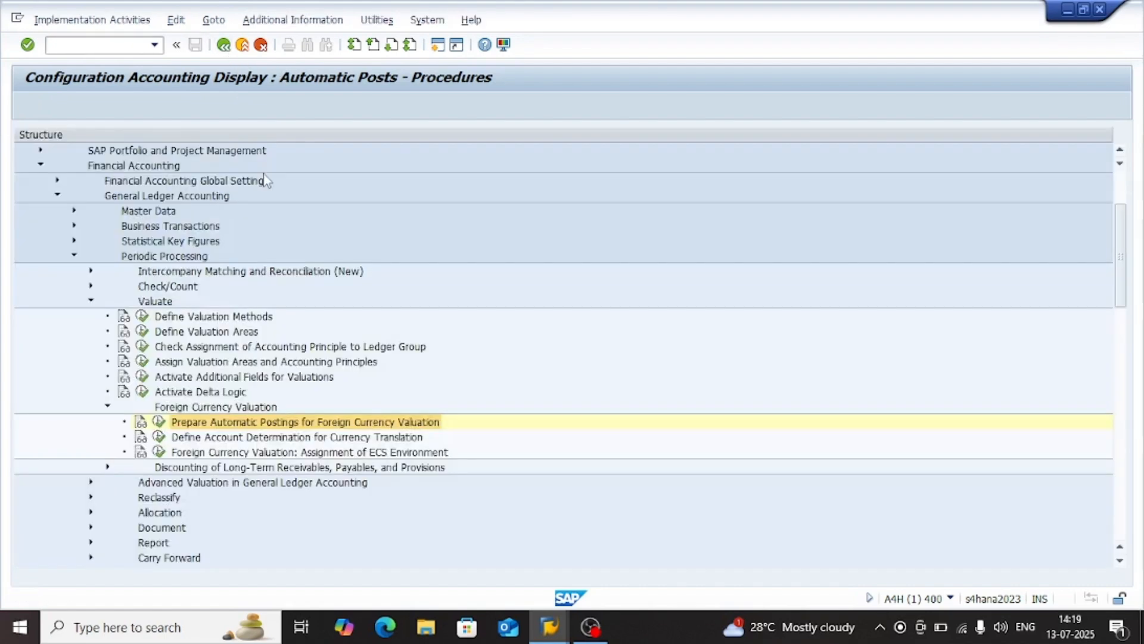
# Open Define Account Determination for Currency Translation for chart of accounts SM02 and valuation area 0L, leaving FS Version empty
pyautogui.click(232, 453)
pyautogui.click(274, 440)
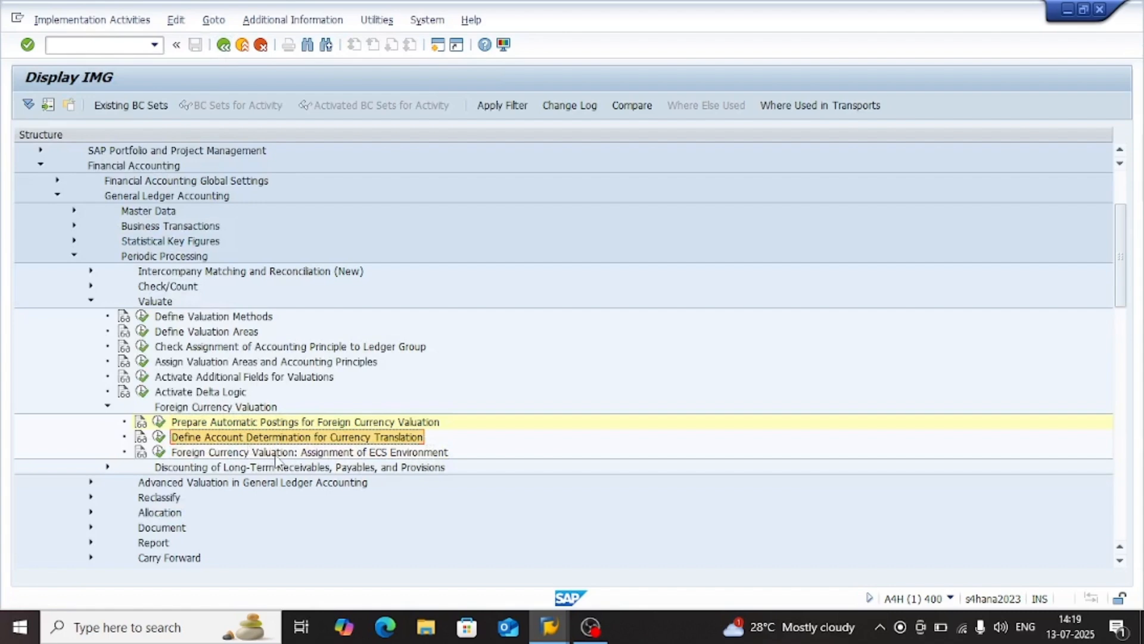
pyautogui.press('Left')
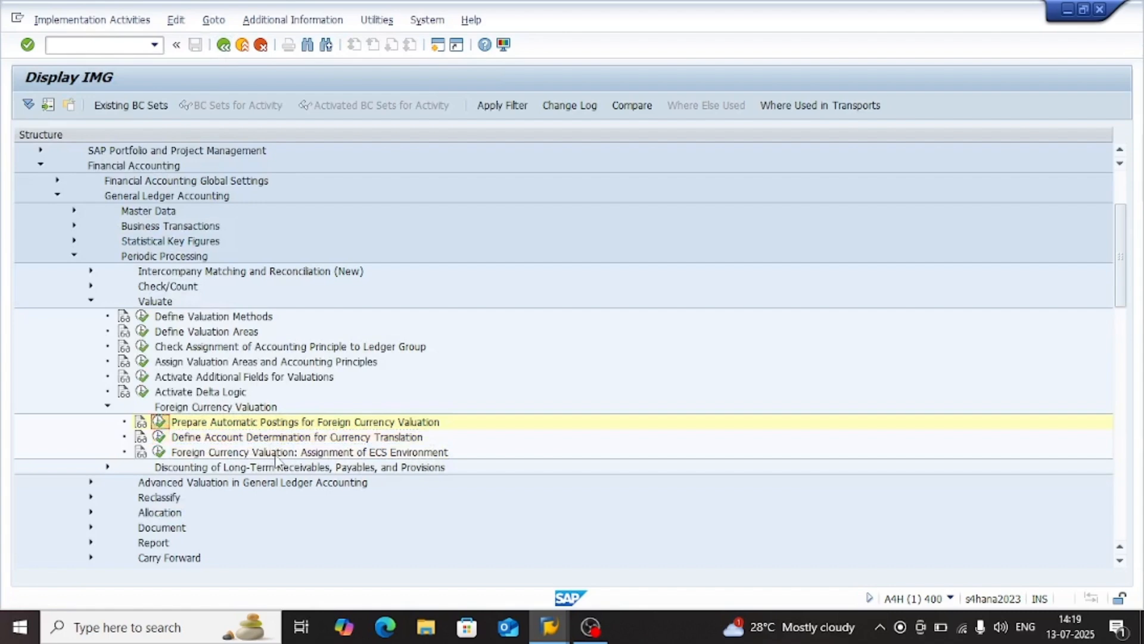
pyautogui.click(160, 439)
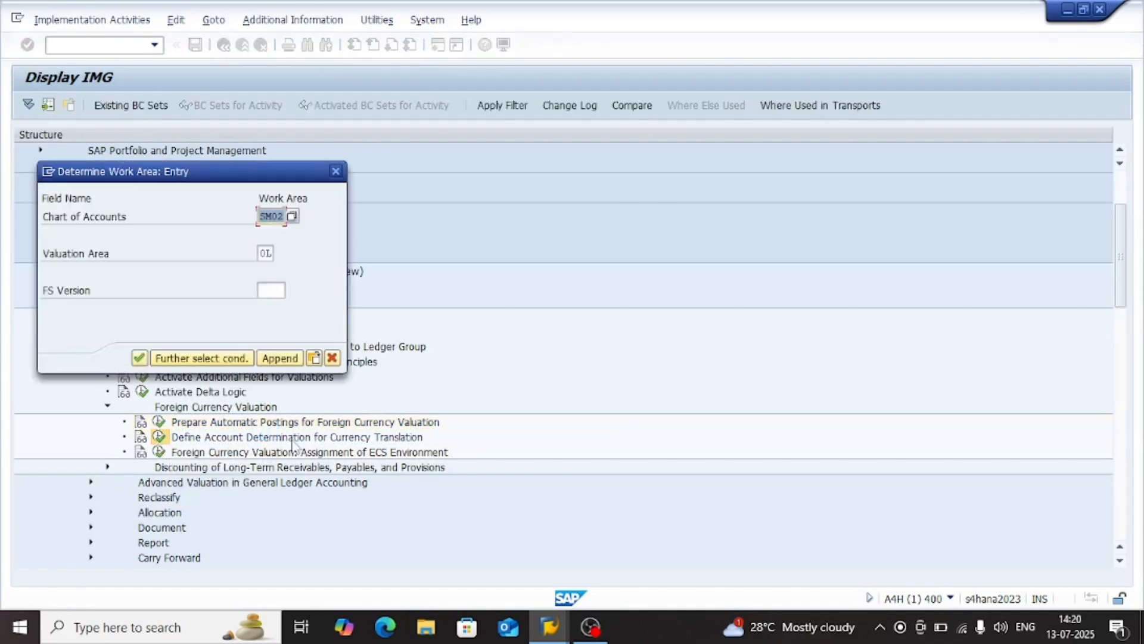
pyautogui.click(139, 358)
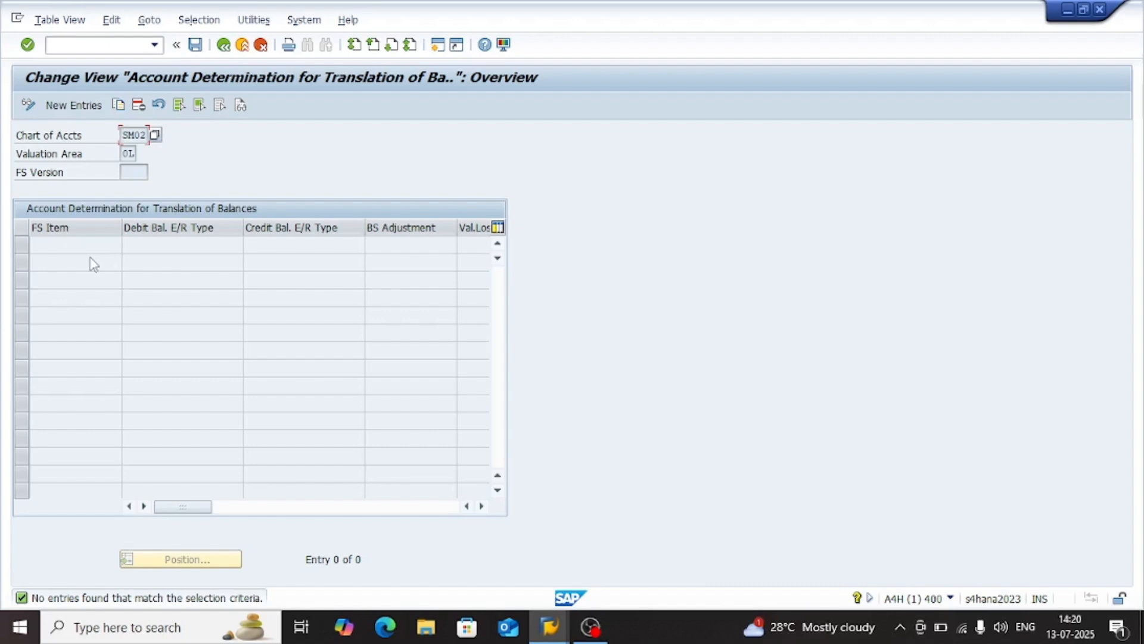
# Start a new translation account determination entry and look through the exchange rate types available for debit balances
pyautogui.click(71, 179)
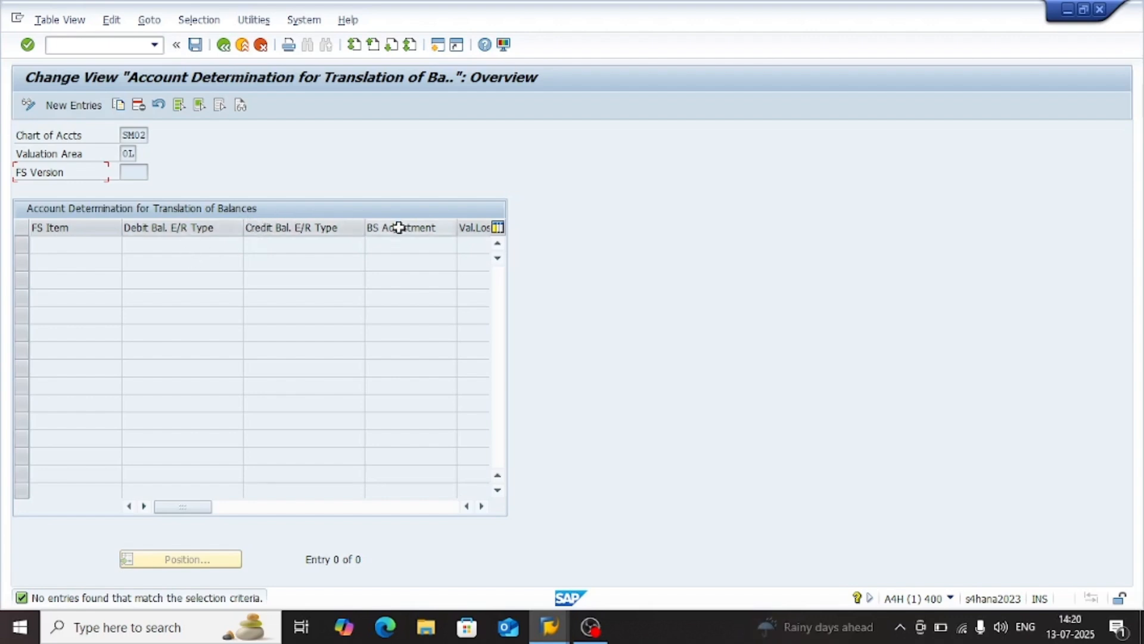
pyautogui.click(59, 105)
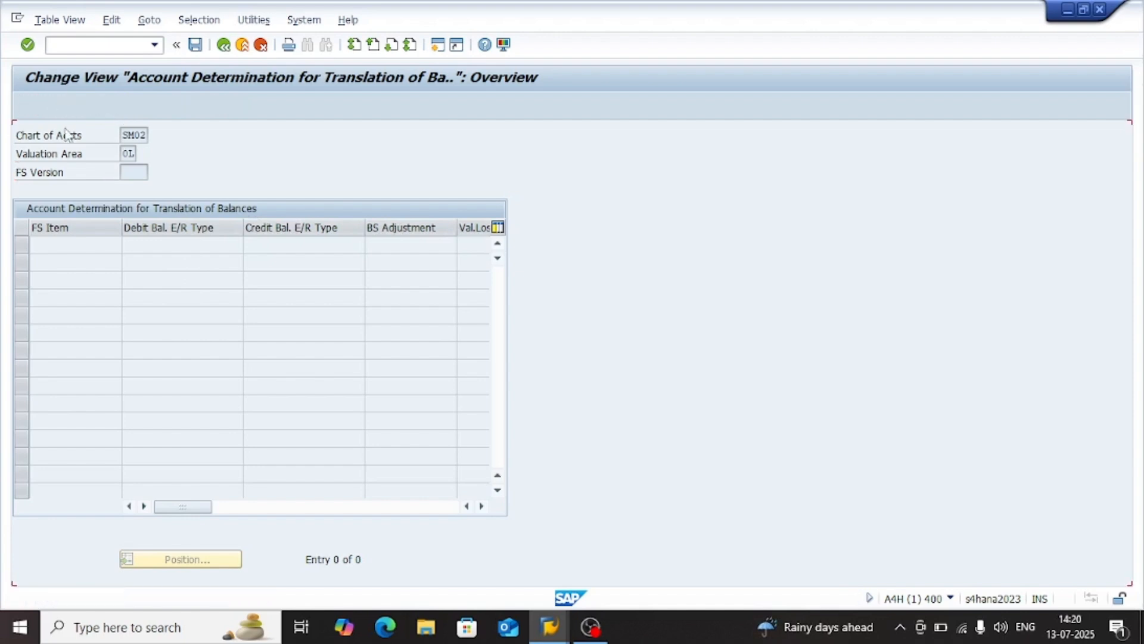
pyautogui.click(203, 240)
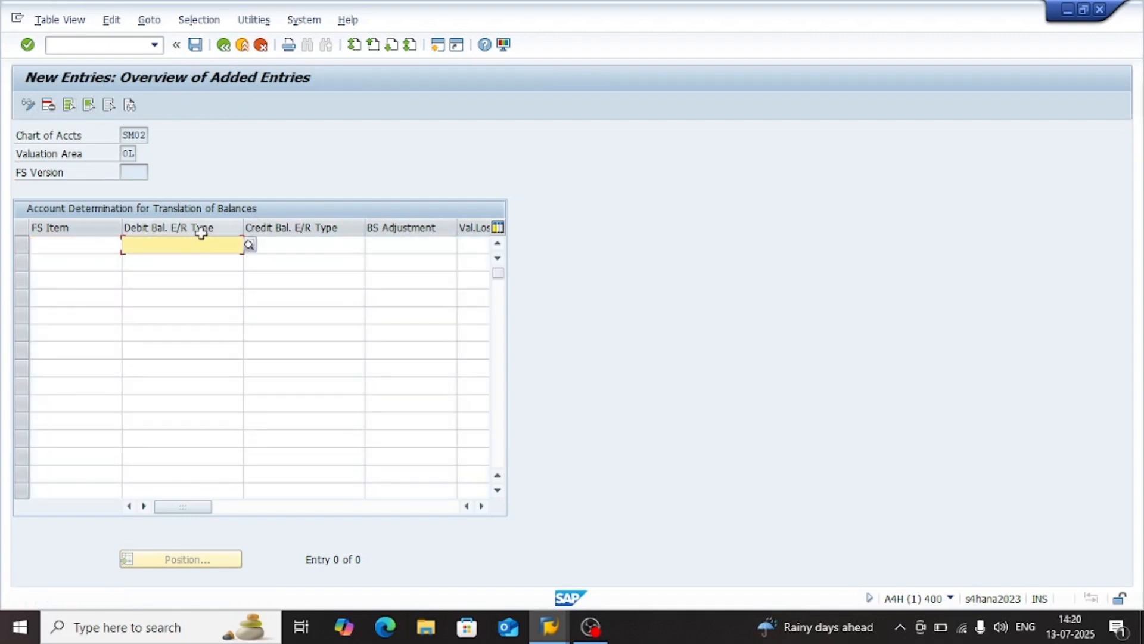
pyautogui.click(249, 245)
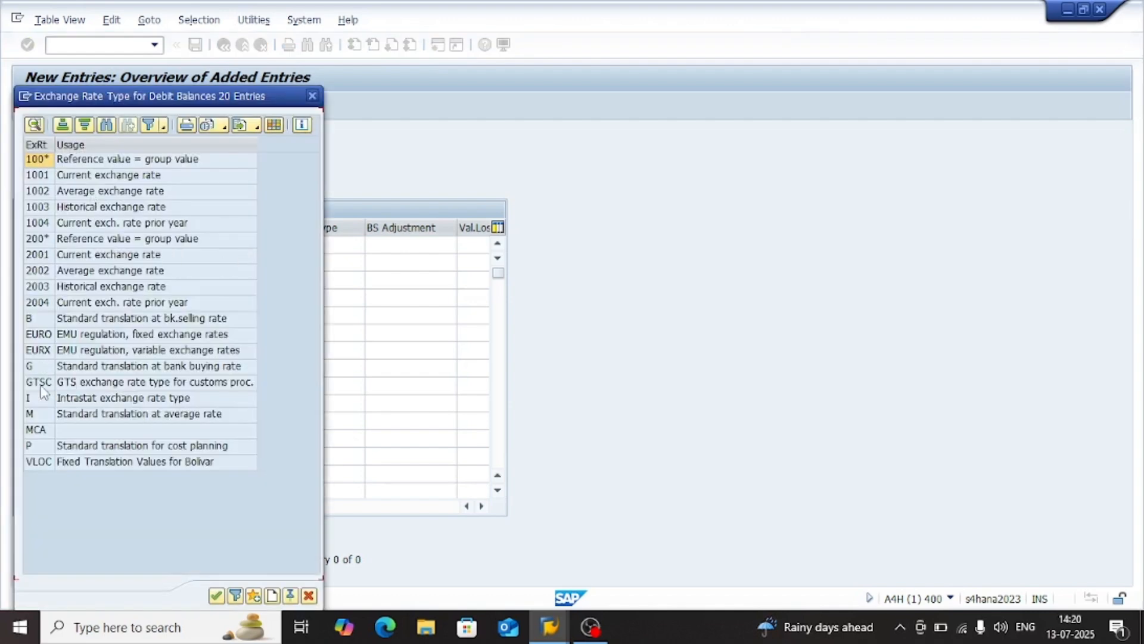
pyautogui.click(310, 97)
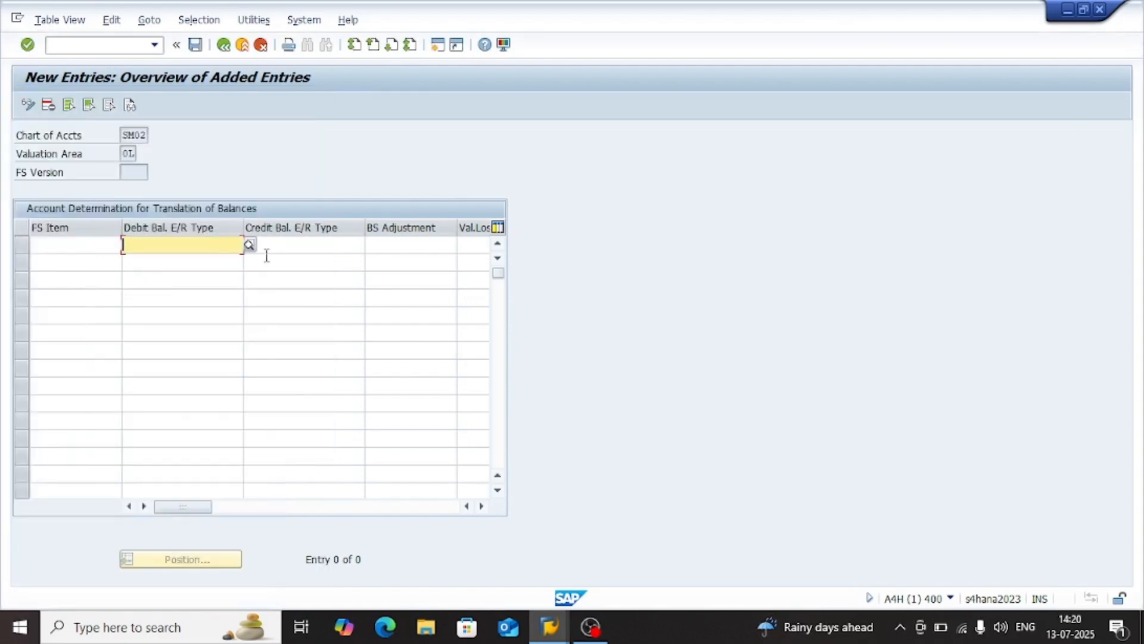
# Examine the entry's credit rate type, BS adjustment, valuation loss and gain fields, and return to the IMG without saving
pyautogui.click(269, 249)
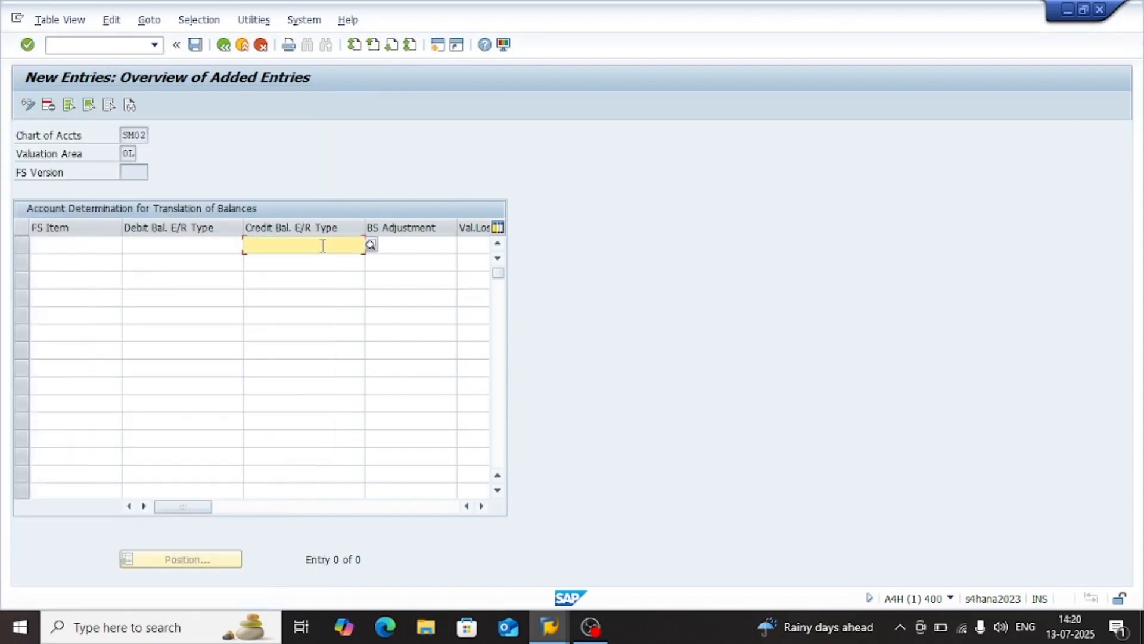
pyautogui.click(191, 249)
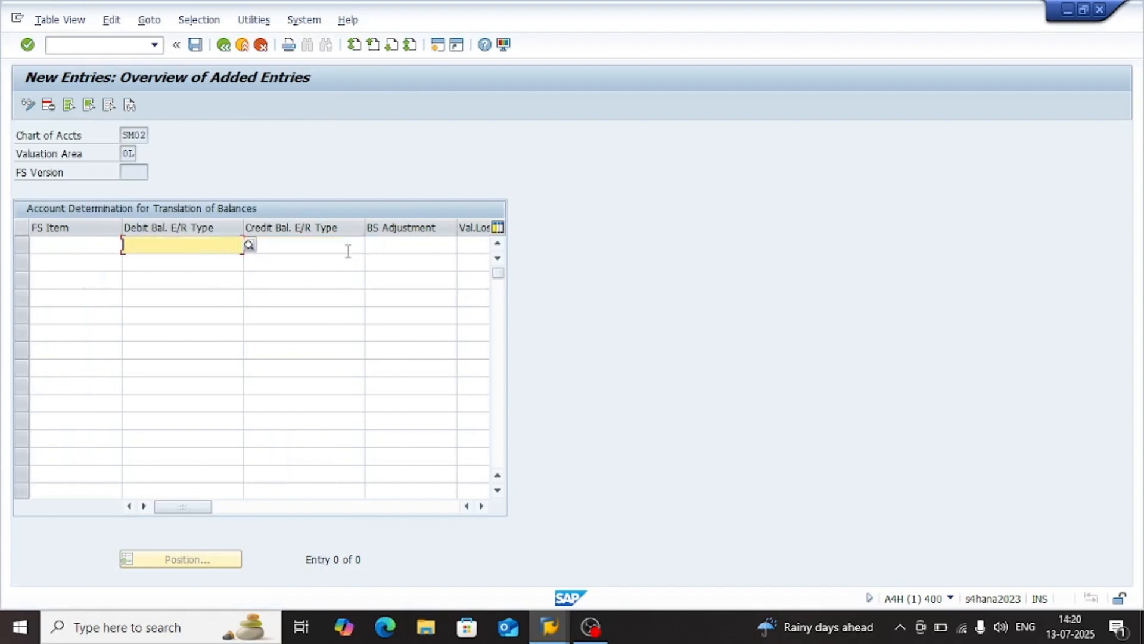
pyautogui.click(370, 251)
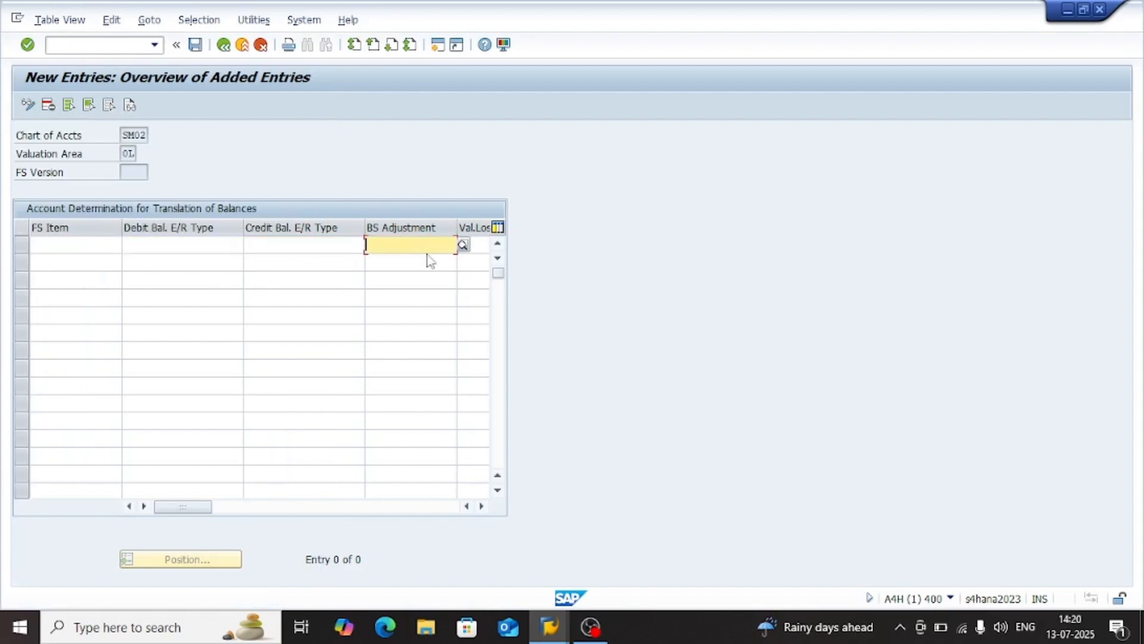
pyautogui.click(128, 154)
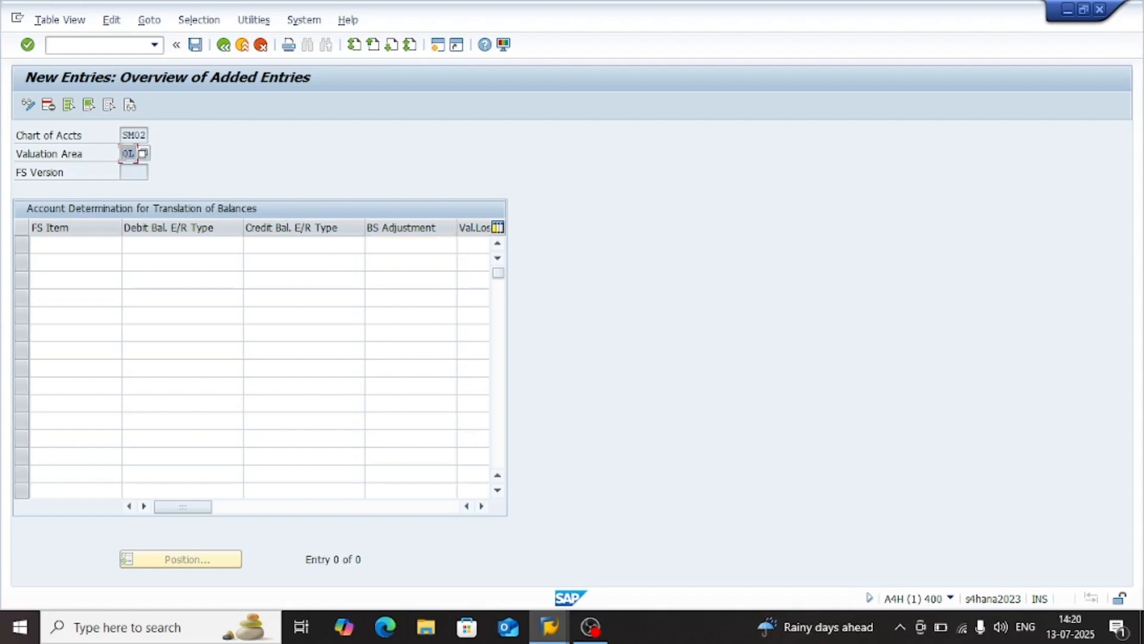
pyautogui.click(130, 153)
pyautogui.click(141, 177)
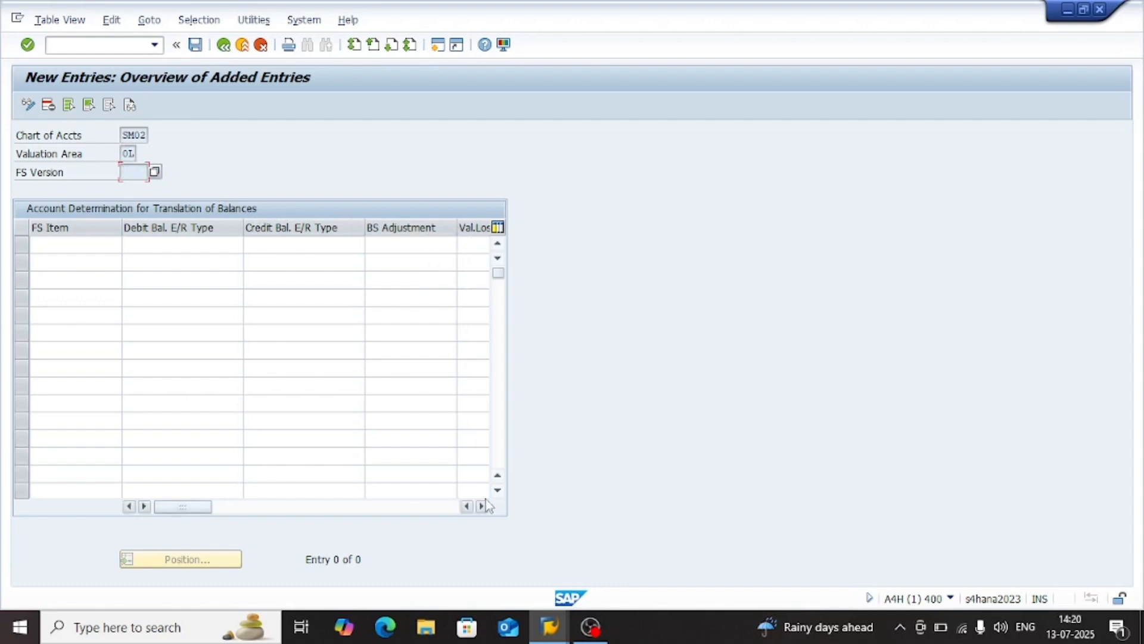
pyautogui.click(483, 505)
pyautogui.click(482, 506)
pyautogui.click(483, 505)
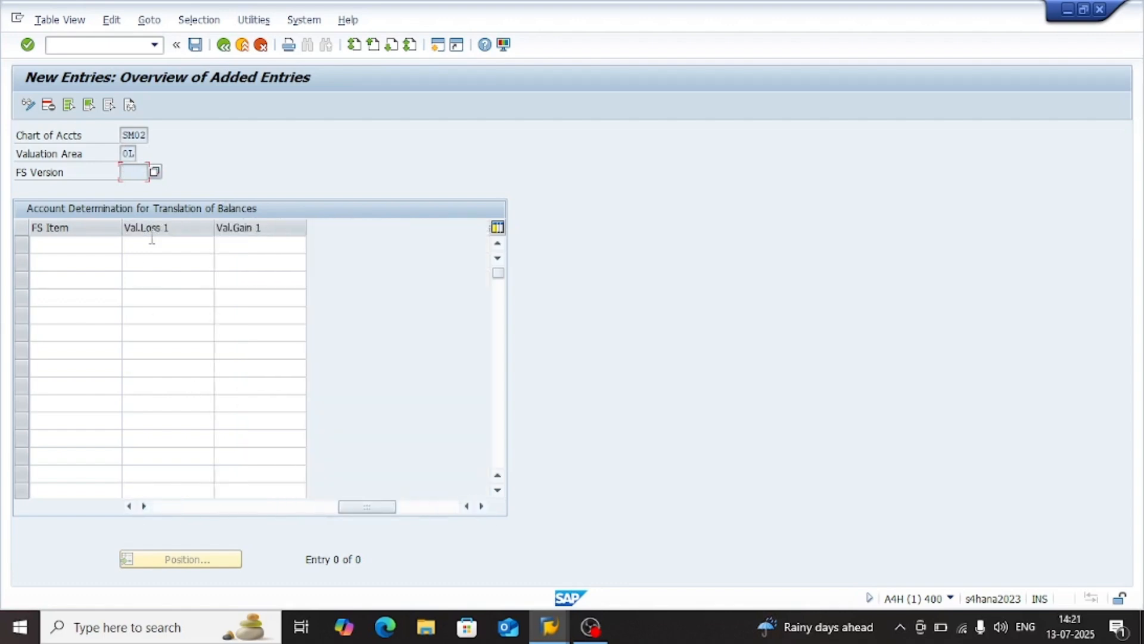
pyautogui.click(224, 46)
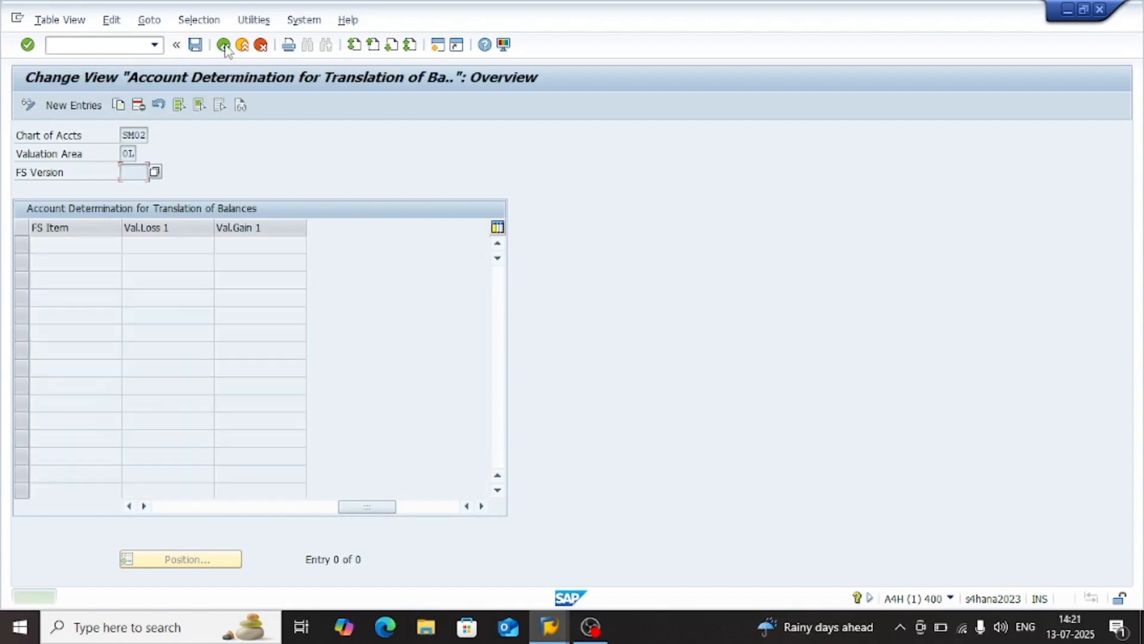
pyautogui.click(261, 45)
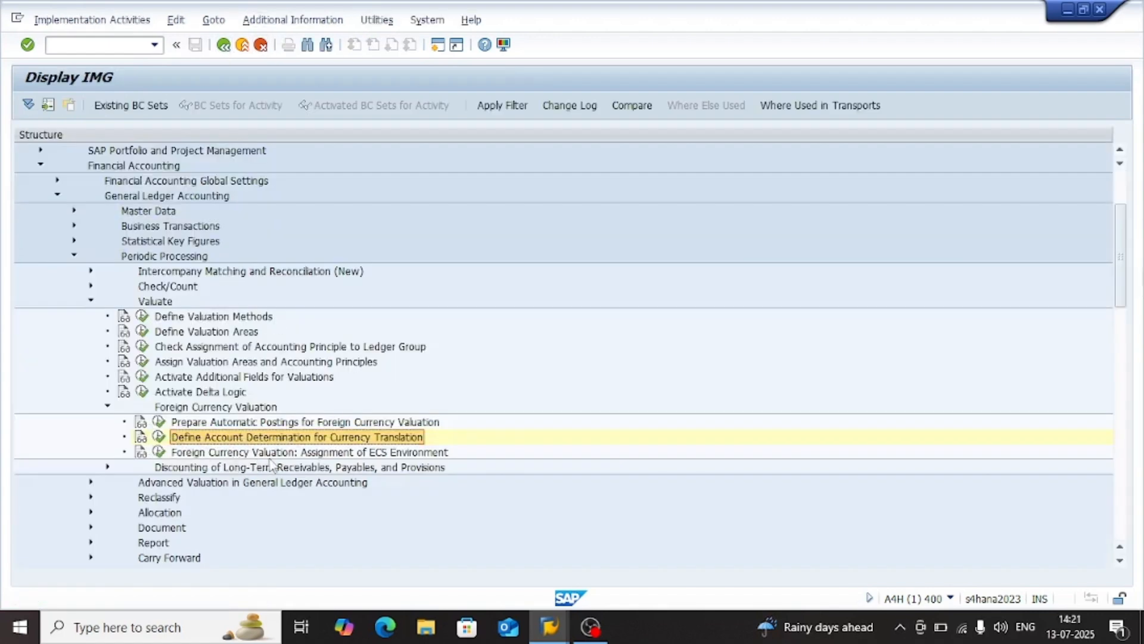
# Collapse the Foreign Currency Valuation node and highlight Check Assignment of Accounting Principle to Ledger Group under Valuate
pyautogui.click(270, 457)
pyautogui.click(158, 411)
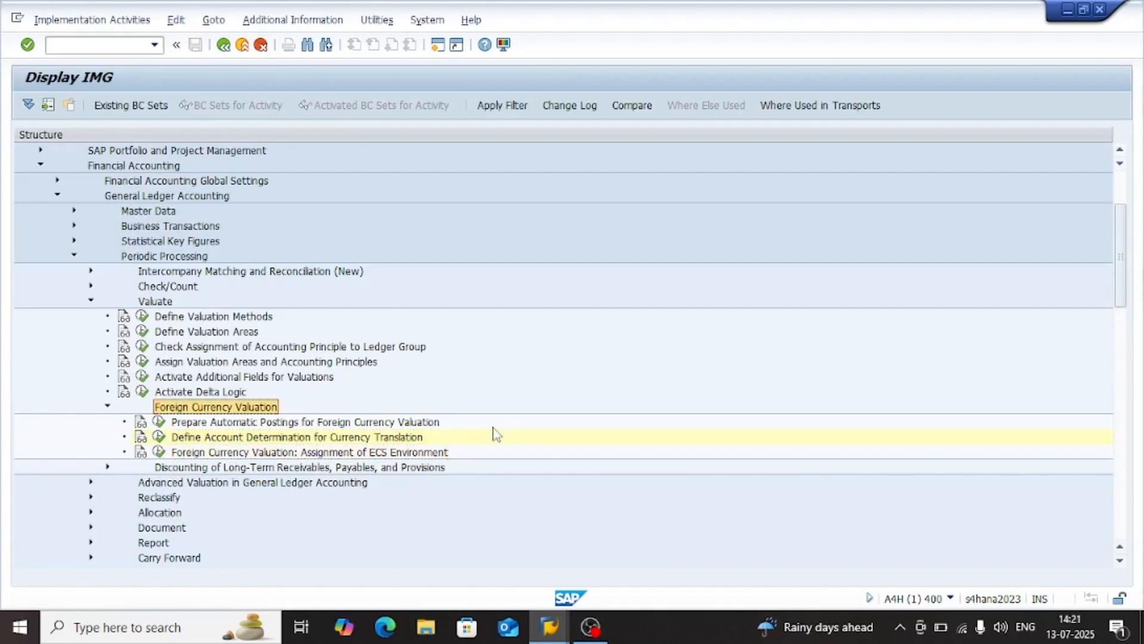
pyautogui.press('Left')
pyautogui.press('Up')
pyautogui.press('Left')
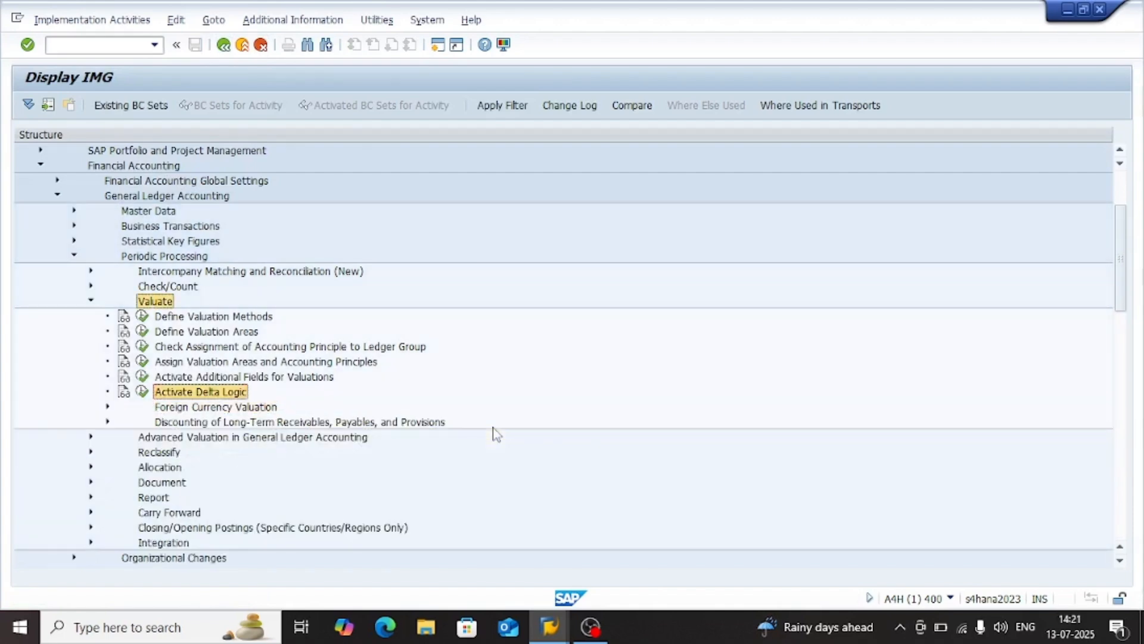
pyautogui.press('Left')
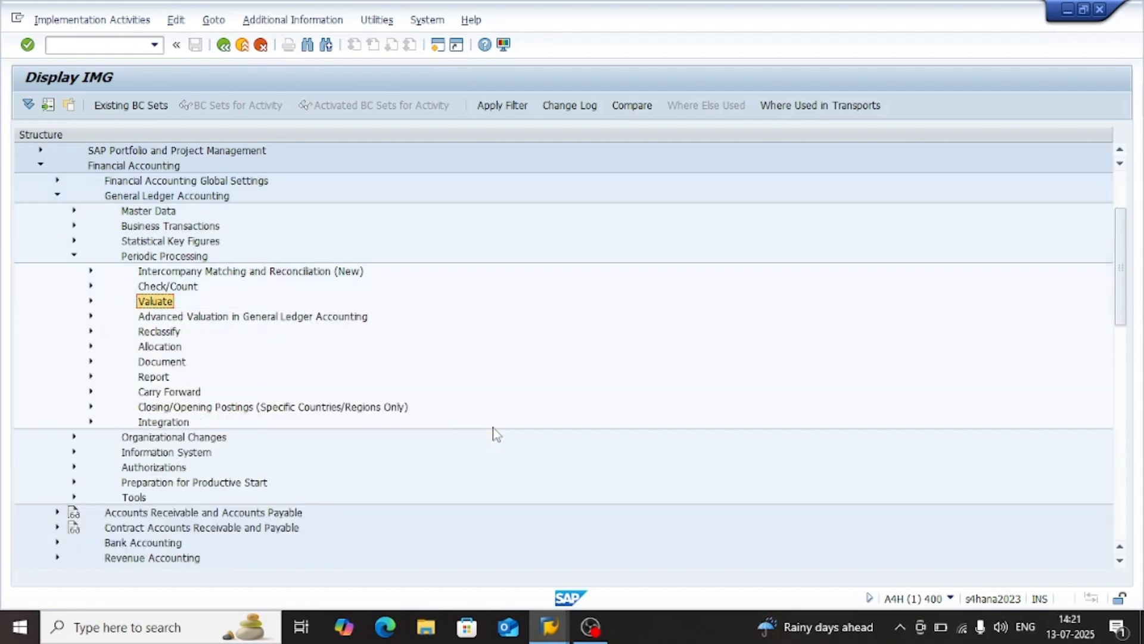
pyautogui.press('Right')
pyautogui.press('Down')
pyautogui.press('Down')
pyautogui.press('Down')
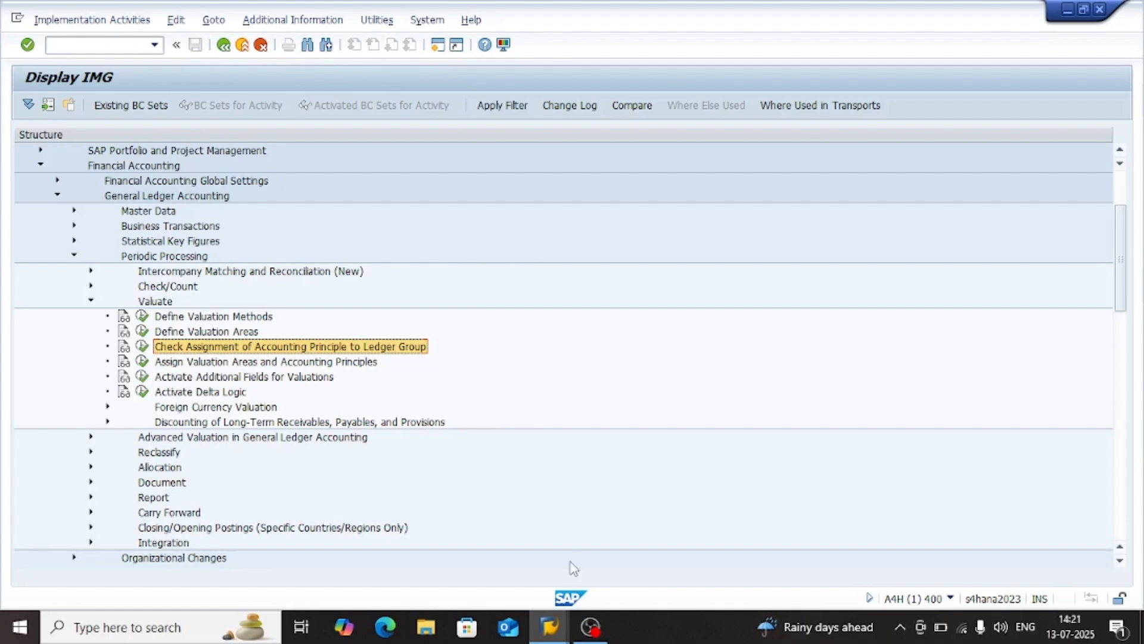
# Switch to the Maintain Business Partner session and launch the SAP Fiori launchpad in the browser from there
pyautogui.moveTo(549, 625)
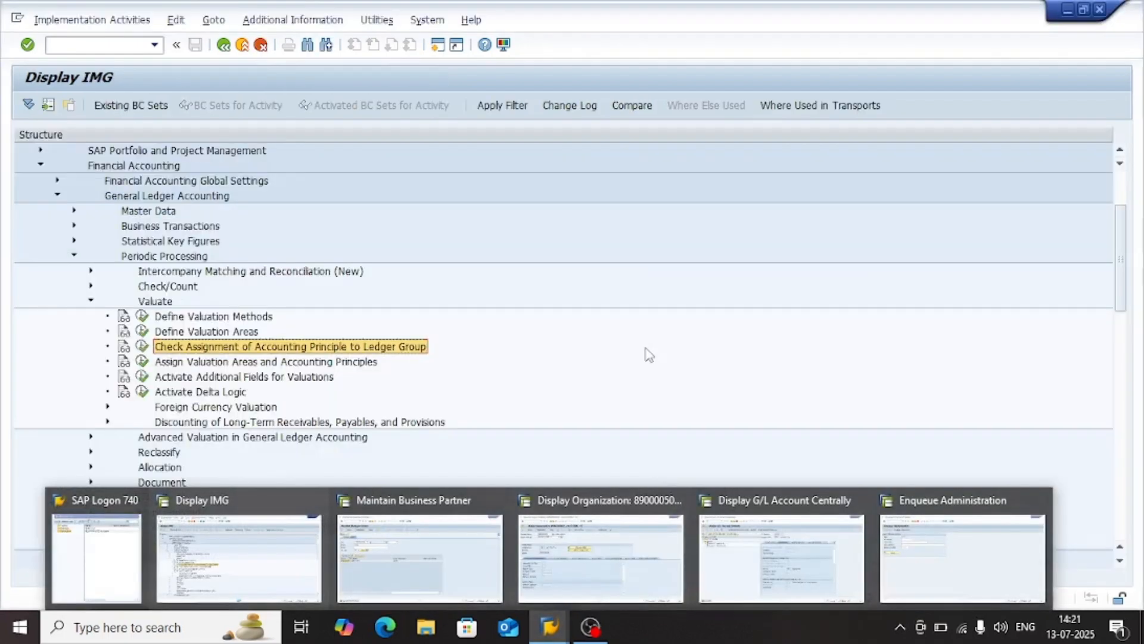
pyautogui.click(494, 399)
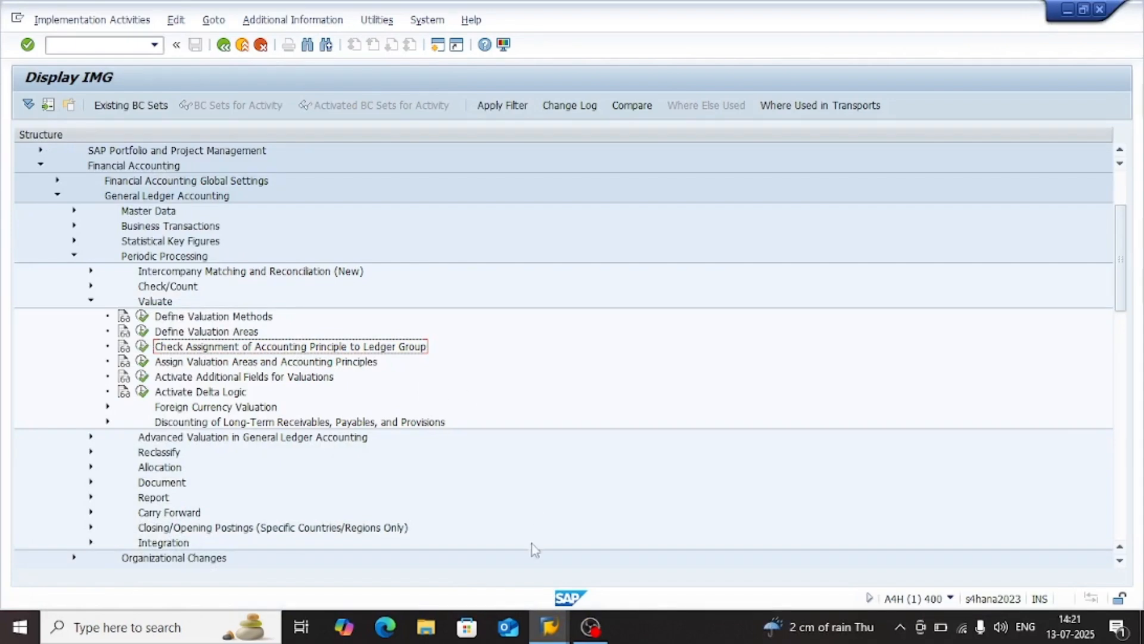
pyautogui.moveTo(549, 626)
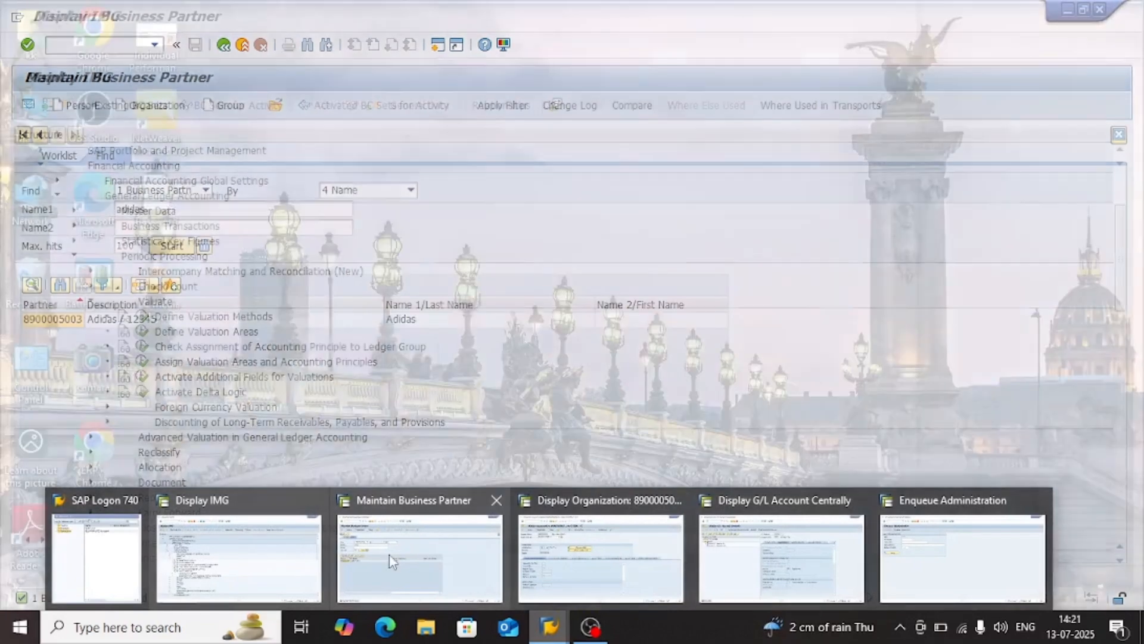
pyautogui.click(389, 553)
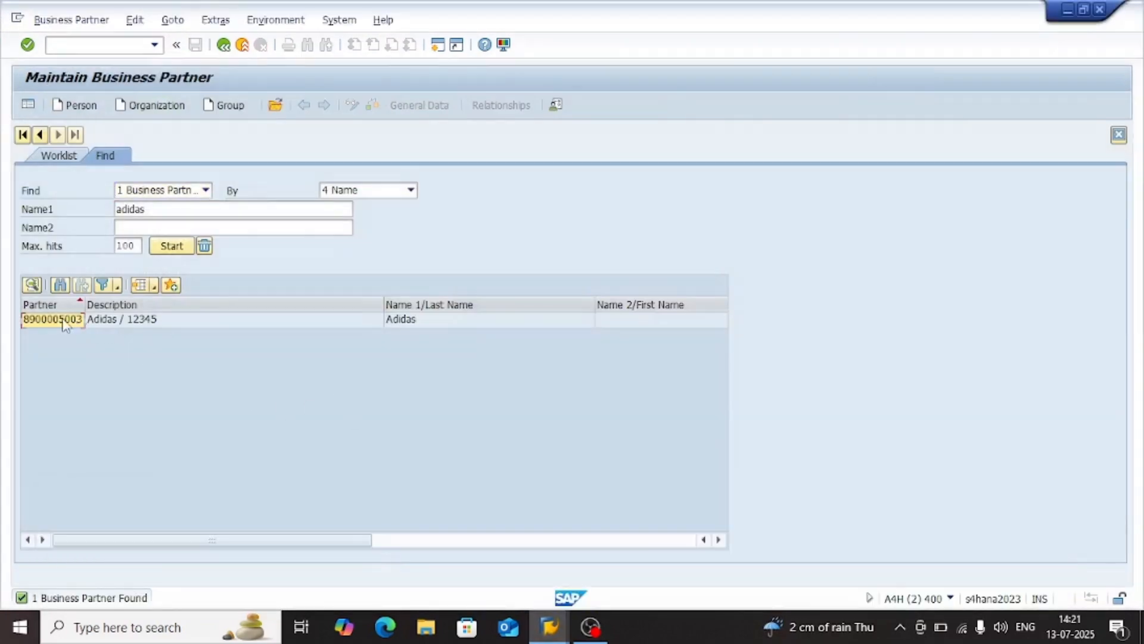
pyautogui.hotkey('ctrl', '/')
pyautogui.write('/')
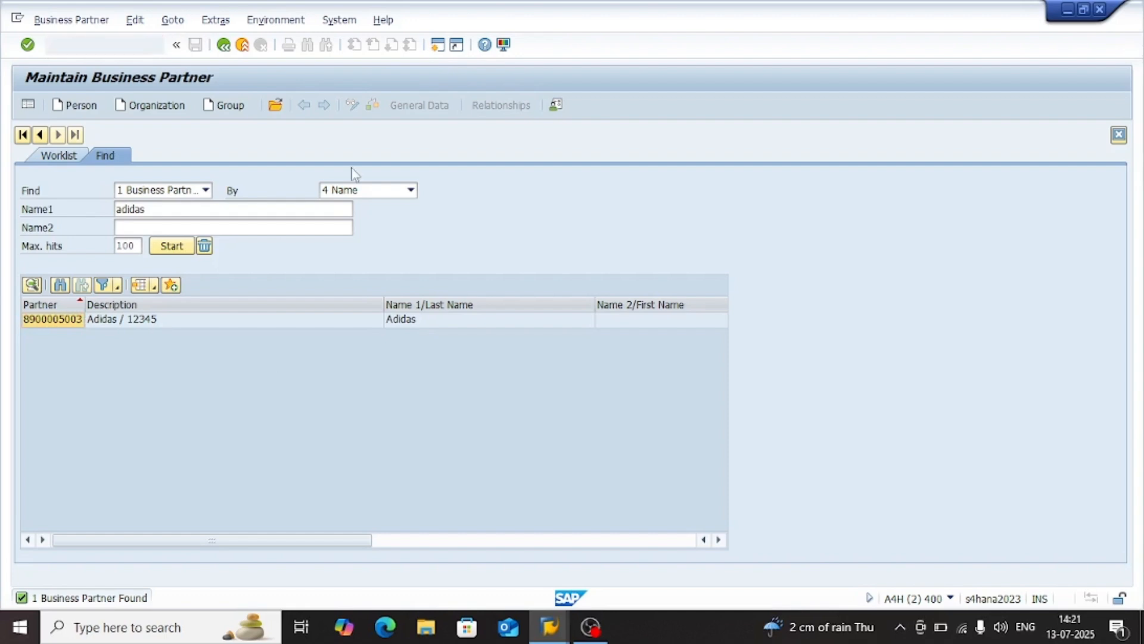
pyautogui.press('Return')
pyautogui.click(401, 341)
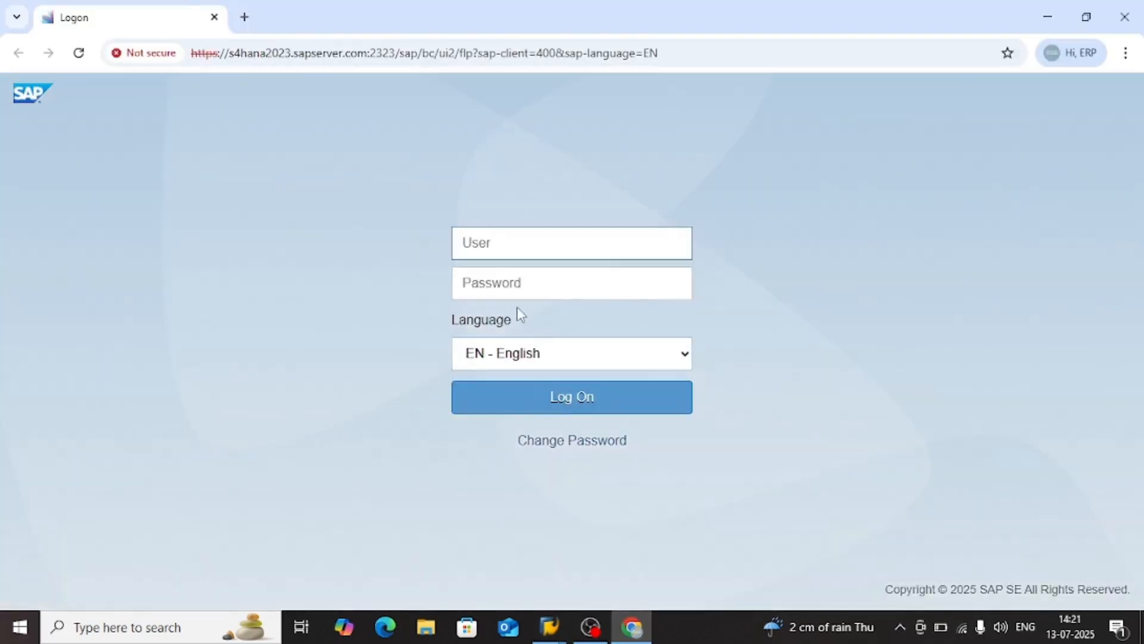
# Log on to the Fiori launchpad with the user name and account password, keeping English as the language
pyautogui.write('rakesh01')
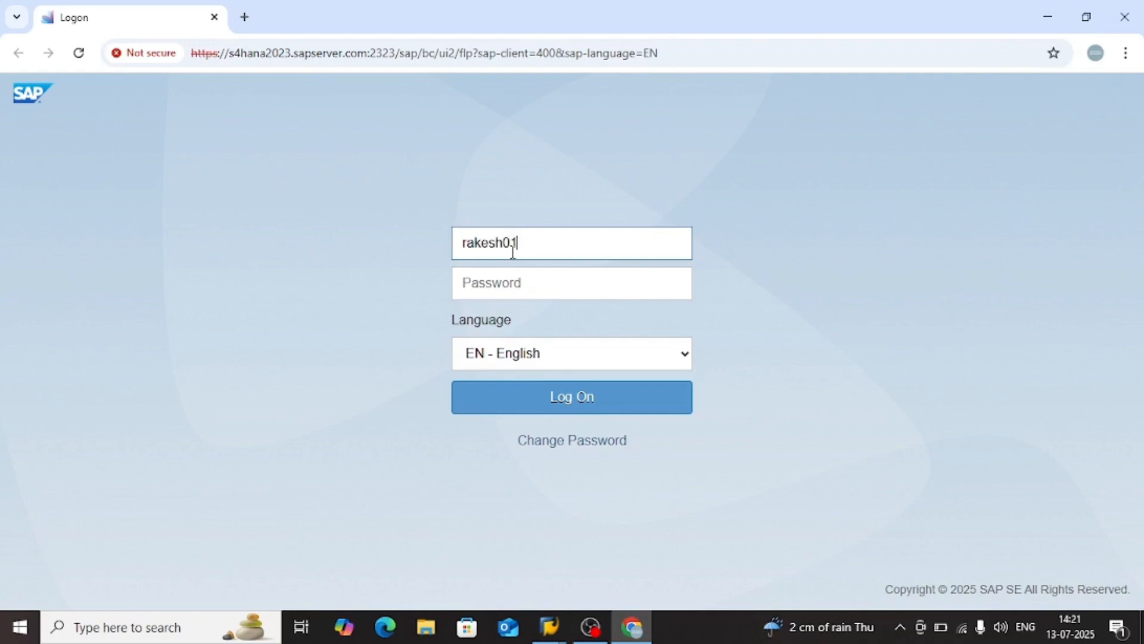
pyautogui.press('Tab')
pyautogui.write('•••')
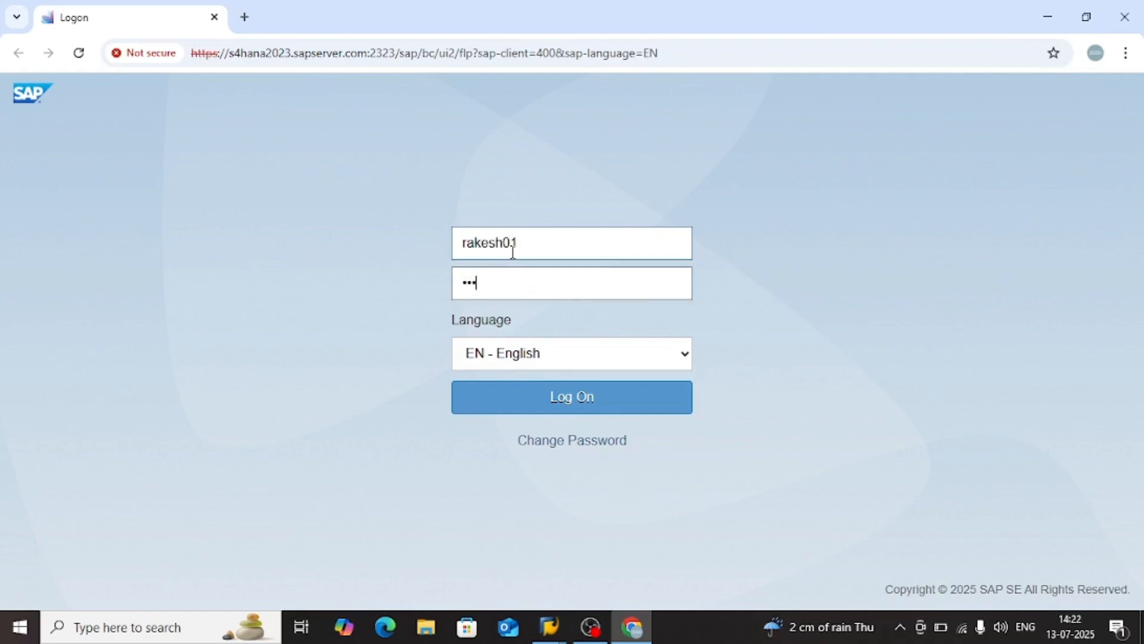
pyautogui.press('Return')
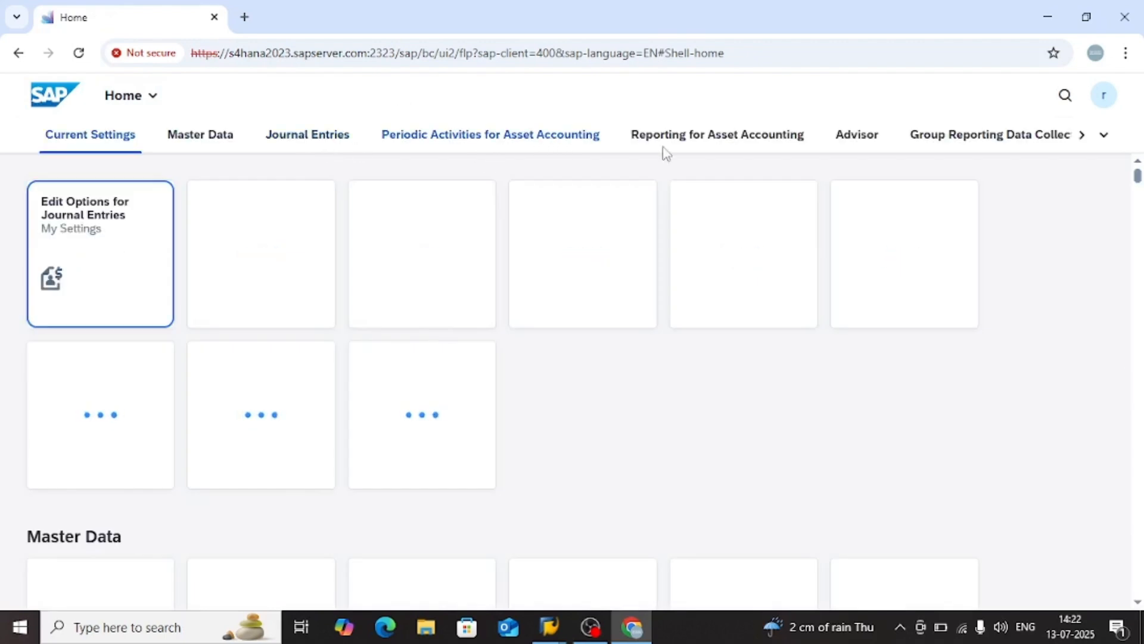
# Open Create Incoming Invoices from the Journal Entries apps and choose the most recently used supplier for the vendor invoice
pyautogui.click(340, 148)
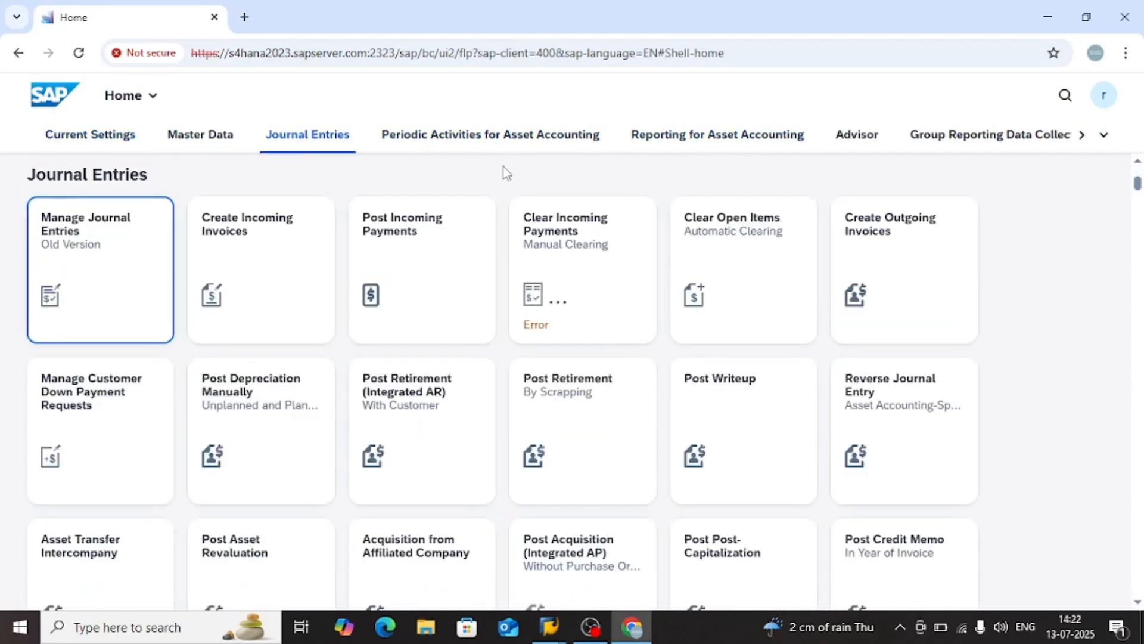
pyautogui.click(258, 270)
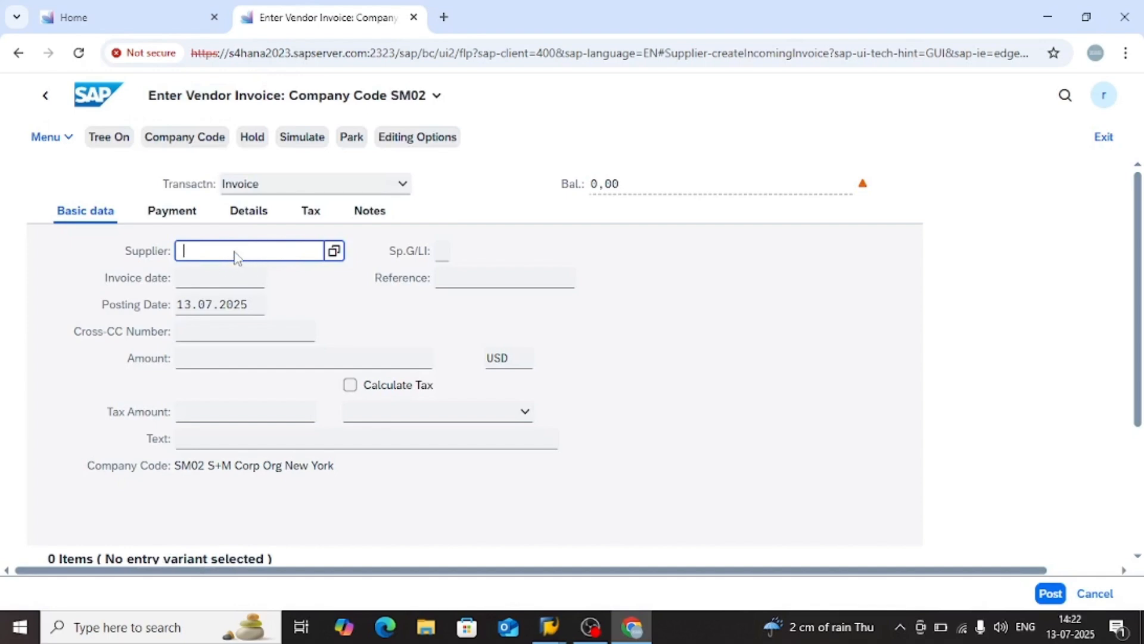
pyautogui.press('BackSpace')
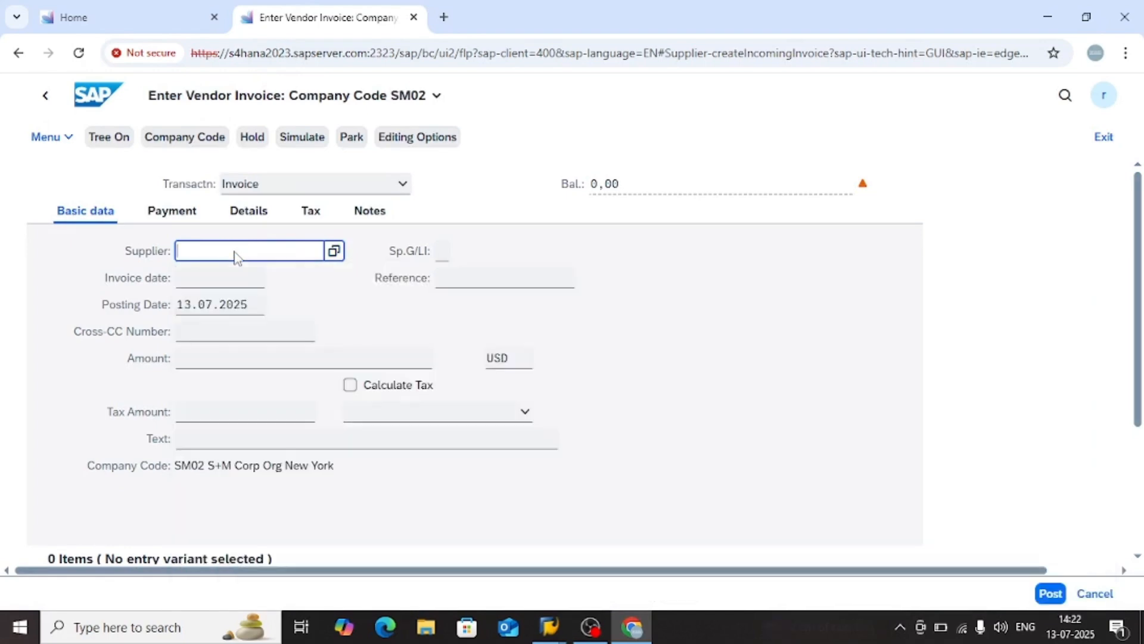
pyautogui.click(236, 256)
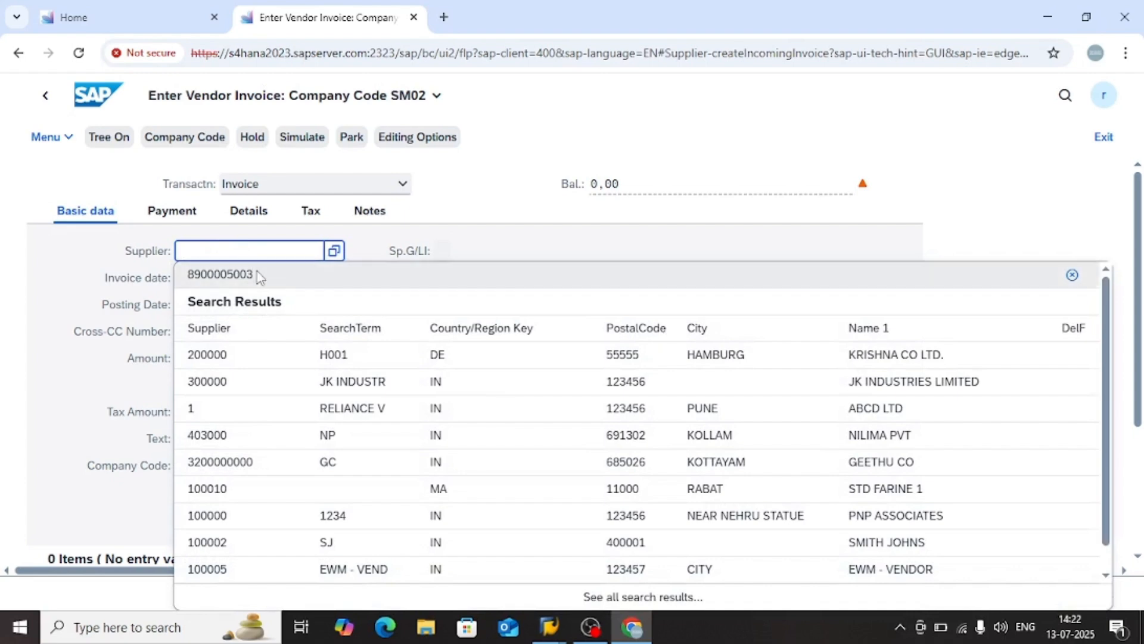
pyautogui.click(258, 276)
# Set both the invoice date and the posting date of the vendor invoice to 01.07.2025
pyautogui.click(214, 281)
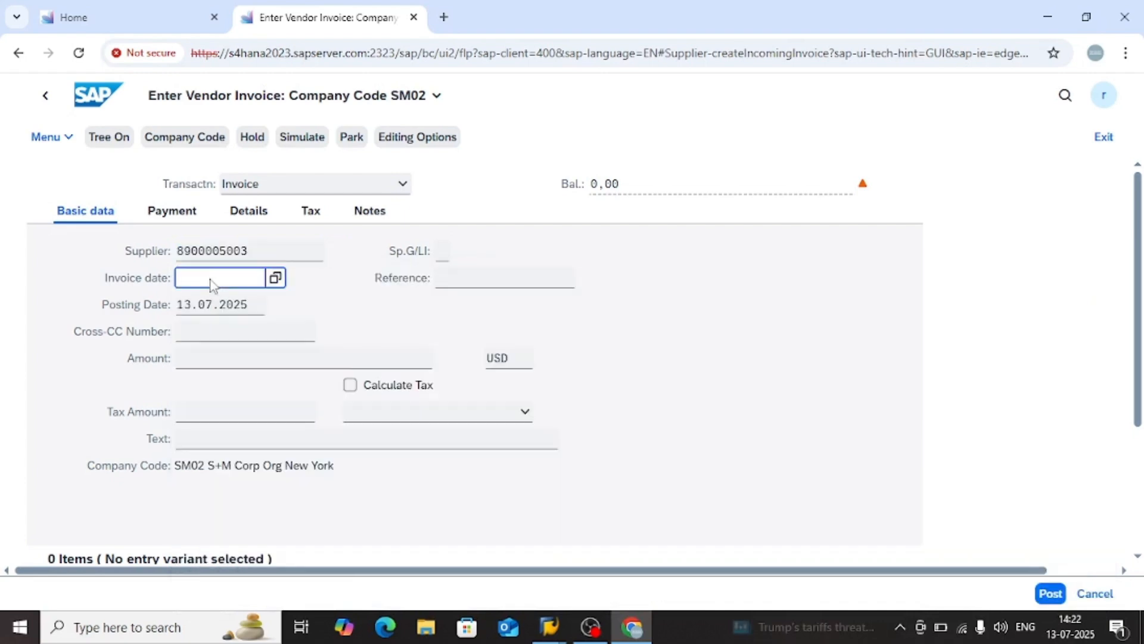
pyautogui.click(276, 278)
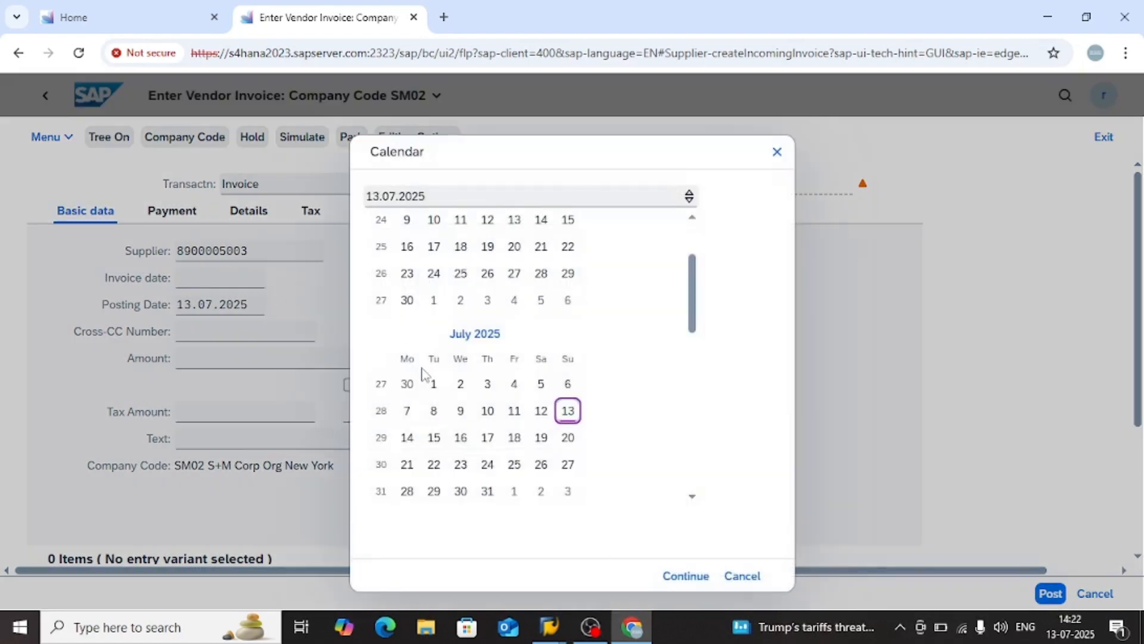
pyautogui.doubleClick(434, 384)
pyautogui.click(235, 305)
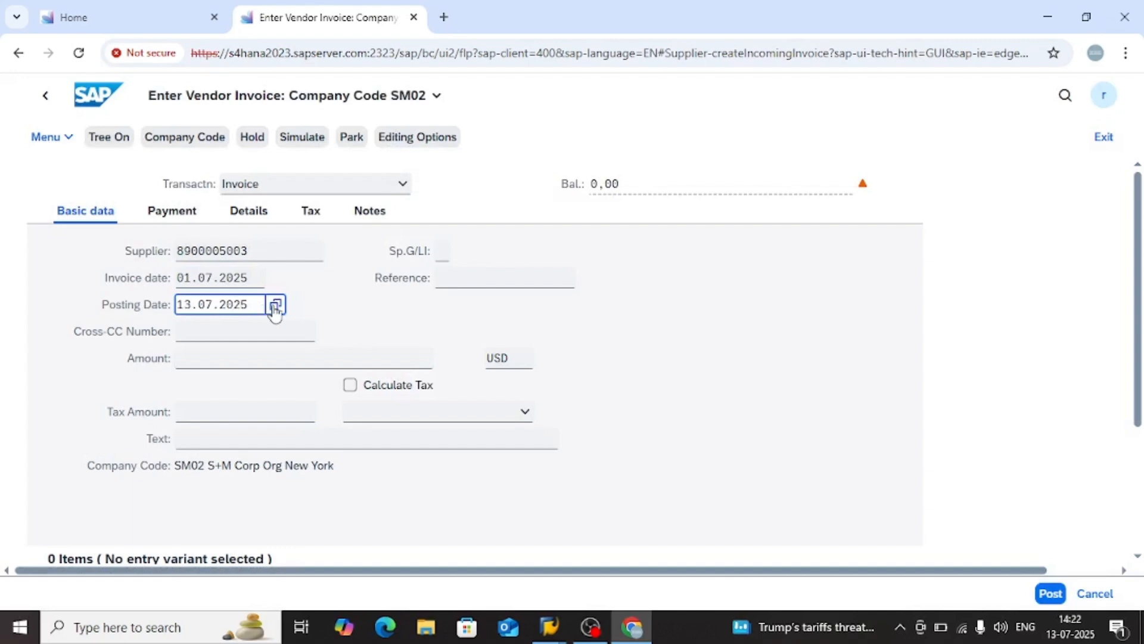
pyautogui.click(275, 304)
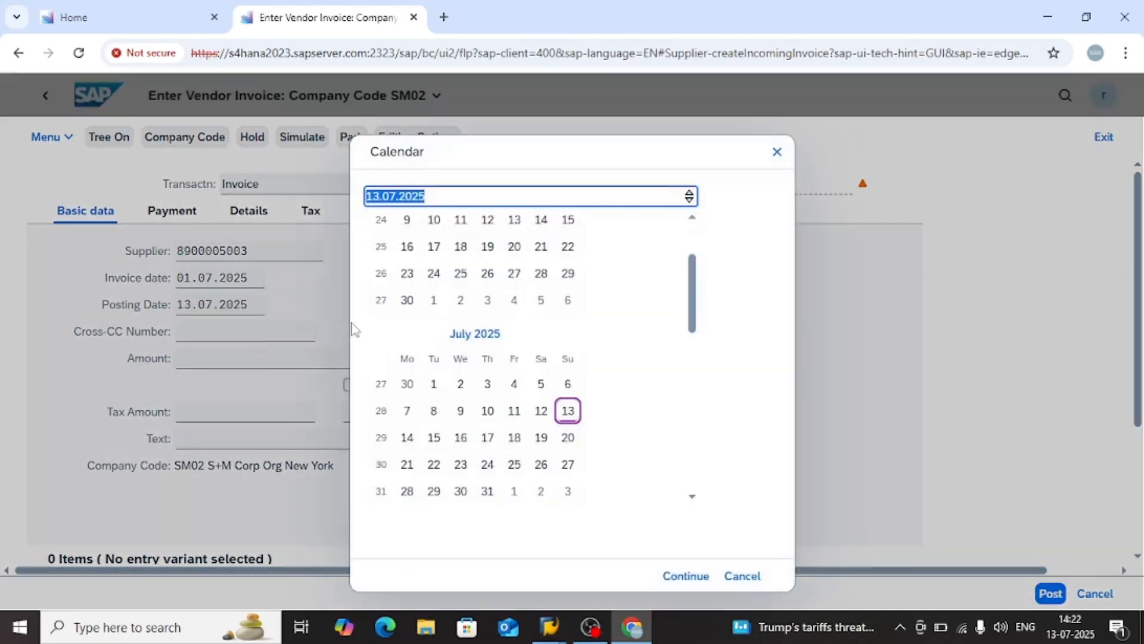
pyautogui.doubleClick(434, 392)
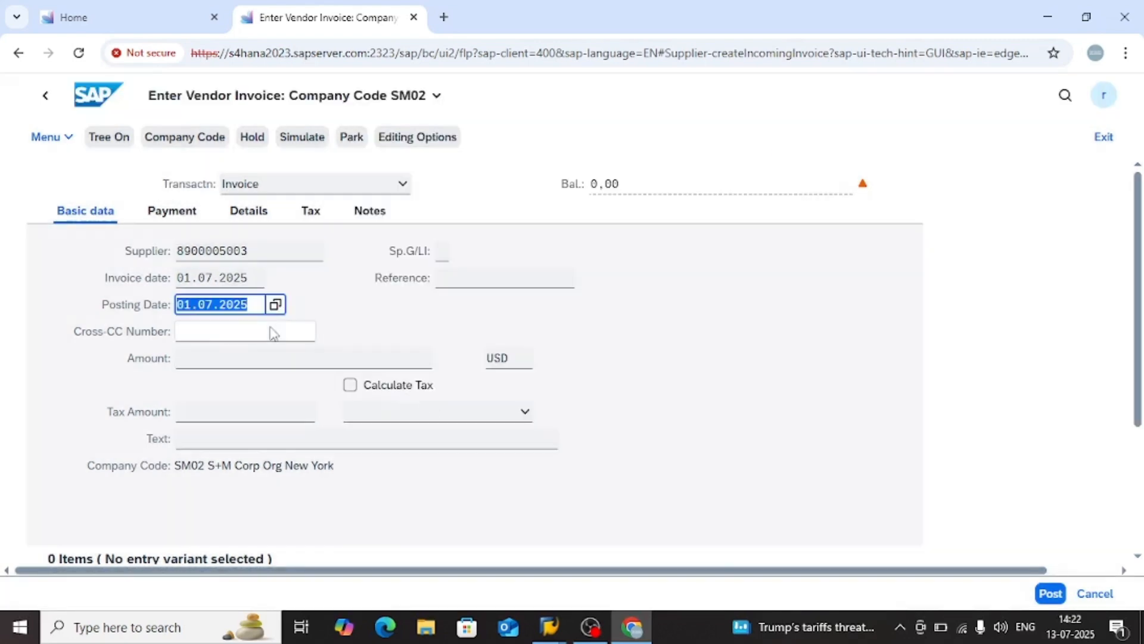
# Enter reference test02, an amount of 1000 USD and the item text test 1 in the invoice's basic data
pyautogui.click(216, 335)
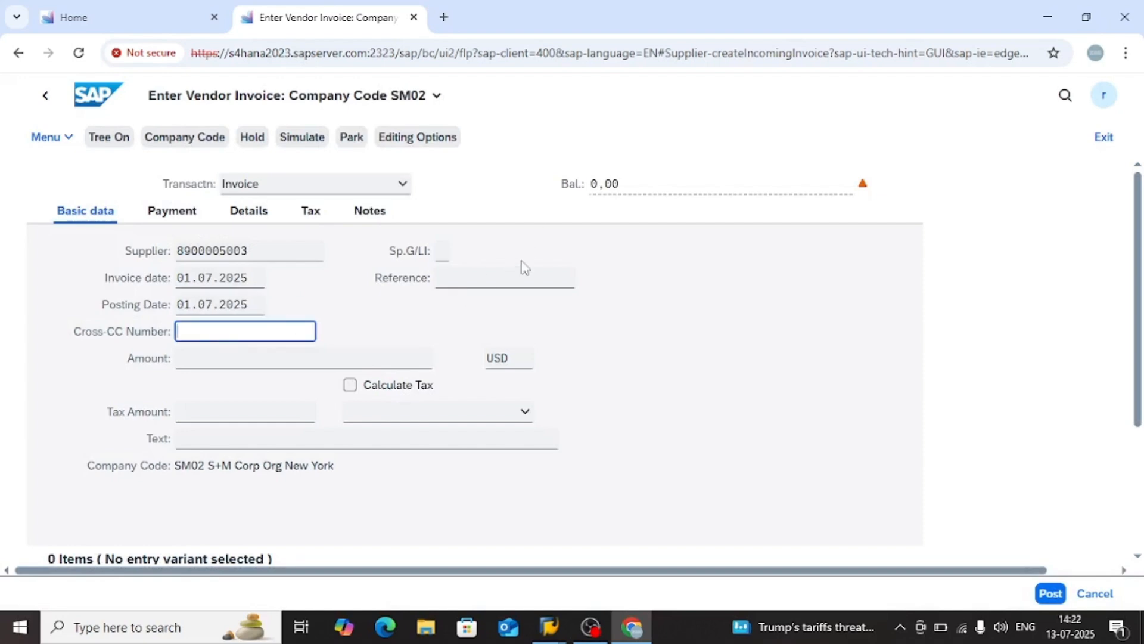
pyautogui.click(505, 275)
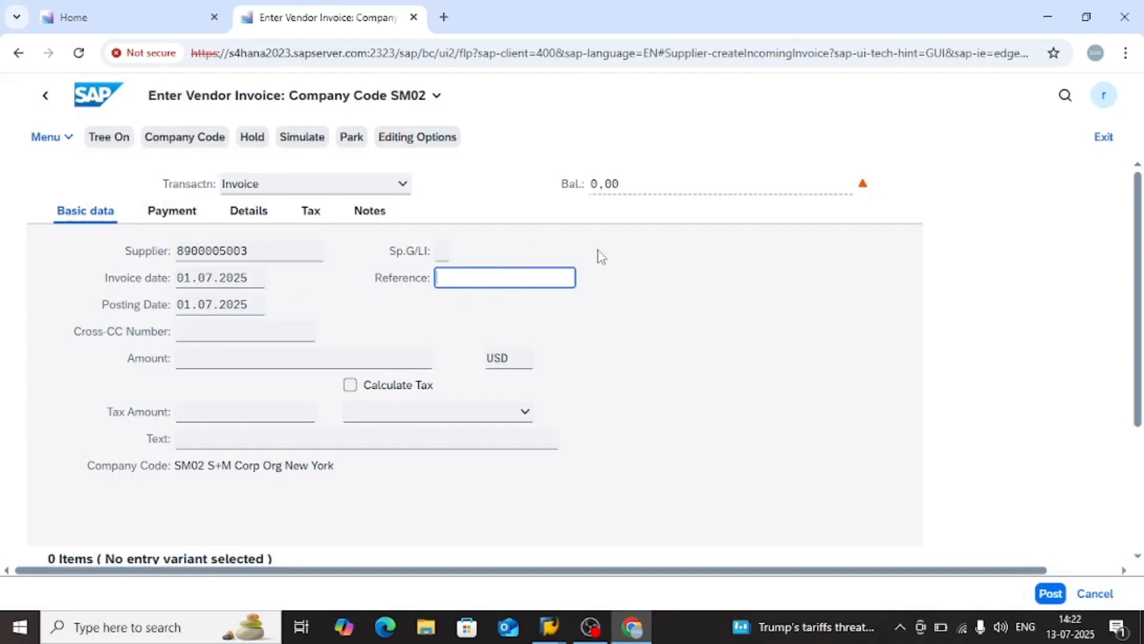
pyautogui.write('test02')
pyautogui.click(252, 360)
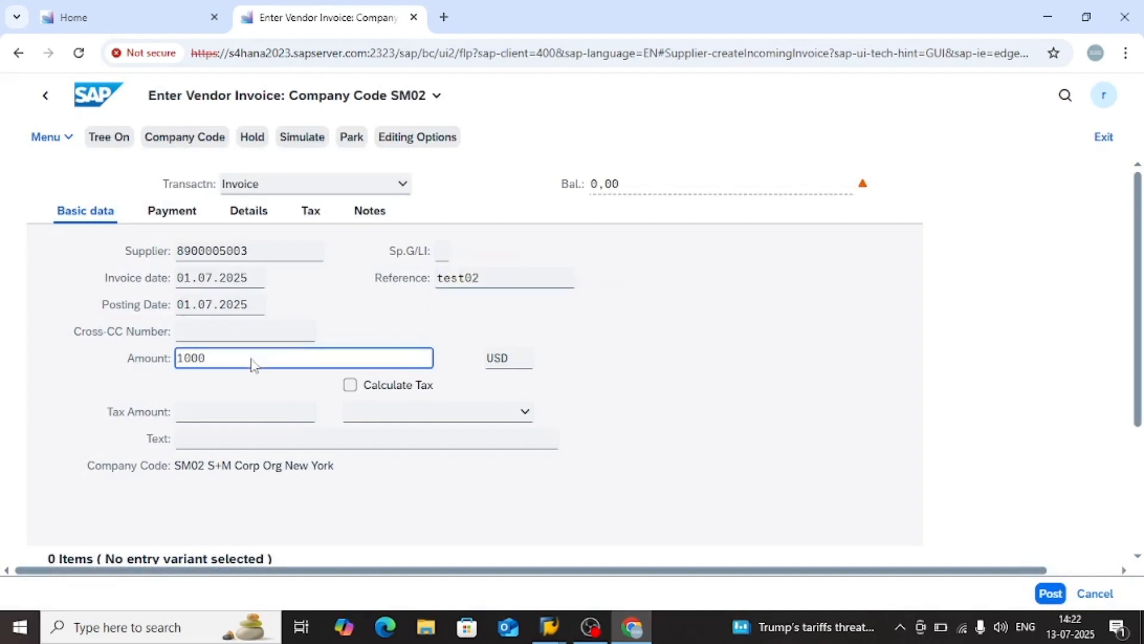
pyautogui.press('Return')
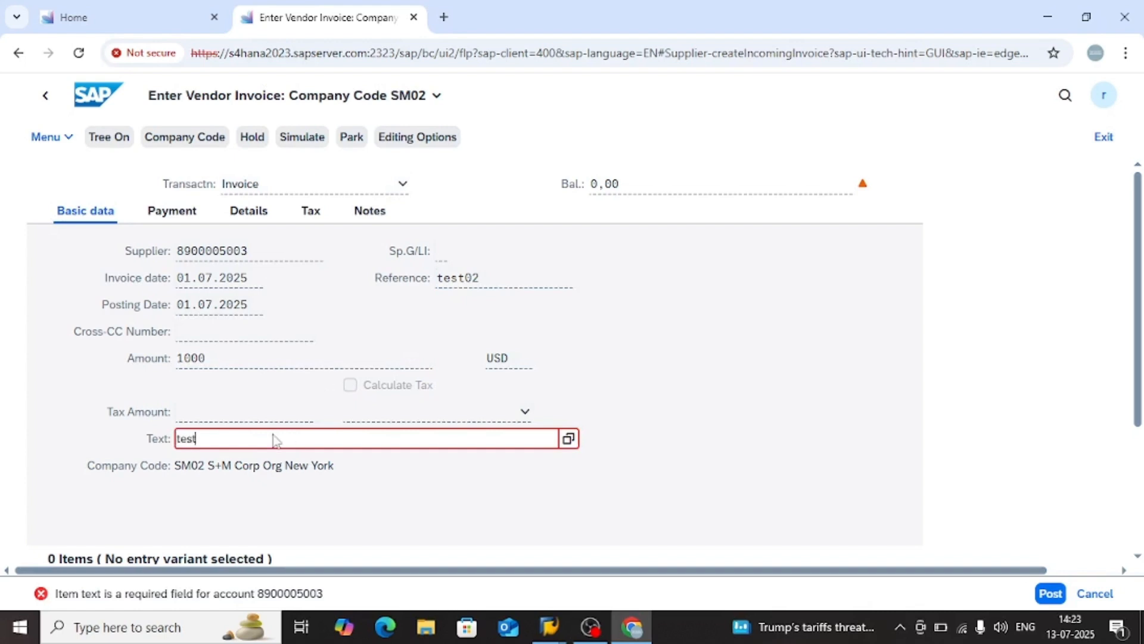
pyautogui.press('Return')
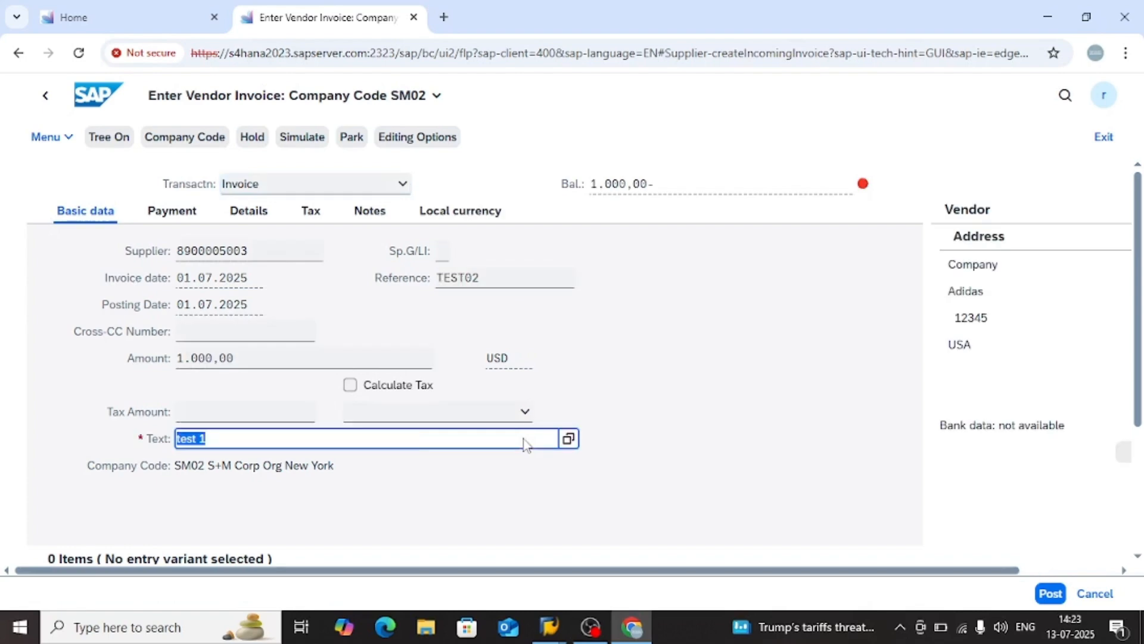
# Add a debit line item for G/L account 400000 (Misc Exp Ac) with amount 1000 and text test 02
pyautogui.scroll(-2, 463, 467)
pyautogui.scroll(-1, 466, 472)
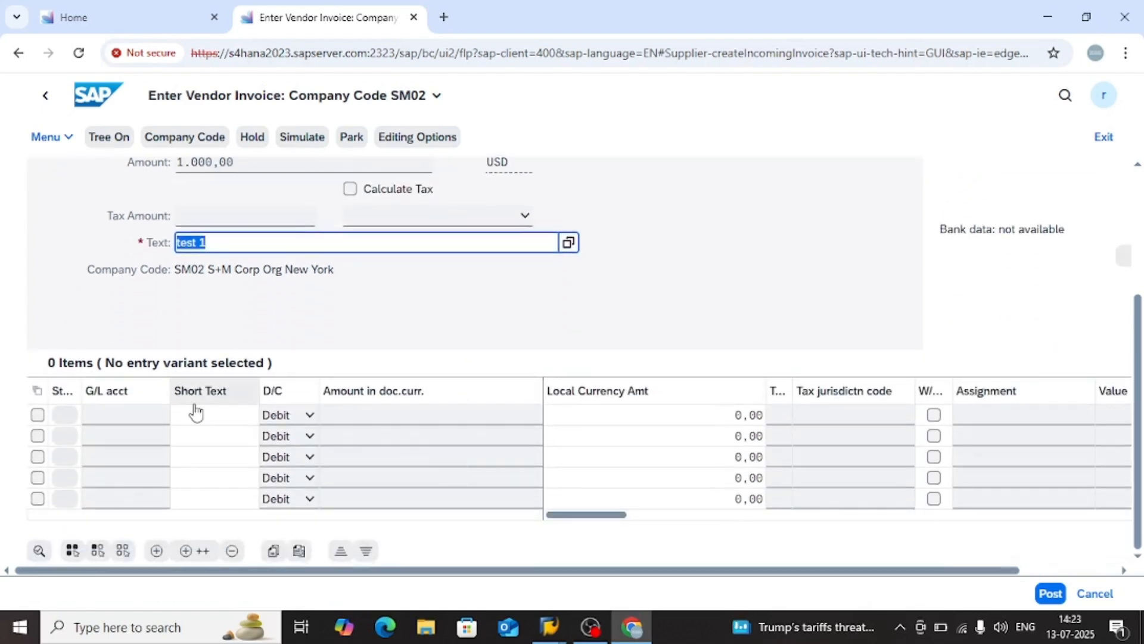
pyautogui.click(132, 415)
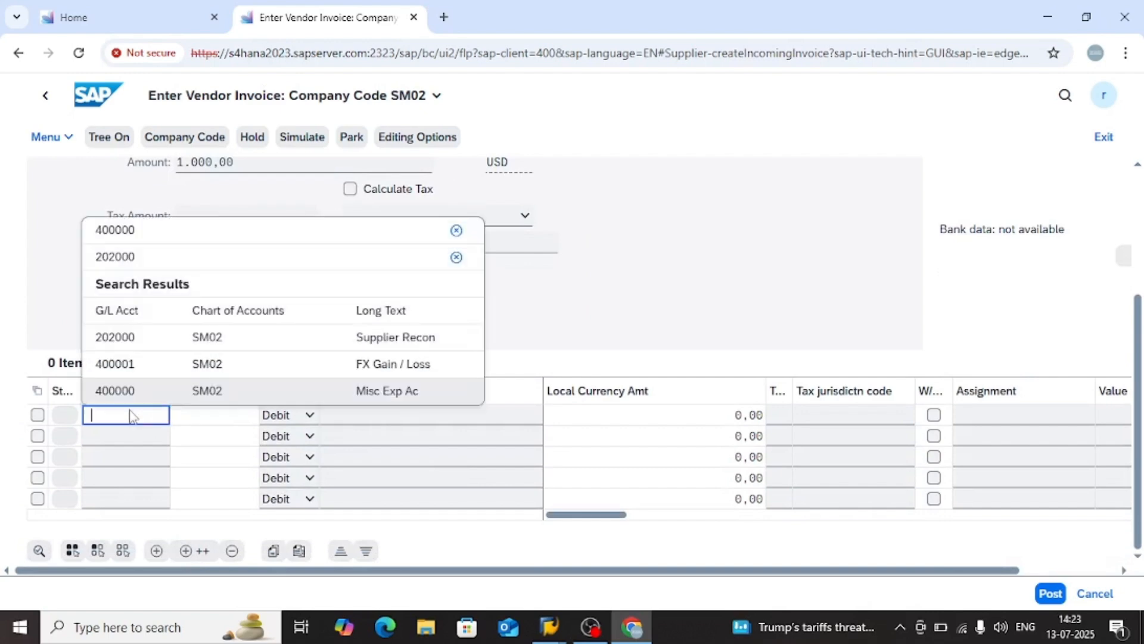
pyautogui.press('Down')
pyautogui.press('Return')
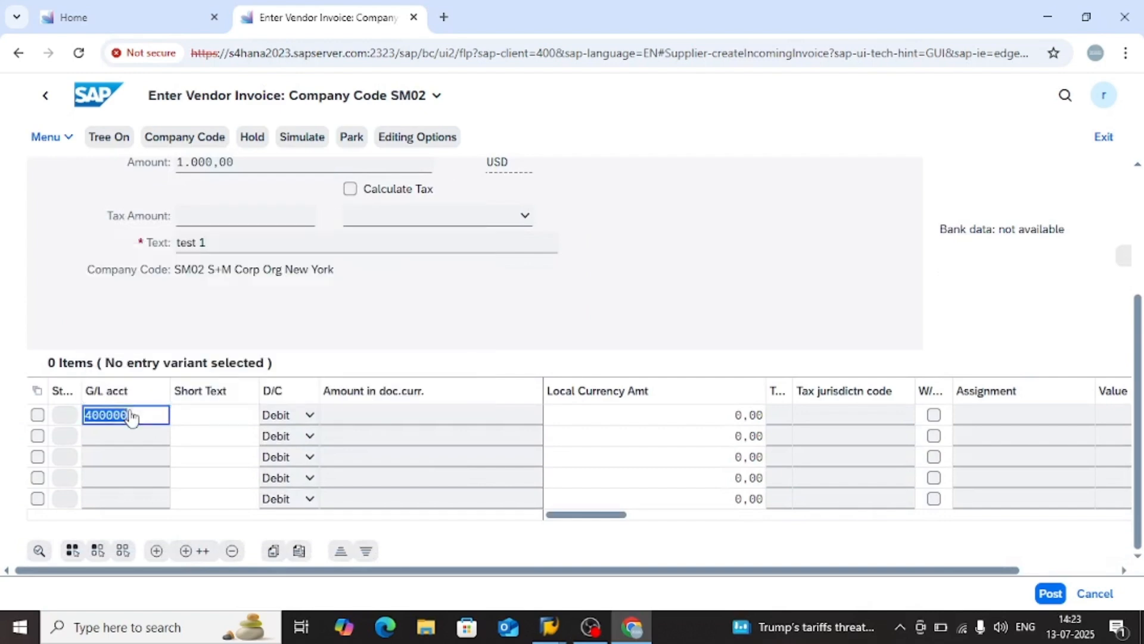
pyautogui.click(387, 420)
pyautogui.write('1000')
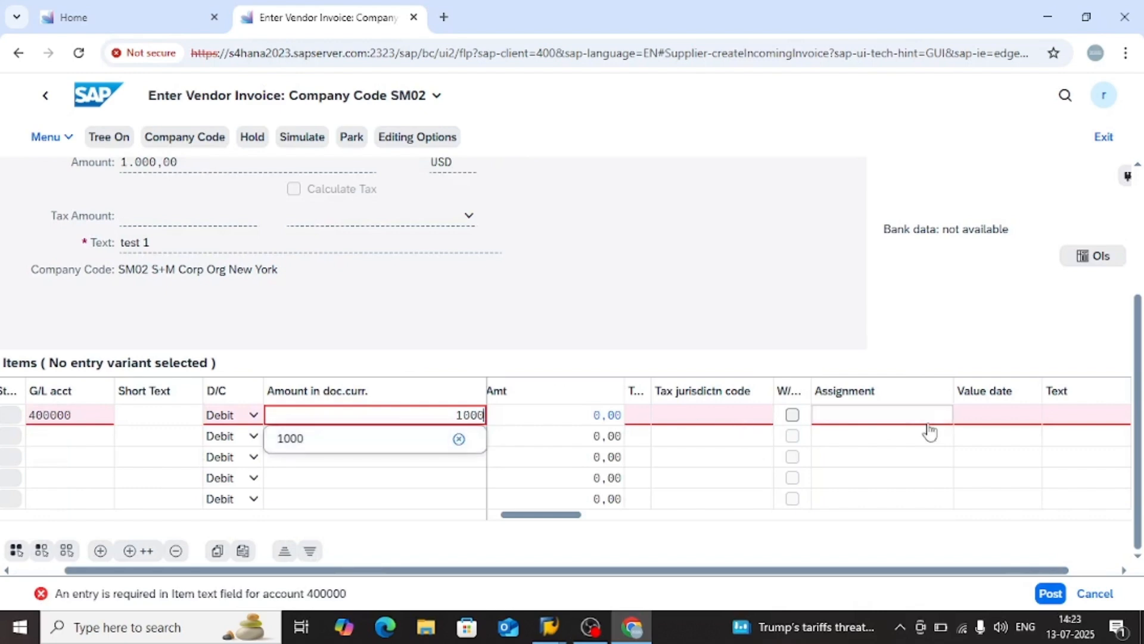
pyautogui.click(1102, 420)
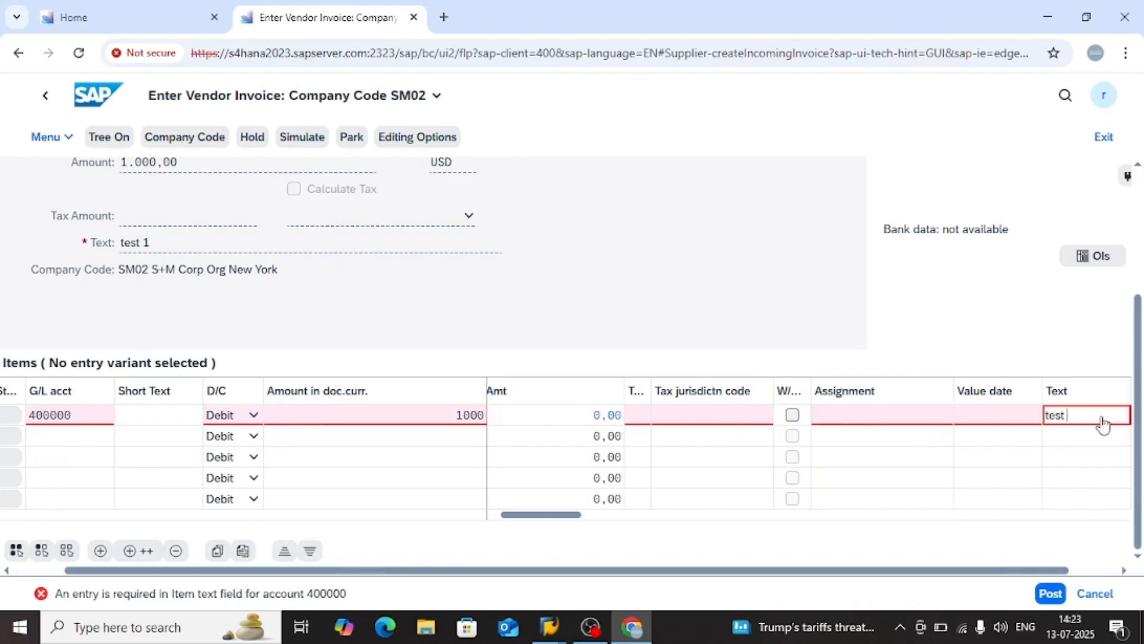
pyautogui.write('test 02')
pyautogui.press('Return')
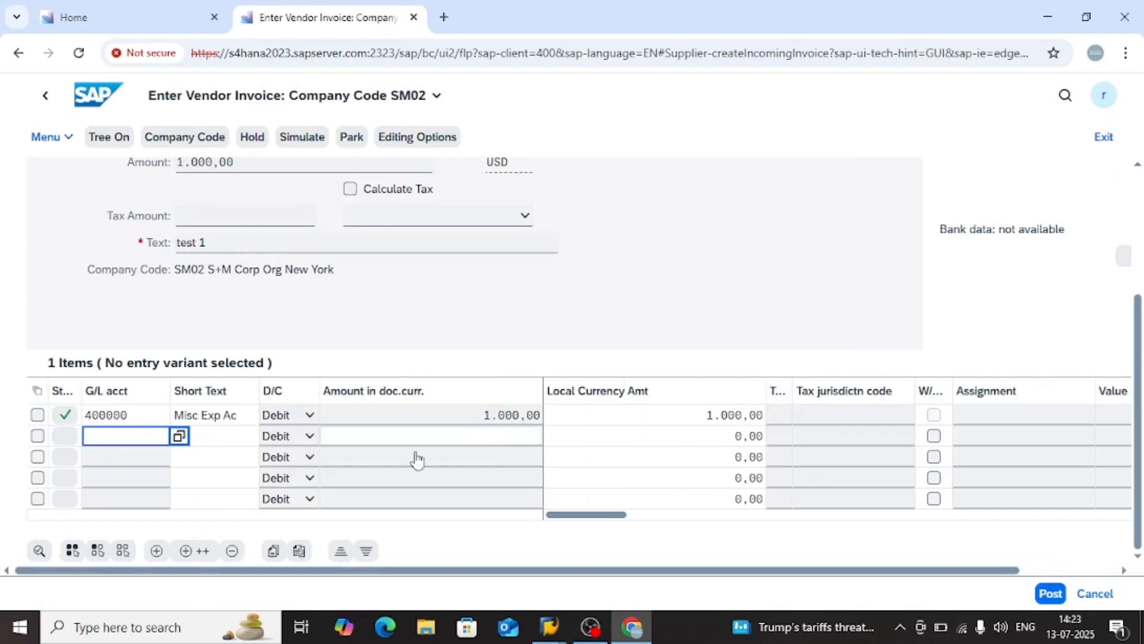
# Simulate the USD vendor invoice and post it from the document overview
pyautogui.click(316, 243)
pyautogui.scroll(3, 262, 255)
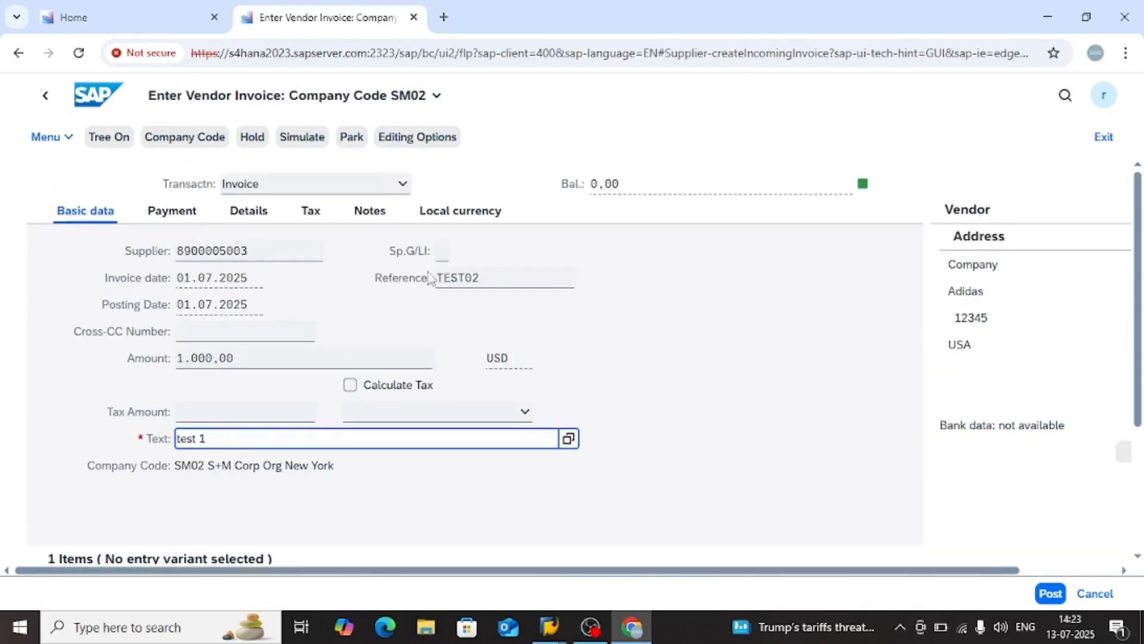
pyautogui.click(306, 138)
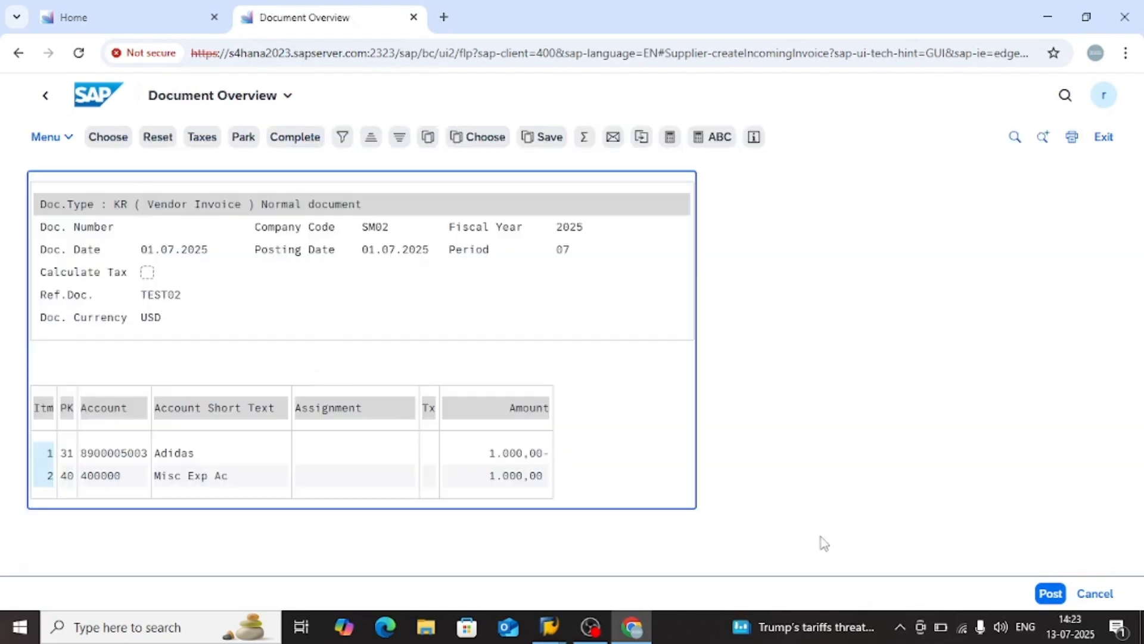
pyautogui.click(1052, 600)
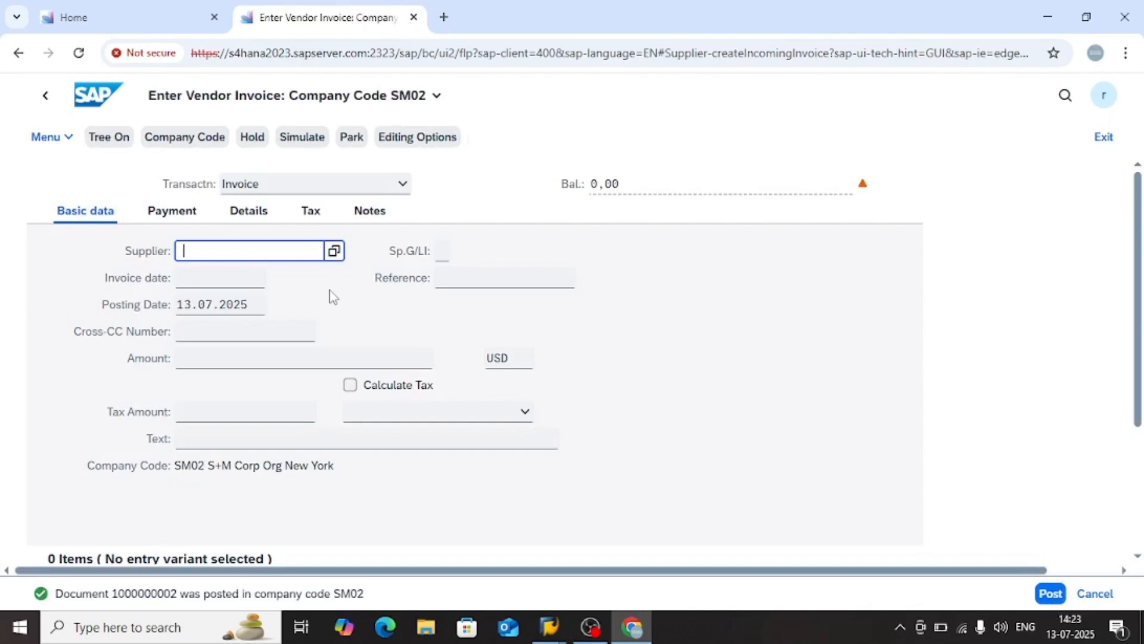
# Start another vendor invoice for the same Adidas supplier with invoice date and posting date 01.07.2025
pyautogui.click(239, 279)
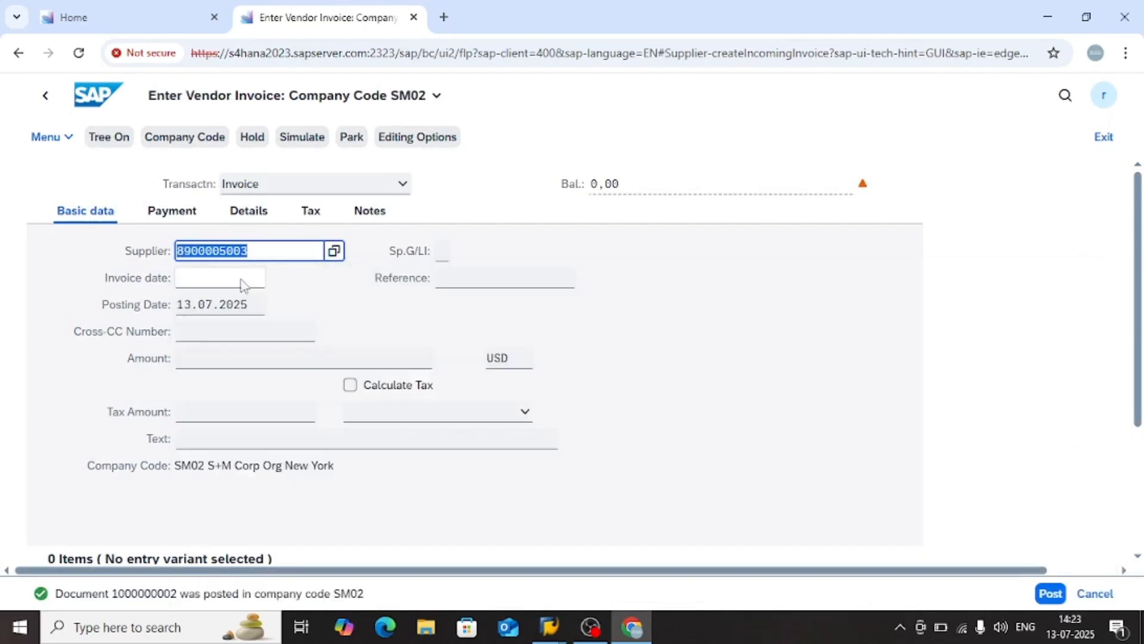
pyautogui.click(223, 281)
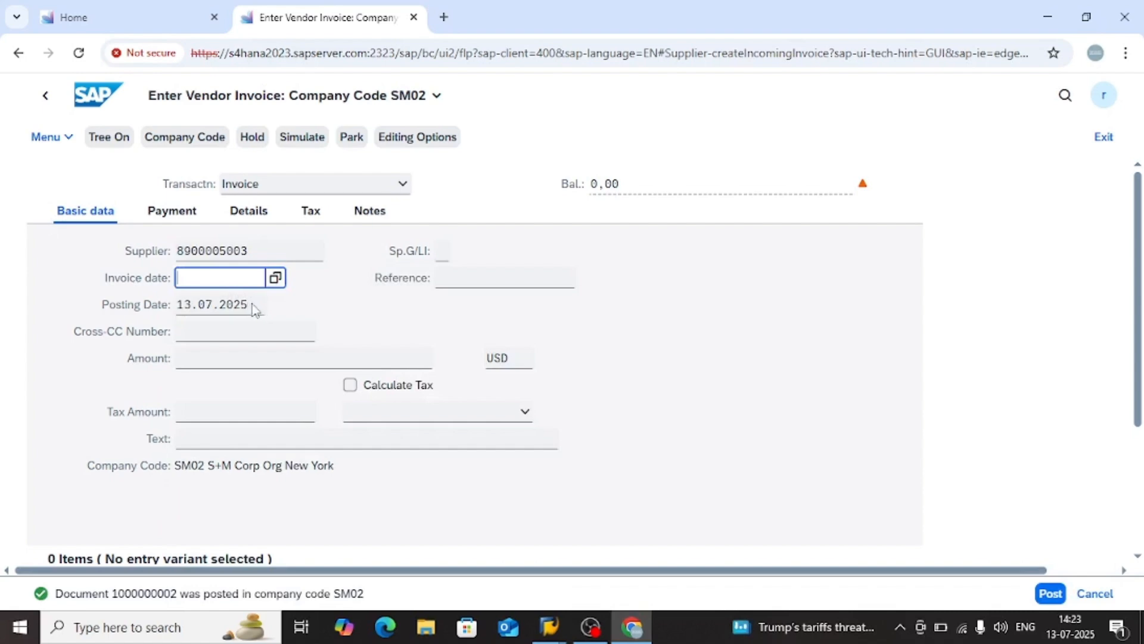
pyautogui.click(272, 277)
pyautogui.click(434, 384)
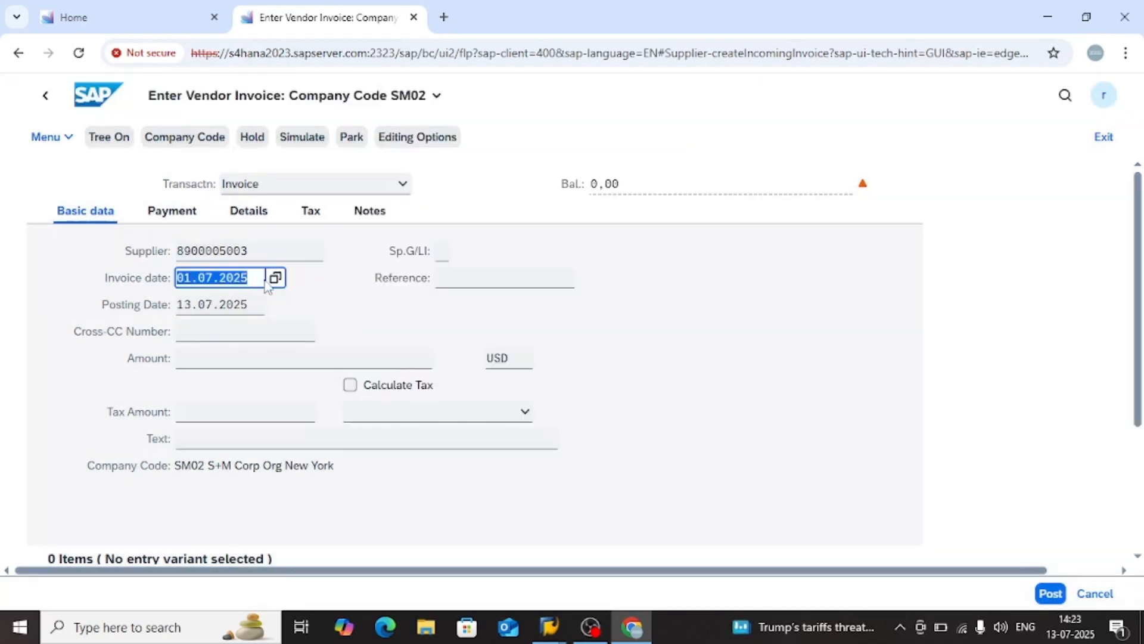
pyautogui.click(264, 308)
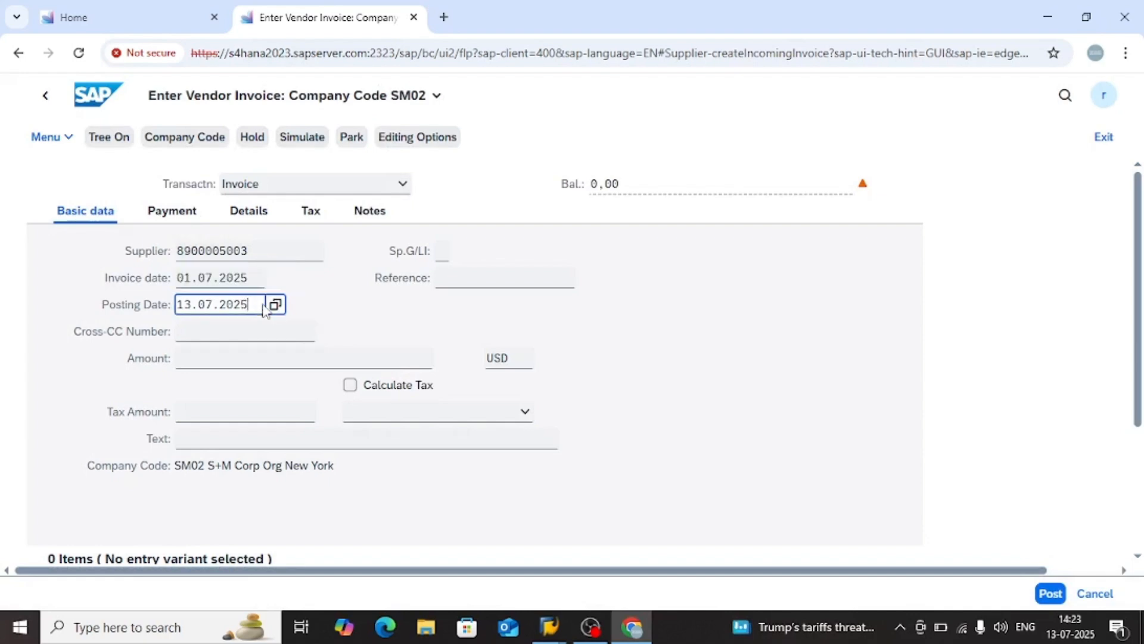
pyautogui.click(275, 305)
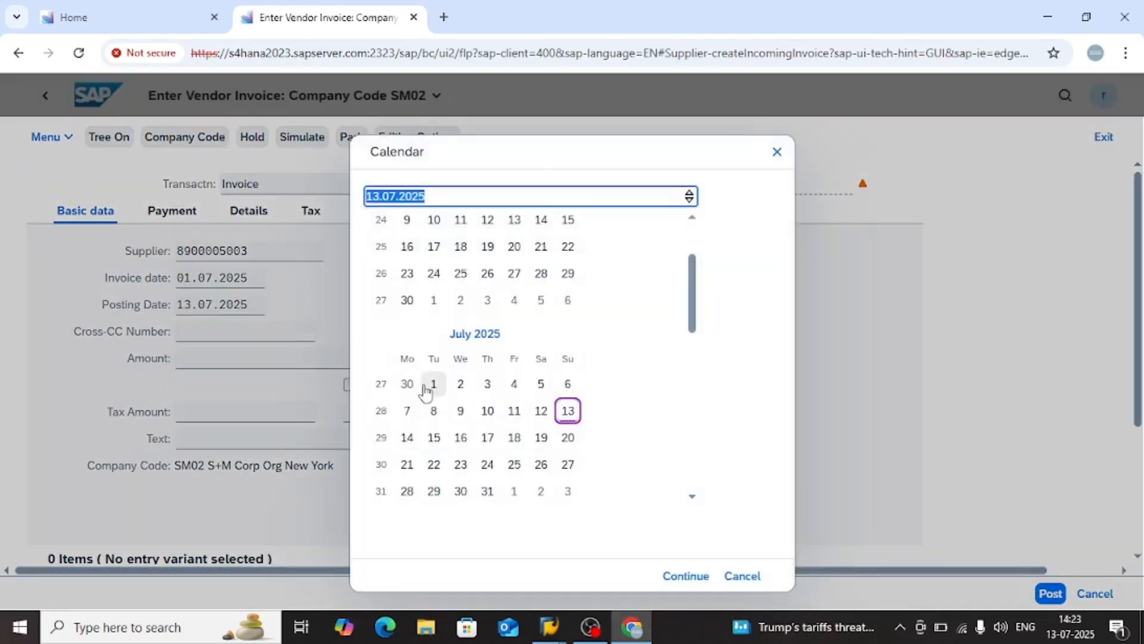
pyautogui.click(433, 384)
# Enter reference test 3, an amount of 1000 in currency INR and the text test 1 in the new invoice's basic data
pyautogui.click(466, 281)
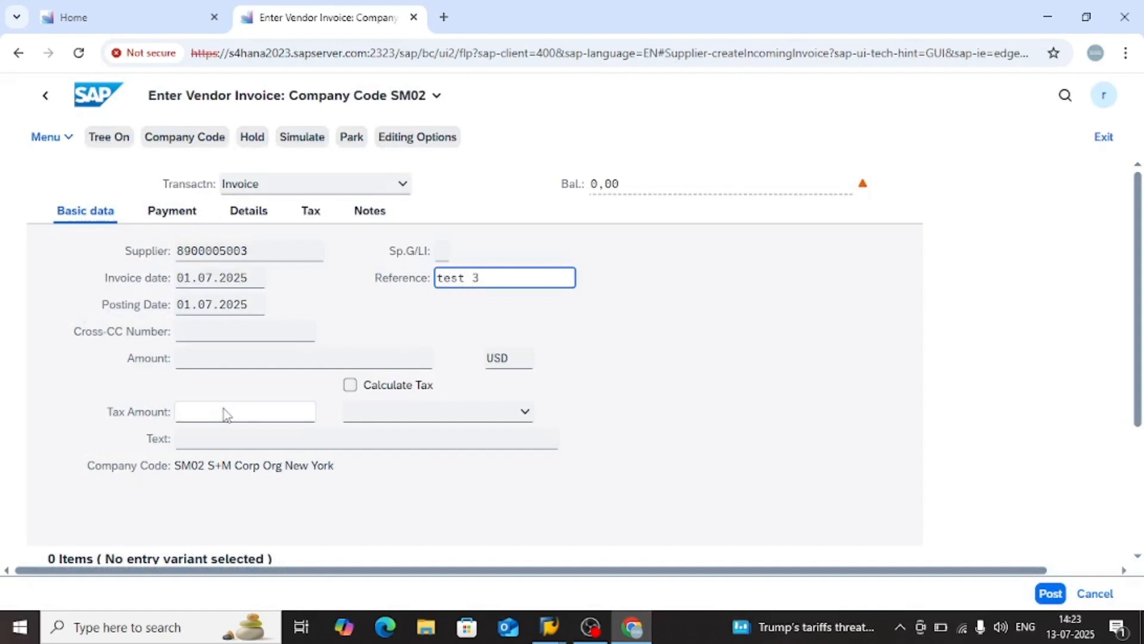
pyautogui.click(203, 359)
pyautogui.write('1000')
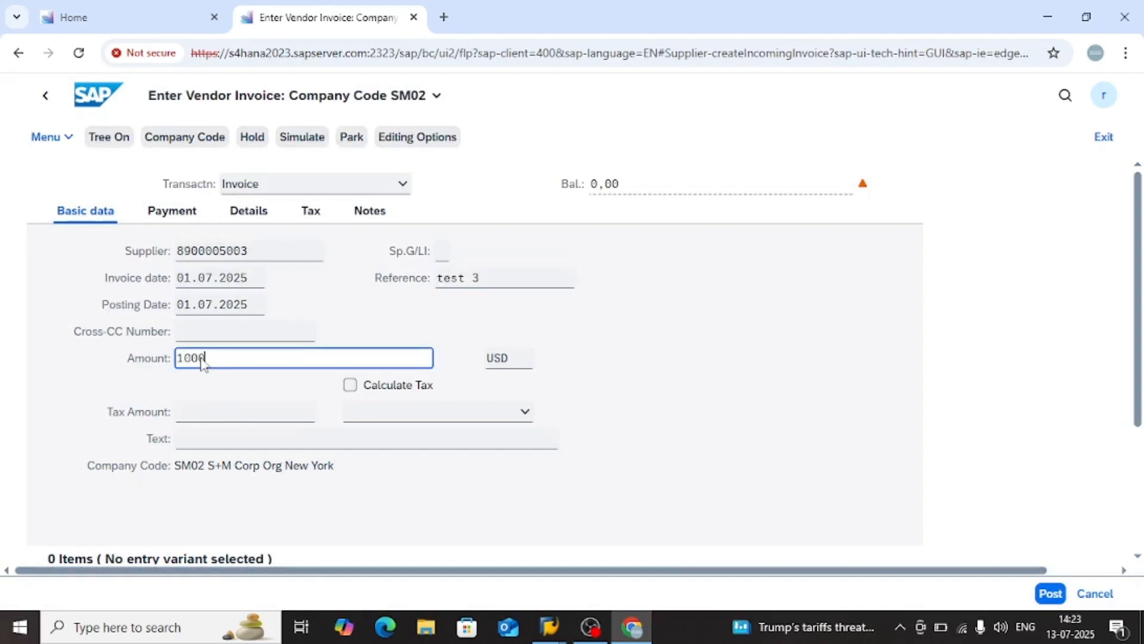
pyautogui.click(524, 366)
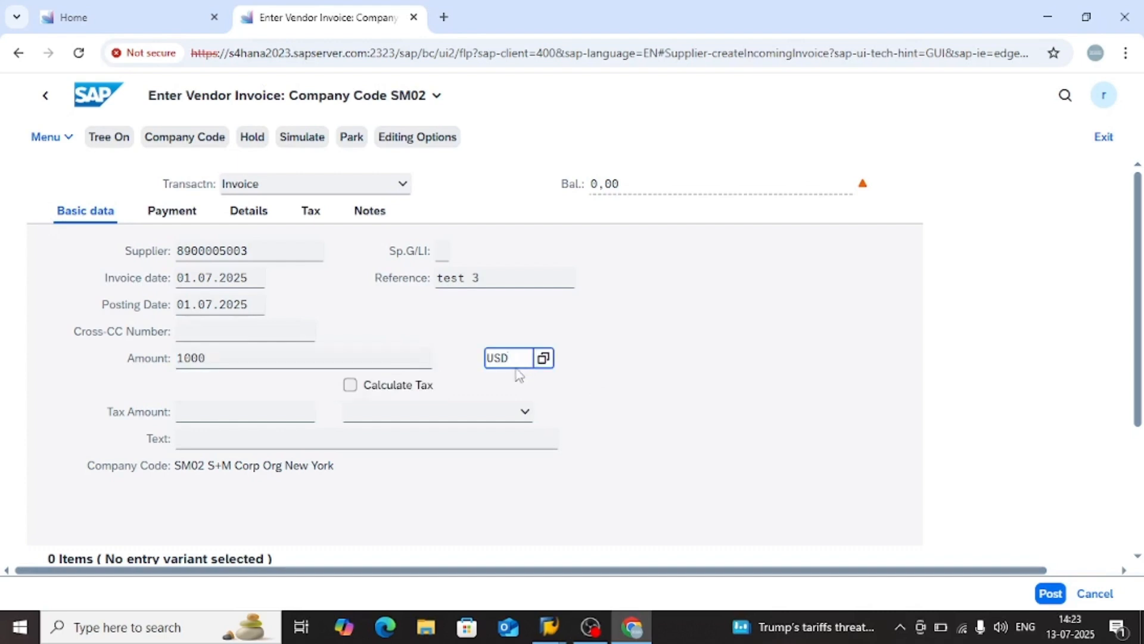
pyautogui.press('BackSpace')
pyautogui.press('BackSpace')
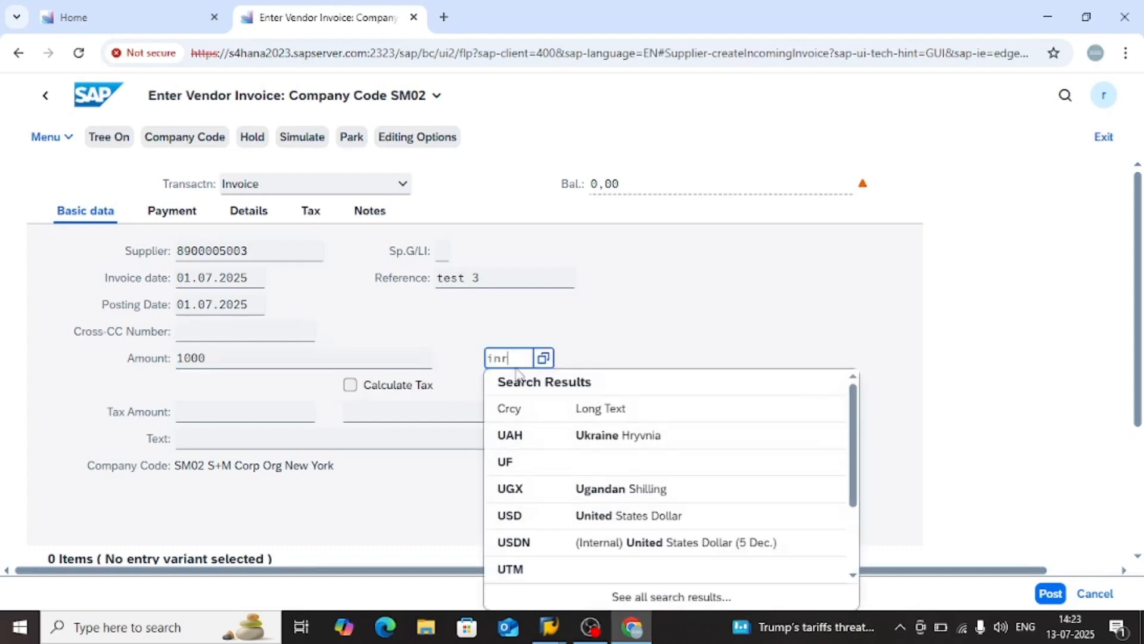
pyautogui.write('inr')
pyautogui.press('Down')
pyautogui.press('Return')
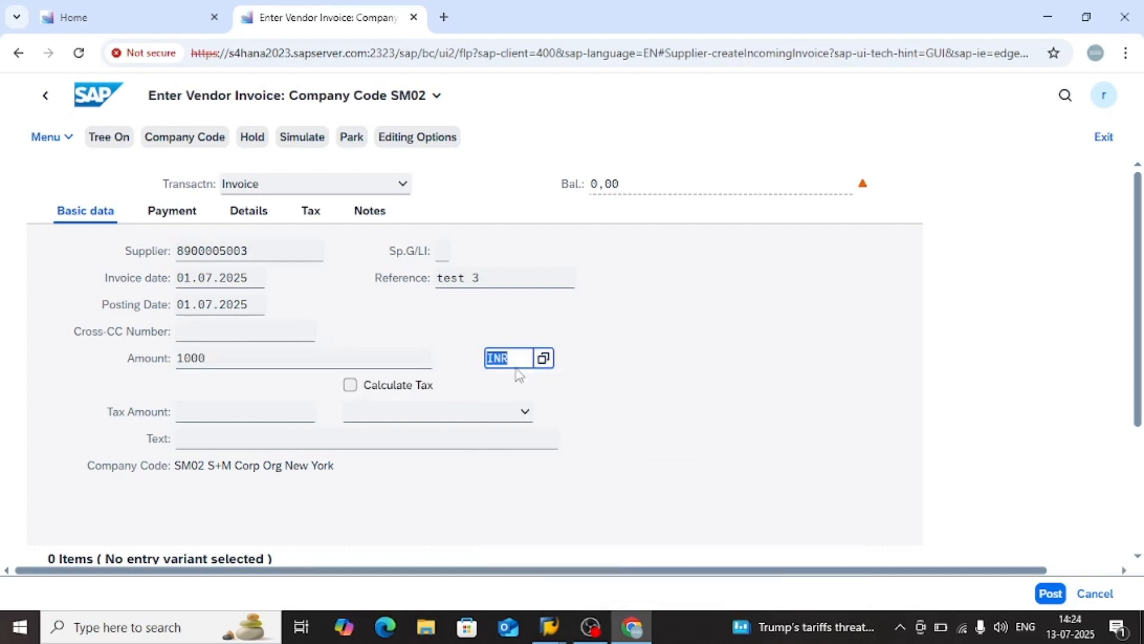
pyautogui.press('Return')
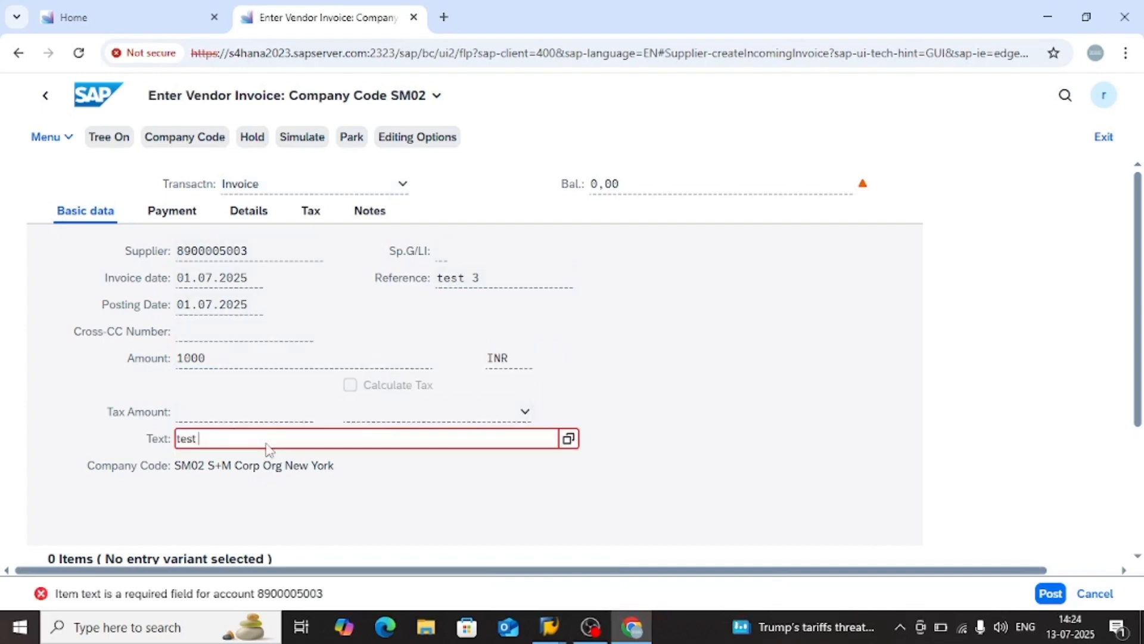
pyautogui.press('Return')
pyautogui.scroll(-3, 358, 455)
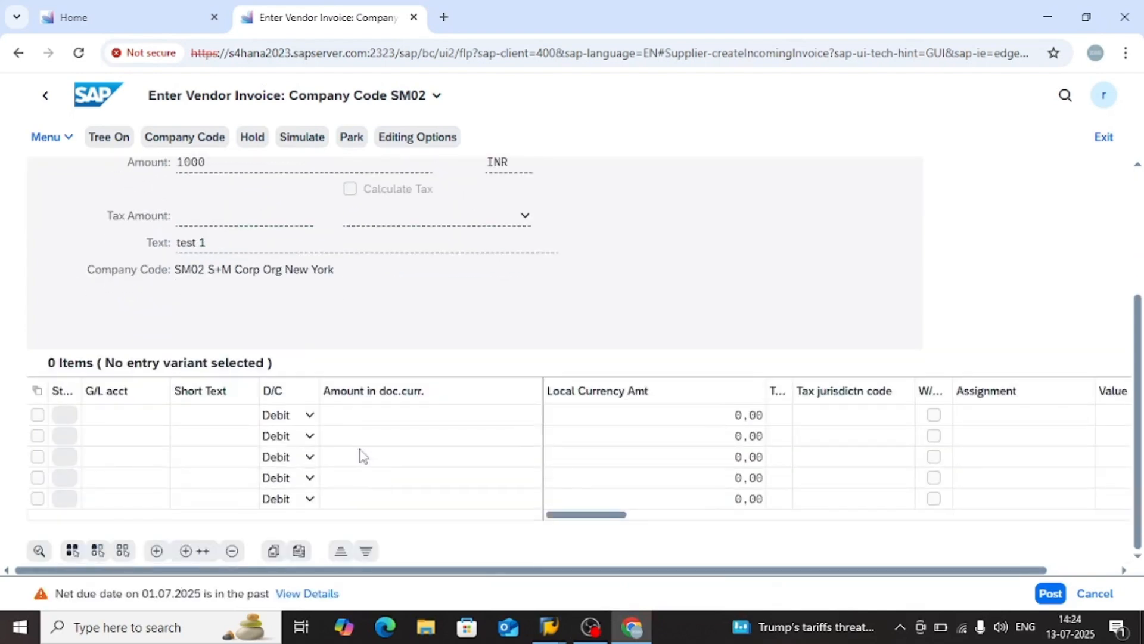
pyautogui.click(113, 416)
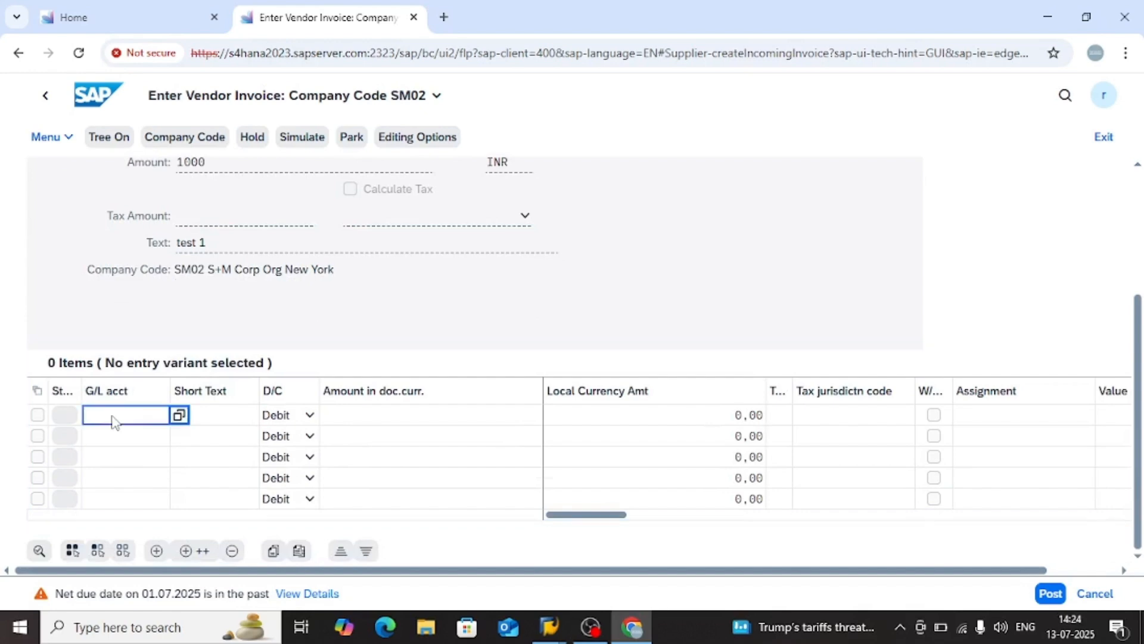
pyautogui.click(410, 417)
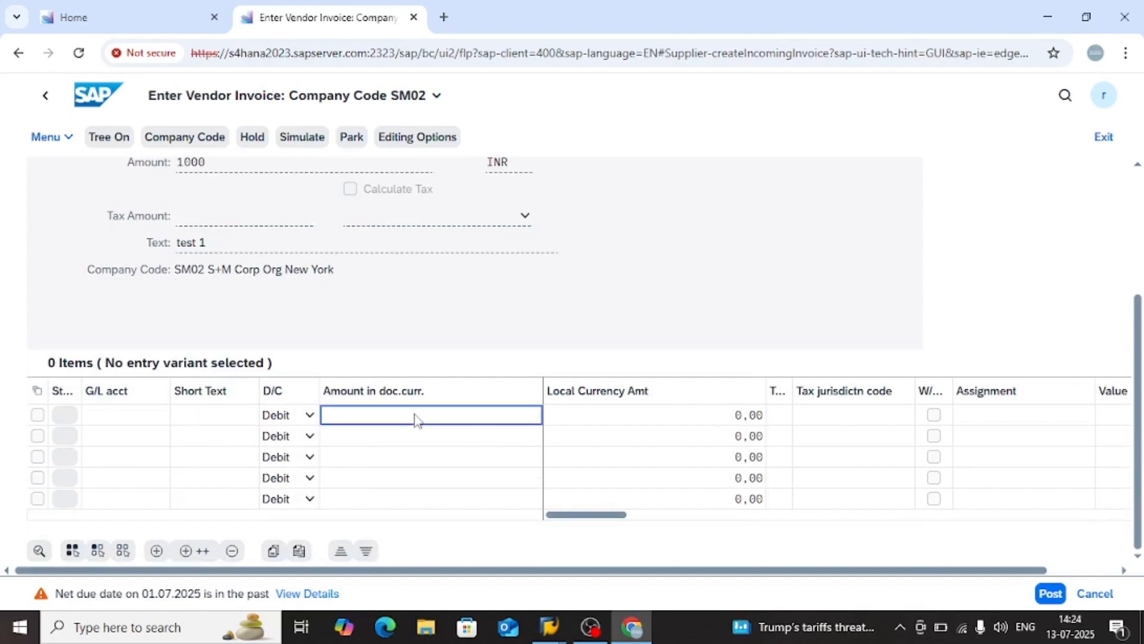
pyautogui.click(124, 420)
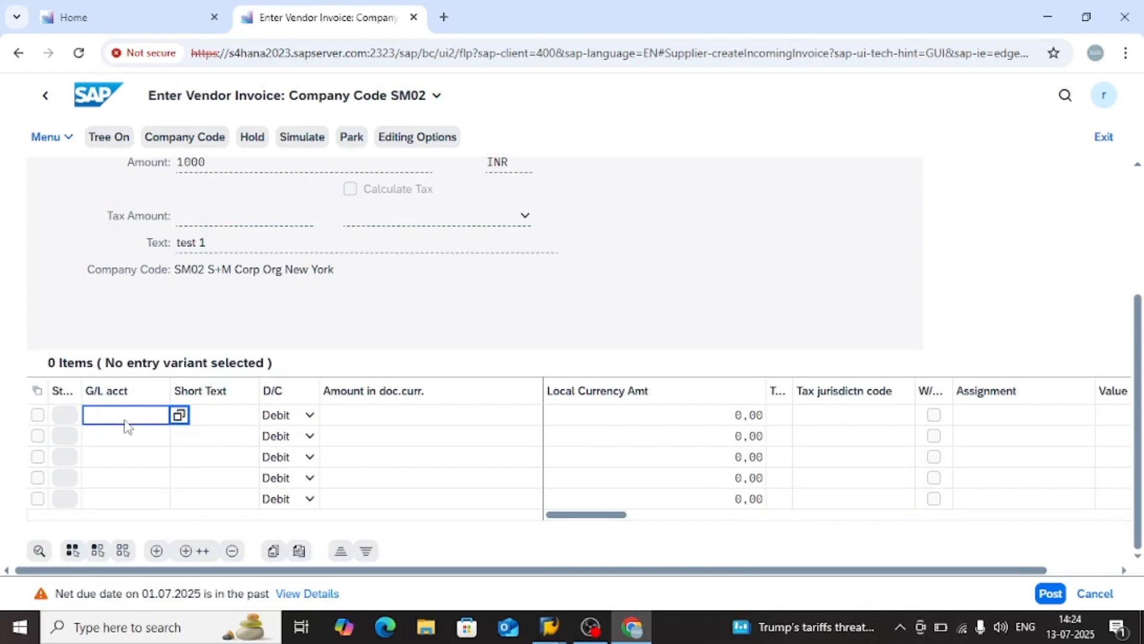
pyautogui.click(220, 422)
pyautogui.click(138, 425)
pyautogui.click(179, 416)
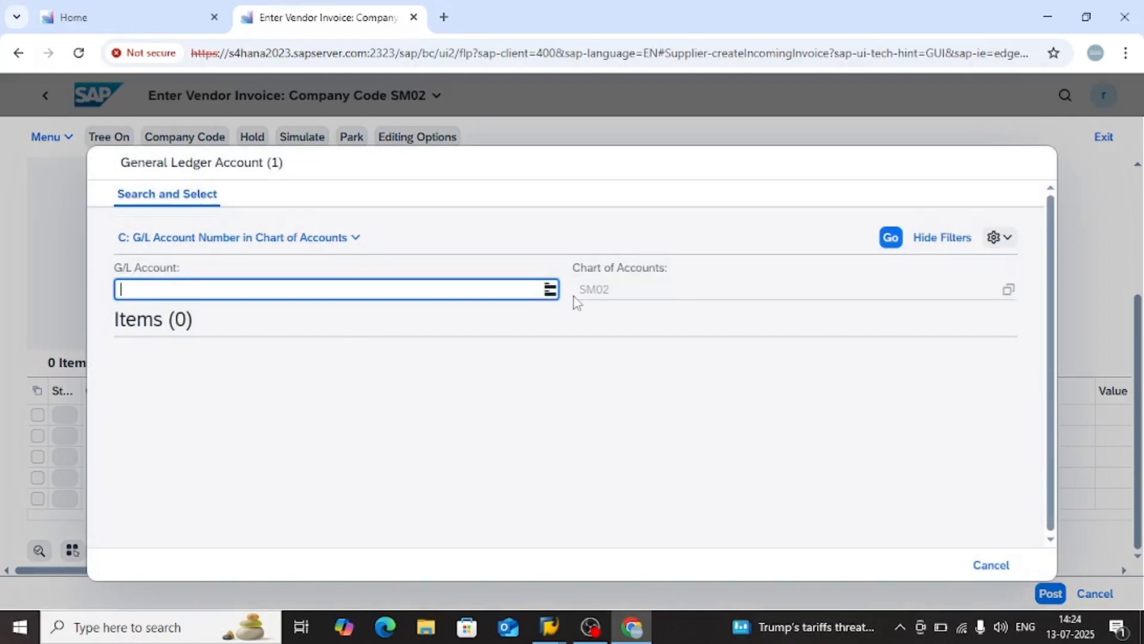
pyautogui.click(889, 241)
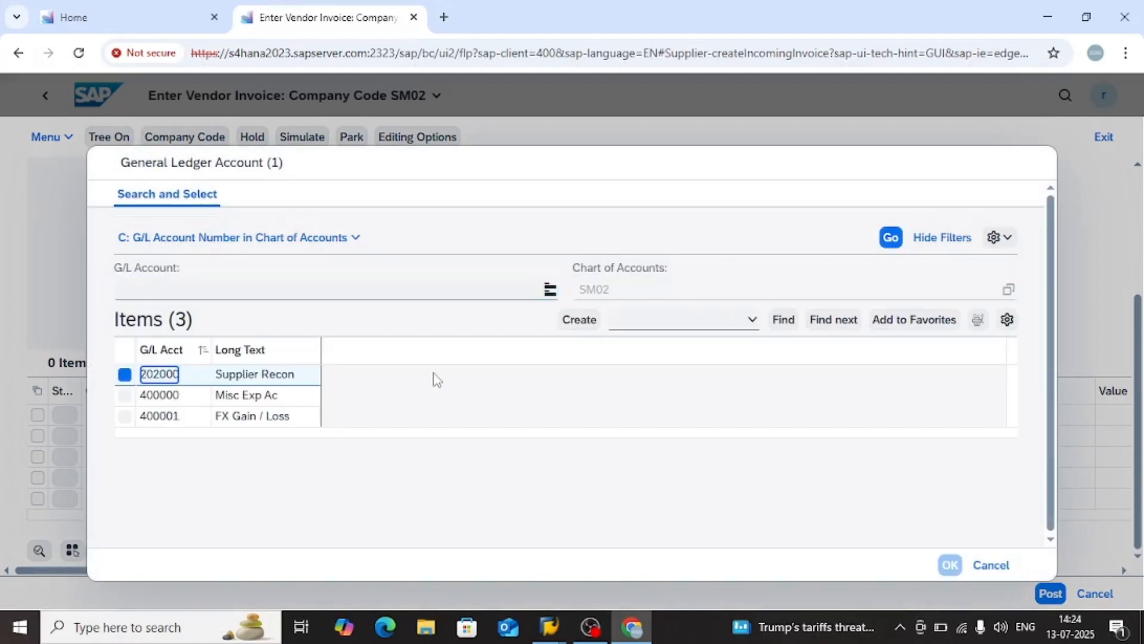
pyautogui.click(154, 395)
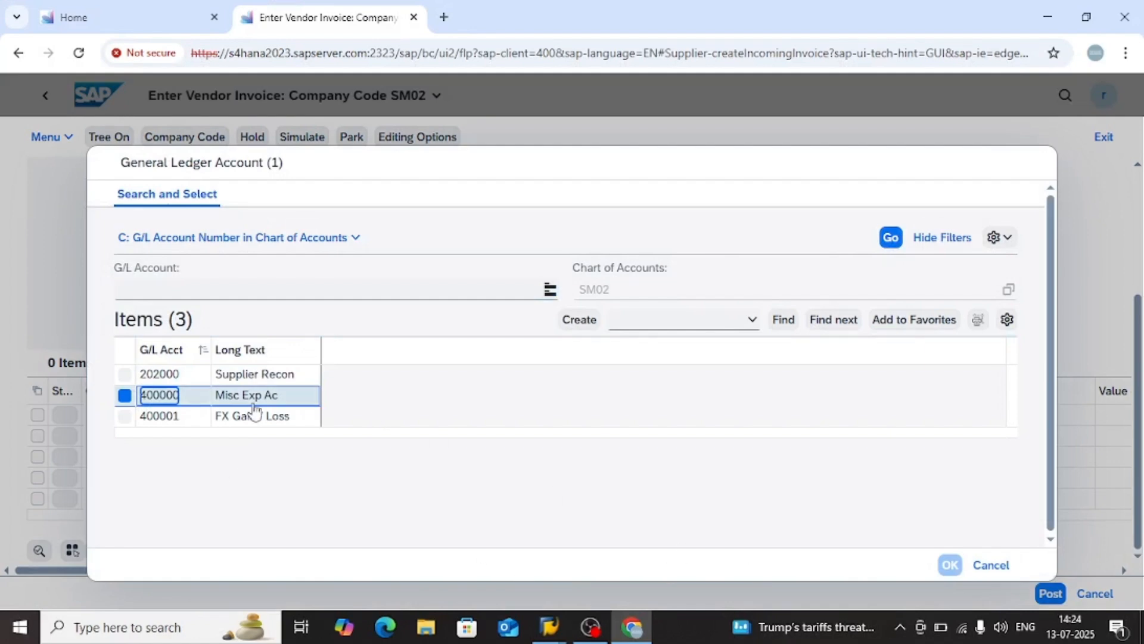
pyautogui.doubleClick(171, 398)
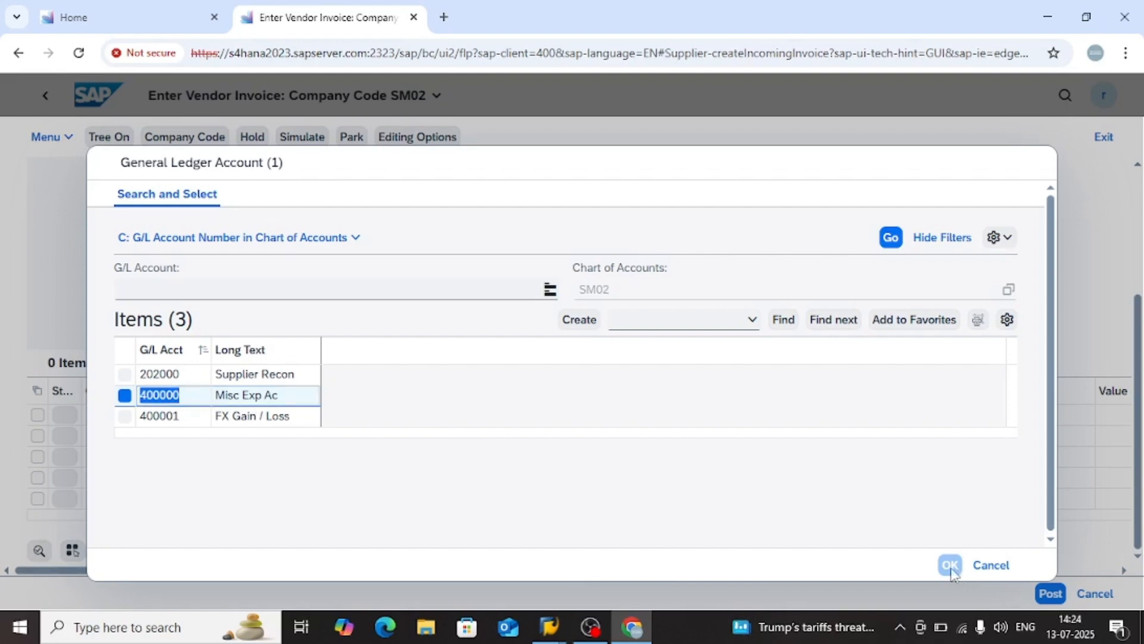
pyautogui.click(991, 564)
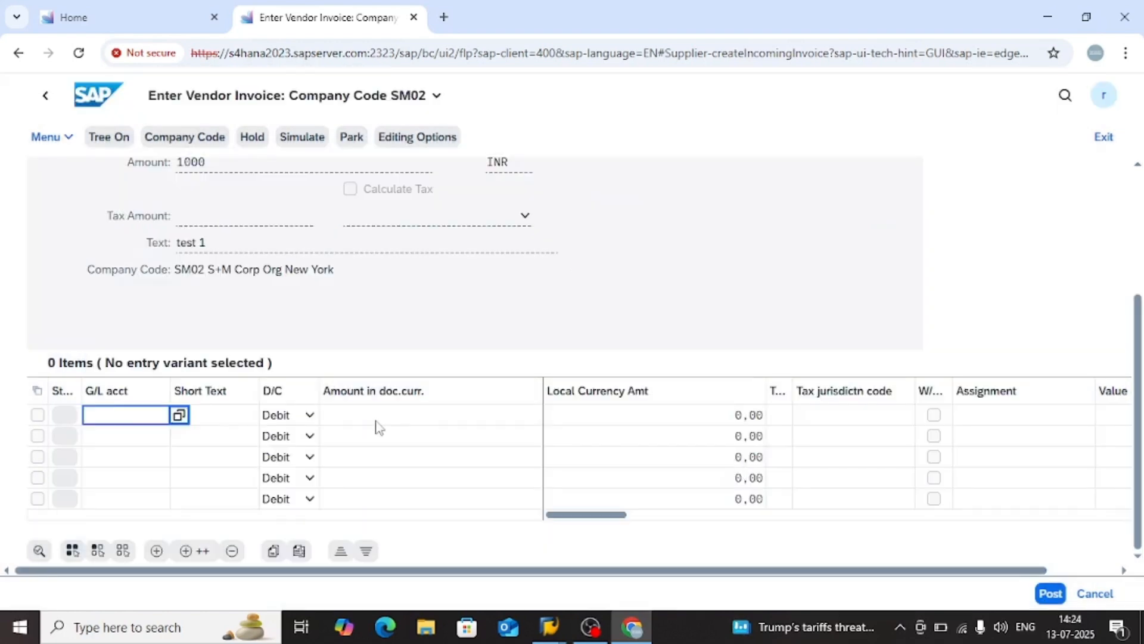
# Confirm the 1000 INR header amount in the invoice's basic data so the line items accept entries
pyautogui.click(398, 422)
pyautogui.scroll(3, 398, 422)
pyautogui.click(269, 356)
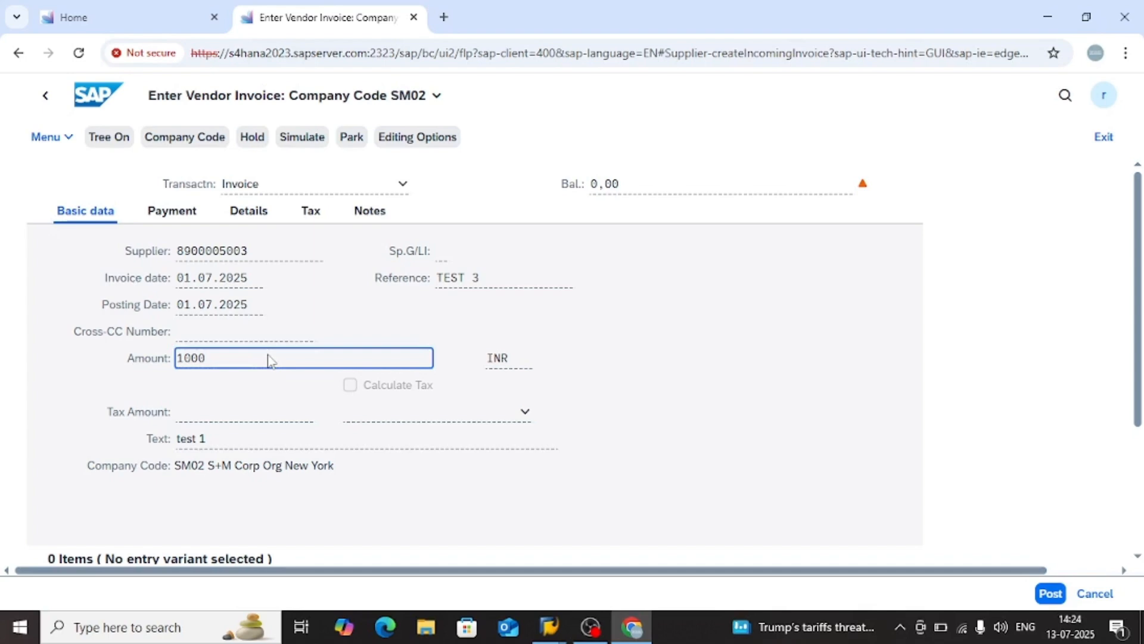
pyautogui.press('Return')
pyautogui.scroll(-4, 328, 390)
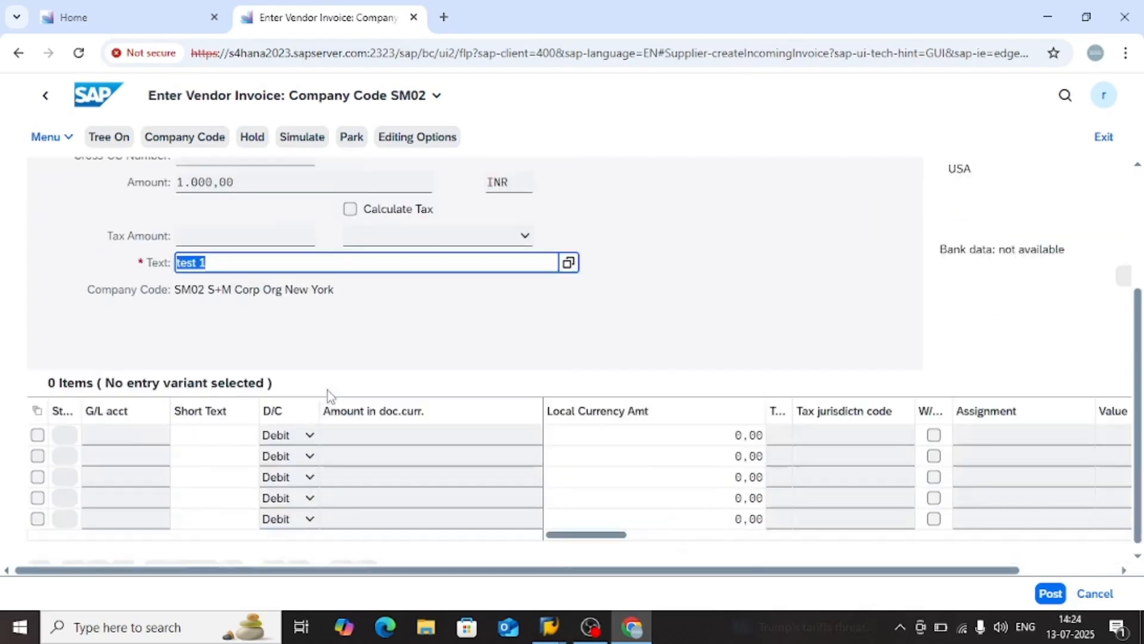
# Add a debit line item for G/L account 400000 with amount 1000 and text test
pyautogui.click(144, 424)
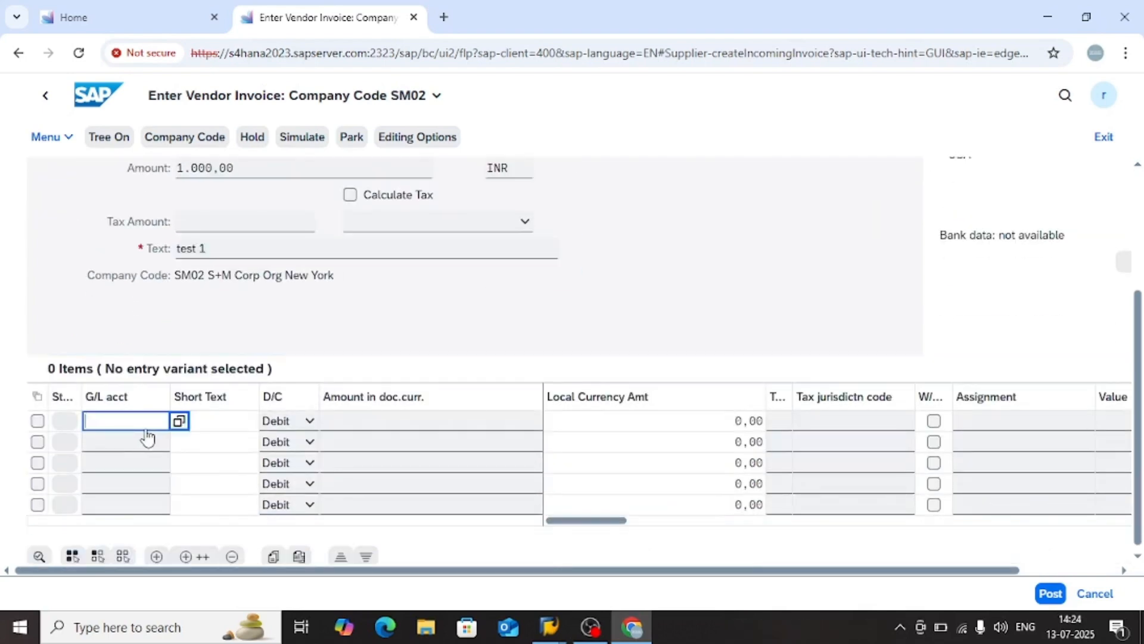
pyautogui.write('4')
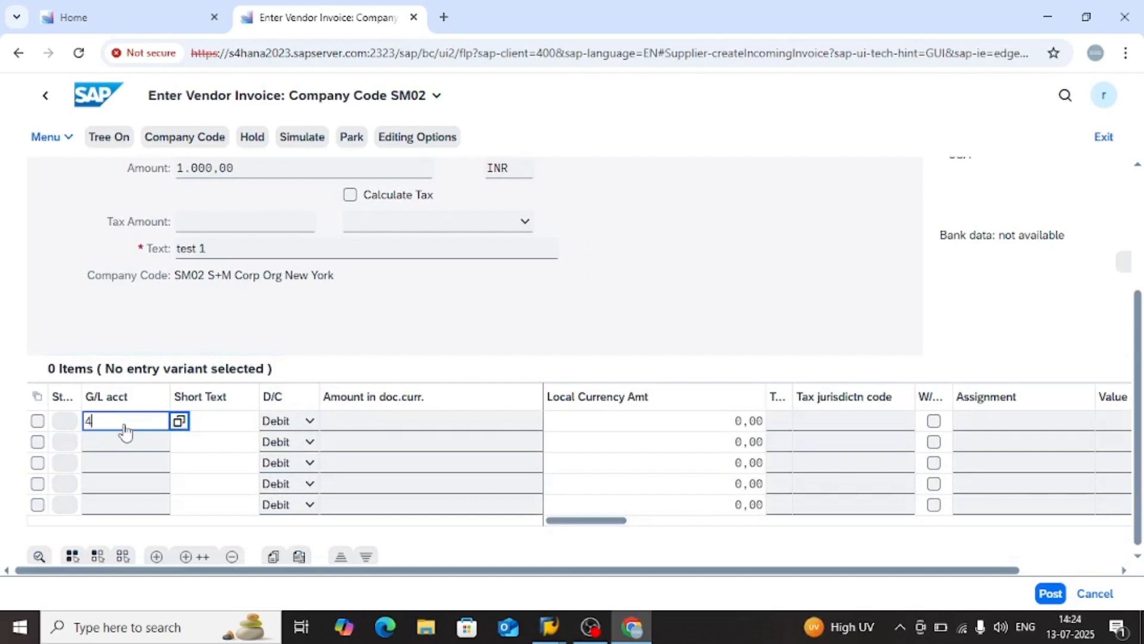
pyautogui.write('00000')
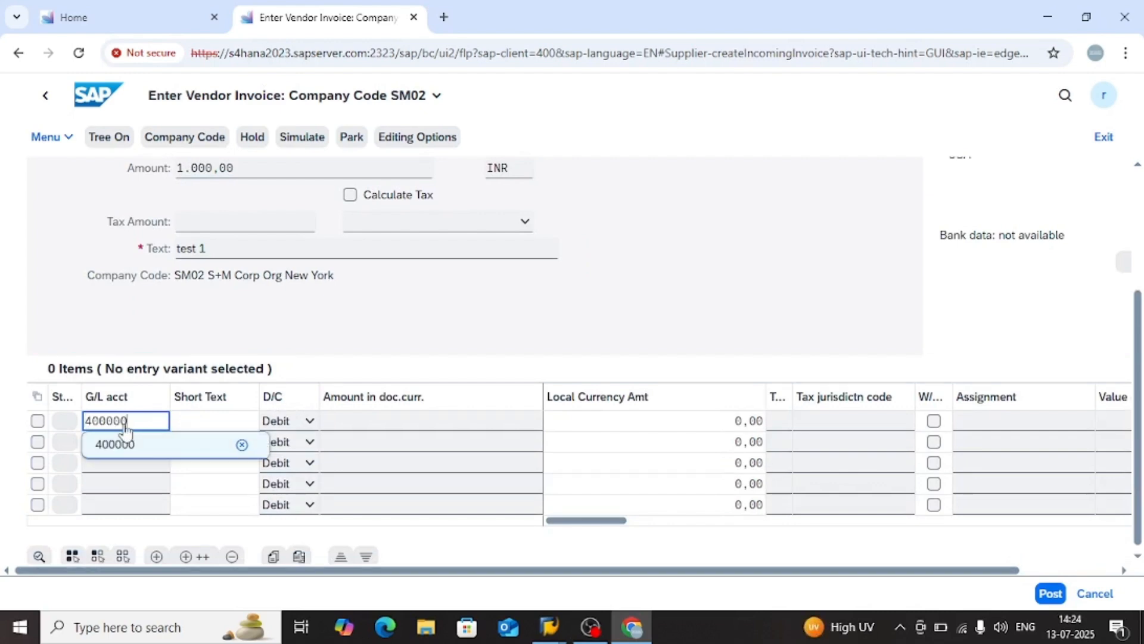
pyautogui.press('Return')
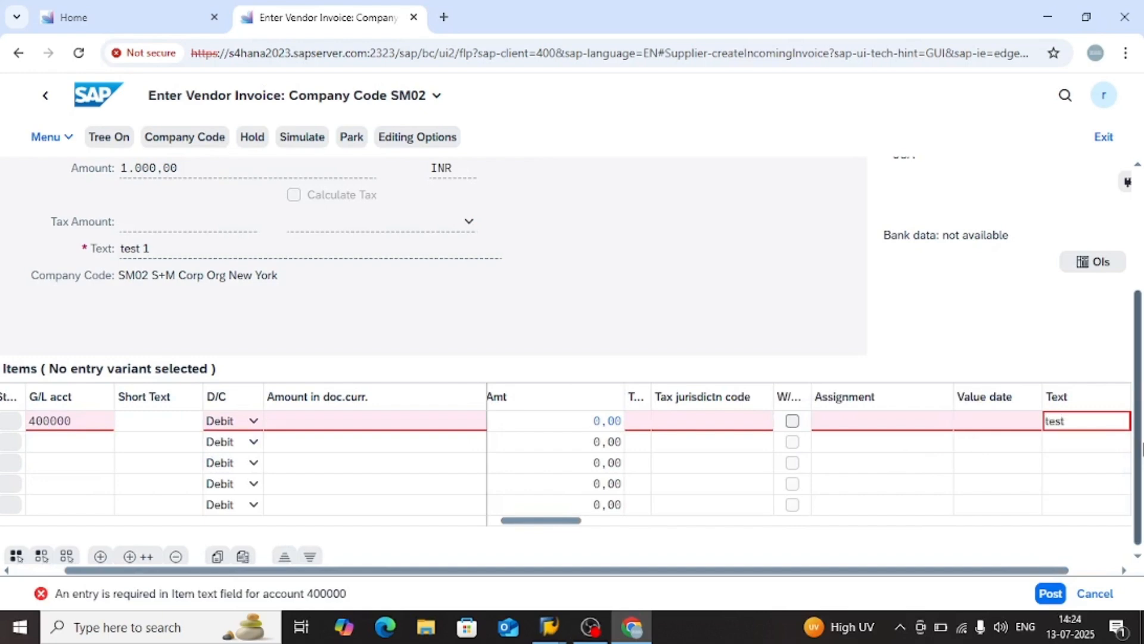
pyautogui.press('Return')
pyautogui.click(456, 426)
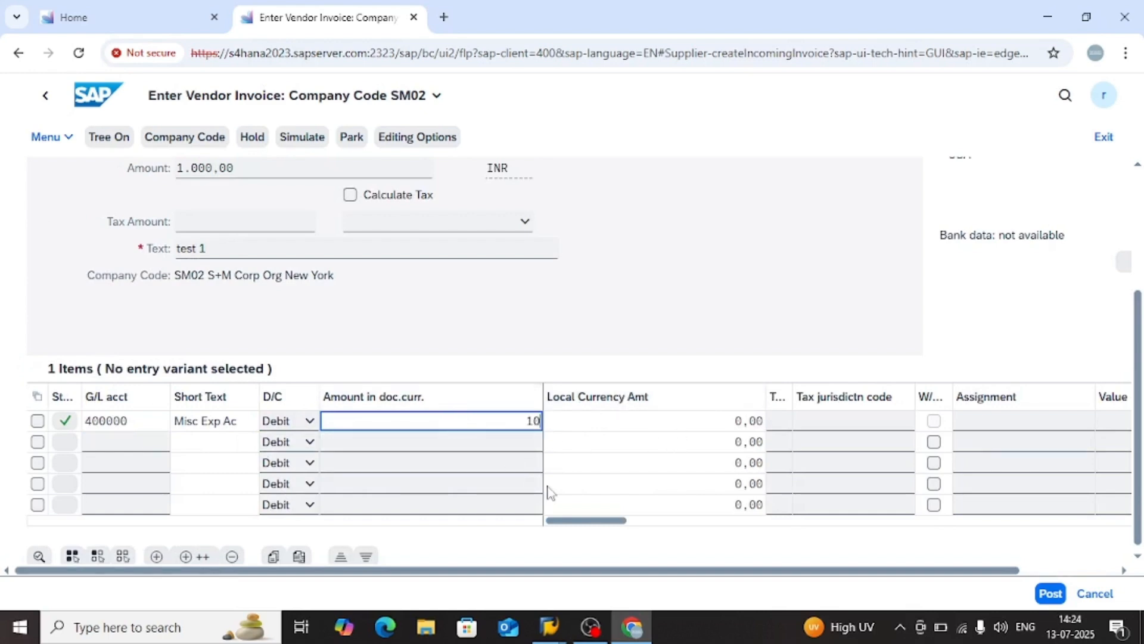
pyautogui.press('Return')
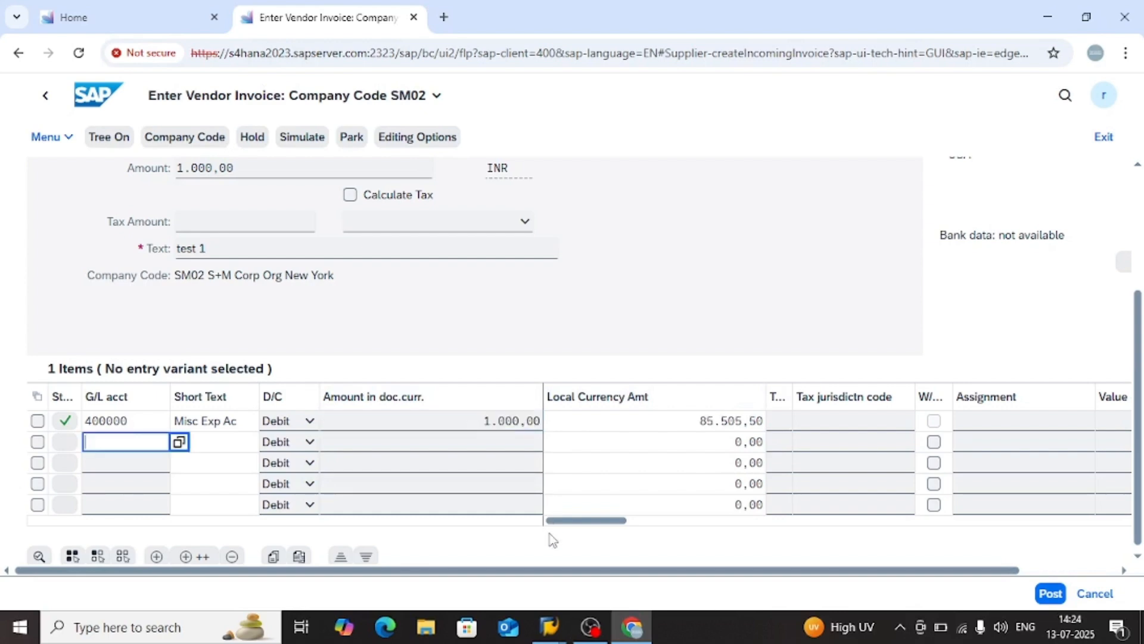
# Examine the exchange rate and the local currency amount in the invoice's local currency data
pyautogui.click(583, 524)
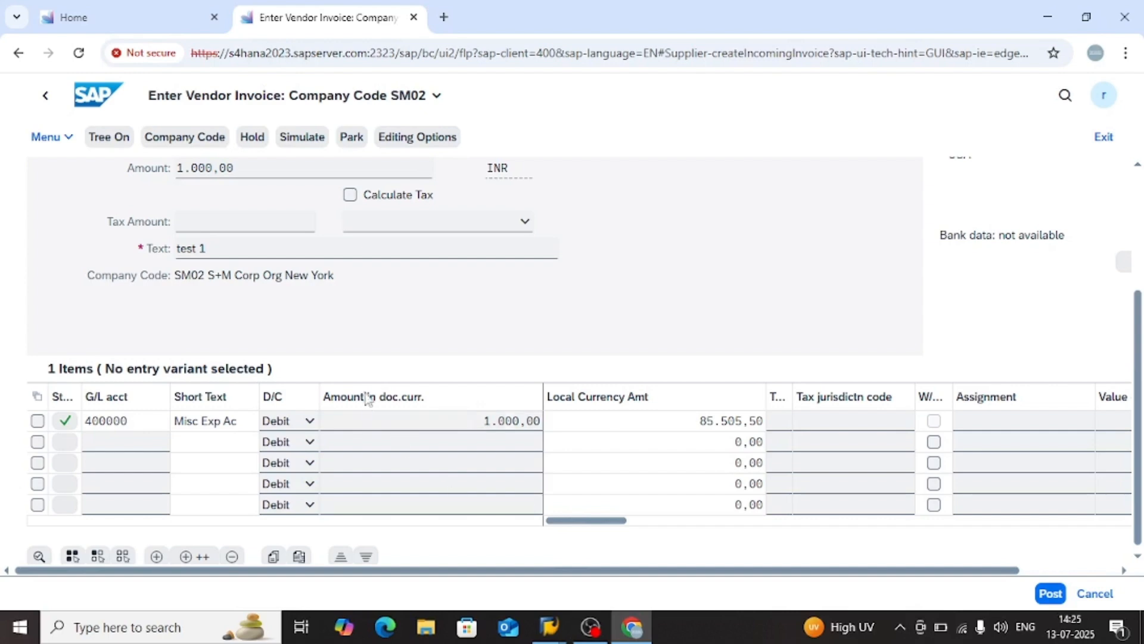
pyautogui.scroll(3, 363, 399)
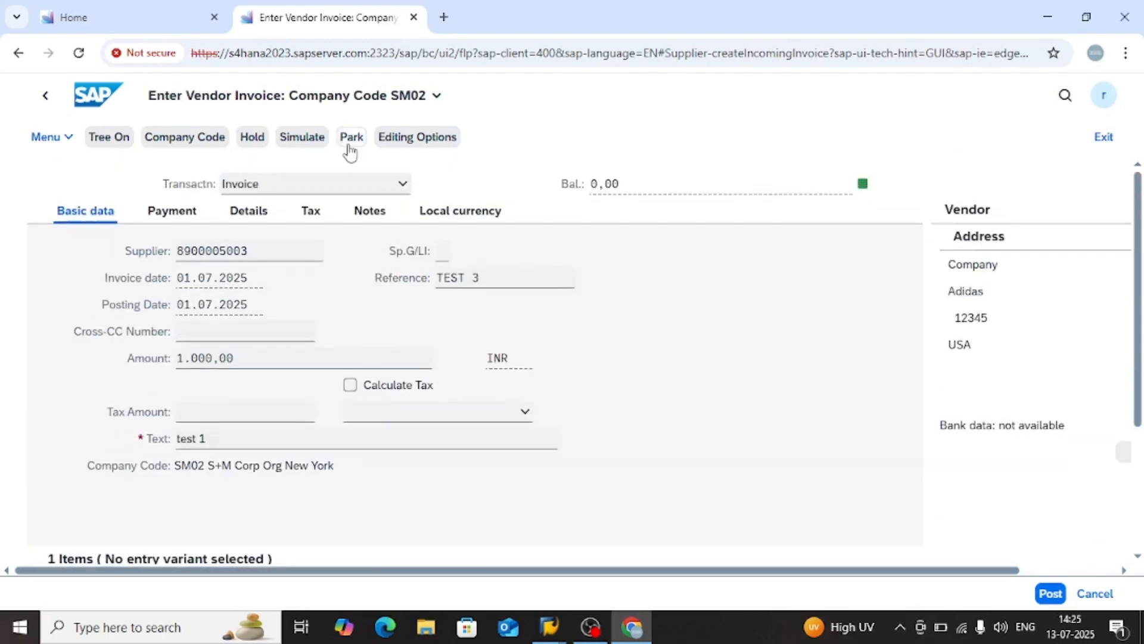
pyautogui.click(464, 212)
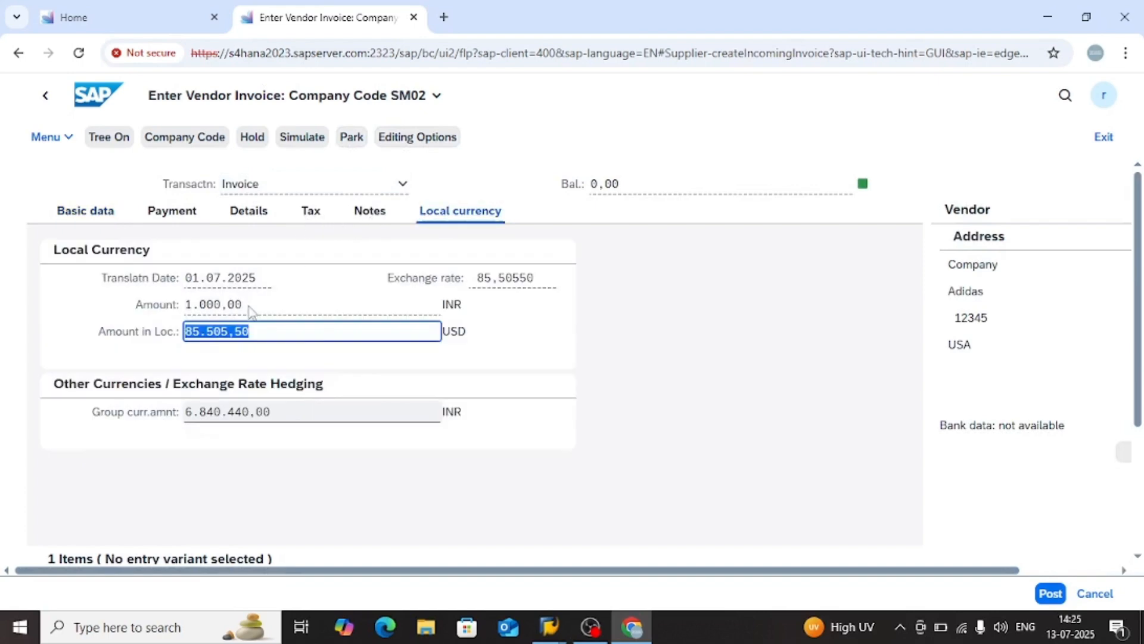
pyautogui.click(526, 285)
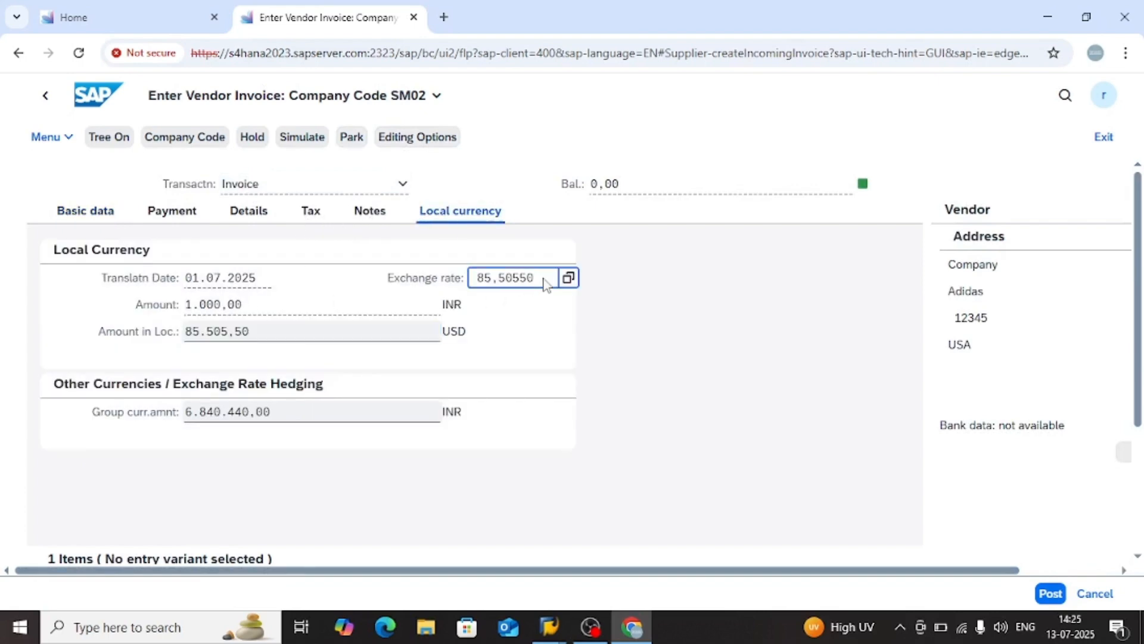
pyautogui.doubleClick(493, 279)
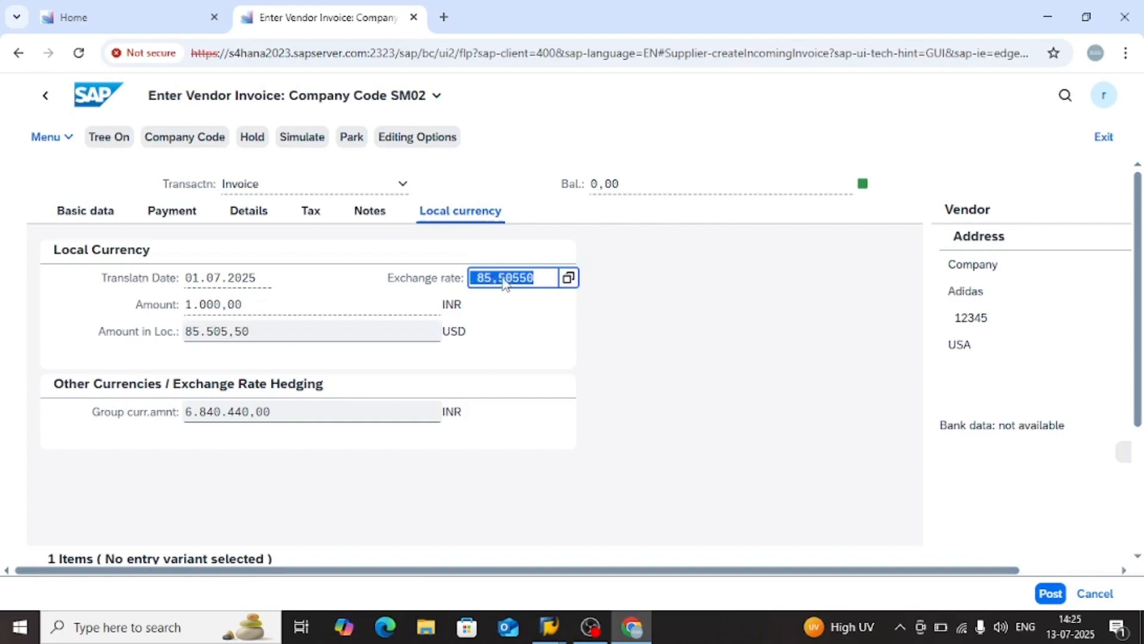
pyautogui.press('Return')
pyautogui.click(505, 284)
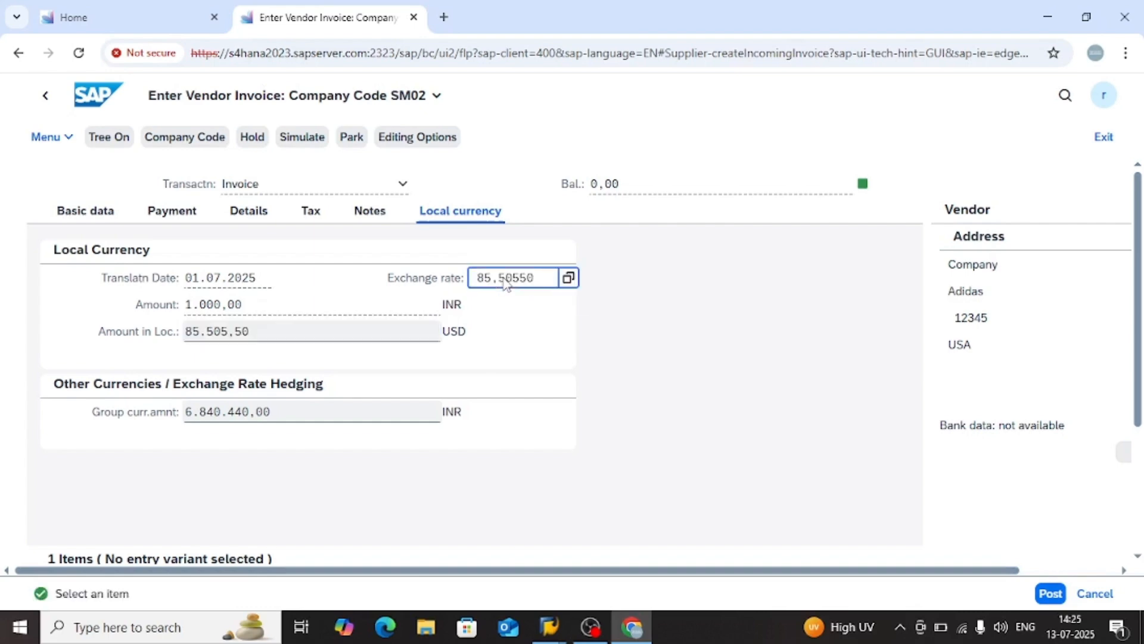
pyautogui.doubleClick(506, 285)
pyautogui.press('Return')
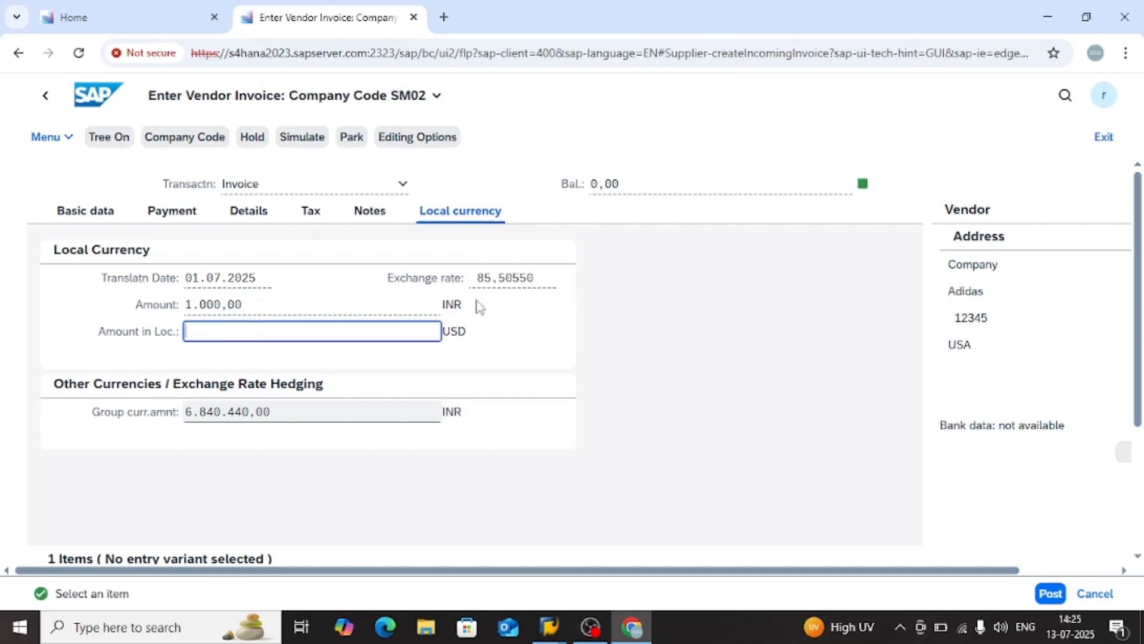
pyautogui.click(524, 353)
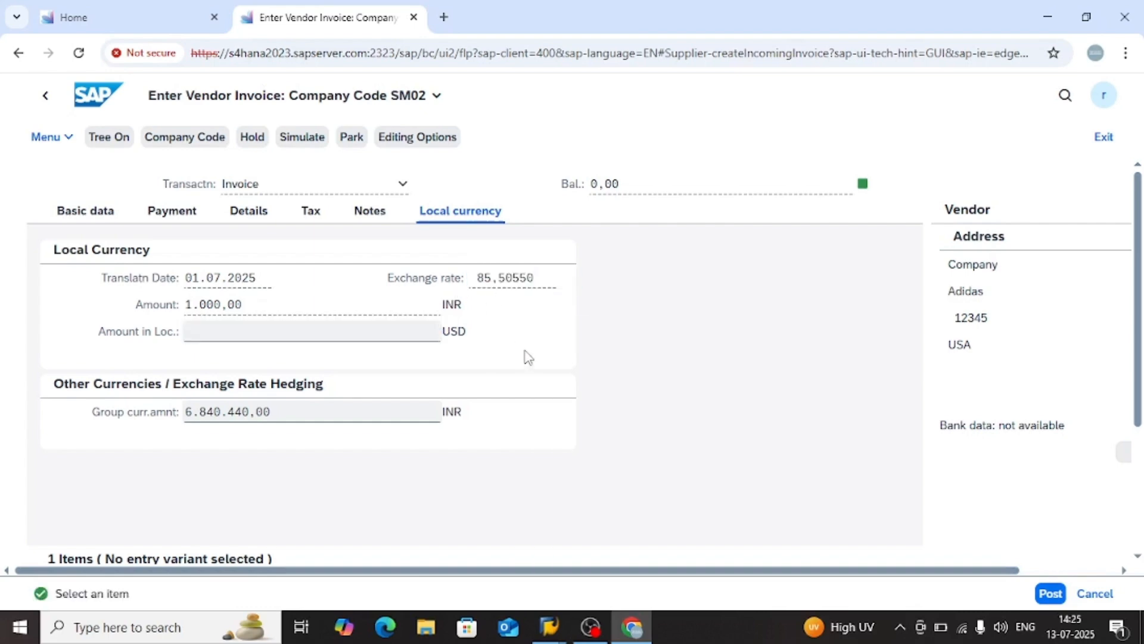
# Display the INR to USD exchange rate details, inspect both conversion directions and close the display
pyautogui.click(537, 282)
pyautogui.click(569, 278)
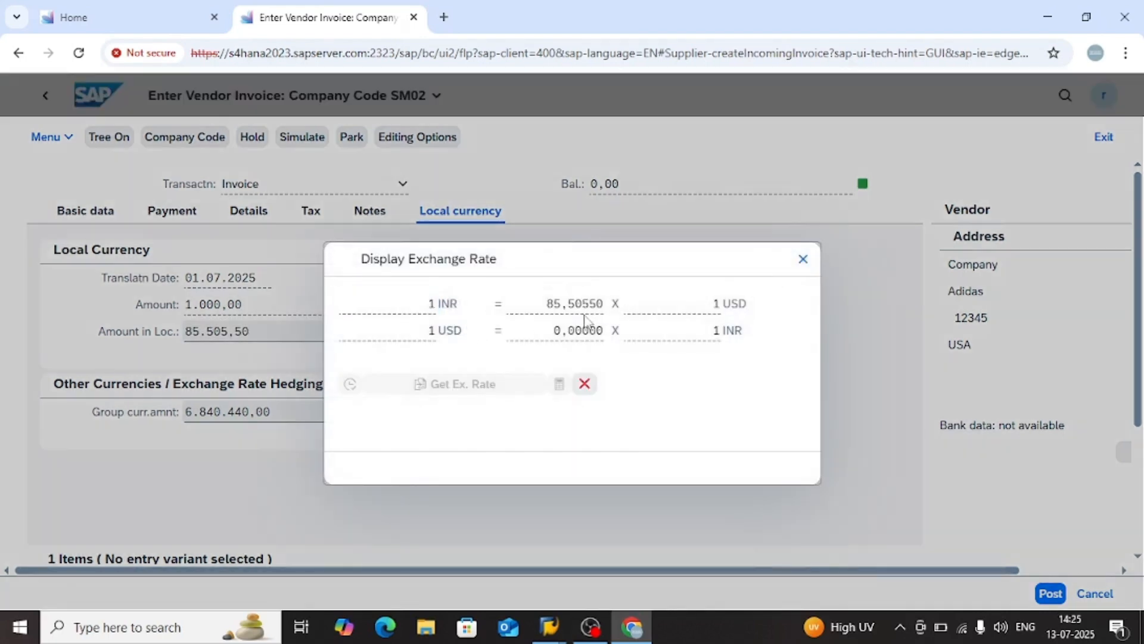
pyautogui.click(579, 307)
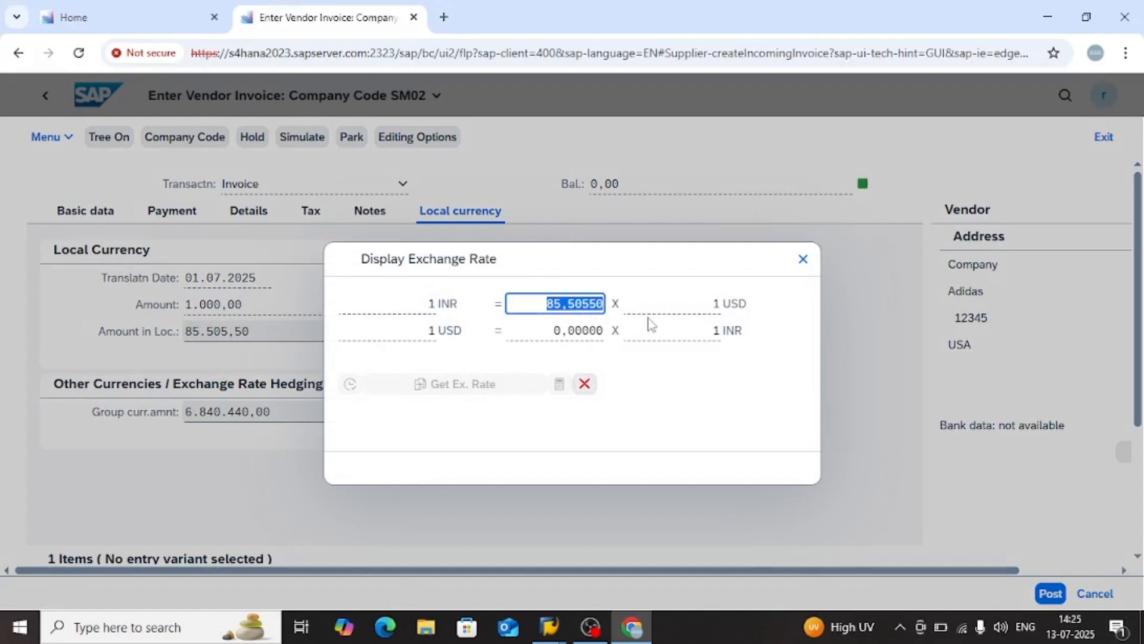
pyautogui.click(420, 305)
pyautogui.click(584, 307)
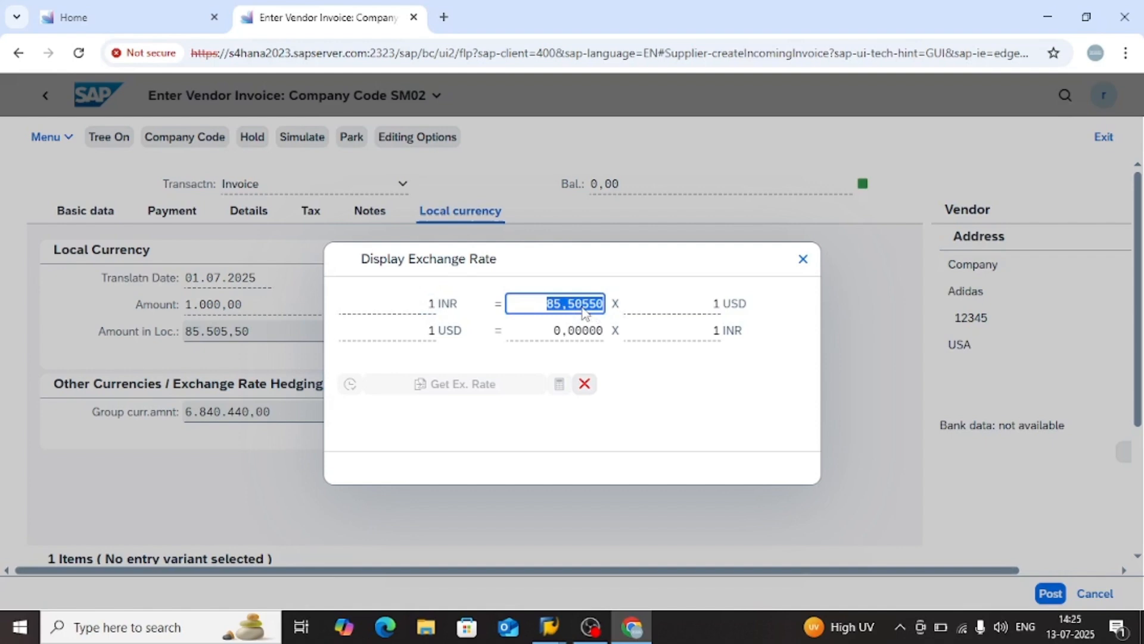
pyautogui.click(579, 332)
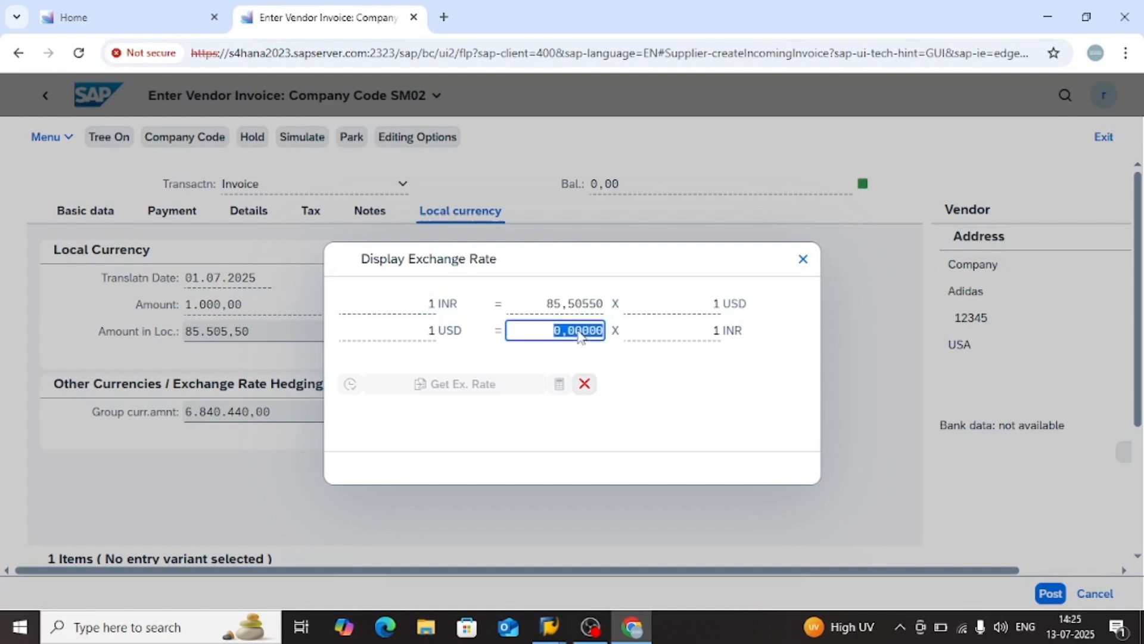
pyautogui.click(585, 385)
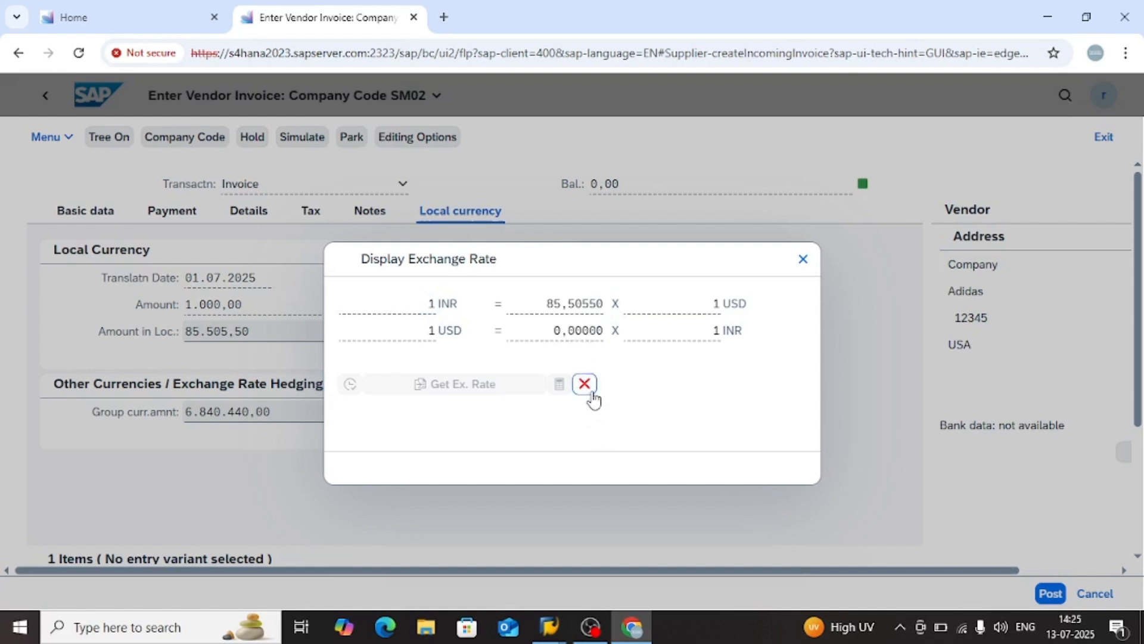
pyautogui.click(458, 331)
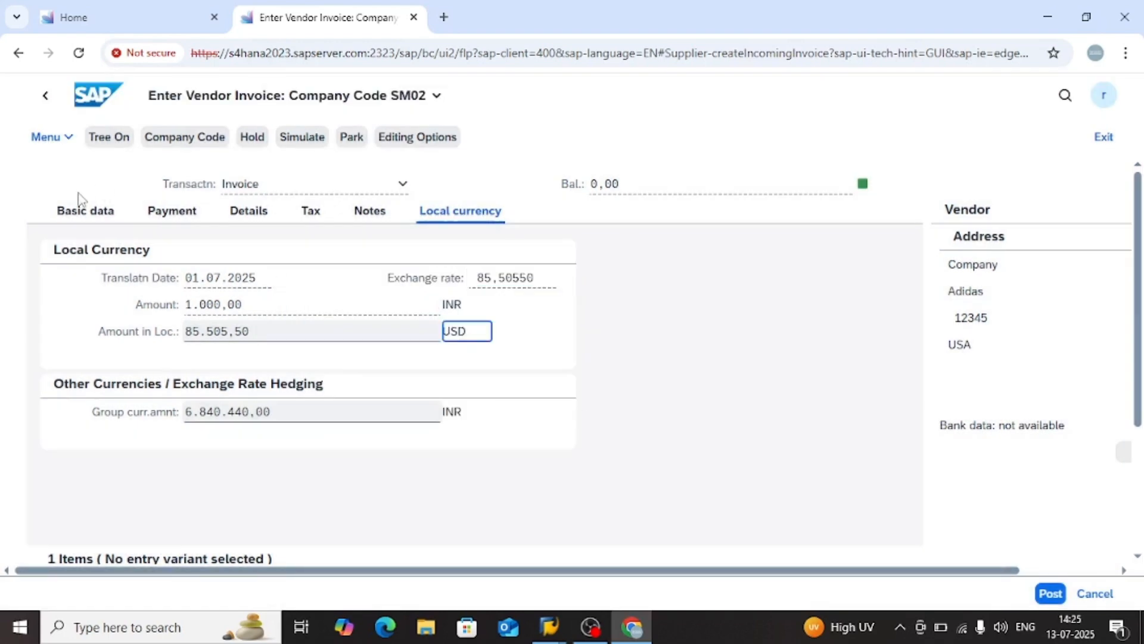
# Return to the invoice's basic data and post the INR vendor invoice
pyautogui.click(73, 209)
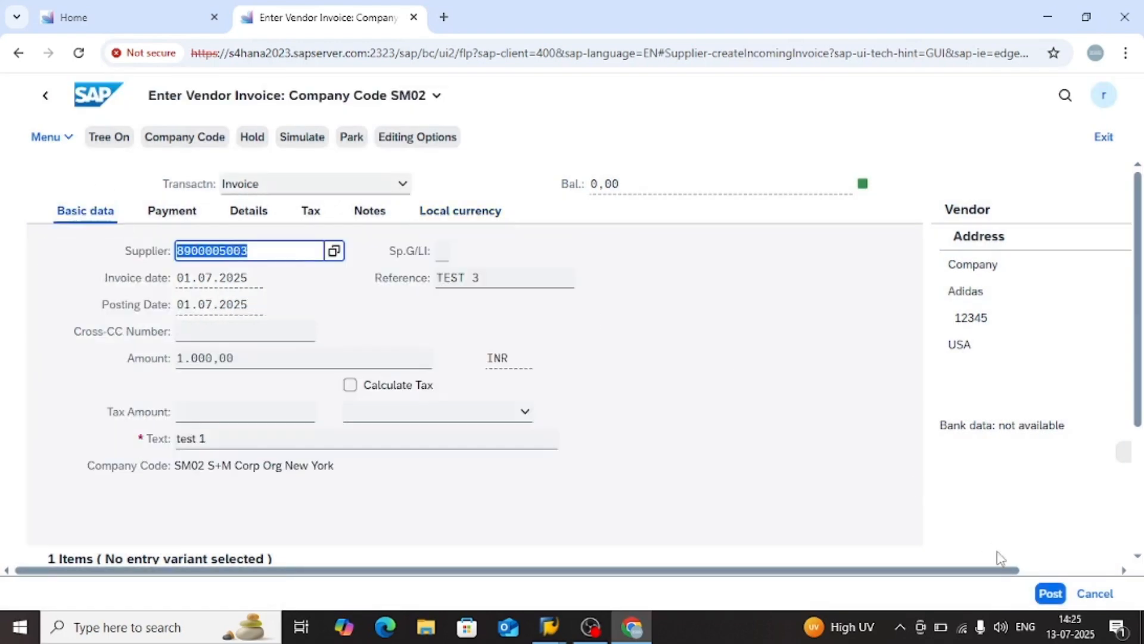
pyautogui.click(1052, 595)
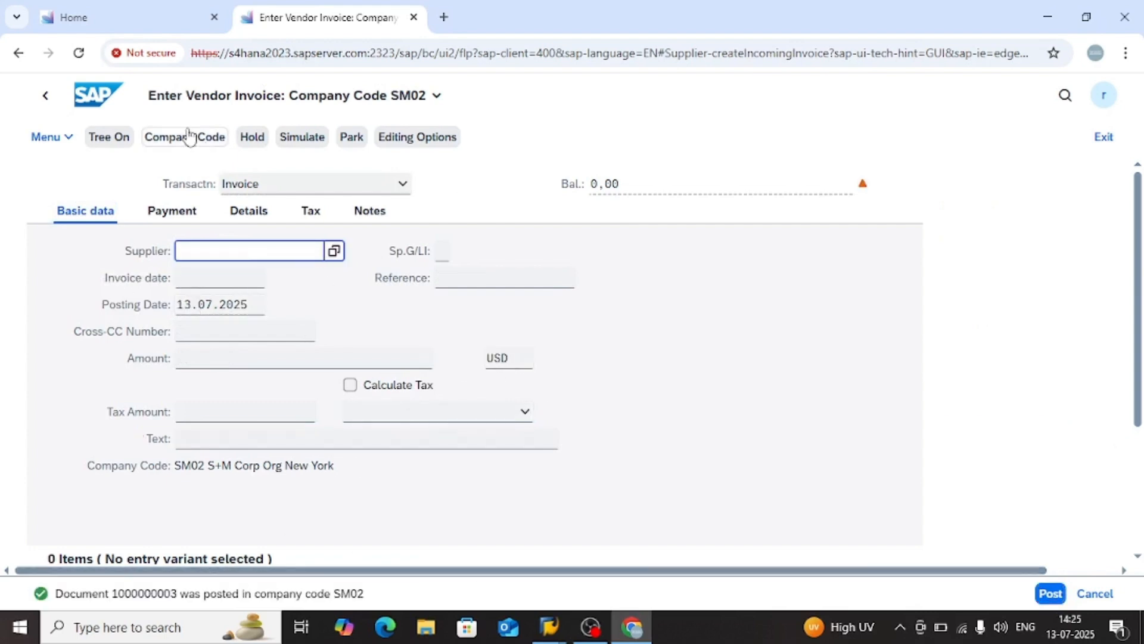
# Return to the launchpad home page and search for fagl_fcv
pyautogui.click(76, 90)
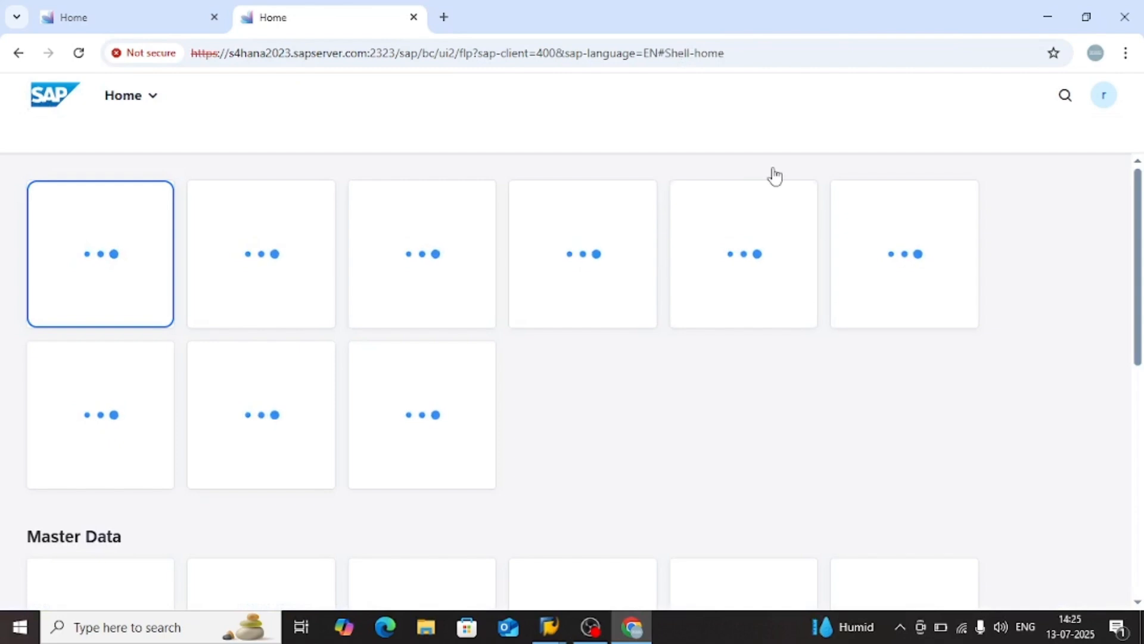
pyautogui.click(1069, 100)
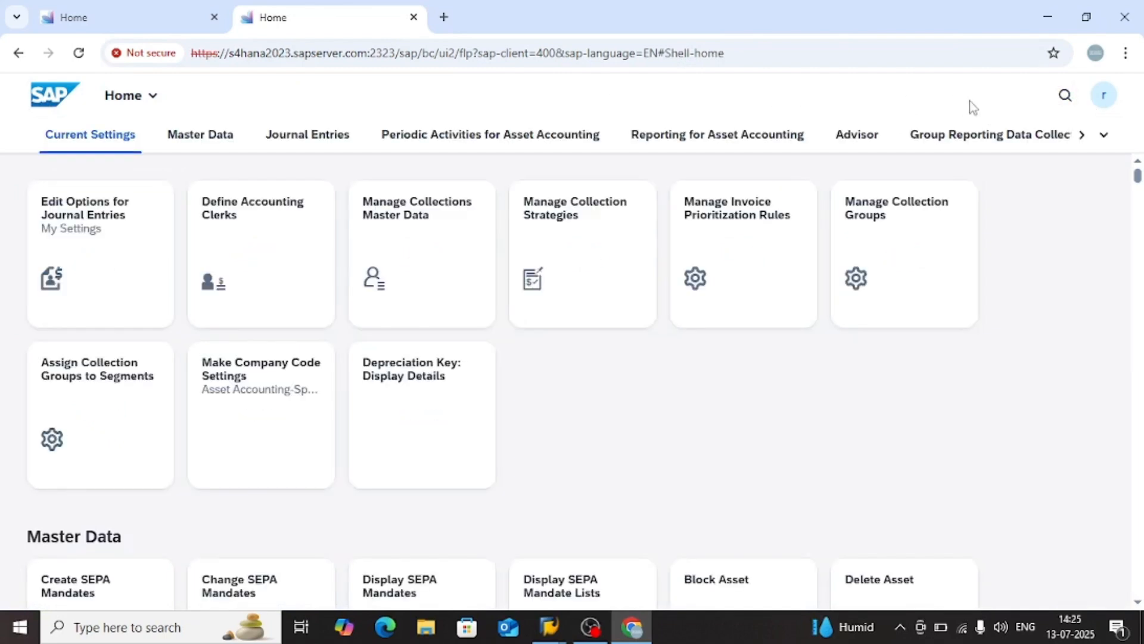
pyautogui.click(1067, 97)
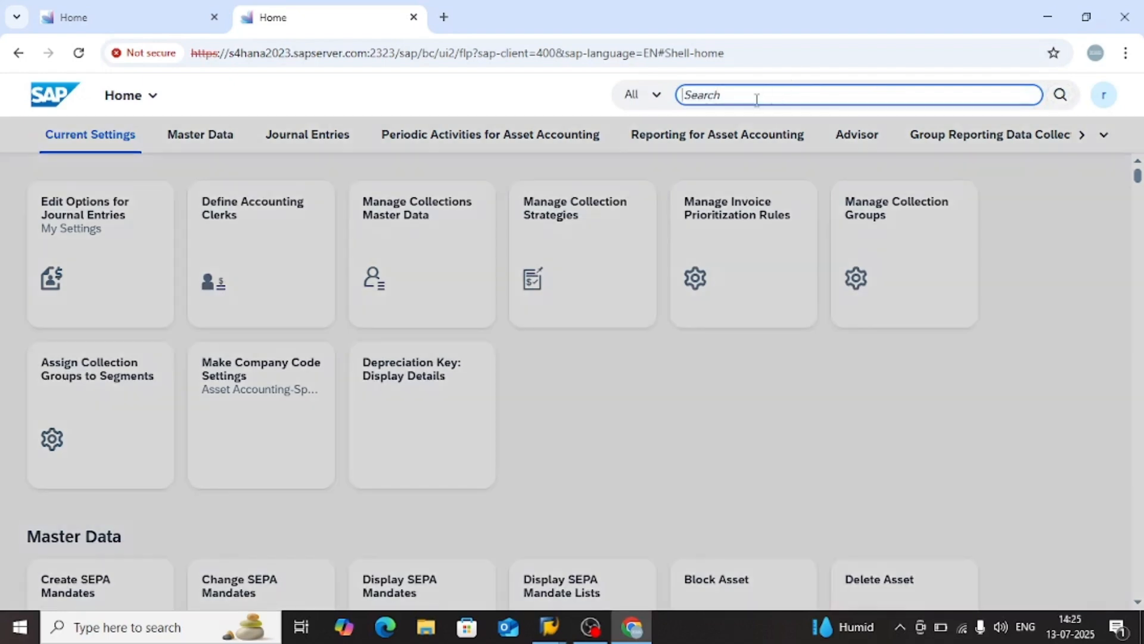
pyautogui.write('fagl_fcv')
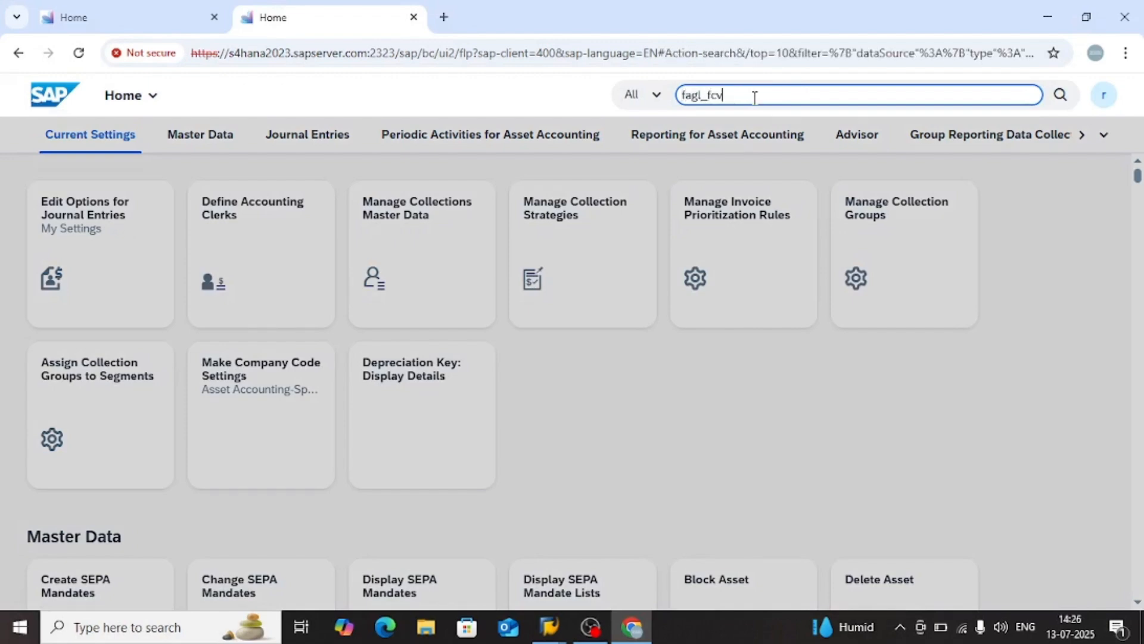
pyautogui.press('Return')
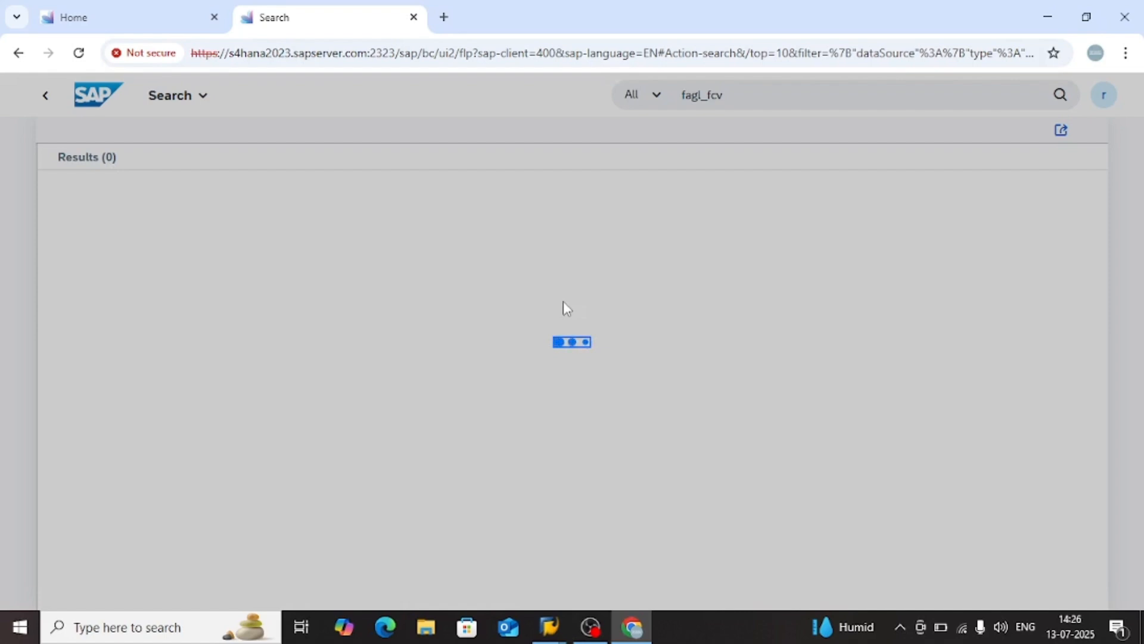
# Look through the launchpad home page tiles for a foreign currency valuation app and return to the fagl_fcv search page
pyautogui.click(94, 18)
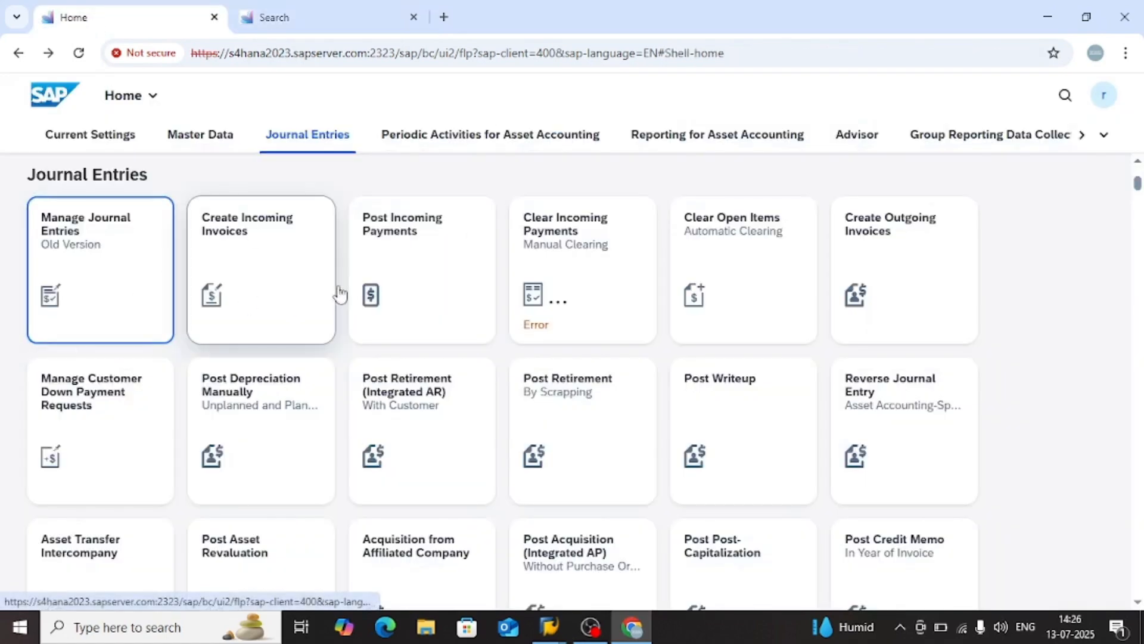
pyautogui.scroll(-2, 871, 325)
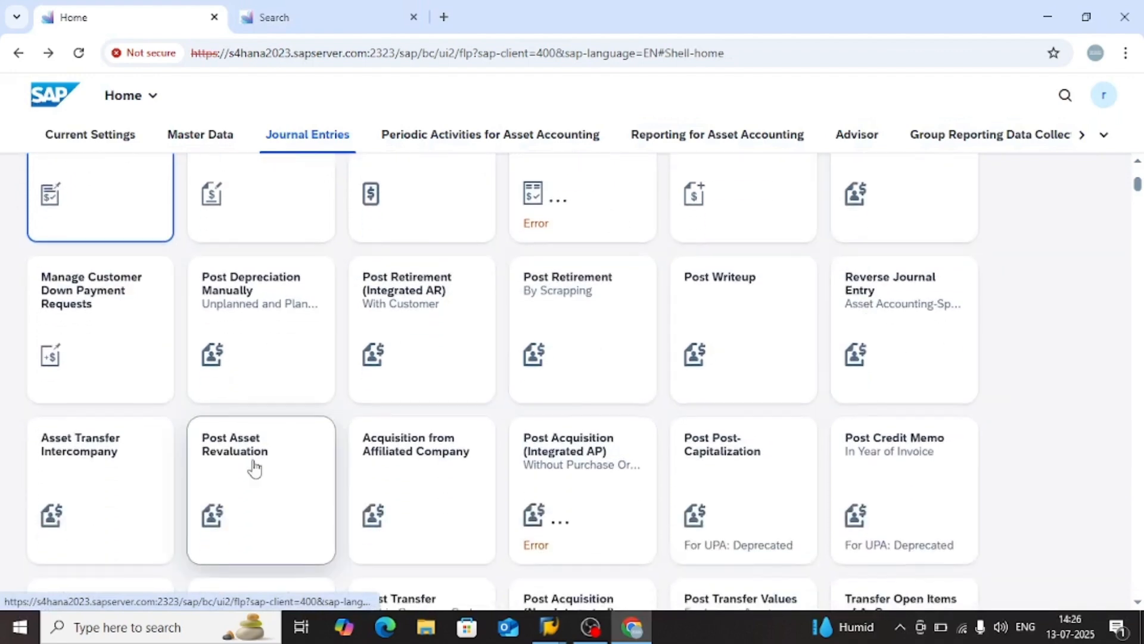
pyautogui.scroll(-3, 254, 468)
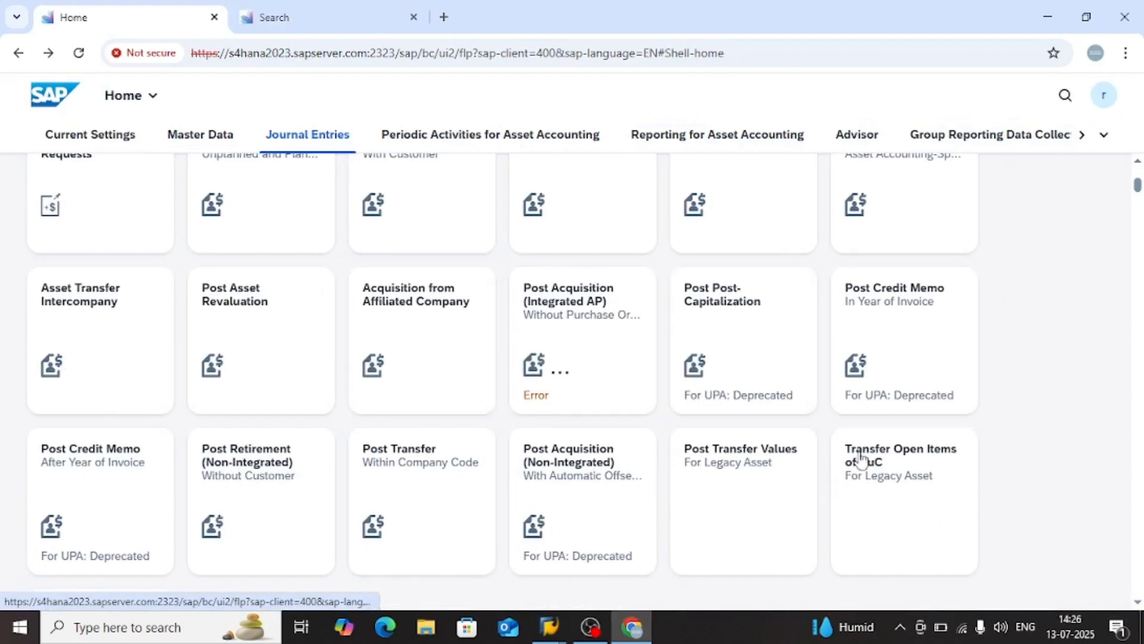
pyautogui.scroll(-3, 108, 486)
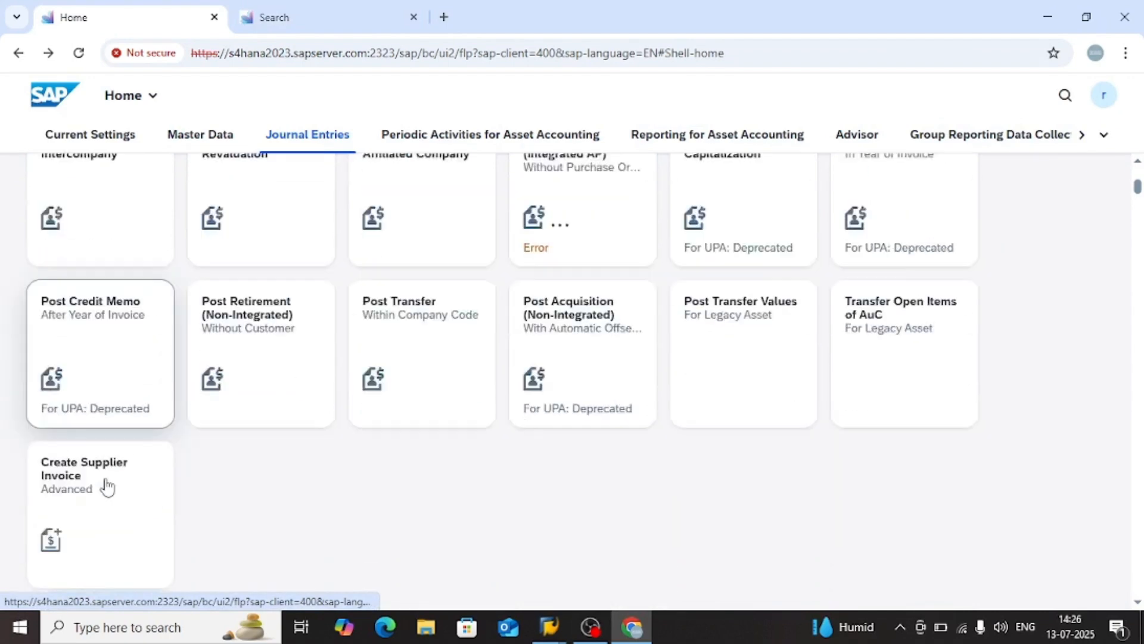
pyautogui.scroll(-4, 106, 484)
pyautogui.scroll(-5, 274, 391)
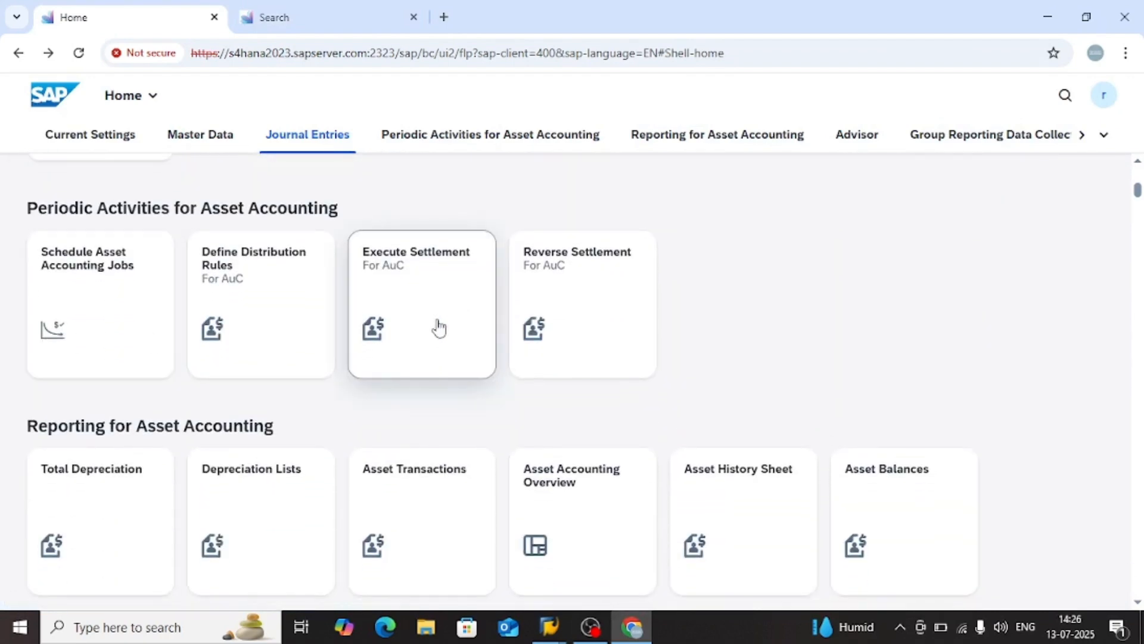
pyautogui.scroll(-6, 715, 311)
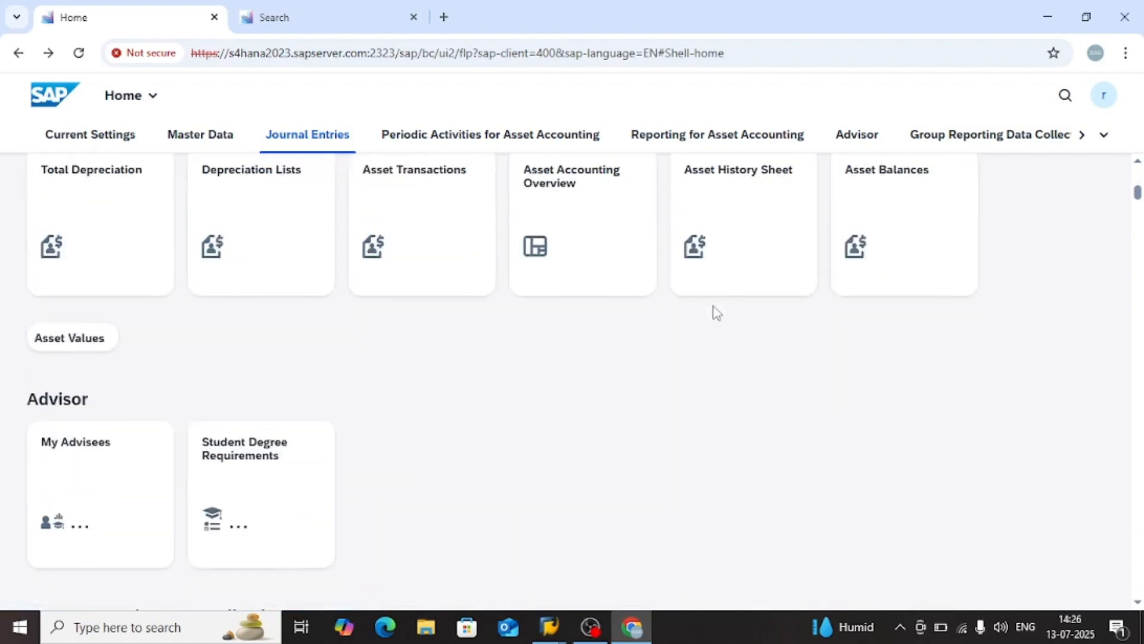
pyautogui.click(388, 7)
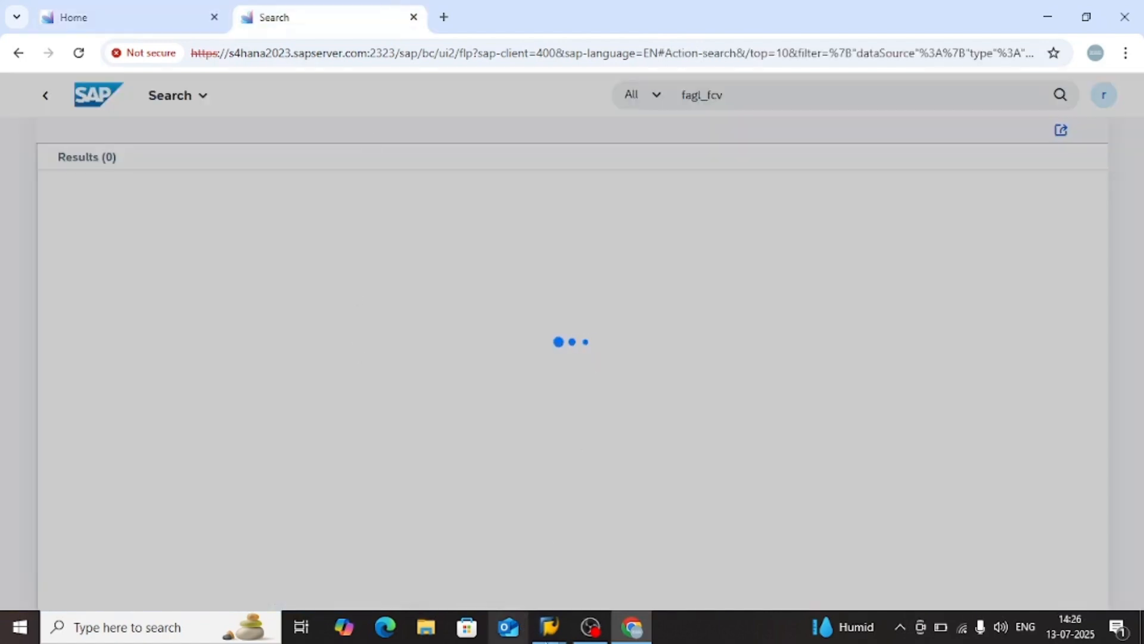
# Switch to the Enqueue Administration session in SAP GUI and start transaction FAGL_FCV from it
pyautogui.moveTo(549, 627)
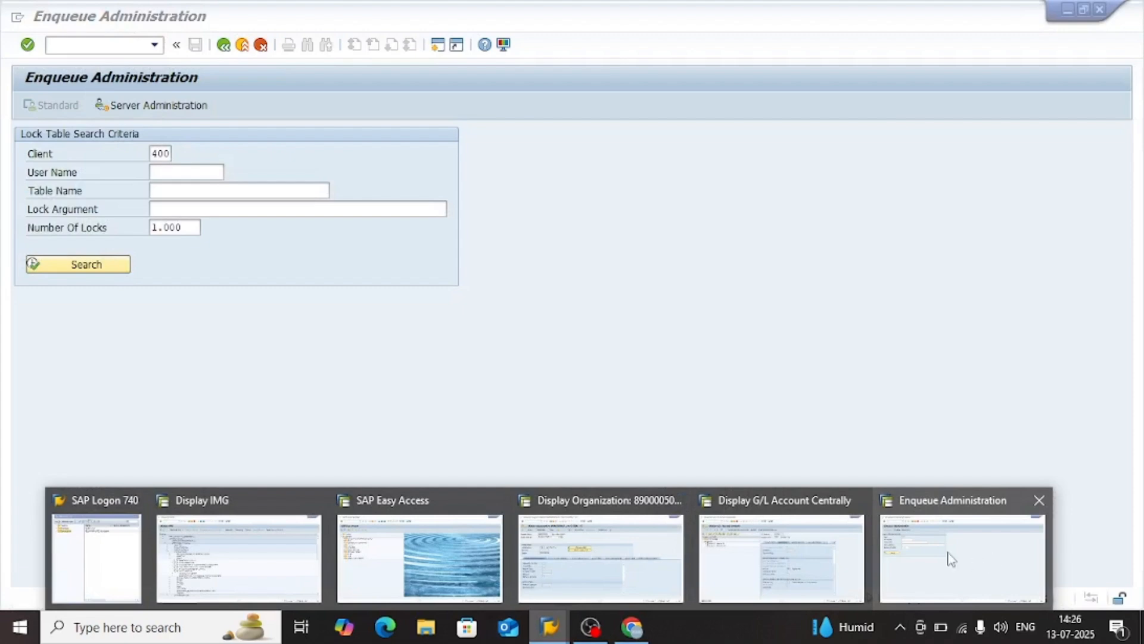
pyautogui.click(951, 559)
pyautogui.hotkey('ctrl', '/')
pyautogui.write('/nfagl_fcv')
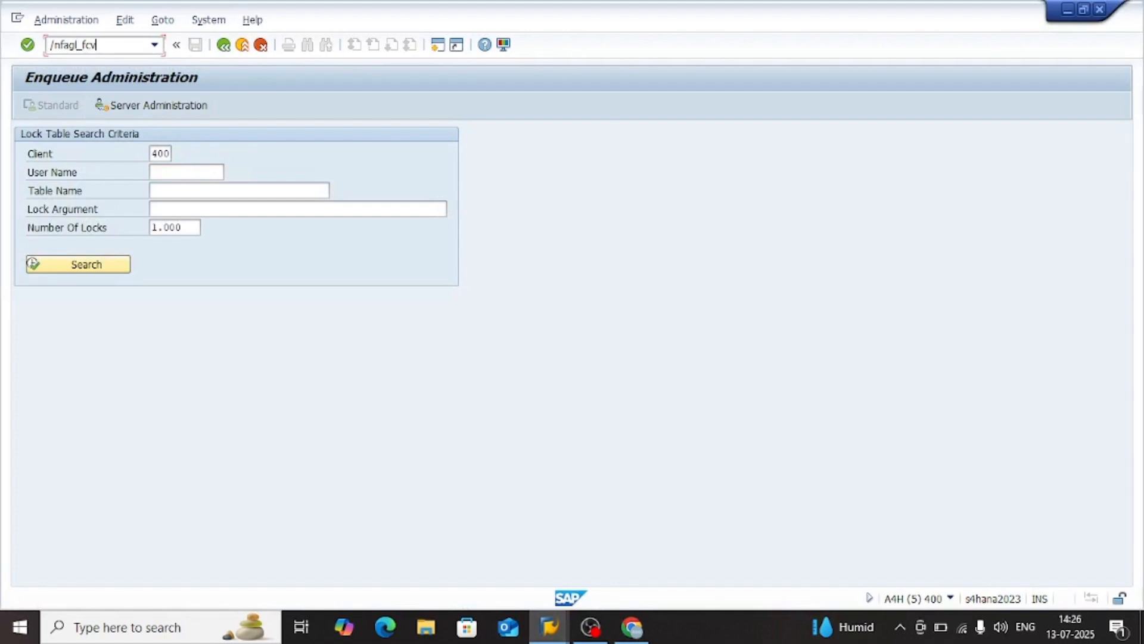
pyautogui.press('Return')
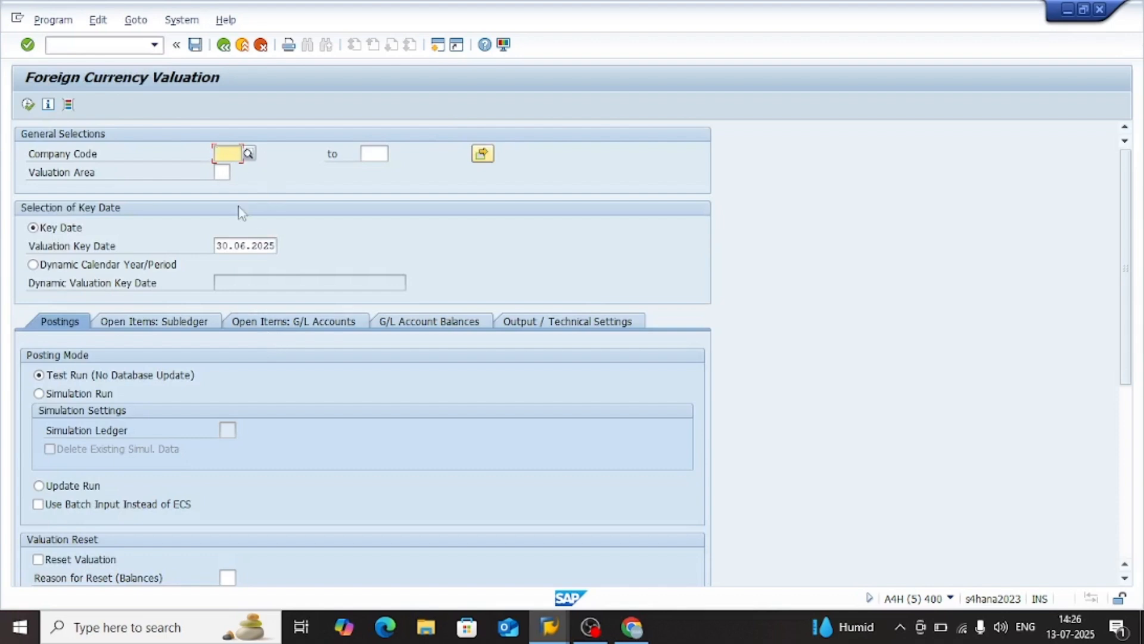
# Enter company code SM02 and valuation area 0L for the foreign currency valuation
pyautogui.write('sm02')
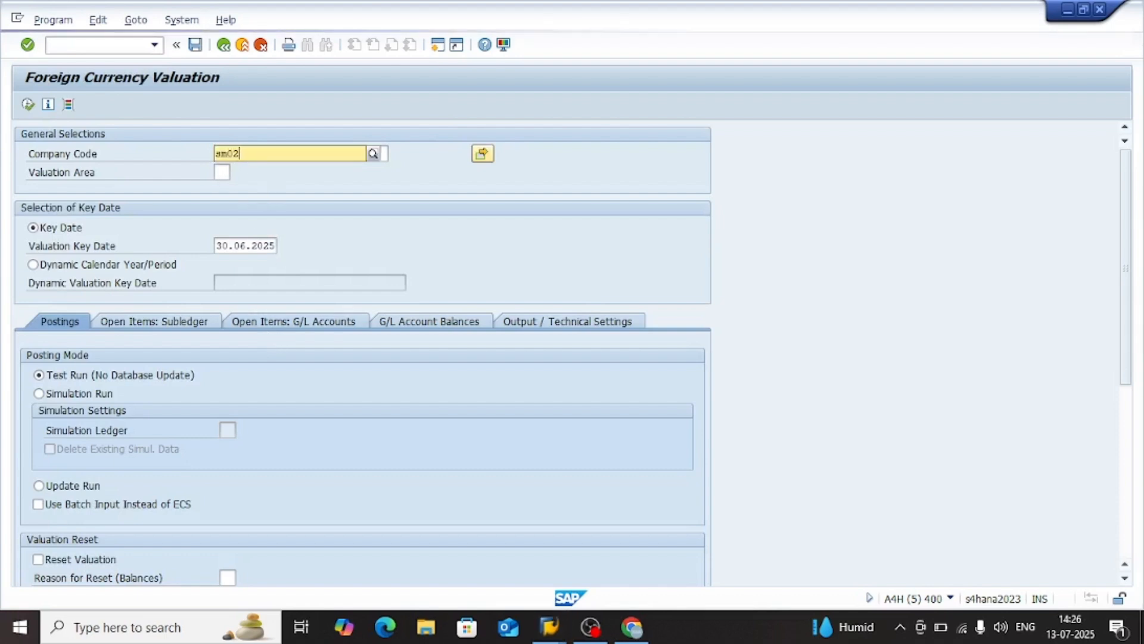
pyautogui.press('Return')
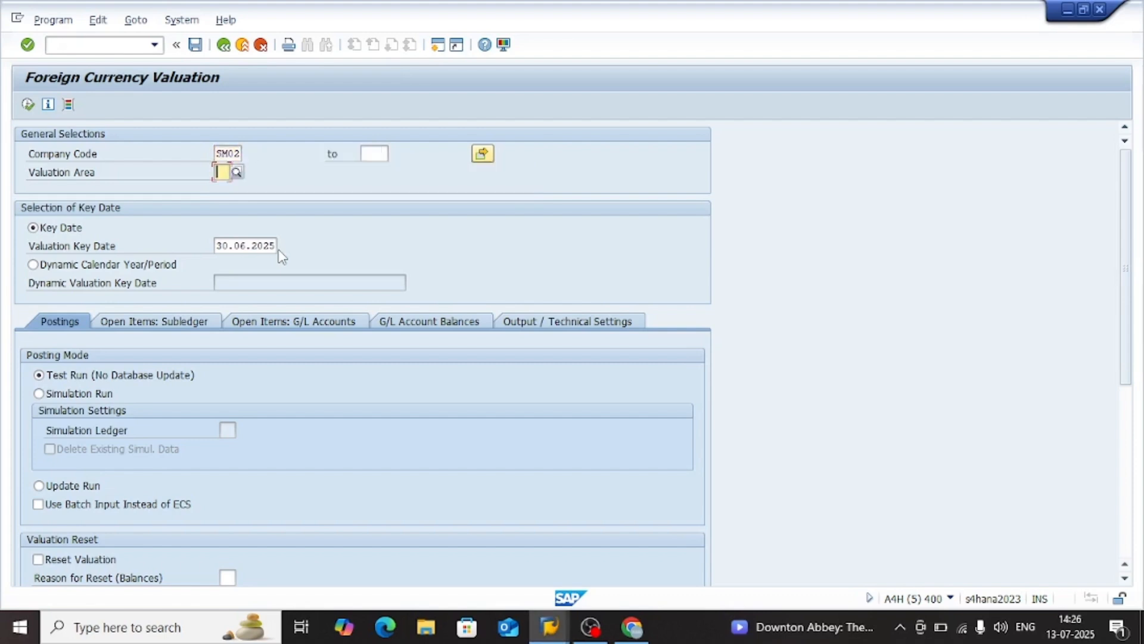
pyautogui.write('01')
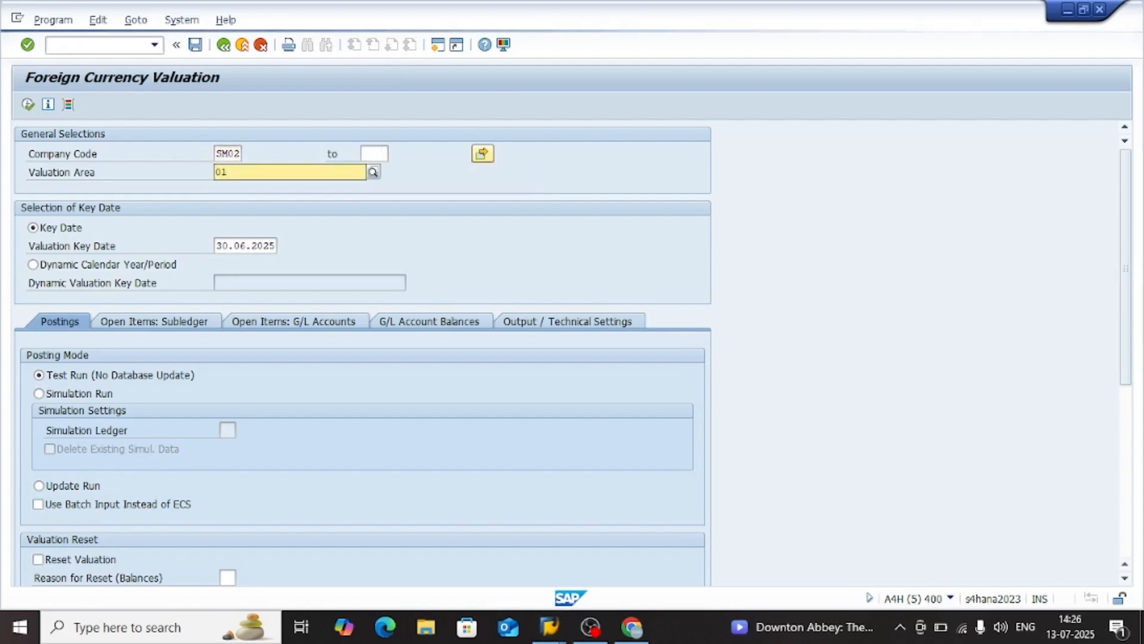
pyautogui.press('Return')
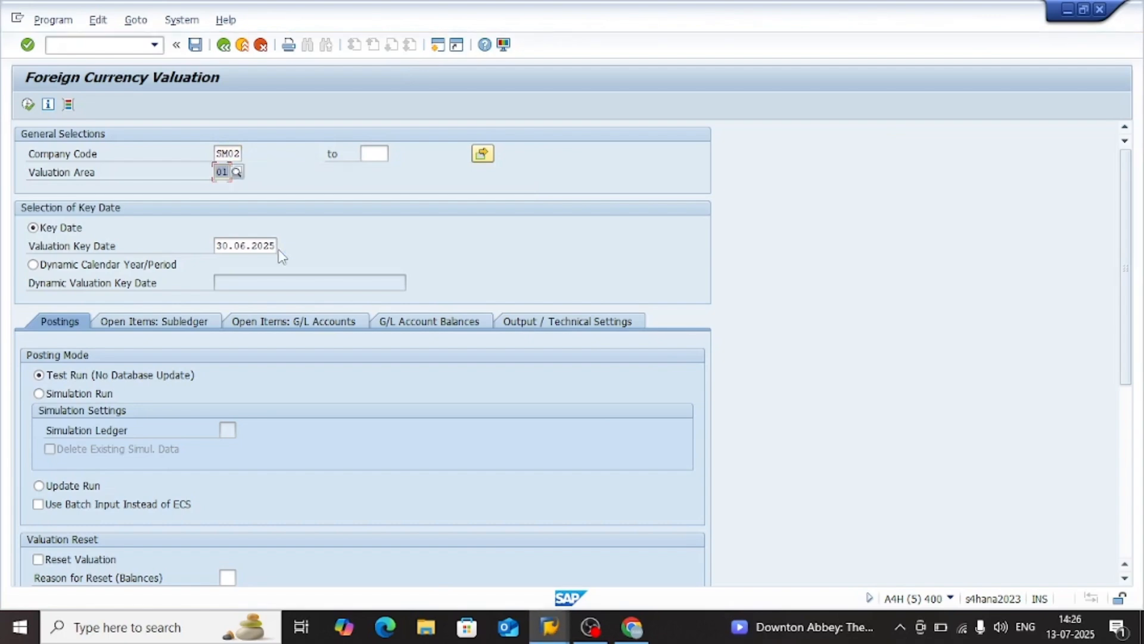
# Set the valuation key date to 31.07.2025 using the calendar
pyautogui.click(260, 246)
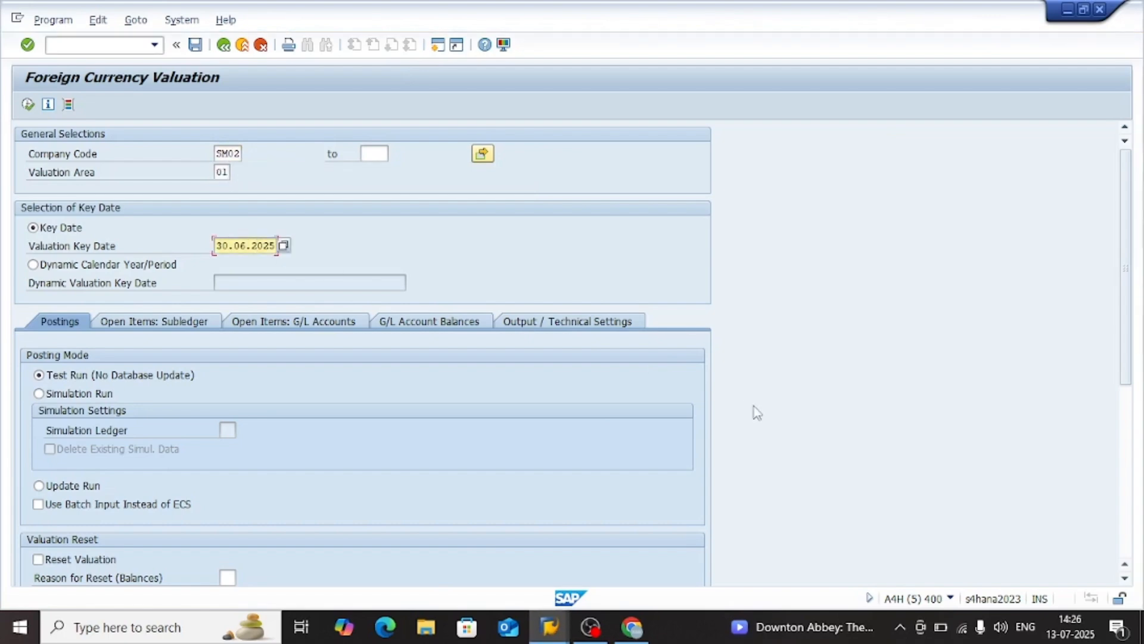
pyautogui.click(284, 246)
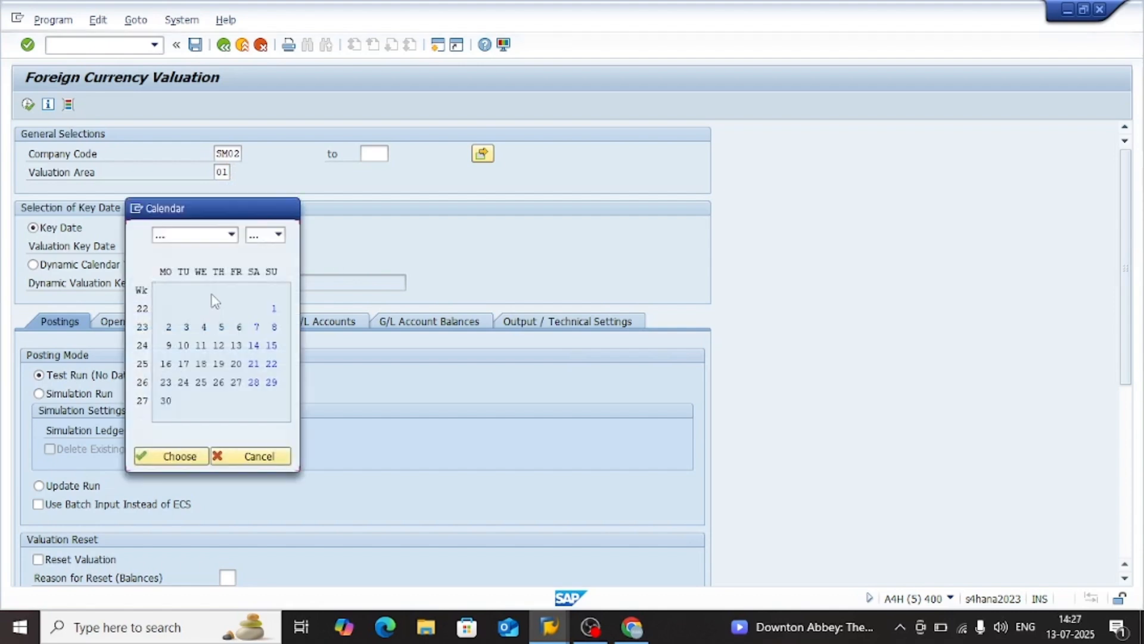
pyautogui.click(231, 234)
pyautogui.click(179, 331)
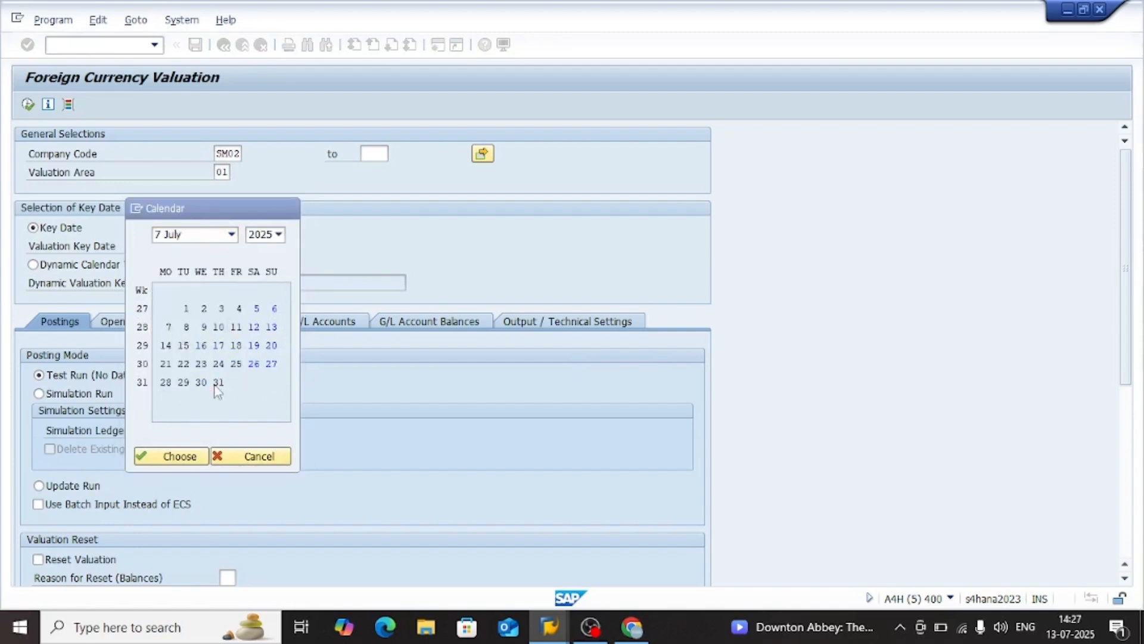
pyautogui.doubleClick(218, 382)
pyautogui.click(246, 283)
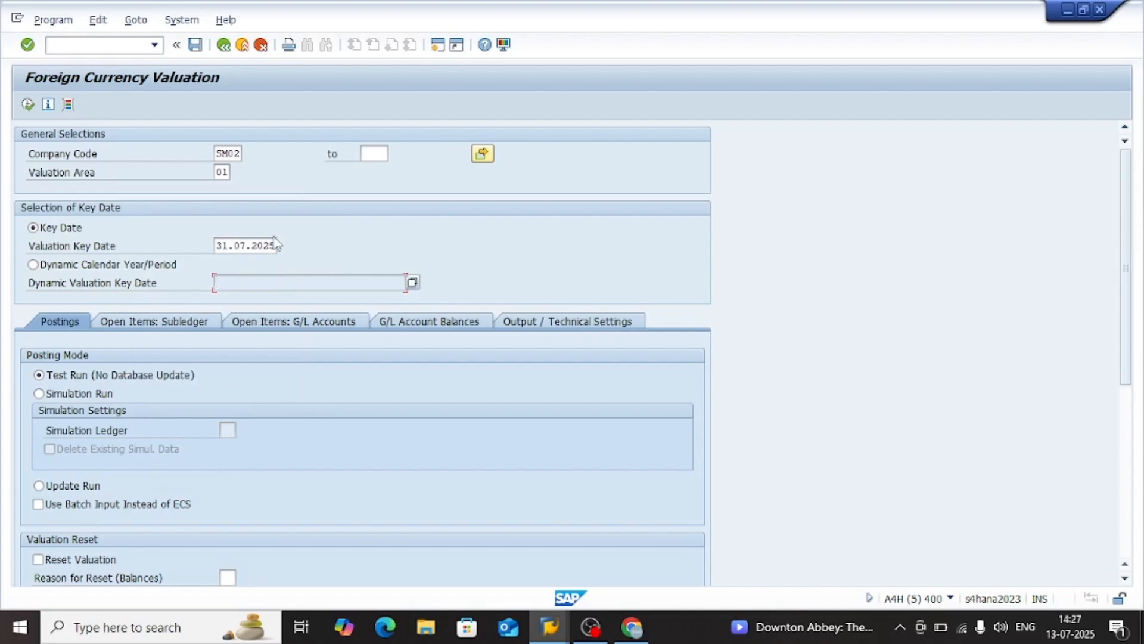
# Check the posting mode and posting parameters, and enable the valuation of vendors in the subledger open items
pyautogui.doubleClick(223, 429)
pyautogui.scroll(-1, 223, 449)
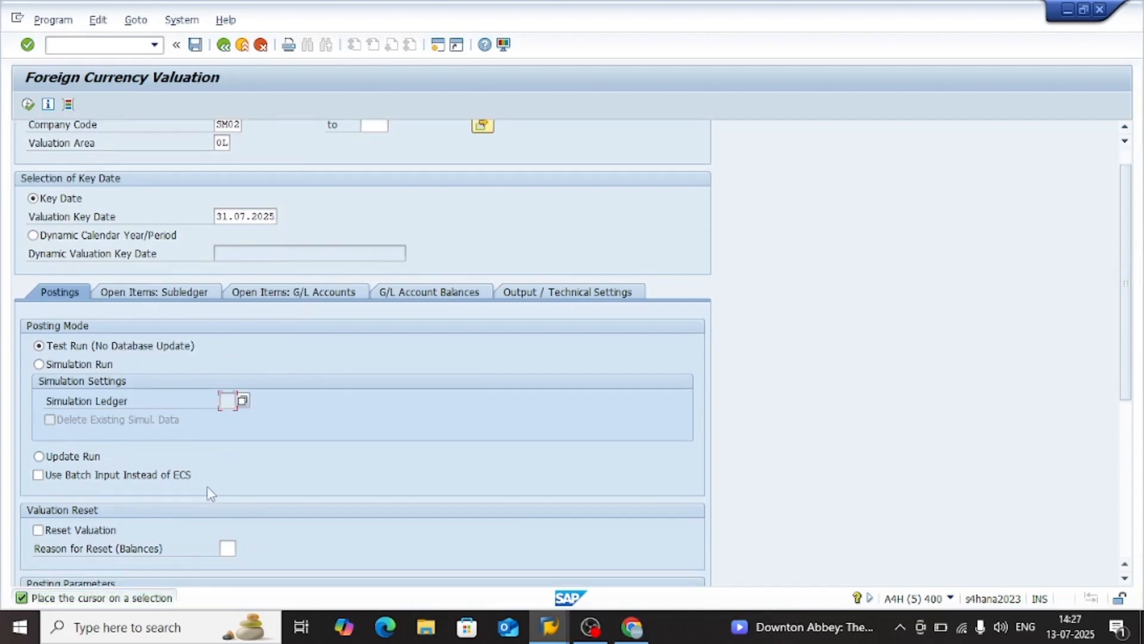
pyautogui.scroll(-2, 208, 486)
pyautogui.scroll(-1, 209, 486)
pyautogui.scroll(-3, 241, 444)
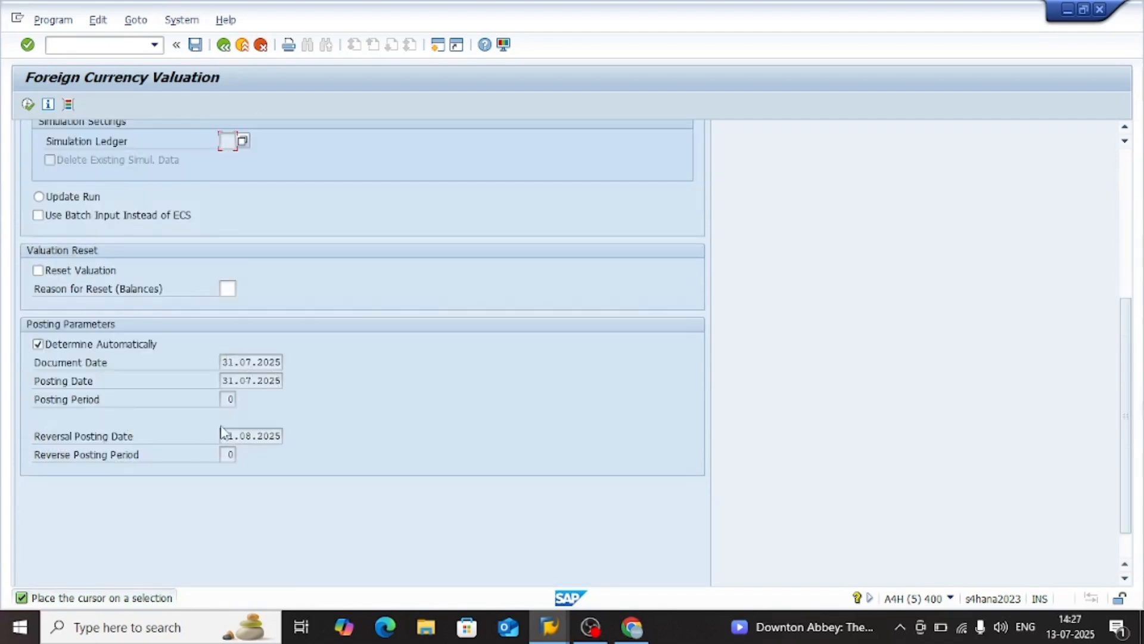
pyautogui.click(231, 454)
pyautogui.scroll(5, 302, 446)
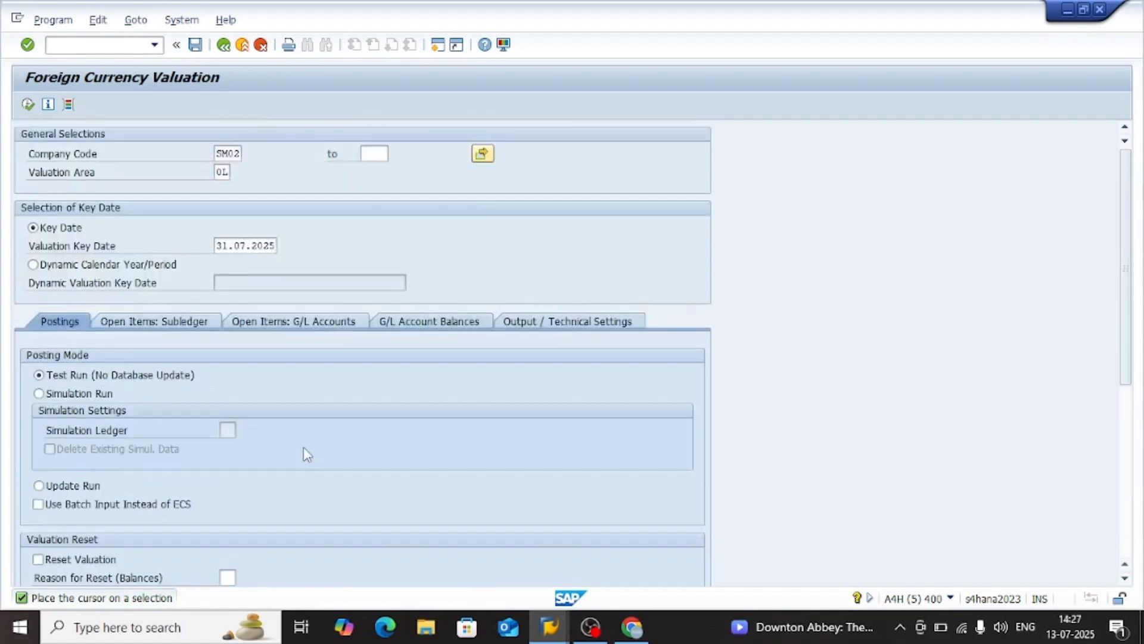
pyautogui.click(179, 320)
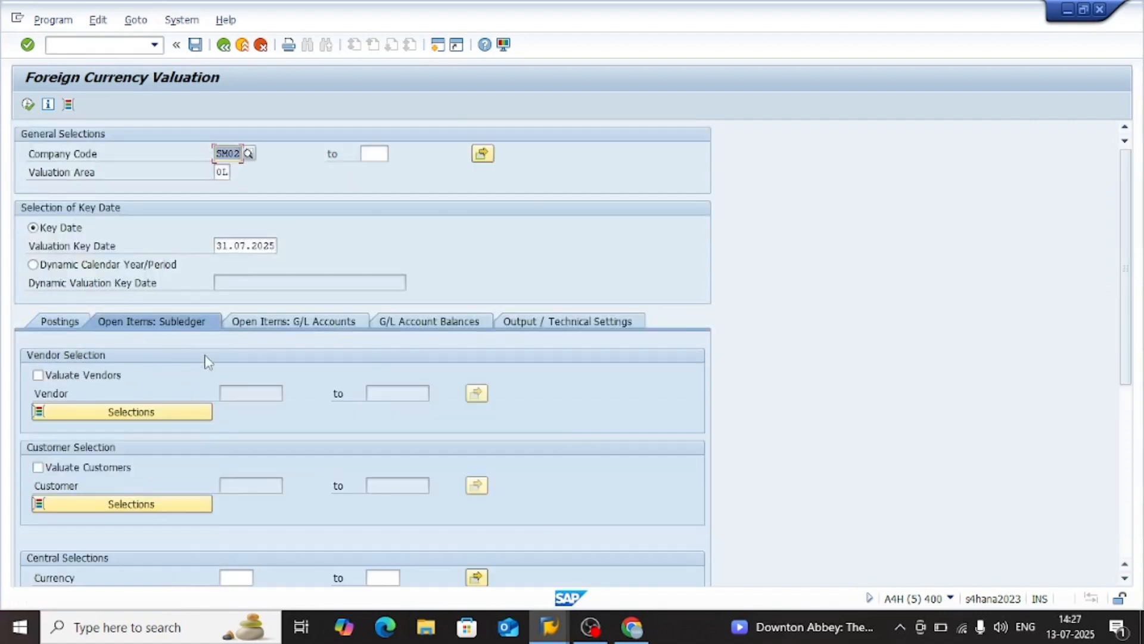
pyautogui.click(67, 376)
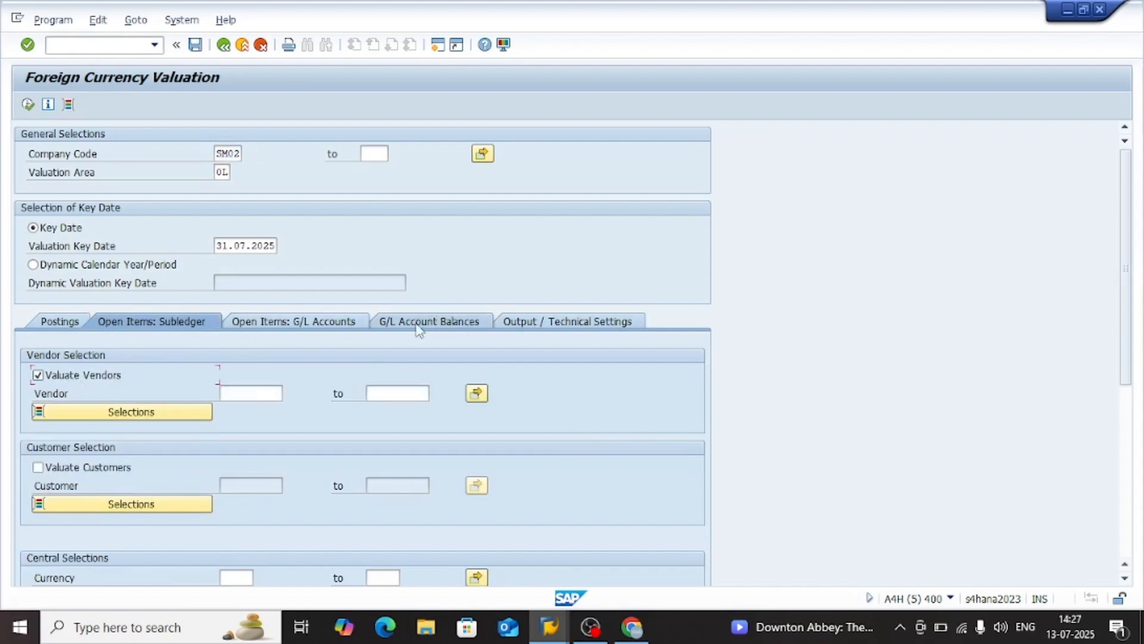
# Enable saving the log and name the results list "sm02 val run" in the output settings
pyautogui.click(544, 323)
pyautogui.scroll(-2, 307, 411)
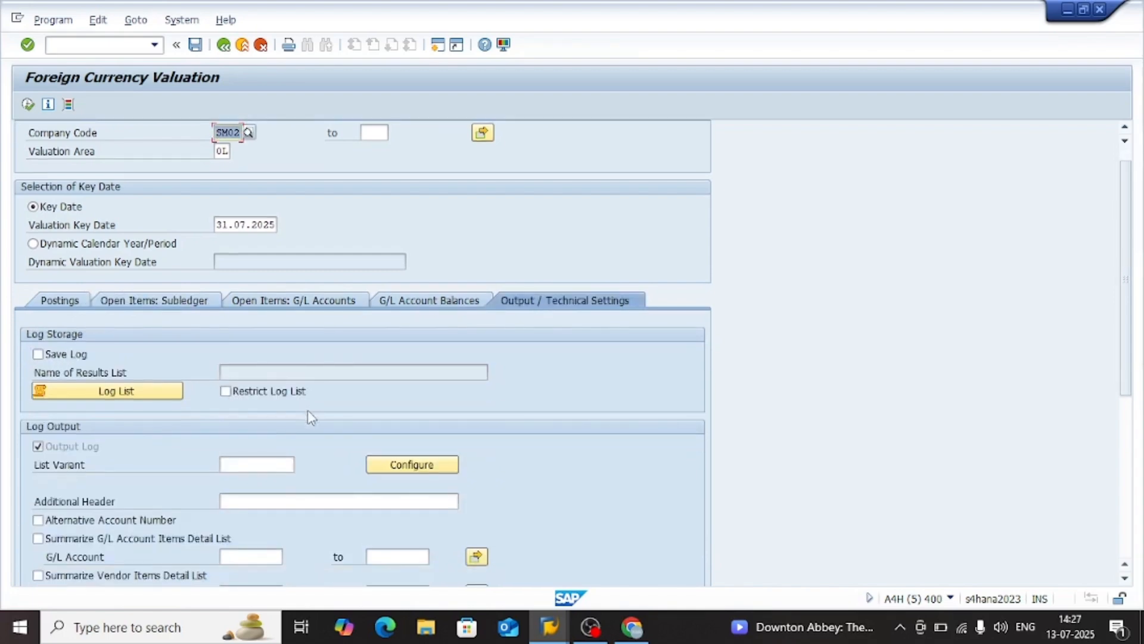
pyautogui.click(233, 459)
pyautogui.scroll(-1, 212, 496)
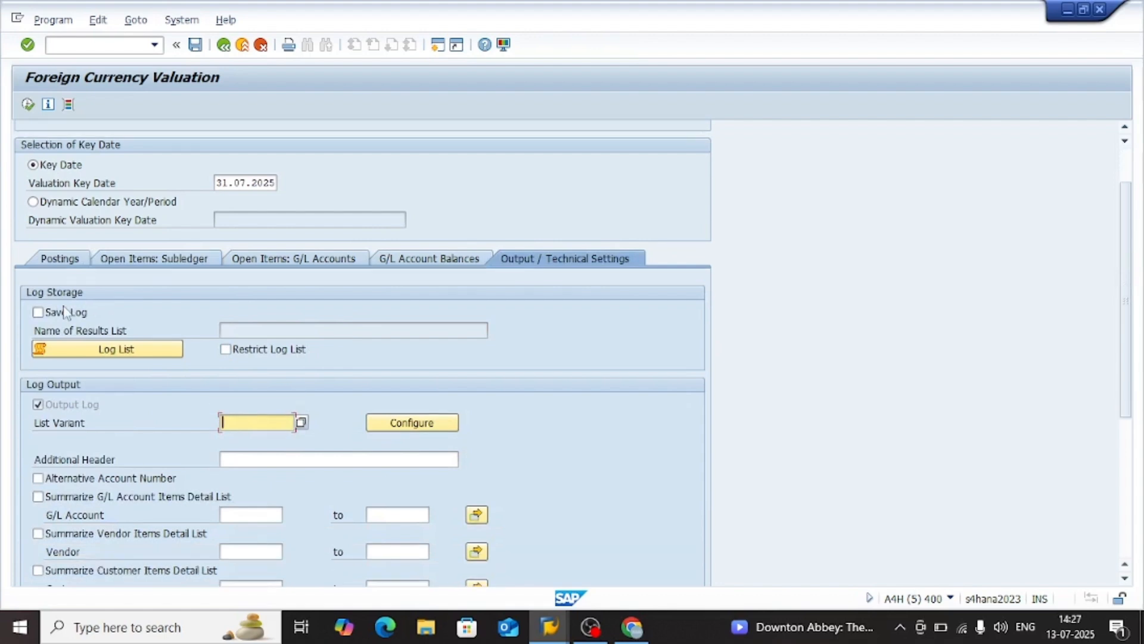
pyautogui.click(37, 319)
pyautogui.click(274, 338)
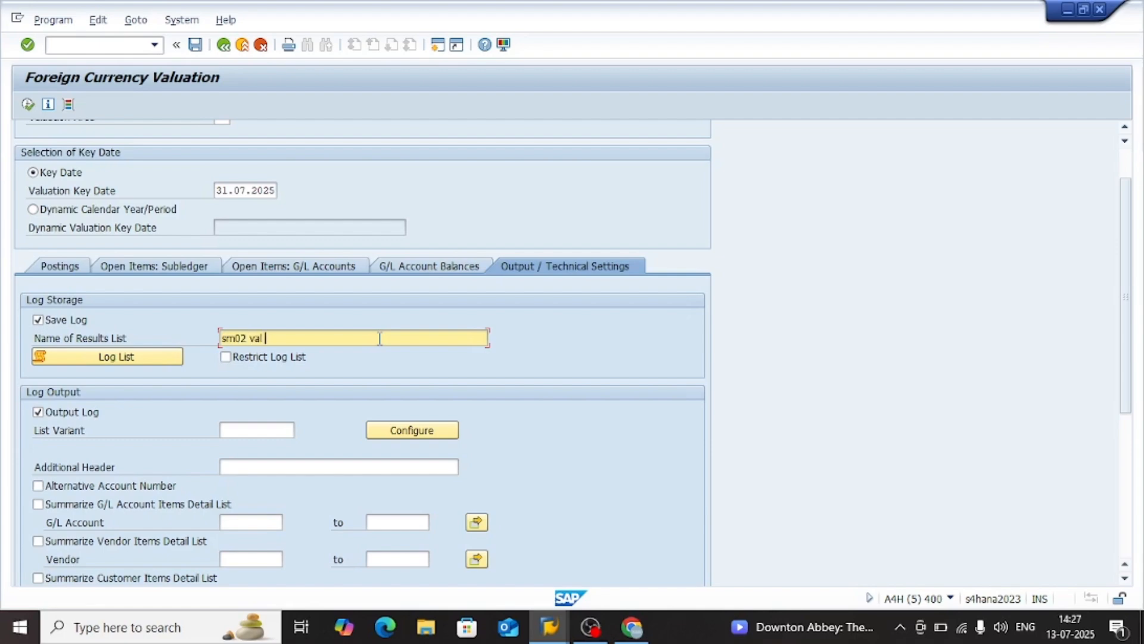
# Examine the remaining log output options, the extract file name, target company code and parallel processing settings
pyautogui.scroll(-5, 199, 463)
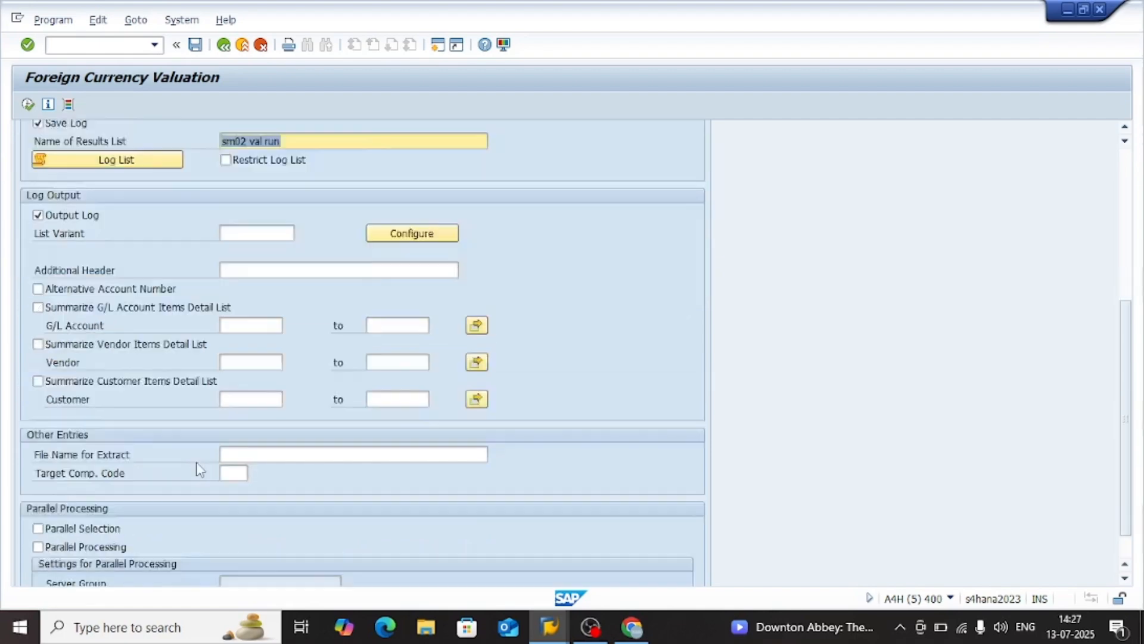
pyautogui.scroll(1, 187, 392)
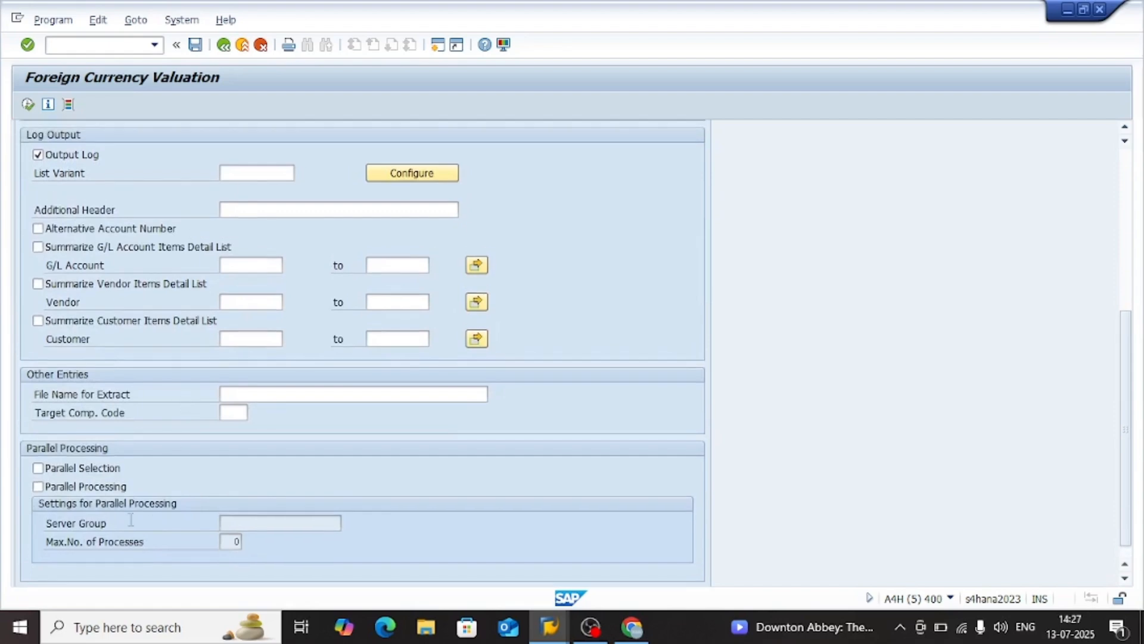
pyautogui.scroll(-1, 167, 515)
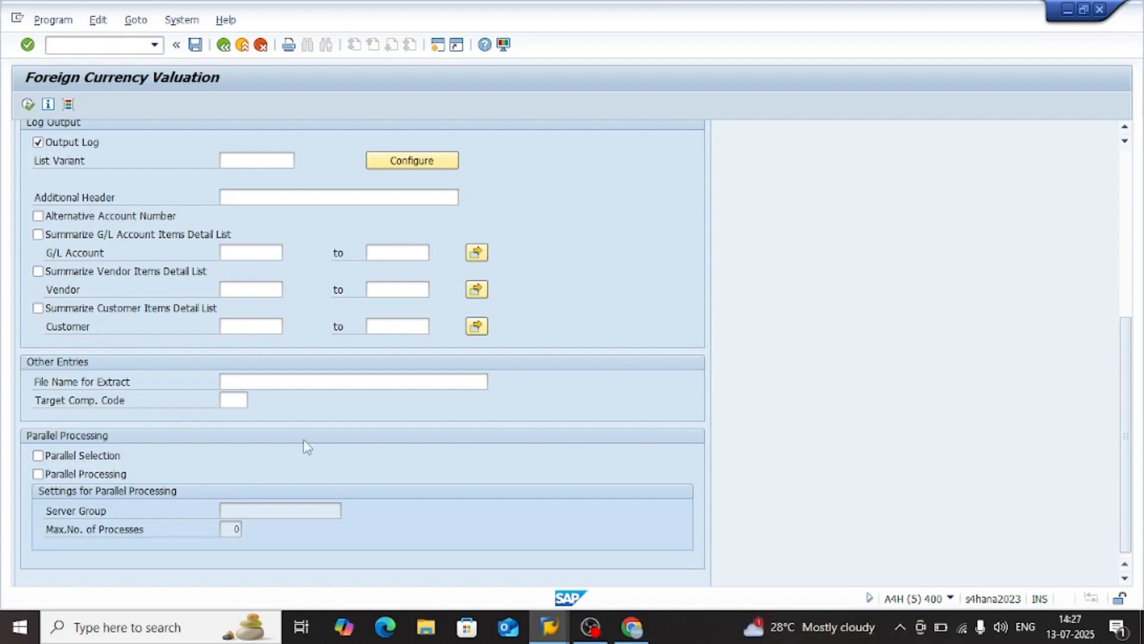
pyautogui.click(261, 380)
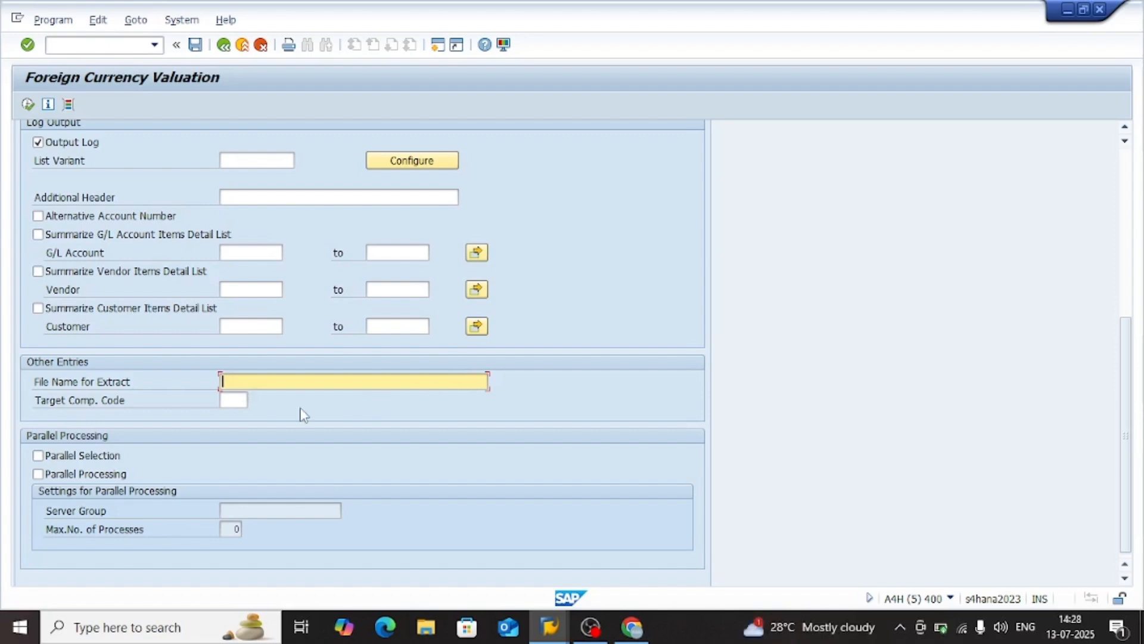
pyautogui.click(229, 399)
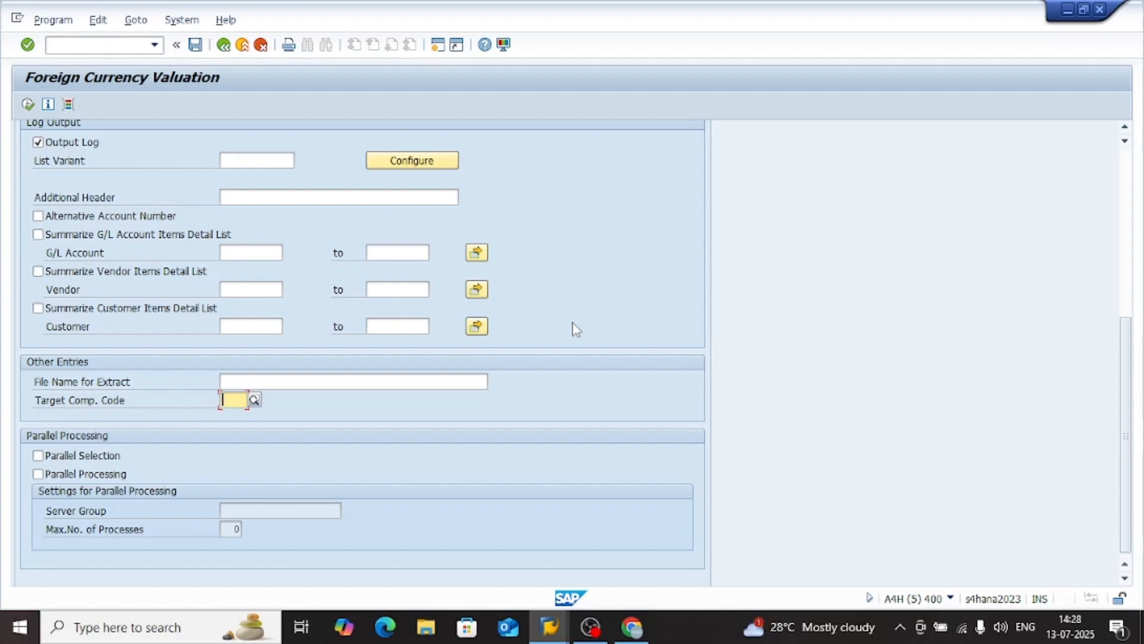
pyautogui.click(329, 381)
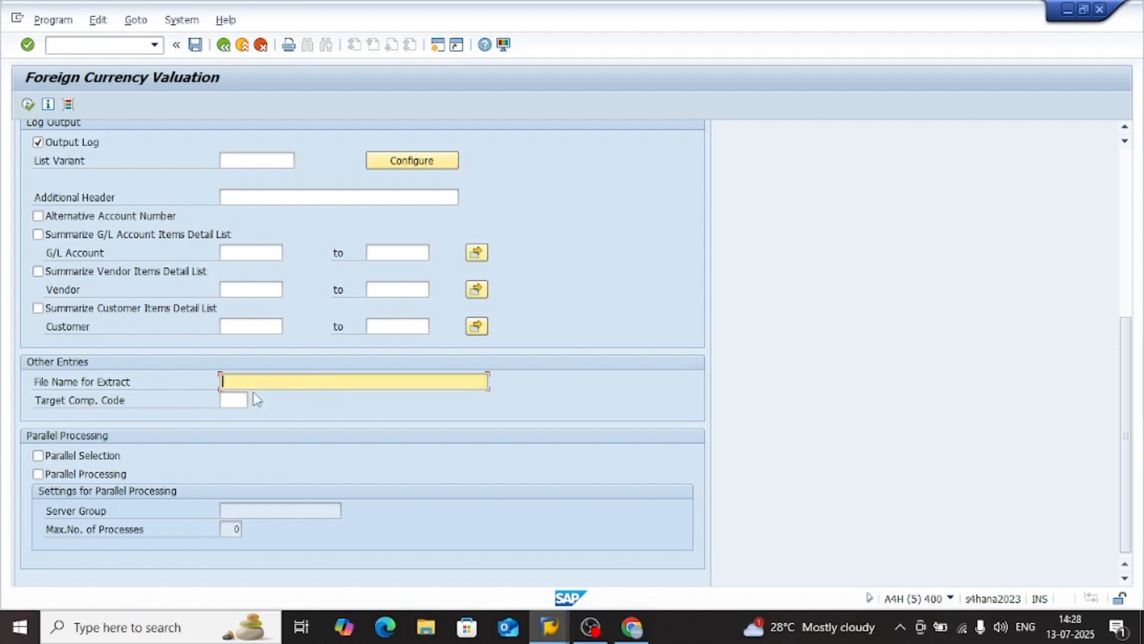
pyautogui.scroll(1, 257, 398)
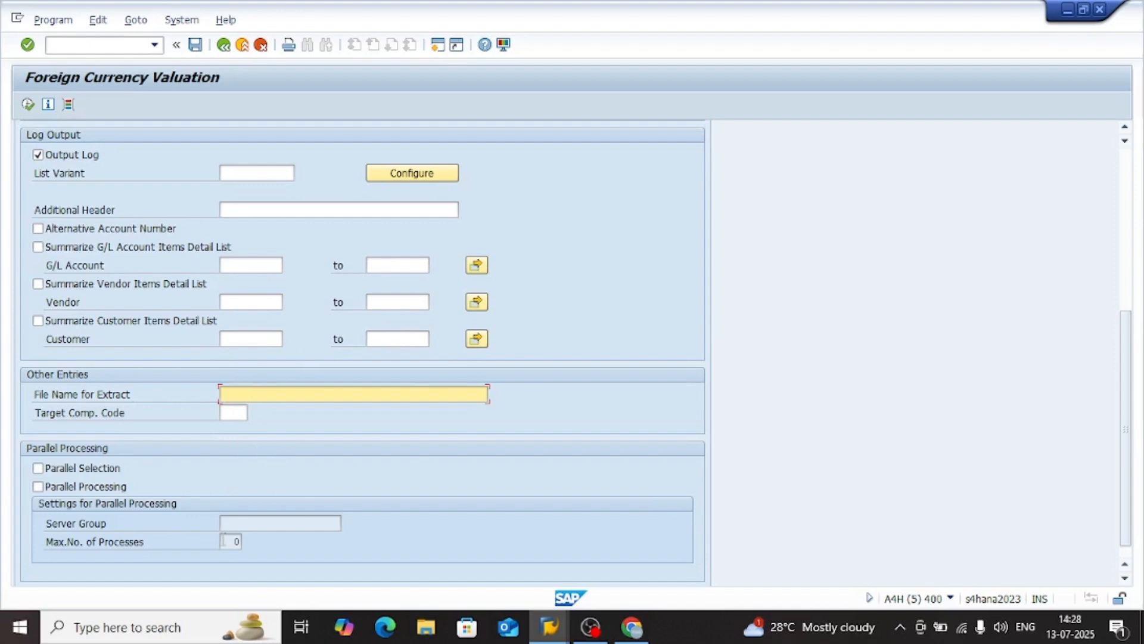
pyautogui.click(251, 520)
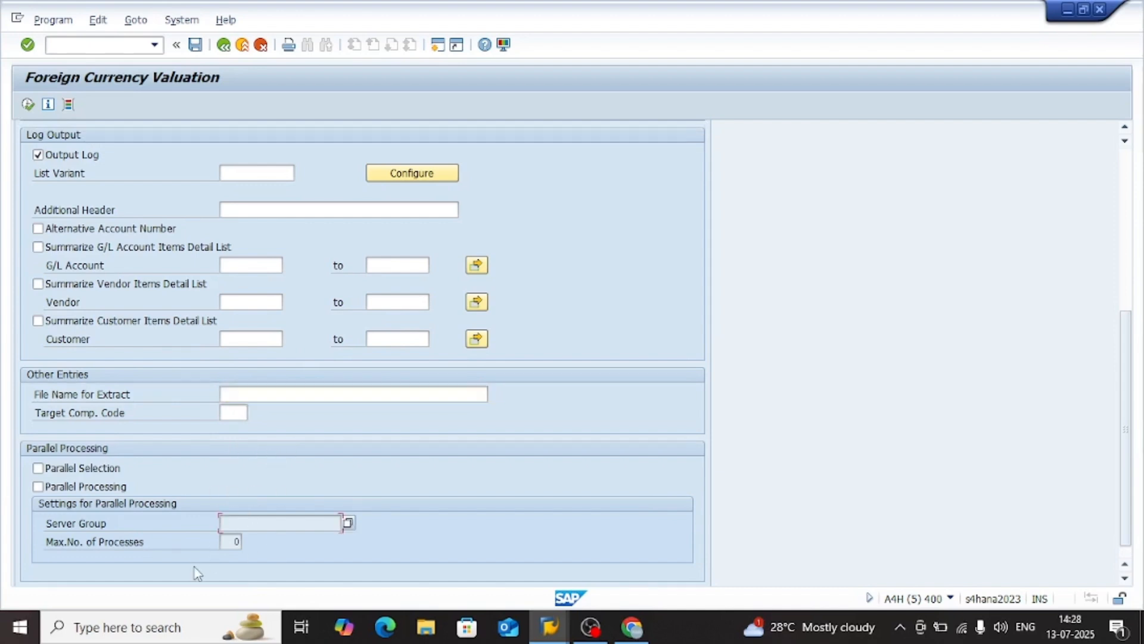
pyautogui.scroll(6, 247, 471)
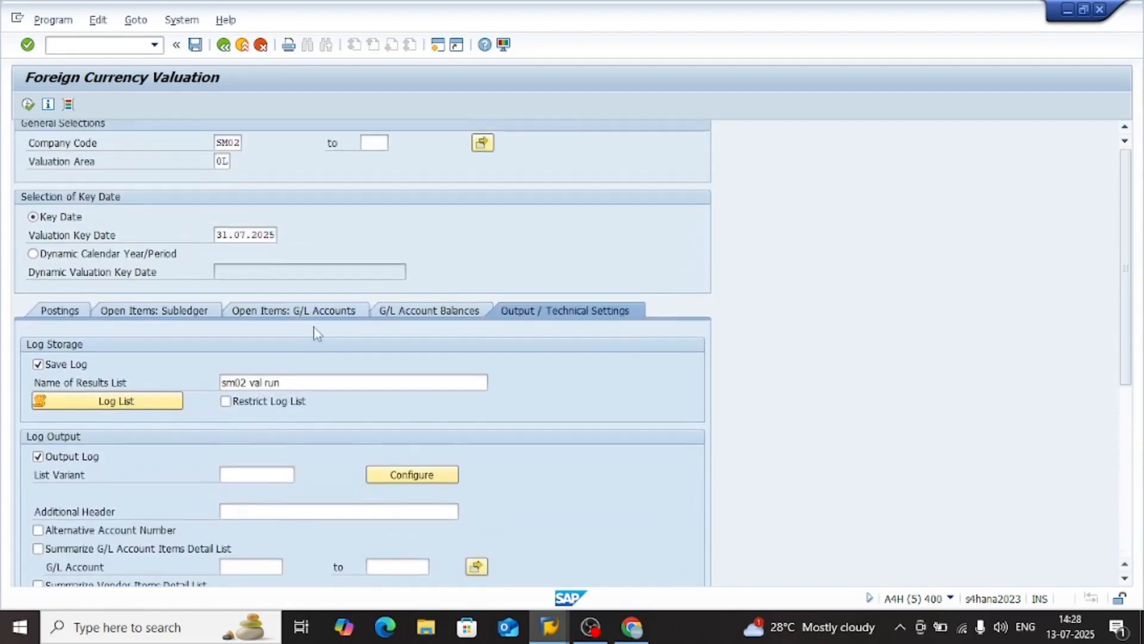
# Check the posting mode and posting parameters, and execute the foreign currency valuation as a test run
pyautogui.click(61, 322)
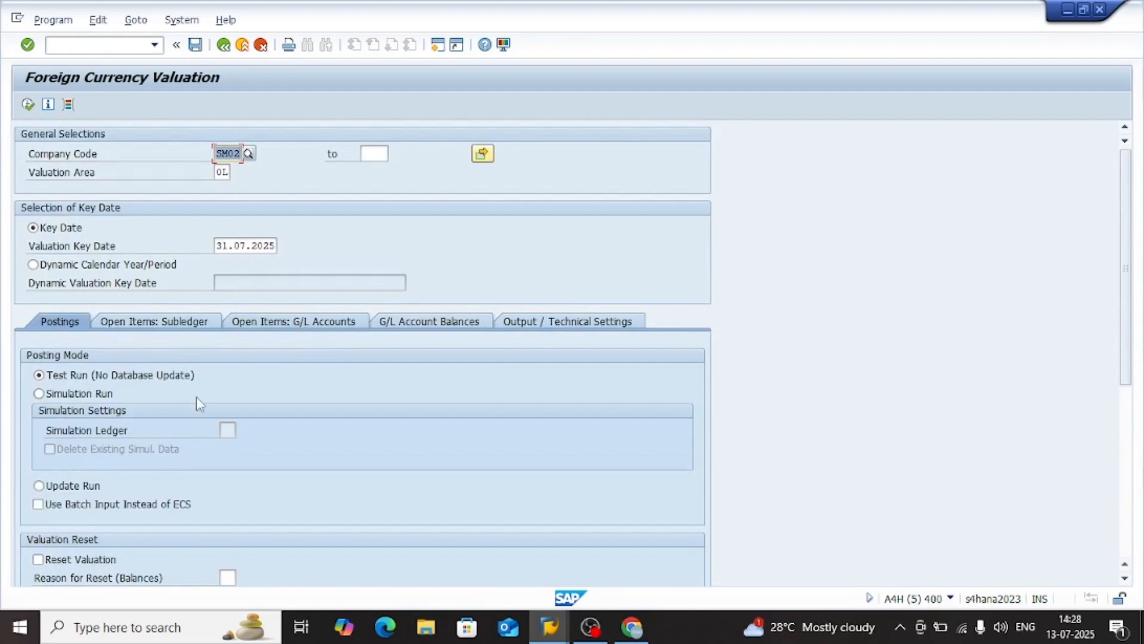
pyautogui.scroll(-5, 248, 457)
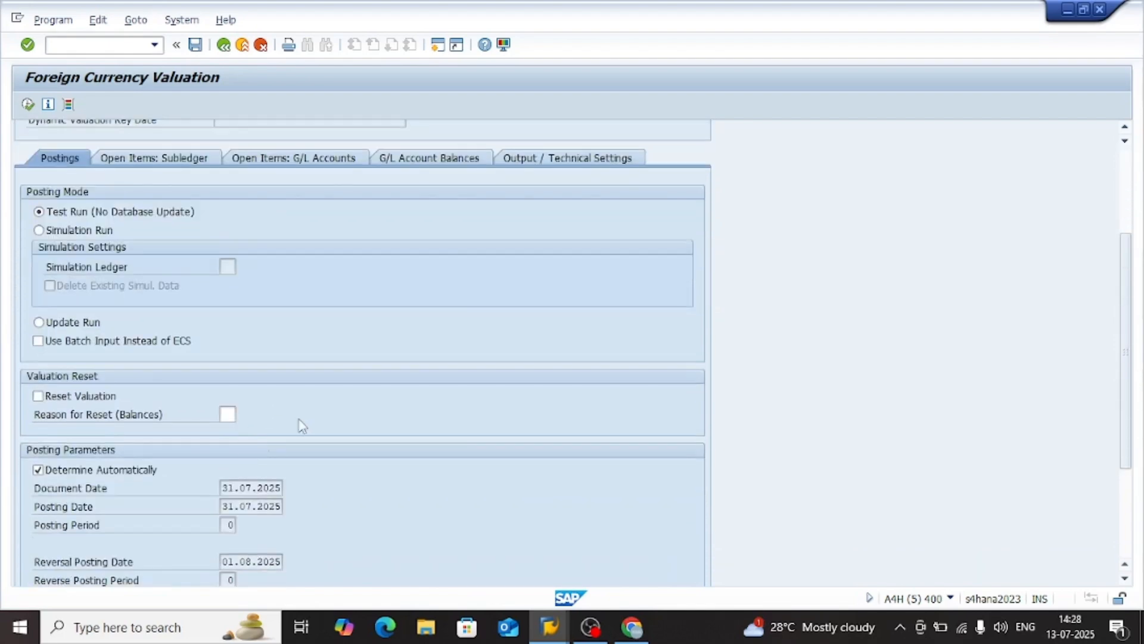
pyautogui.scroll(-5, 303, 425)
pyautogui.scroll(10, 303, 425)
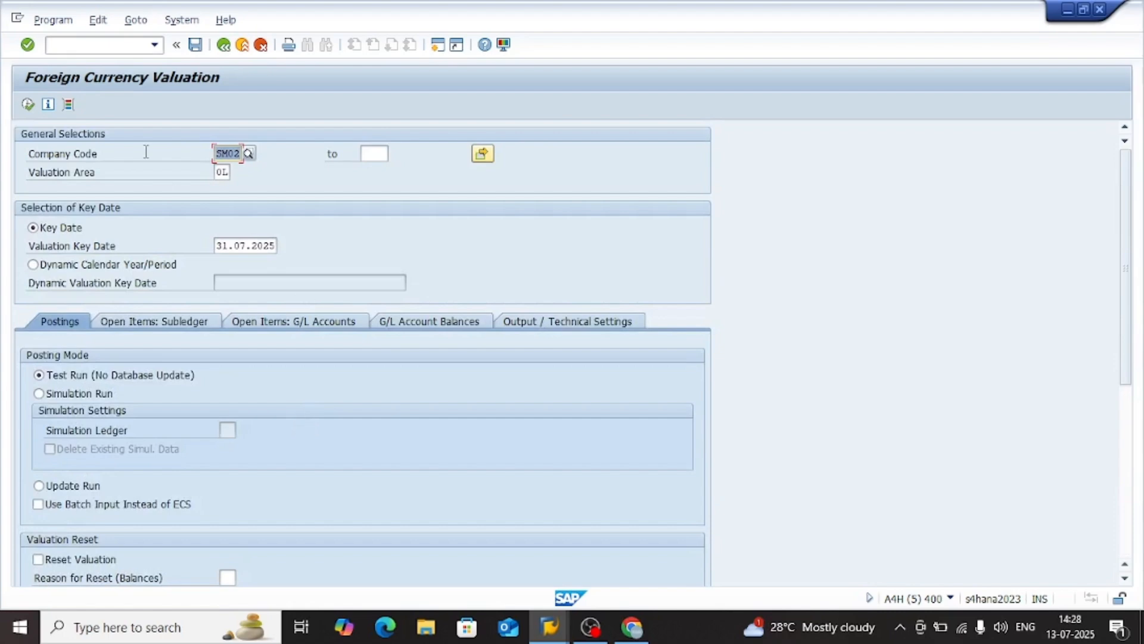
pyautogui.click(28, 106)
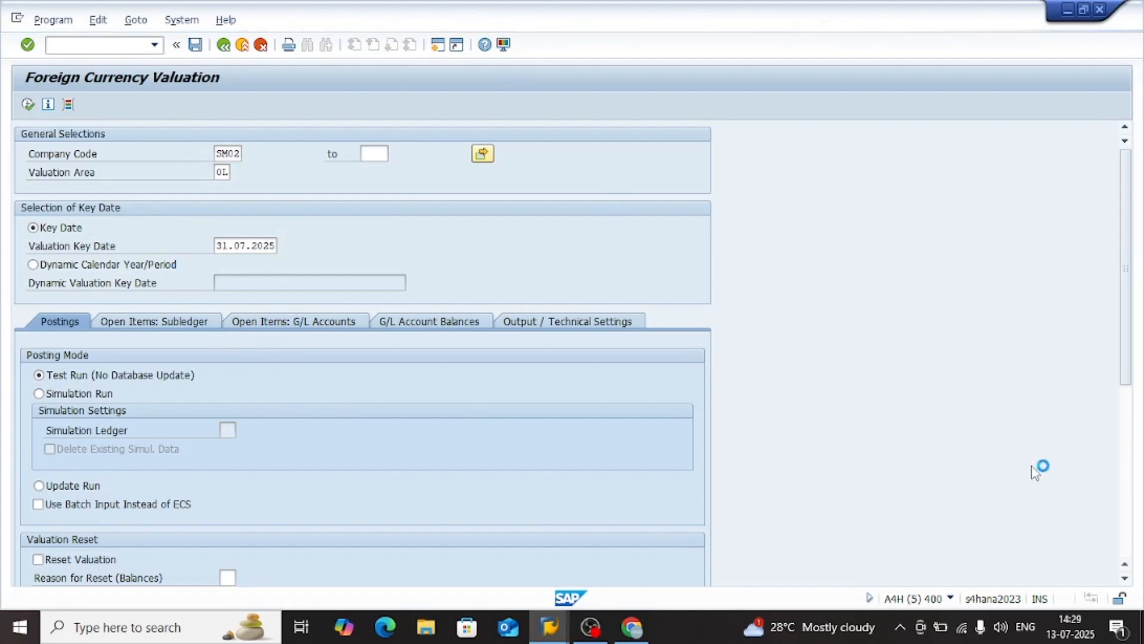
# Clear all Windows notifications and close the notification area
pyautogui.click(1115, 628)
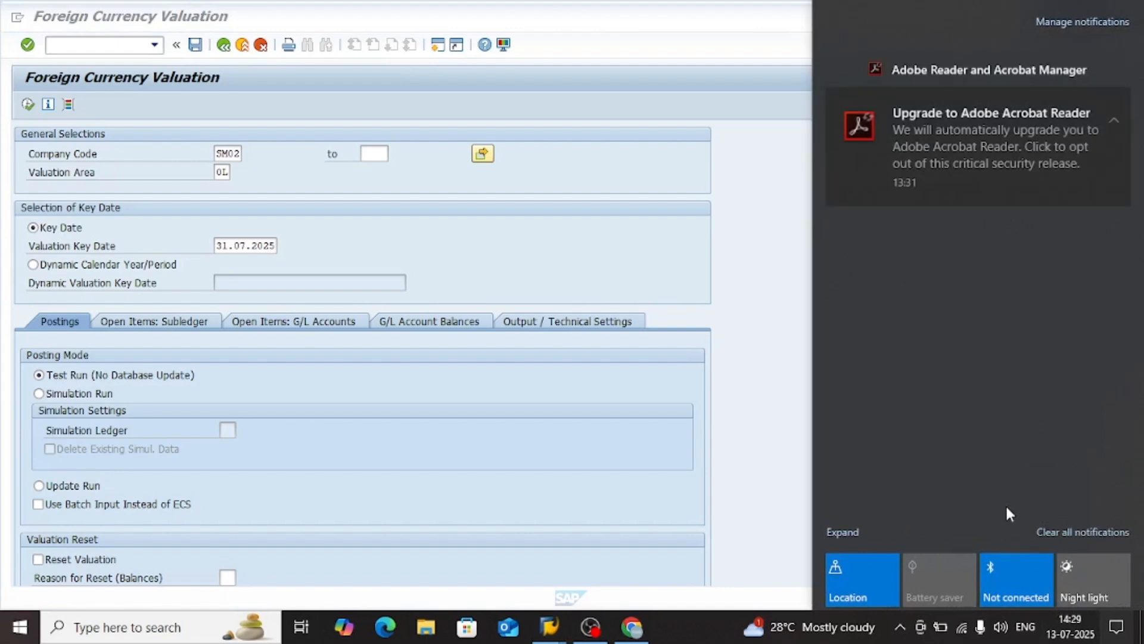
pyautogui.click(1085, 532)
pyautogui.click(571, 439)
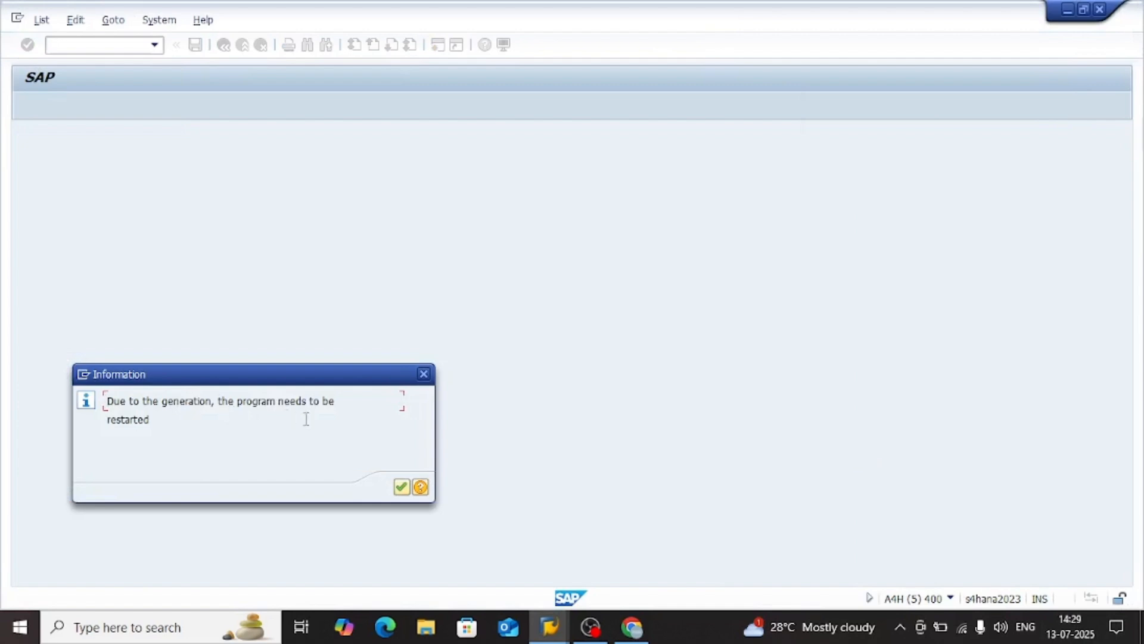
# Acknowledge the restart information and reopen the foreign currency valuation with transaction FAGL_FCV
pyautogui.click(401, 489)
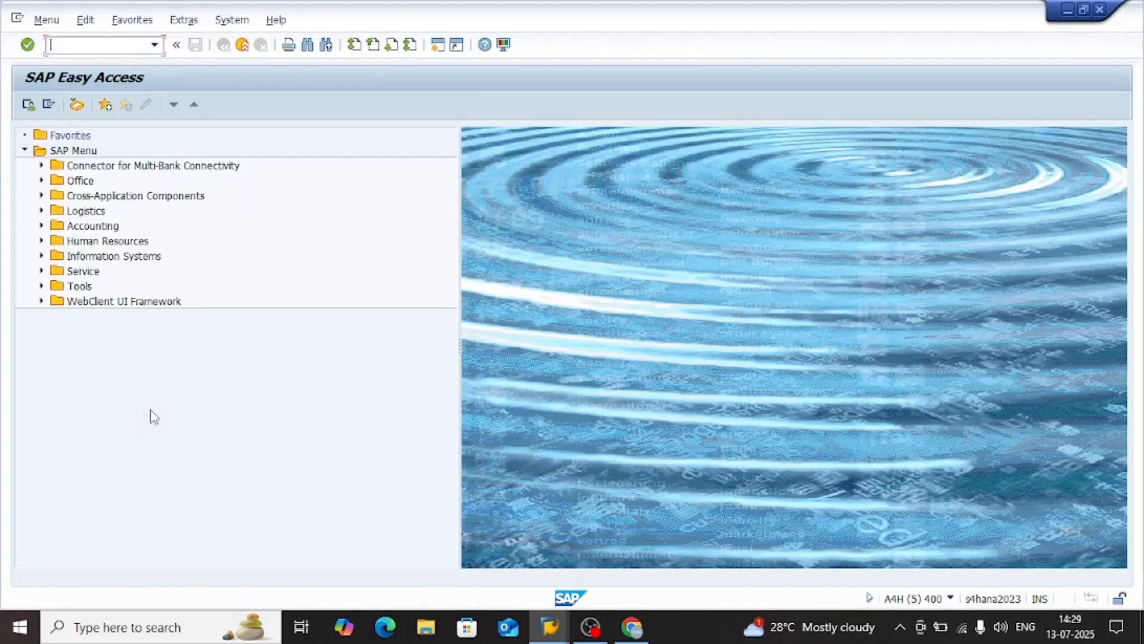
pyautogui.click(154, 45)
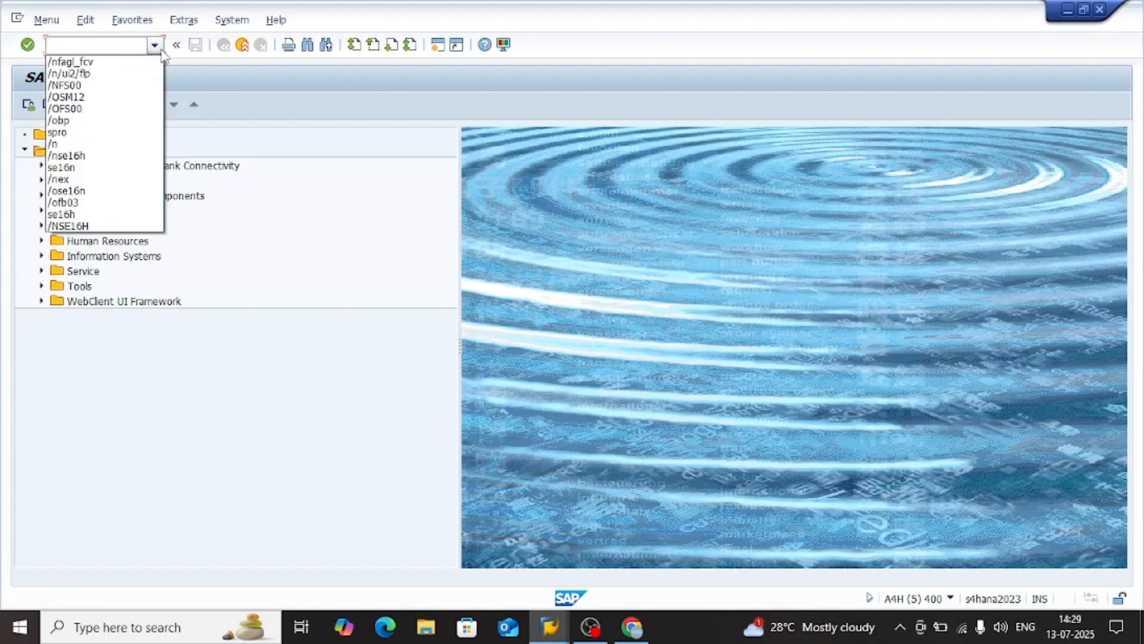
pyautogui.click(102, 64)
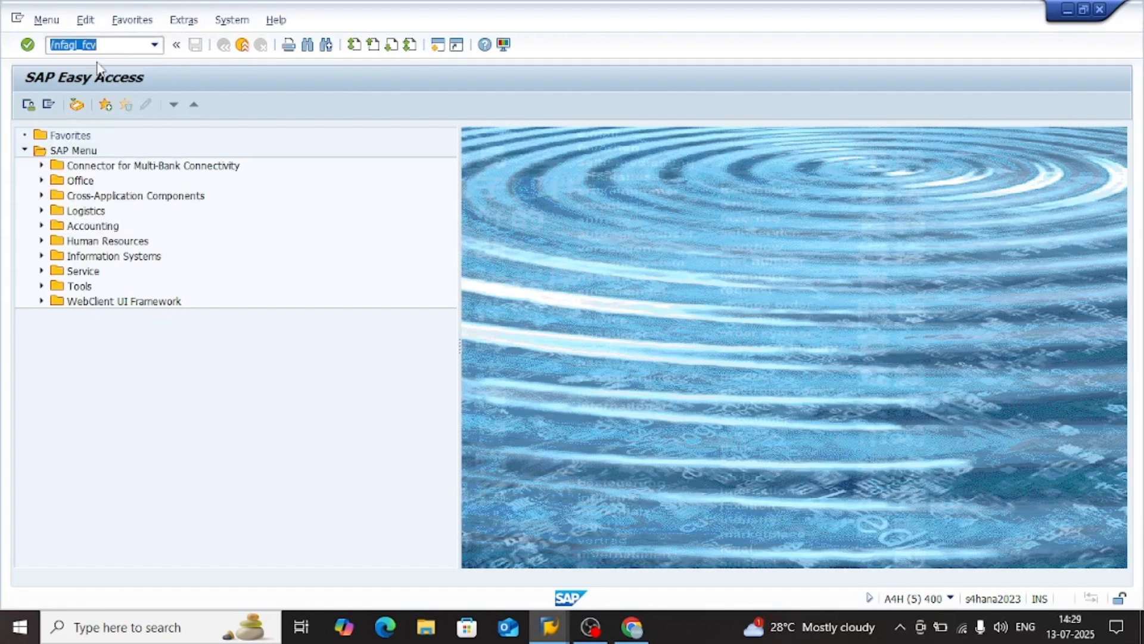
pyautogui.press('Return')
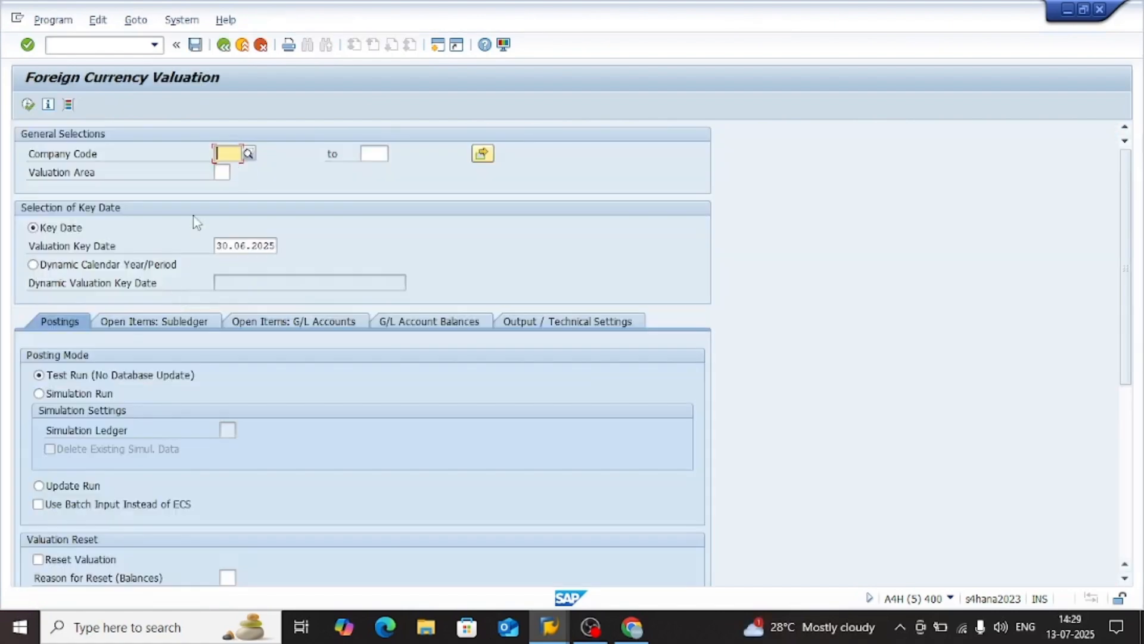
# Enter company code SM02, valuation area 0L and valuation key date 31.07.2025
pyautogui.write('SM02')
pyautogui.press('Tab')
pyautogui.write('01')
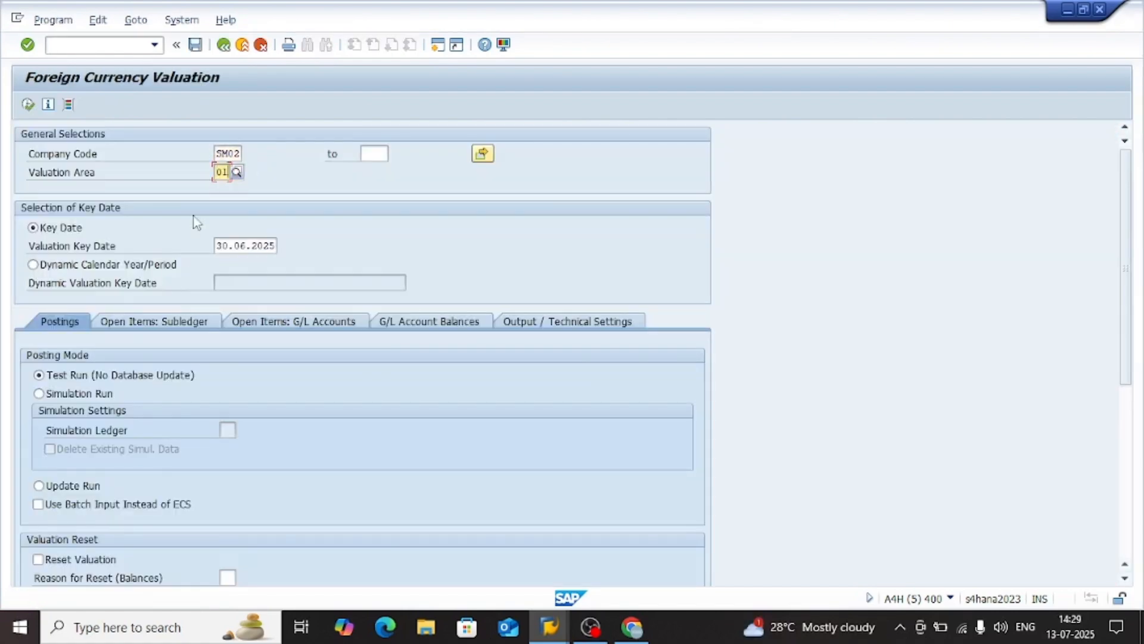
pyautogui.click(250, 248)
pyautogui.hotkey('ctrl', 'a')
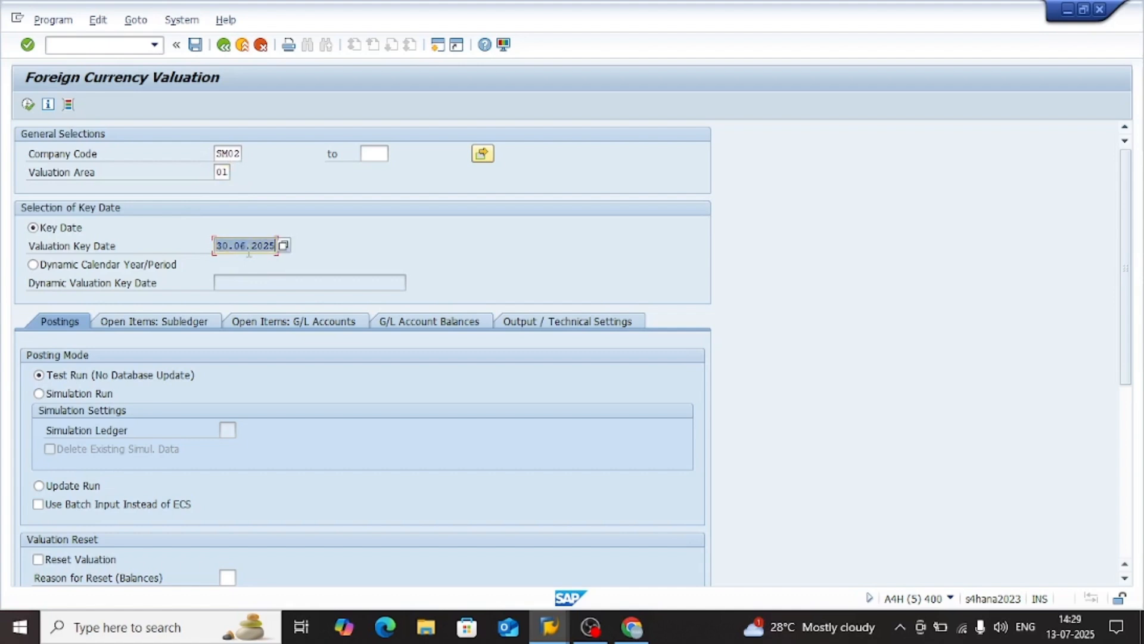
pyautogui.press('BackSpace')
pyautogui.press('Down')
pyautogui.press('Return')
pyautogui.press('Return')
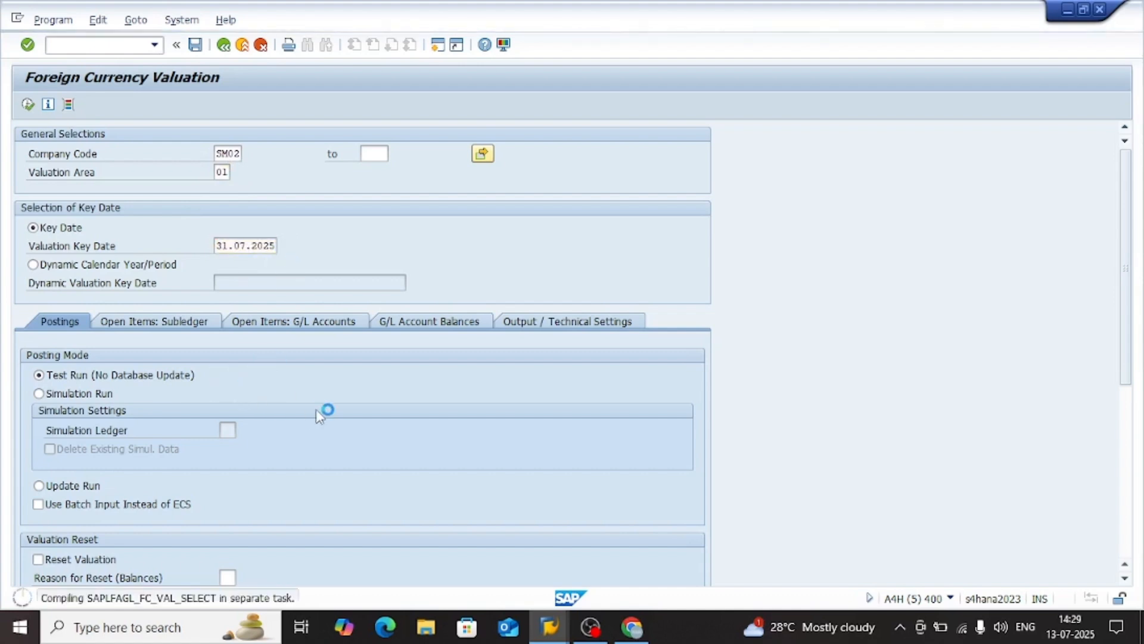
# Enable the valuation of vendors in the subledger open items and execute the valuation as a test run
pyautogui.scroll(-5, 260, 424)
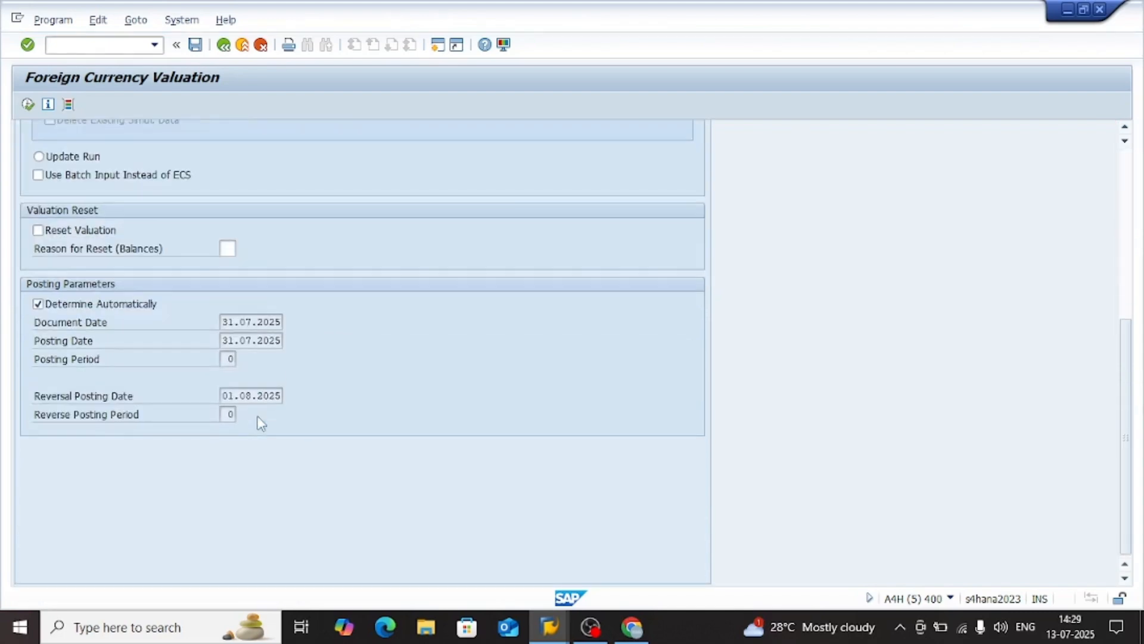
pyautogui.scroll(5, 245, 269)
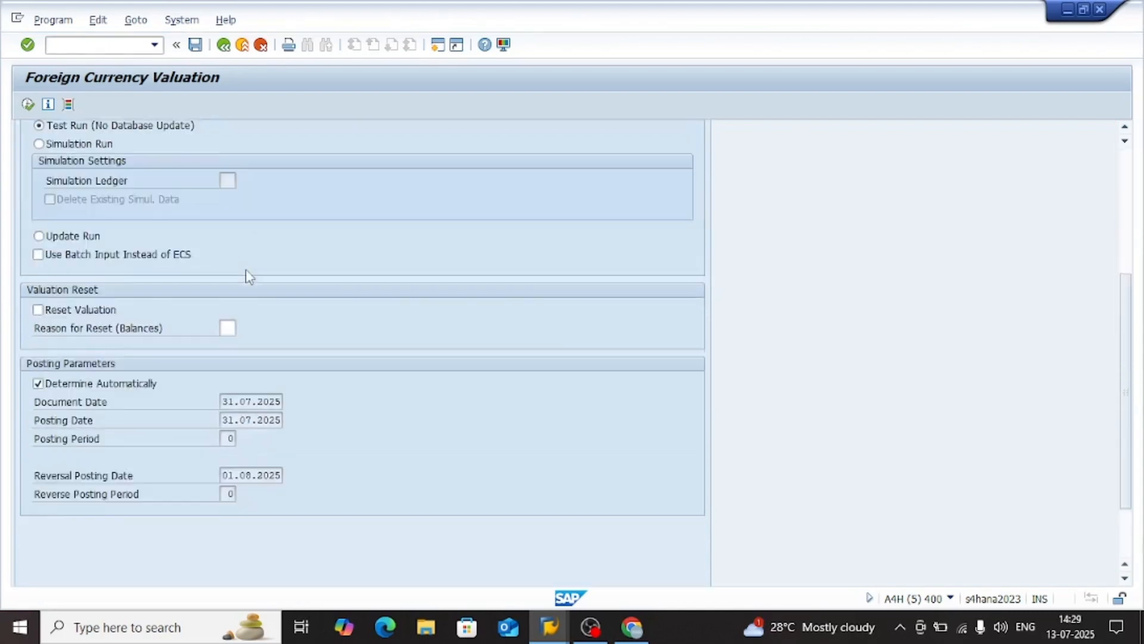
pyautogui.click(196, 249)
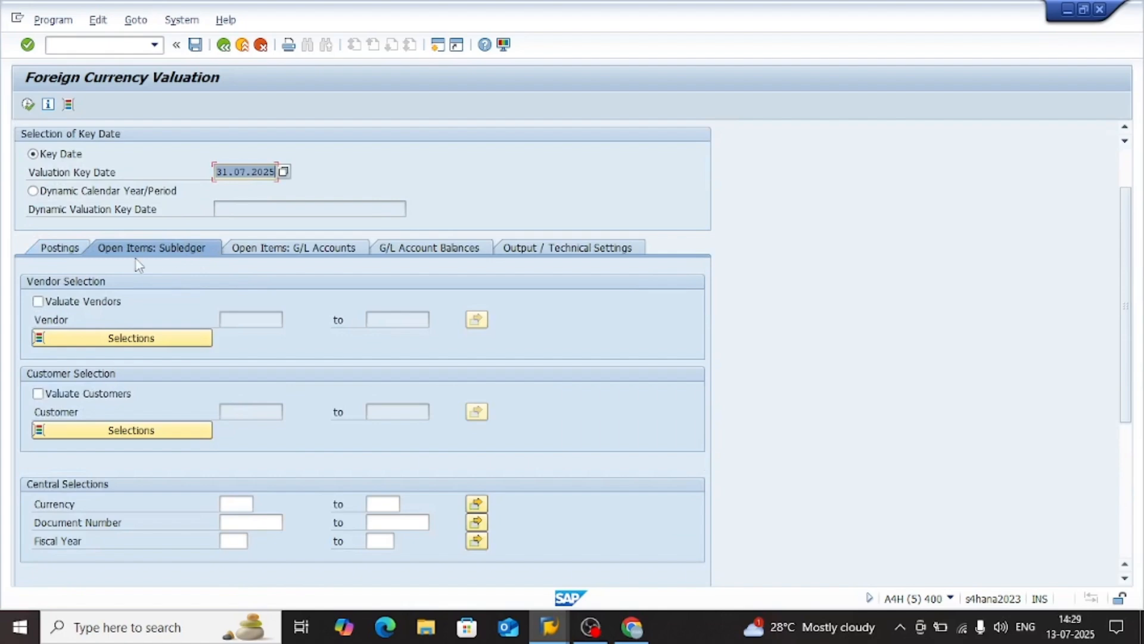
pyautogui.click(73, 302)
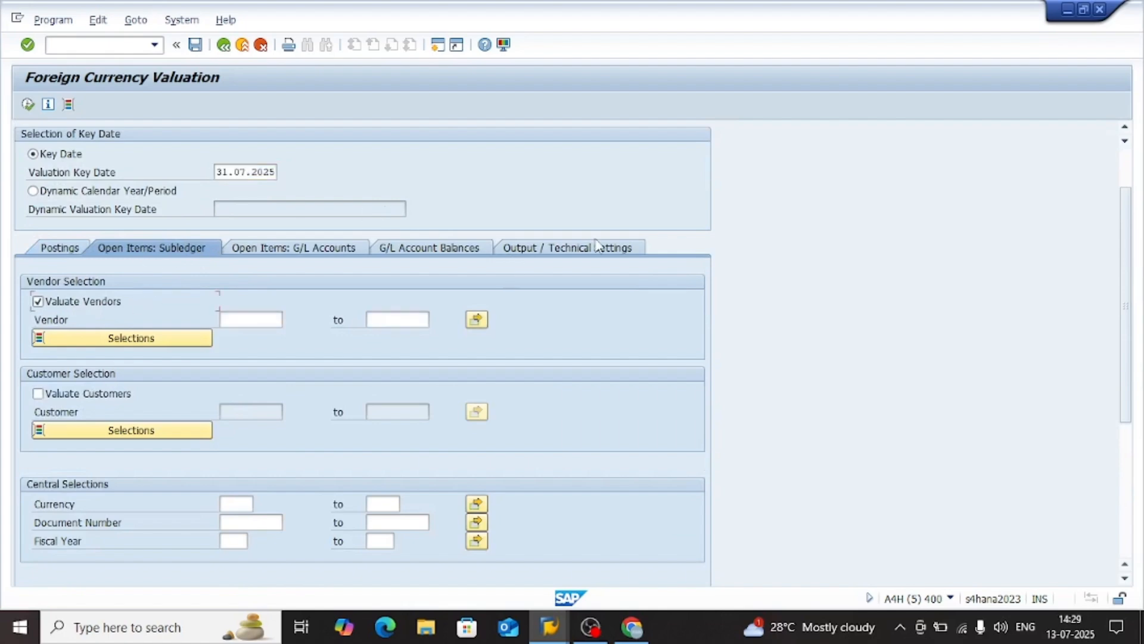
pyautogui.click(565, 247)
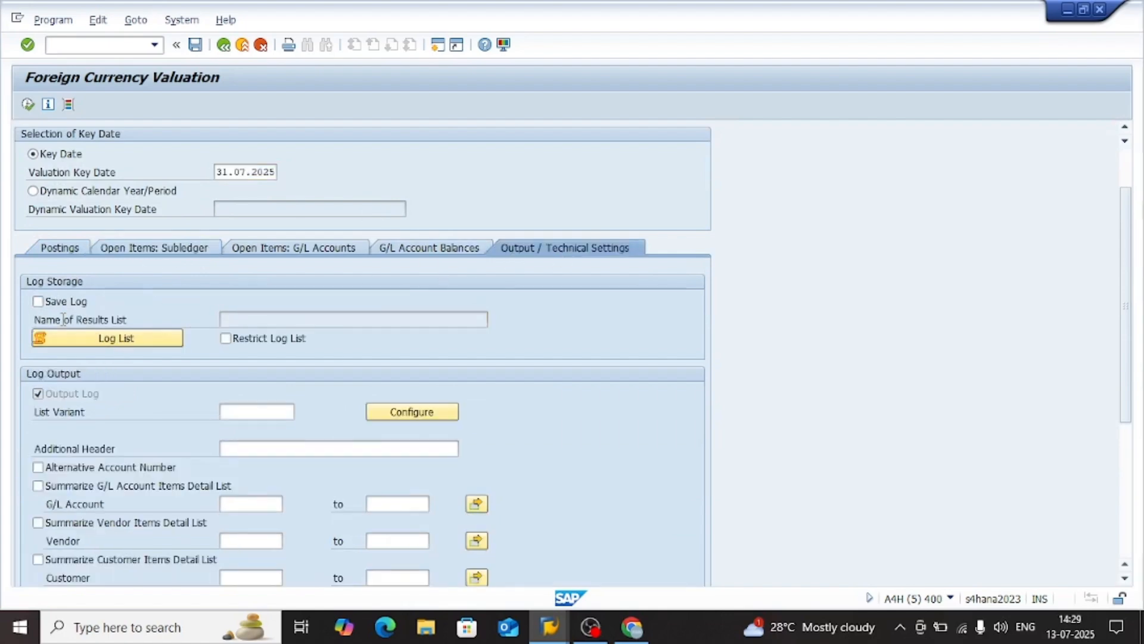
pyautogui.click(58, 247)
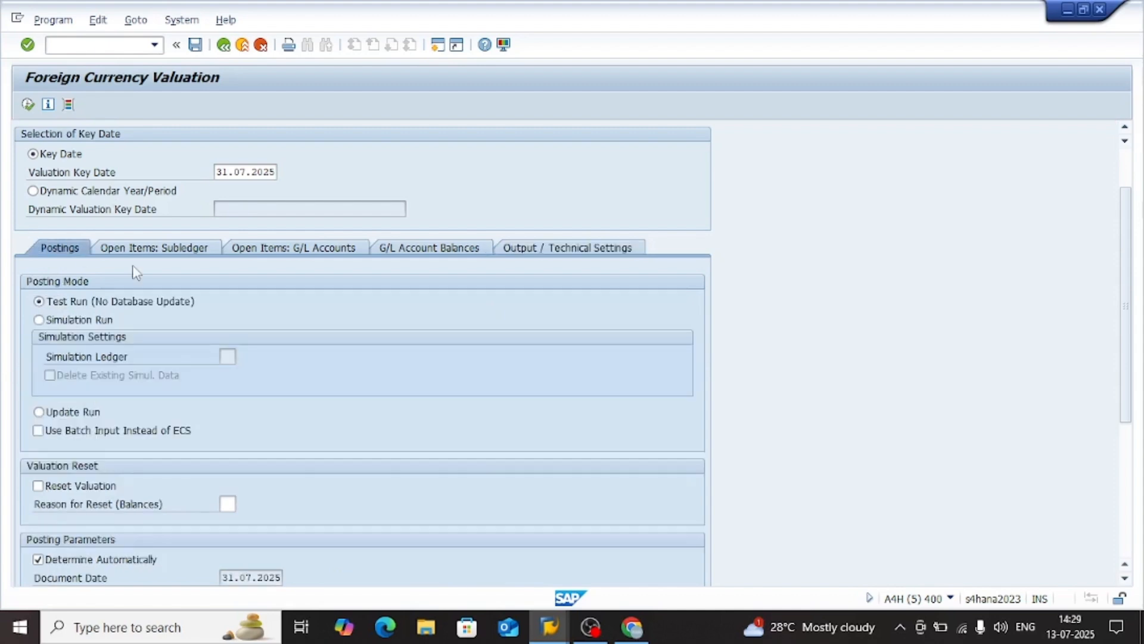
pyautogui.click(27, 105)
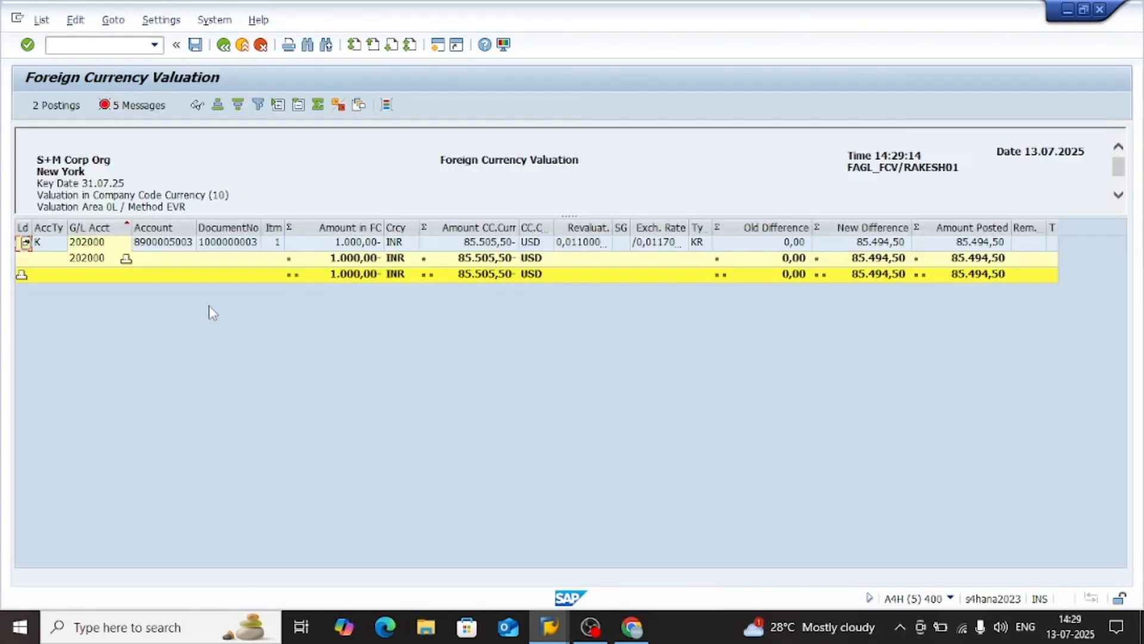
# Examine the vendor item's amounts, exchange rates and valuation differences, widening the revaluation rate and exchange rate columns
pyautogui.click(492, 244)
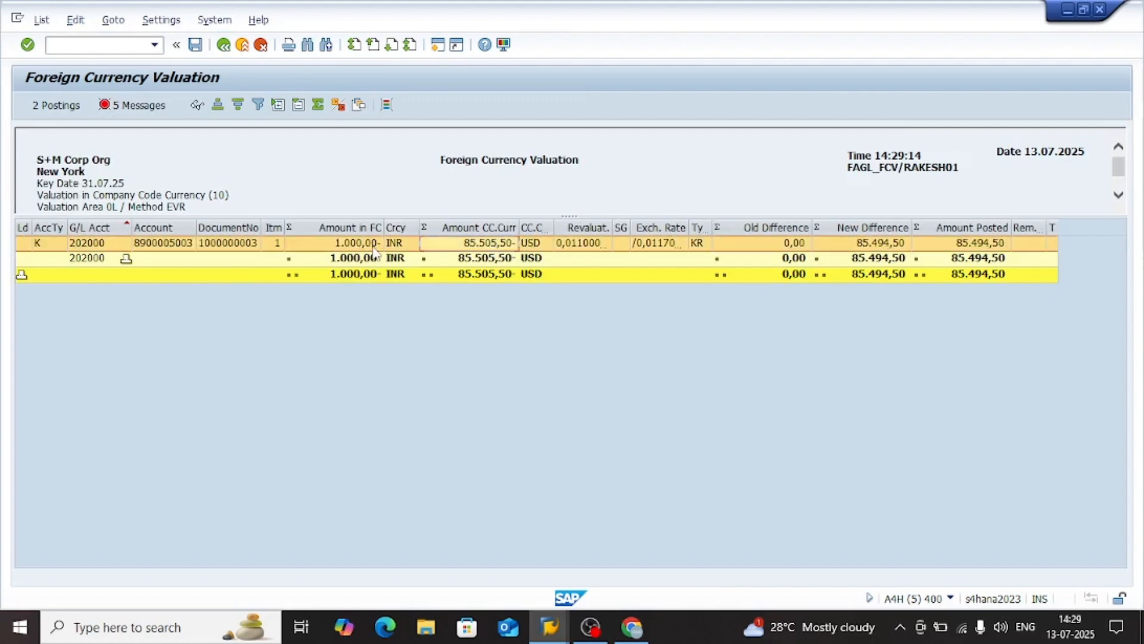
pyautogui.click(360, 249)
pyautogui.click(508, 246)
pyautogui.click(618, 245)
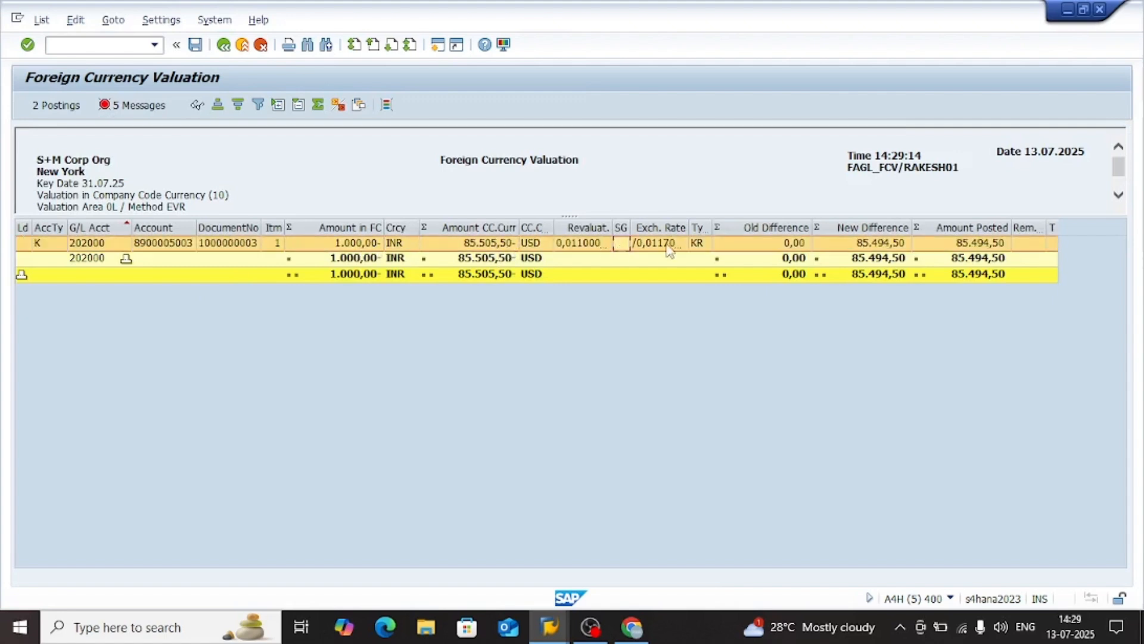
pyautogui.click(669, 246)
pyautogui.click(862, 247)
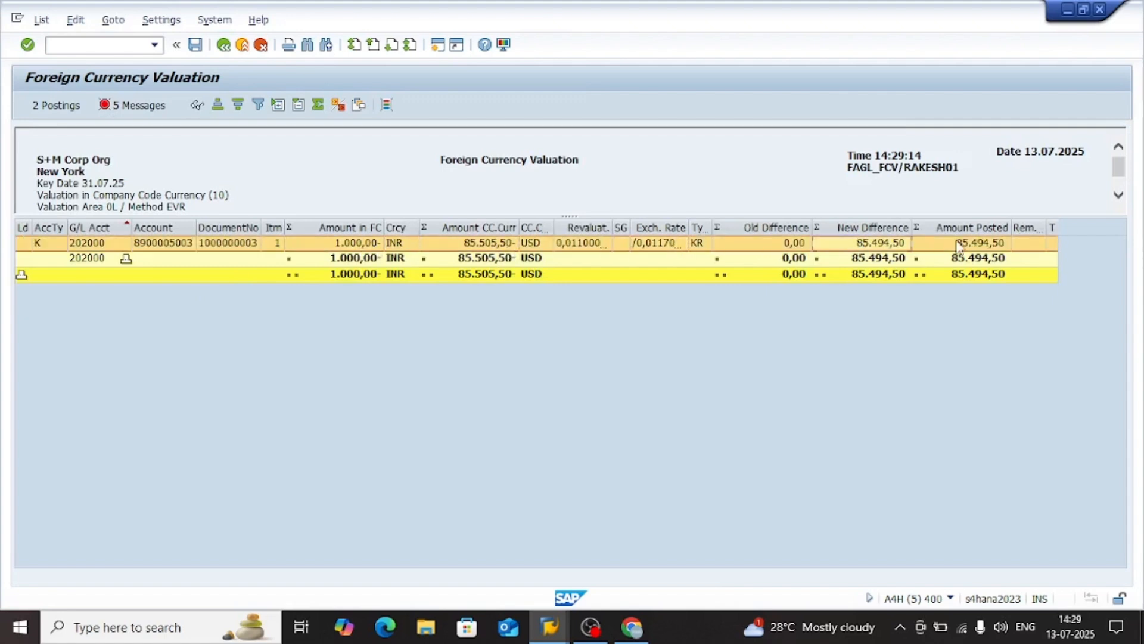
pyautogui.click(961, 248)
pyautogui.click(856, 248)
pyautogui.click(941, 249)
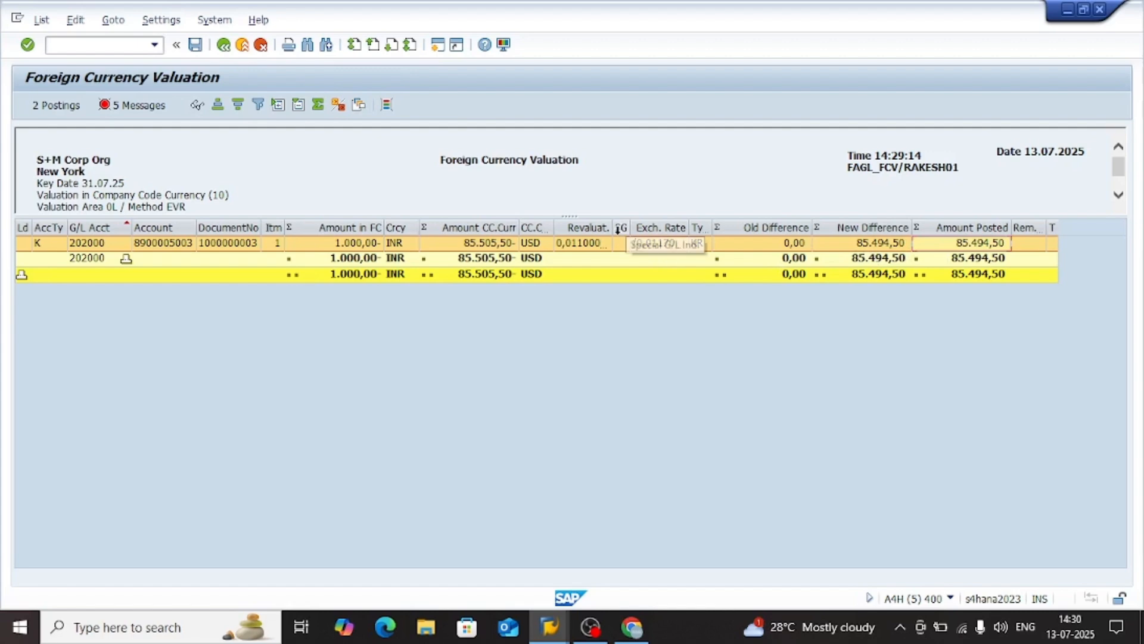
pyautogui.moveTo(618, 229); pyautogui.dragTo(624, 228)
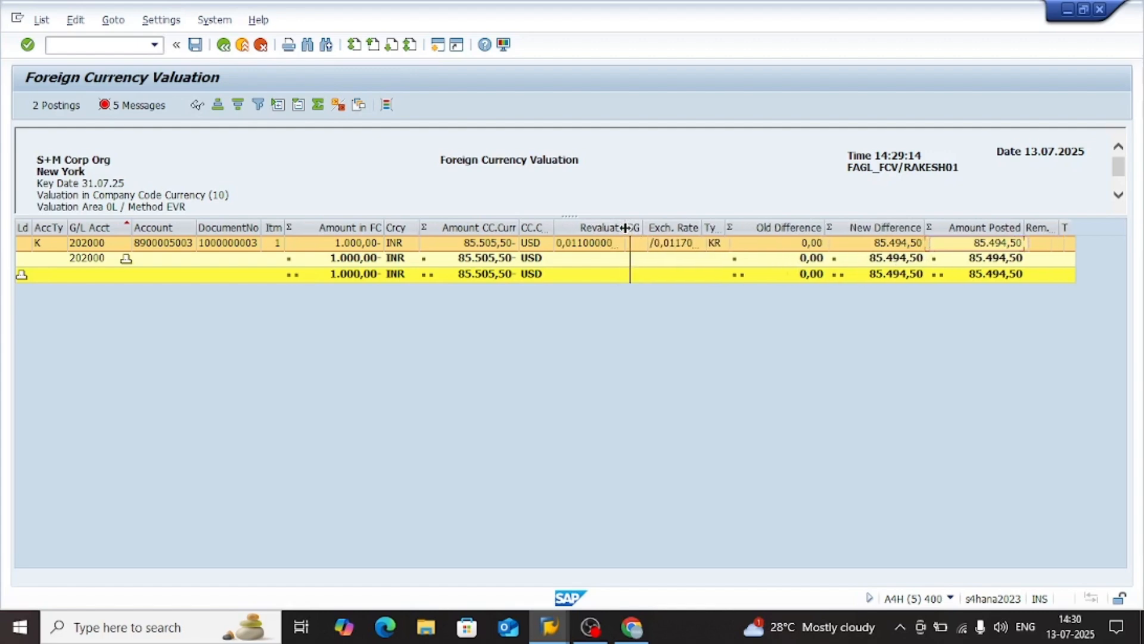
pyautogui.moveTo(702, 229); pyautogui.dragTo(732, 230)
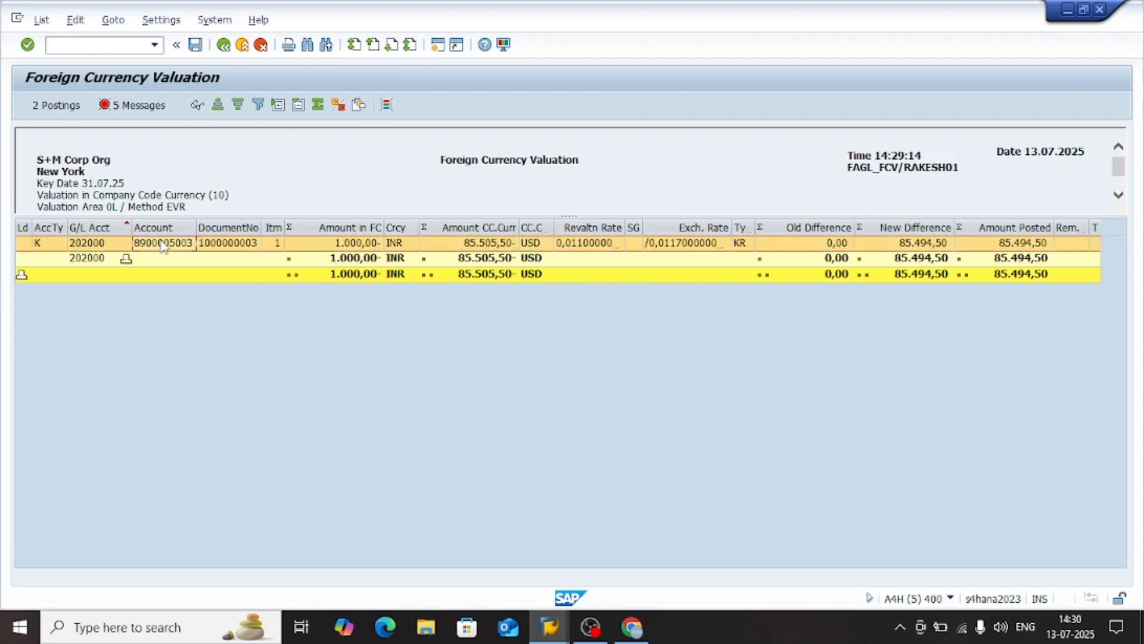
# Open the valuation run's messages and examine the posting, customizing and account errors
pyautogui.click(132, 105)
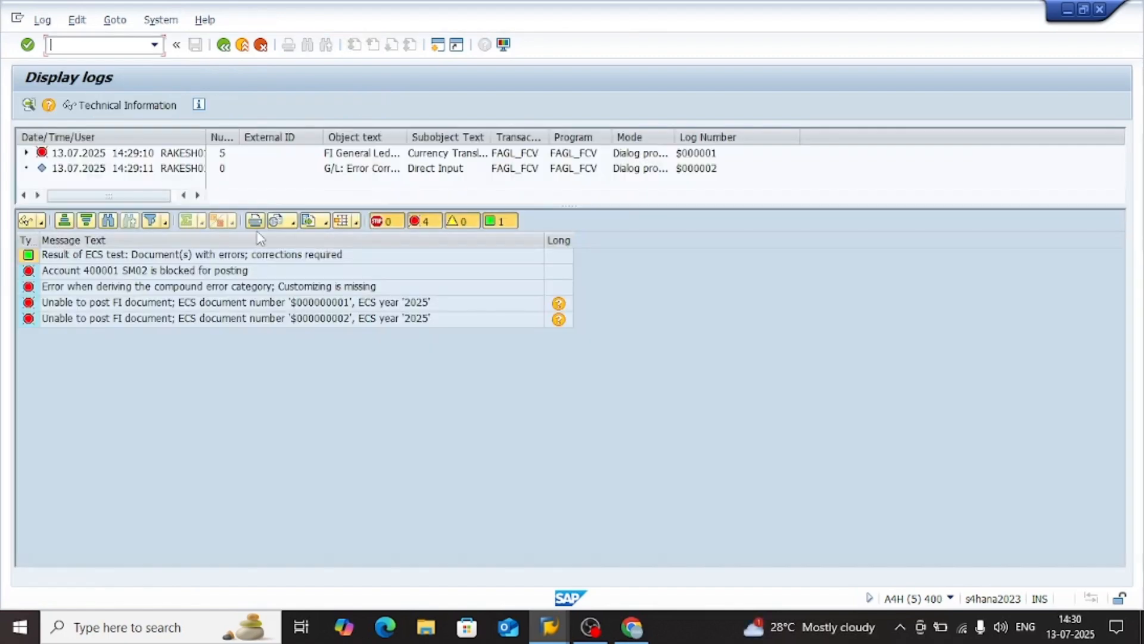
pyautogui.click(149, 308)
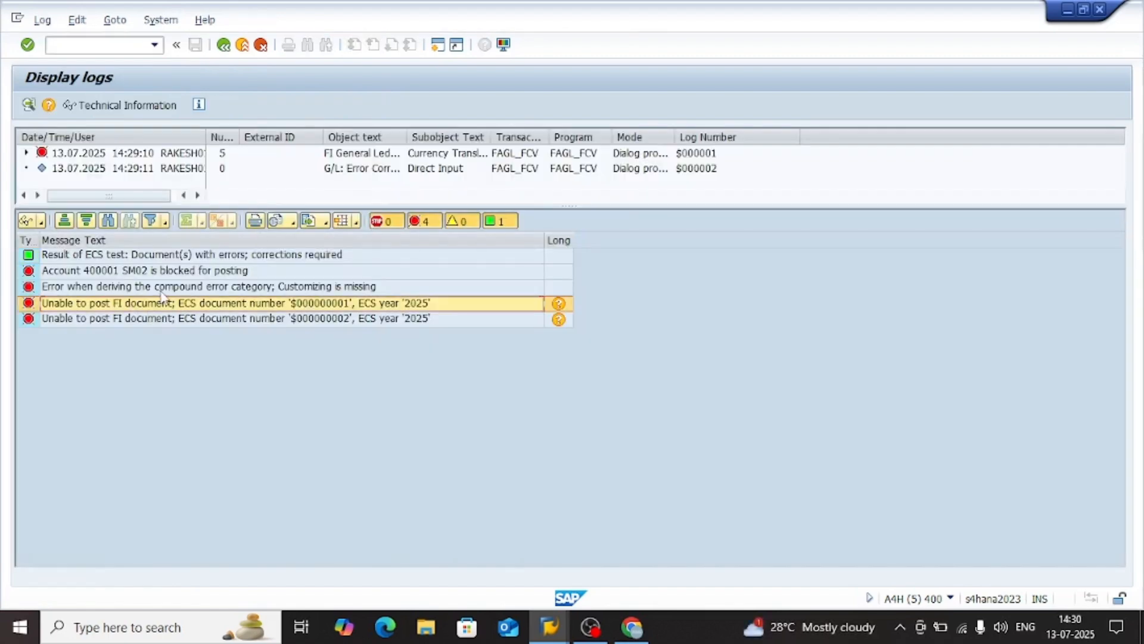
pyautogui.click(144, 291)
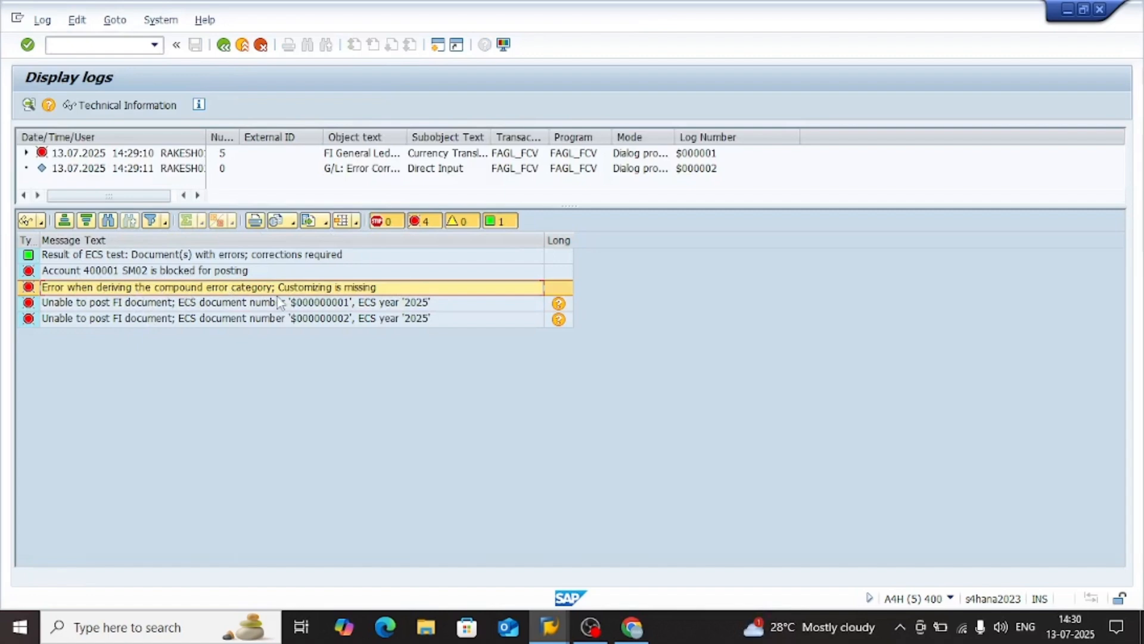
pyautogui.click(124, 273)
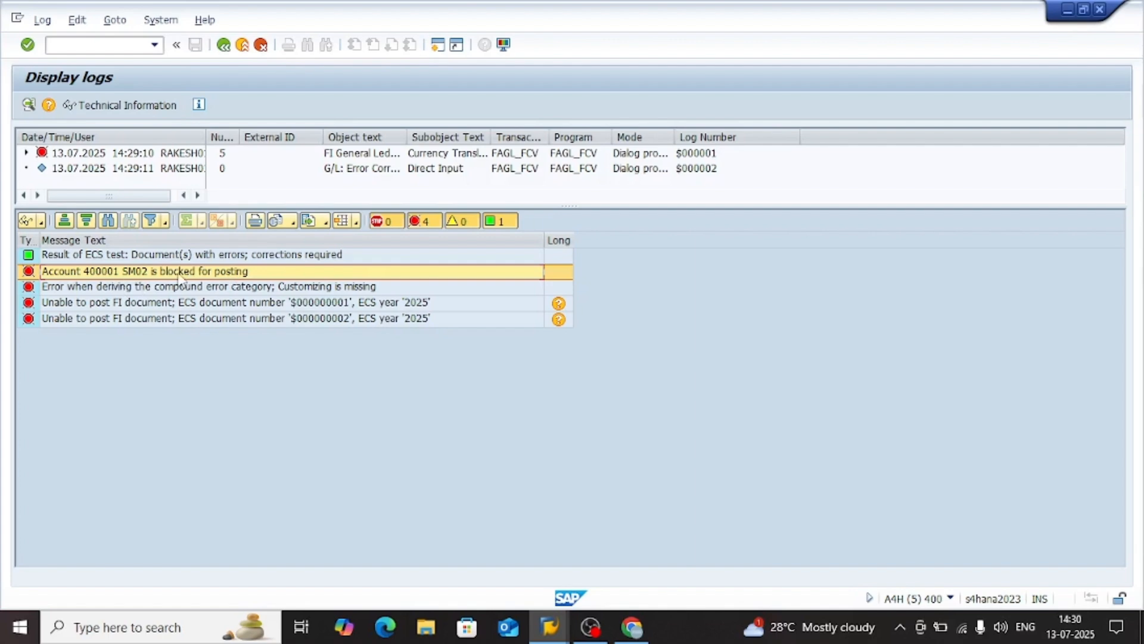
# Switch to the G/L account 400001 display for SM02 and check its document creation and control data settings
pyautogui.click(548, 632)
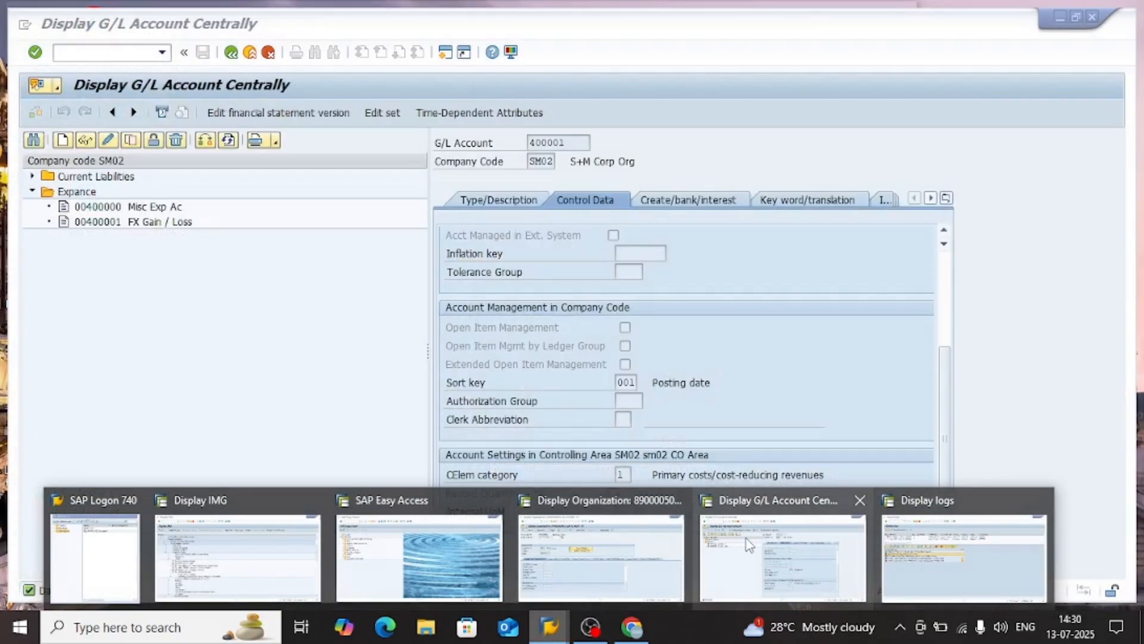
pyautogui.click(749, 544)
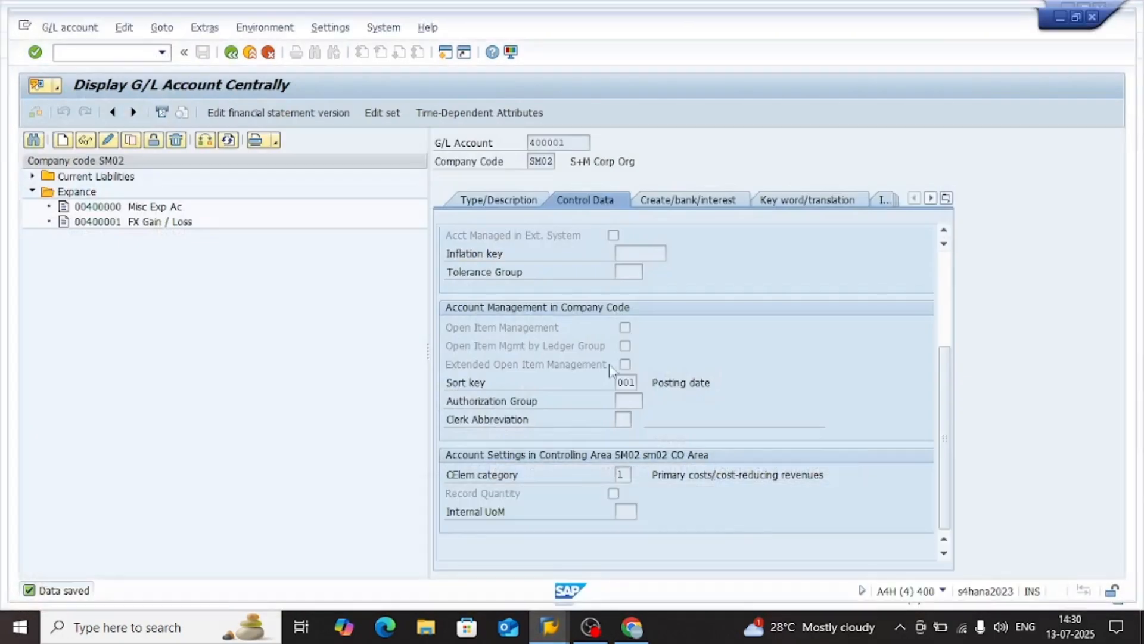
pyautogui.click(691, 208)
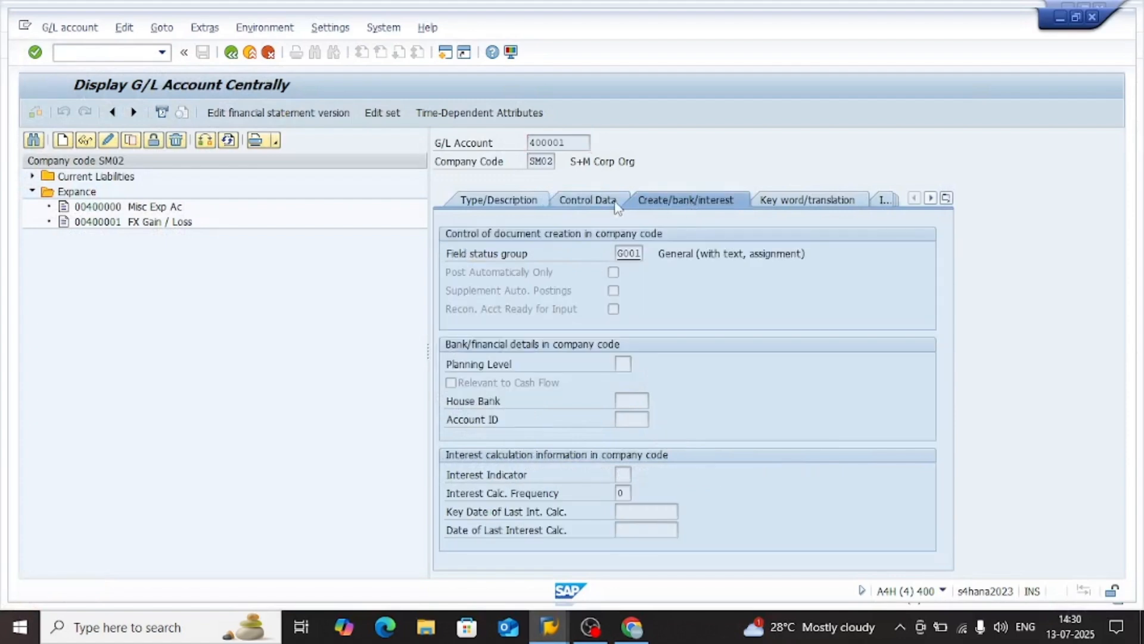
pyautogui.click(587, 200)
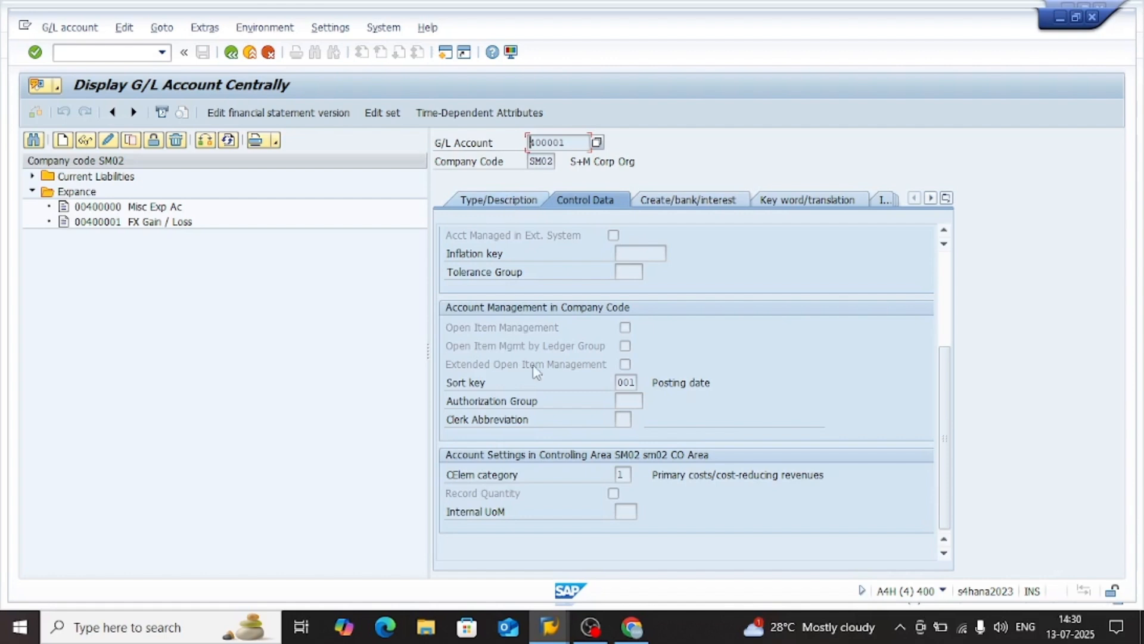
pyautogui.click(621, 474)
pyautogui.scroll(3, 616, 459)
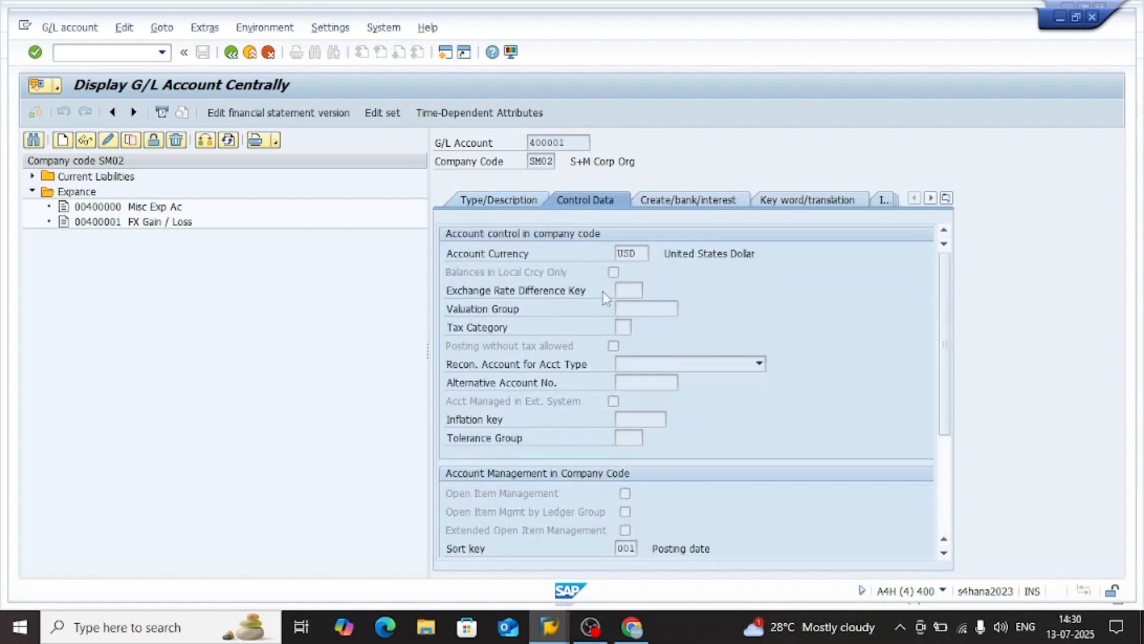
# Check account 400001's type and description, and open the details of the compound error category message in the valuation log
pyautogui.click(476, 200)
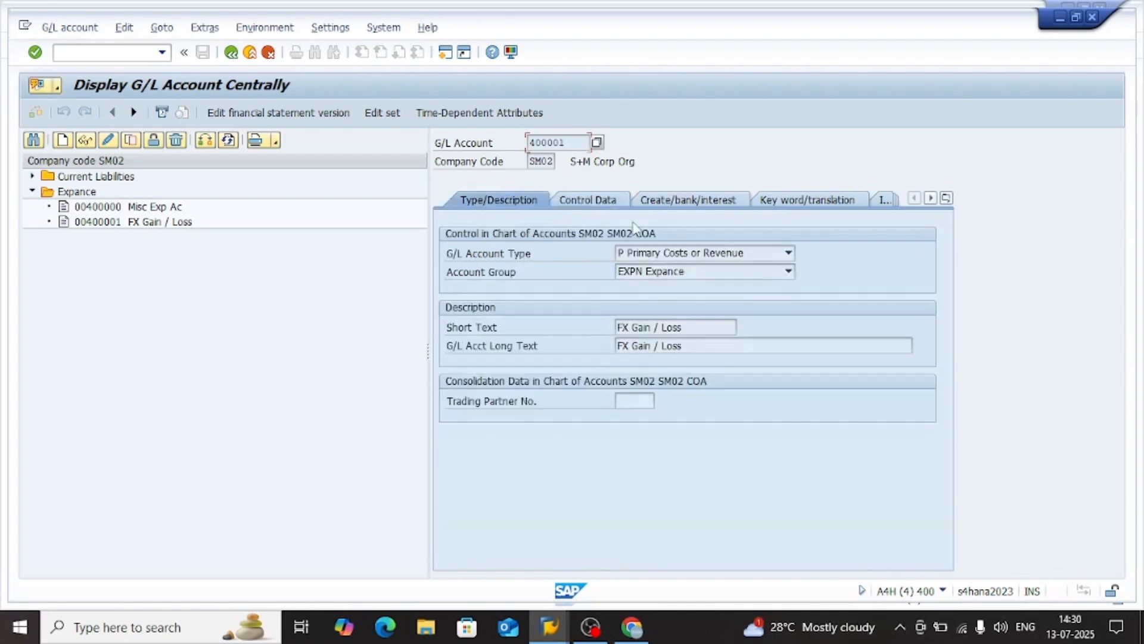
pyautogui.hotkey('alt', 'Tab')
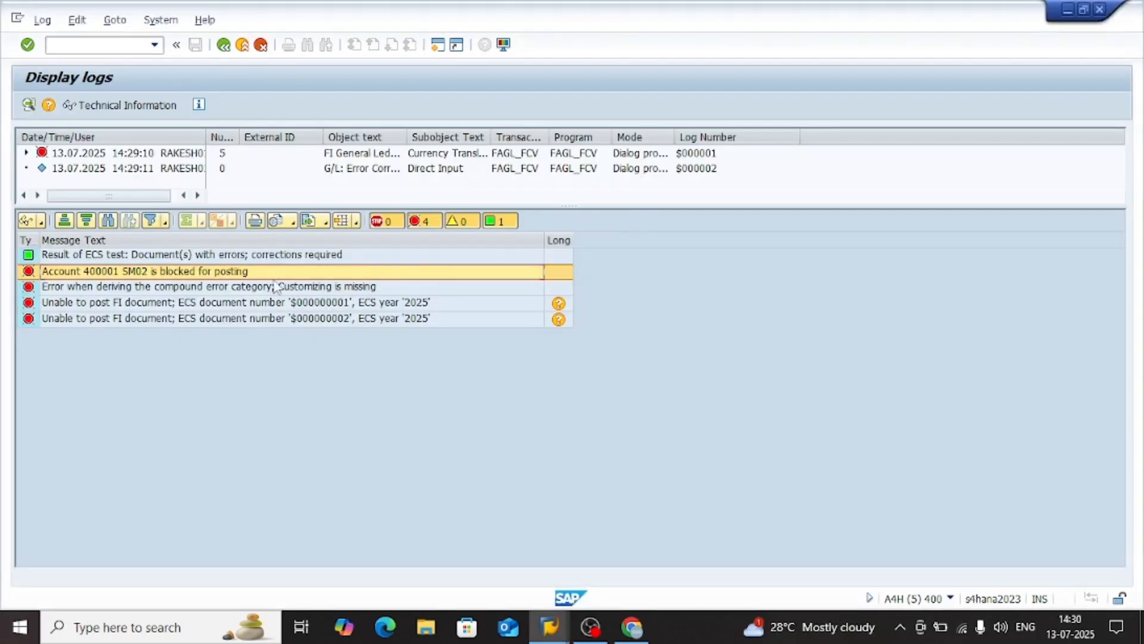
pyautogui.click(213, 289)
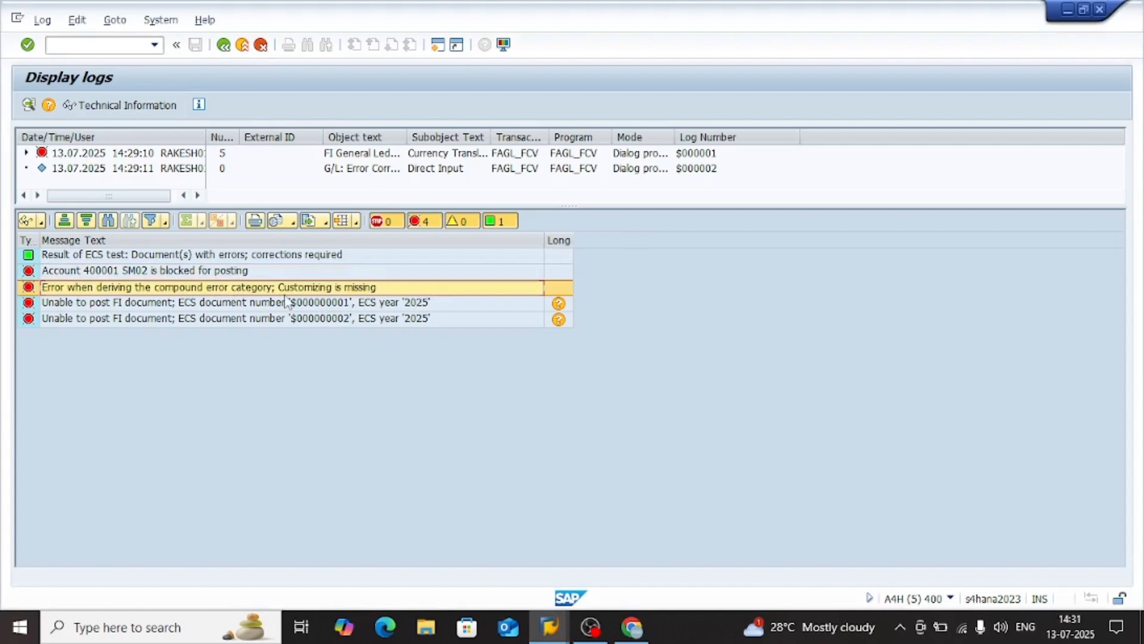
pyautogui.doubleClick(367, 290)
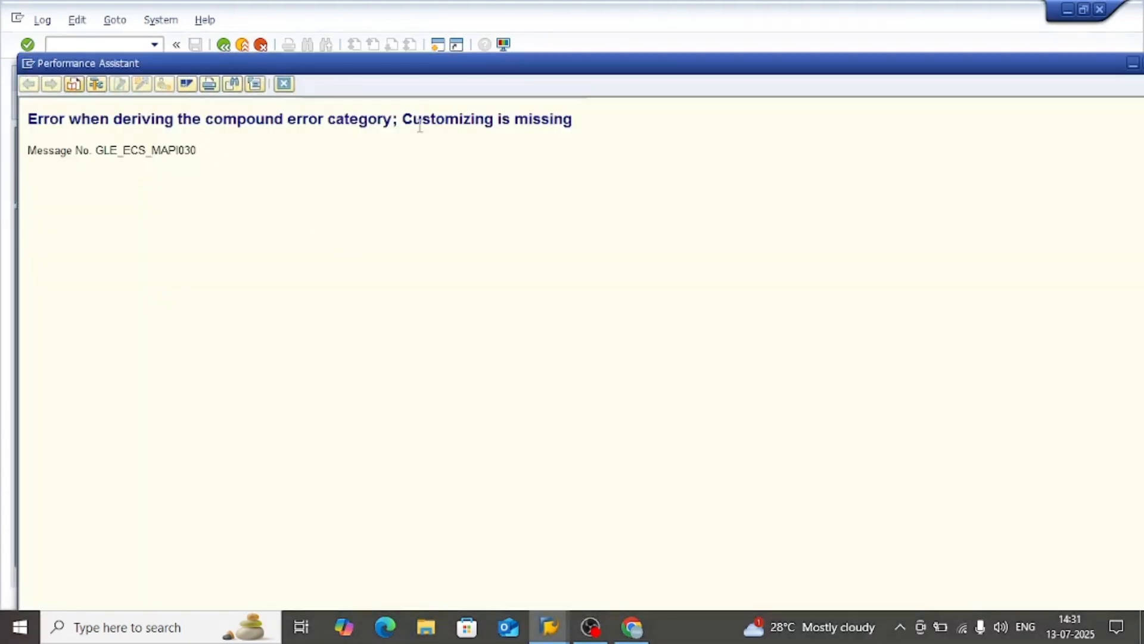
pyautogui.click(283, 84)
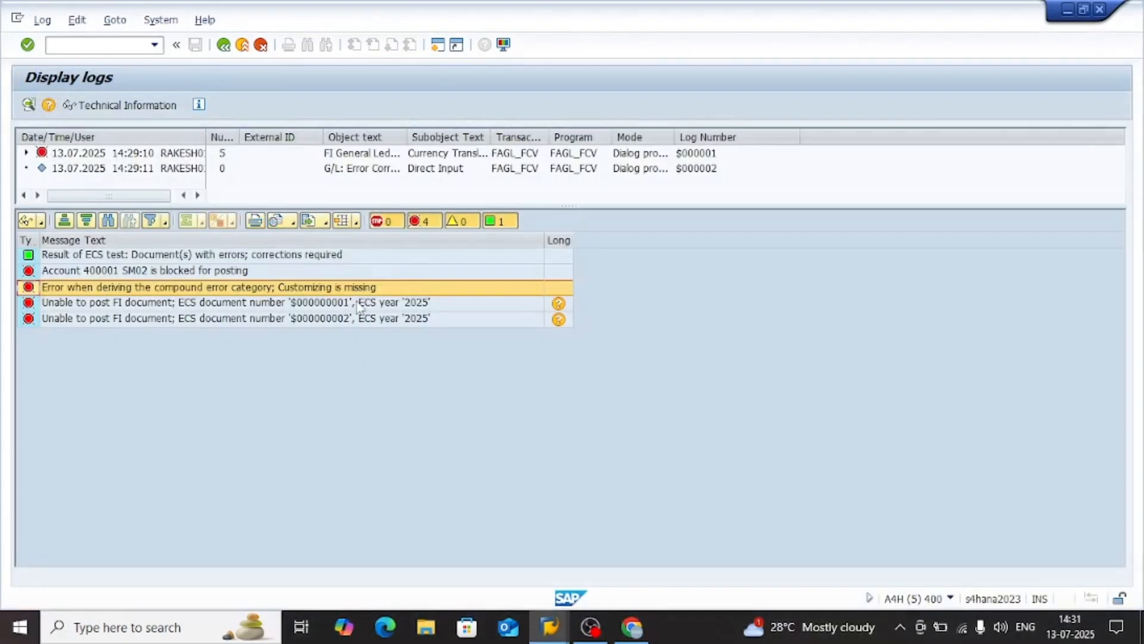
# Read the diagnosis and system response in the long text of the first "Unable to post FI document" message
pyautogui.click(392, 304)
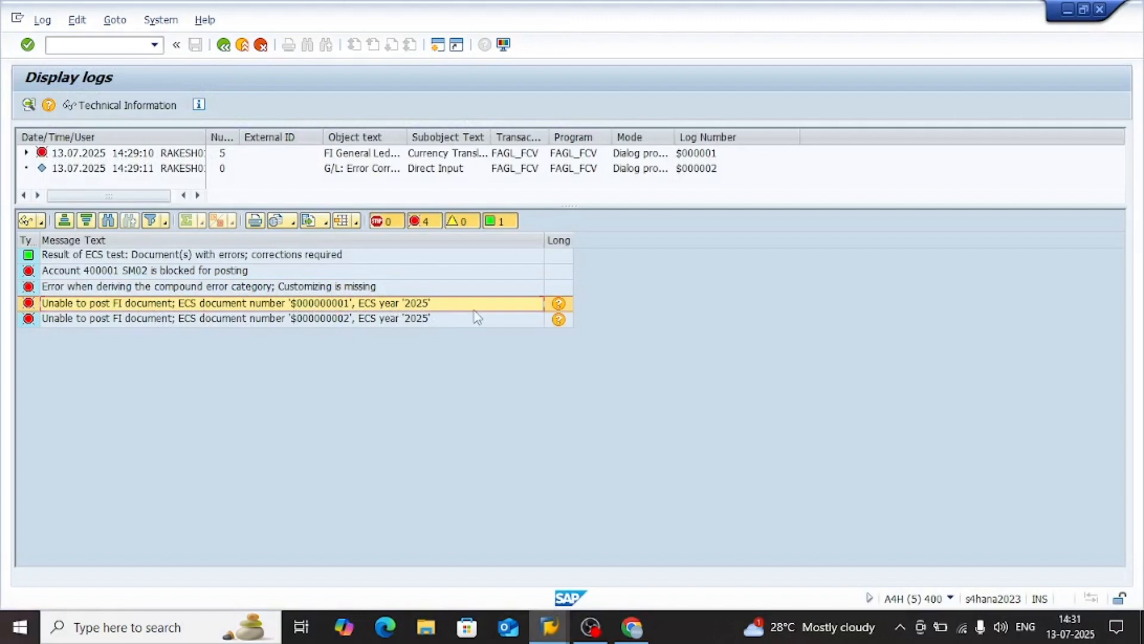
pyautogui.click(559, 304)
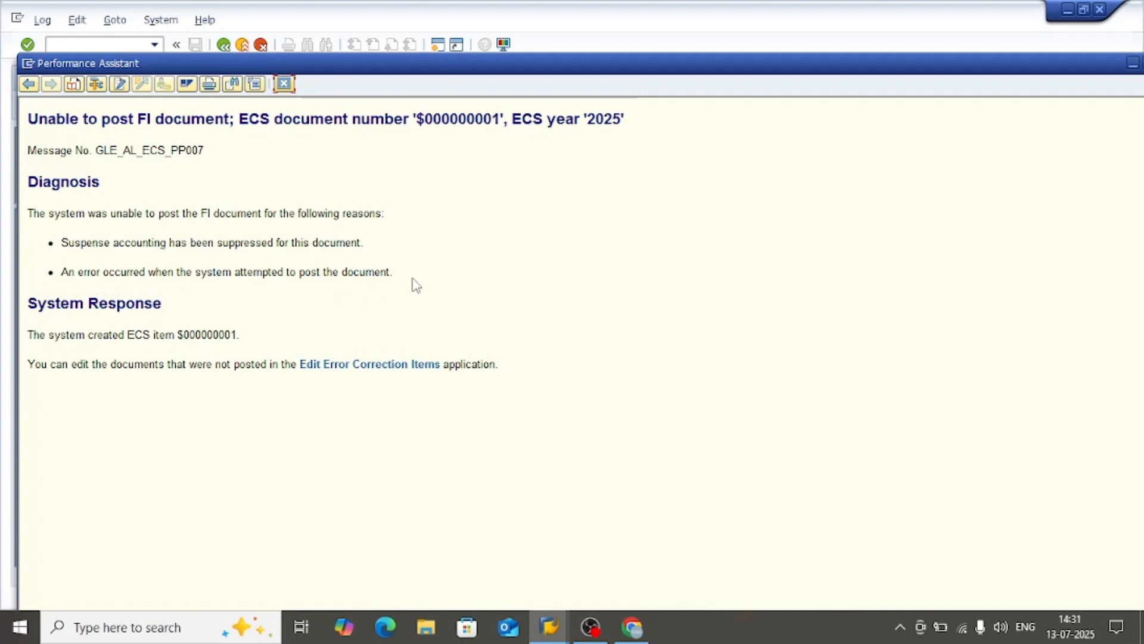
pyautogui.moveTo(416, 285); pyautogui.dragTo(250, 238)
pyautogui.click(249, 238)
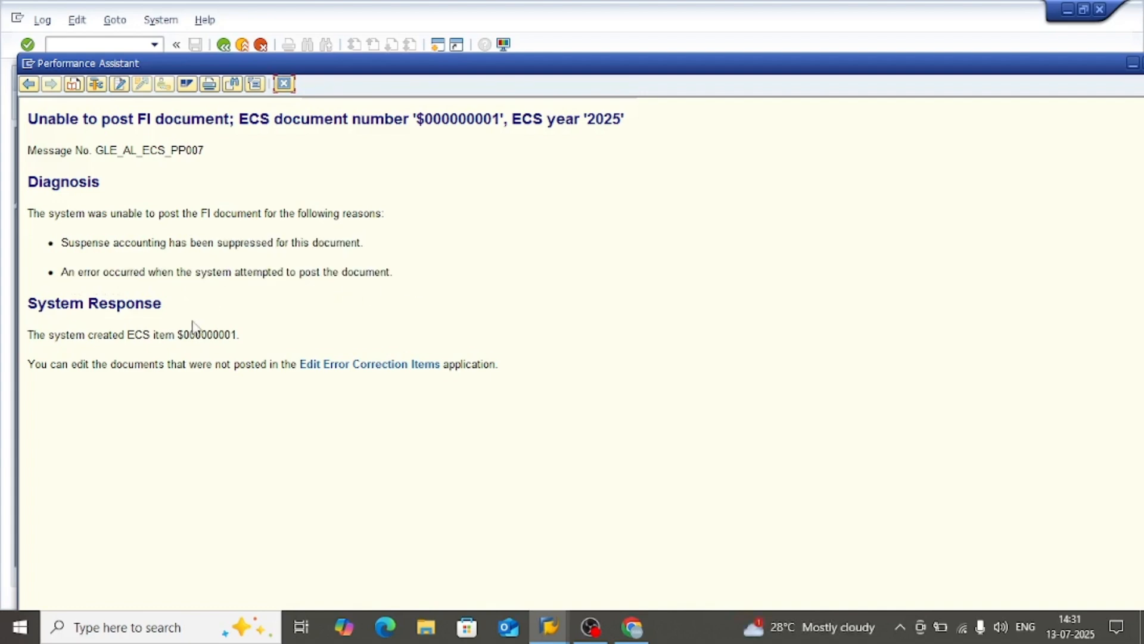
pyautogui.moveTo(247, 371); pyautogui.dragTo(490, 388)
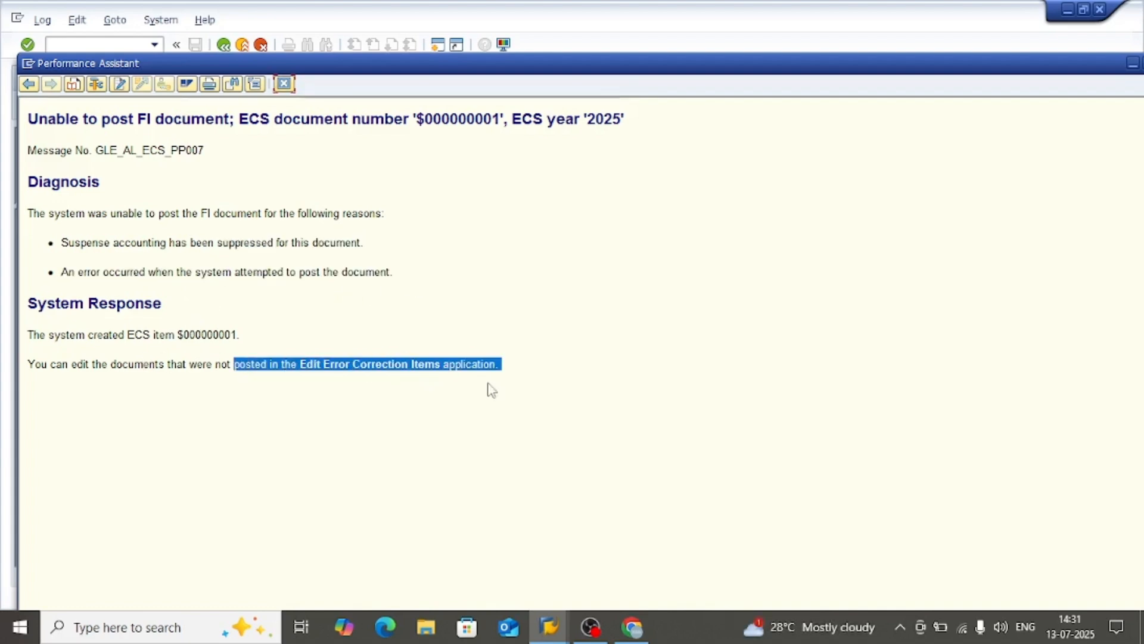
pyautogui.click(506, 388)
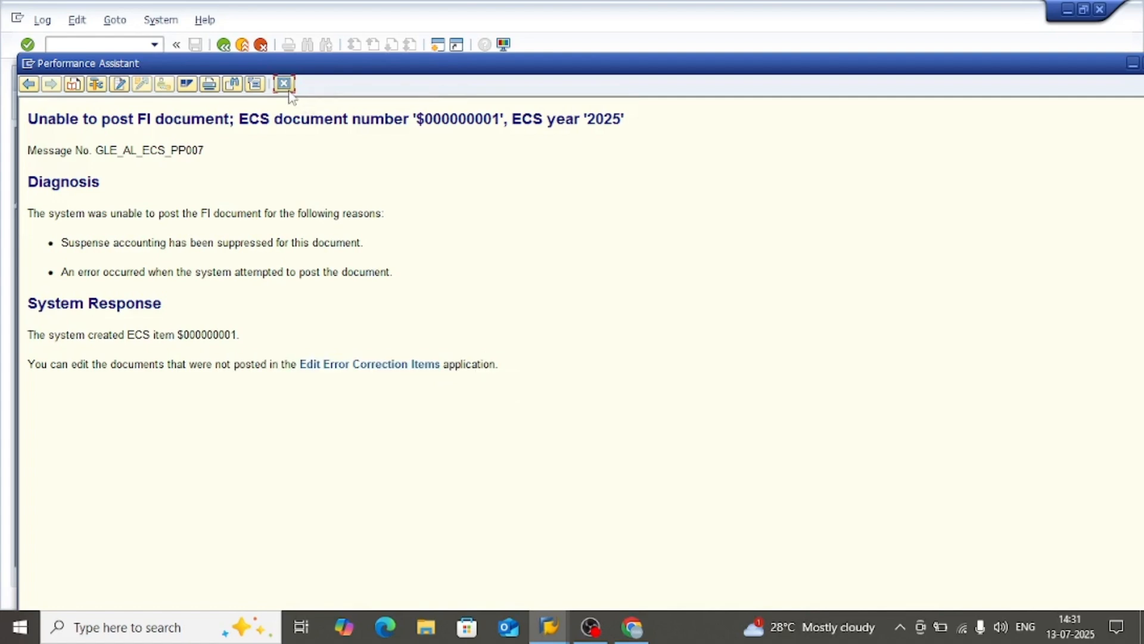
pyautogui.click(284, 84)
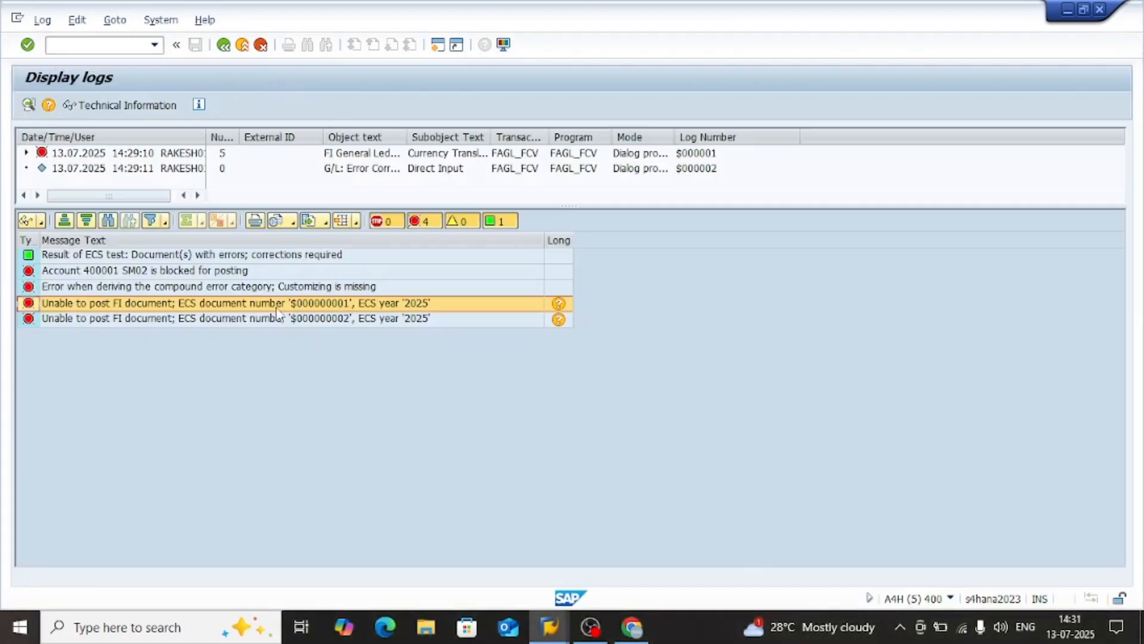
# Review the remaining error messages in the log and return through the valuation results to the Foreign Currency Valuation selection screen
pyautogui.click(337, 322)
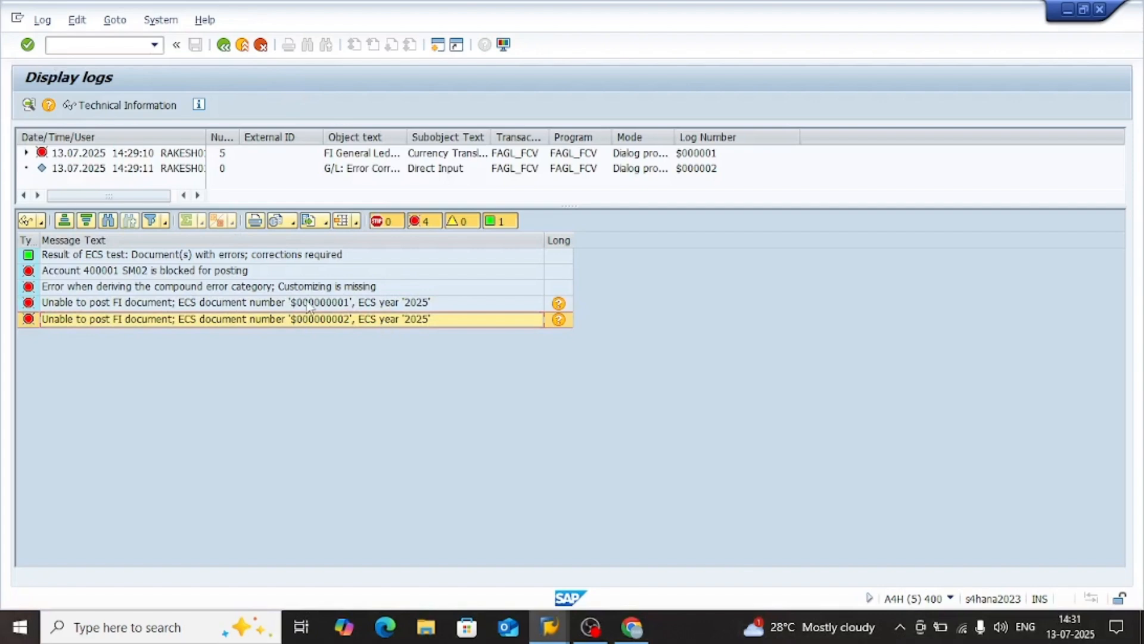
pyautogui.click(306, 303)
pyautogui.click(310, 321)
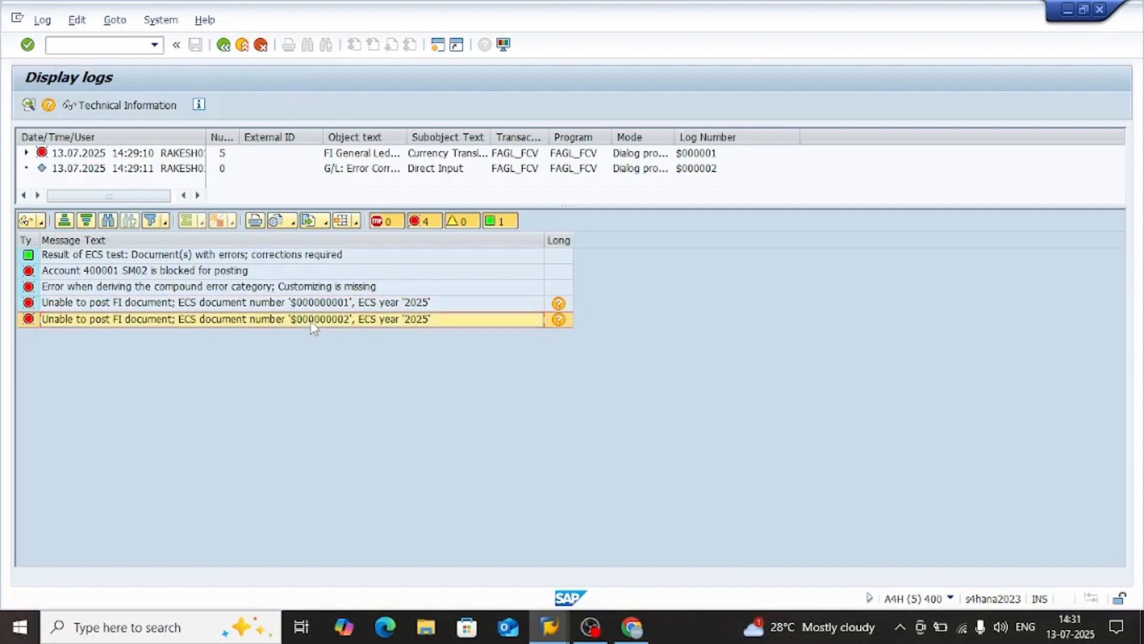
pyautogui.click(201, 273)
pyautogui.click(212, 291)
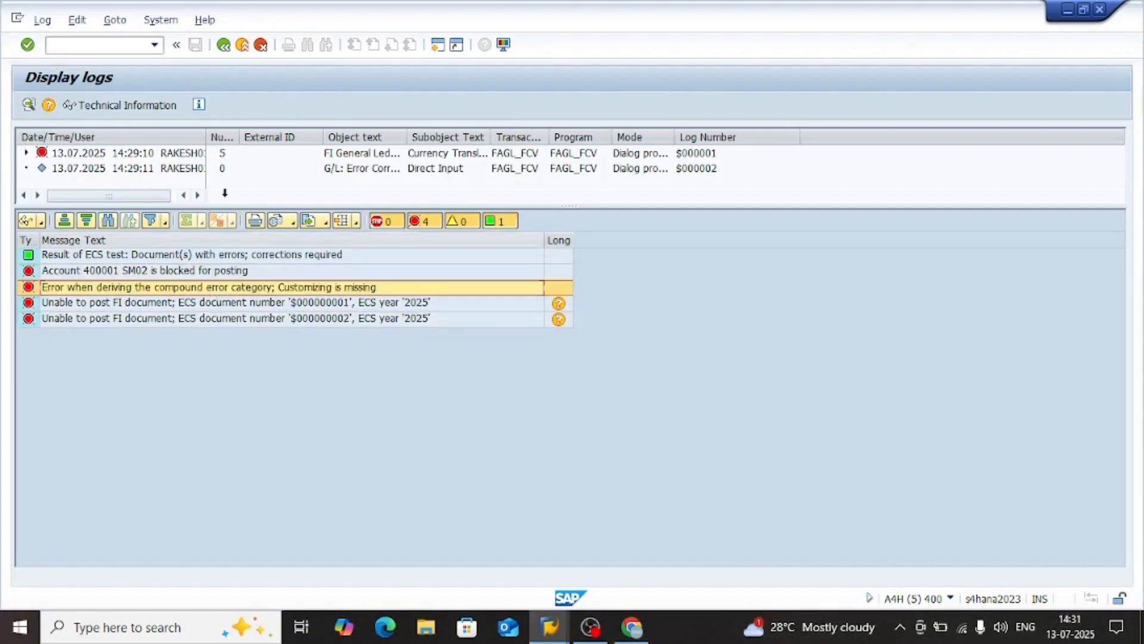
pyautogui.click(356, 157)
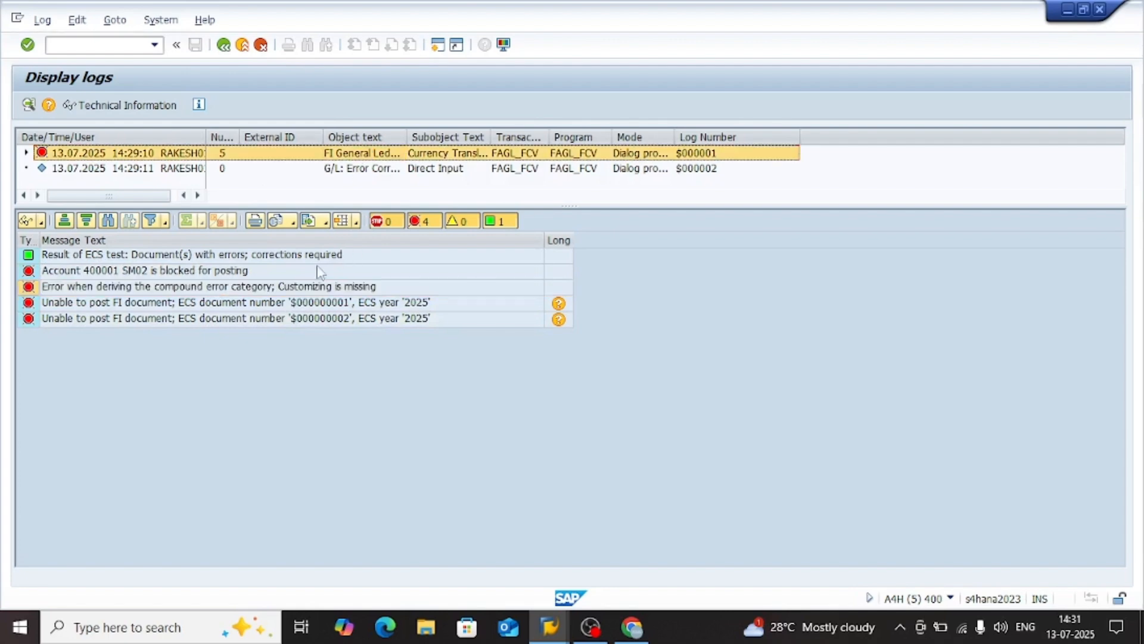
pyautogui.click(223, 45)
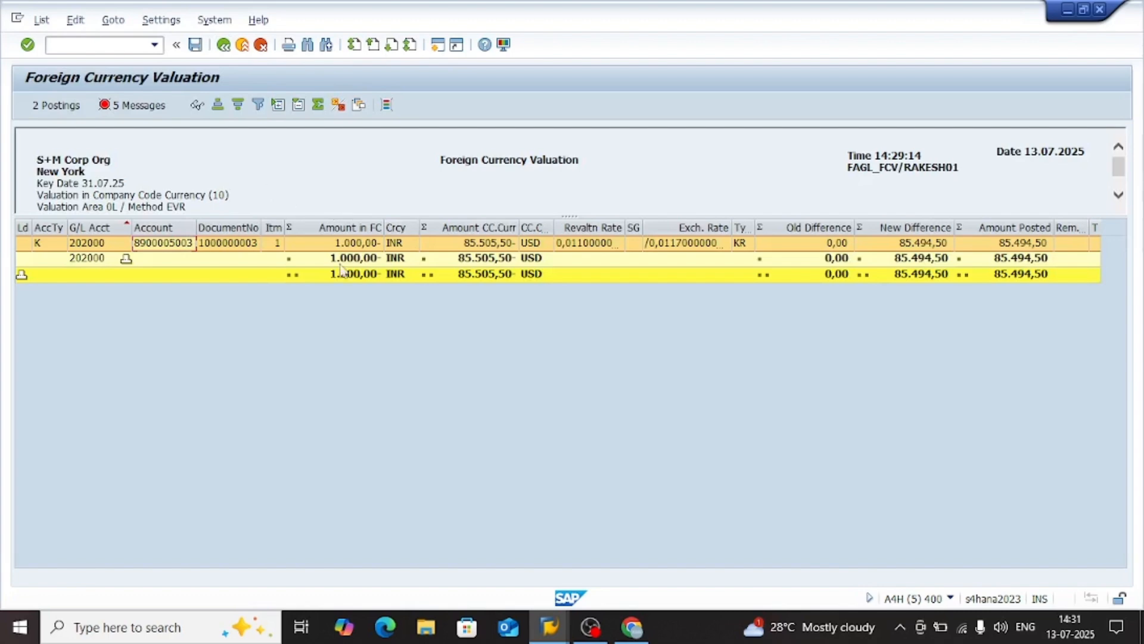
pyautogui.click(436, 382)
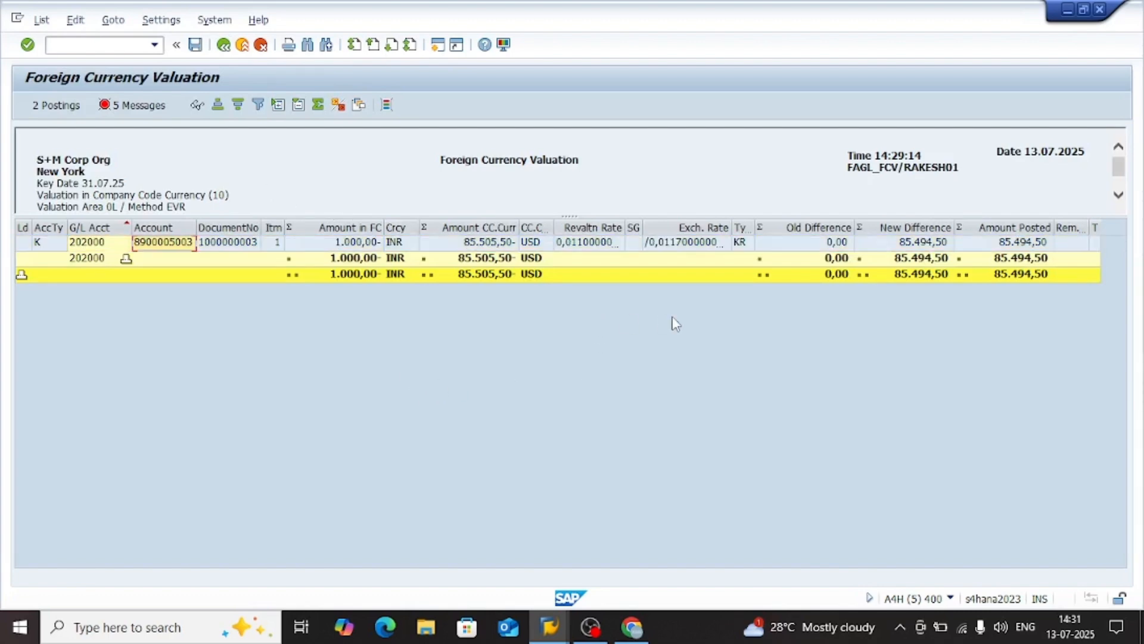
pyautogui.click(225, 45)
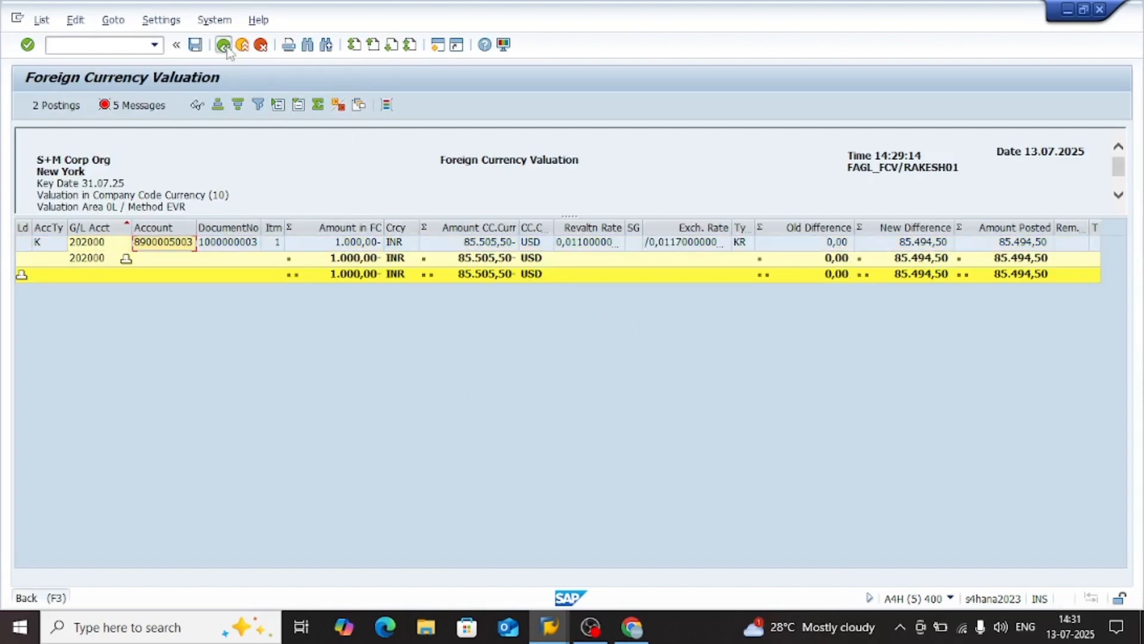
# Copy G/L account 400001 FX Gain / Loss to a new account 400002 in company code SM02
pyautogui.hotkey('alt', 'Tab')
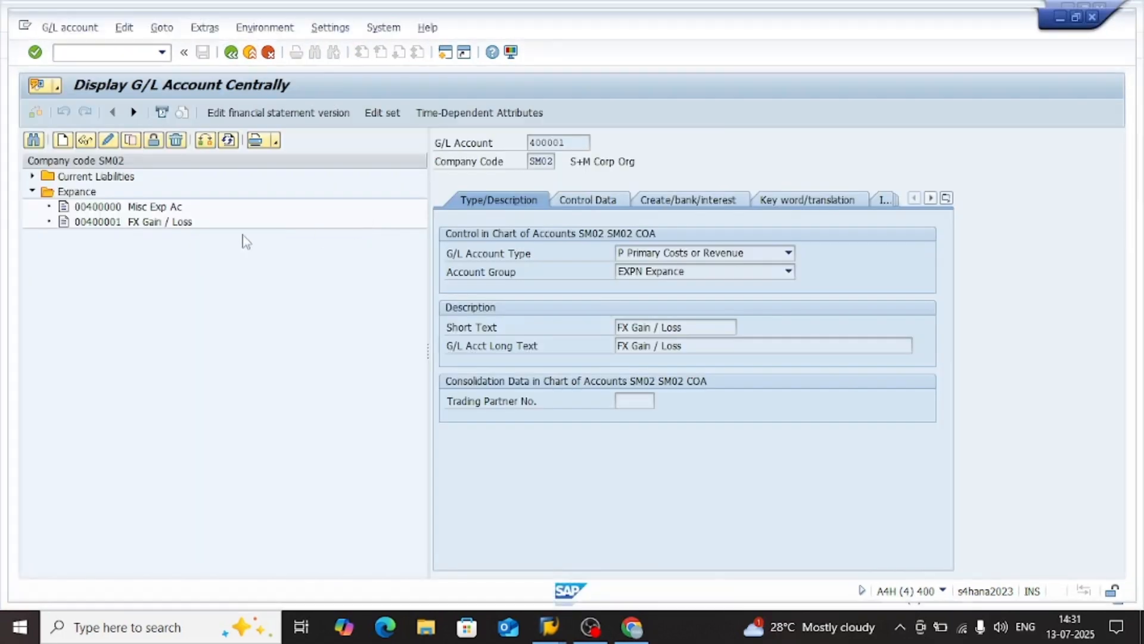
pyautogui.doubleClick(130, 223)
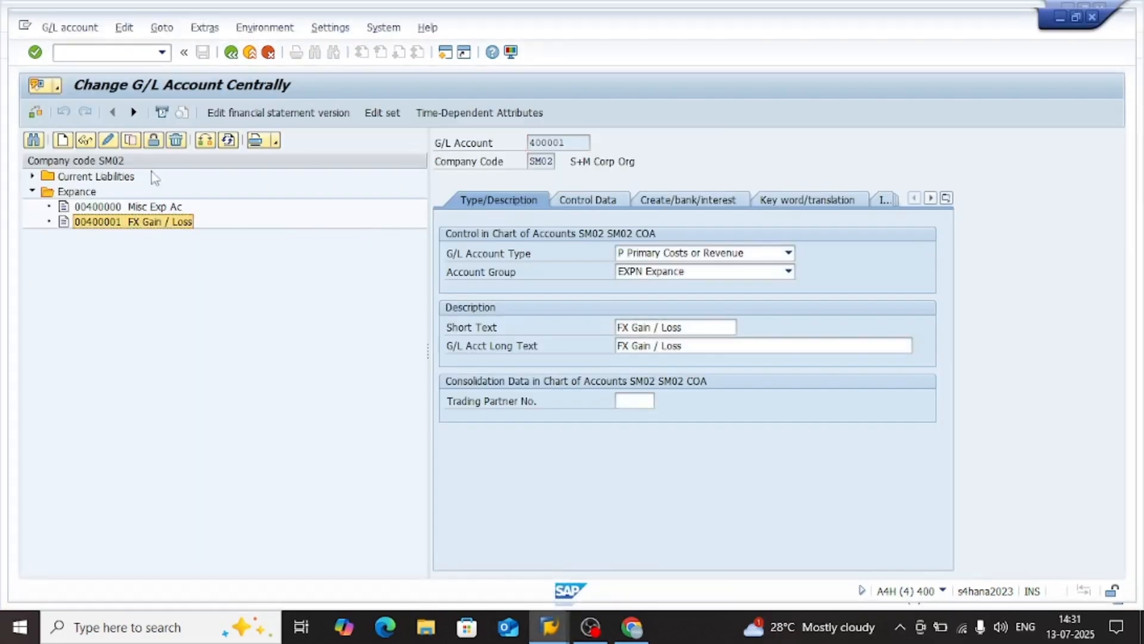
pyautogui.click(130, 140)
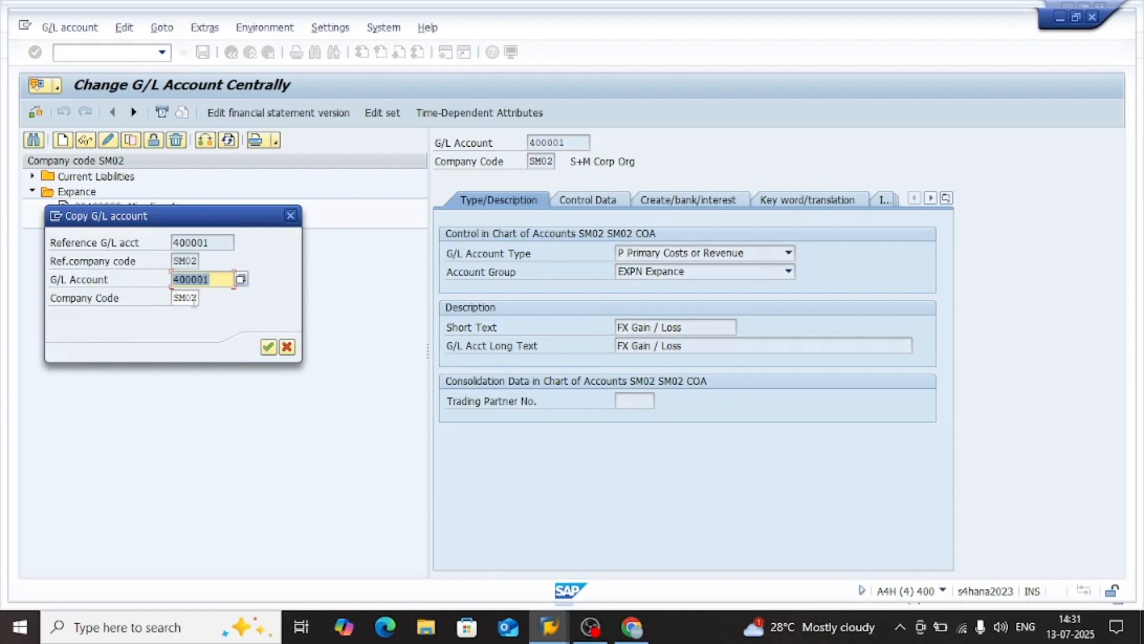
pyautogui.press('End')
pyautogui.write('2')
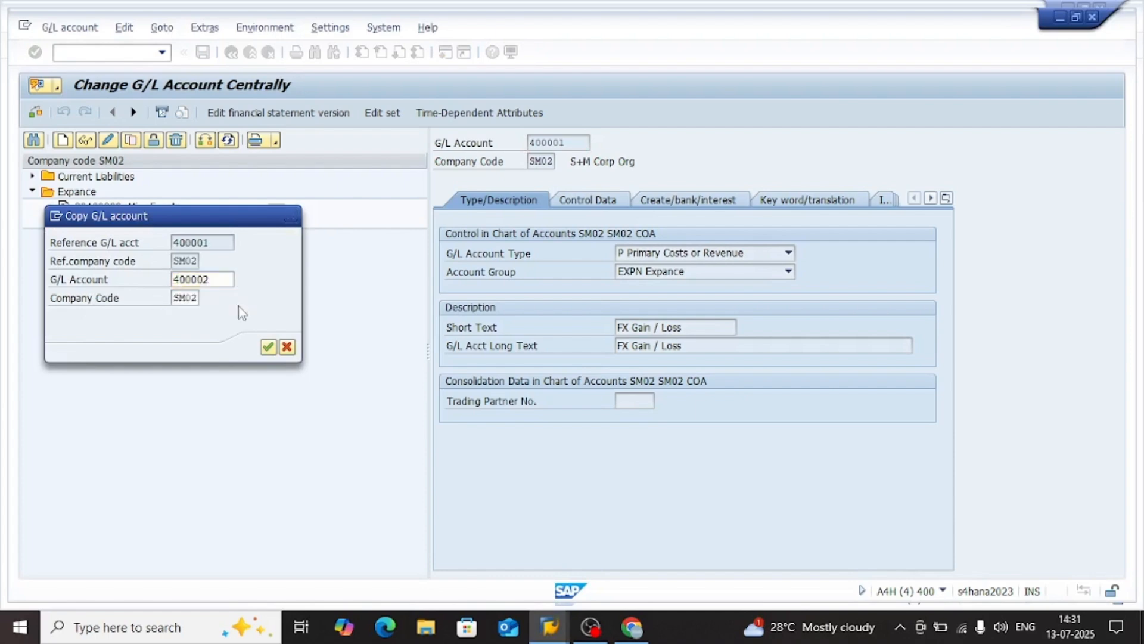
pyautogui.press('Return')
# Set account 400002's type to Nonoperating Expense or Income, check its control and document creation data, and save the account
pyautogui.click(672, 255)
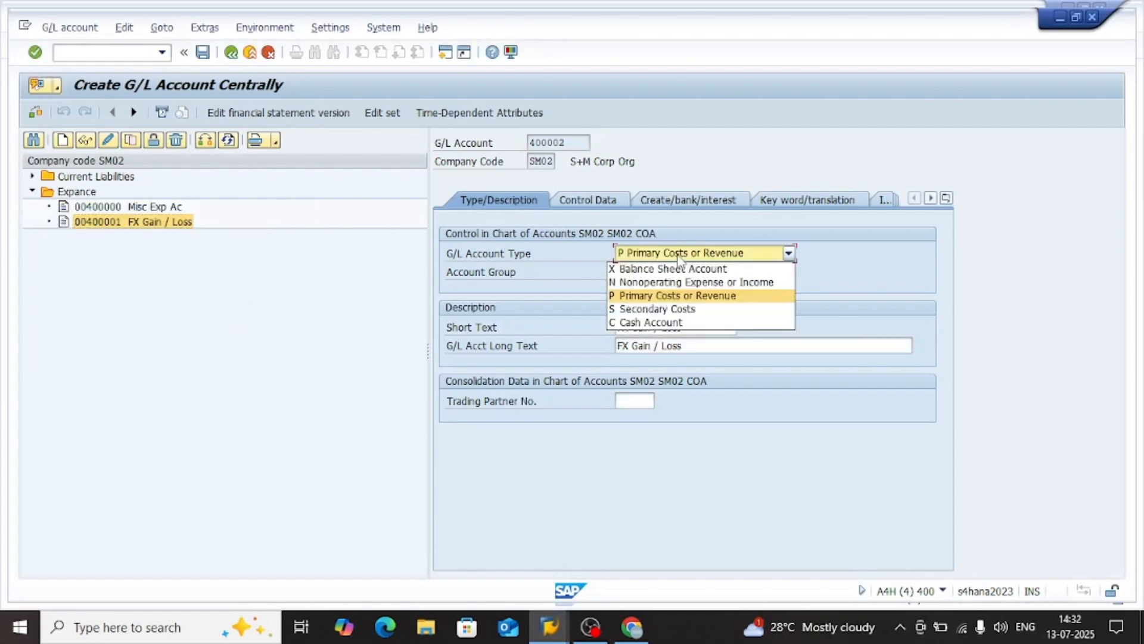
pyautogui.click(655, 283)
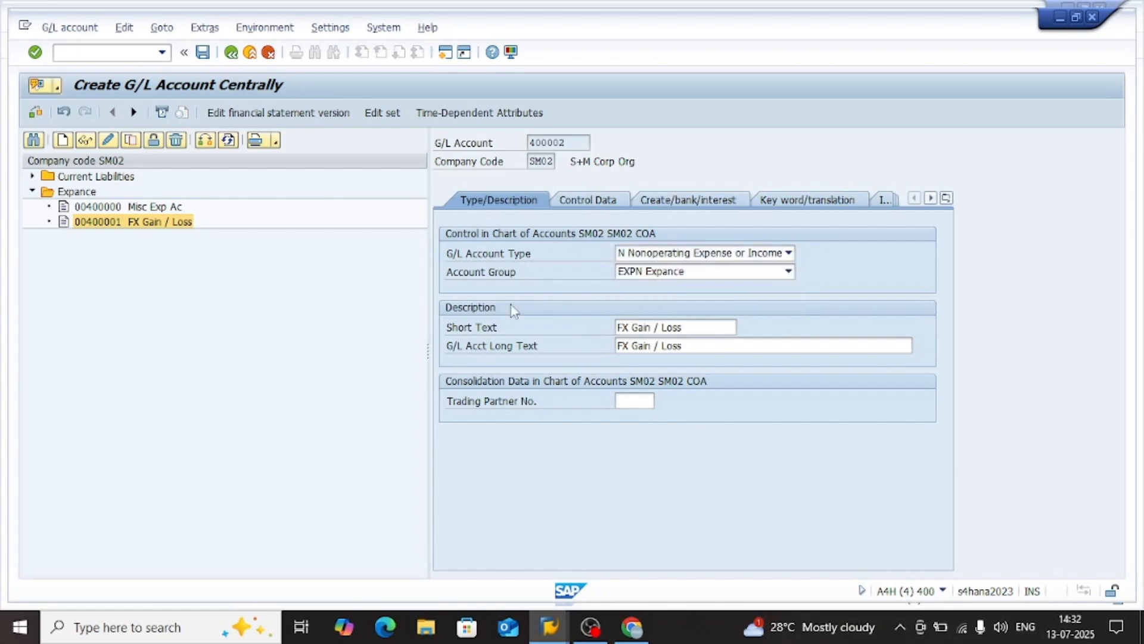
pyautogui.click(587, 199)
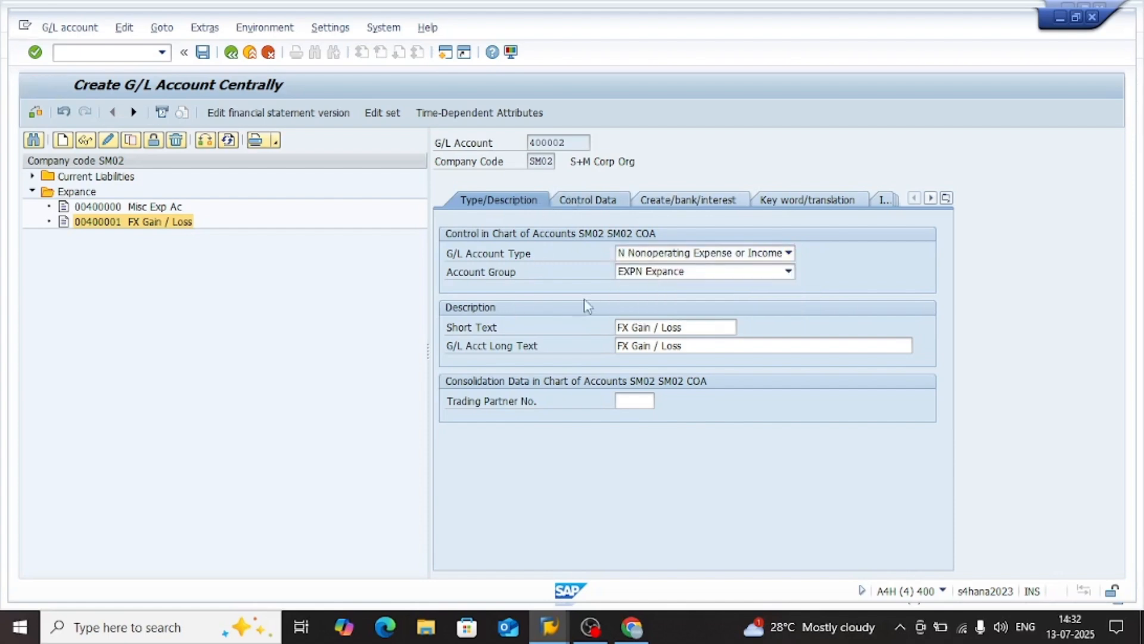
pyautogui.scroll(-1, 616, 435)
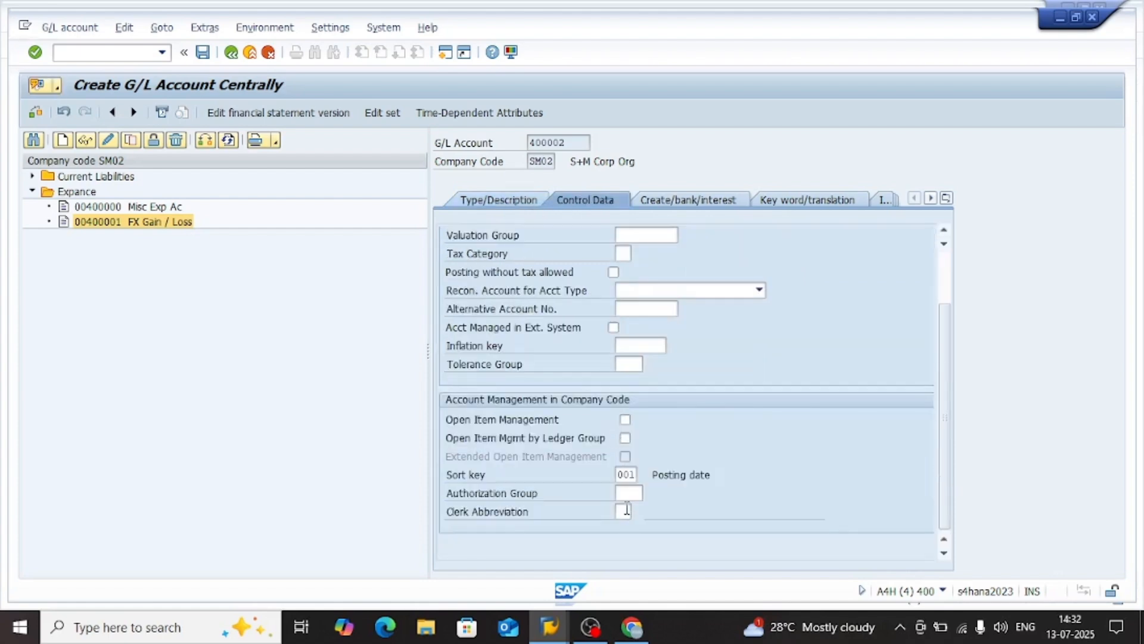
pyautogui.scroll(1, 627, 510)
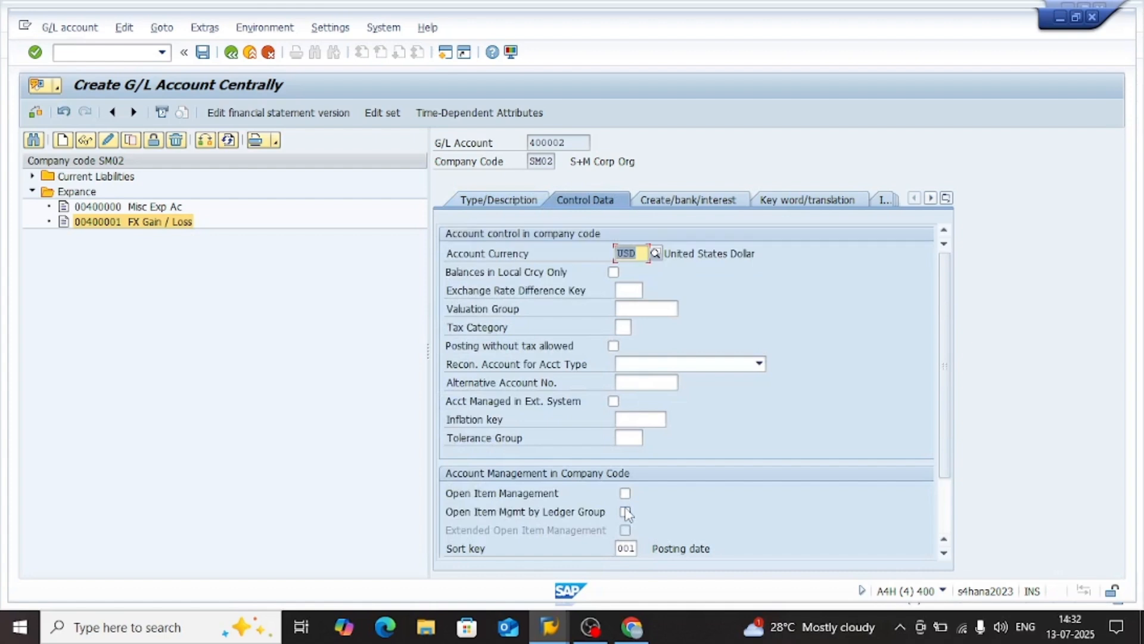
pyautogui.click(706, 202)
pyautogui.click(482, 201)
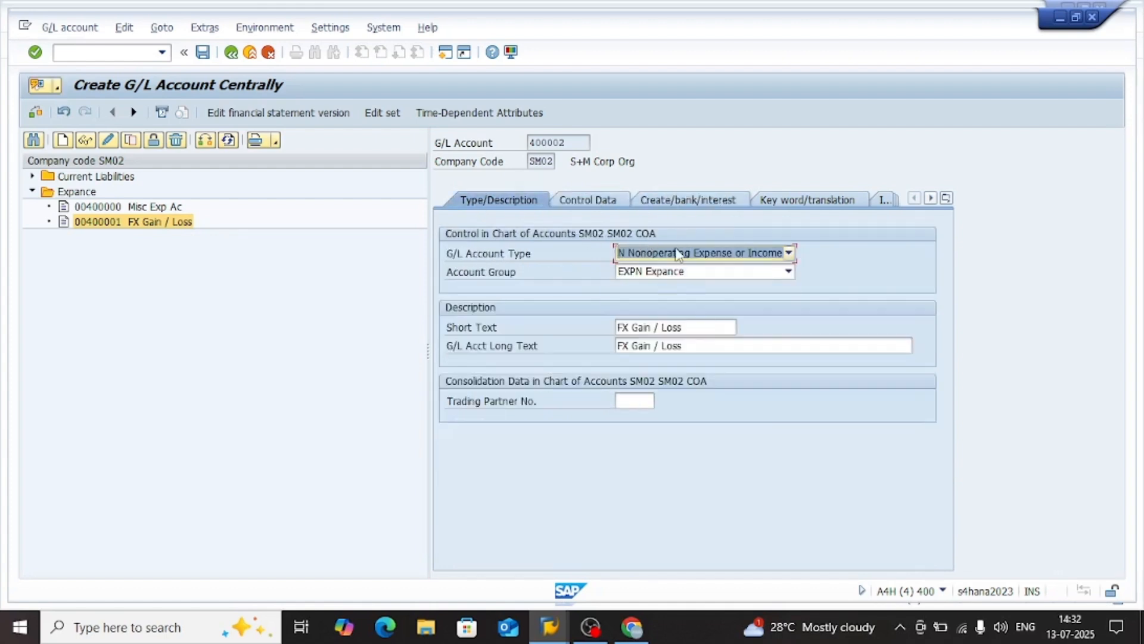
pyautogui.click(678, 253)
pyautogui.click(636, 225)
pyautogui.hotkey('ctrl', 's')
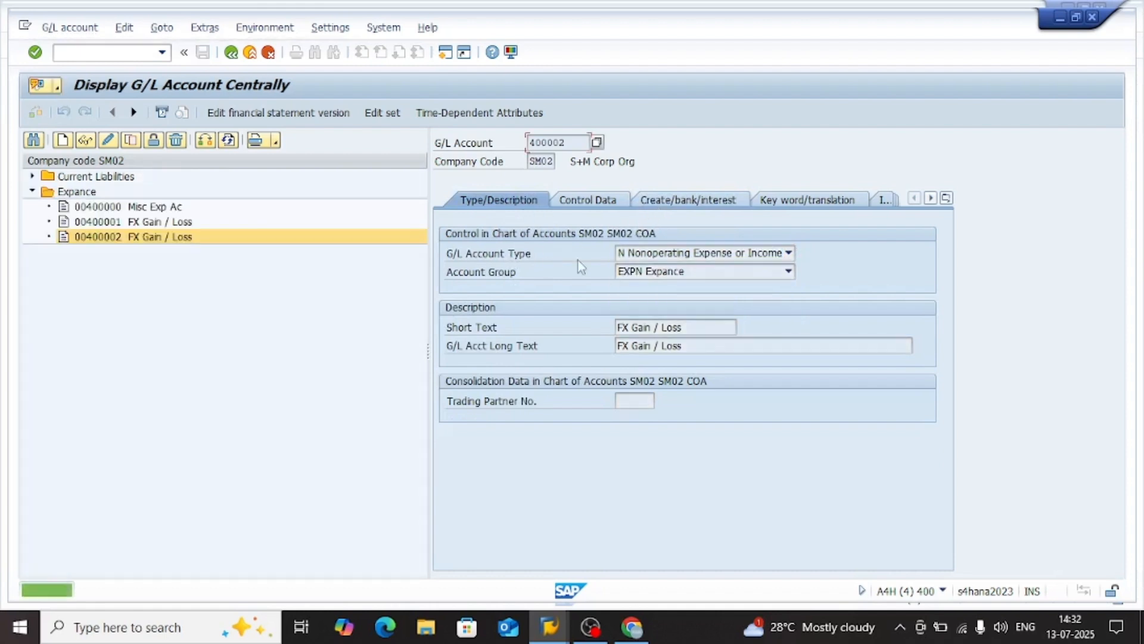
# Copy the new G/L account number 400002 and switch to the Display IMG session
pyautogui.moveTo(579, 143); pyautogui.dragTo(517, 149)
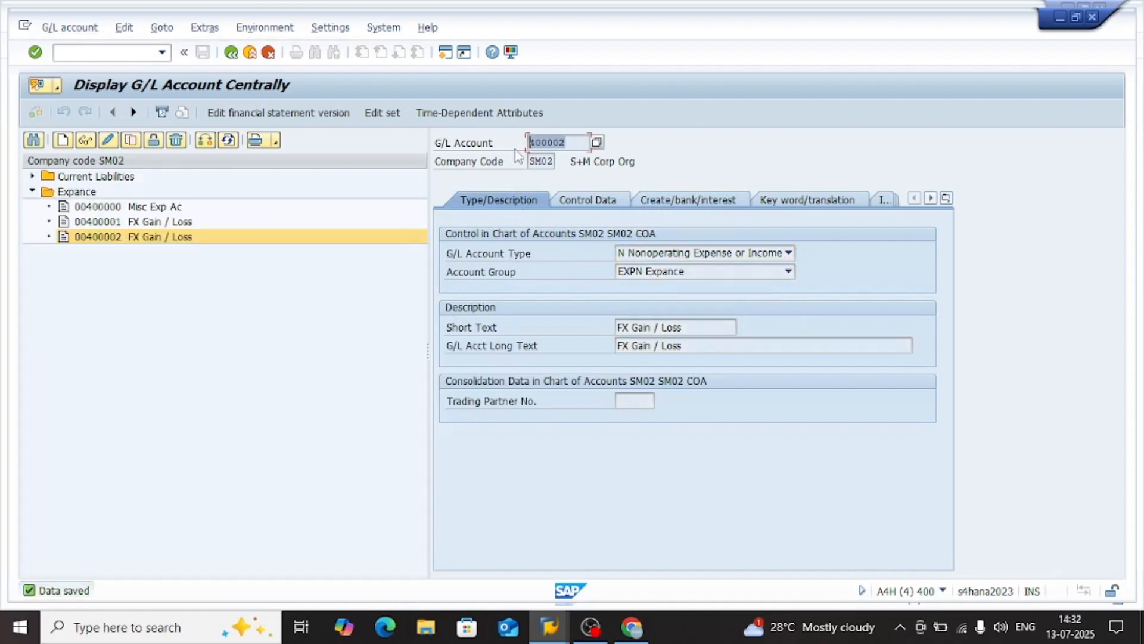
pyautogui.hotkey('ctrl', 'c')
pyautogui.hotkey('alt', 'Tab')
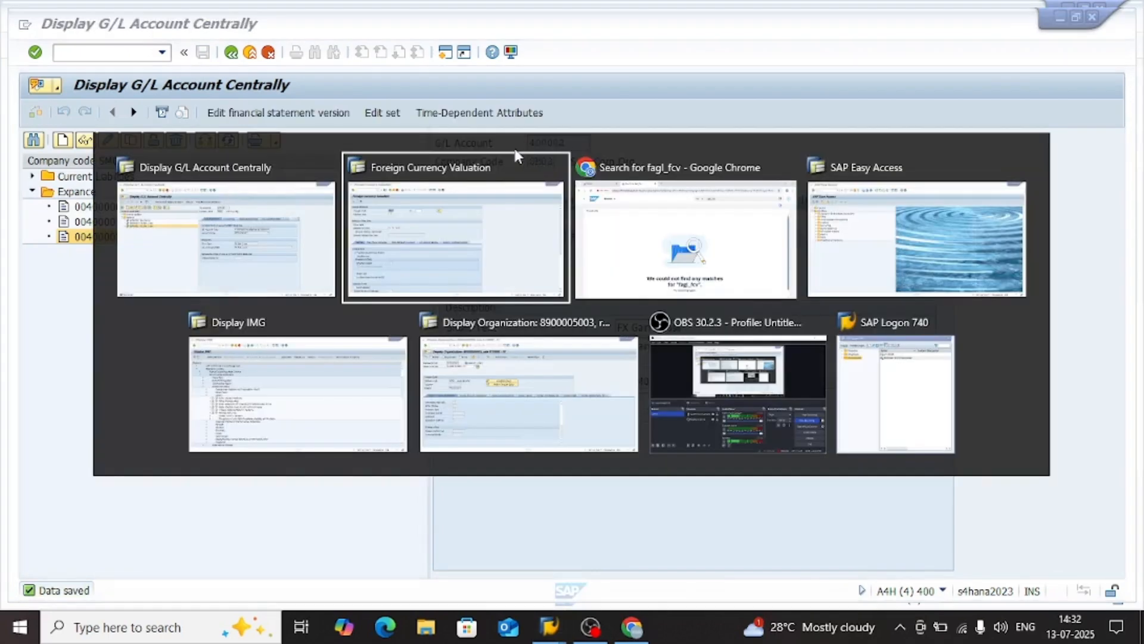
pyautogui.press('Tab')
pyautogui.press('Tab')
pyautogui.press('Tab')
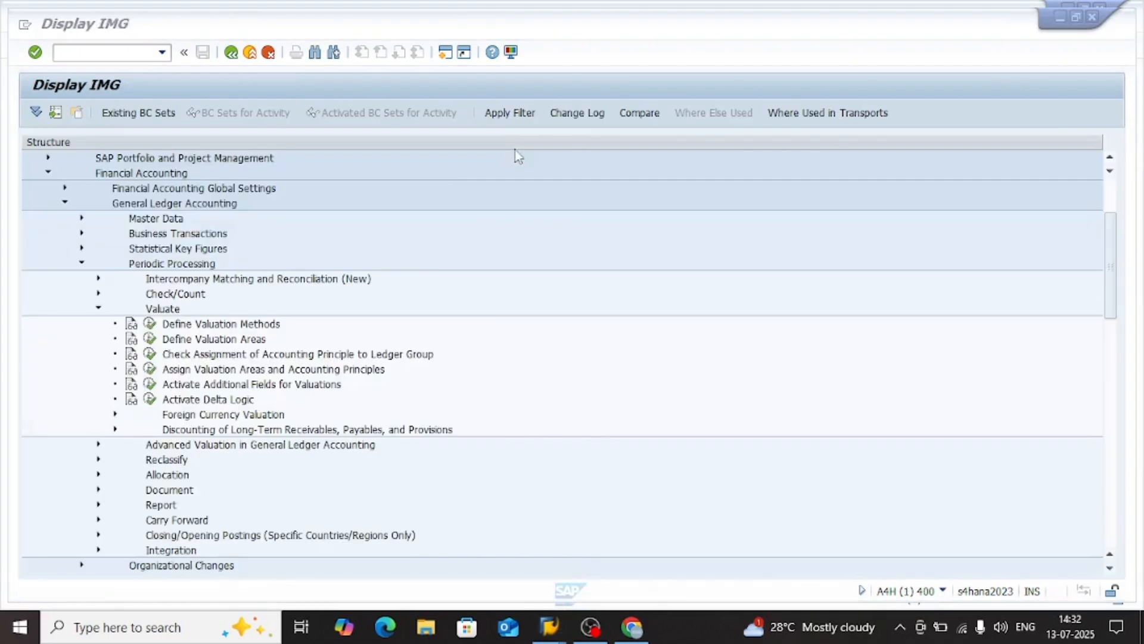
# Open the Prepare Automatic Postings for Foreign Currency Valuation activity under Valuate in the IMG structure
pyautogui.click(183, 339)
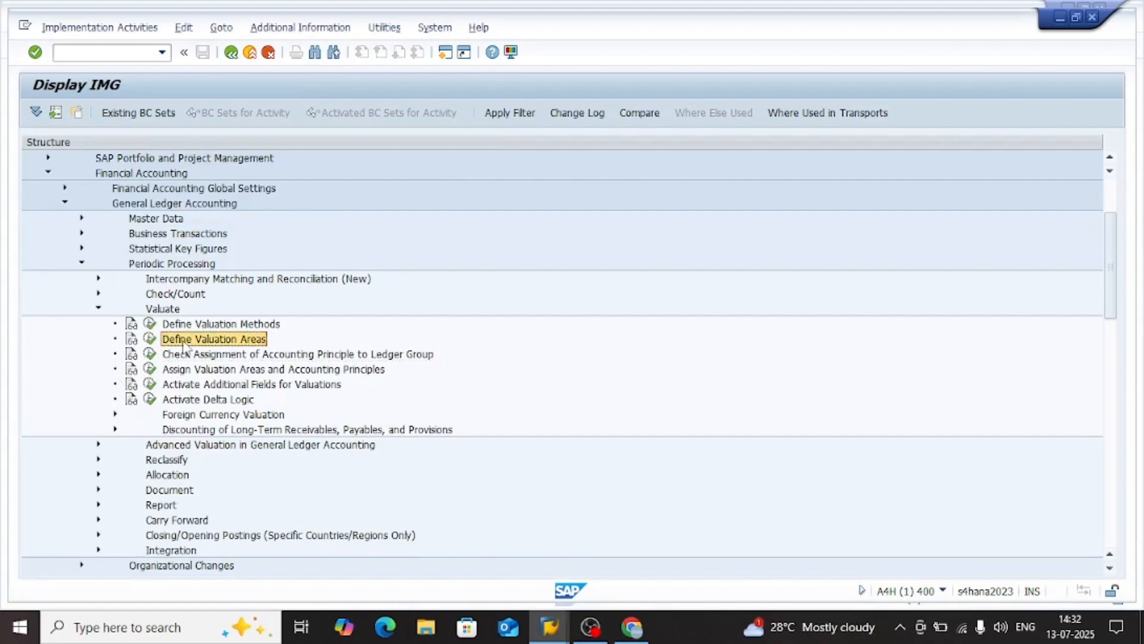
pyautogui.press('Down')
pyautogui.press('Down')
pyautogui.press('Down')
pyautogui.press('Down')
pyautogui.press('Down')
pyautogui.press('Down')
pyautogui.press('Up')
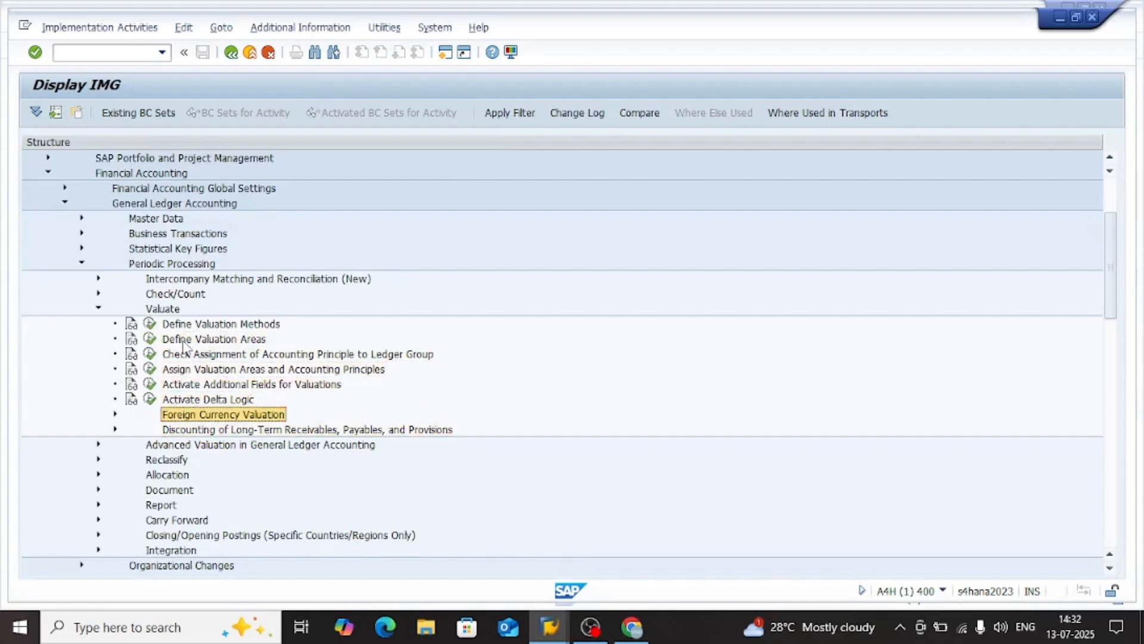
pyautogui.press('Right')
pyautogui.press('Down')
pyautogui.press('Left')
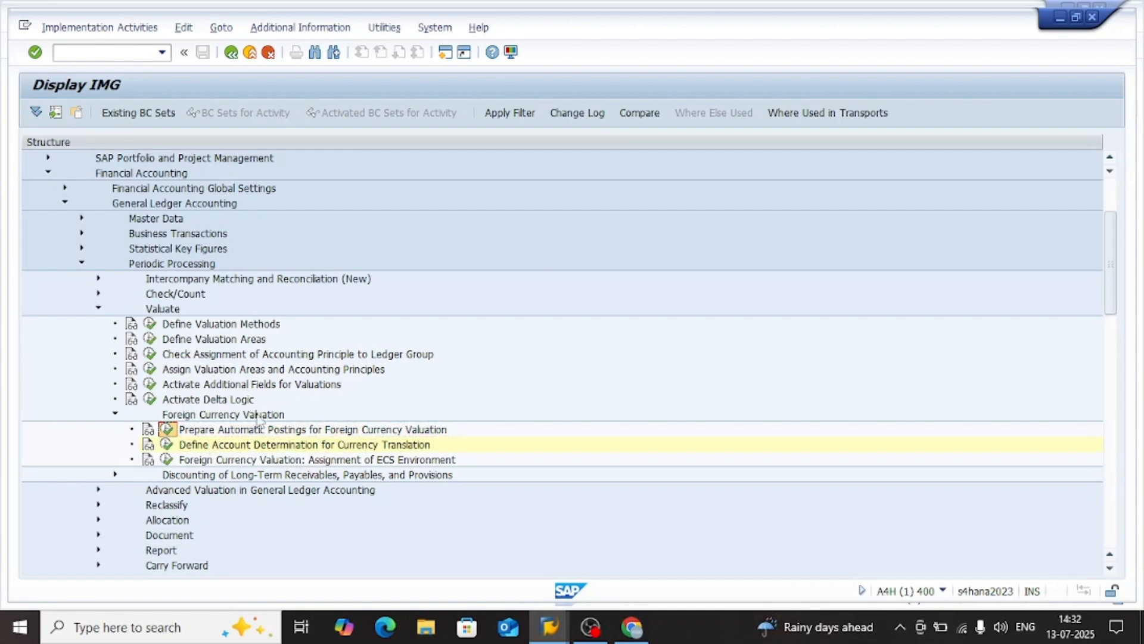
pyautogui.press('Return')
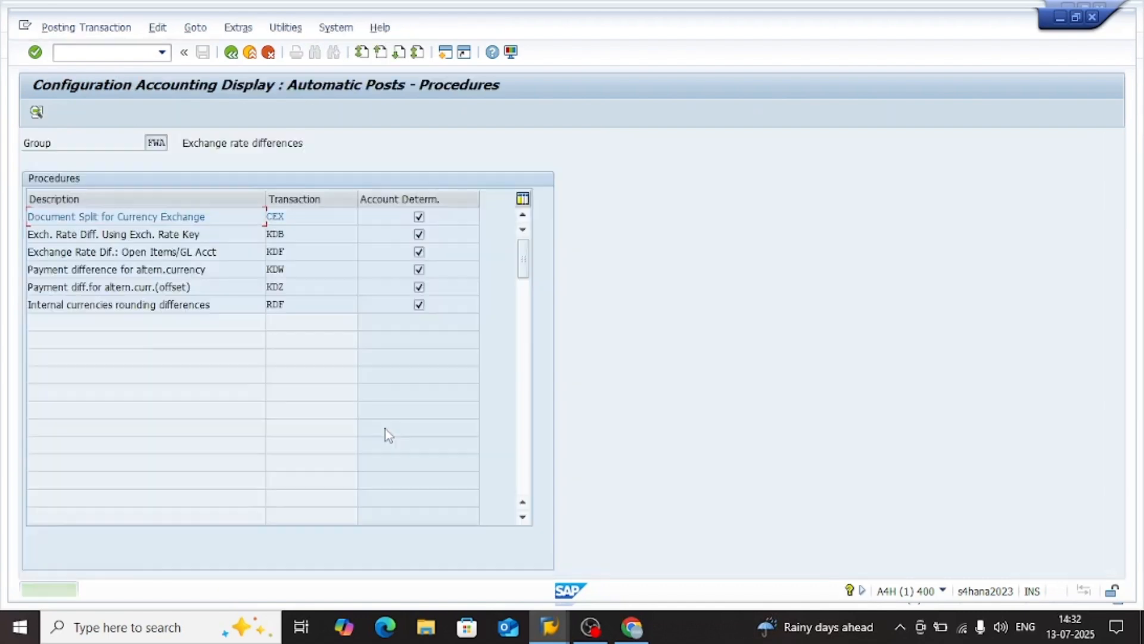
# Open the account determination of procedure KDF, Exchange Rate Dif.: Open Items/GL Acct, and switch it to change mode
pyautogui.doubleClick(301, 253)
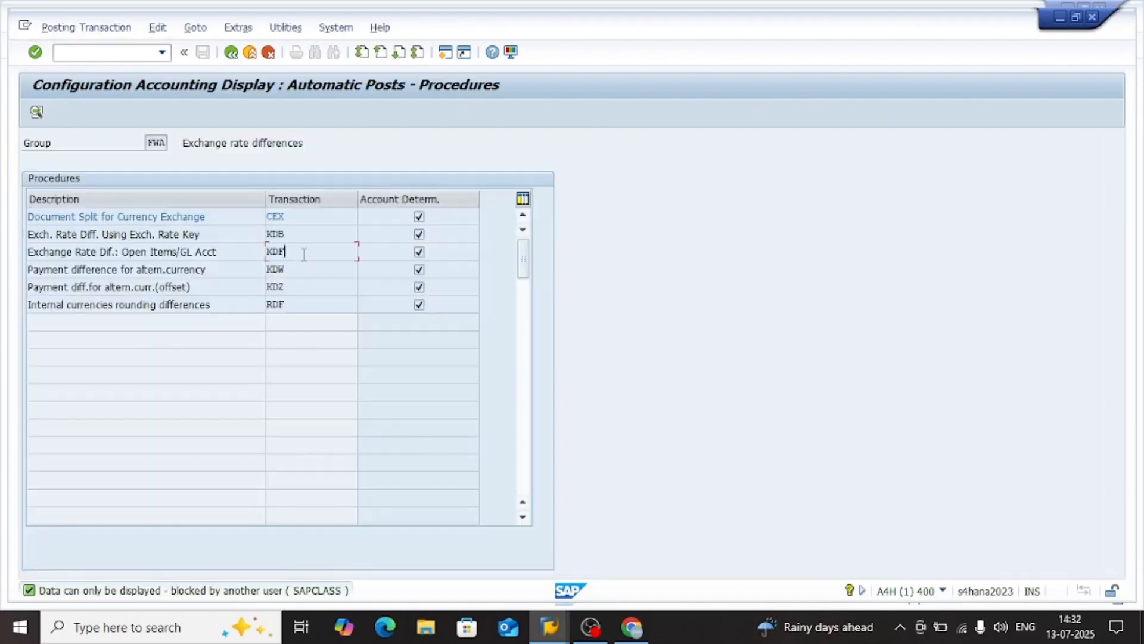
pyautogui.press('Return')
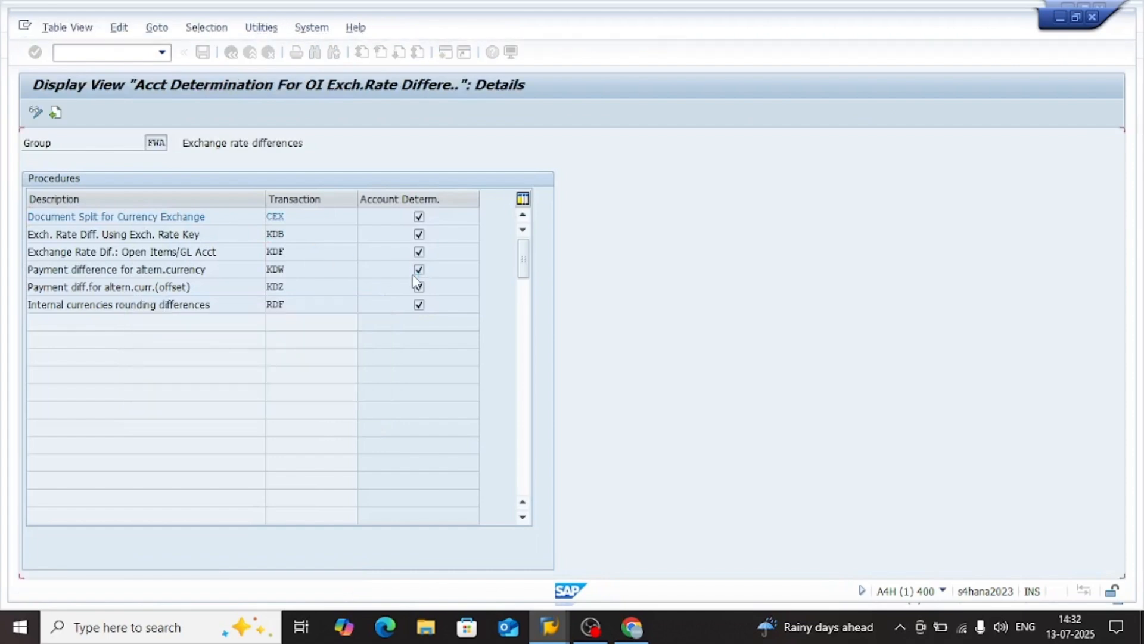
pyautogui.click(55, 113)
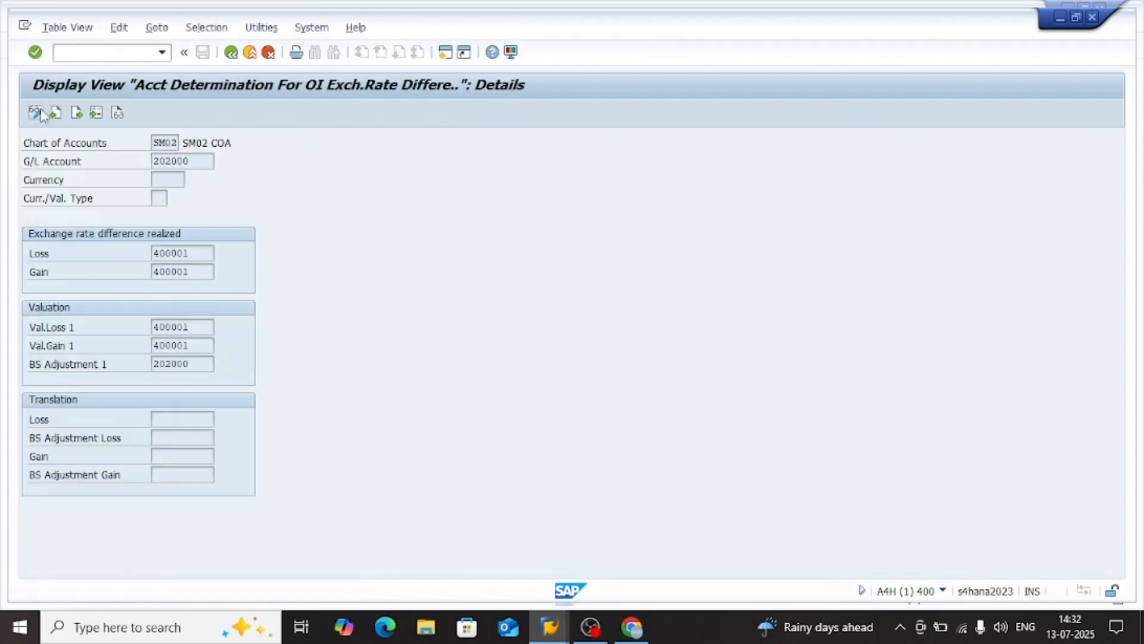
# Set the realized exchange rate difference Loss account and the Val.Loss 1 account to 400002
pyautogui.write('400002')
pyautogui.press('Up')
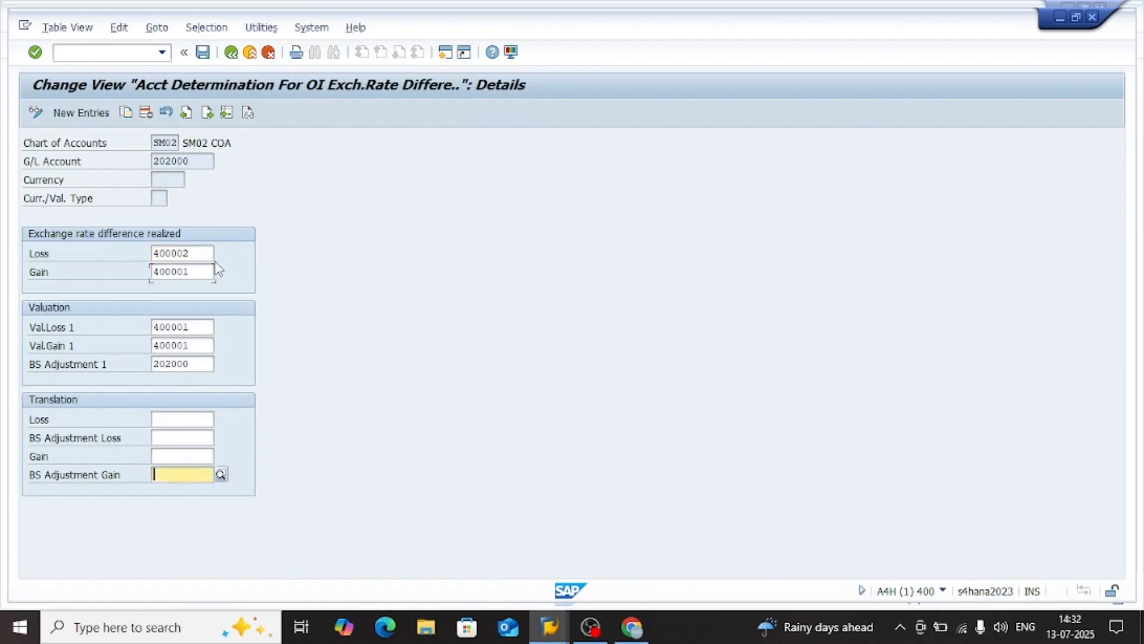
pyautogui.press('Up')
pyautogui.press('Up')
pyautogui.press('Up')
pyautogui.press('Up')
# Set the realized exchange rate difference Gain account and the Val.Gain 1 account to 400002
pyautogui.press('Up')
pyautogui.press('Up')
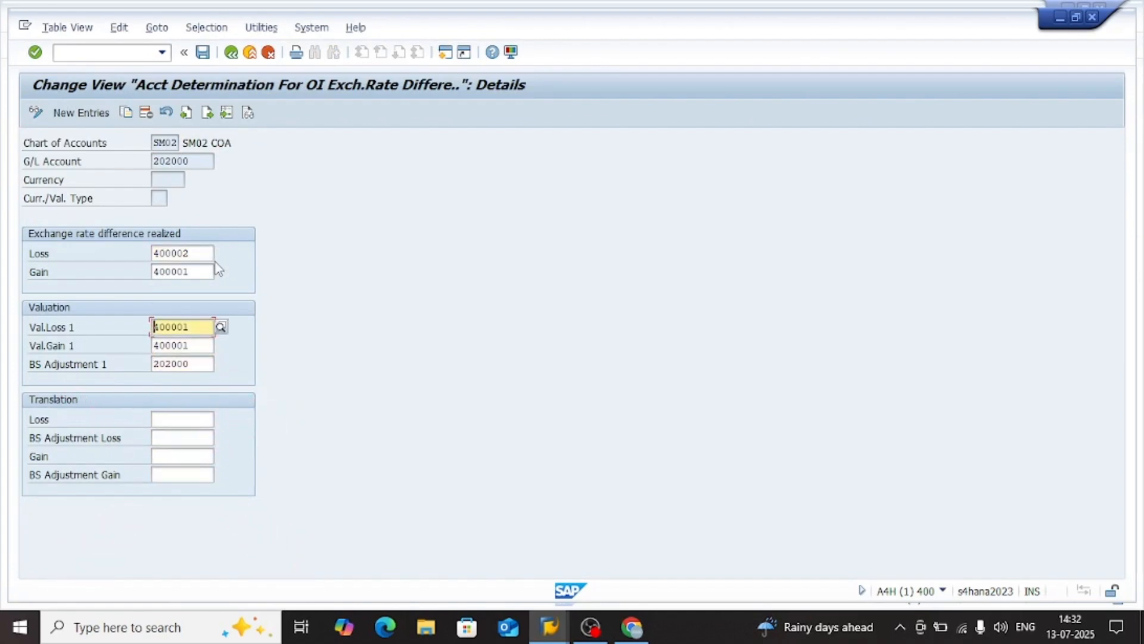
pyautogui.write('400002')
pyautogui.press('Up')
pyautogui.write('400002')
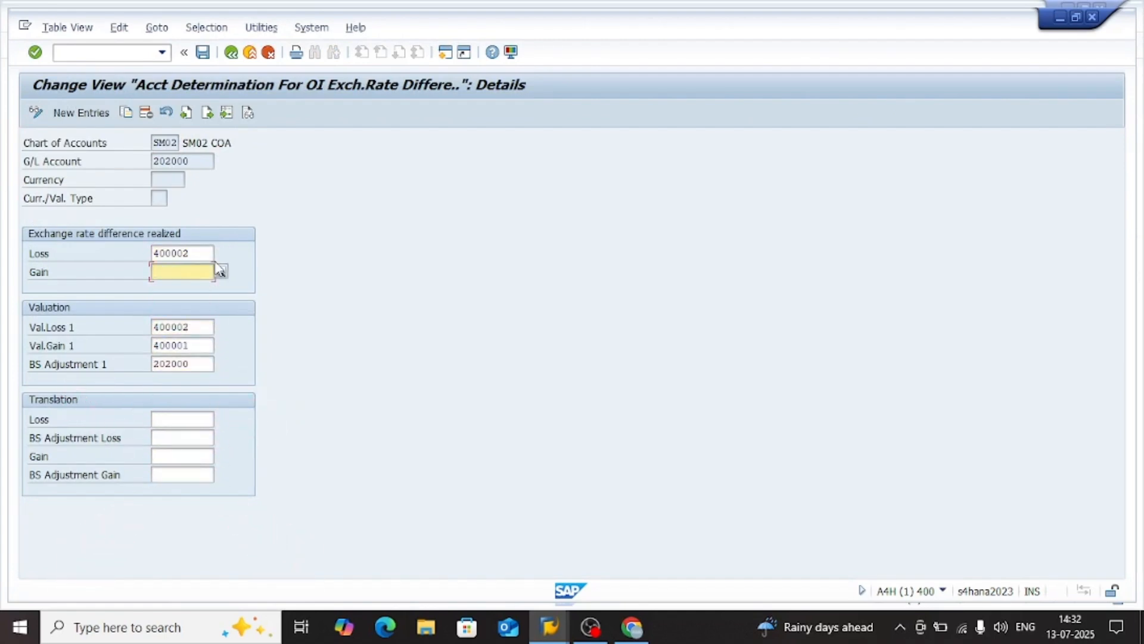
pyautogui.press('Down')
pyautogui.press('Down')
pyautogui.write('400002')
pyautogui.press('Up')
pyautogui.press('Up')
pyautogui.press('Up')
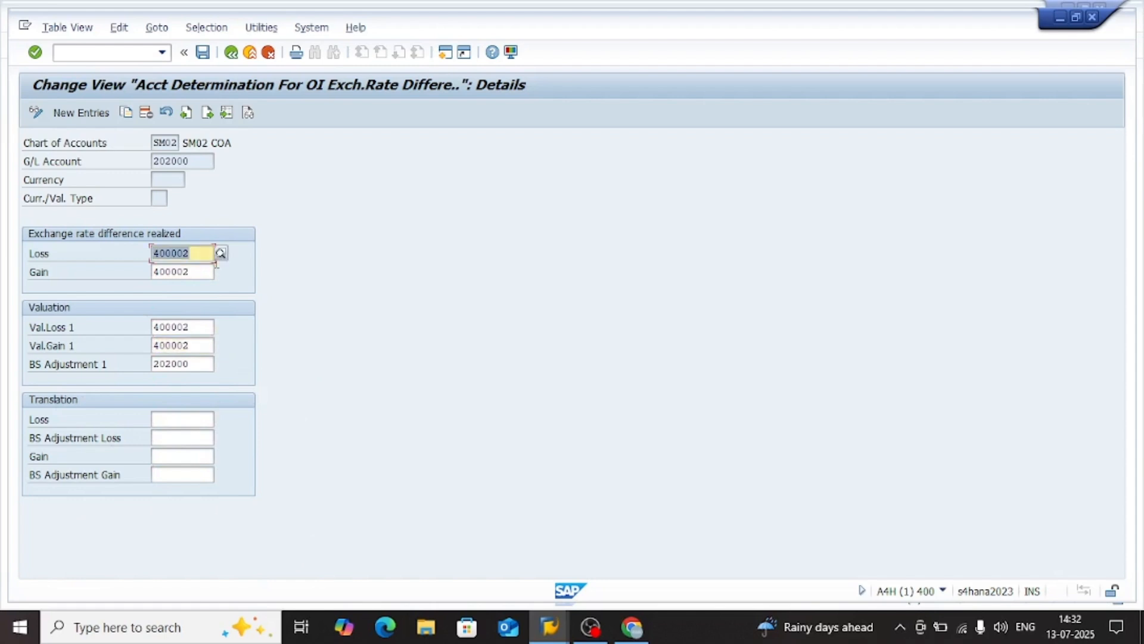
# Save the account determination under own customizing request A4HK901692 (SM01 TR) and return to the IMG structure
pyautogui.hotkey('ctrl', 's')
pyautogui.press('Delete')
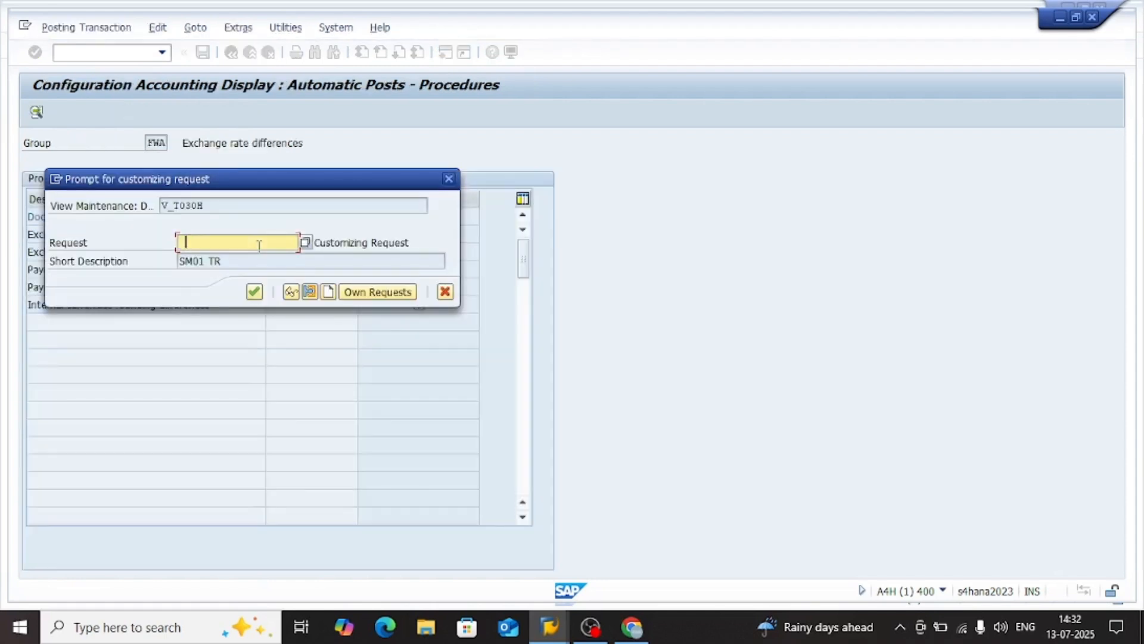
pyautogui.click(305, 242)
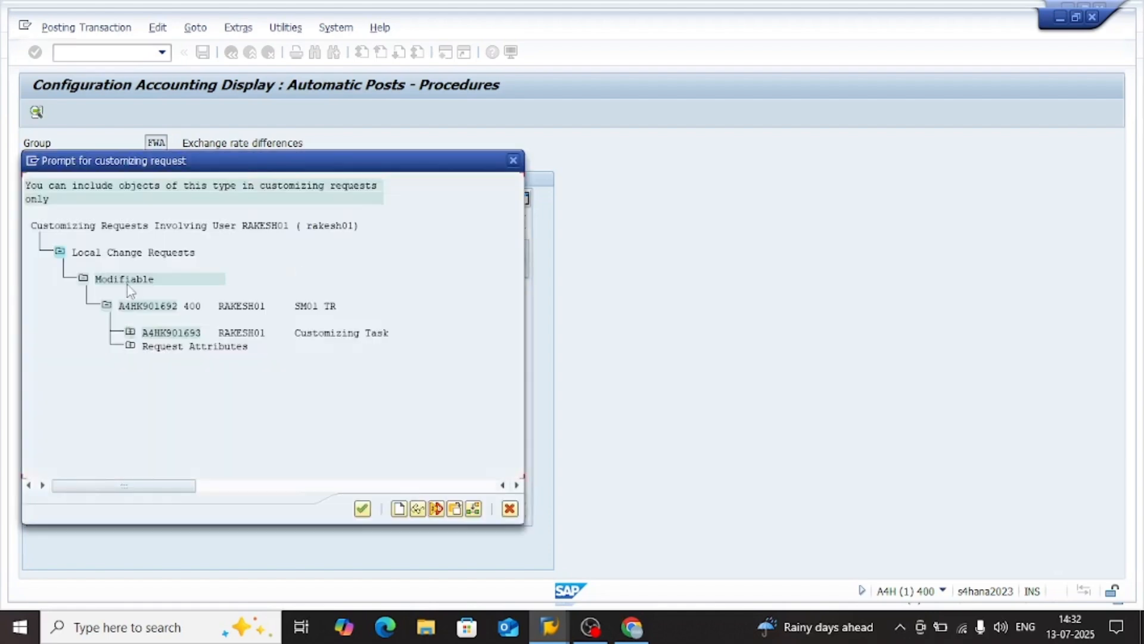
pyautogui.doubleClick(173, 336)
pyautogui.press('Return')
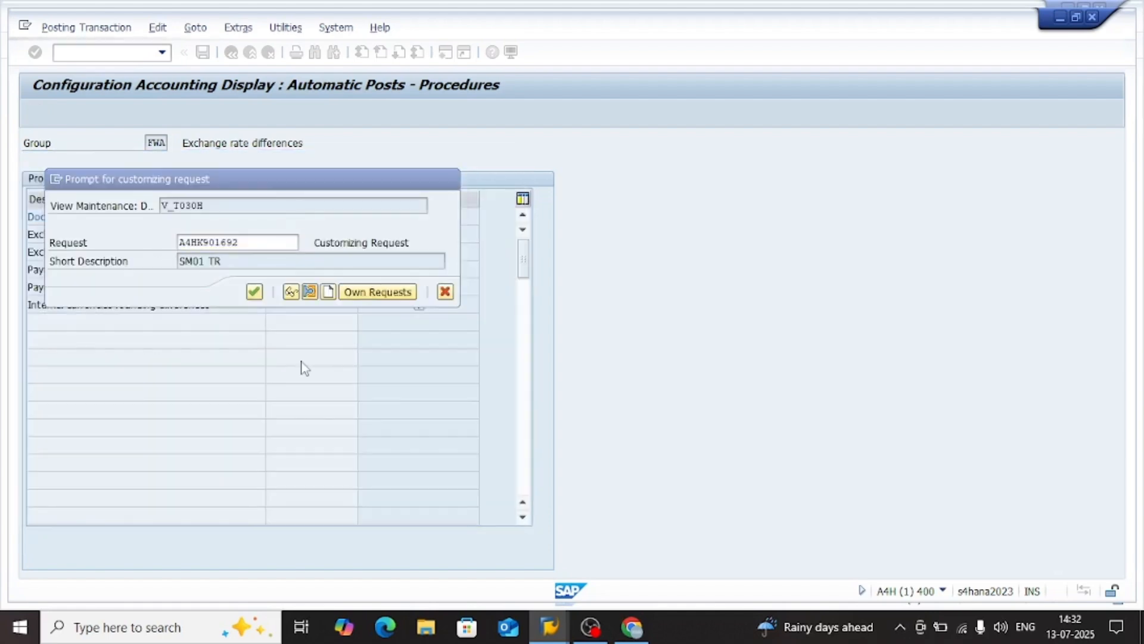
pyautogui.click(230, 52)
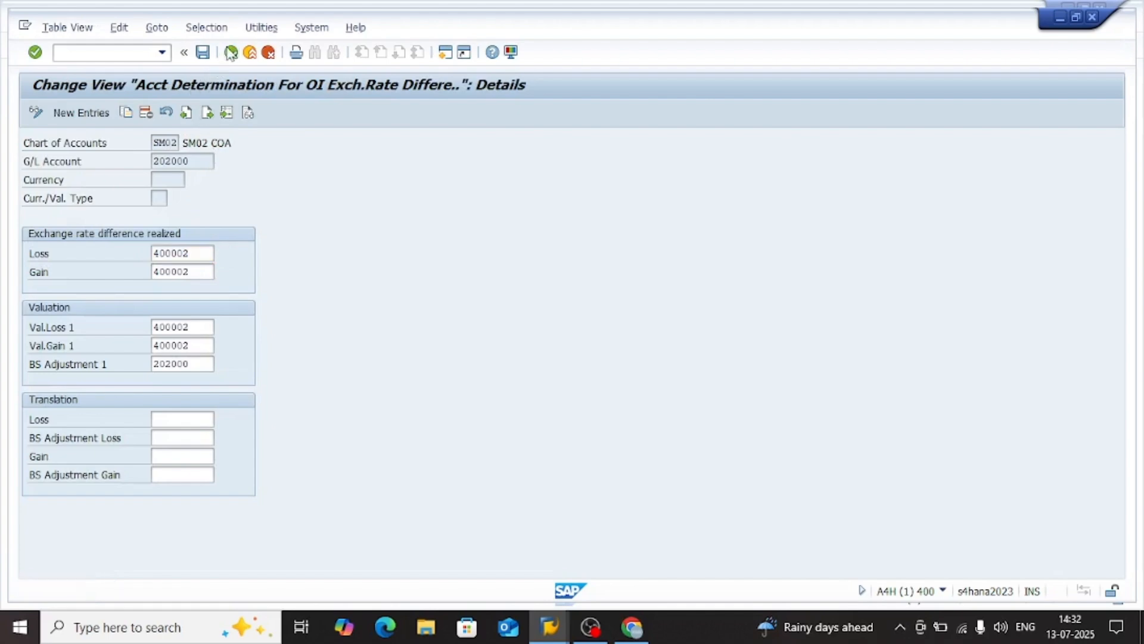
pyautogui.click(231, 52)
pyautogui.click(231, 52)
pyautogui.click(231, 53)
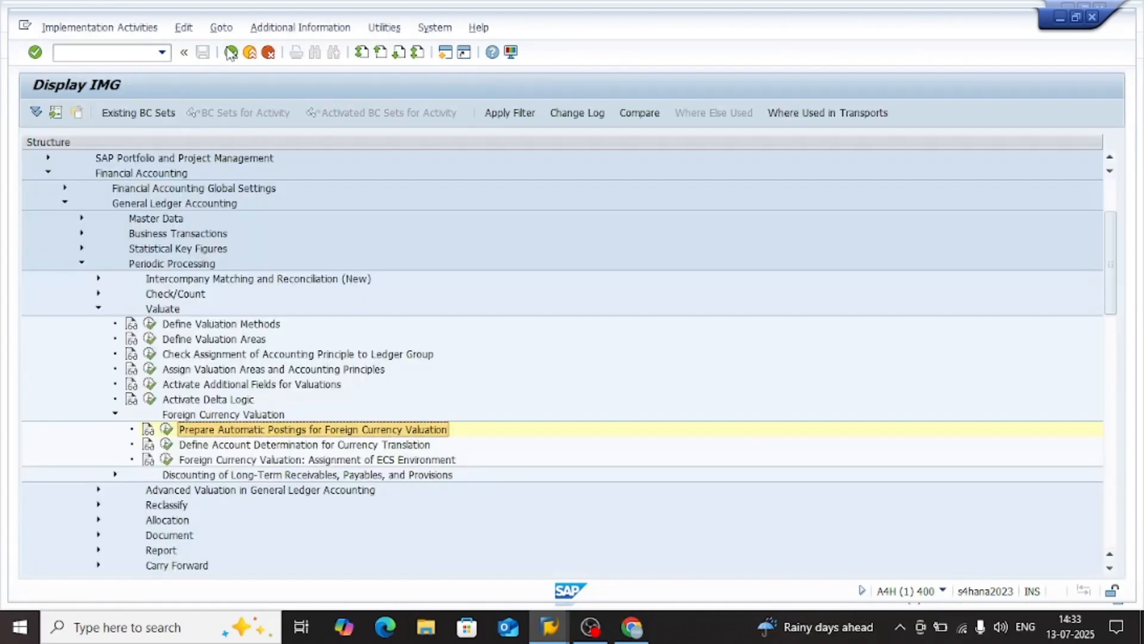
# Switch to the Foreign Currency Valuation session and execute a test run for company code SM02 with key date 31.07.2025
pyautogui.hotkey('alt', 'Tab')
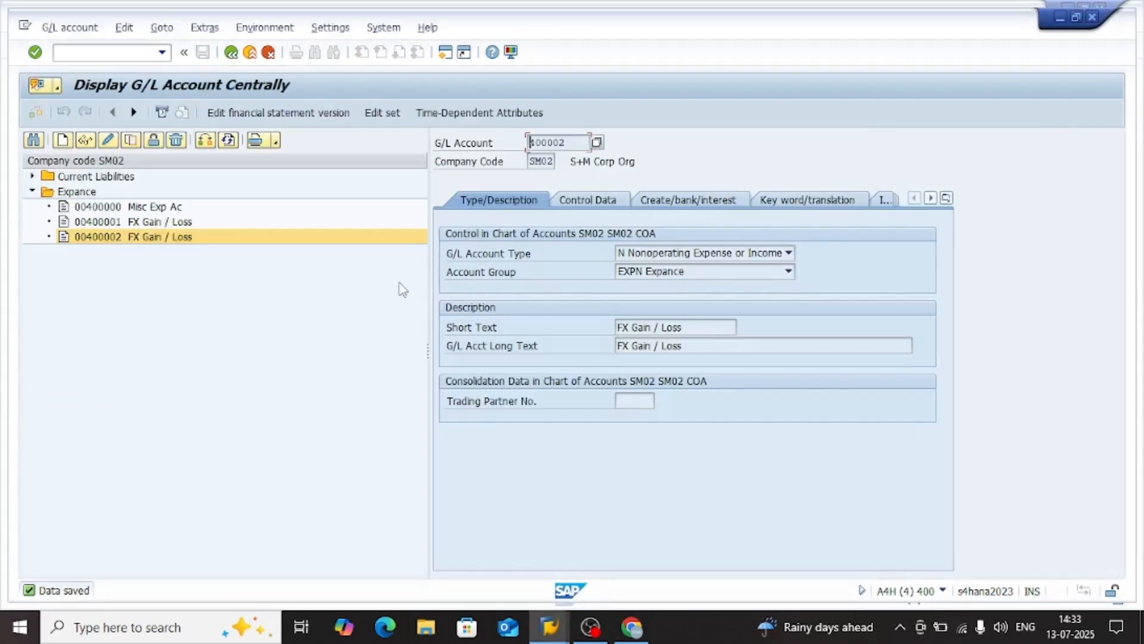
pyautogui.hotkey('alt', 'Tab')
pyautogui.hotkey('alt', 'Tab')
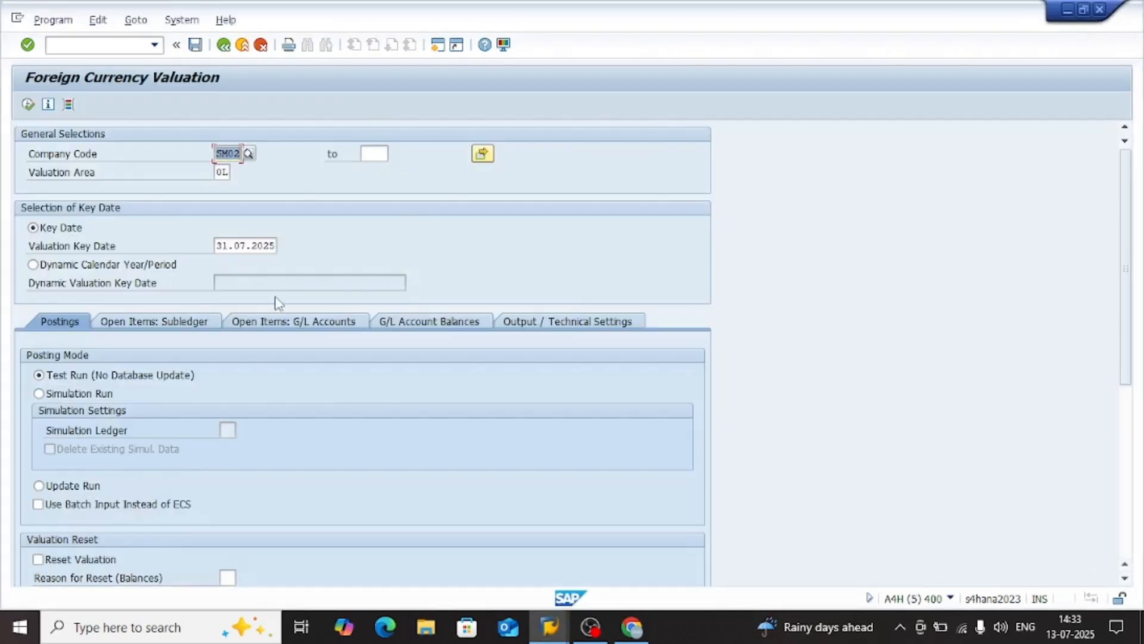
pyautogui.click(156, 323)
pyautogui.click(60, 321)
pyautogui.scroll(-5, 227, 458)
pyautogui.scroll(5, 226, 458)
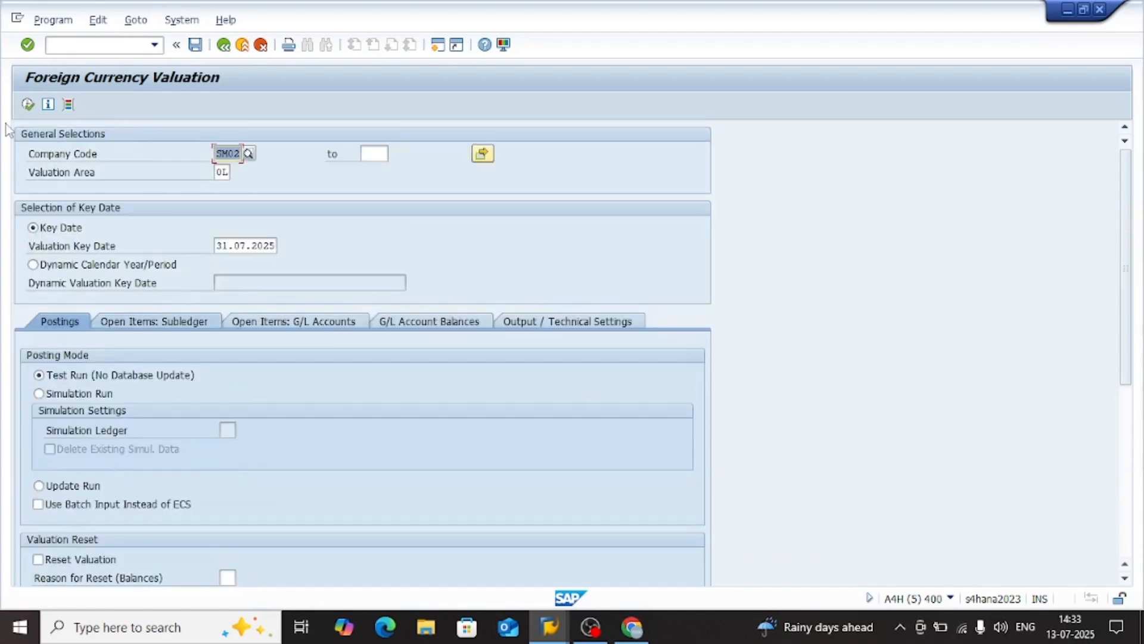
pyautogui.click(28, 105)
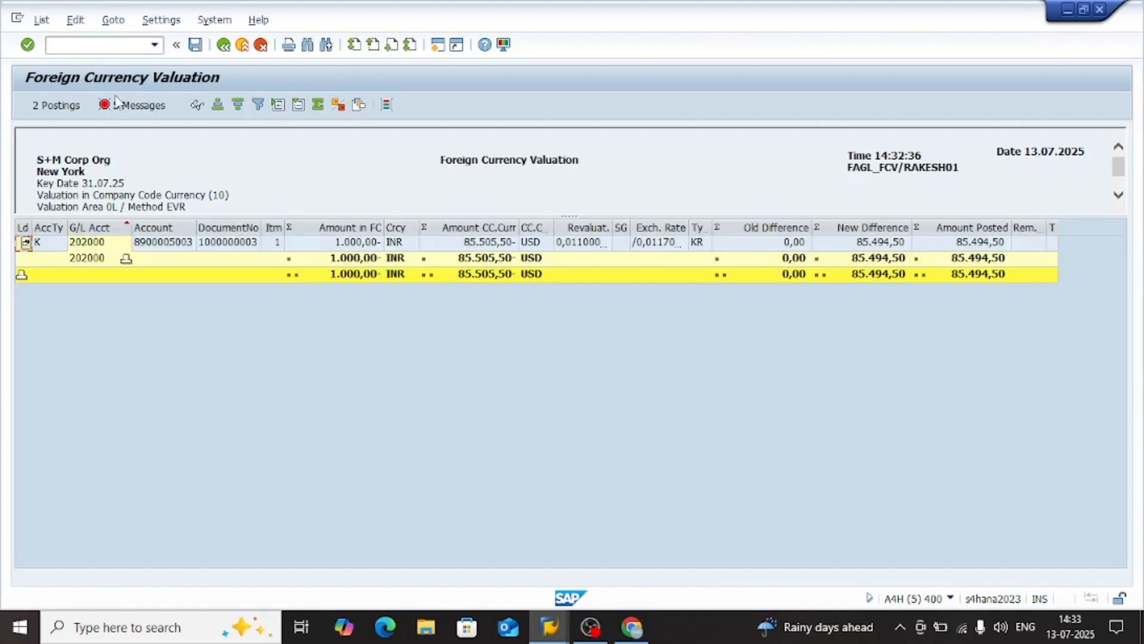
# Examine the valuation run's error messages and copy the title and message number from the BSTAT = 'U' error's long text
pyautogui.click(135, 106)
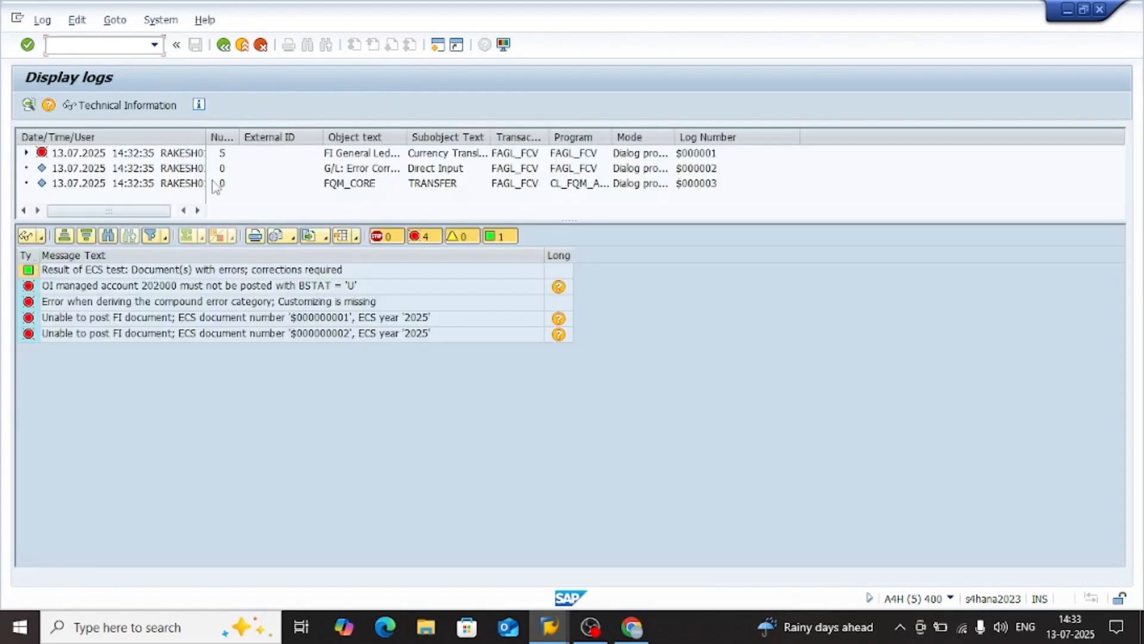
pyautogui.click(134, 291)
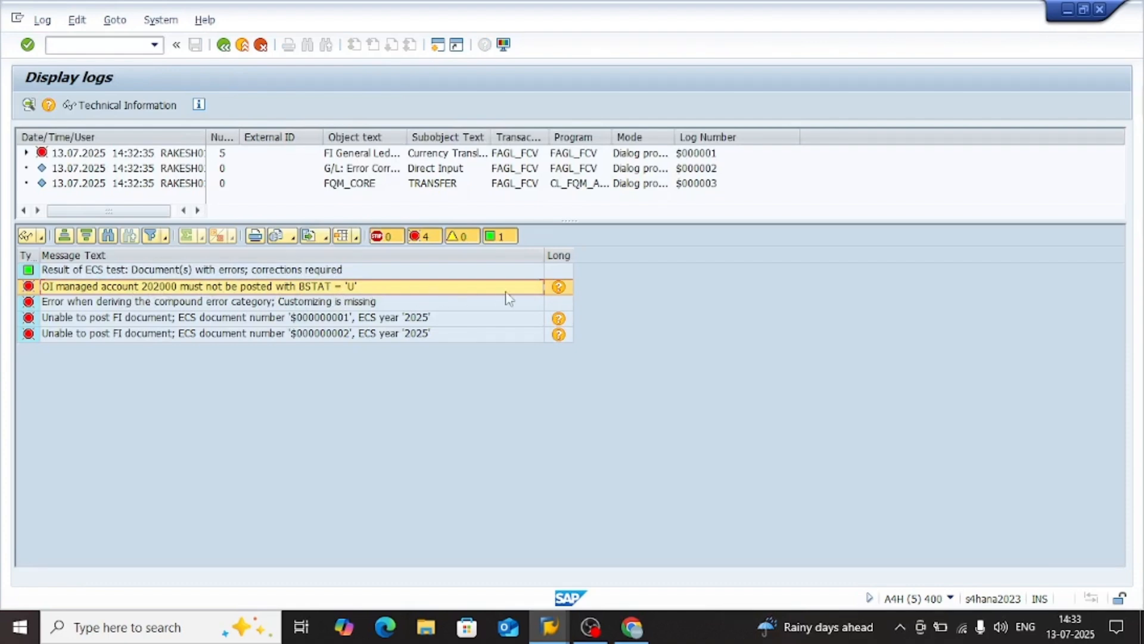
pyautogui.click(559, 288)
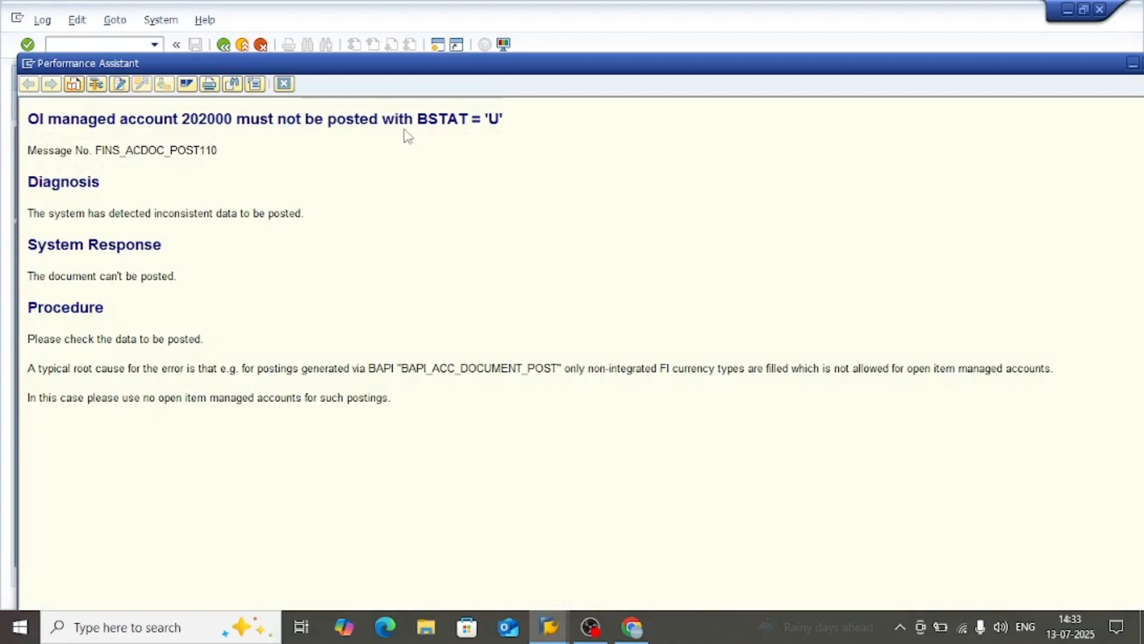
pyautogui.moveTo(504, 119); pyautogui.dragTo(417, 119)
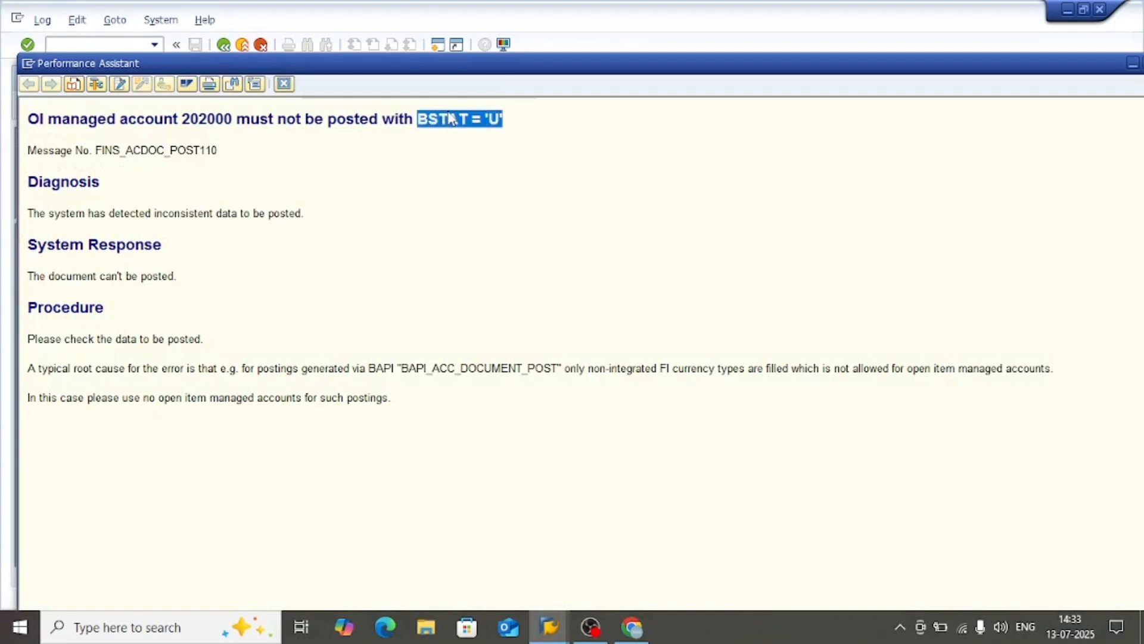
pyautogui.click(353, 159)
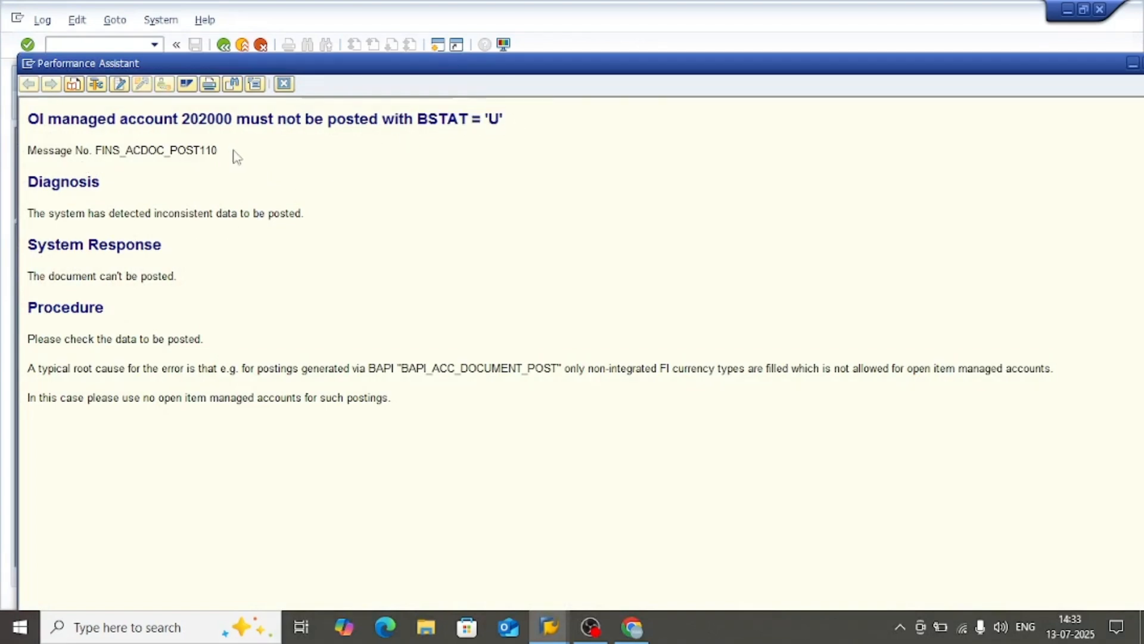
pyautogui.moveTo(215, 153); pyautogui.dragTo(34, 117)
pyautogui.hotkey('ctrl', 'c')
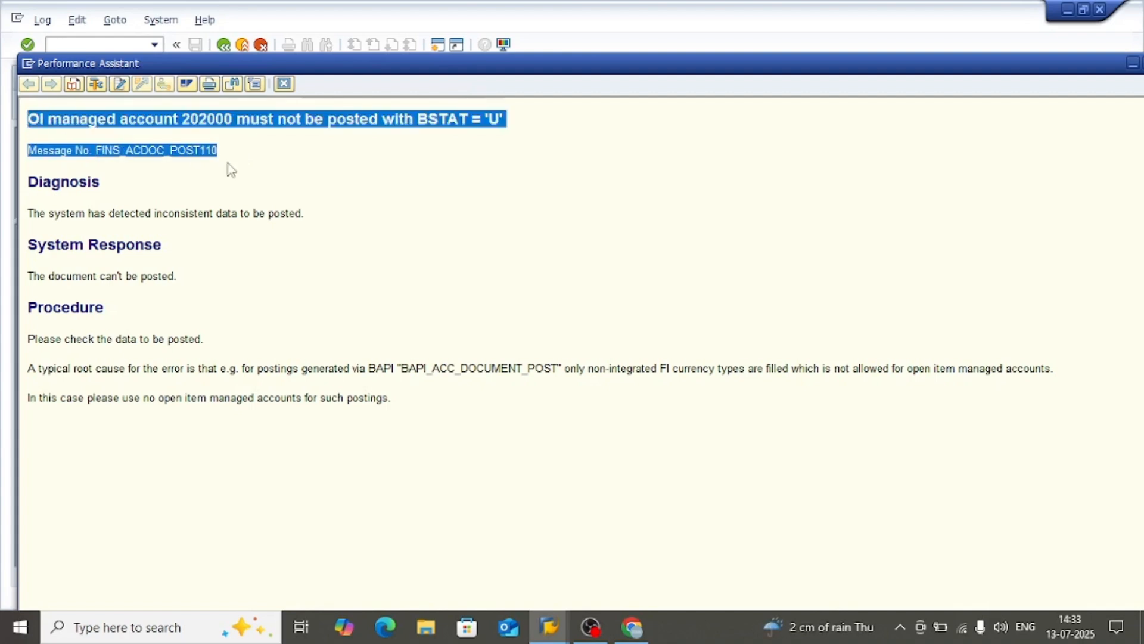
pyautogui.click(283, 83)
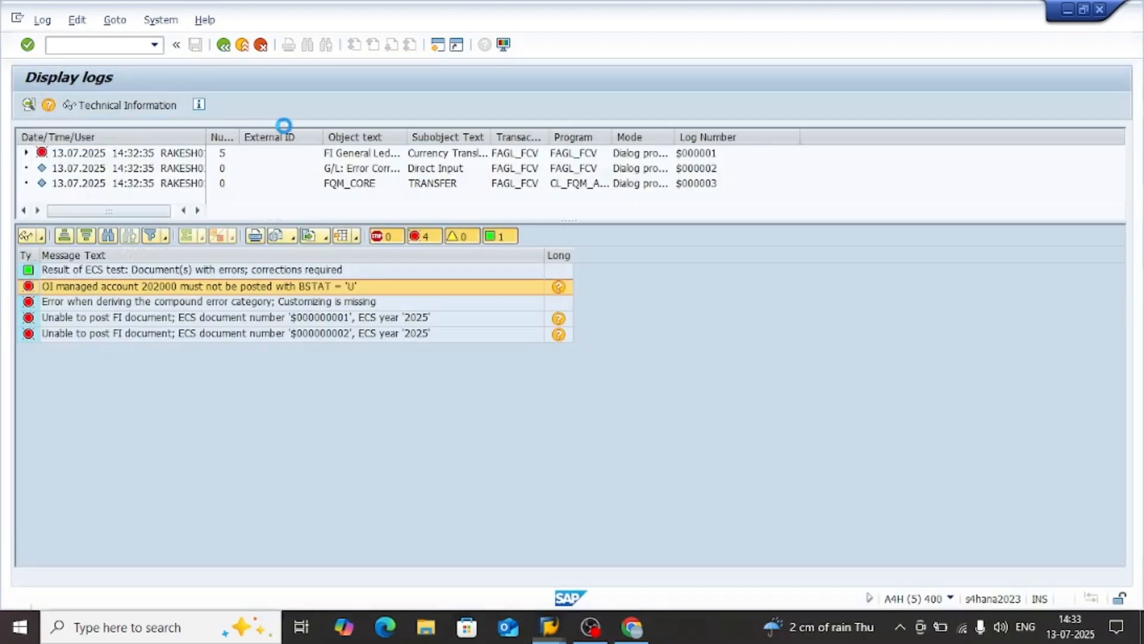
pyautogui.click(168, 302)
pyautogui.click(177, 320)
pyautogui.click(177, 336)
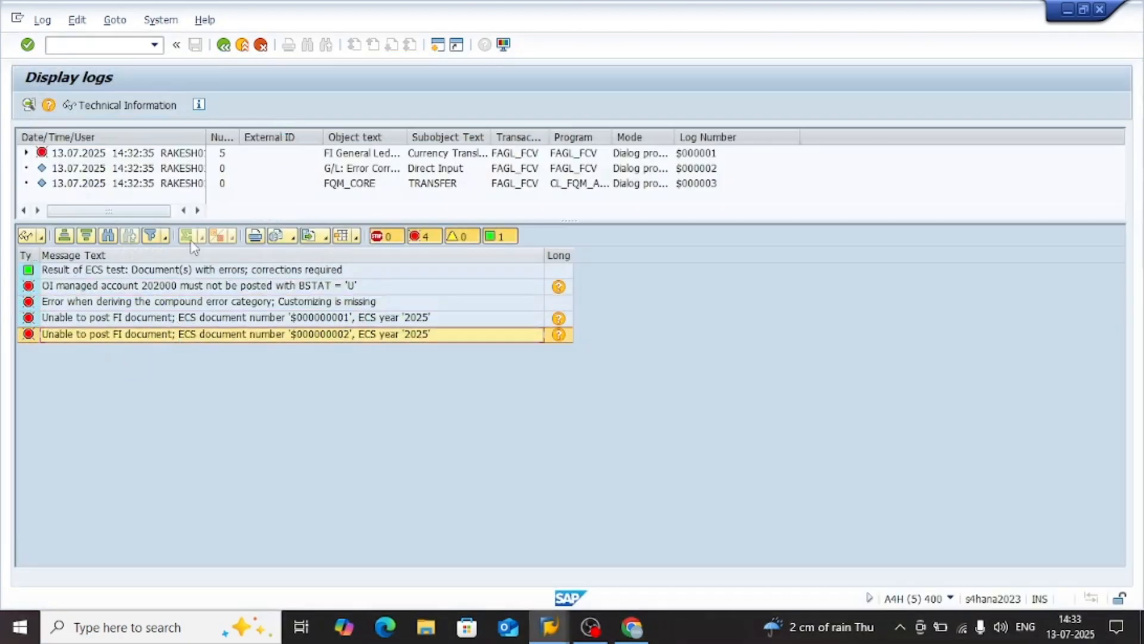
# Switch to Chrome and search Google in a new tab for the copied BSTAT = 'U' error message
pyautogui.click(631, 627)
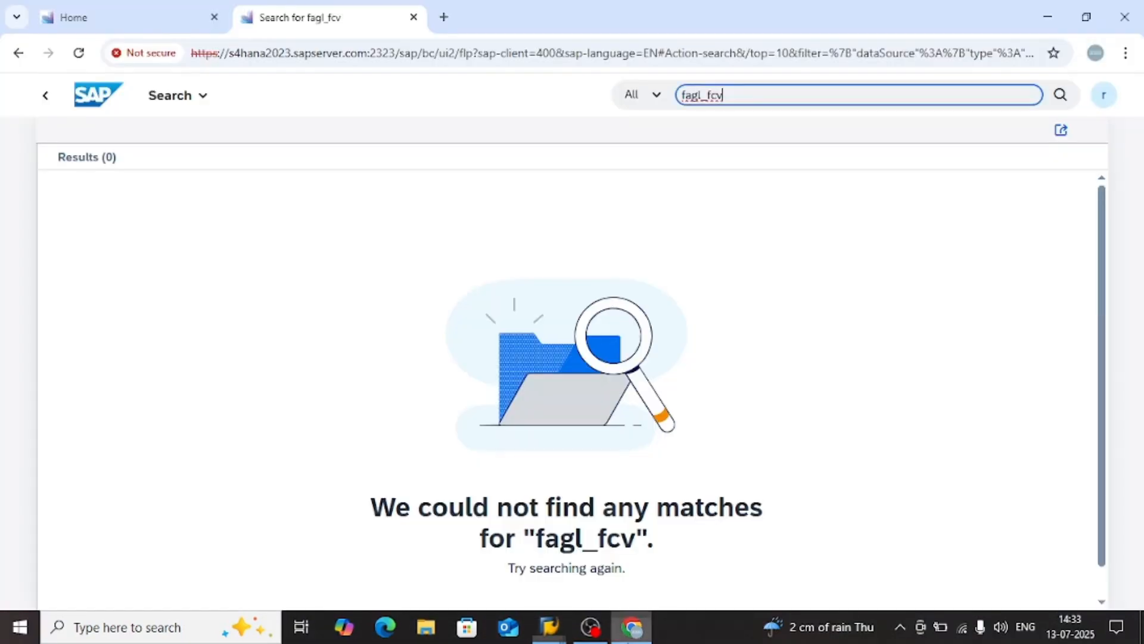
pyautogui.hotkey('ctrl', 't')
pyautogui.hotkey('ctrl', 'v')
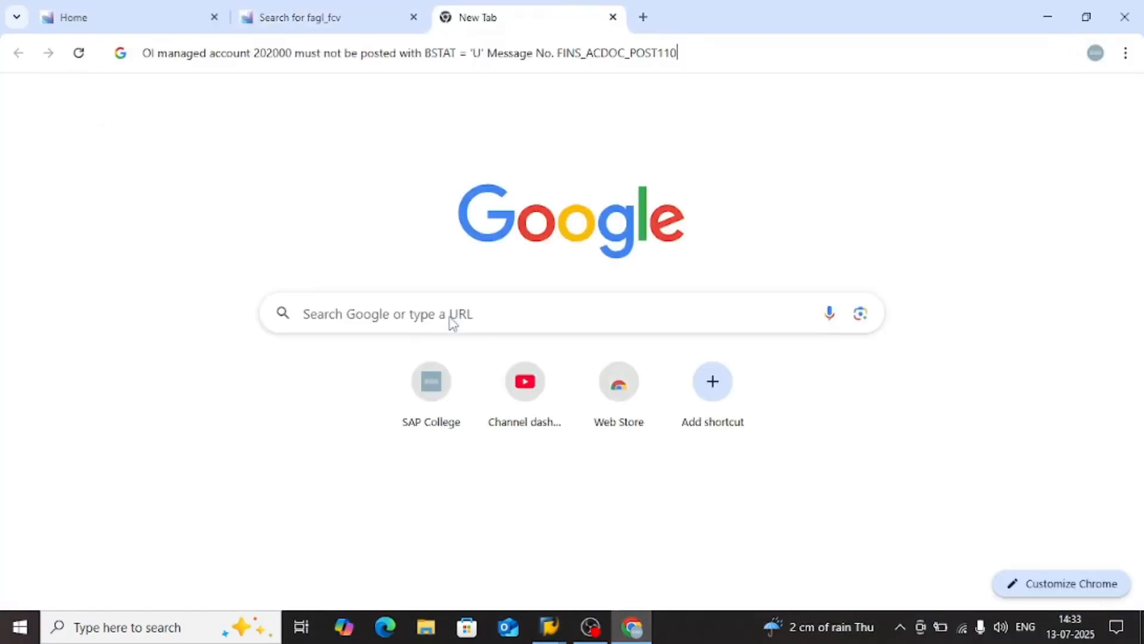
pyautogui.press('Return')
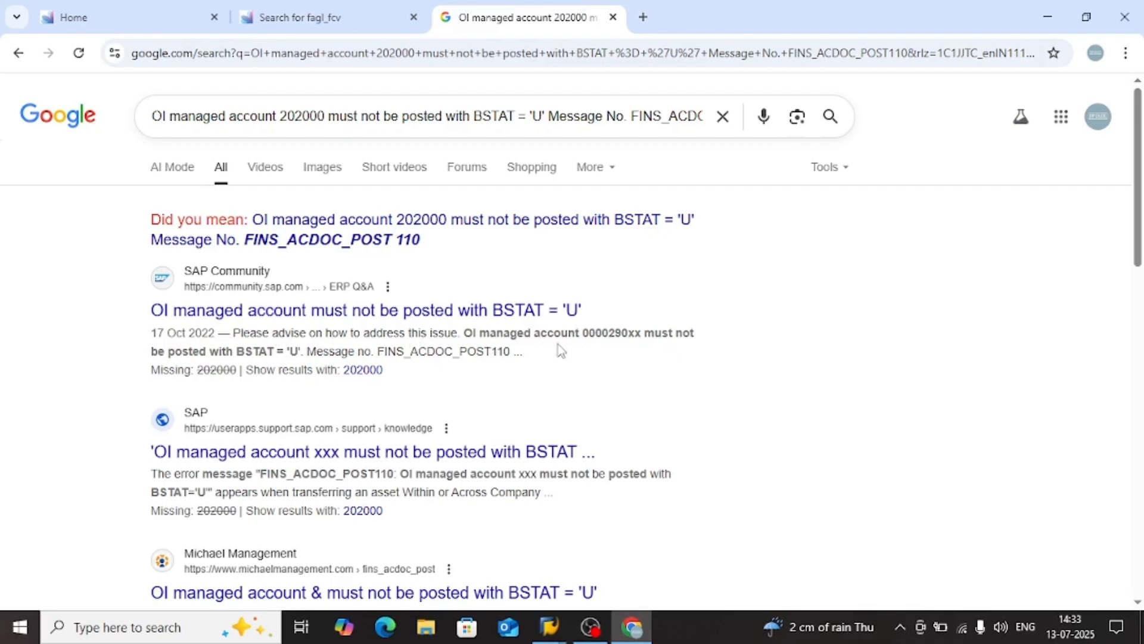
# Open the SAP Community thread on the BSTAT = 'U' error, read its accepted solution, and return to the search results
pyautogui.click(352, 312)
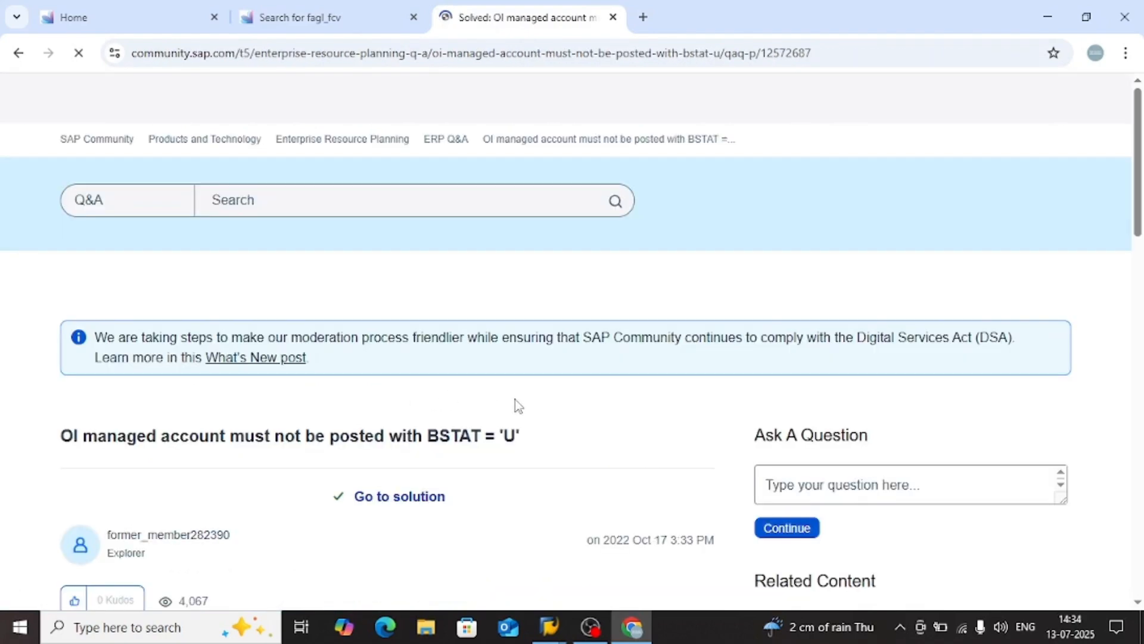
pyautogui.scroll(-10, 417, 441)
pyautogui.scroll(-12, 416, 444)
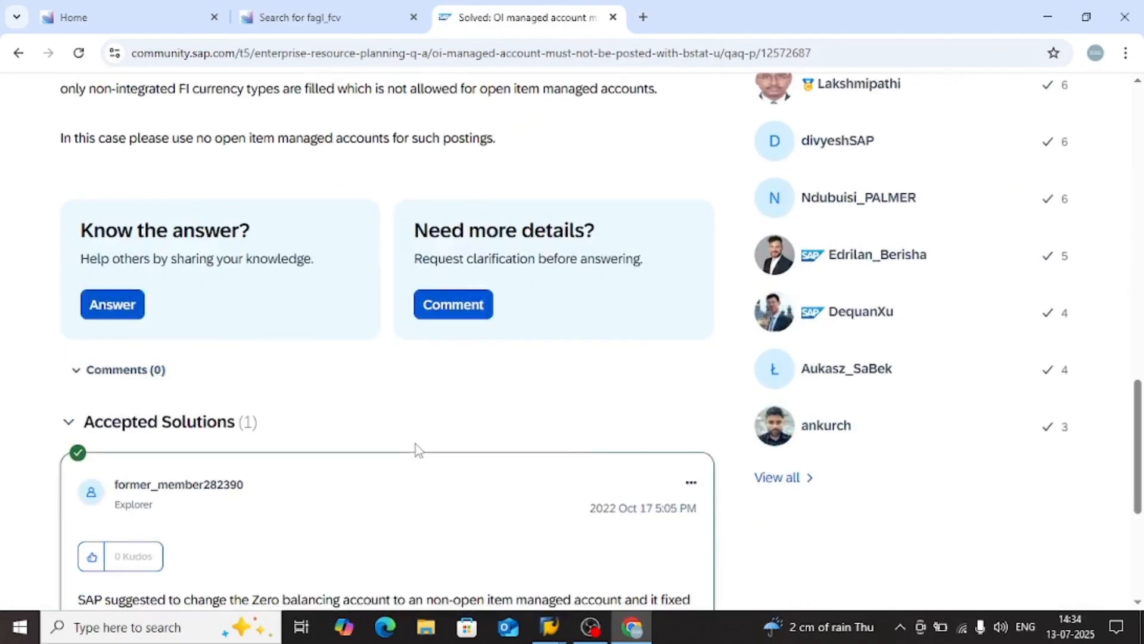
pyautogui.scroll(1, 416, 451)
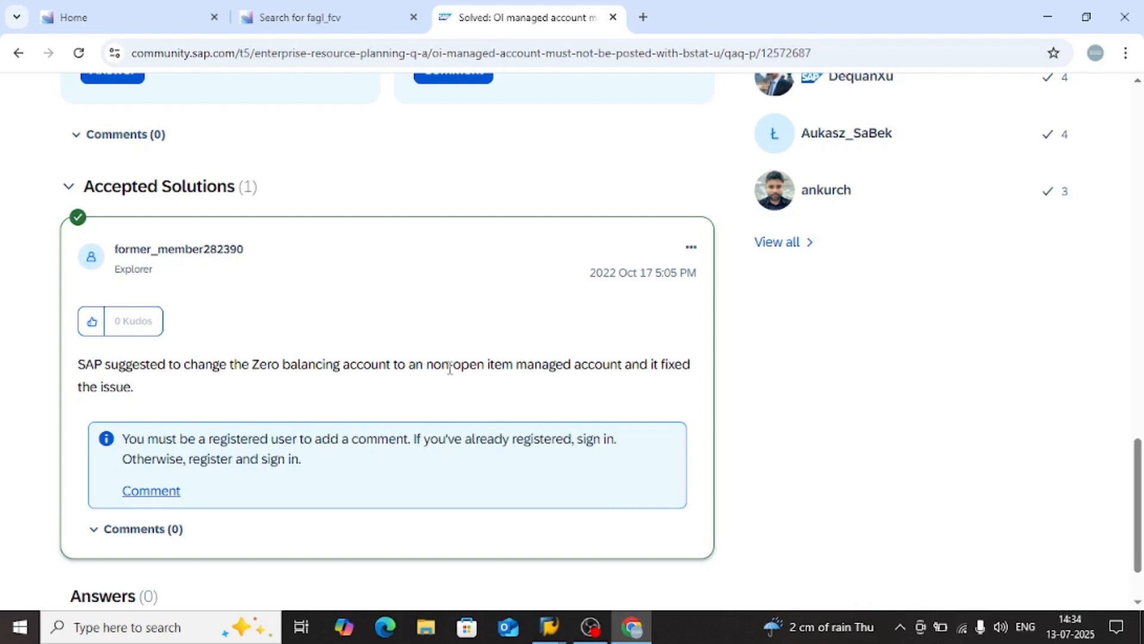
pyautogui.moveTo(450, 368); pyautogui.dragTo(506, 367)
pyautogui.click(557, 368)
pyautogui.click(18, 53)
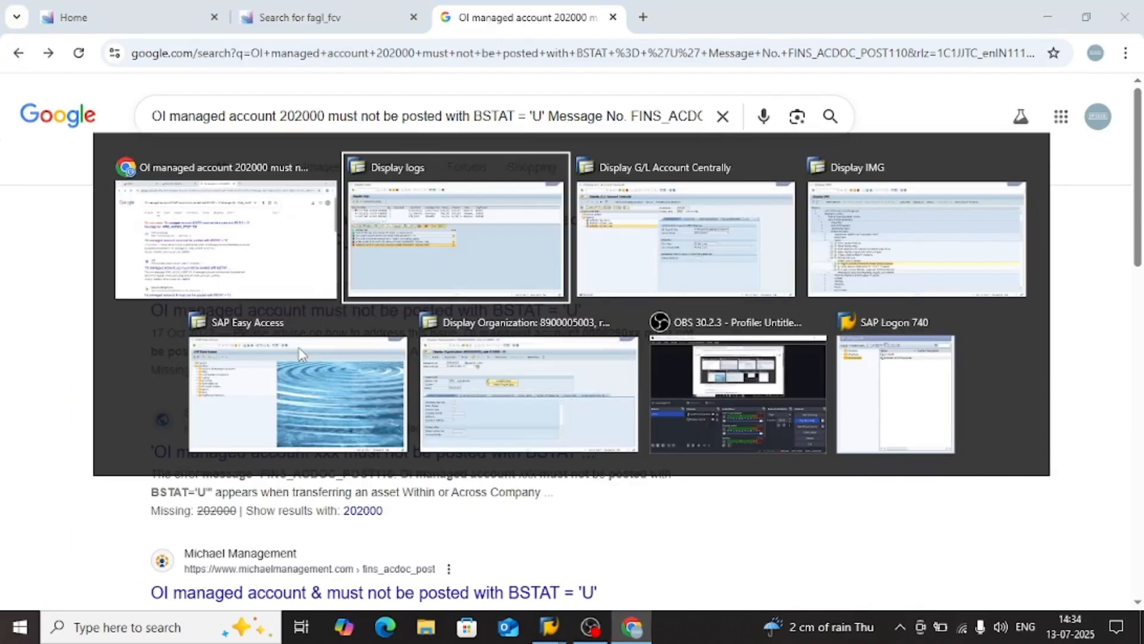
# Switch to the Display G/L Account Centrally session and select account 202000 Supplier Recon under Current Liabilities
pyautogui.hotkey('alt', 'Tab')
pyautogui.hotkey('alt', 'Tab')
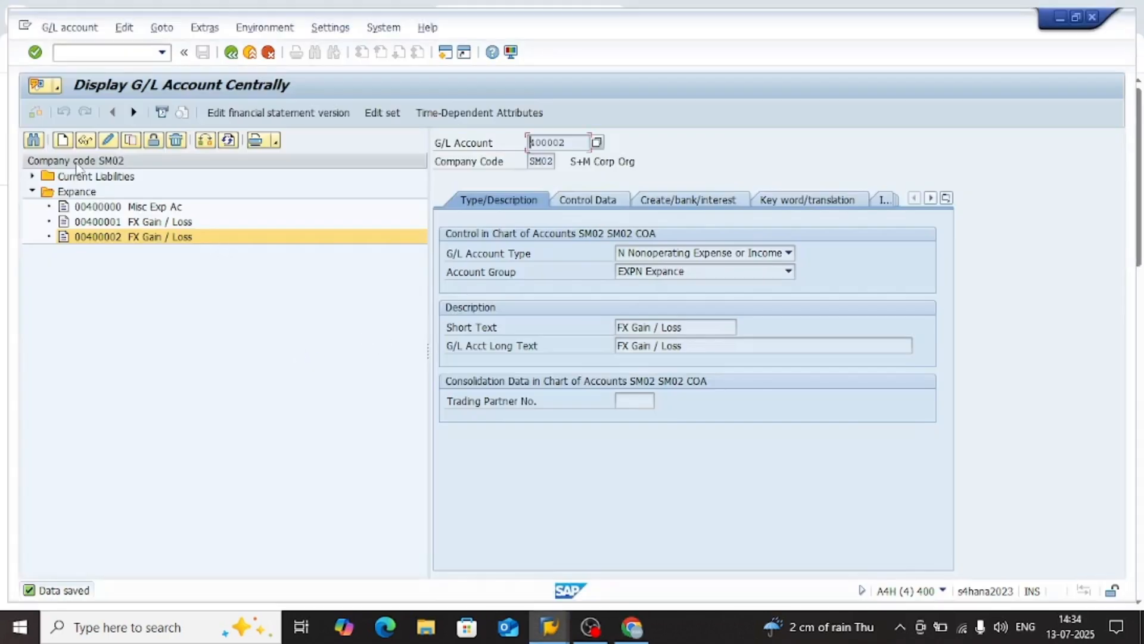
pyautogui.click(34, 176)
pyautogui.click(126, 191)
pyautogui.click(131, 140)
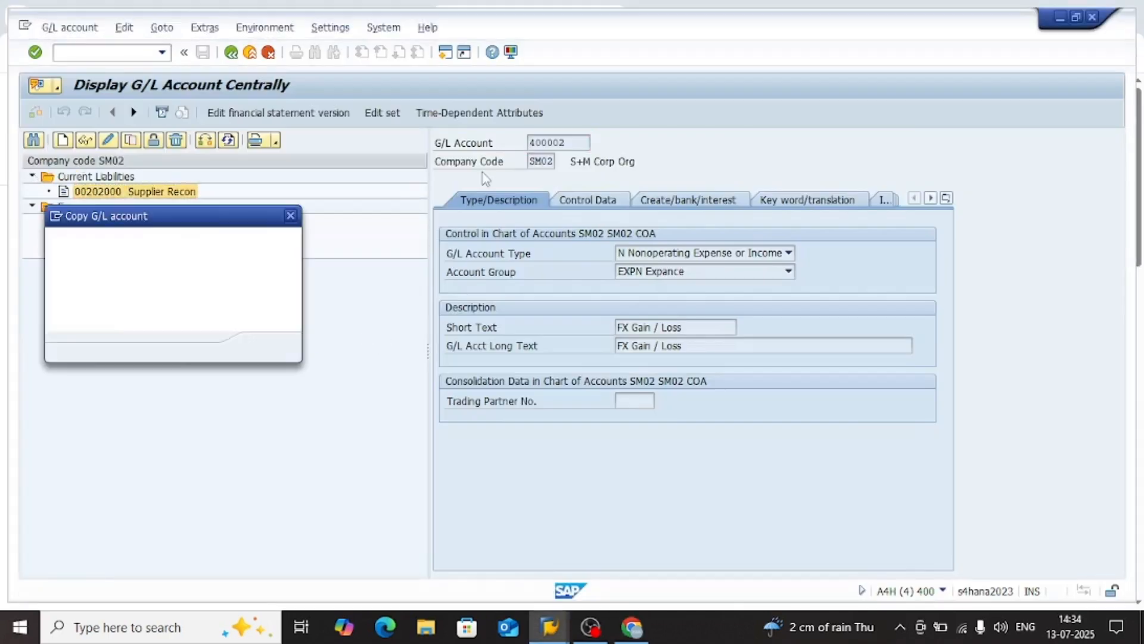
pyautogui.press('Return')
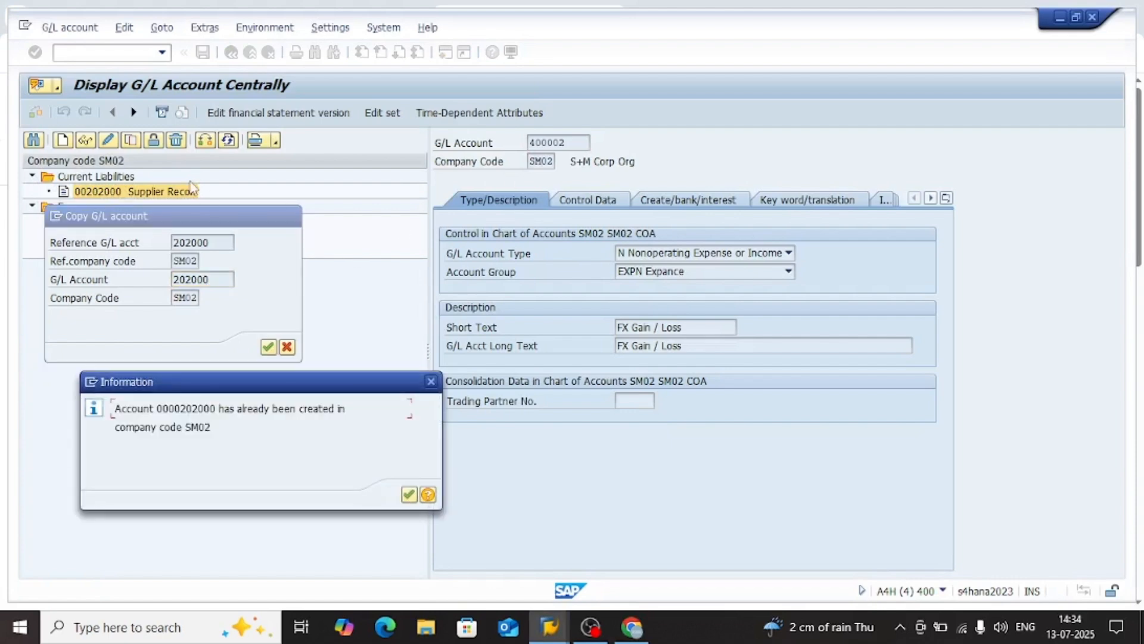
pyautogui.click(432, 381)
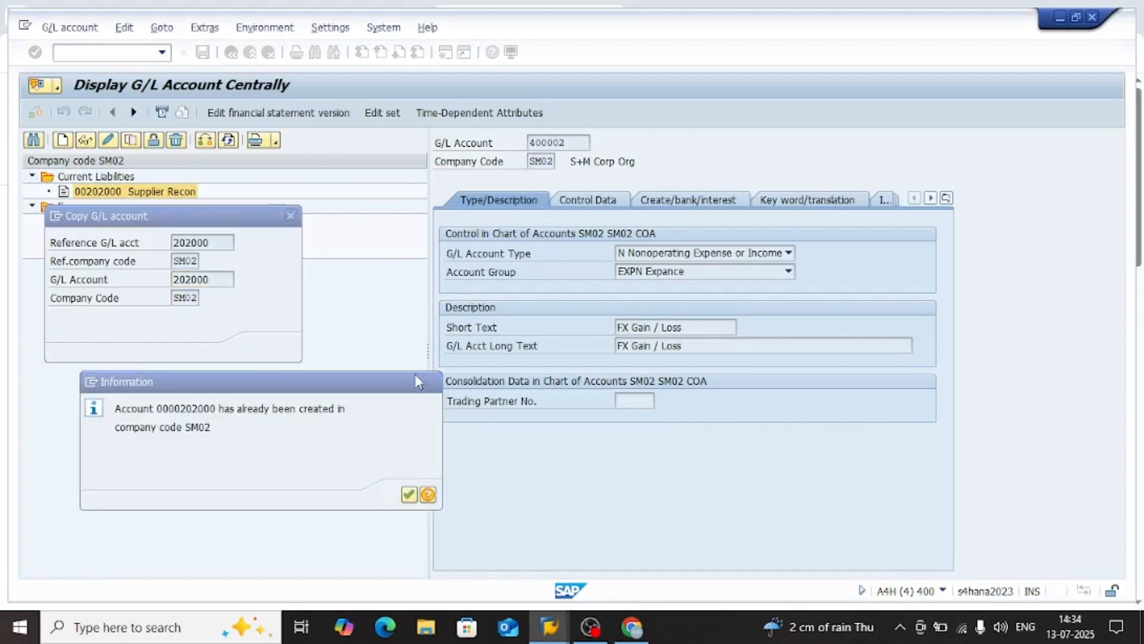
pyautogui.click(287, 347)
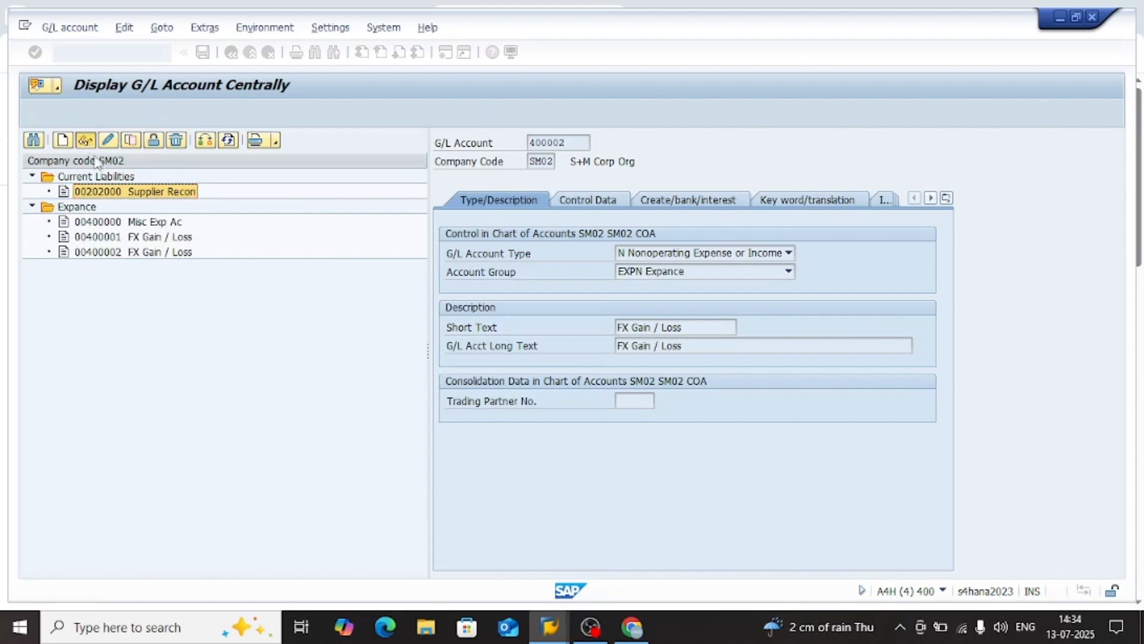
# Examine account 202000's reconciliation account type, open item management, document creation and type/description settings in company code SM02
pyautogui.click(586, 197)
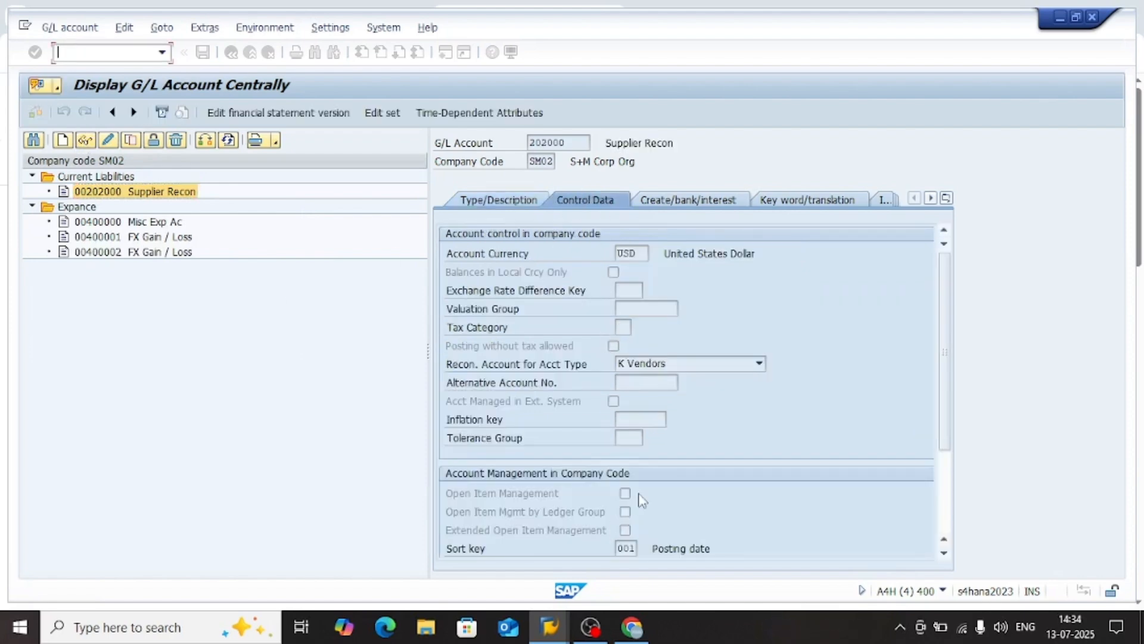
pyautogui.click(687, 365)
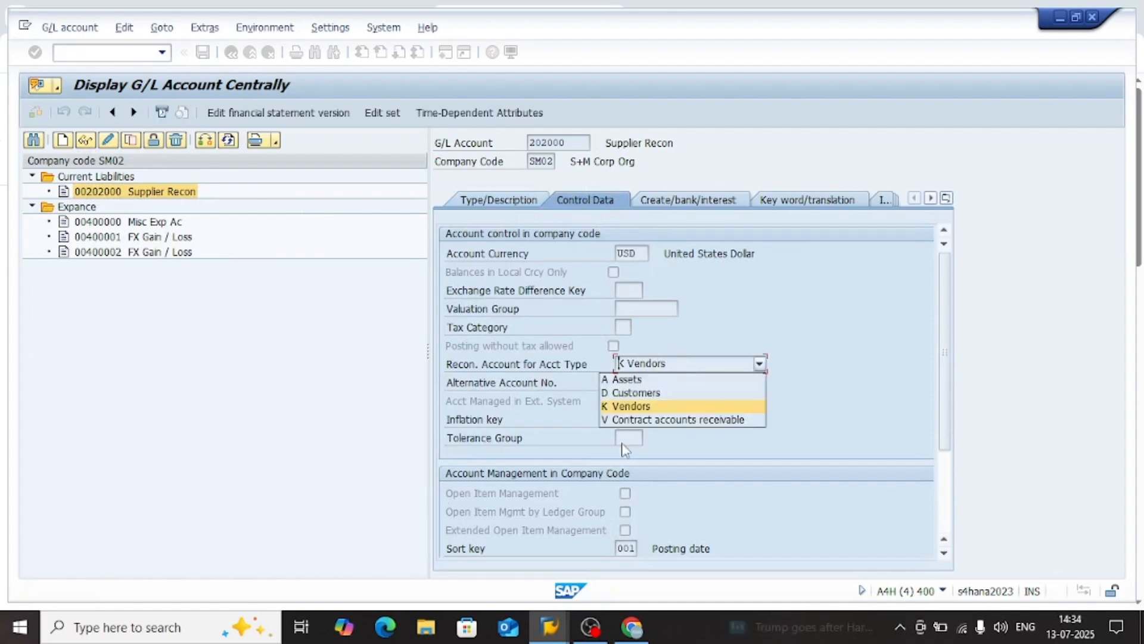
pyautogui.click(599, 495)
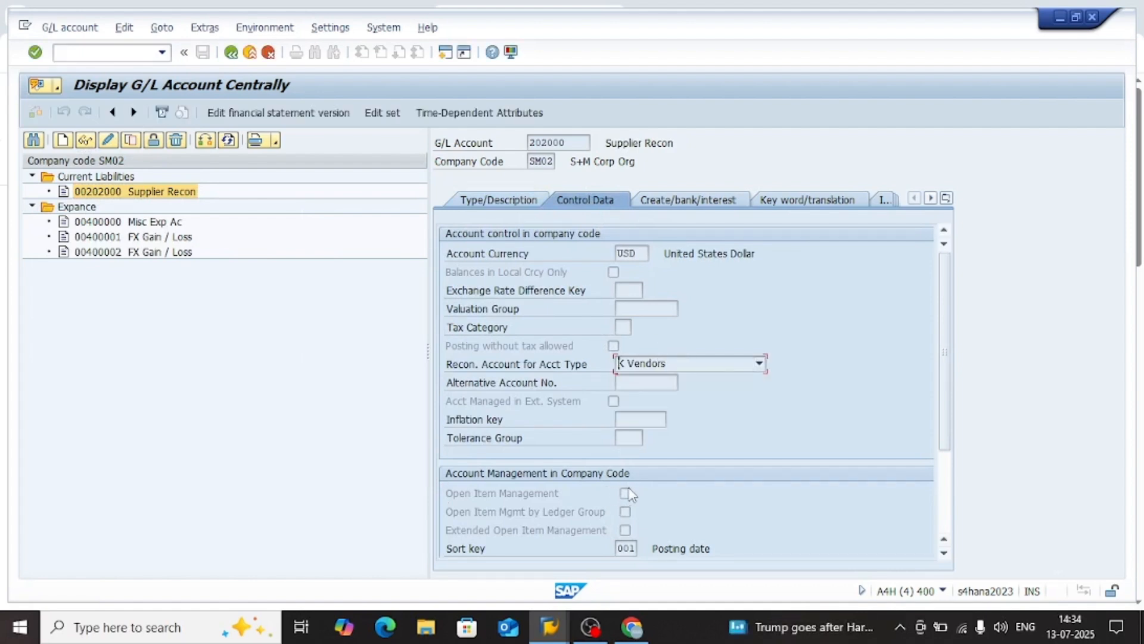
pyautogui.click(624, 492)
pyautogui.scroll(-2, 624, 491)
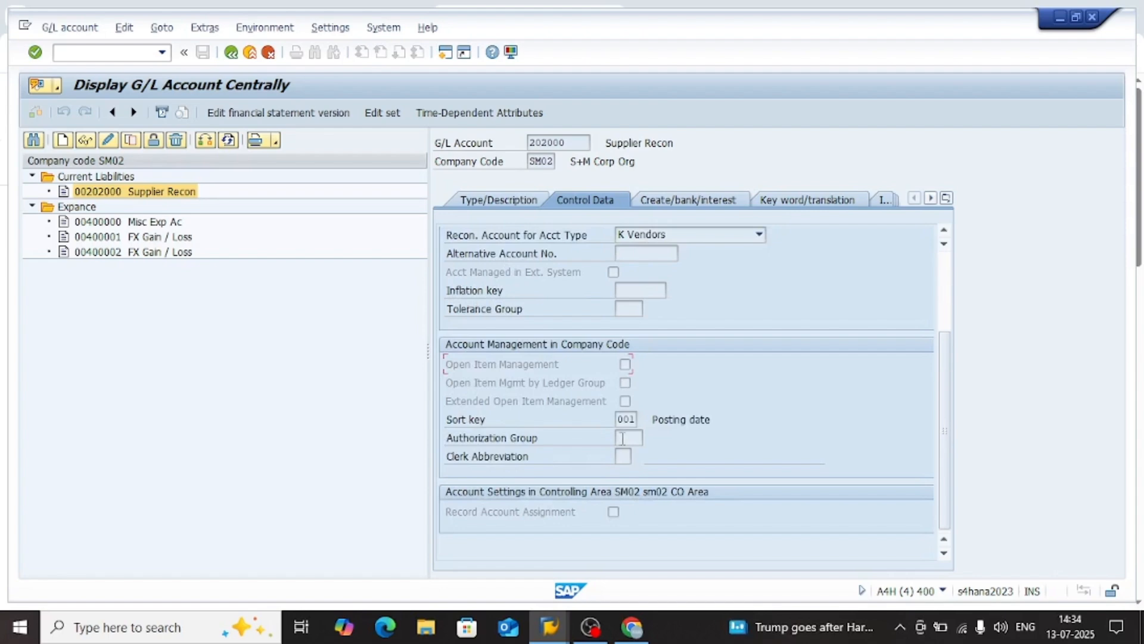
pyautogui.scroll(2, 622, 442)
pyautogui.scroll(-2, 623, 439)
pyautogui.scroll(2, 626, 477)
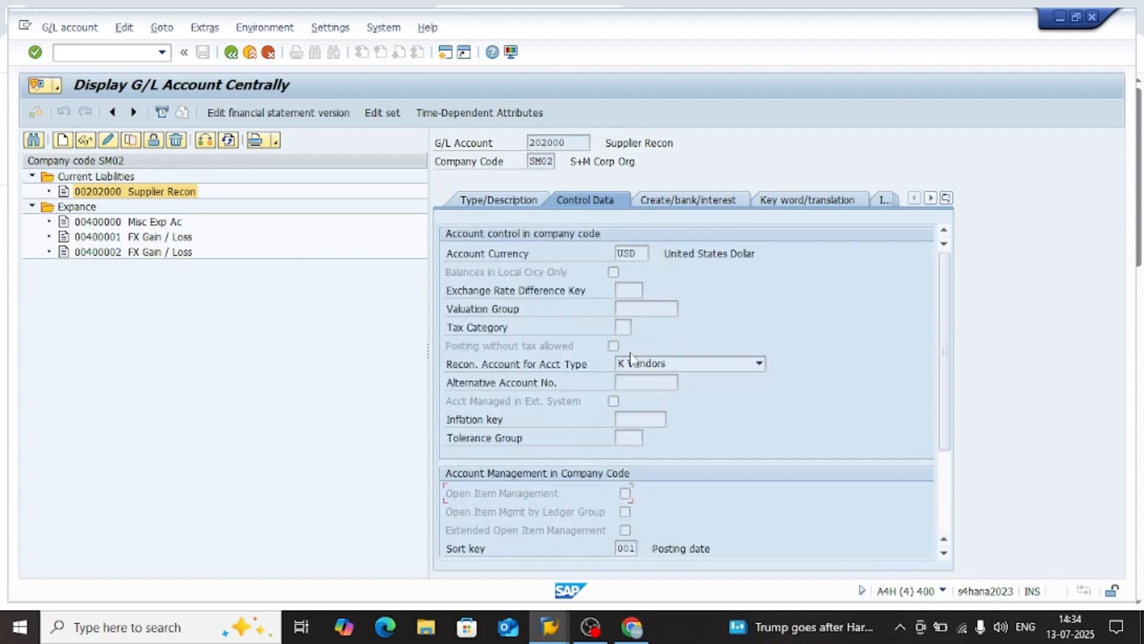
pyautogui.click(682, 201)
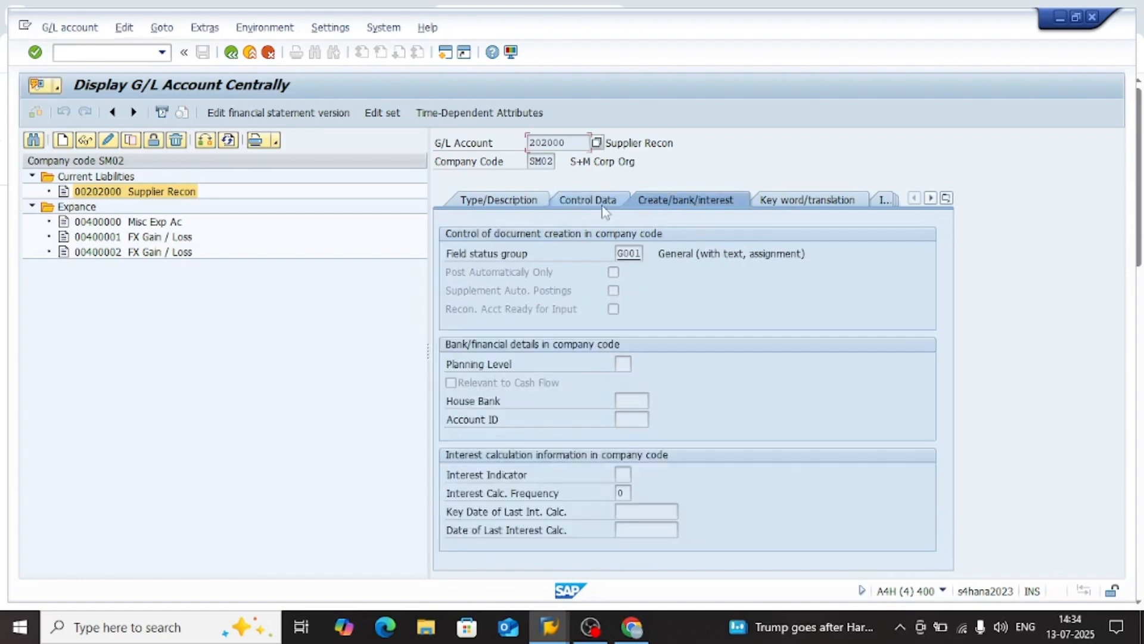
pyautogui.click(495, 202)
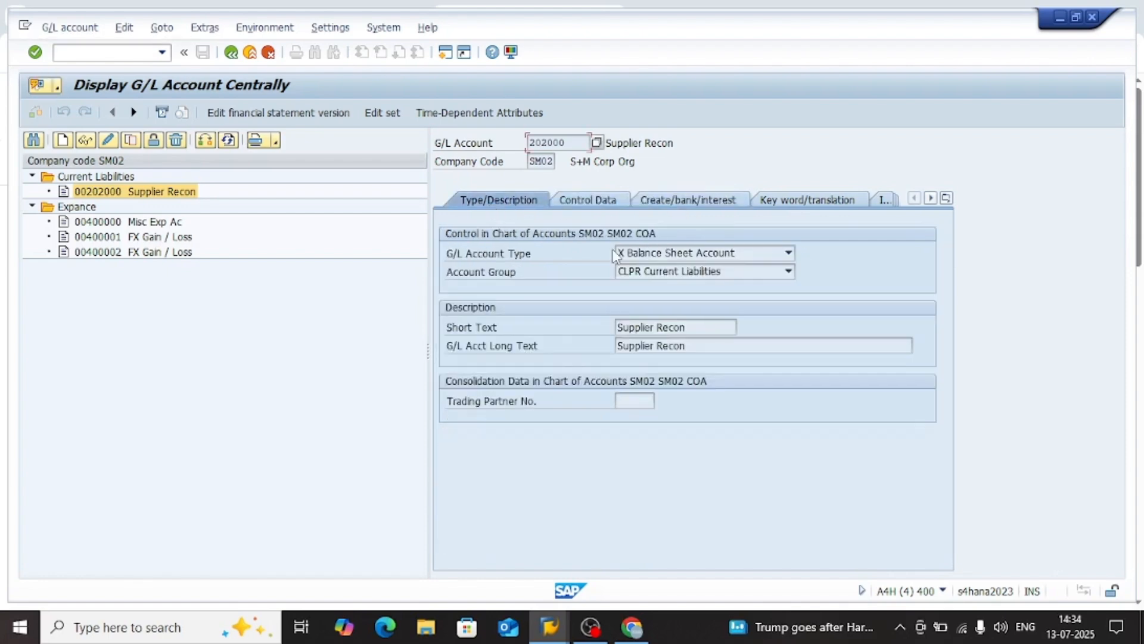
pyautogui.click(693, 351)
# Switch to Chrome, read the cause and resolution in SAP article 3601066 on error FINS_ACDOC_POST110, and return to the search results
pyautogui.hotkey('alt', 'Tab')
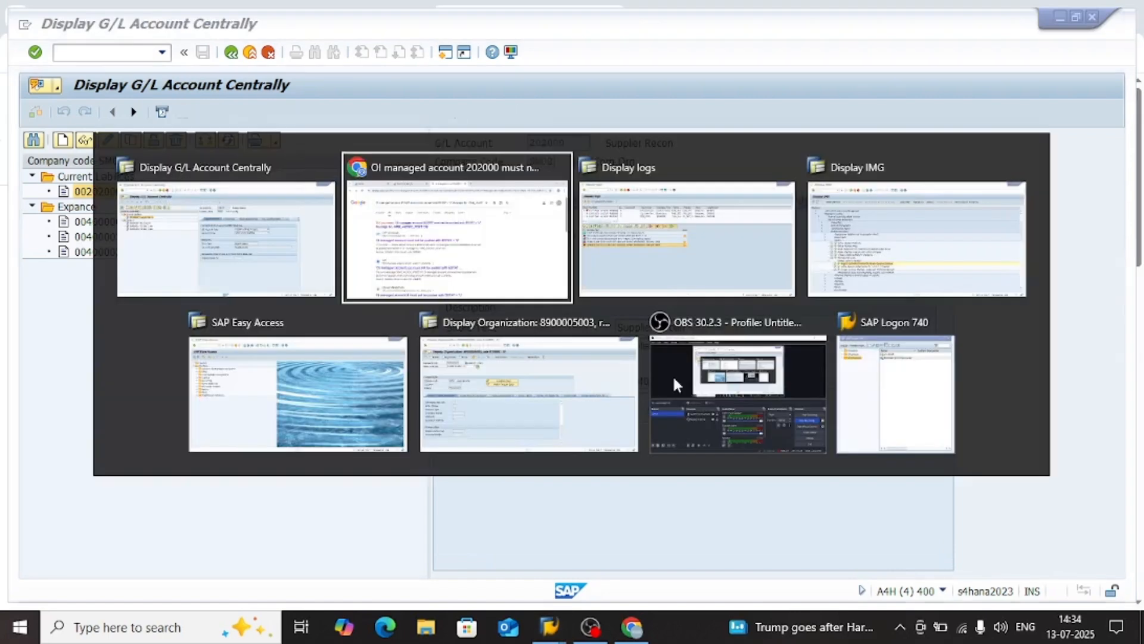
pyautogui.scroll(-2, 505, 359)
pyautogui.scroll(-2, 505, 360)
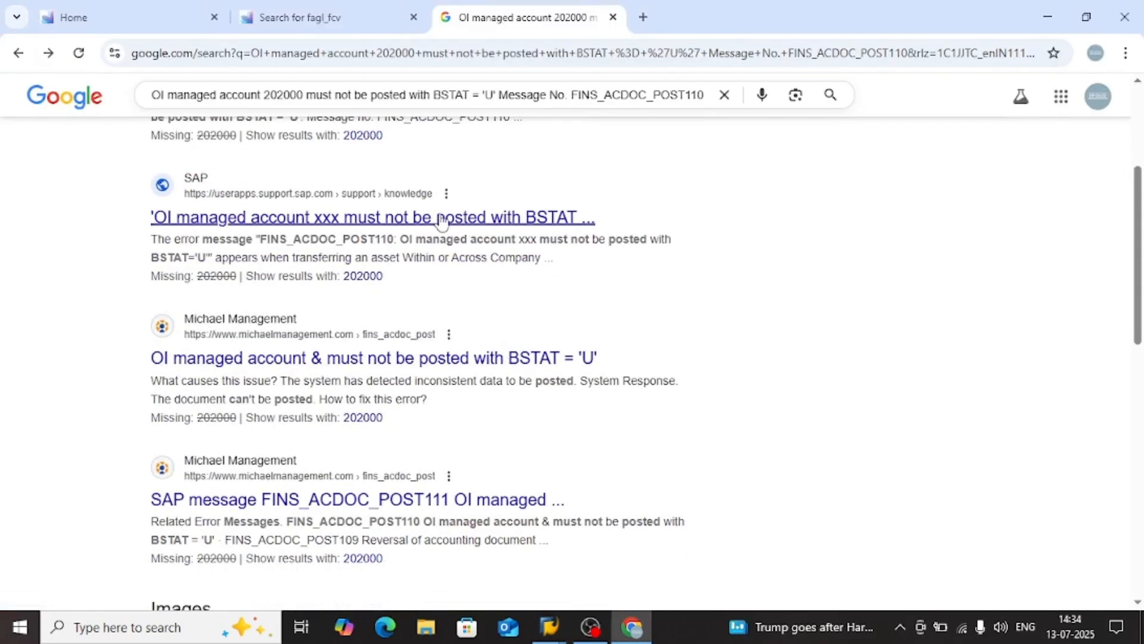
pyautogui.click(439, 224)
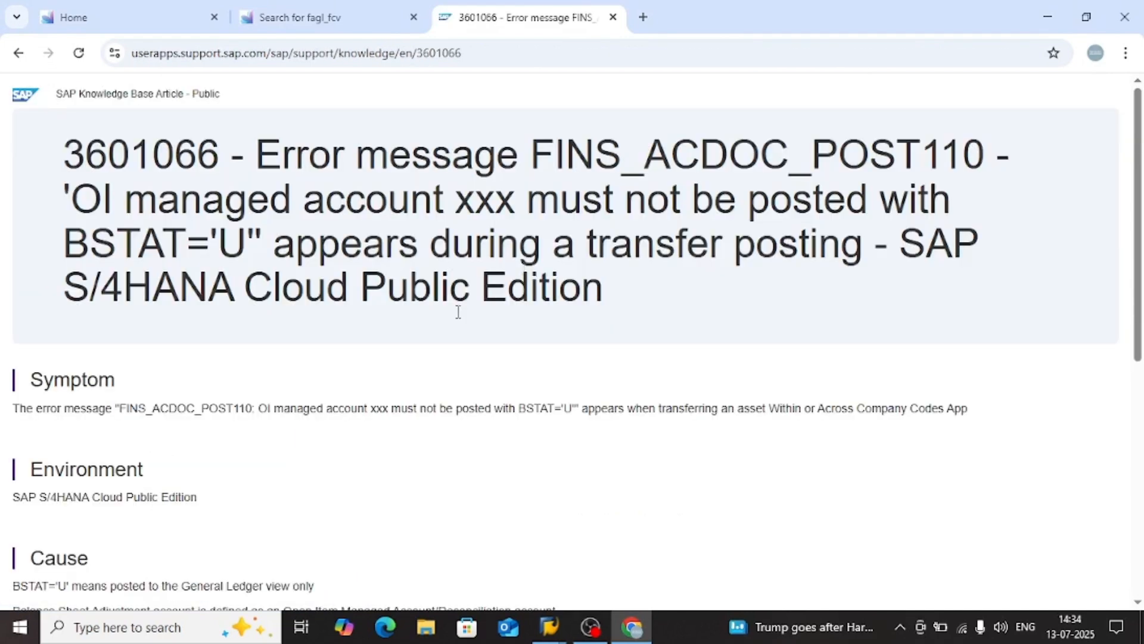
pyautogui.scroll(-3, 439, 323)
pyautogui.scroll(-5, 440, 323)
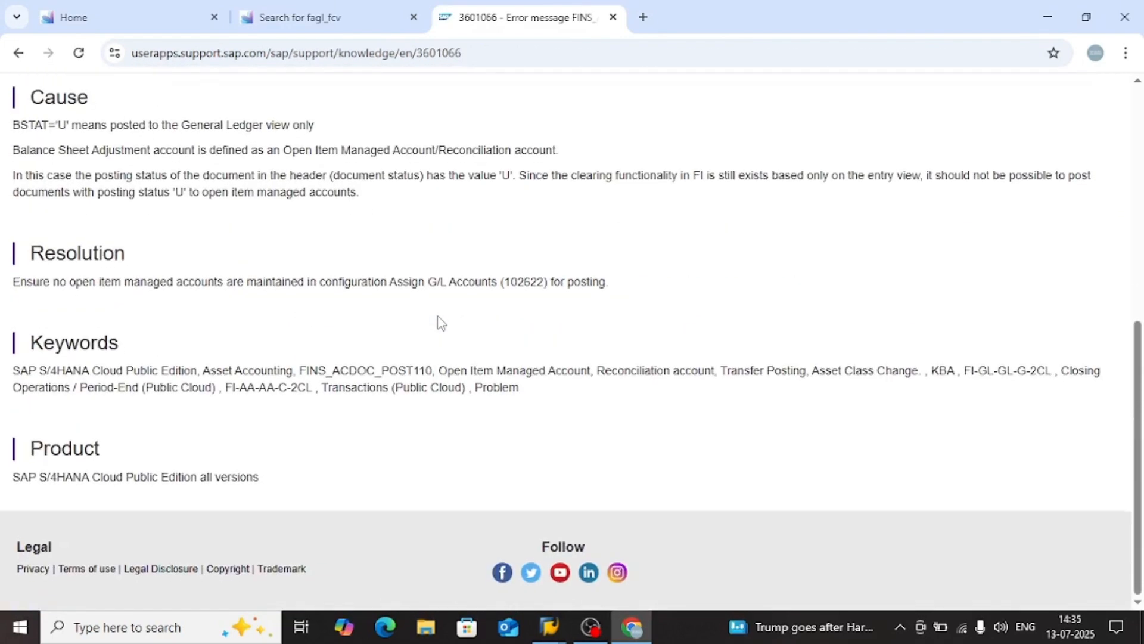
pyautogui.click(15, 56)
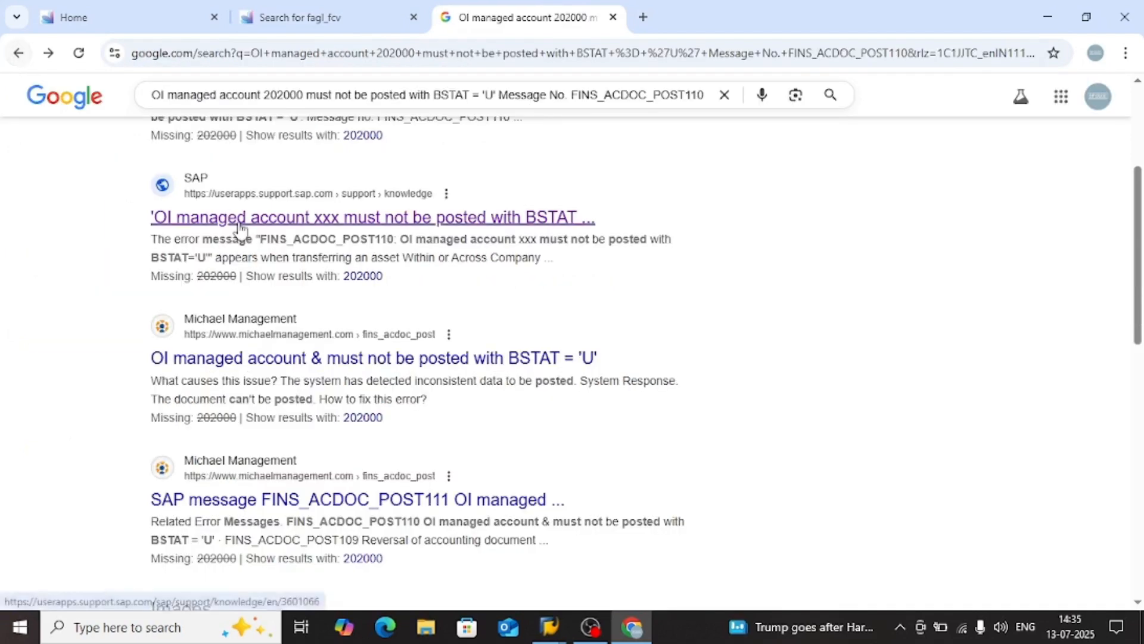
# Follow the related search on open item managed accounts and posting status U, read SAP article 2881502, and return to the results
pyautogui.scroll(-2, 378, 331)
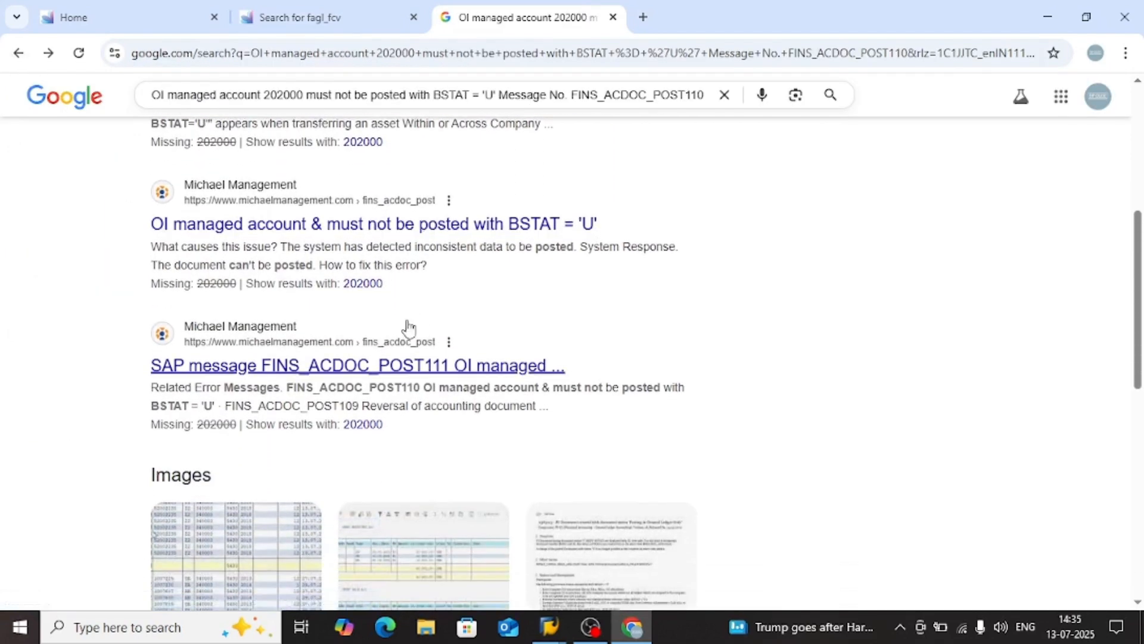
pyautogui.scroll(-1, 418, 325)
pyautogui.scroll(-6, 444, 324)
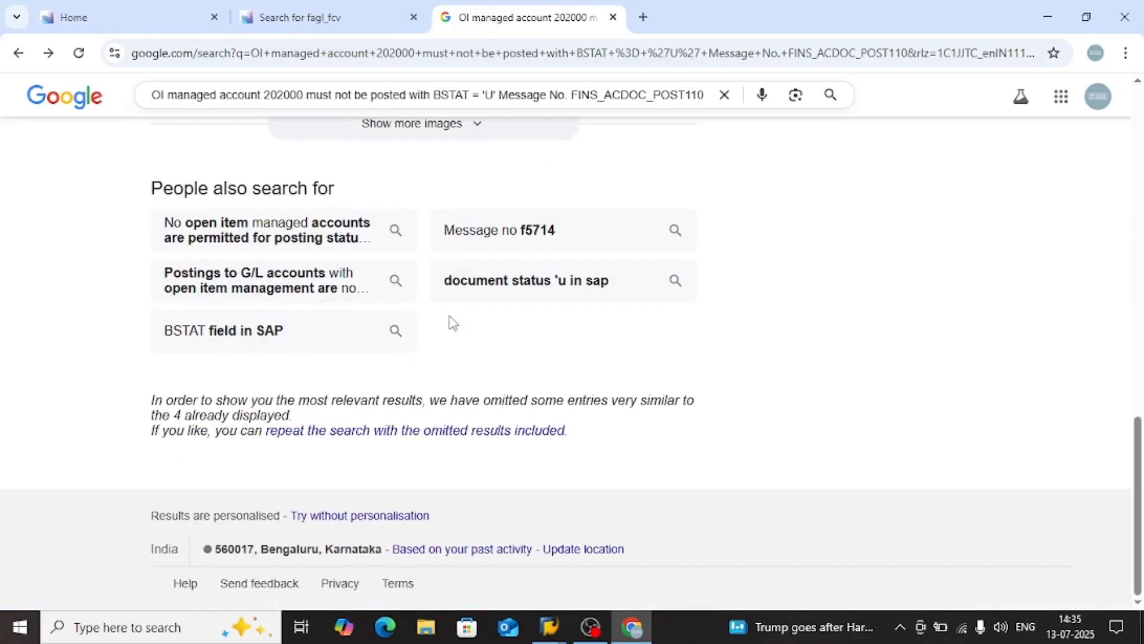
pyautogui.click(352, 246)
pyautogui.click(415, 278)
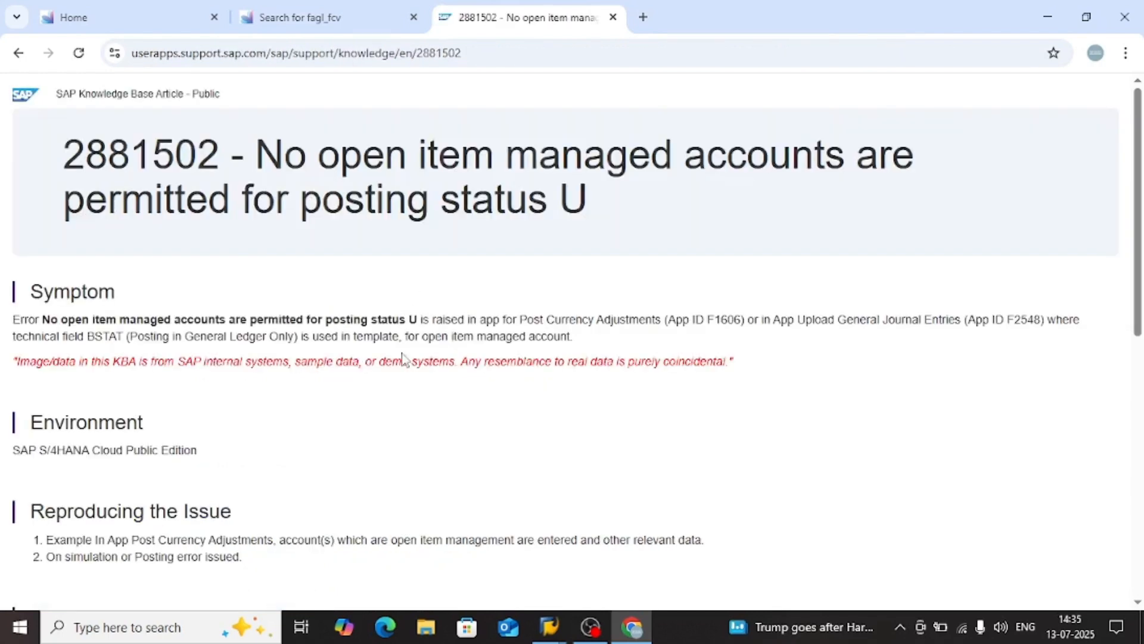
pyautogui.scroll(-1, 356, 373)
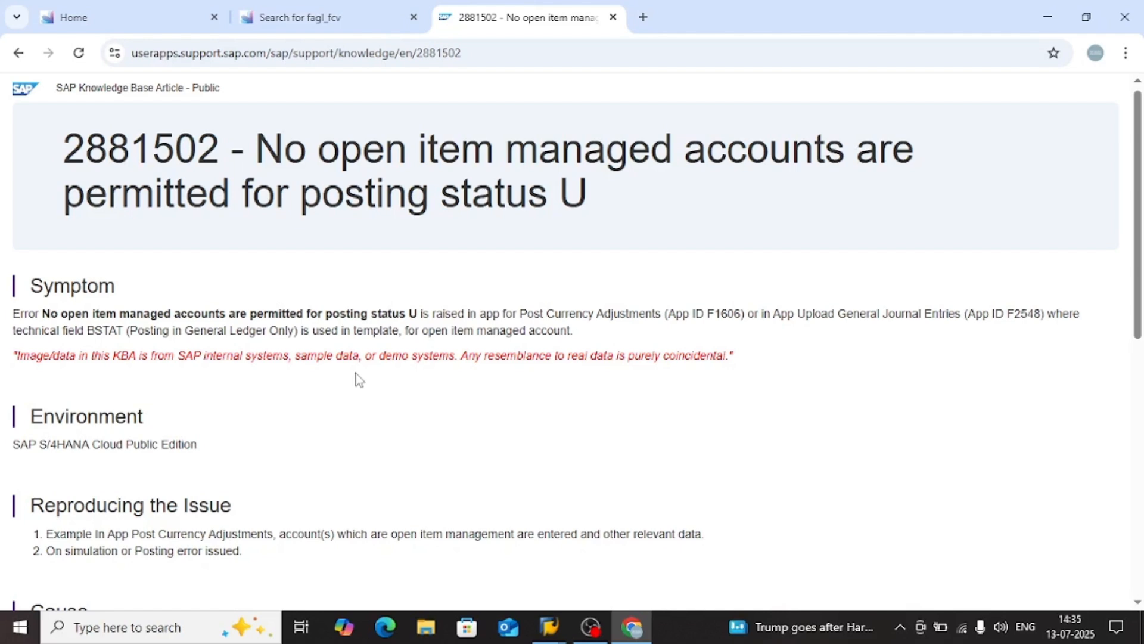
pyautogui.scroll(-7, 403, 429)
pyautogui.scroll(-2, 400, 429)
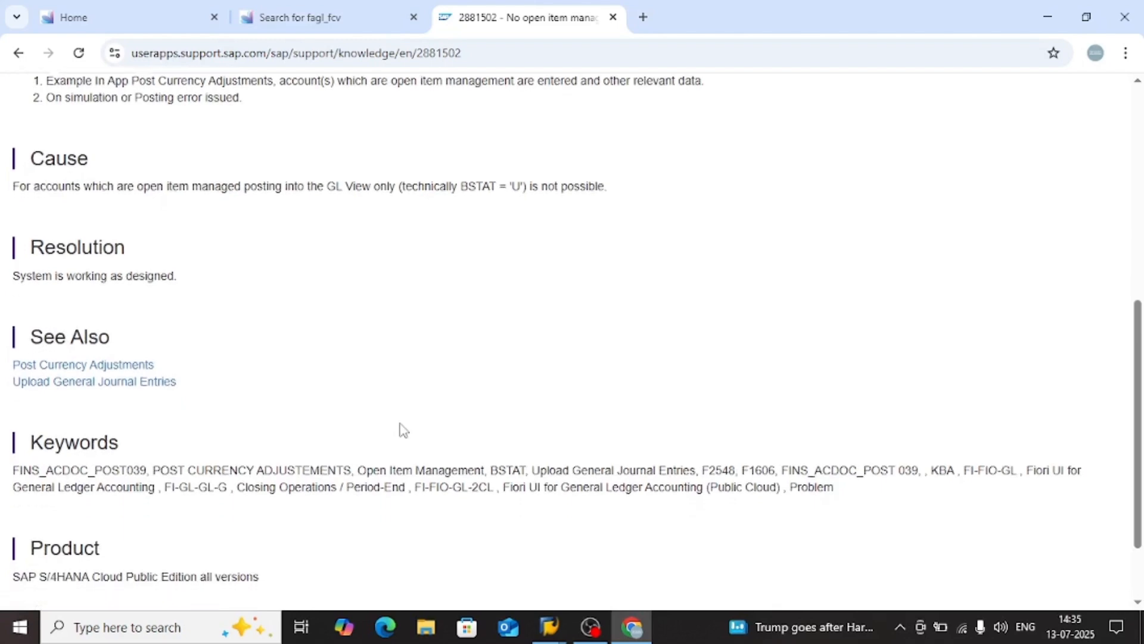
pyautogui.click(20, 52)
# Open SAP article 3538801 on the posting status U error in Post Currency Adjustments, read its preview, and return to the results
pyautogui.scroll(-2, 448, 385)
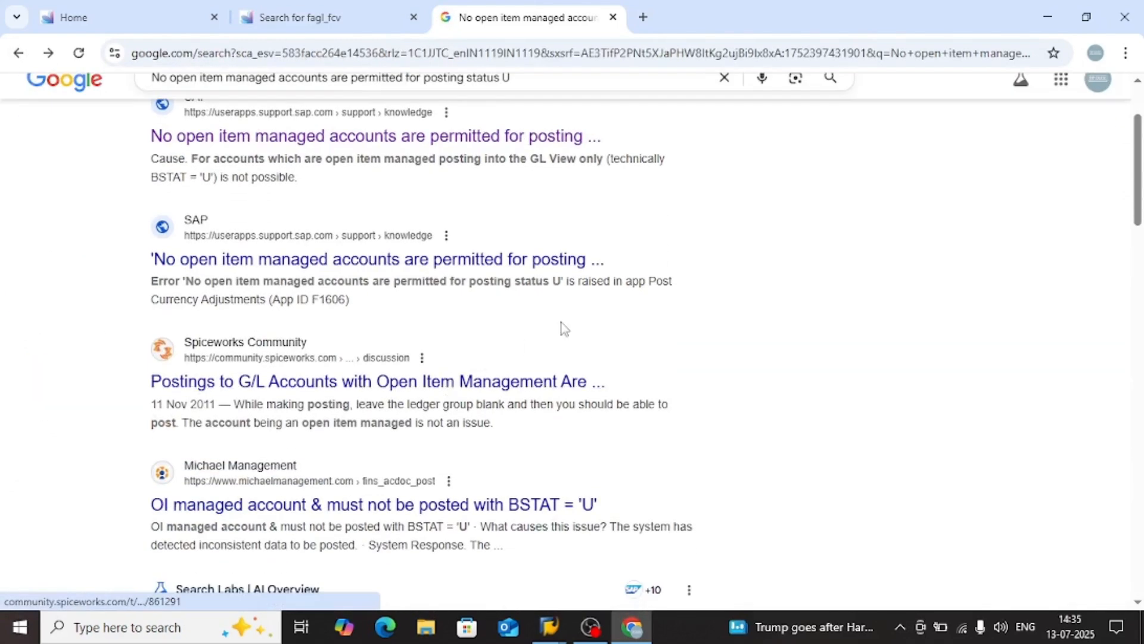
pyautogui.click(449, 260)
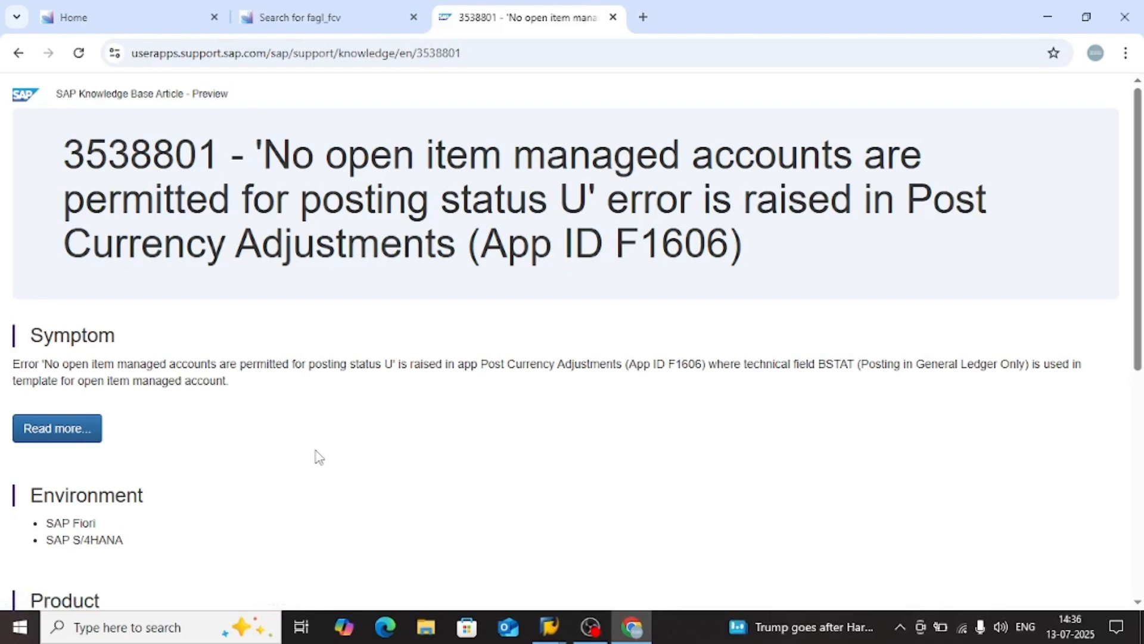
pyautogui.scroll(-2, 319, 457)
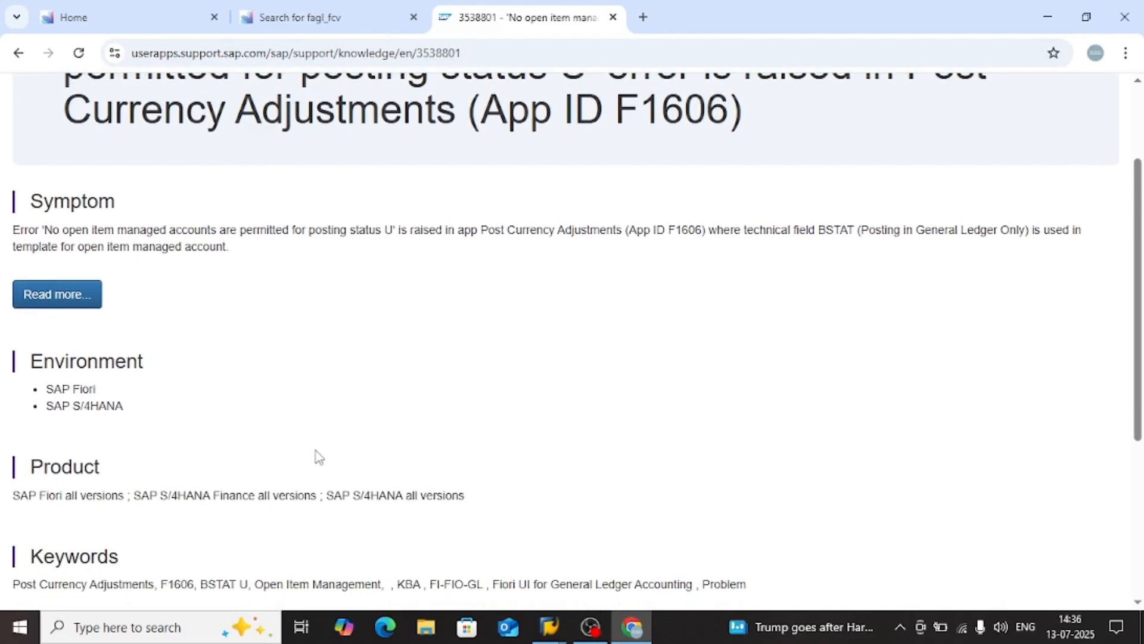
pyautogui.scroll(-1, 319, 458)
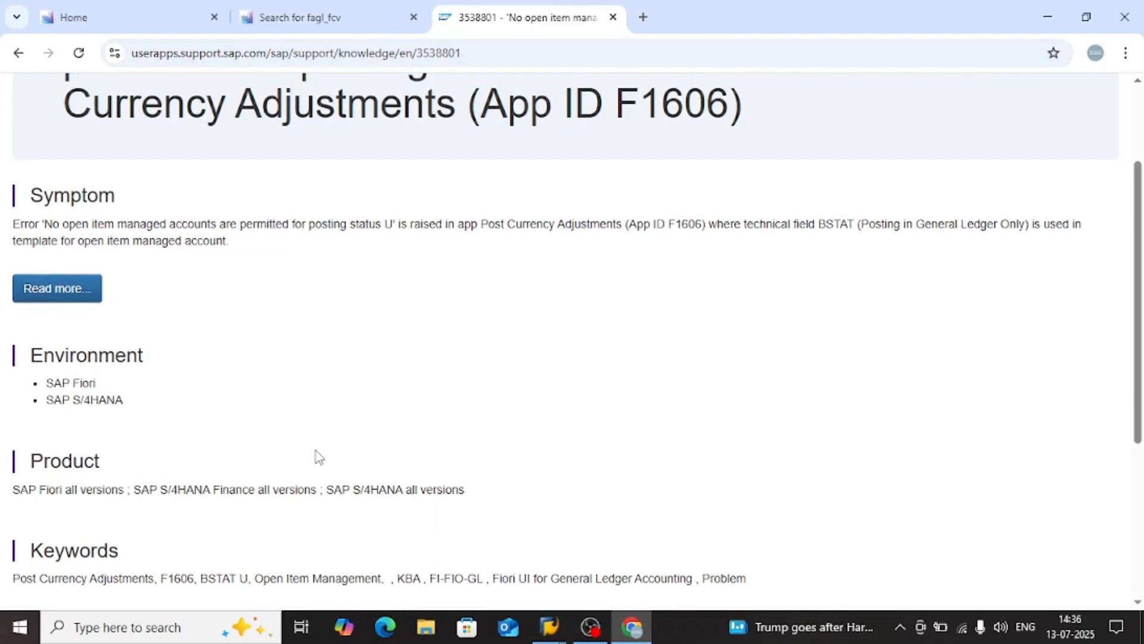
pyautogui.scroll(-4, 319, 457)
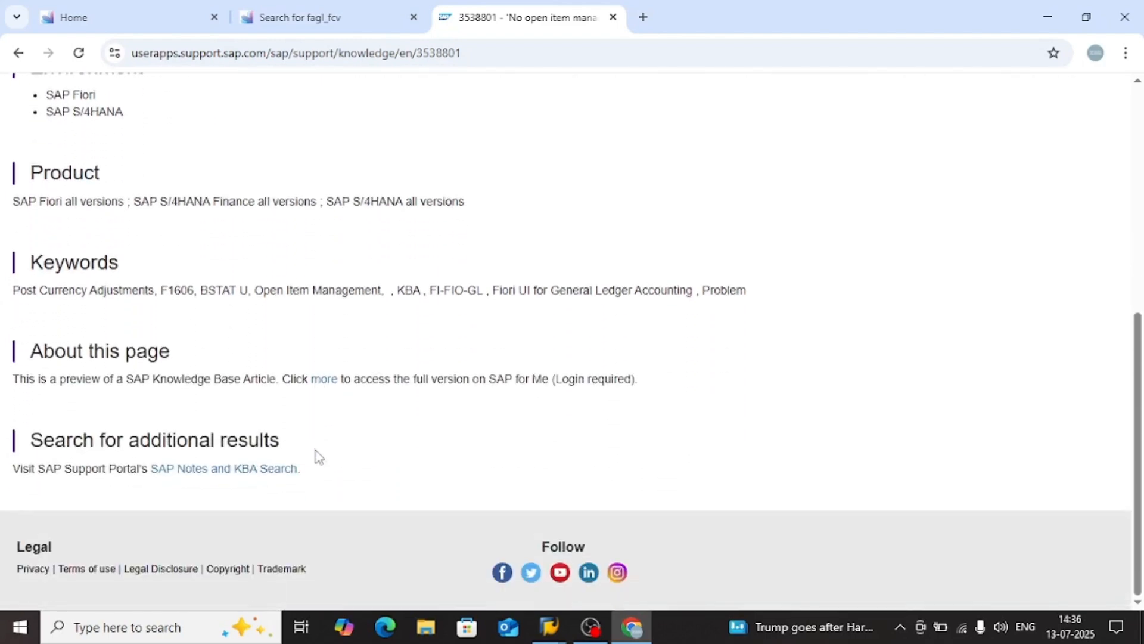
pyautogui.click(18, 53)
# Read the AI Overview about the posting status U error within the search results
pyautogui.scroll(-3, 314, 365)
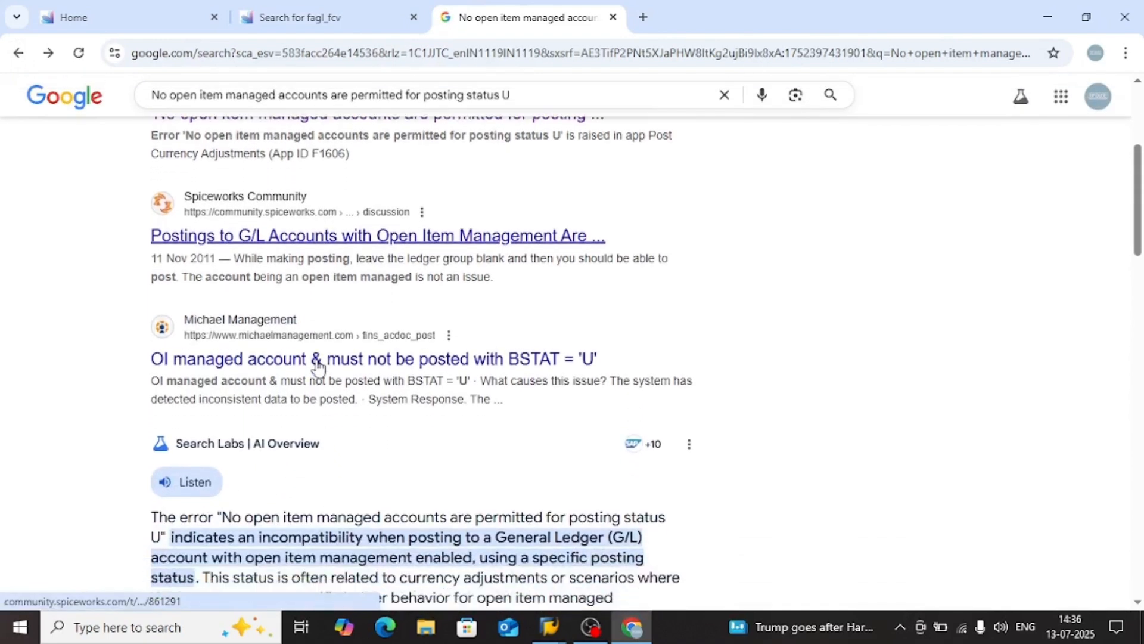
pyautogui.scroll(-1, 339, 416)
pyautogui.scroll(-1, 338, 408)
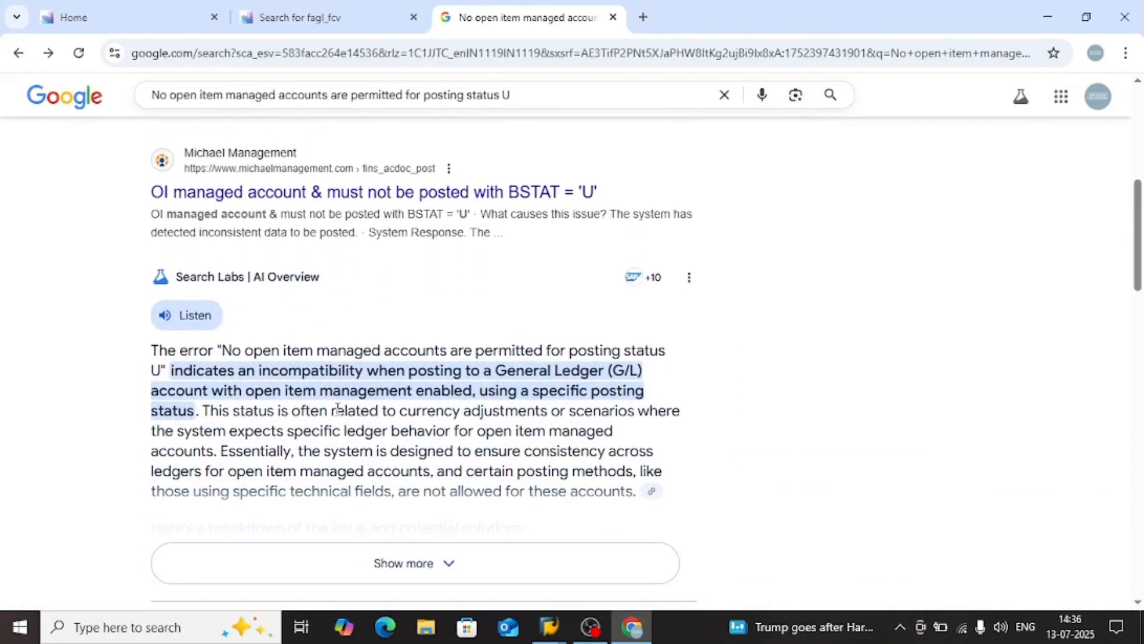
pyautogui.scroll(-1, 109, 411)
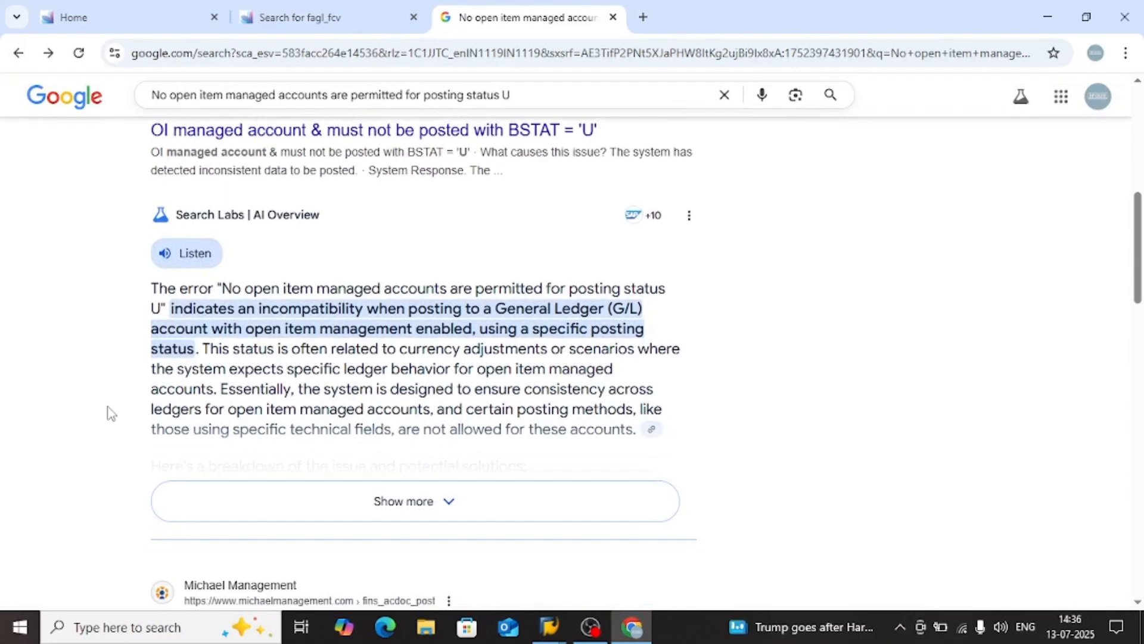
pyautogui.scroll(6, 108, 407)
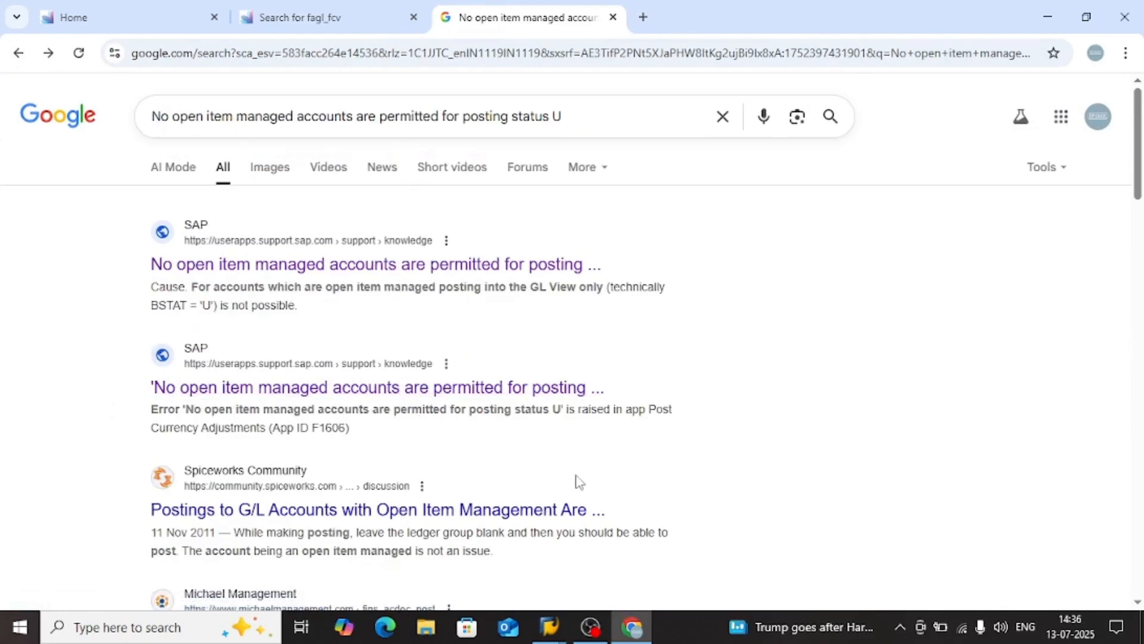
# Reopen SAP article 3538801 to recheck its symptom and environment sections, and return to the search results
pyautogui.click(452, 394)
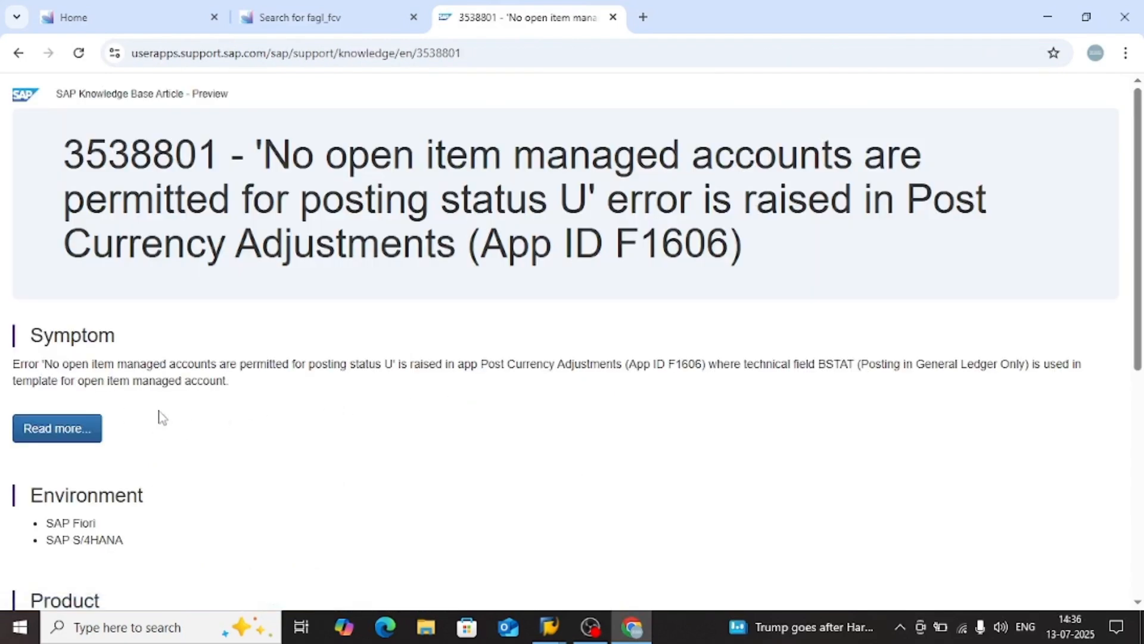
pyautogui.scroll(-1, 293, 452)
pyautogui.moveTo(291, 448); pyautogui.dragTo(254, 356)
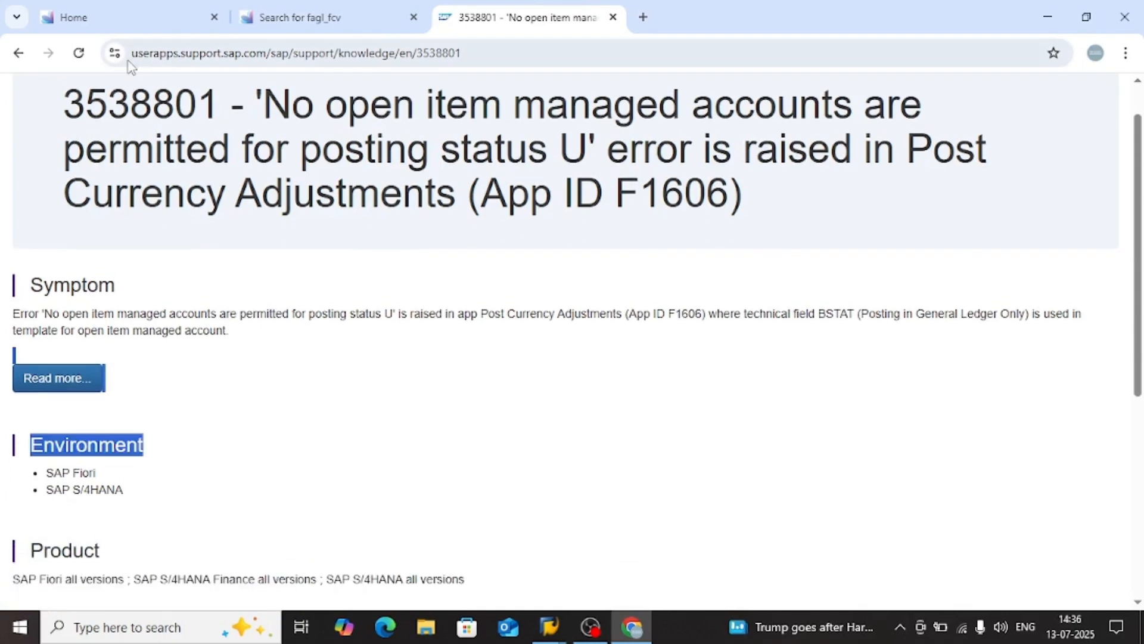
pyautogui.click(18, 53)
# Scan the remaining search results on open item managed accounts and posting status U, and return to the top of the results
pyautogui.scroll(-5, 288, 497)
pyautogui.scroll(-10, 285, 488)
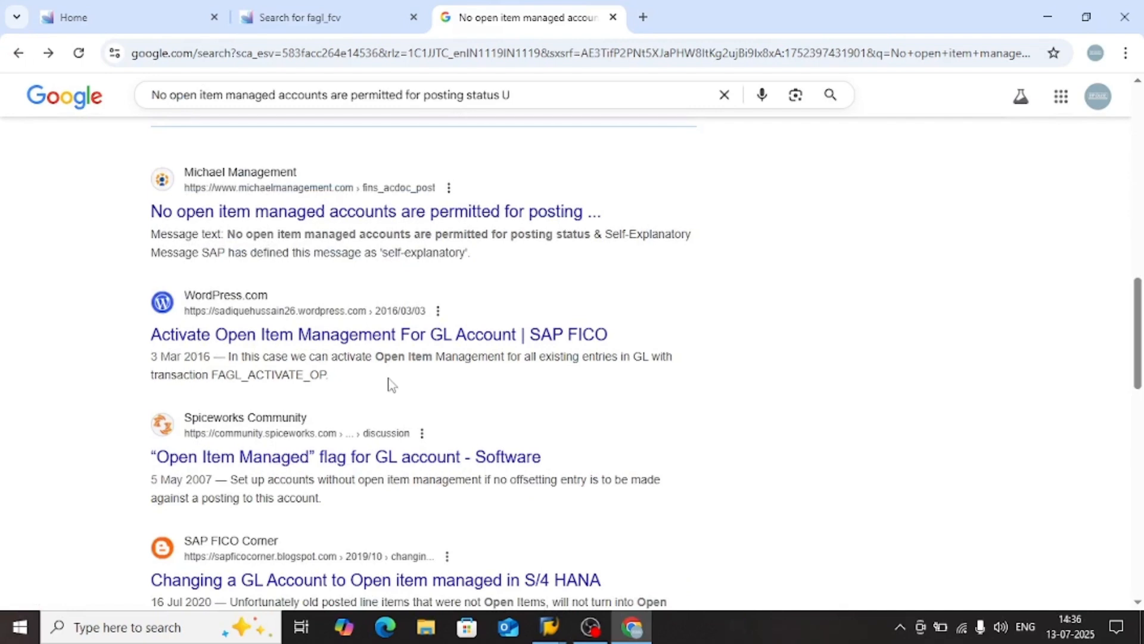
pyautogui.scroll(-1, 385, 379)
pyautogui.scroll(-3, 379, 378)
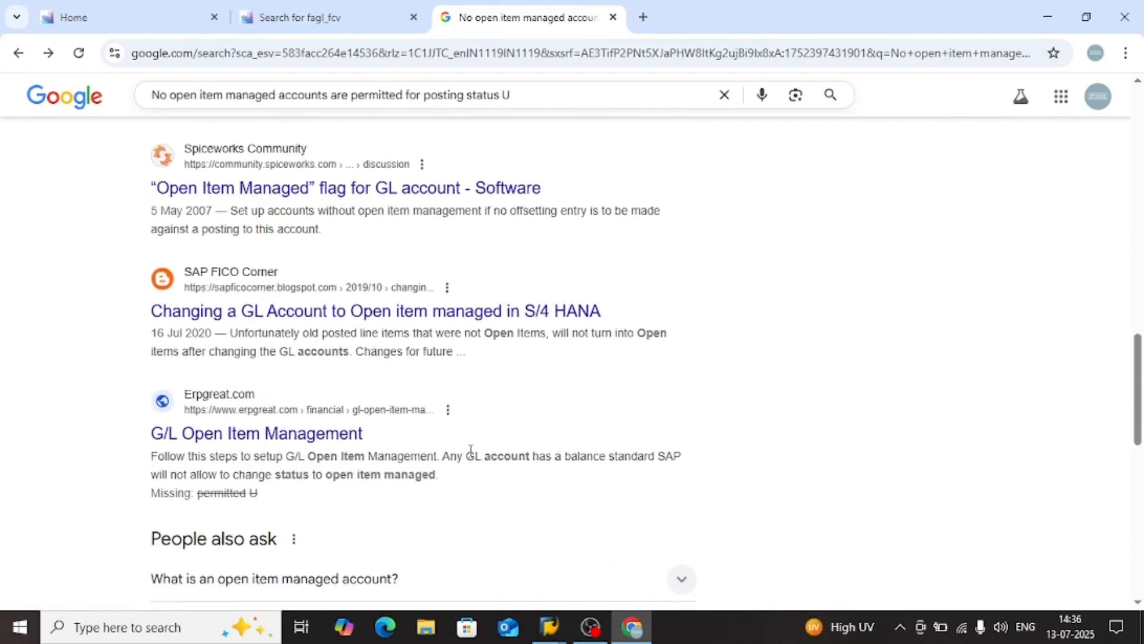
pyautogui.scroll(15, 459, 465)
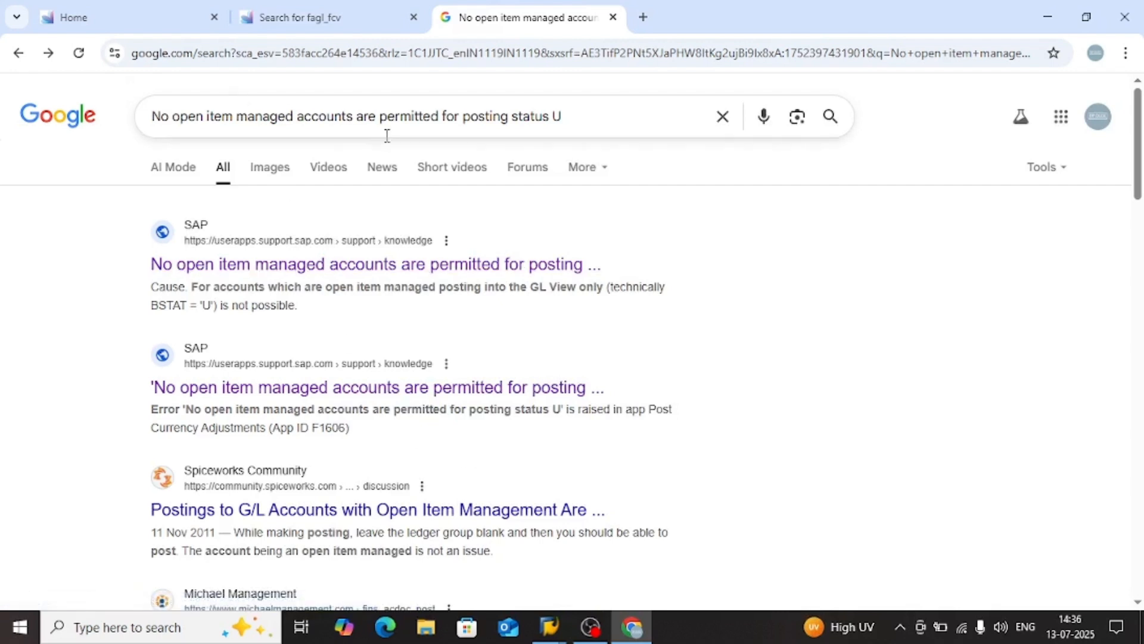
# Open the AI Mode answer for the posting status U query and read its explanation, conflict and error scenario sections
pyautogui.click(173, 169)
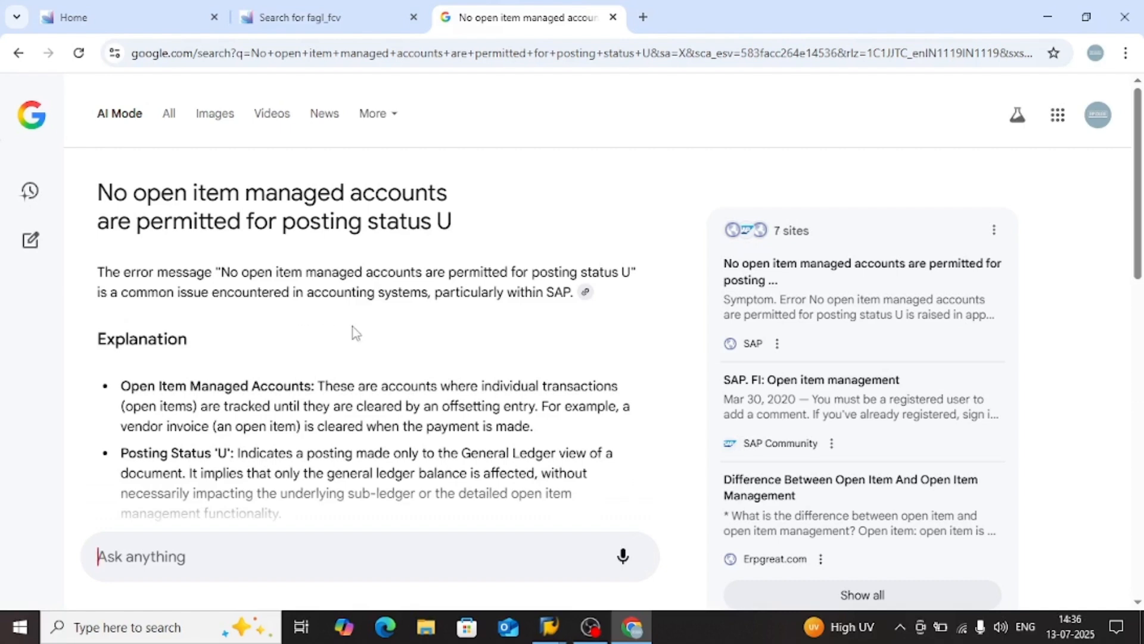
pyautogui.scroll(-1, 353, 331)
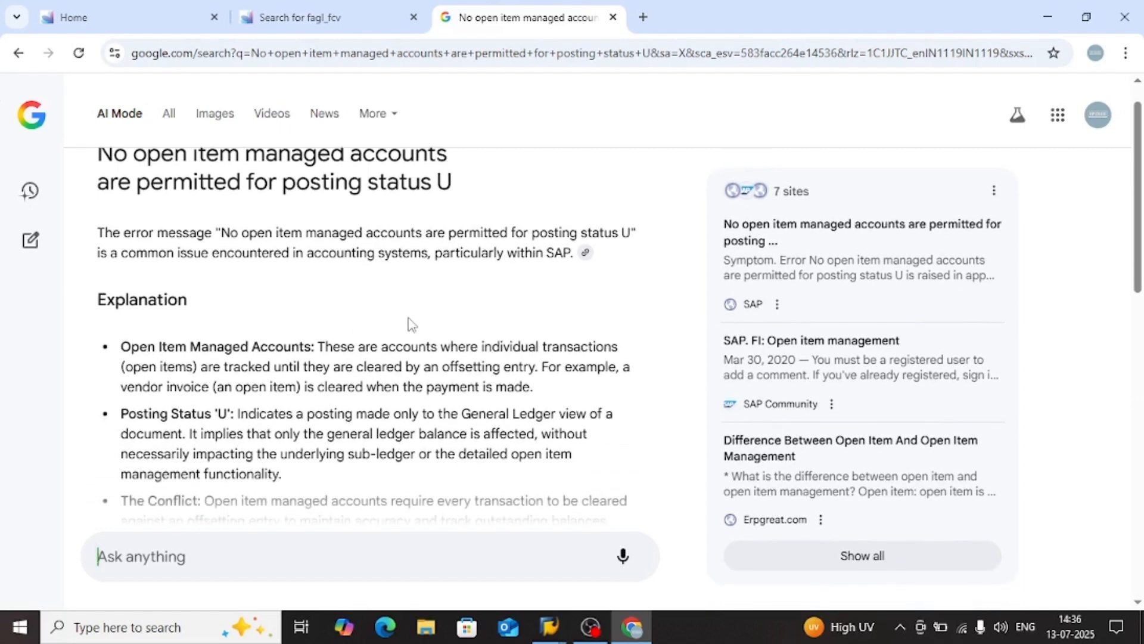
pyautogui.scroll(-2, 403, 371)
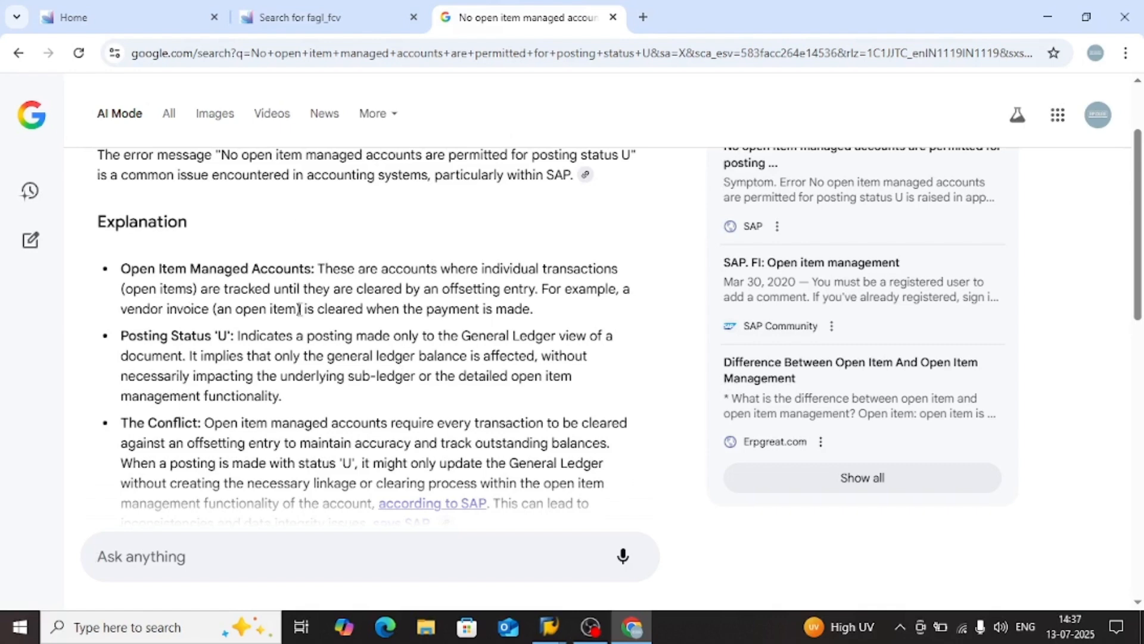
pyautogui.scroll(-3, 305, 325)
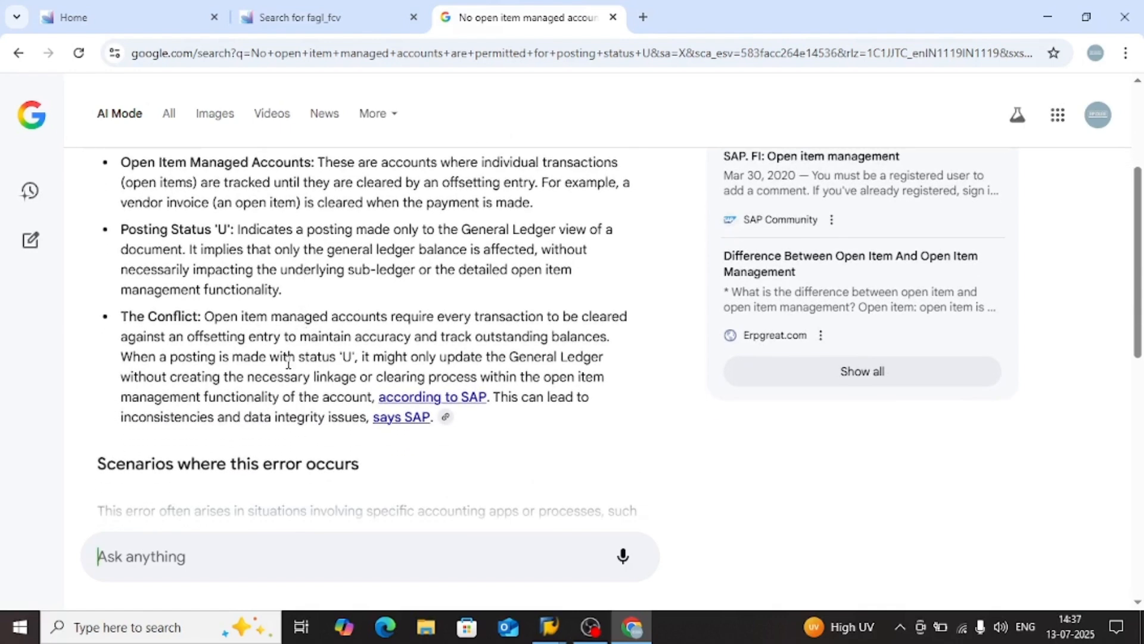
pyautogui.scroll(-2, 288, 363)
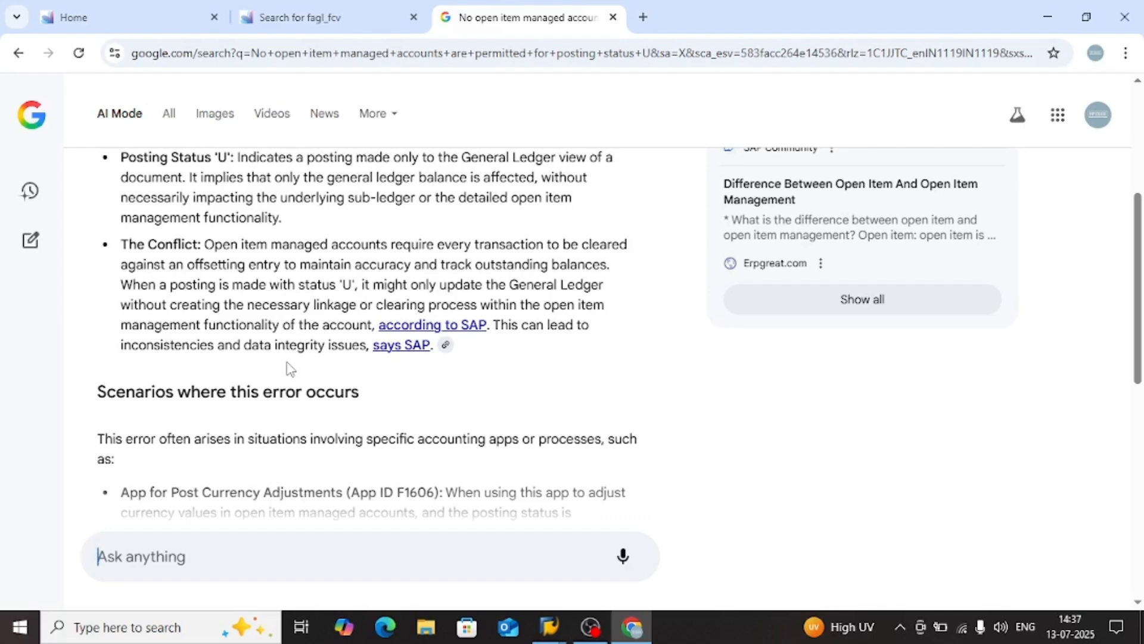
pyautogui.scroll(-3, 310, 404)
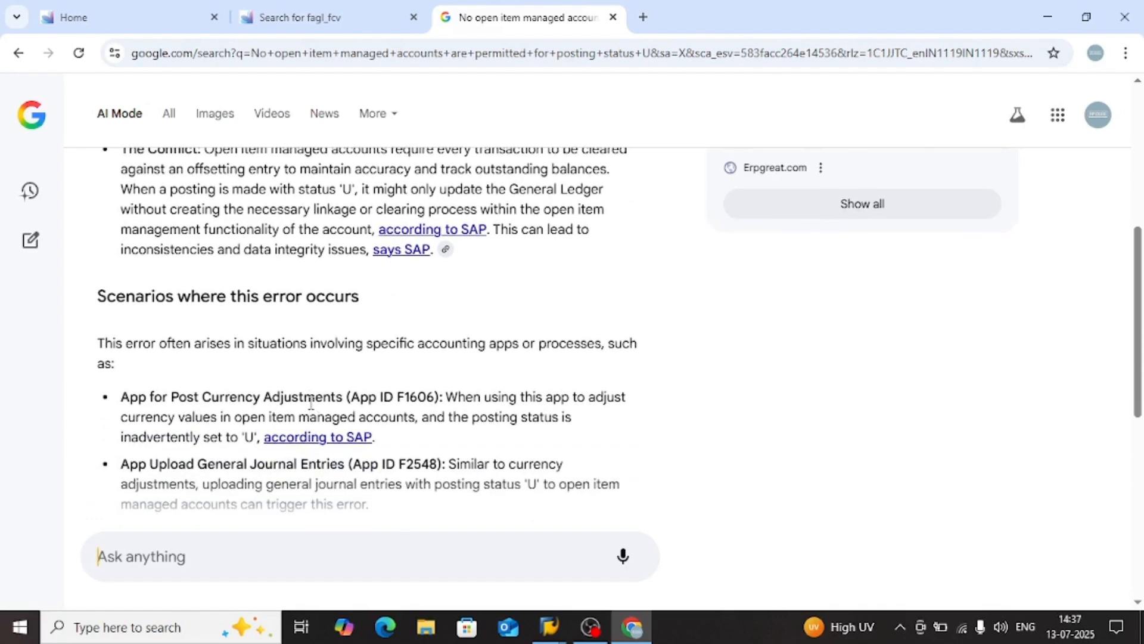
pyautogui.scroll(-4, 311, 404)
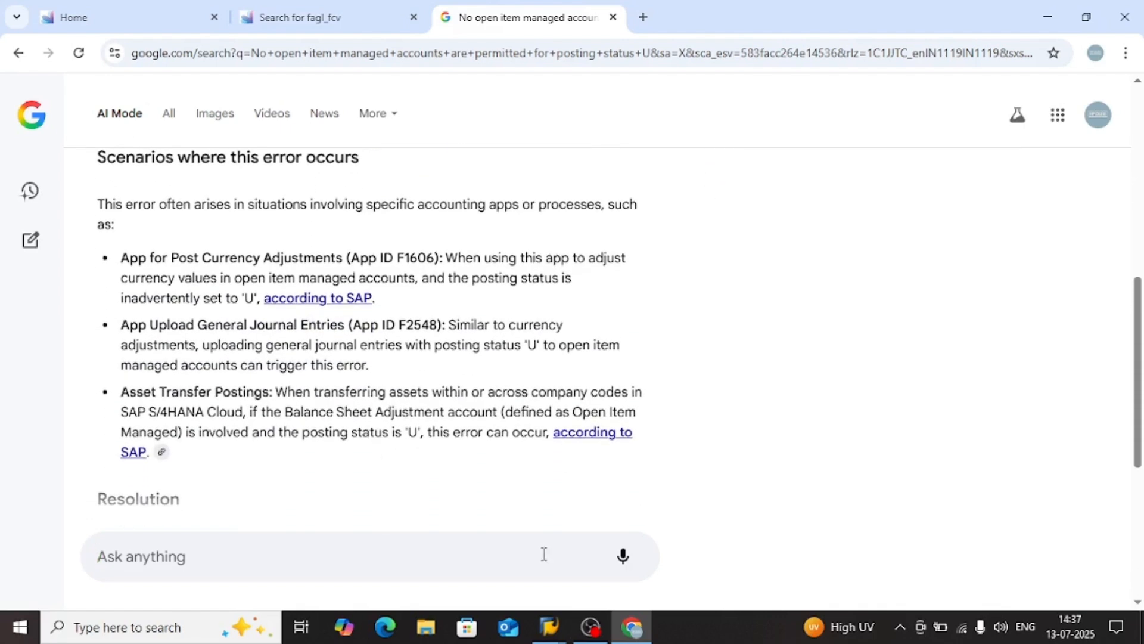
# Switch to the SAP Display logs window, open the details of the compound error category message, and select its text and message number
pyautogui.moveTo(551, 627)
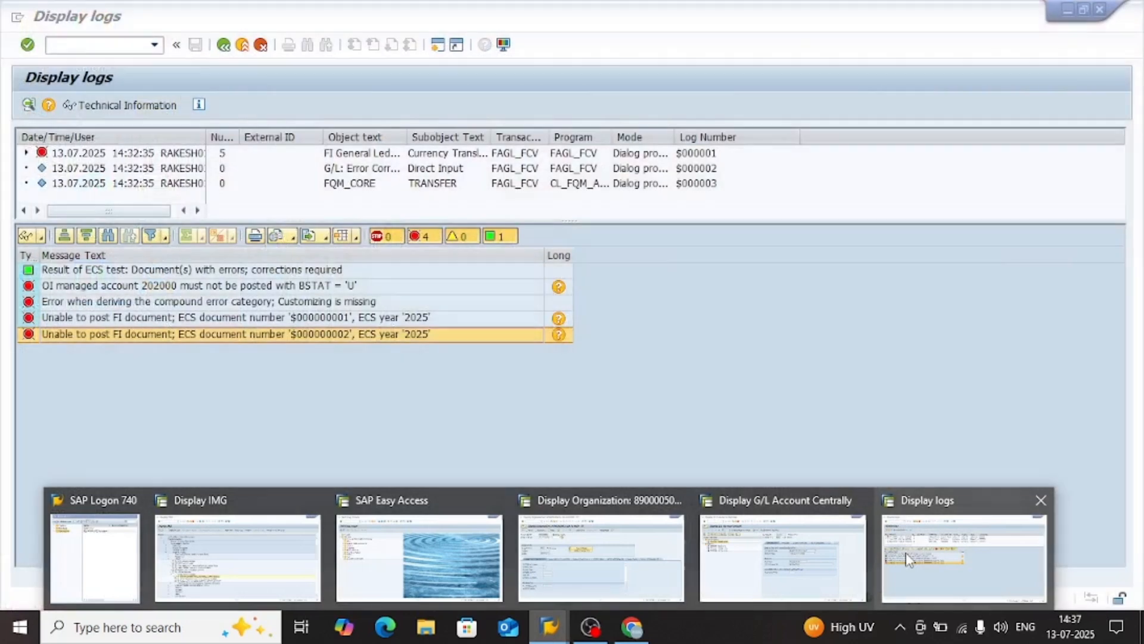
pyautogui.click(909, 560)
pyautogui.click(422, 319)
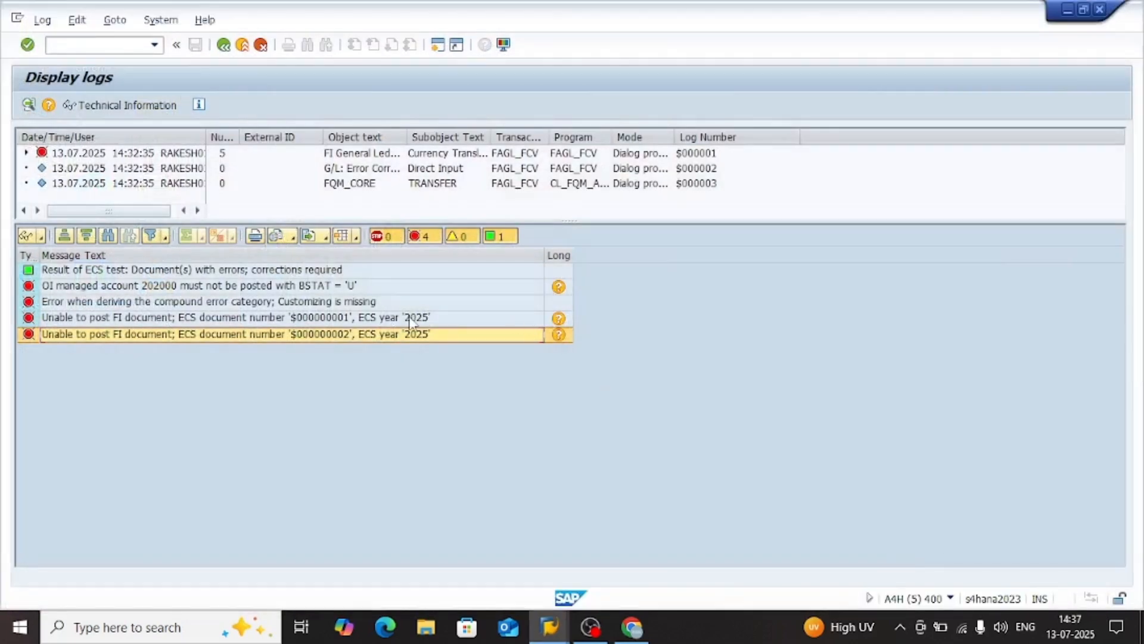
pyautogui.doubleClick(378, 302)
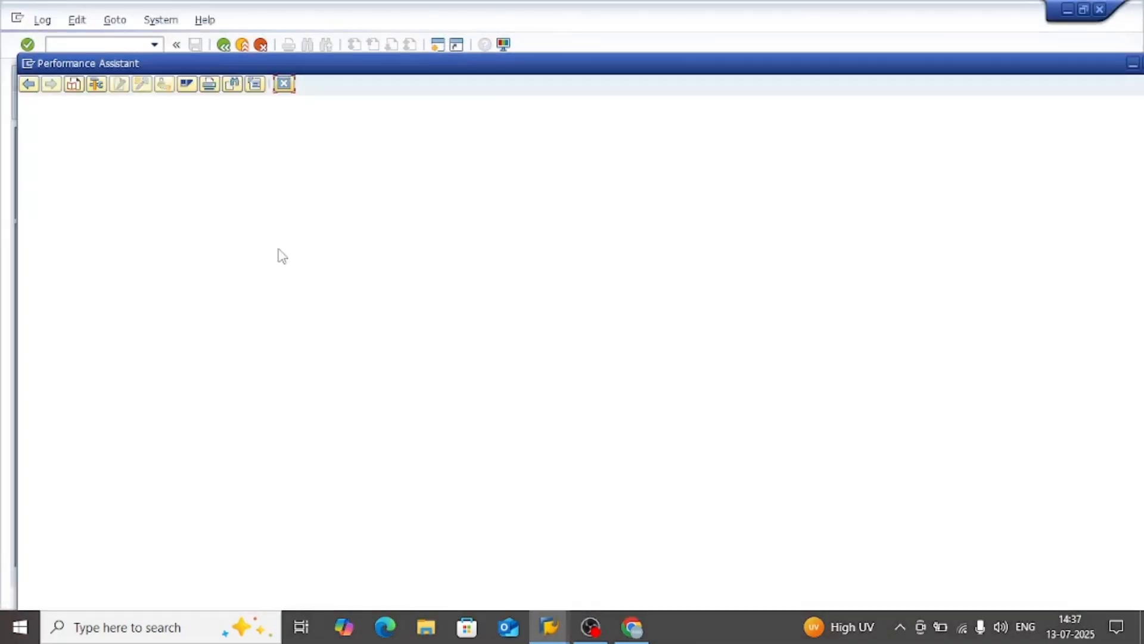
pyautogui.moveTo(196, 152); pyautogui.dragTo(36, 119)
pyautogui.hotkey('ctrl', 'c')
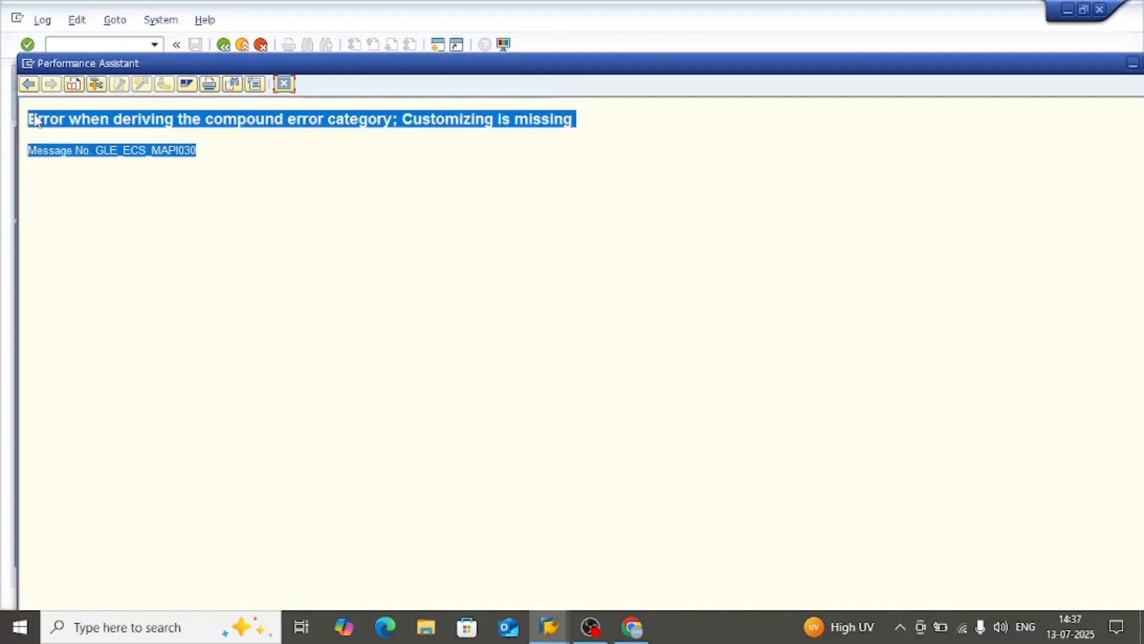
# Switch to Chrome and search the web for "Error when deriving the compound error category; Customizing is missing Message No. GLE_ECS_MAPI030"
pyautogui.hotkey('alt', 'Tab')
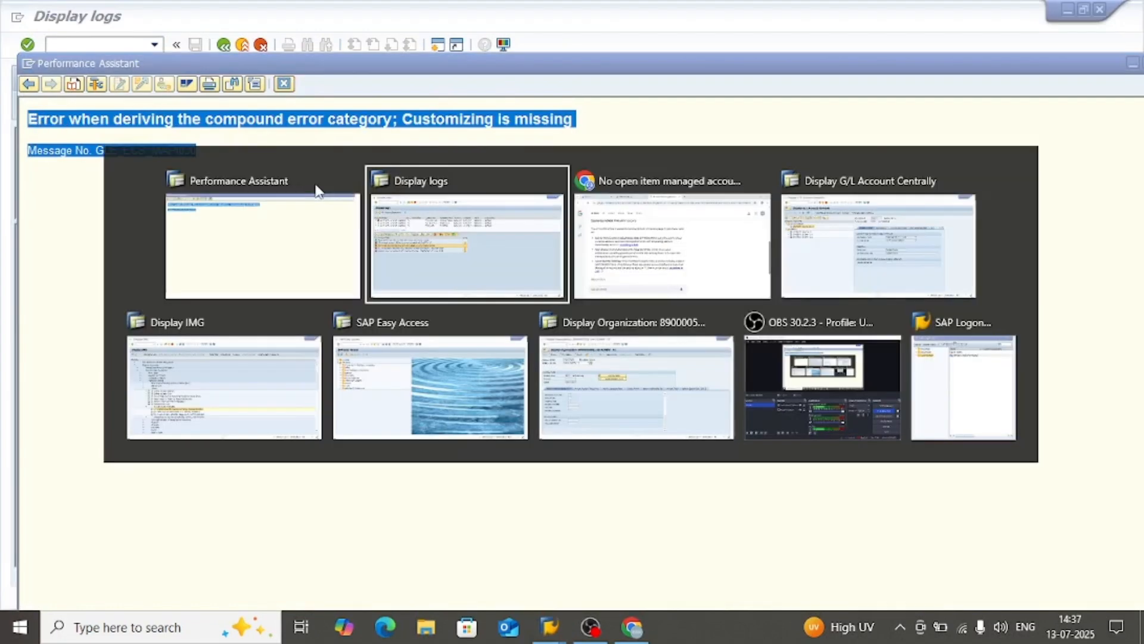
pyautogui.hotkey('alt', 'Tab')
pyautogui.hotkey('ctrl', 'l')
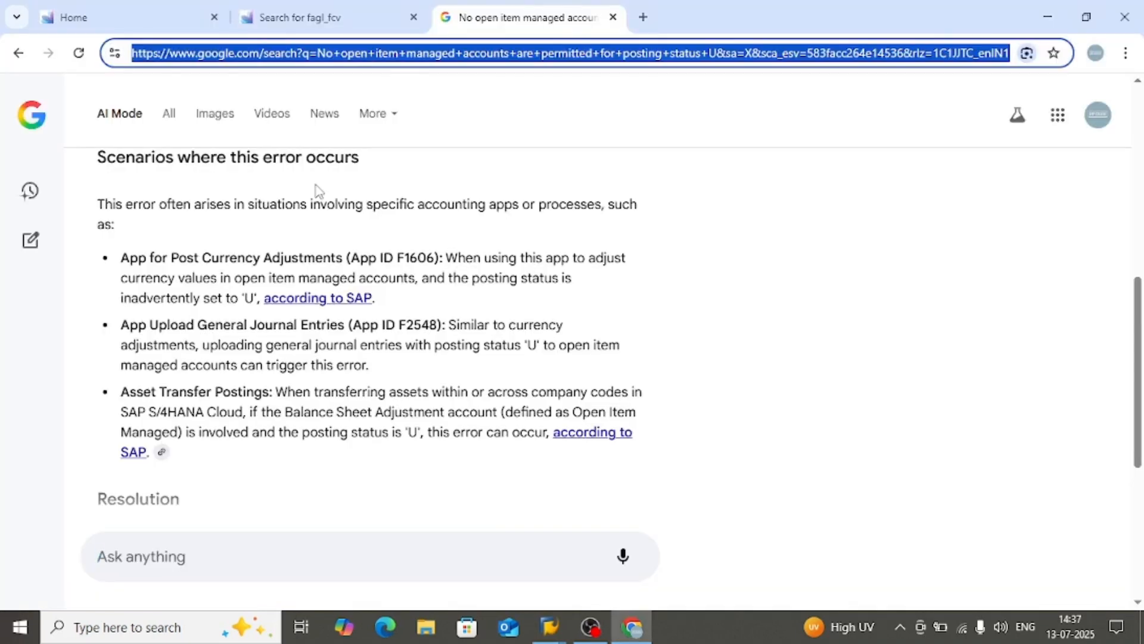
pyautogui.hotkey('ctrl', 'v')
pyautogui.press('Return')
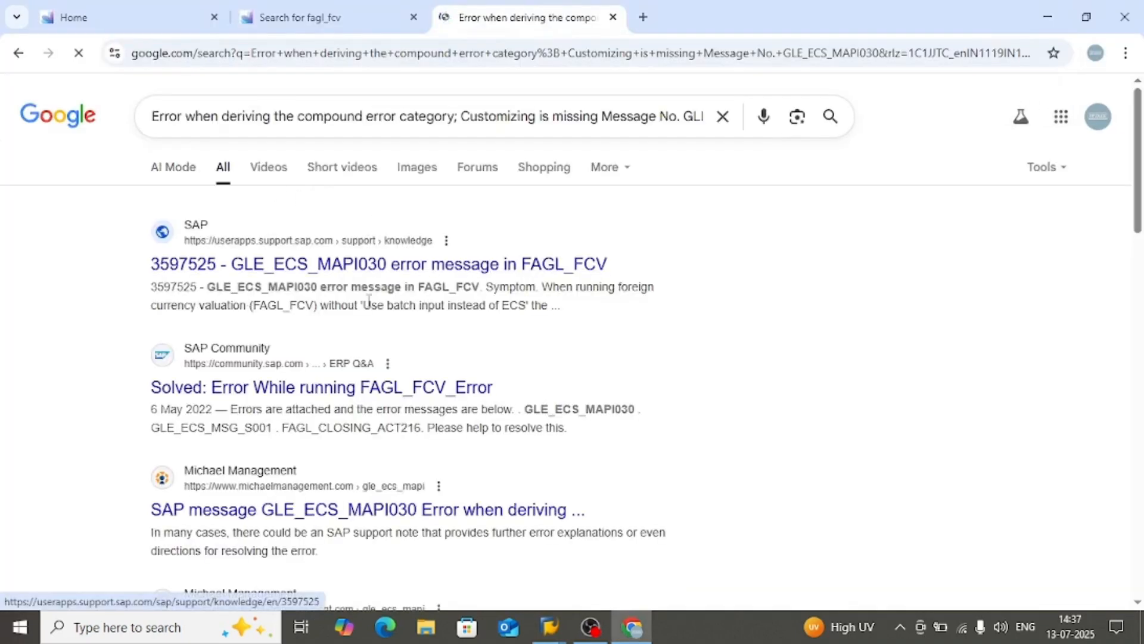
# Open SAP article 3597525 on the GLE_ECS_MAPI030 error in FAGL_FCV, read its preview, and return to the results
pyautogui.click(444, 271)
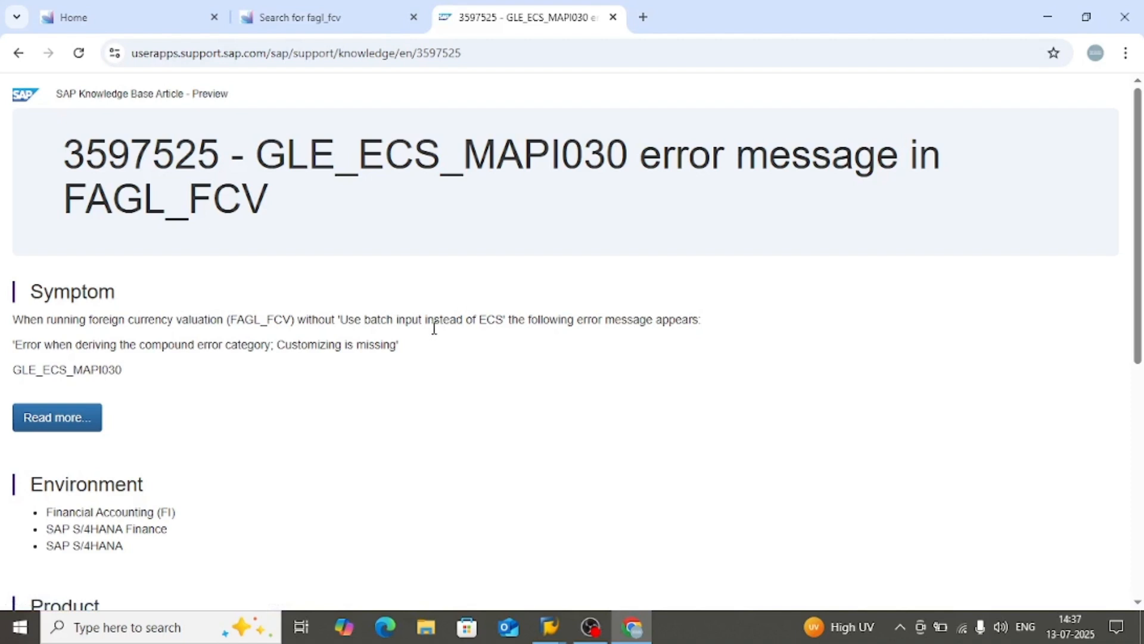
pyautogui.scroll(-1, 360, 394)
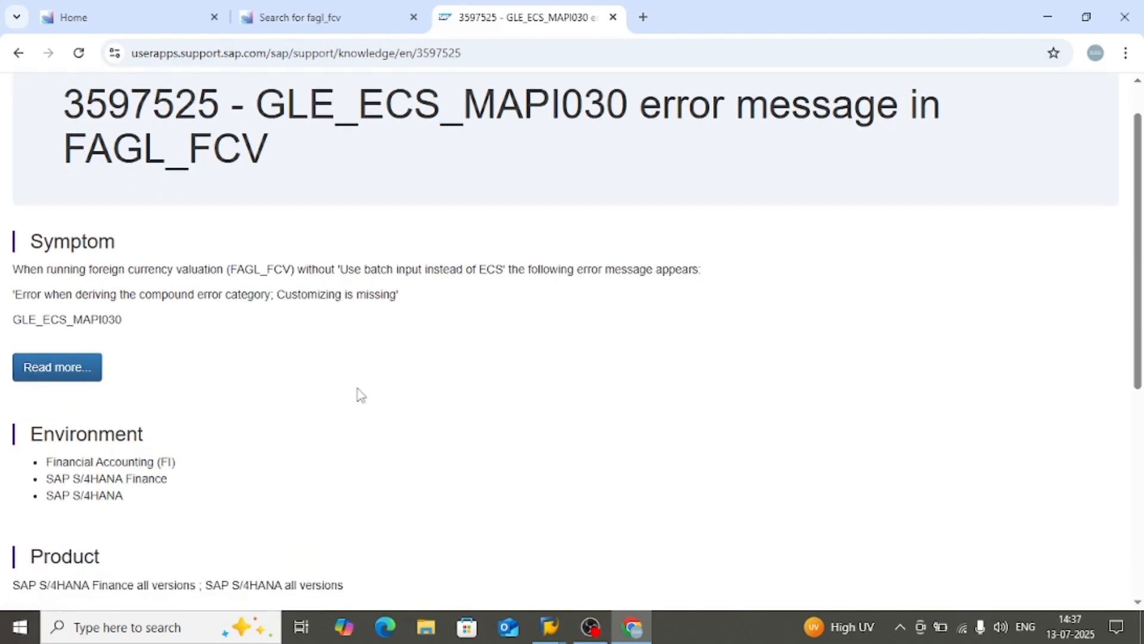
pyautogui.scroll(-2, 360, 395)
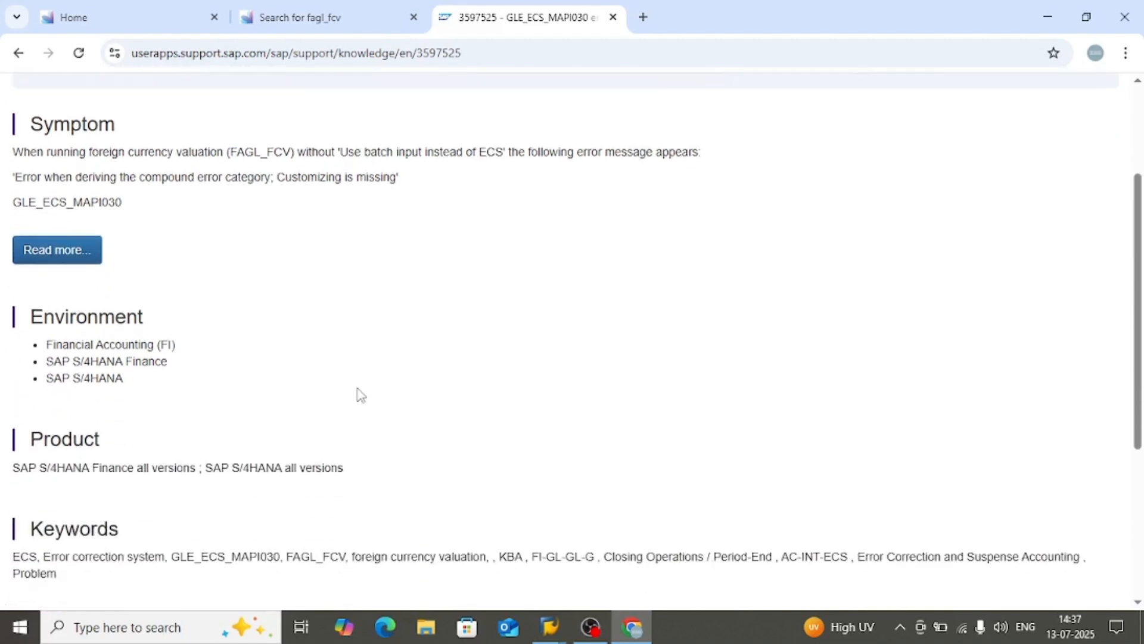
pyautogui.scroll(-5, 360, 394)
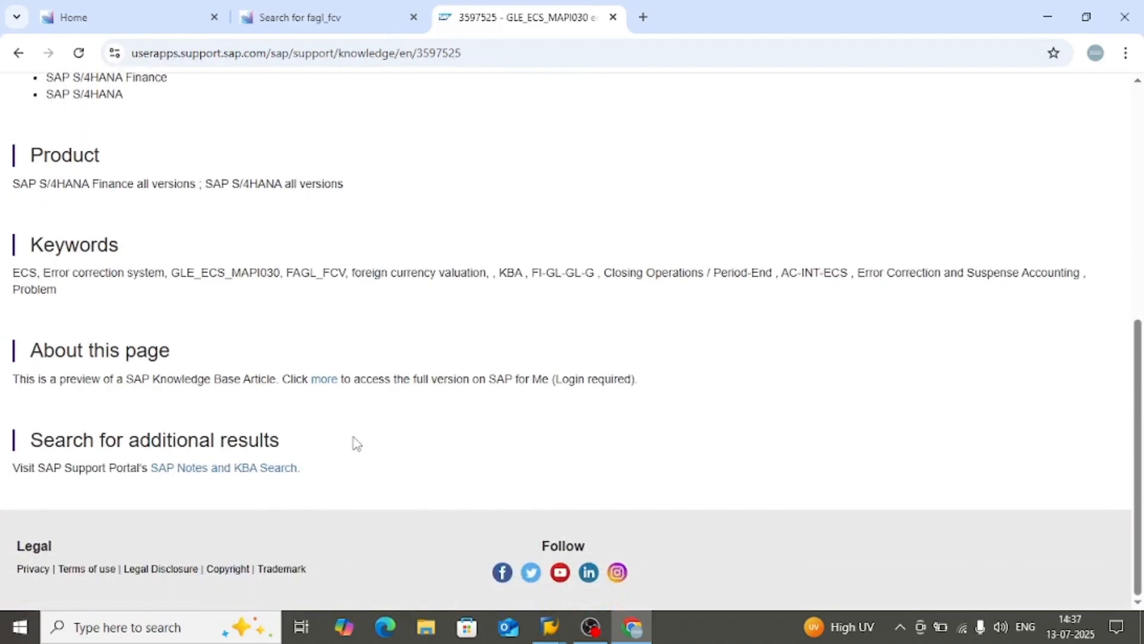
pyautogui.click(18, 52)
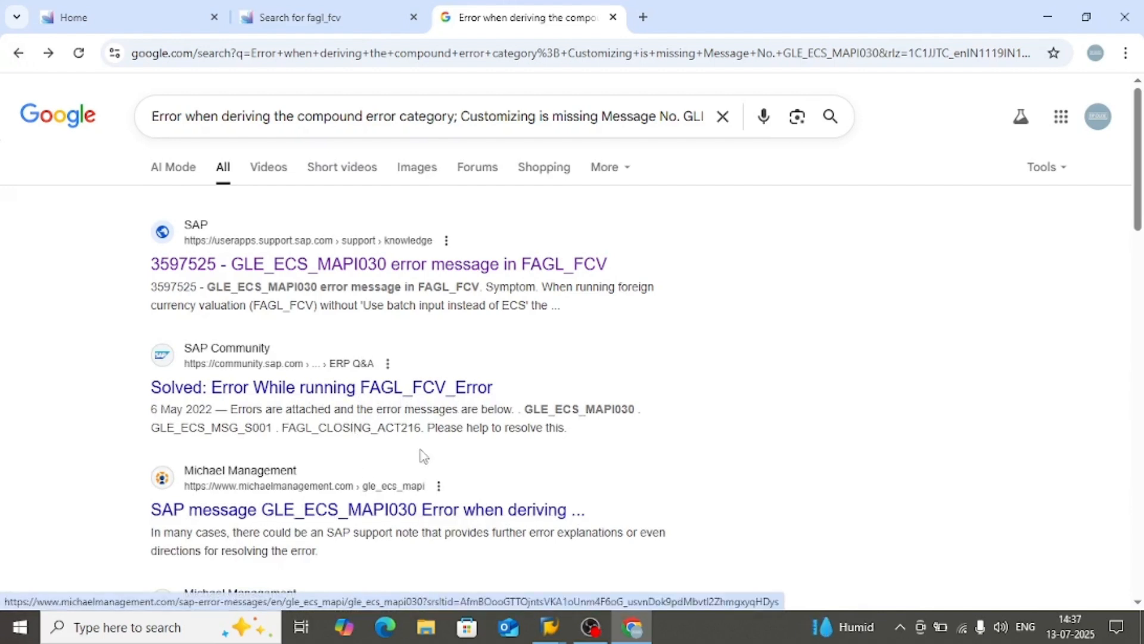
# Open the solved SAP Community thread on the error while running FAGL_FCV and examine its replies and accepted solution
pyautogui.click(433, 391)
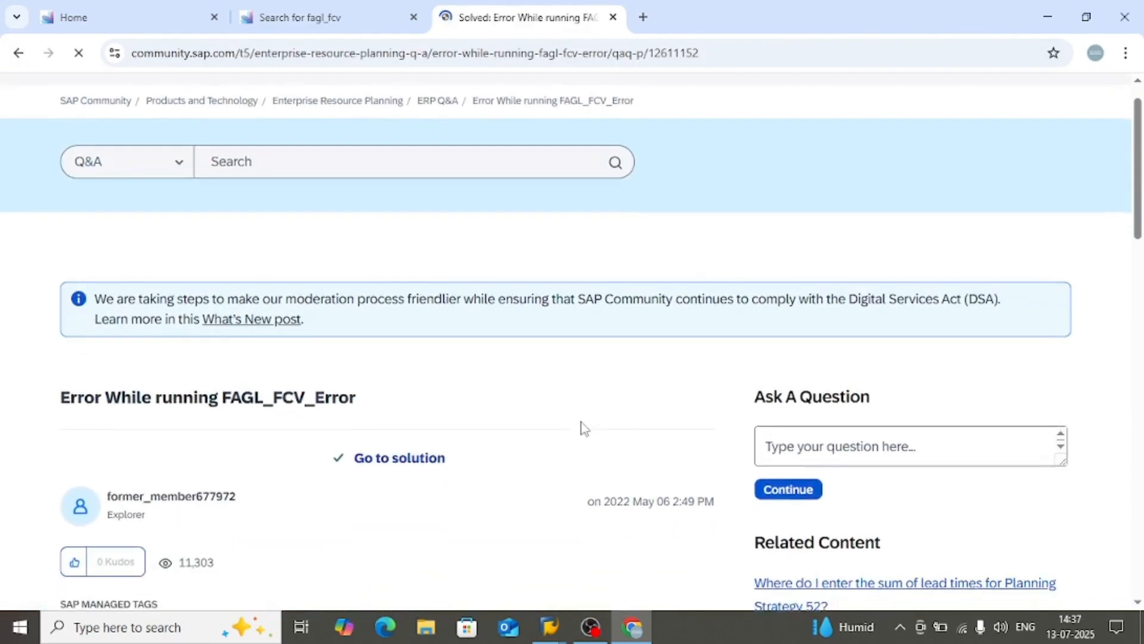
pyautogui.scroll(-15, 584, 429)
pyautogui.scroll(-10, 582, 427)
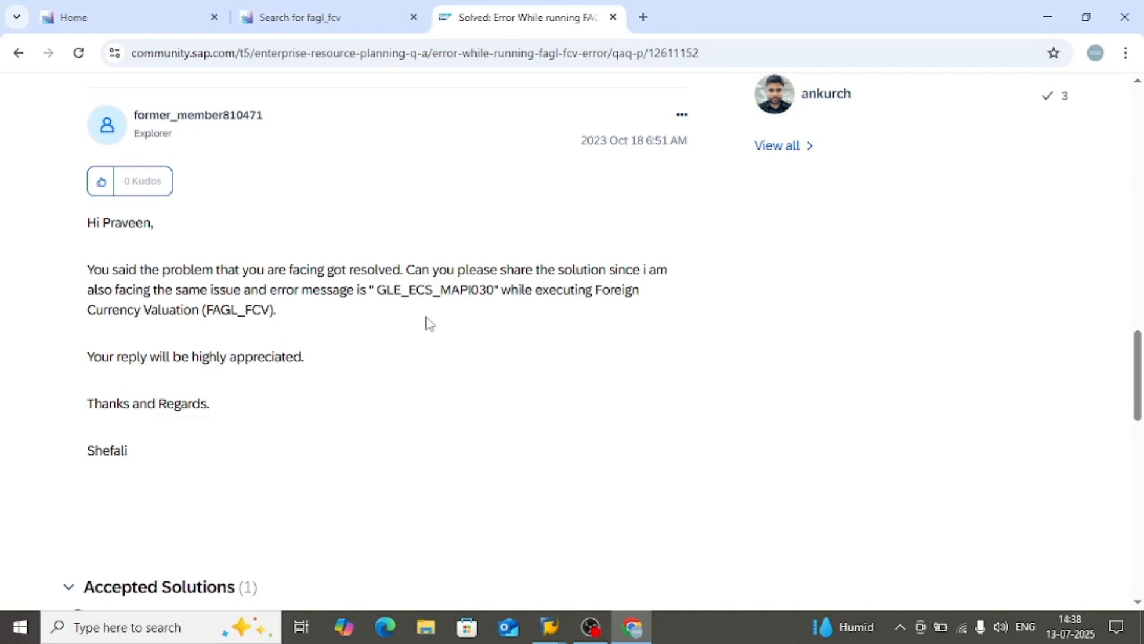
pyautogui.scroll(-1, 430, 324)
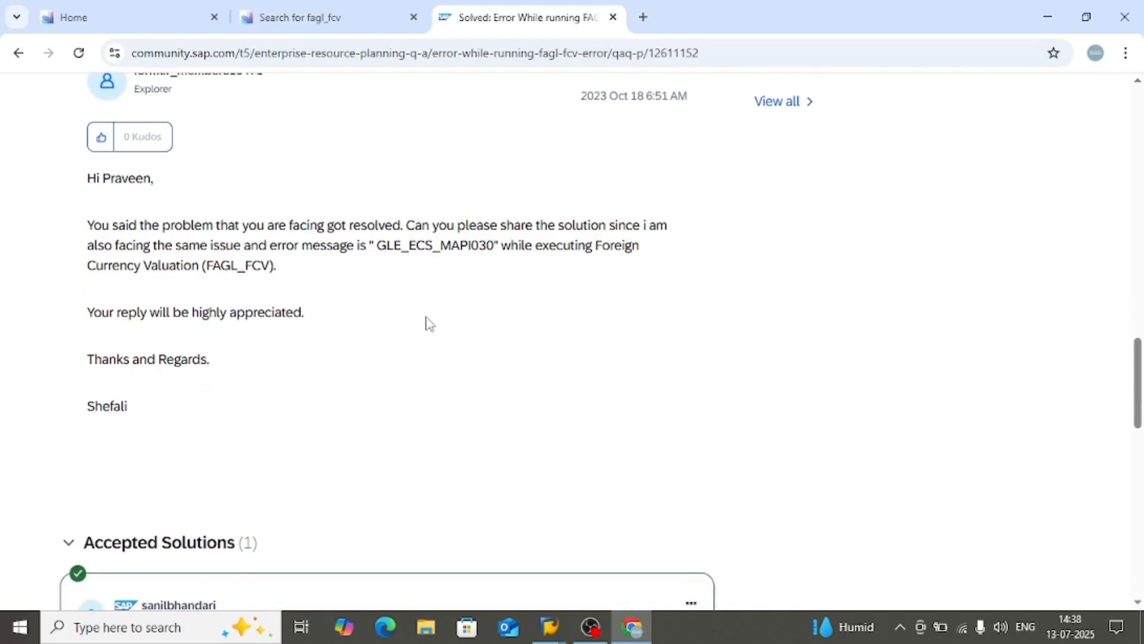
pyautogui.scroll(-5, 431, 323)
pyautogui.scroll(-2, 424, 326)
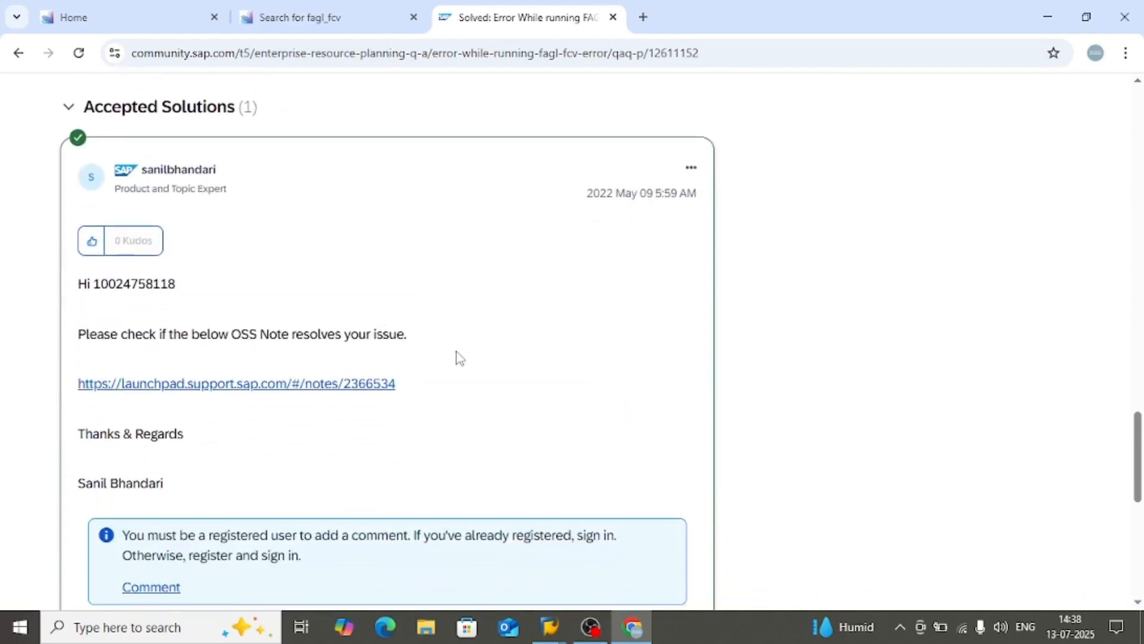
pyautogui.scroll(-1, 457, 357)
pyautogui.scroll(-7, 459, 358)
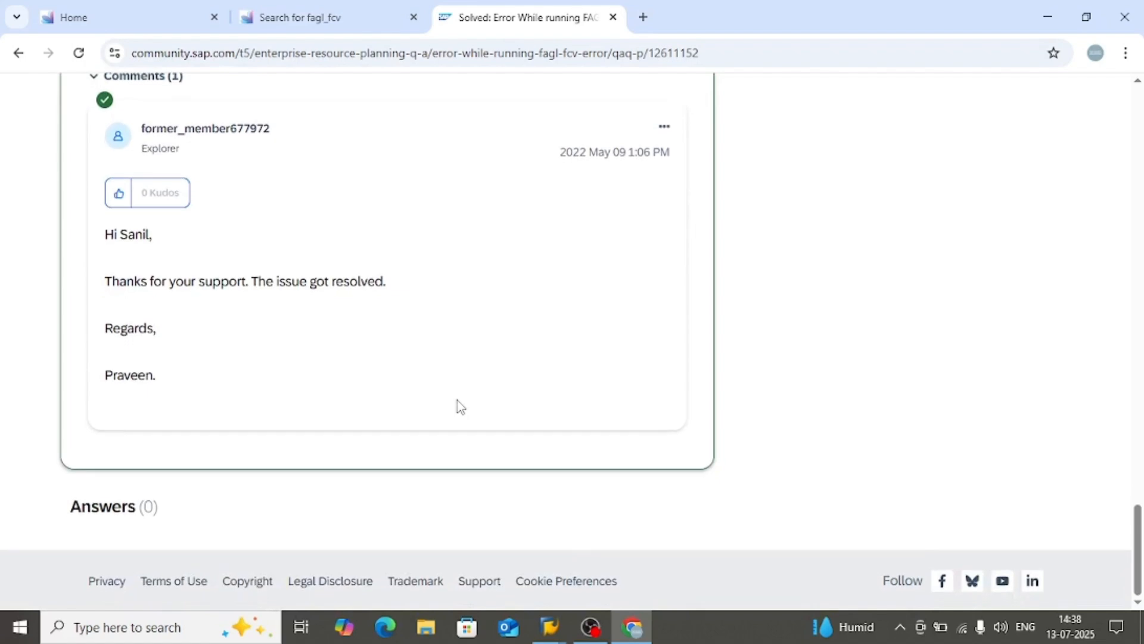
pyautogui.scroll(8, 461, 407)
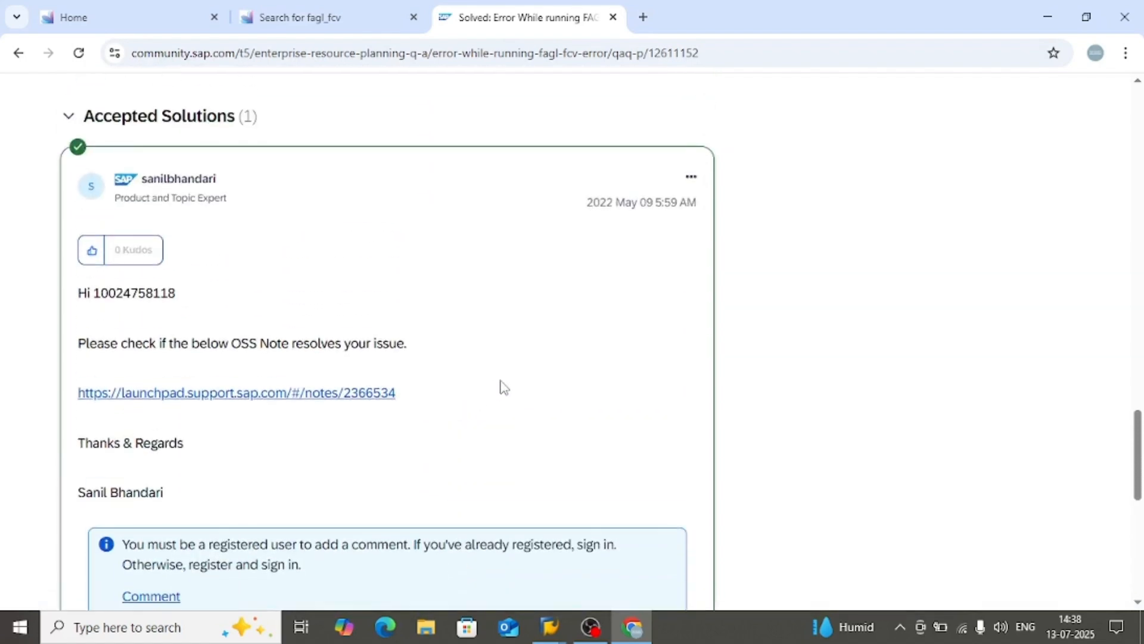
pyautogui.scroll(15, 500, 388)
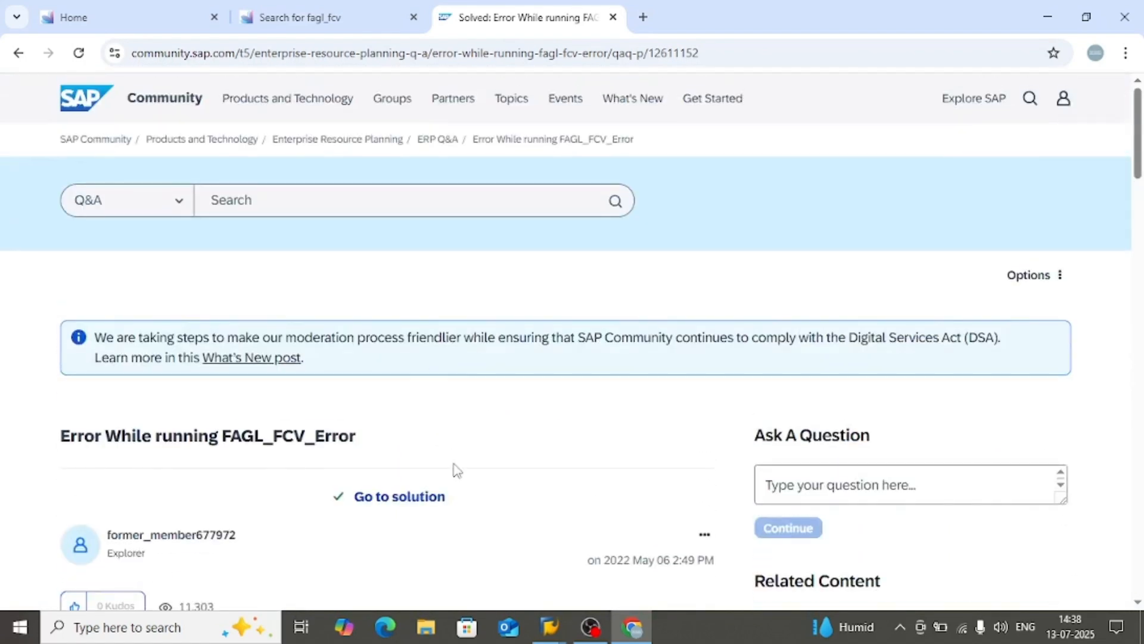
pyautogui.scroll(-15, 456, 471)
pyautogui.scroll(-2, 458, 468)
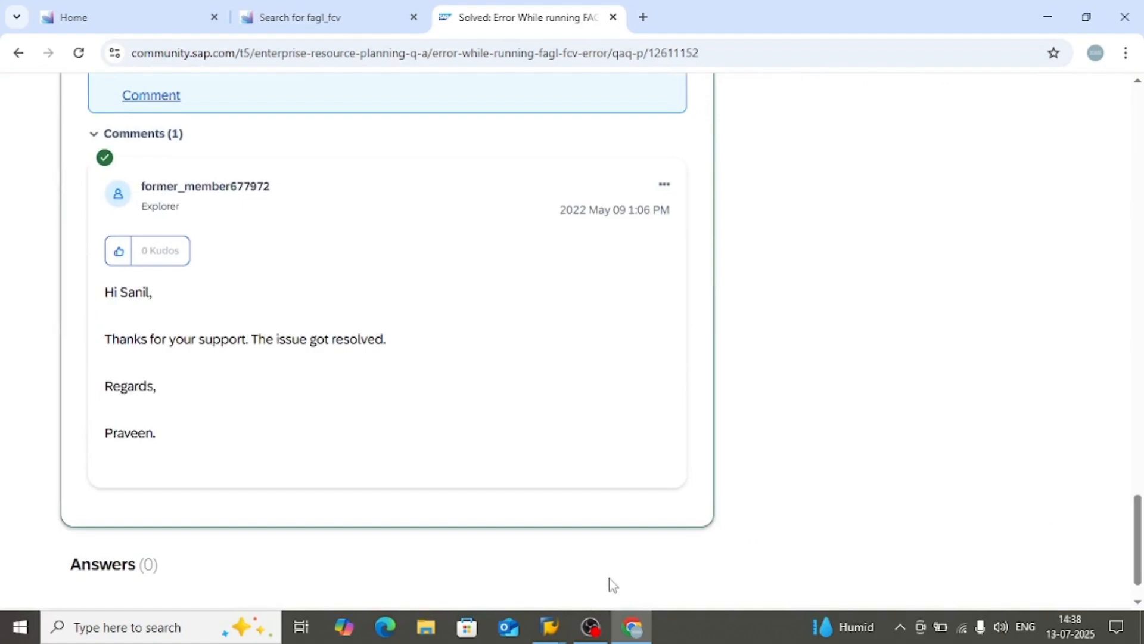
pyautogui.click(592, 626)
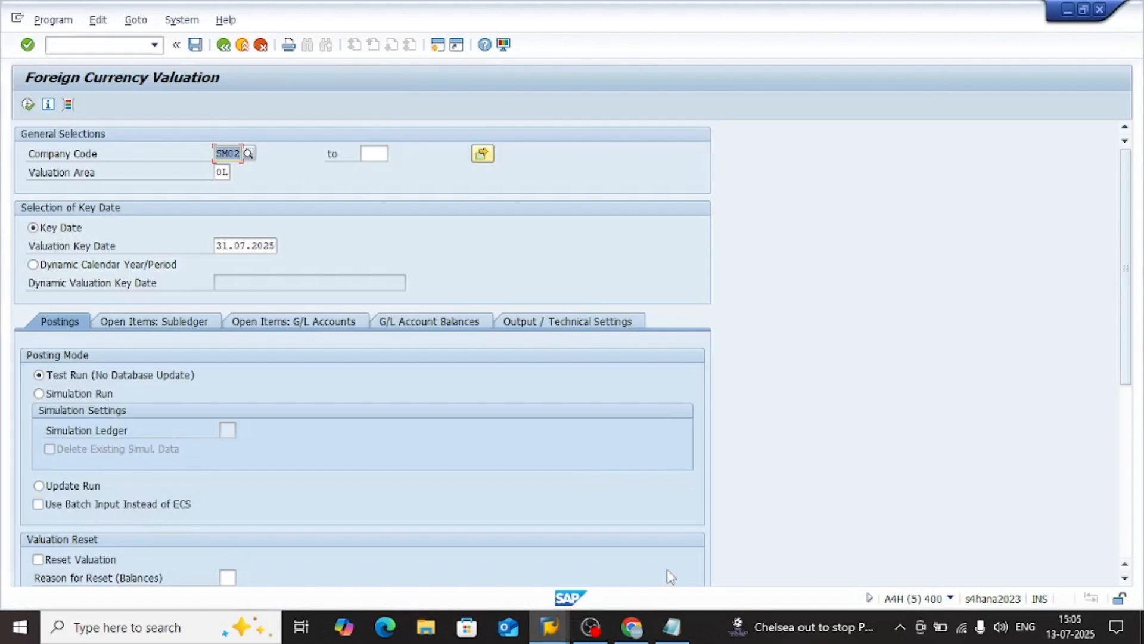
pyautogui.click(590, 626)
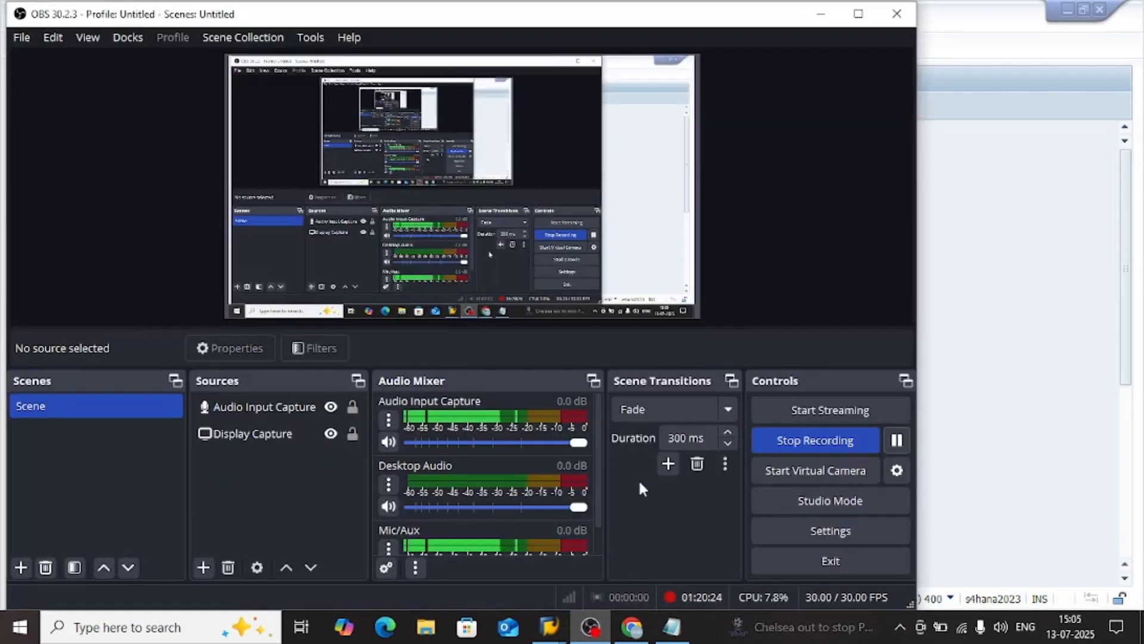
pyautogui.click(966, 309)
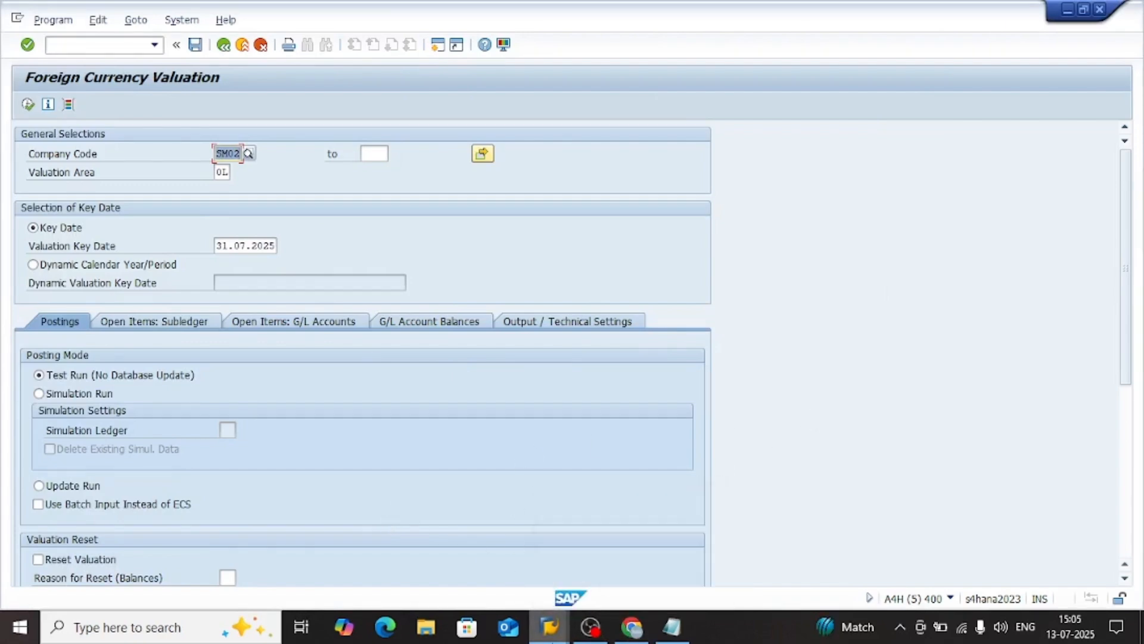
# Switch from the Foreign Currency Valuation screen to Chrome to view the cause and resolution in SAP article 3601066
pyautogui.moveTo(550, 626)
pyautogui.moveTo(637, 558)
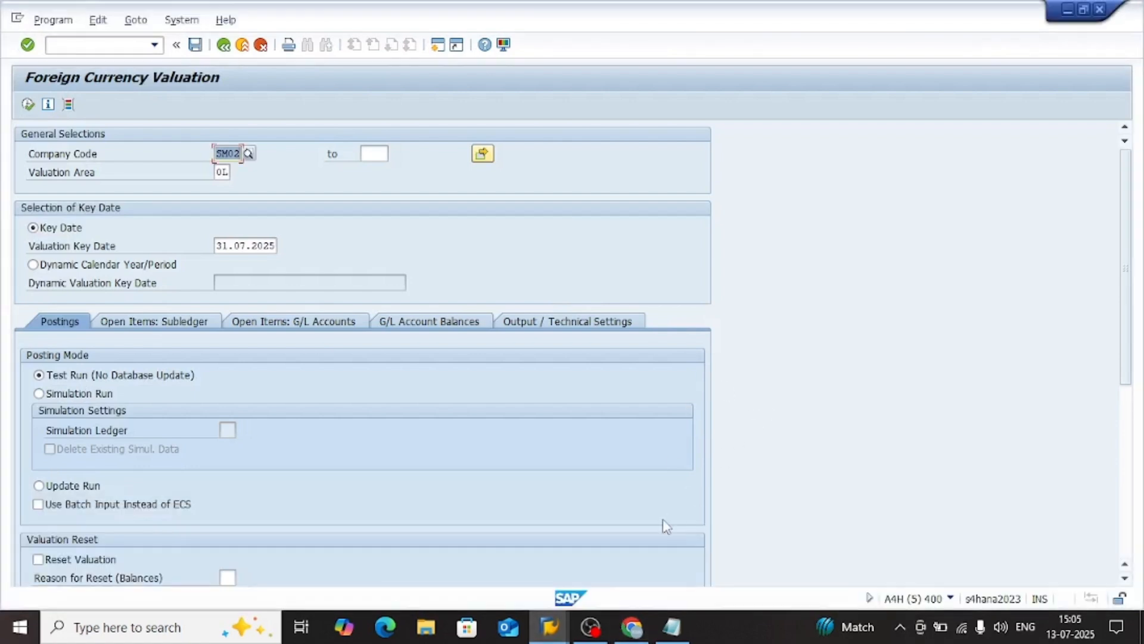
pyautogui.click(632, 627)
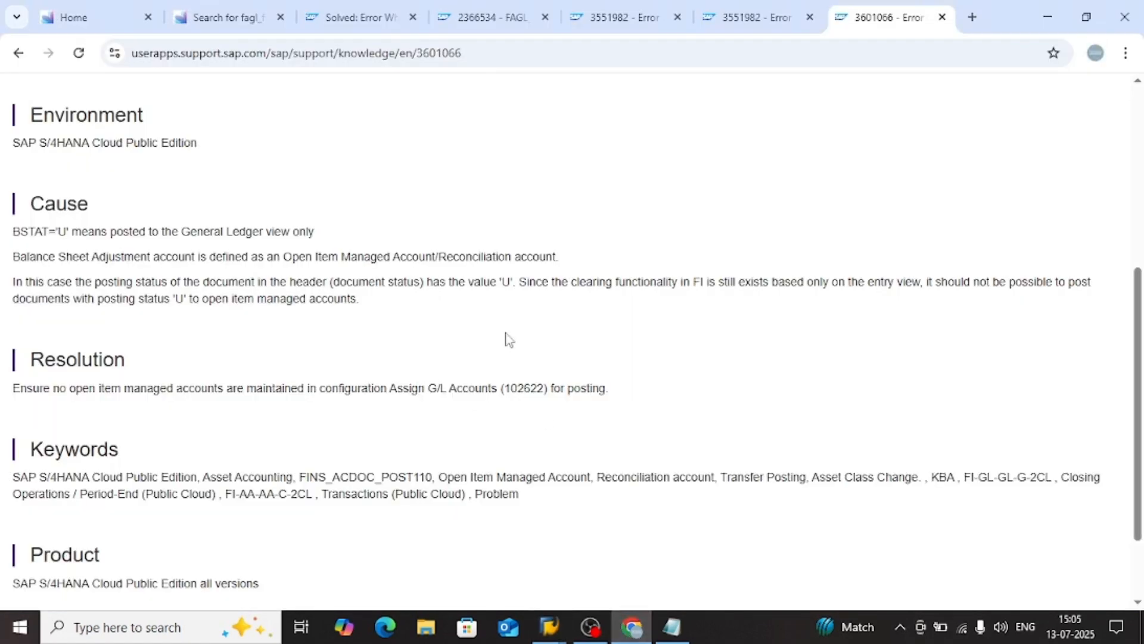
# Examine the title and symptom of SAP article 3601066, focusing on the FINS_ACDOC_POST110 error text and BSTAT='U'
pyautogui.scroll(5, 516, 329)
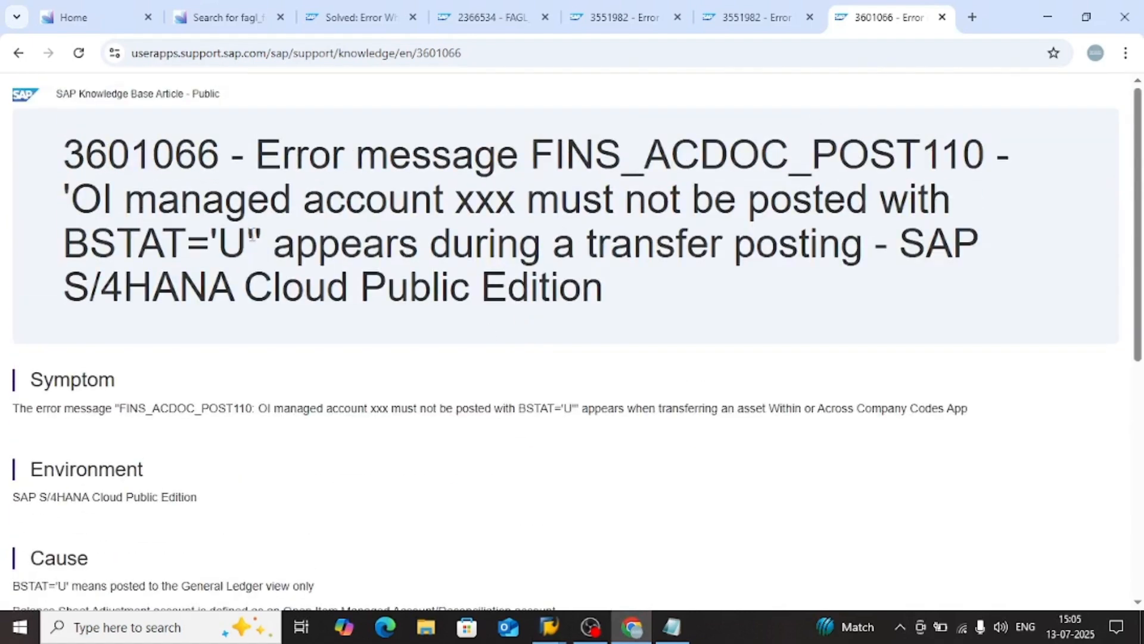
pyautogui.moveTo(249, 243); pyautogui.dragTo(93, 200)
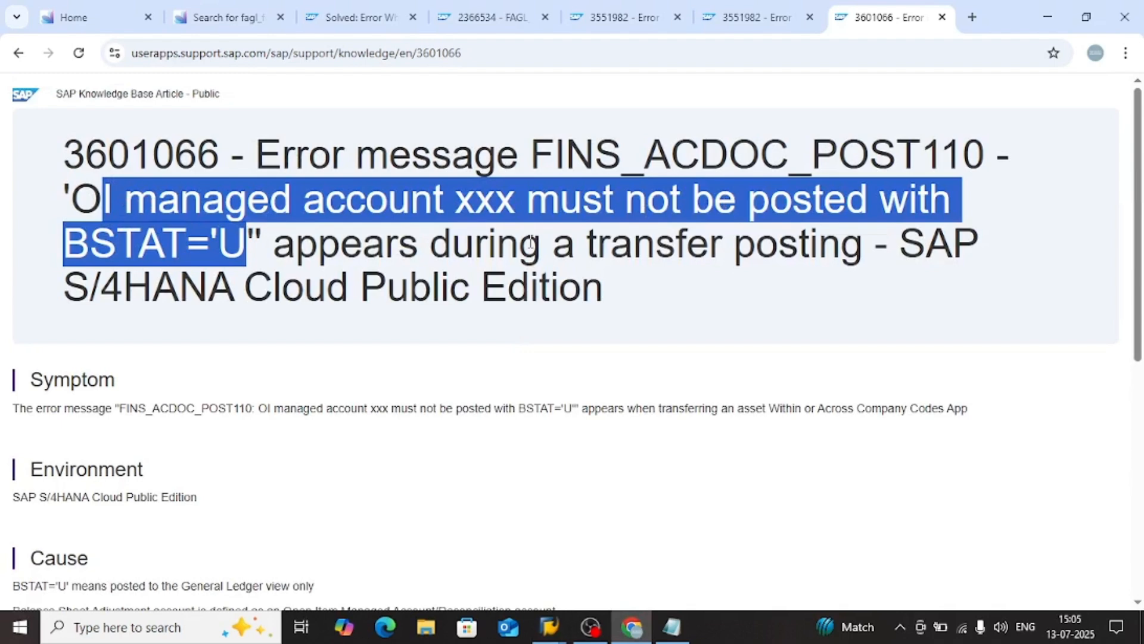
pyautogui.click(427, 434)
pyautogui.scroll(-1, 389, 476)
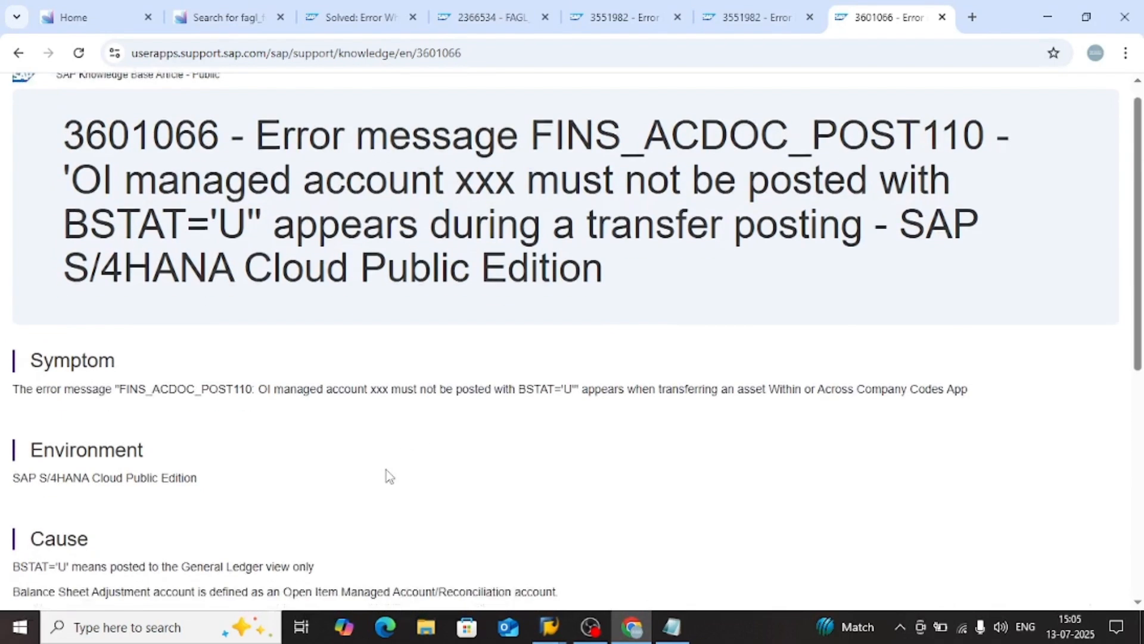
pyautogui.scroll(-1, 387, 476)
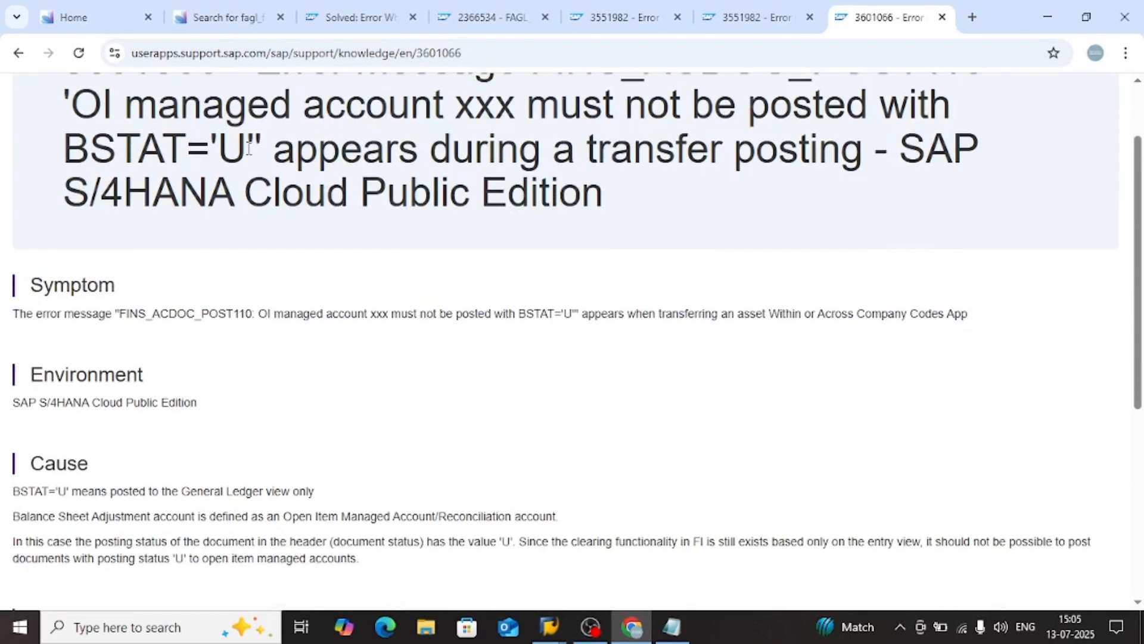
pyautogui.moveTo(249, 148); pyautogui.dragTo(171, 147)
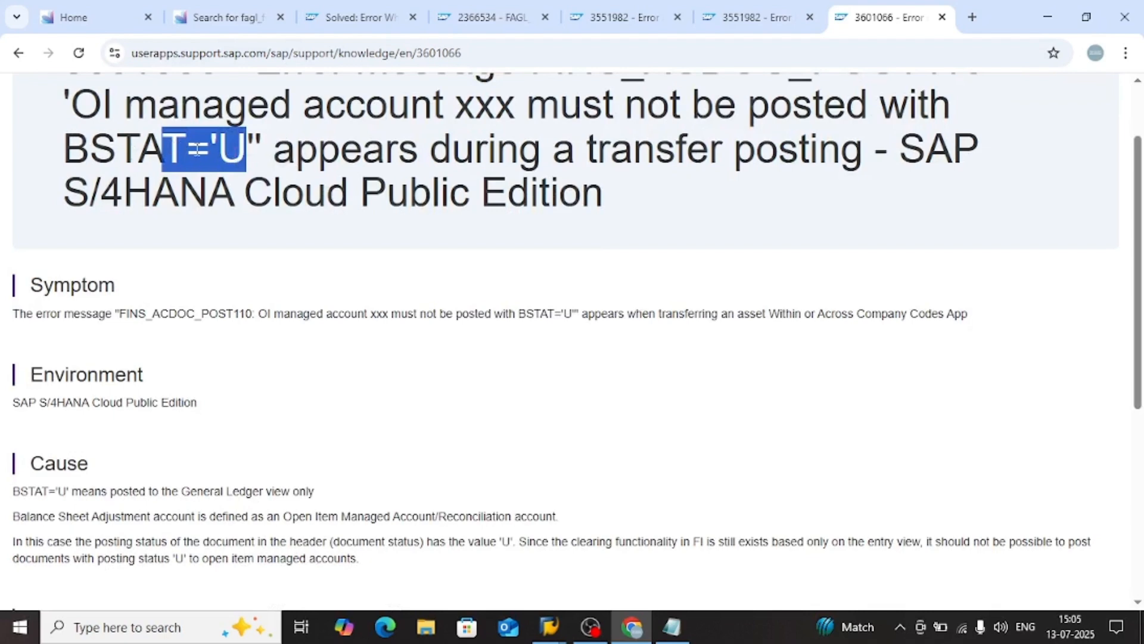
pyautogui.click(245, 148)
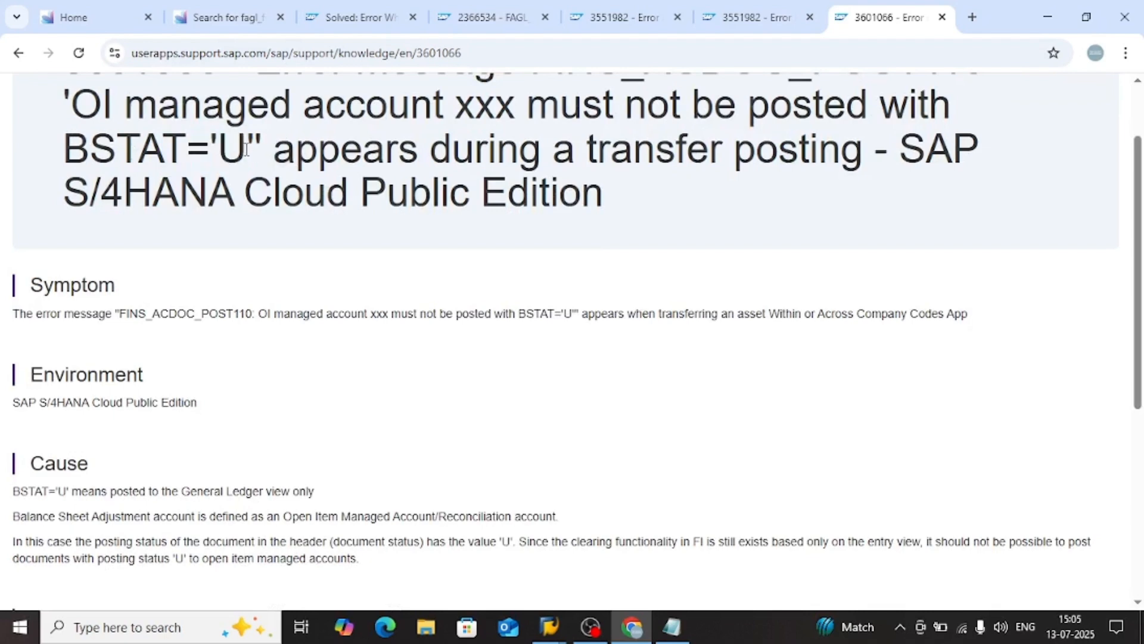
pyautogui.moveTo(245, 156); pyautogui.dragTo(230, 154)
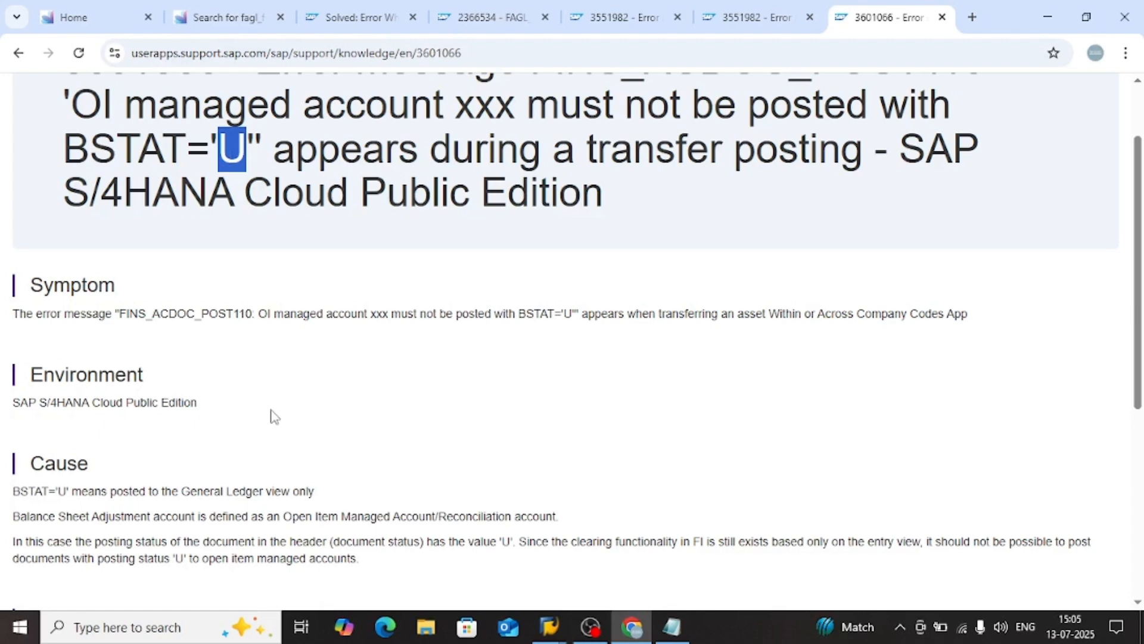
pyautogui.click(354, 426)
pyautogui.scroll(-3, 373, 472)
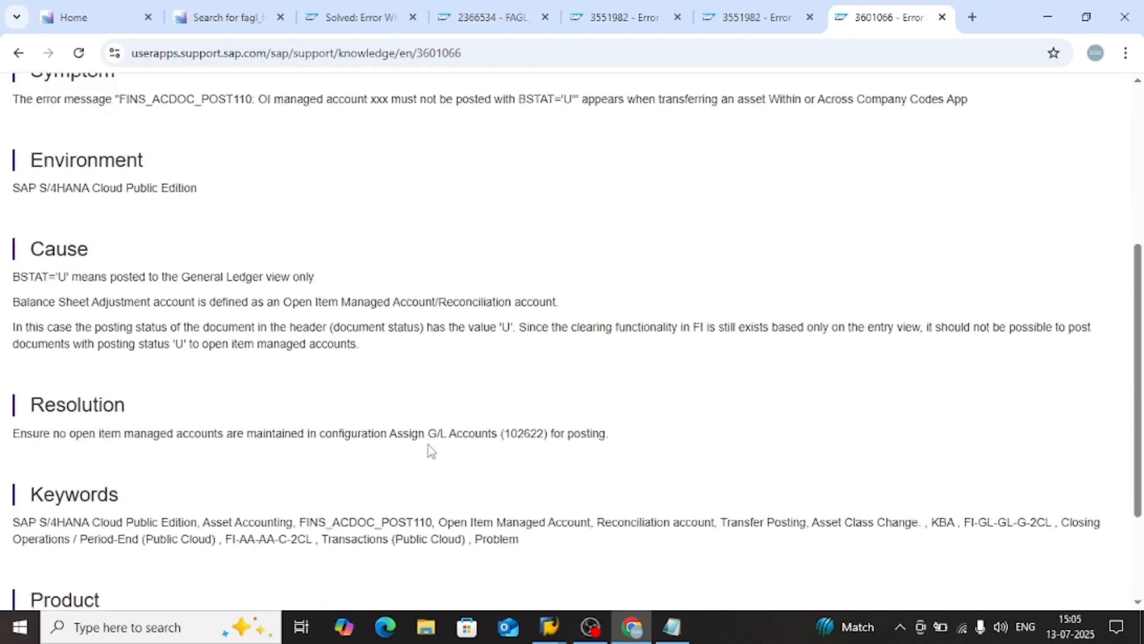
# Read the article's cause section on open item managed accounts and the Balance Sheet Adjustment account definition
pyautogui.scroll(-2, 381, 429)
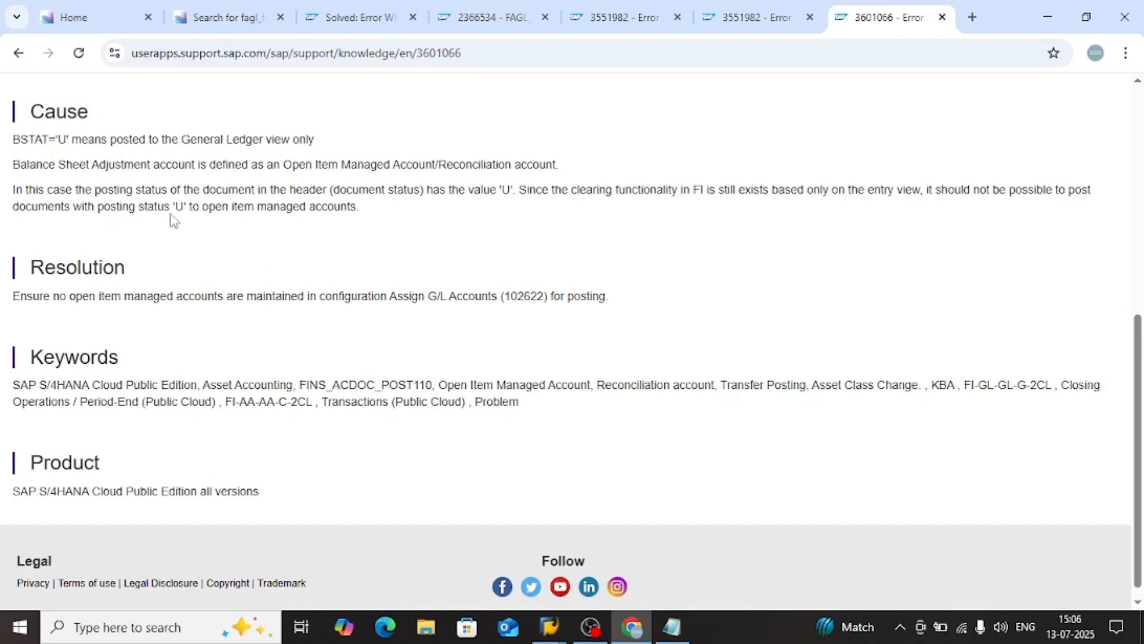
pyautogui.moveTo(216, 206); pyautogui.dragTo(349, 206)
pyautogui.click(401, 223)
pyautogui.moveTo(290, 167); pyautogui.dragTo(554, 169)
pyautogui.click(553, 169)
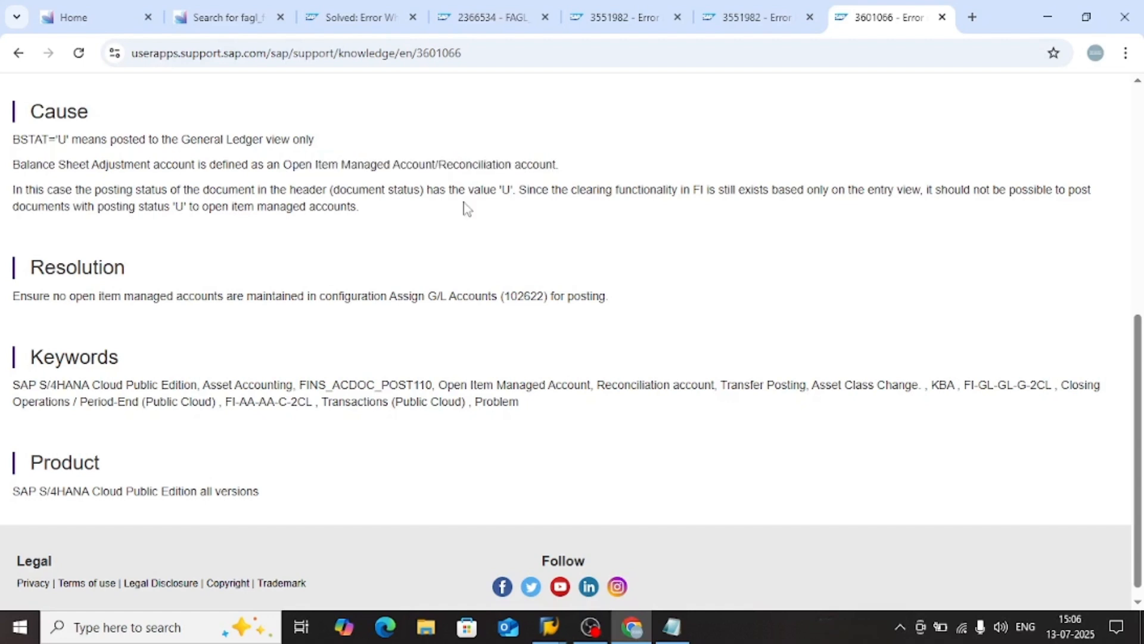
pyautogui.scroll(1, 400, 223)
pyautogui.scroll(1, 360, 229)
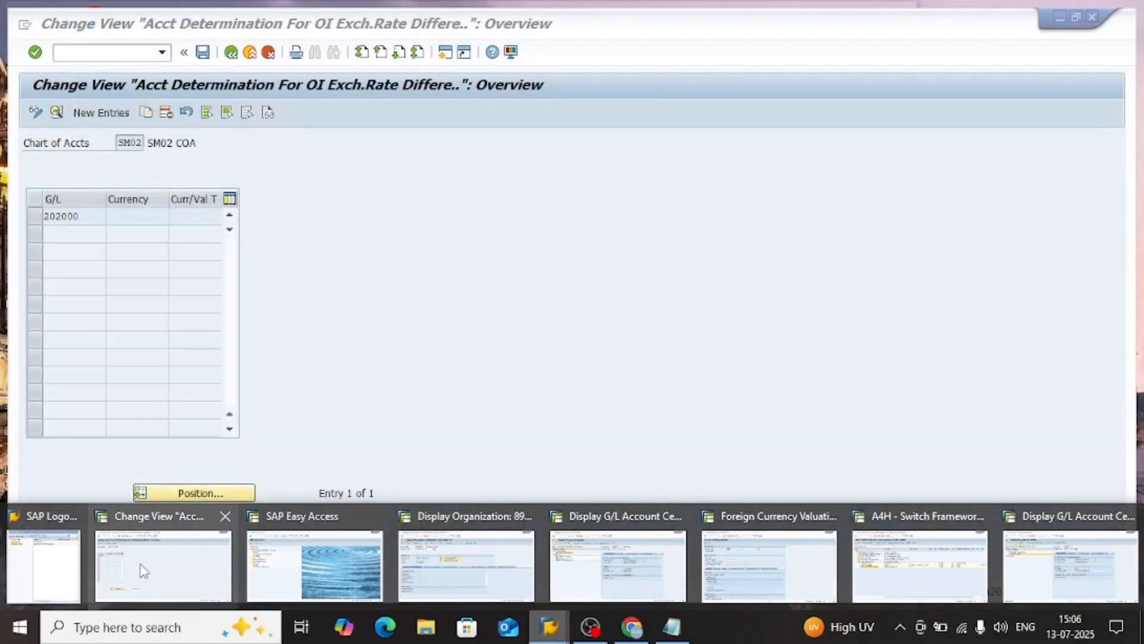
# Switch to the SAP exchange rate difference account determination and examine the valuation and BS adjustment accounts for G/L account 202000
pyautogui.click(143, 571)
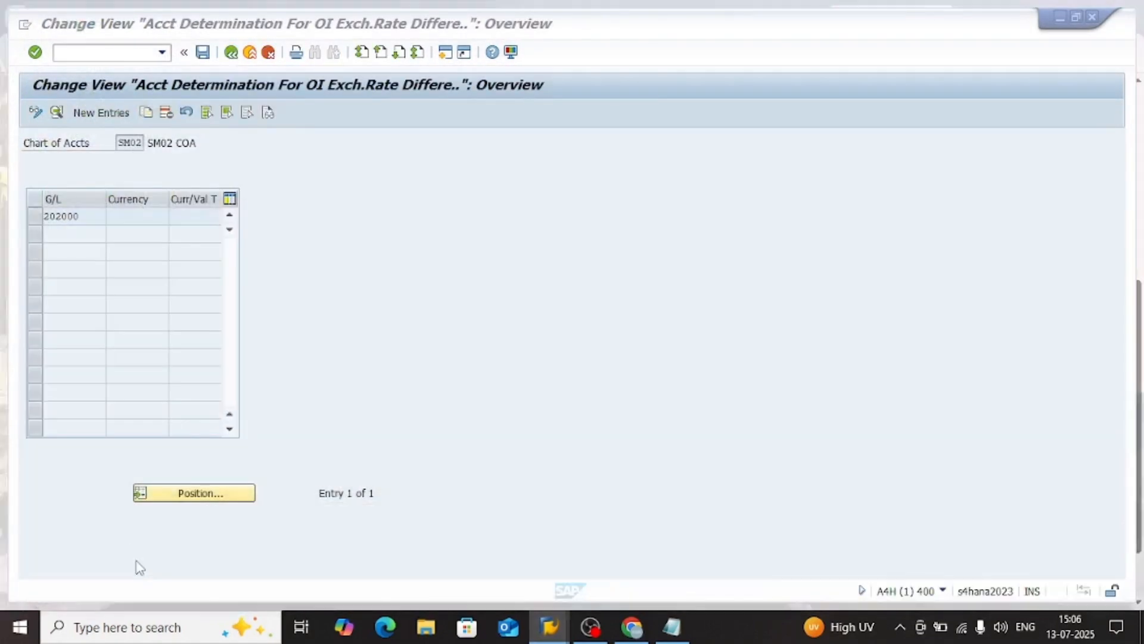
pyautogui.doubleClick(76, 217)
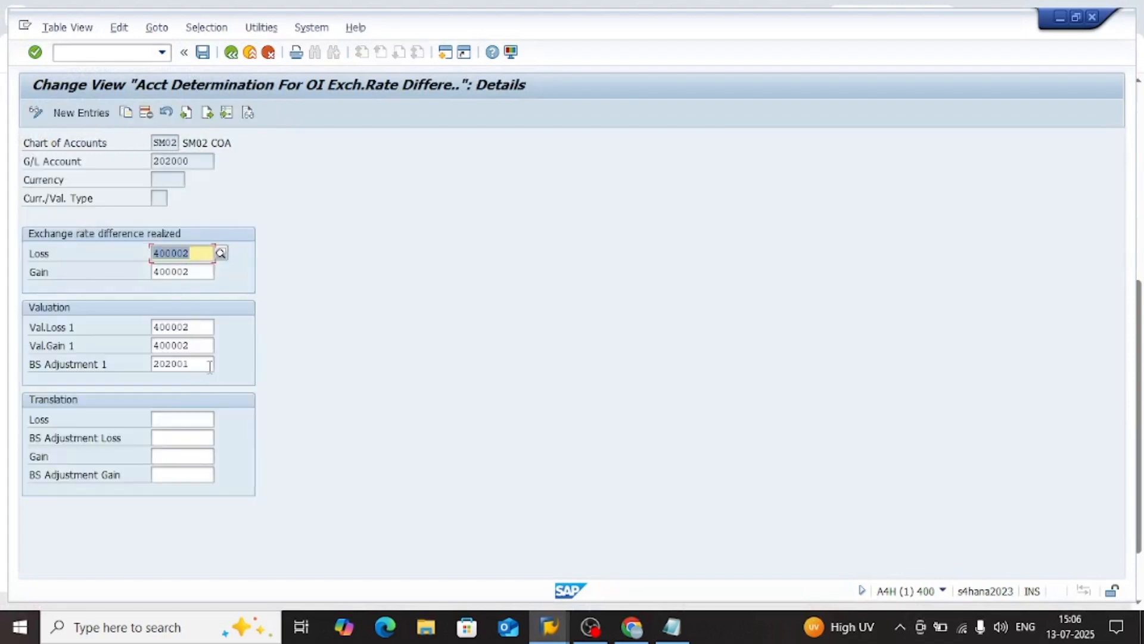
pyautogui.moveTo(210, 365); pyautogui.dragTo(154, 369)
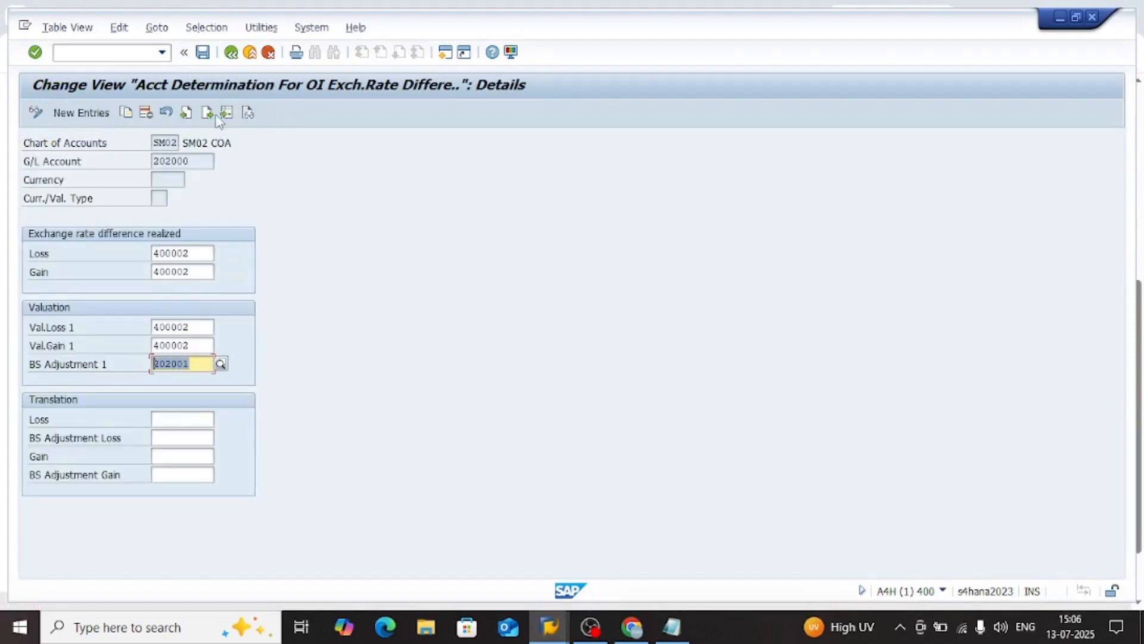
pyautogui.click(202, 161)
pyautogui.moveTo(202, 162); pyautogui.dragTo(146, 164)
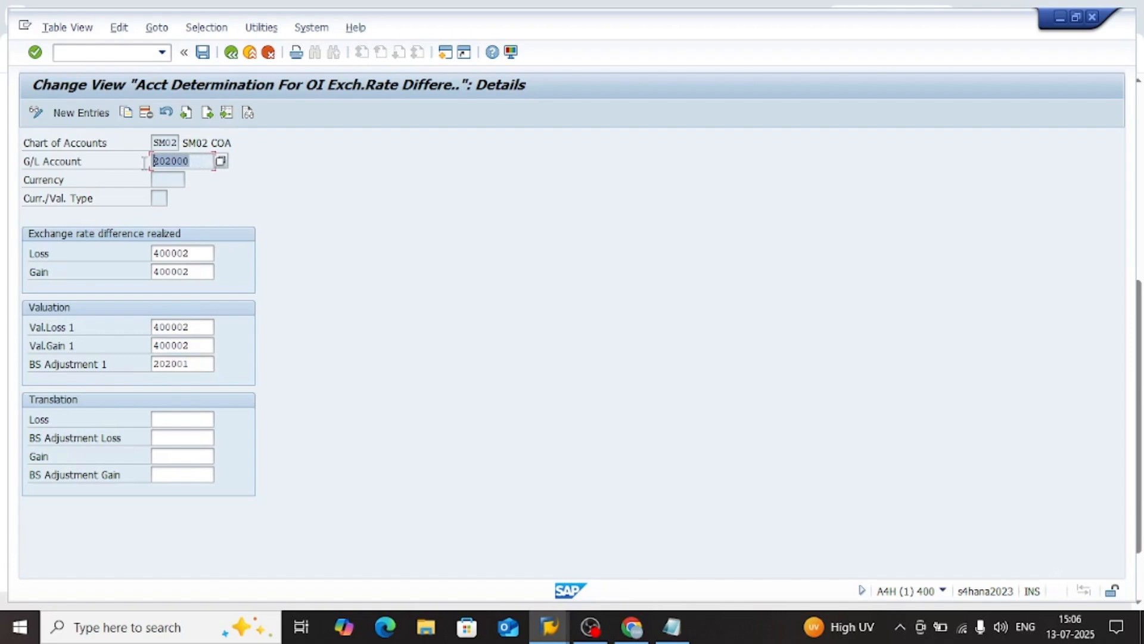
pyautogui.click(69, 167)
pyautogui.click(203, 166)
pyautogui.moveTo(204, 363); pyautogui.dragTo(154, 363)
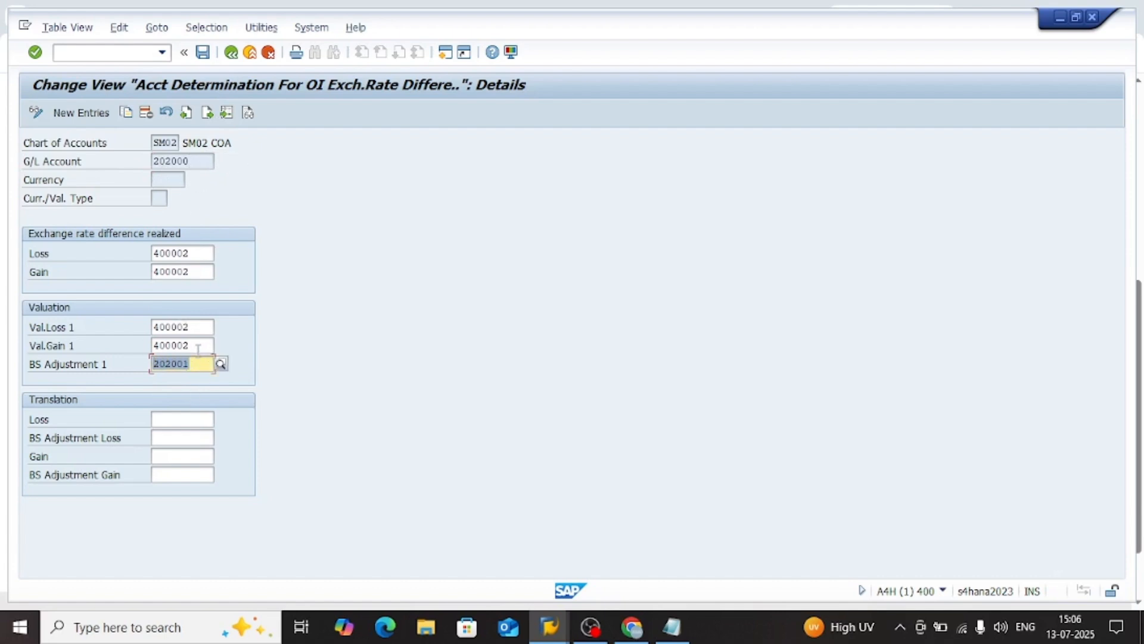
pyautogui.click(194, 328)
pyautogui.click(195, 345)
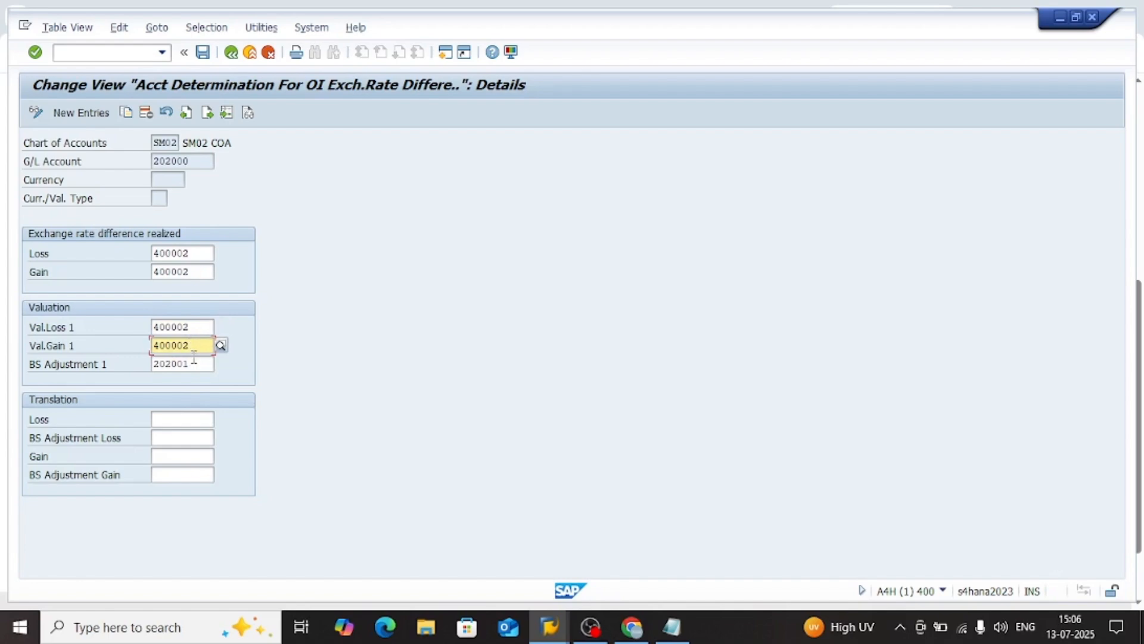
pyautogui.moveTo(196, 363); pyautogui.dragTo(171, 364)
pyautogui.moveTo(203, 161); pyautogui.dragTo(153, 161)
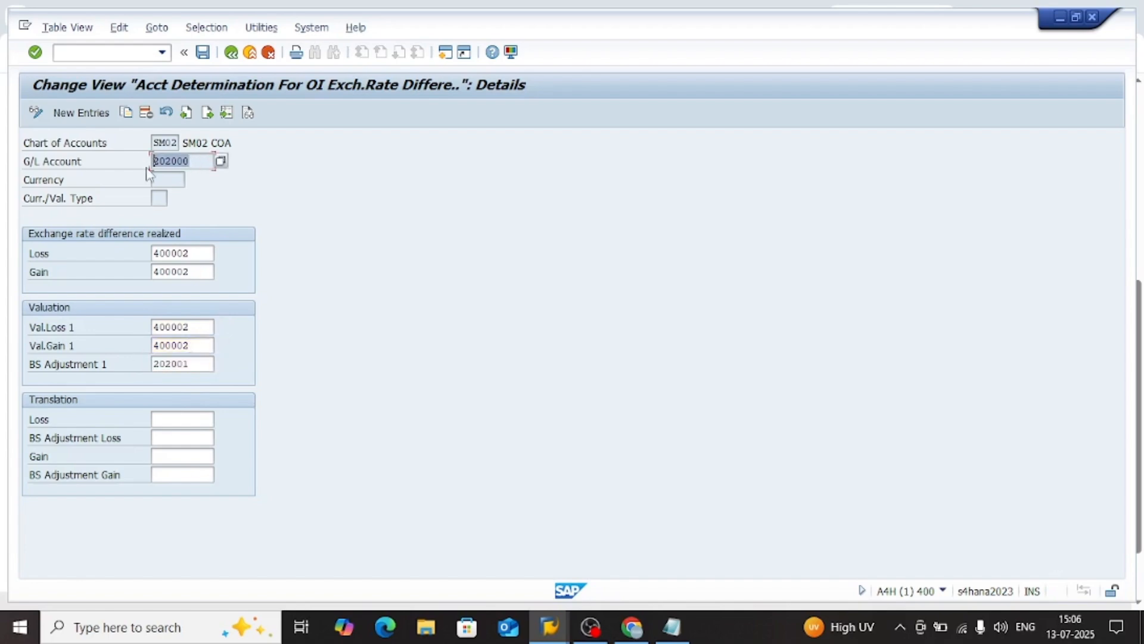
# Switch back to Chrome and reread the cause's statement about an Open Item Managed Account/Reconciliation account
pyautogui.hotkey('alt', 'Tab')
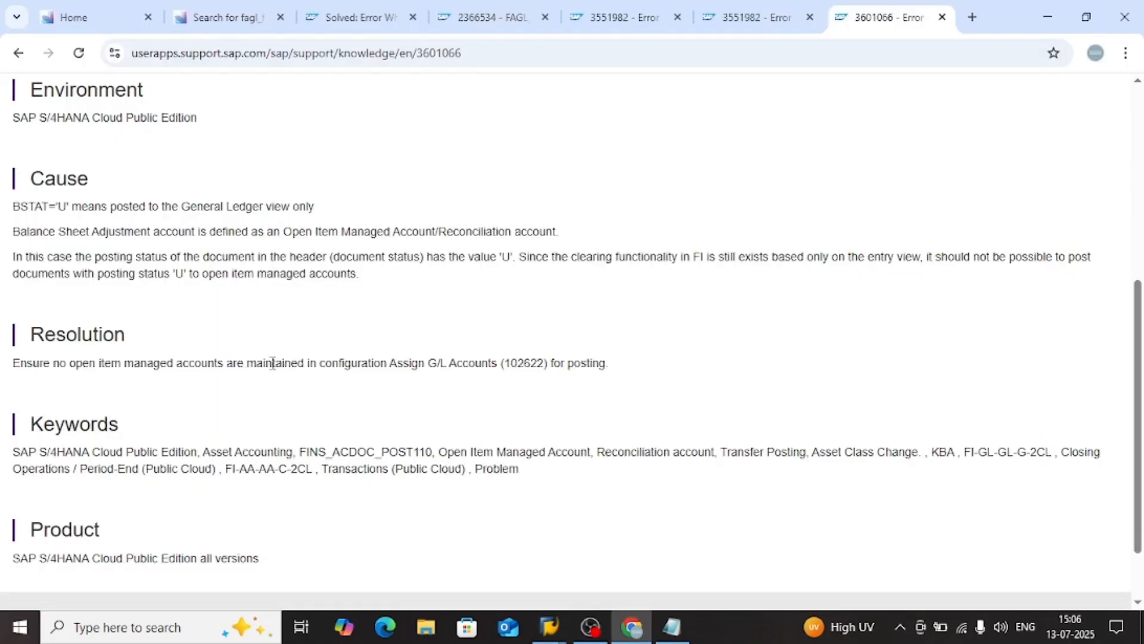
pyautogui.moveTo(352, 257); pyautogui.dragTo(229, 258)
pyautogui.moveTo(560, 236); pyautogui.dragTo(457, 234)
pyautogui.moveTo(365, 233); pyautogui.dragTo(278, 241)
pyautogui.click(376, 248)
# Return to the SAP account determination details and compare G/L account 202000 with its BS Adjustment 1 account
pyautogui.hotkey('alt', 'Tab')
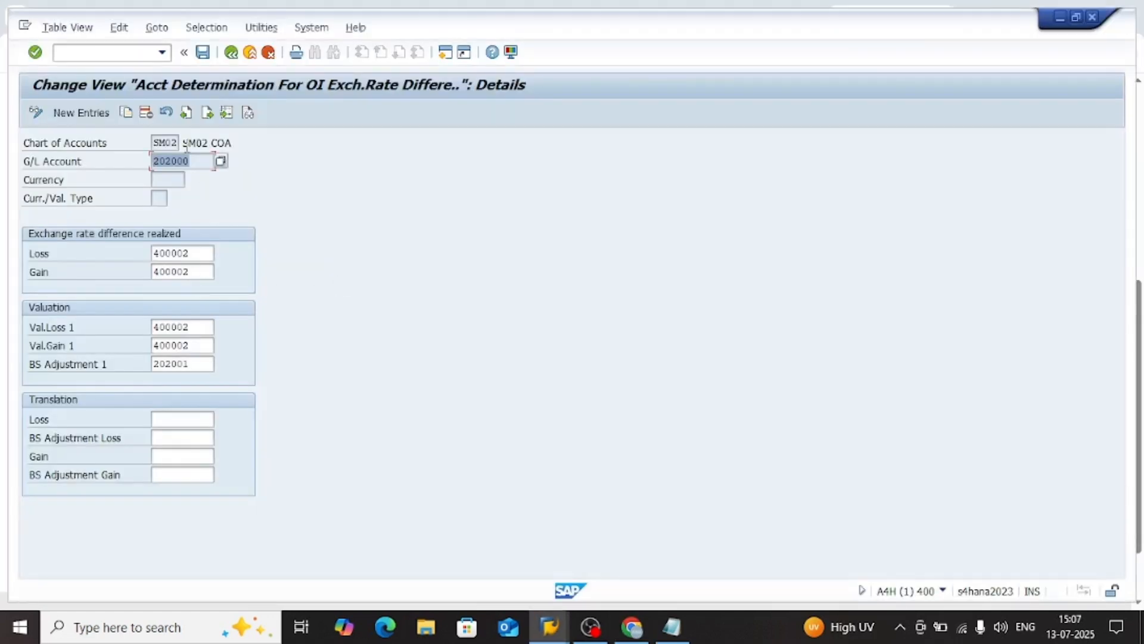
pyautogui.click(184, 161)
pyautogui.click(207, 363)
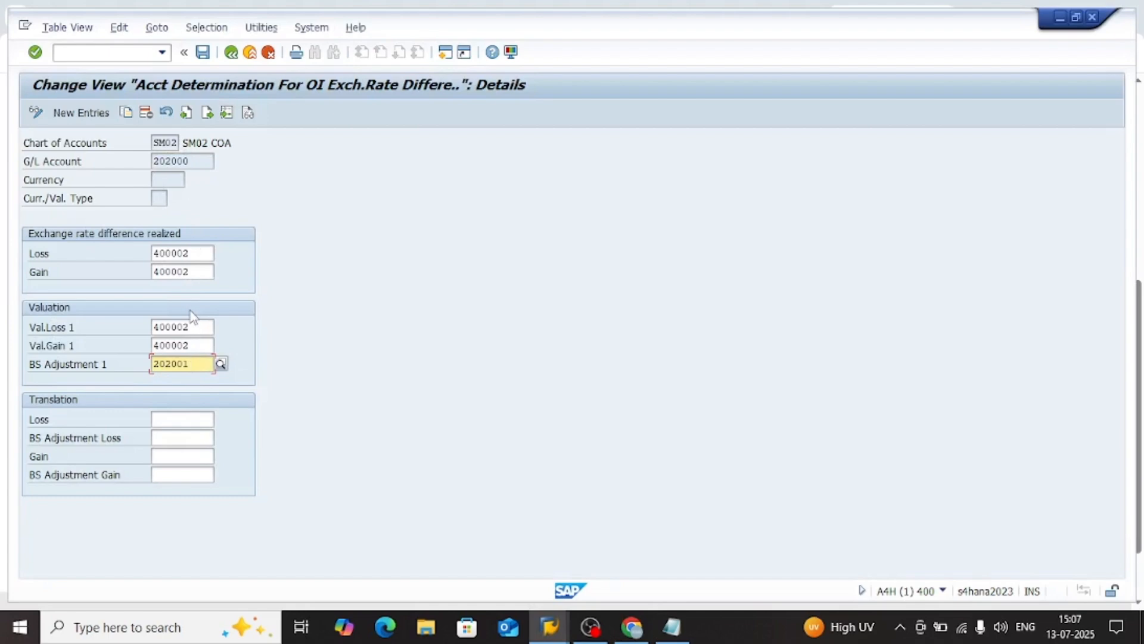
pyautogui.moveTo(198, 361); pyautogui.dragTo(151, 365)
pyautogui.click(184, 364)
# Switch to the G/L account display and check the reconciliation type, open item management and description of account 202001
pyautogui.hotkey('alt', 'Tab')
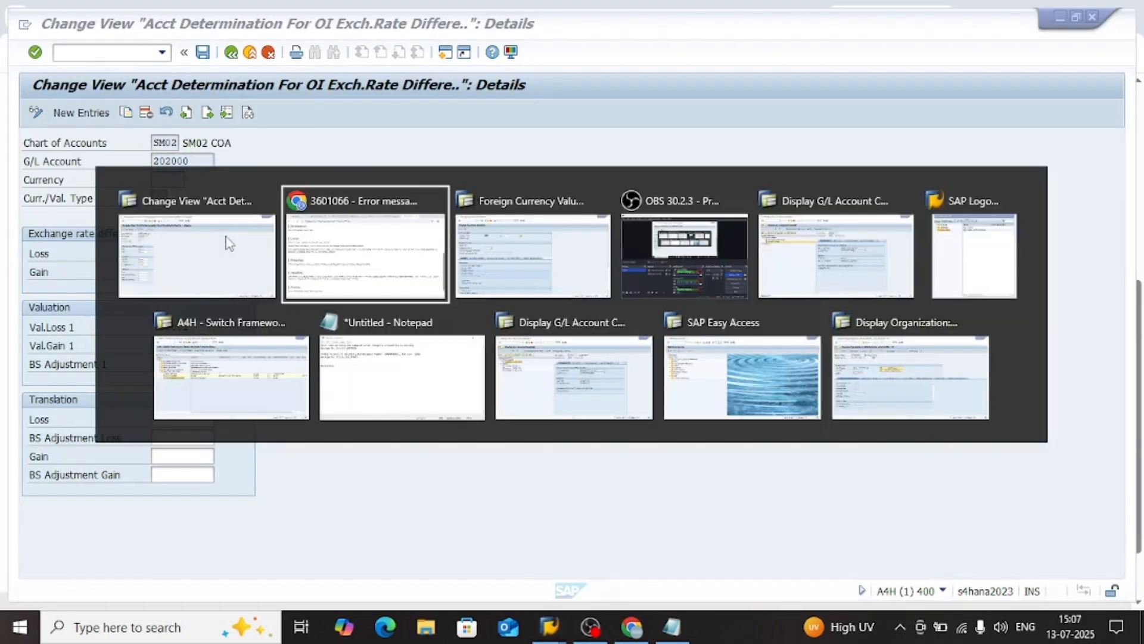
pyautogui.hotkey('alt', 'Tab')
pyautogui.hotkey('alt', 'Tab')
pyautogui.hotkey('alt', 'Tab')
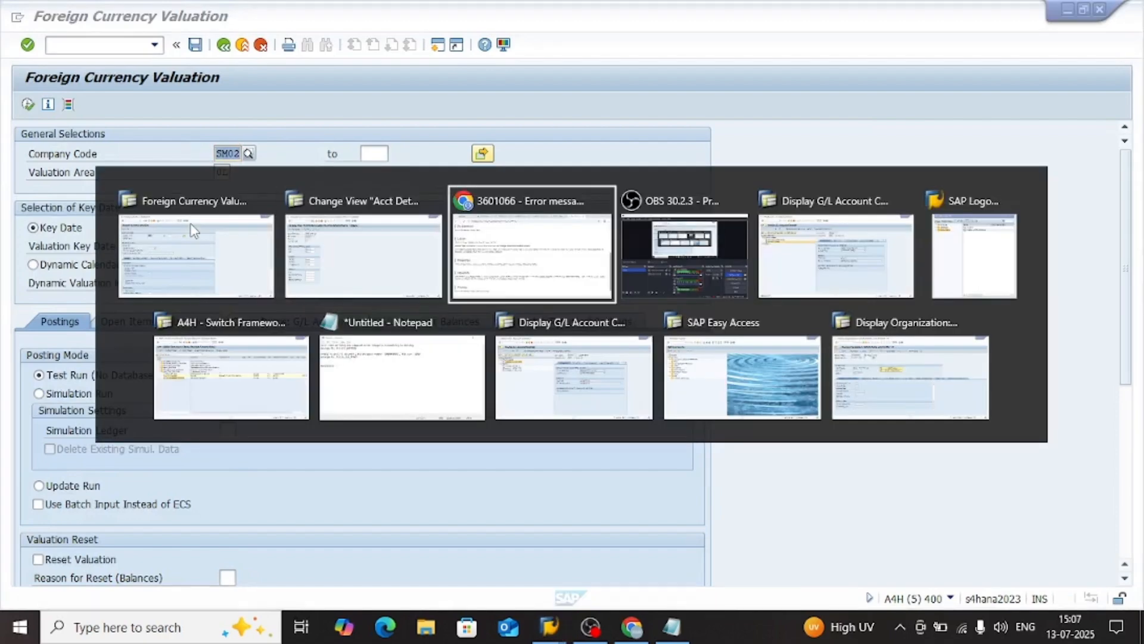
pyautogui.hotkey('alt', 'Tab')
pyautogui.hotkey('alt', 'Tab')
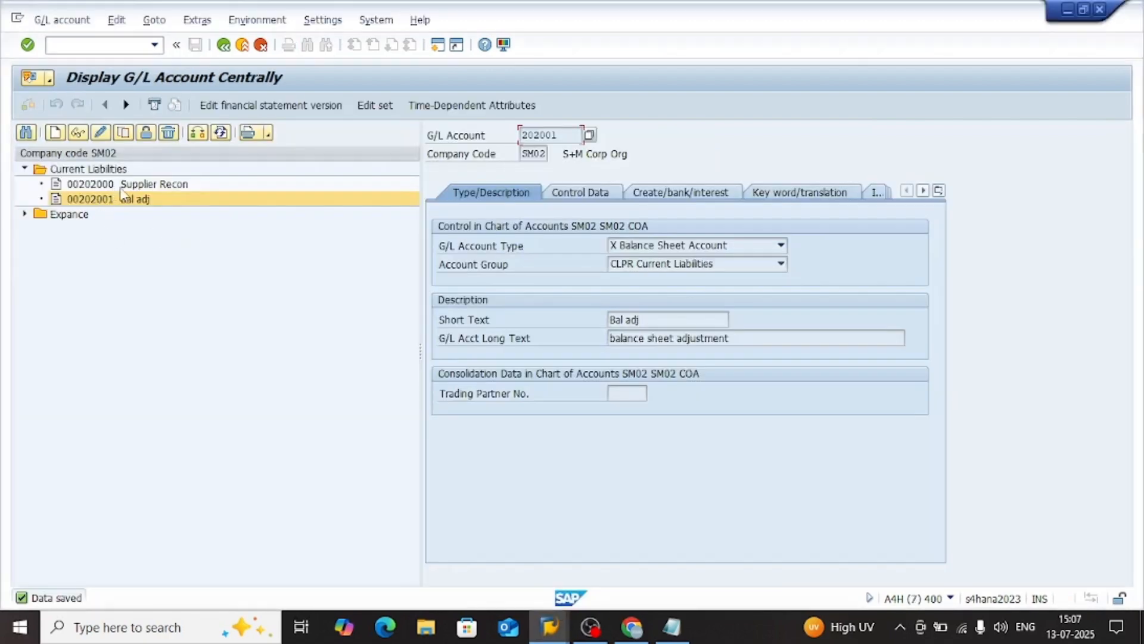
pyautogui.click(607, 193)
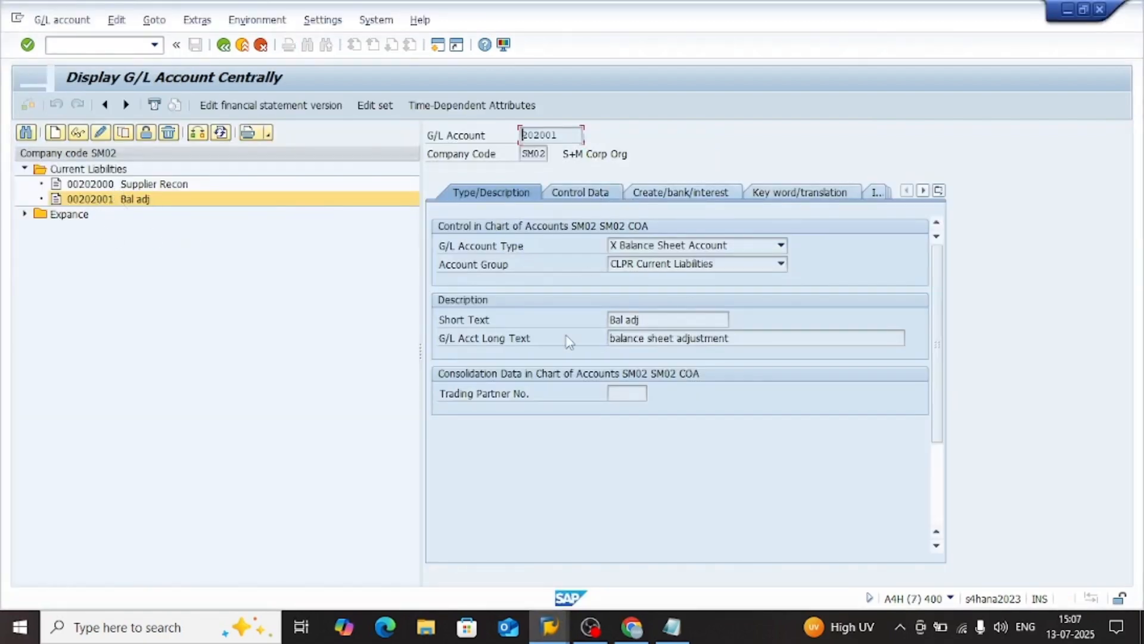
pyautogui.click(673, 359)
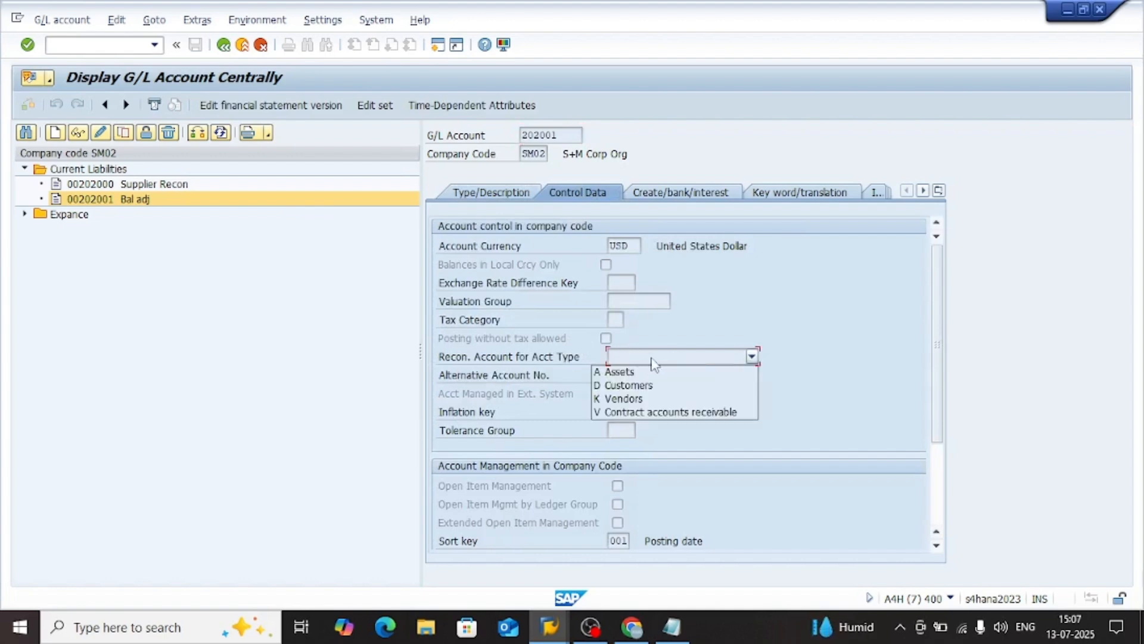
pyautogui.click(692, 359)
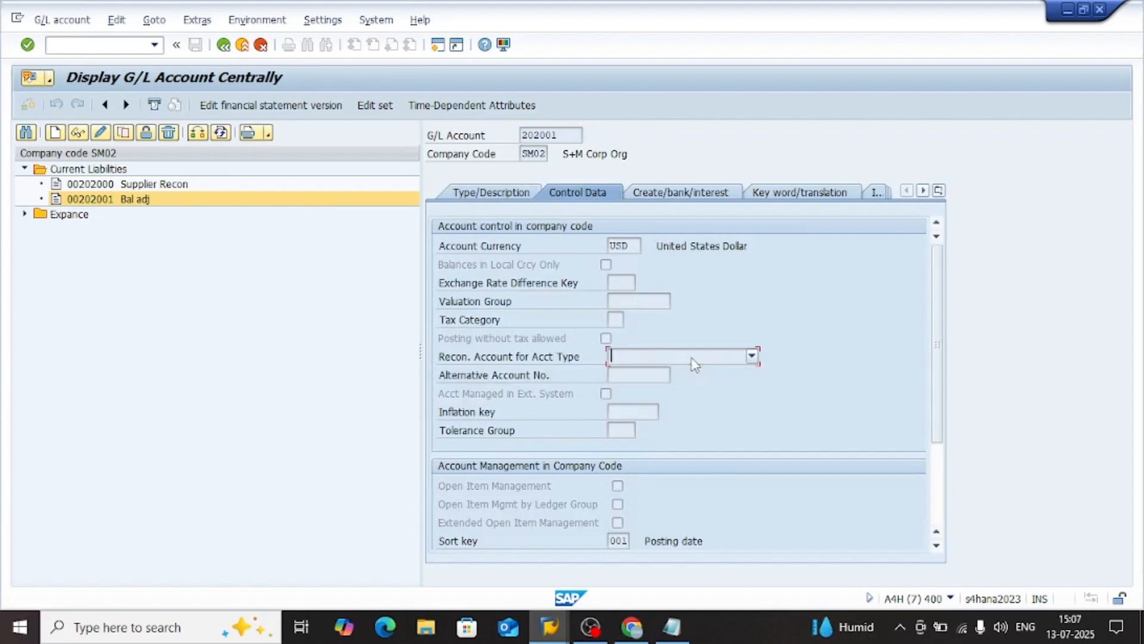
pyautogui.click(620, 430)
pyautogui.scroll(-3, 620, 468)
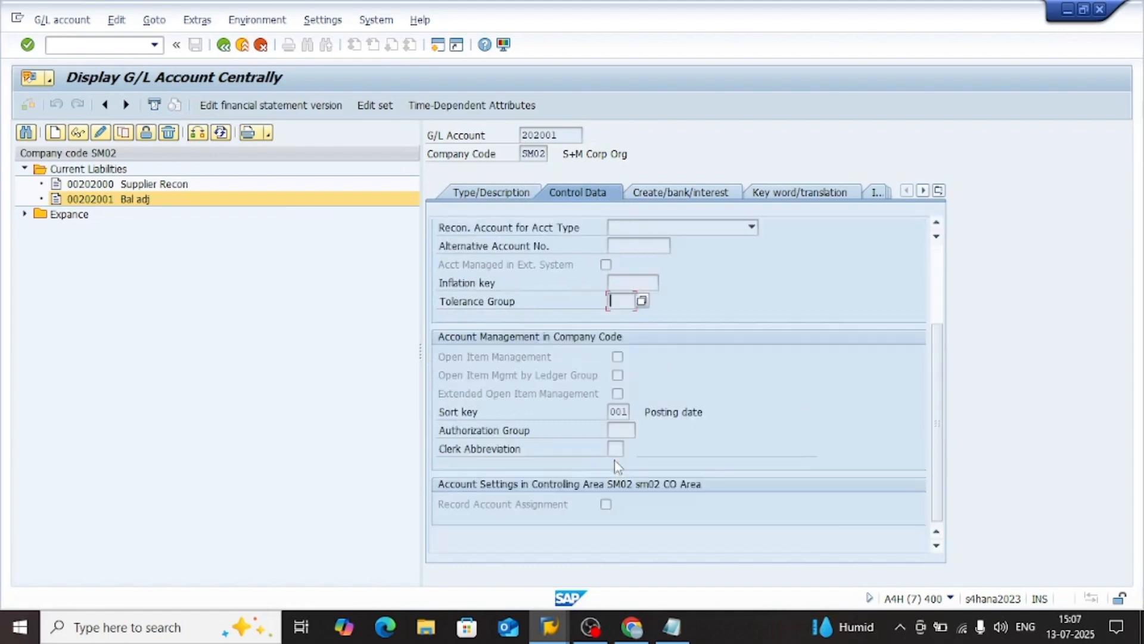
pyautogui.scroll(3, 603, 353)
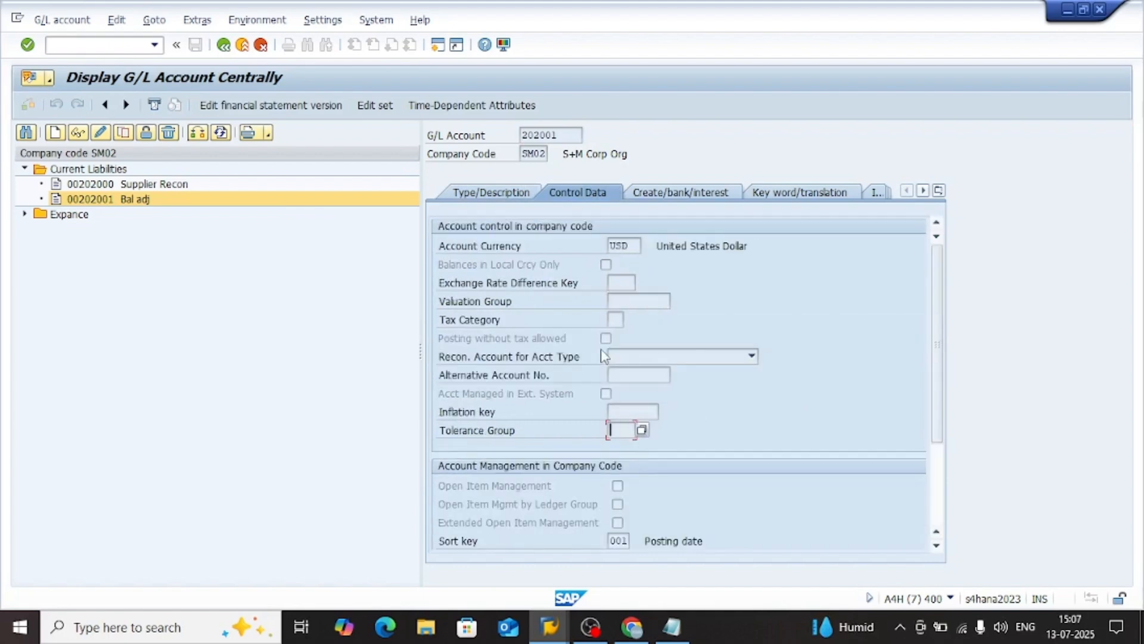
pyautogui.click(690, 194)
pyautogui.click(469, 197)
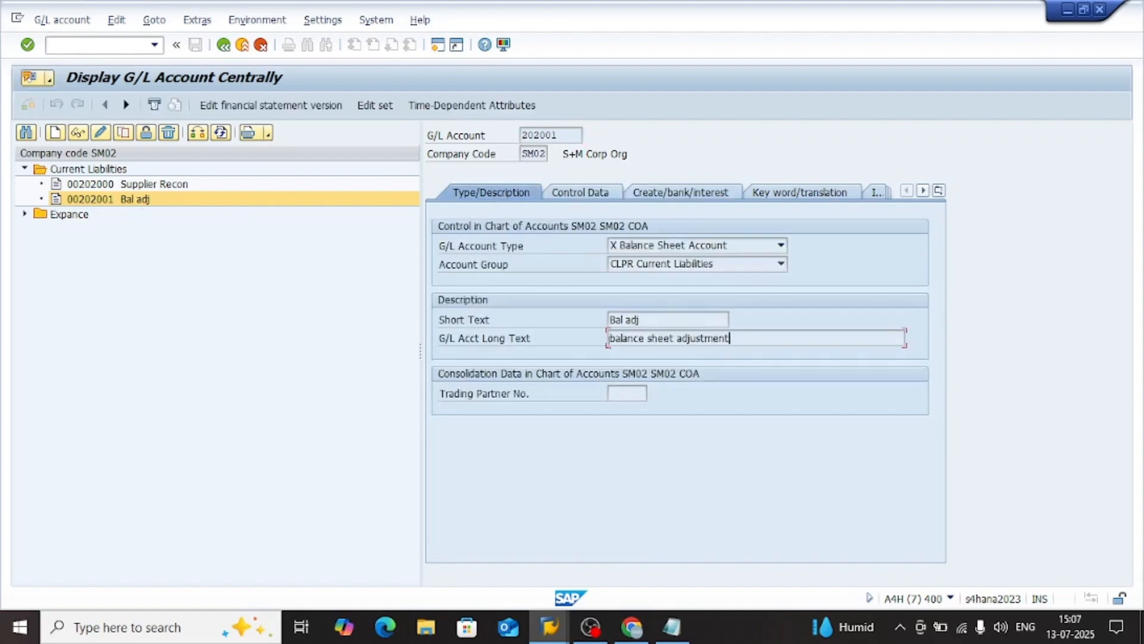
# Switch to Notepad, review the ECS year wording in the GLE_AL_ECS_PP007 message, and return to the Foreign Currency Valuation screen
pyautogui.hotkey('alt', 'Tab')
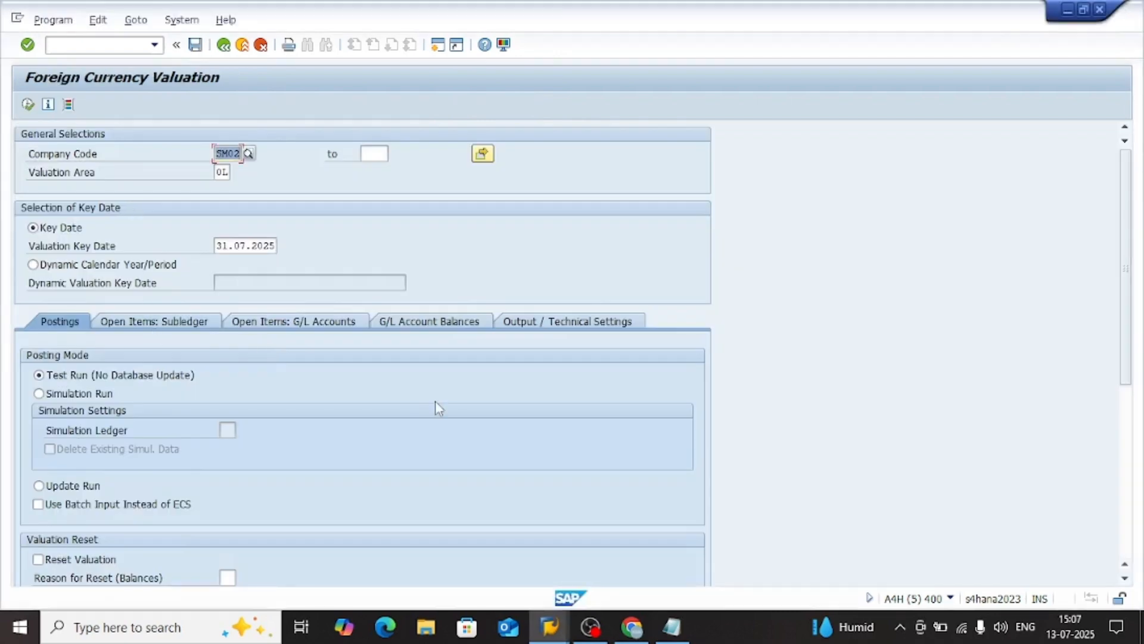
pyautogui.click(671, 626)
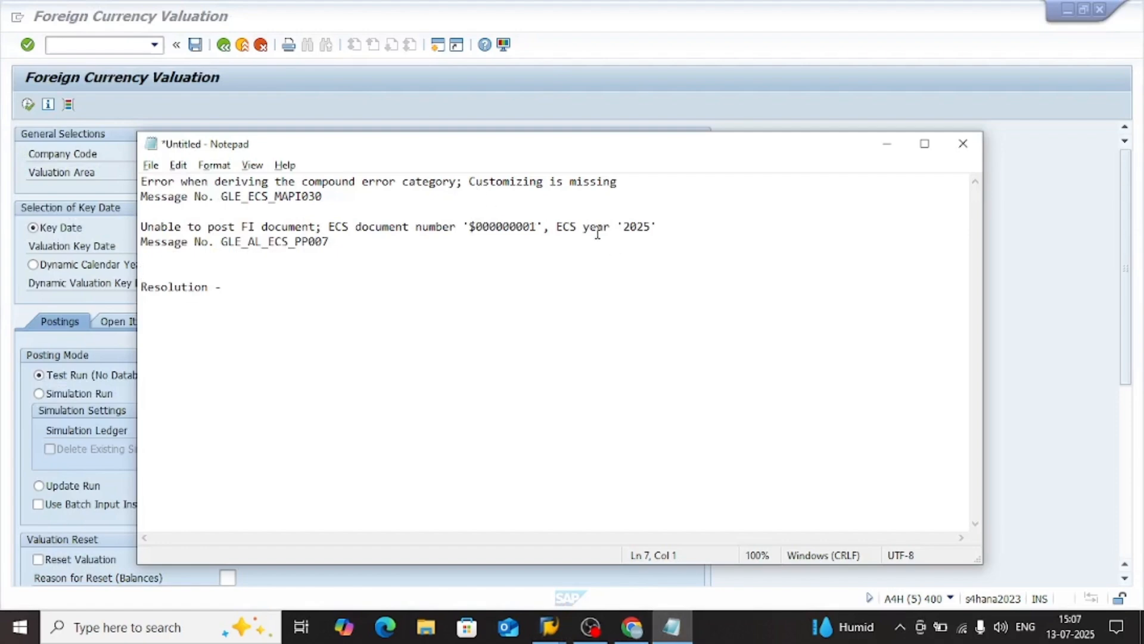
pyautogui.moveTo(577, 226); pyautogui.dragTo(557, 228)
pyautogui.click(577, 238)
pyautogui.moveTo(577, 227); pyautogui.dragTo(554, 229)
pyautogui.click(579, 230)
pyautogui.moveTo(575, 229); pyautogui.dragTo(565, 228)
pyautogui.click(557, 232)
pyautogui.press('Down')
pyautogui.doubleClick(573, 233)
pyautogui.click(992, 375)
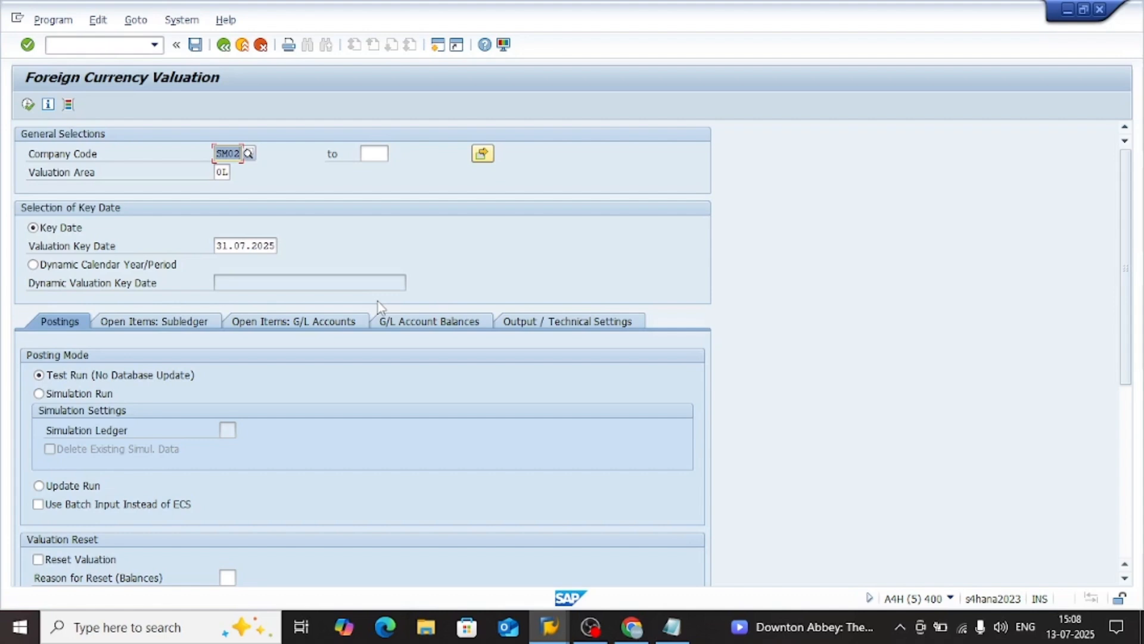
# Enable Use Batch Input Instead of ECS in the valuation's posting mode and clear it again
pyautogui.click(268, 284)
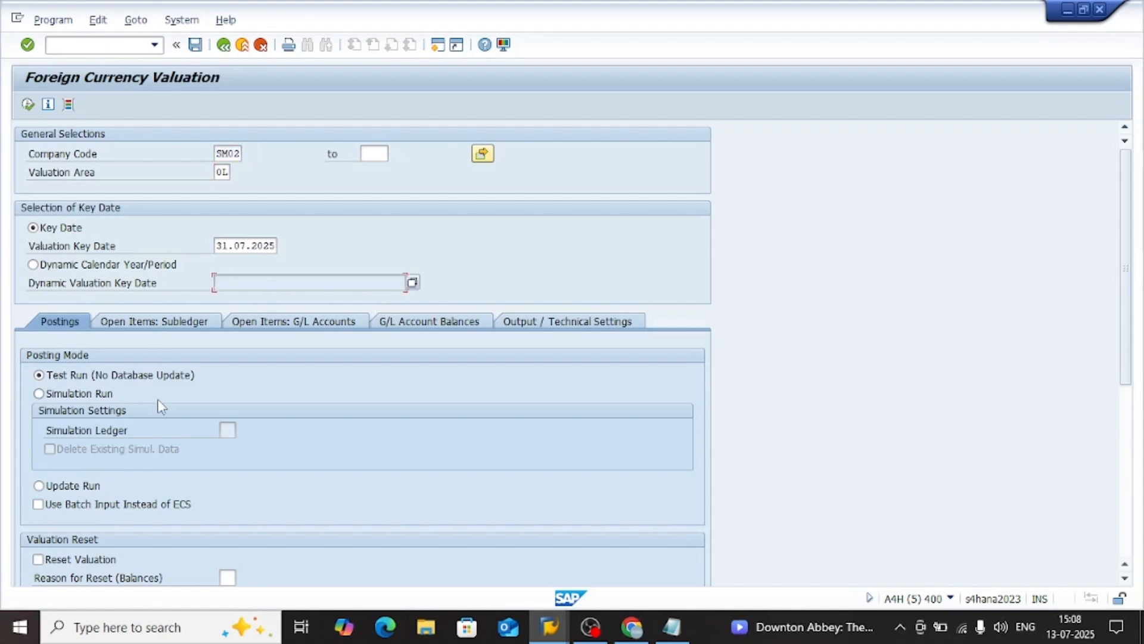
pyautogui.scroll(-5, 160, 407)
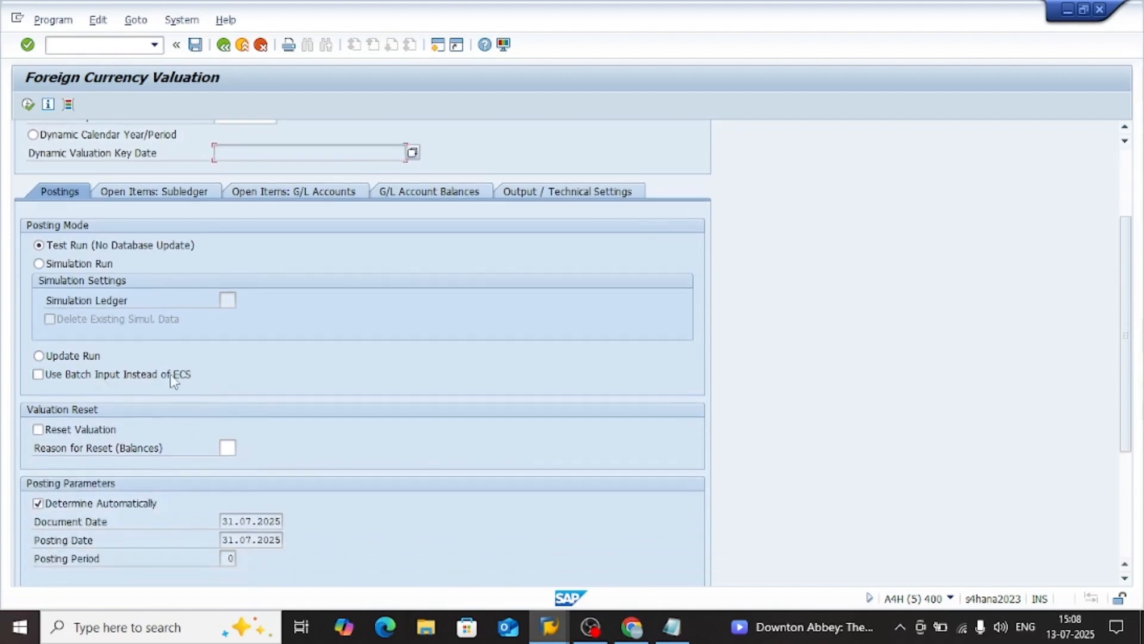
pyautogui.click(102, 385)
pyautogui.scroll(3, 245, 245)
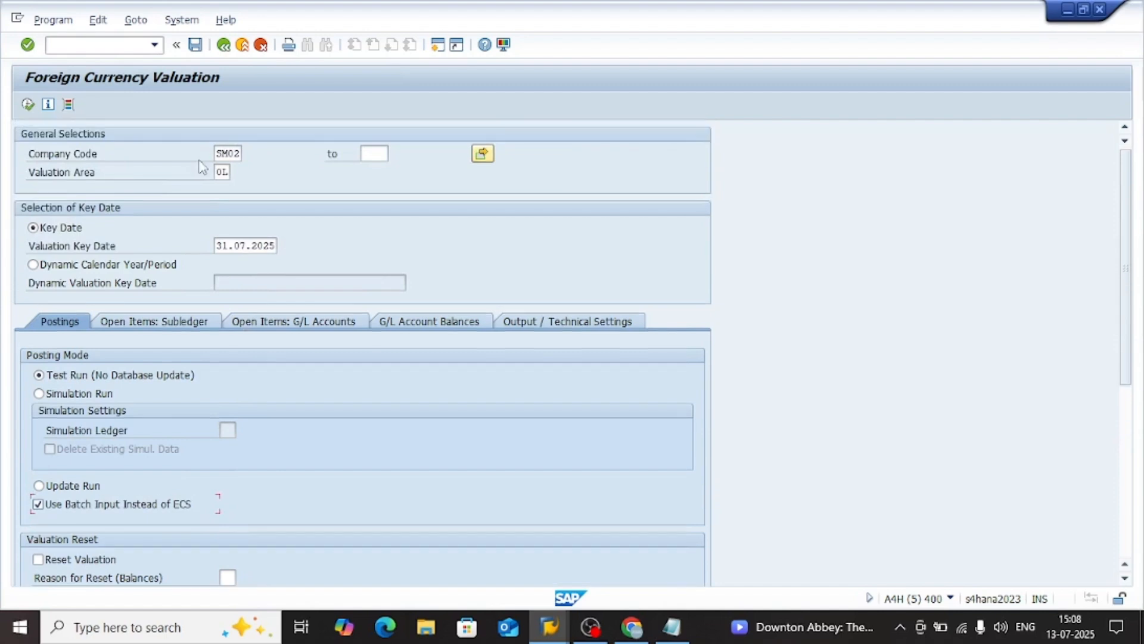
pyautogui.scroll(-1, 205, 401)
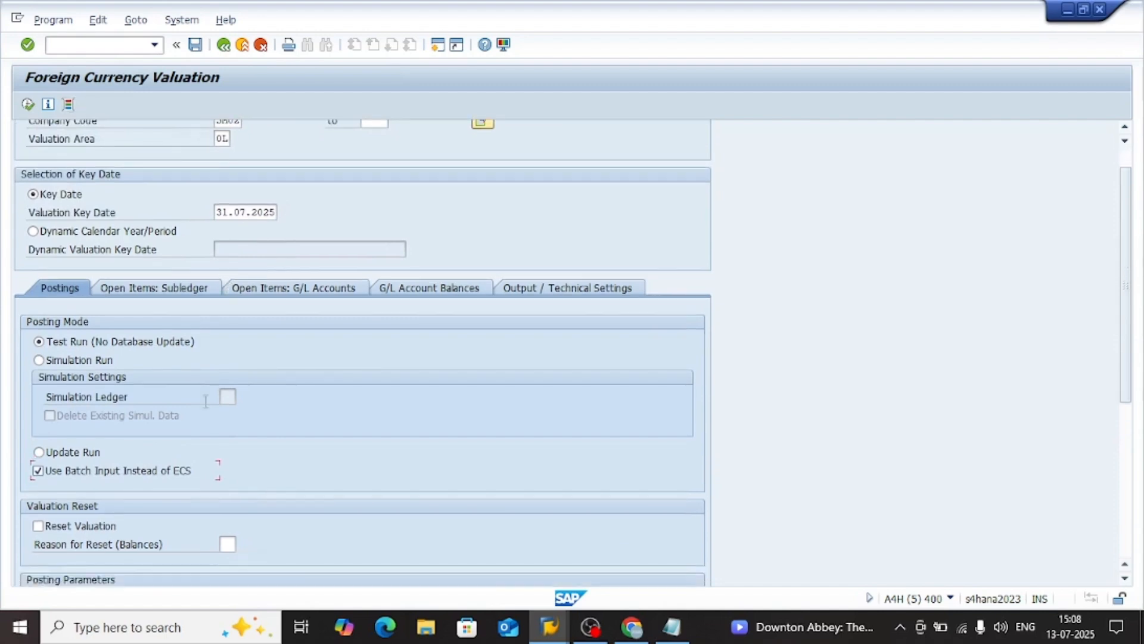
pyautogui.click(123, 474)
pyautogui.scroll(-2, 113, 475)
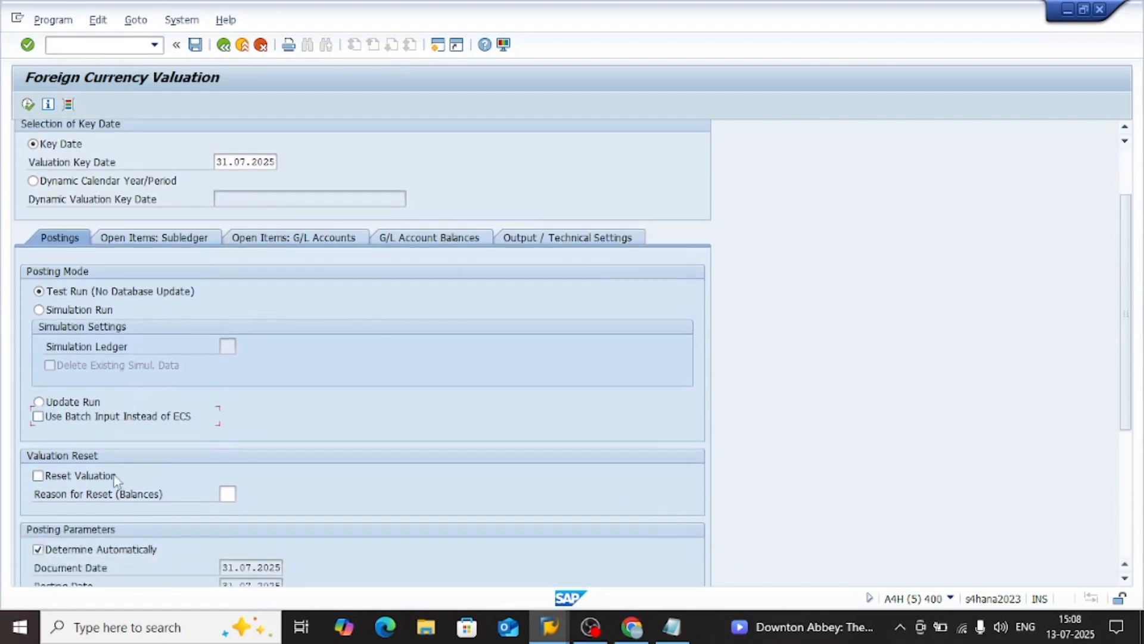
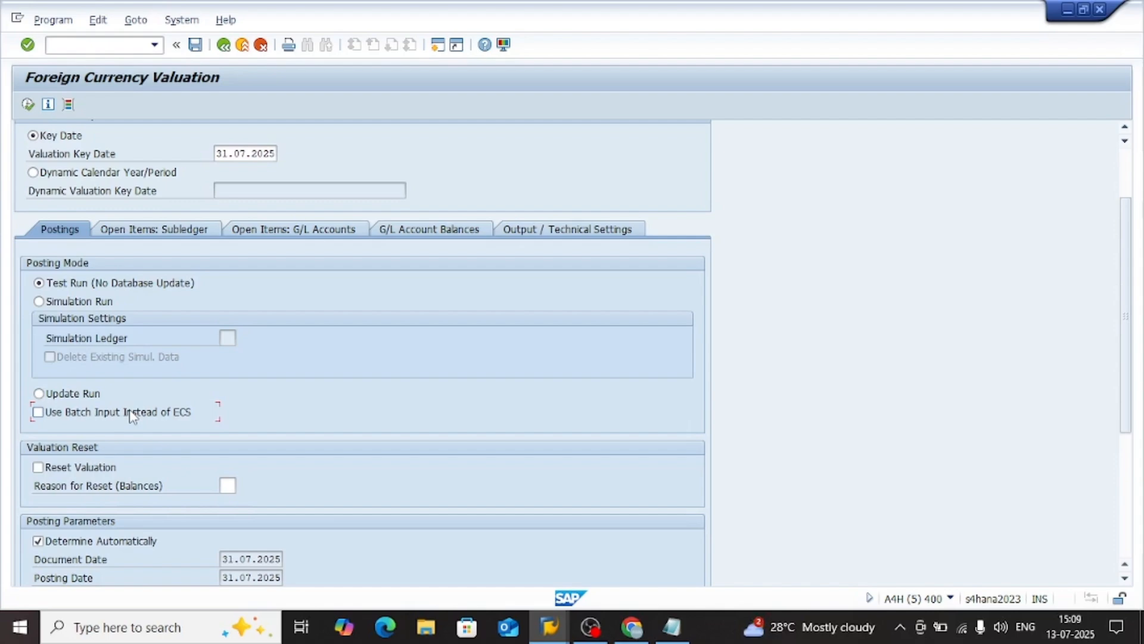
# Switch to the account determination window for chart of accounts SM02 and go back to the Display IMG structure
pyautogui.hotkey('alt', 'Tab')
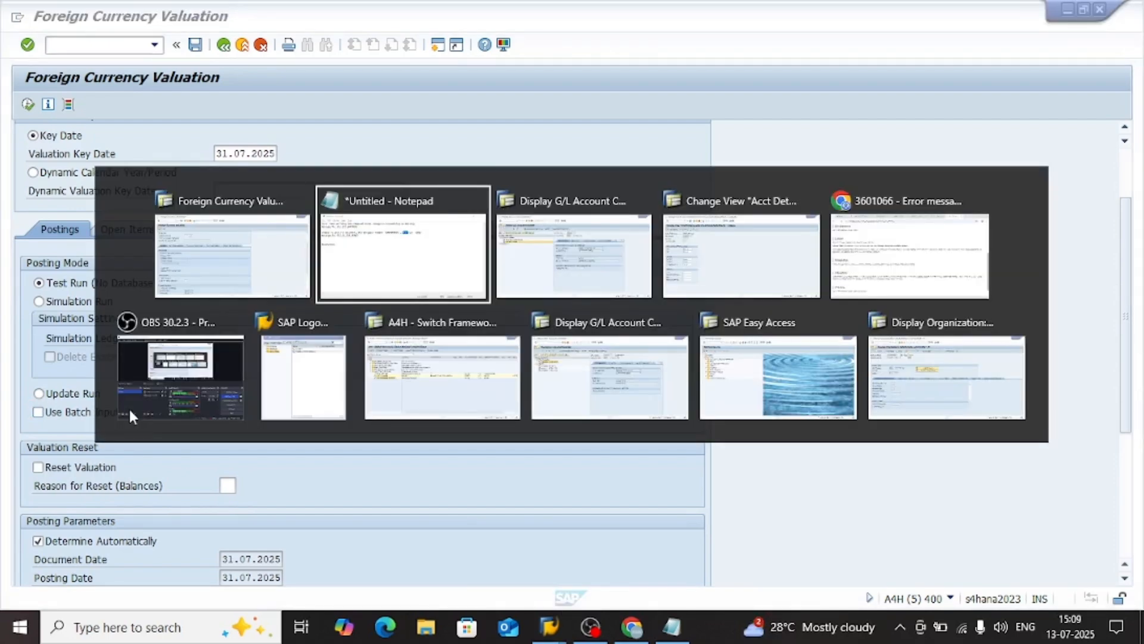
pyautogui.hotkey('alt', 'Tab')
pyautogui.hotkey('alt', 'Tab')
pyautogui.hotkey('alt', 'Tab')
pyautogui.hotkey('alt', 'Tab')
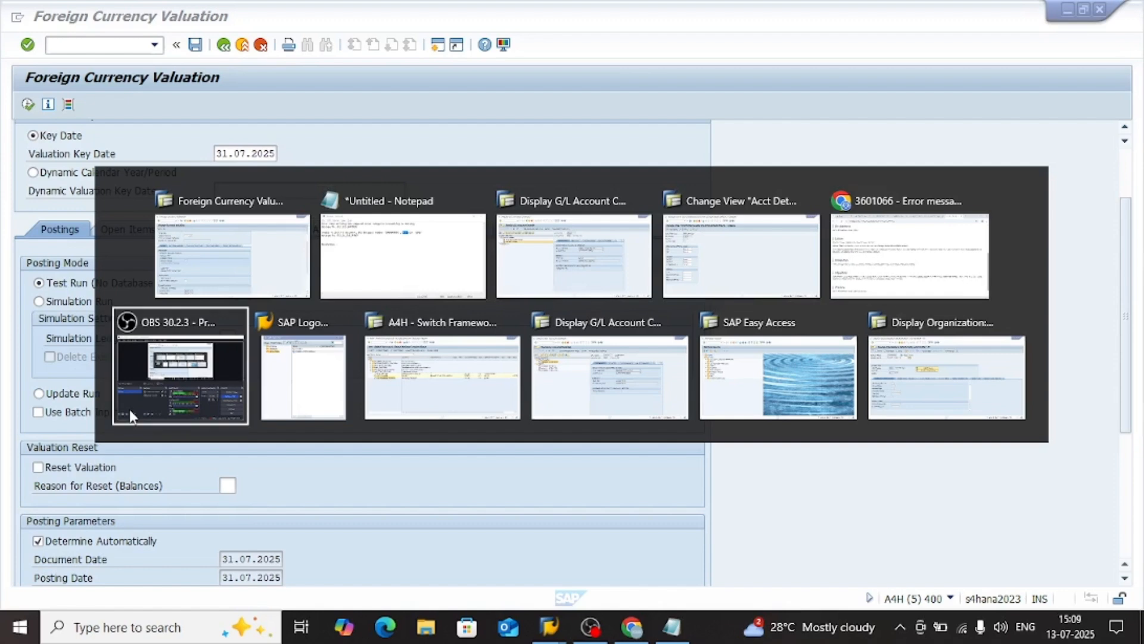
pyautogui.hotkey('alt', 'Tab')
pyautogui.hotkey('alt', 'shift', 'Tab')
pyautogui.hotkey('alt', 'shift', 'Tab')
pyautogui.hotkey('alt', 'shift', 'Tab')
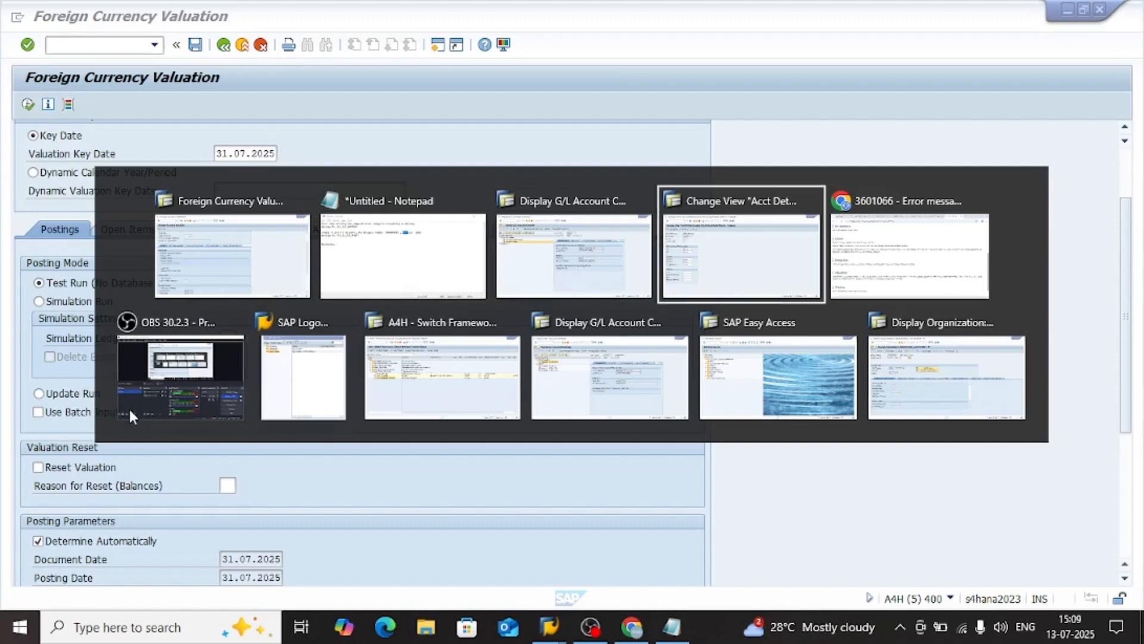
pyautogui.press('F3')
pyautogui.press('F3')
pyautogui.press('F3')
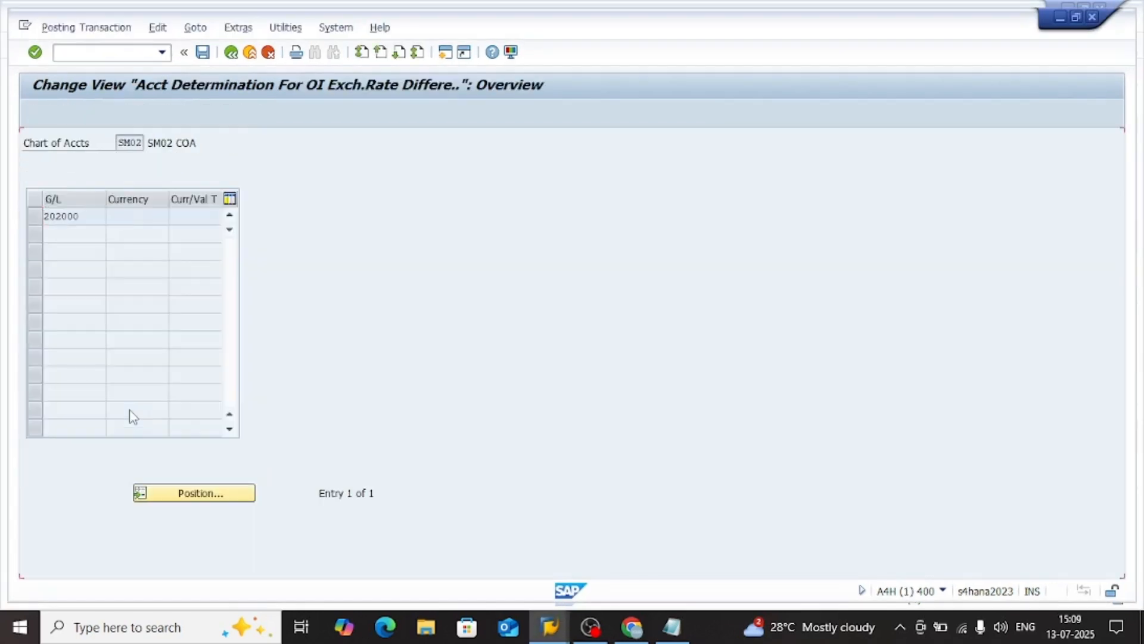
# Open Foreign Currency Valuation: Assignment of ECS Environment, review the available ECS Environment options, and return to the IMG
pyautogui.scroll(-1, 329, 462)
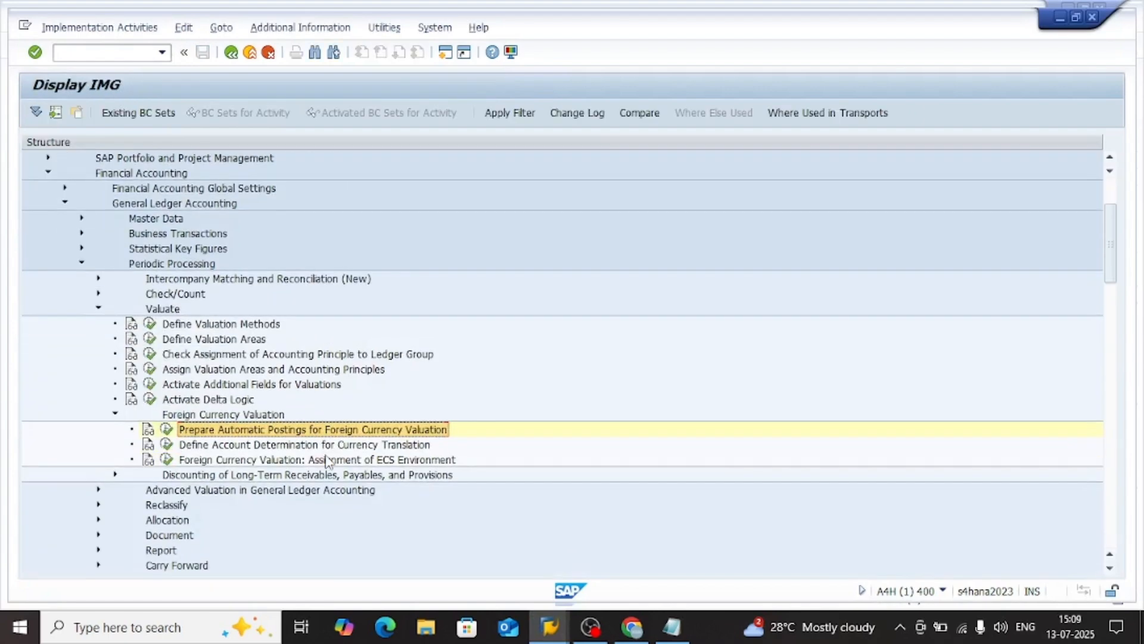
pyautogui.click(271, 460)
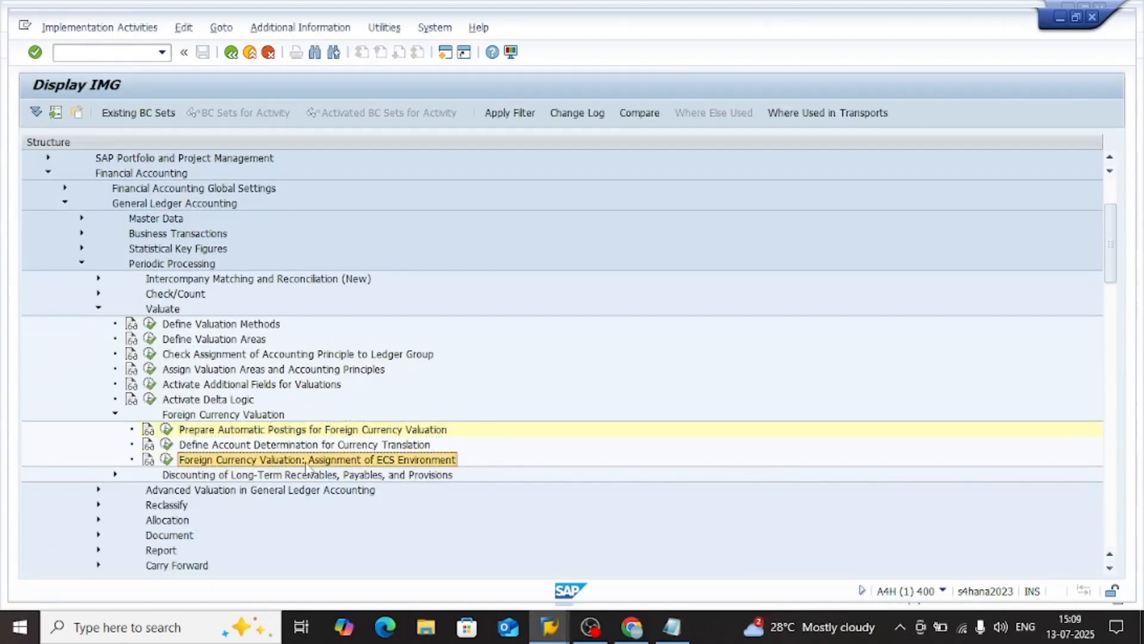
pyautogui.click(167, 459)
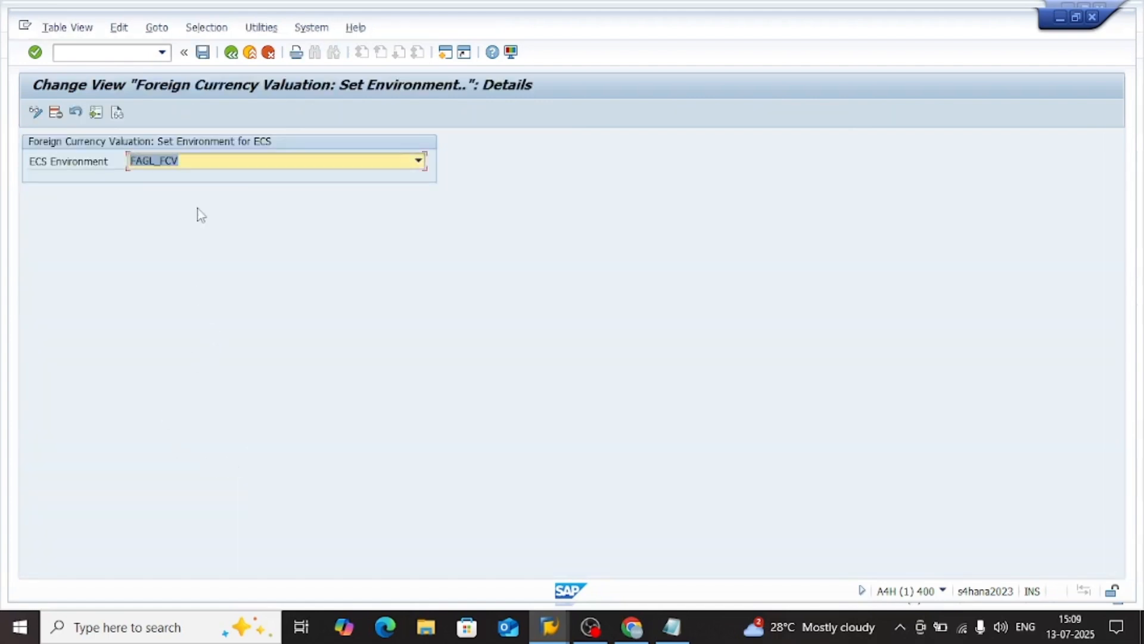
pyautogui.click(204, 163)
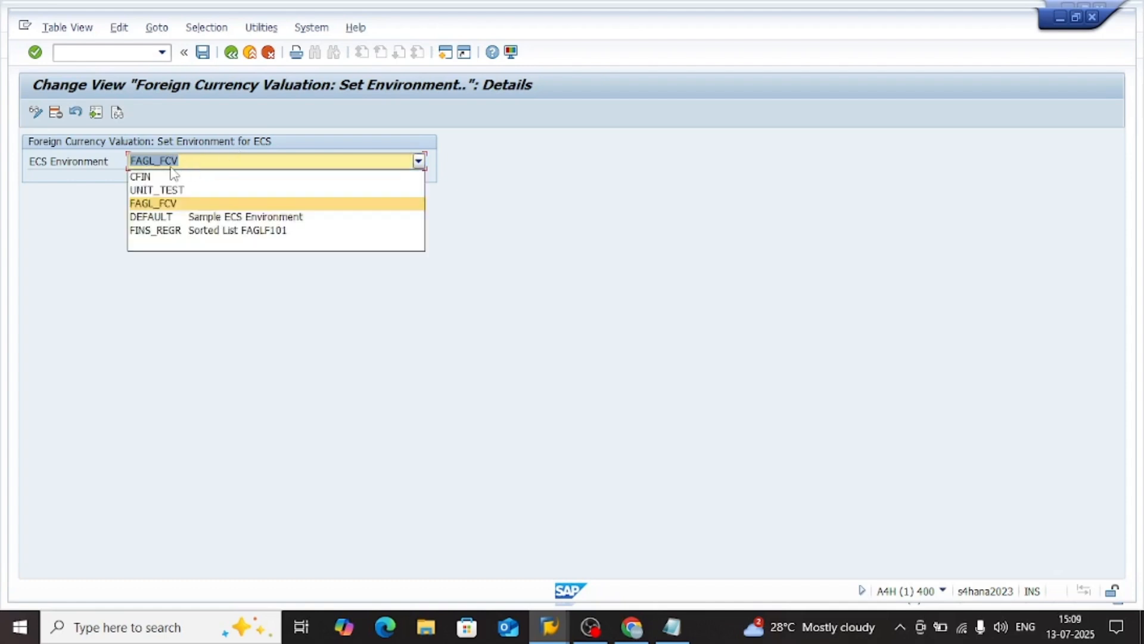
pyautogui.click(170, 167)
pyautogui.click(216, 171)
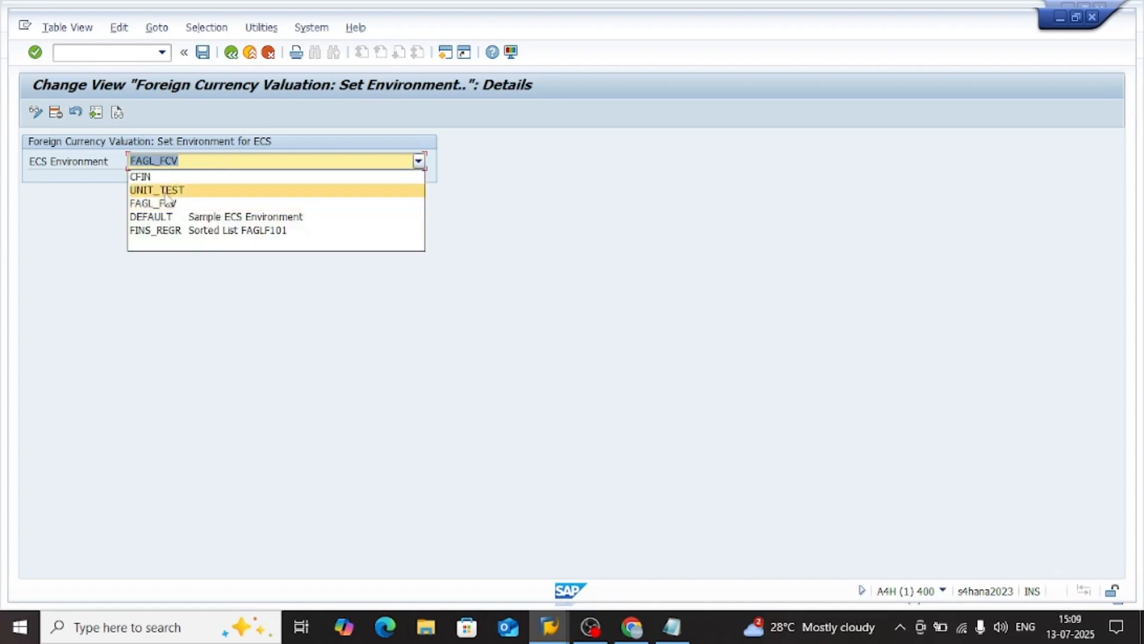
pyautogui.click(203, 161)
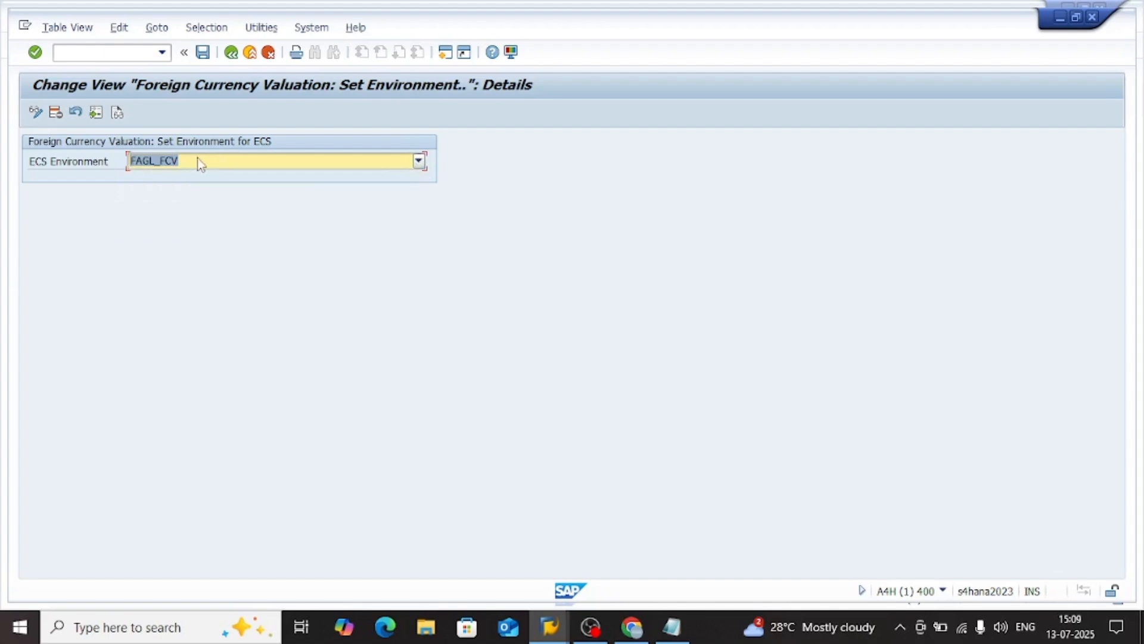
pyautogui.click(194, 164)
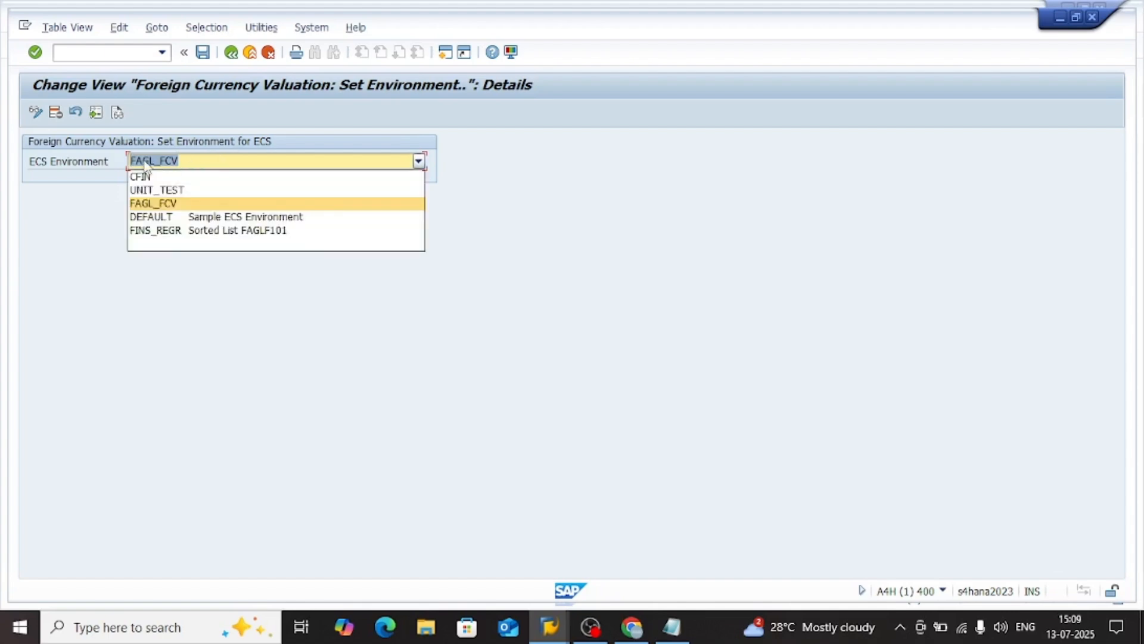
pyautogui.click(218, 161)
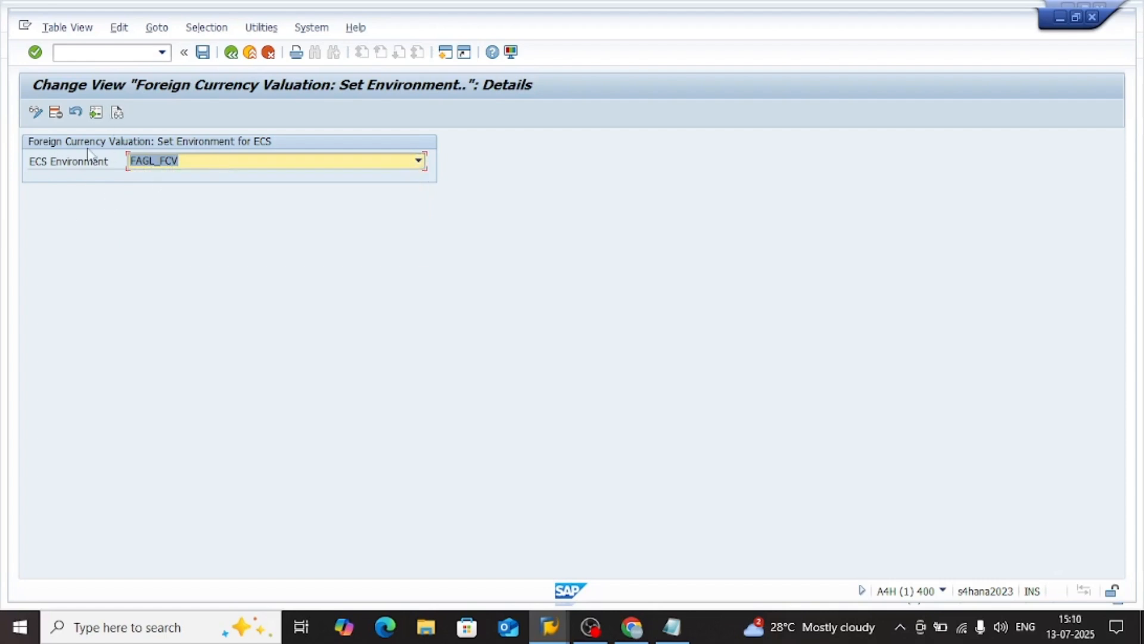
pyautogui.click(232, 53)
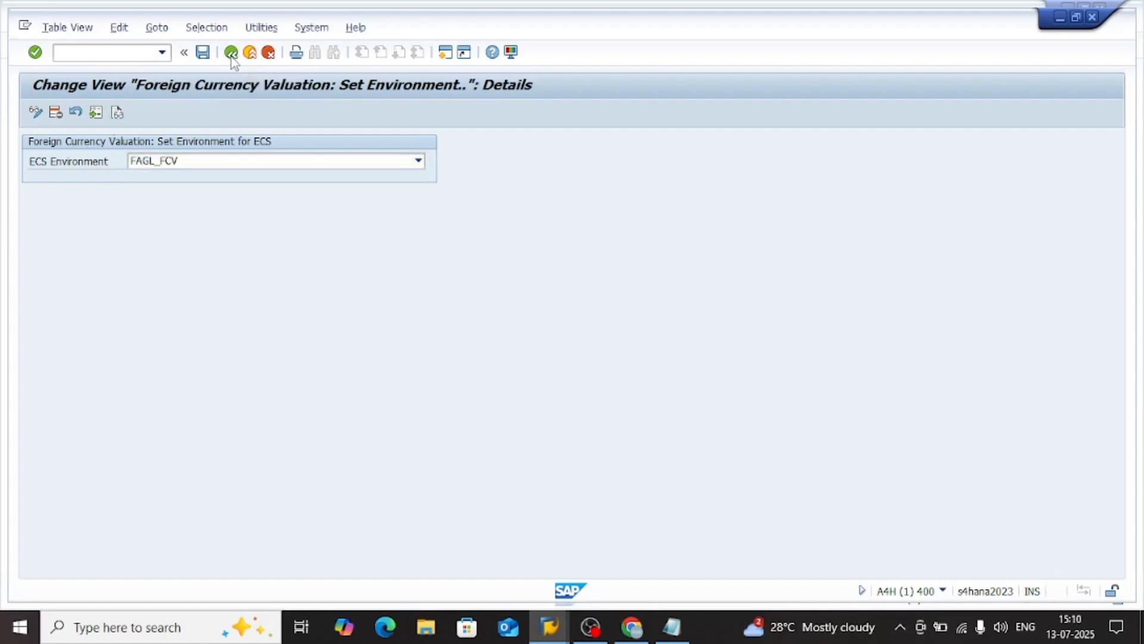
# Find the Error Correction and Suspense Accounting general settings under SAP Banking and examine the first-level checks and ECS environments activities
pyautogui.scroll(-7, 168, 507)
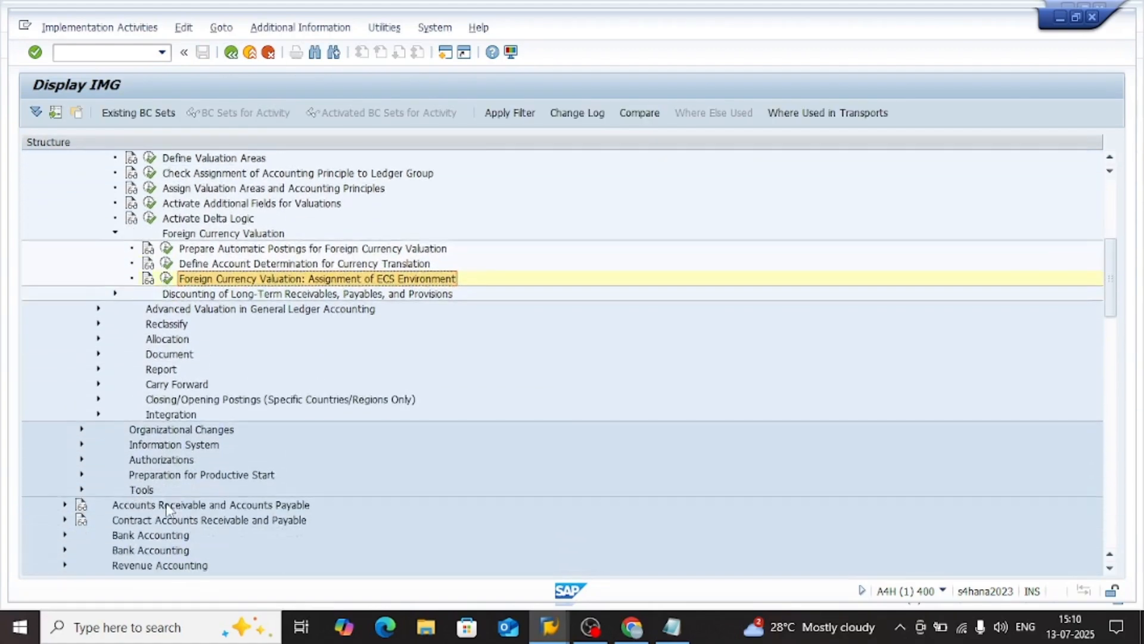
pyautogui.scroll(-18, 168, 507)
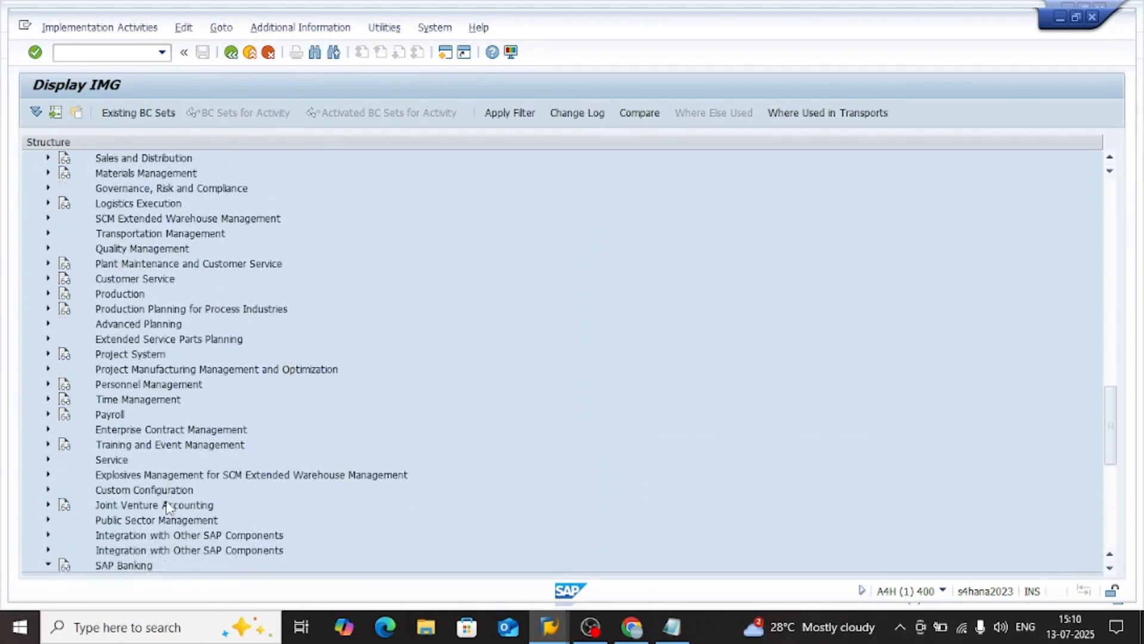
pyautogui.scroll(20, 169, 507)
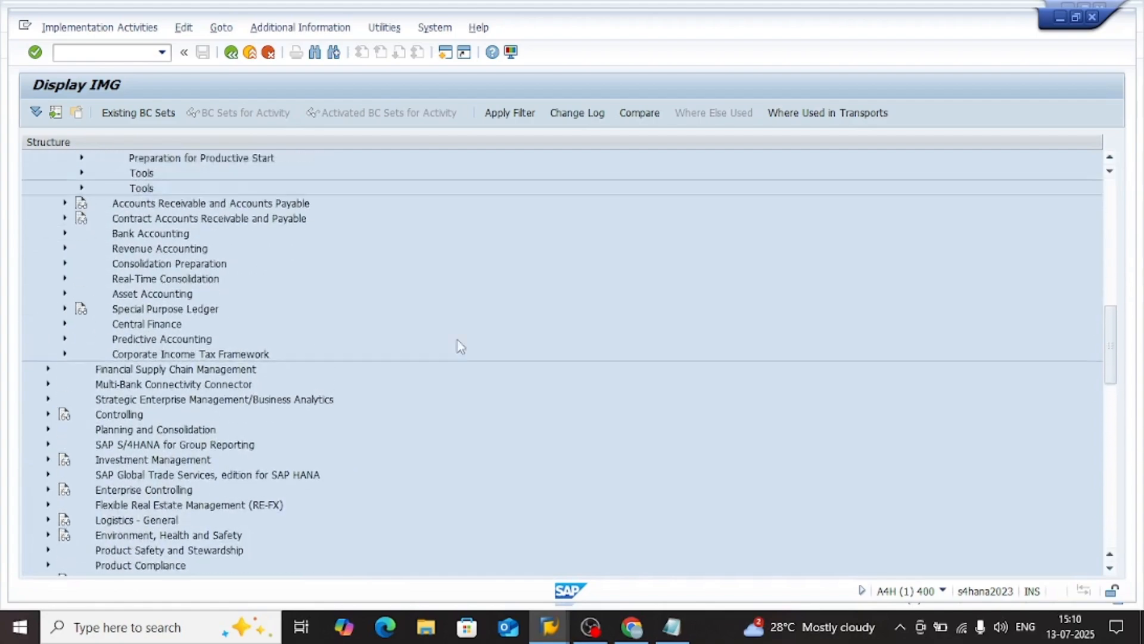
pyautogui.scroll(9, 824, 326)
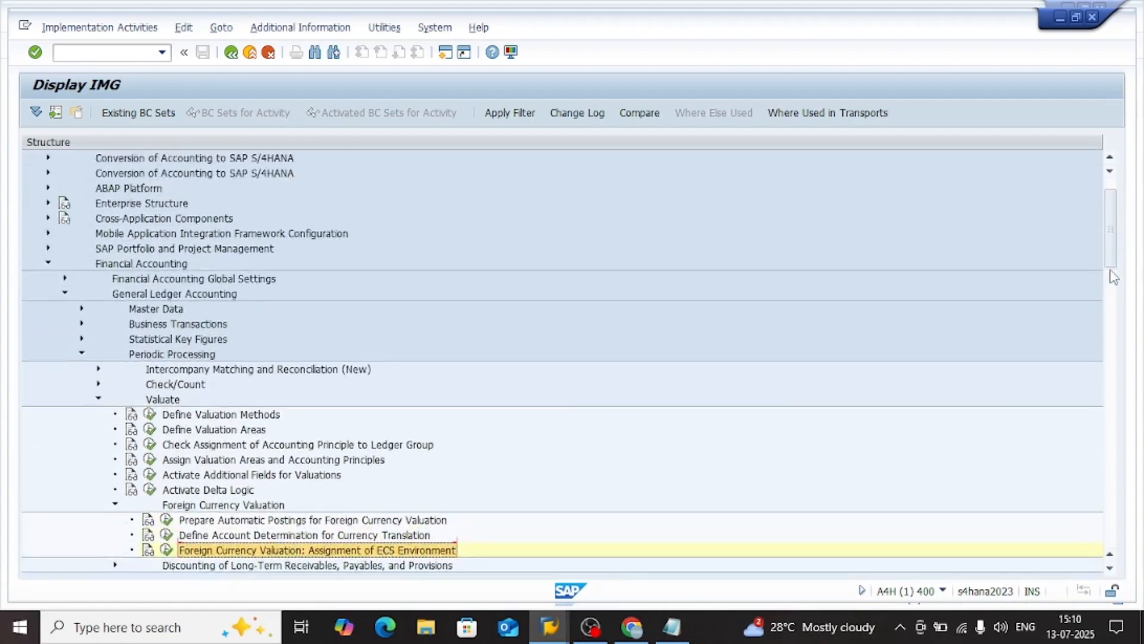
pyautogui.scroll(-2, 1113, 252)
pyautogui.scroll(-15, 1113, 252)
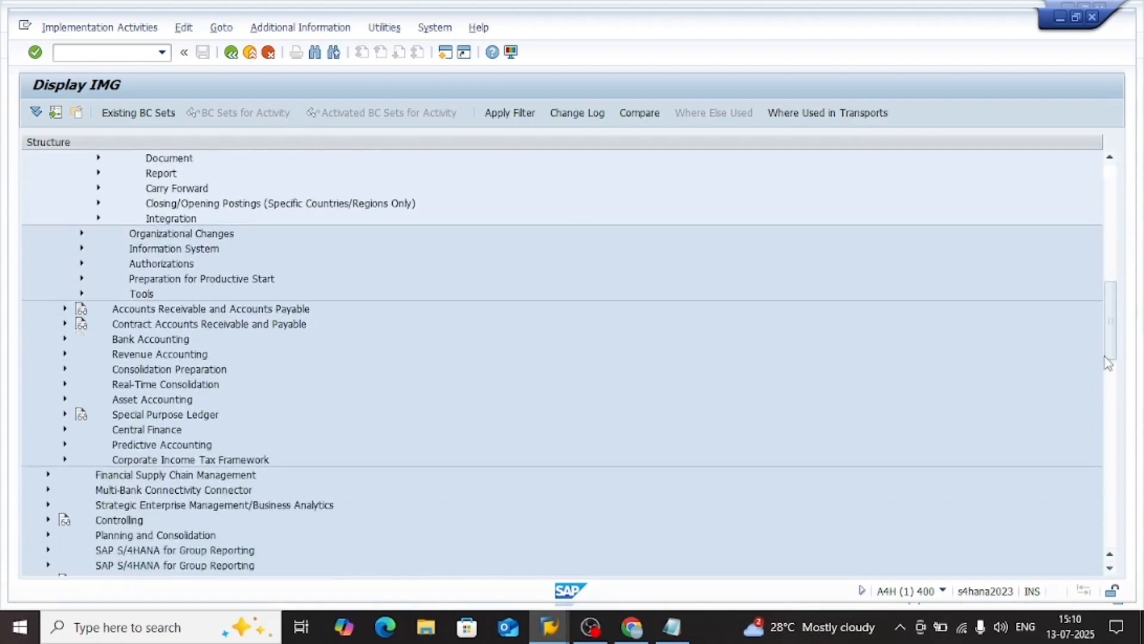
pyautogui.scroll(-17, 1099, 429)
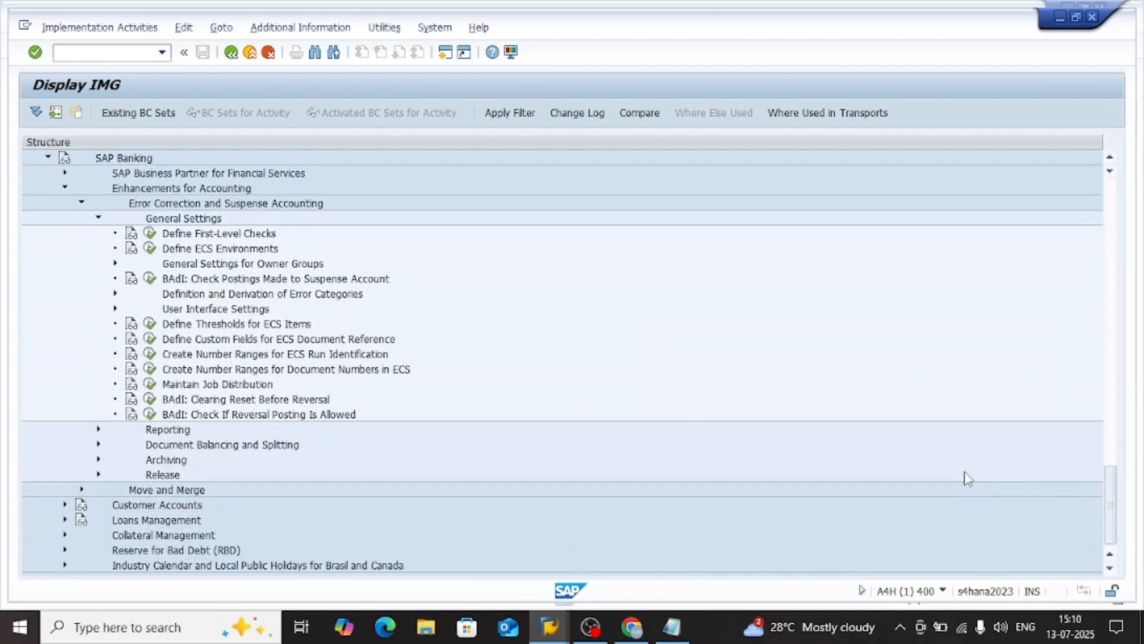
pyautogui.click(225, 373)
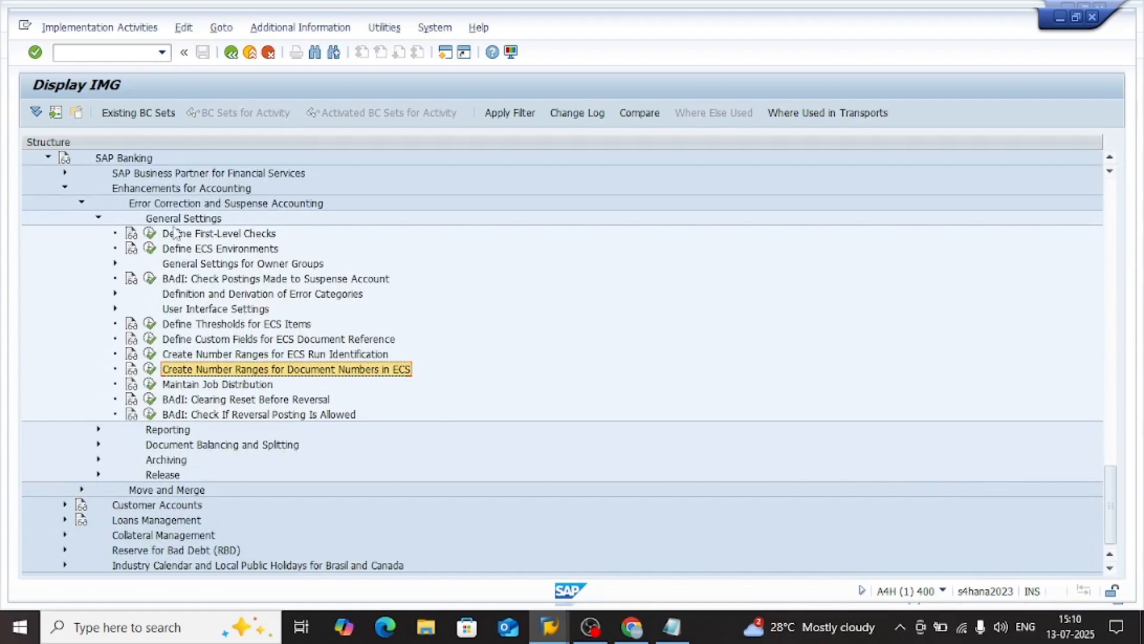
pyautogui.click(230, 235)
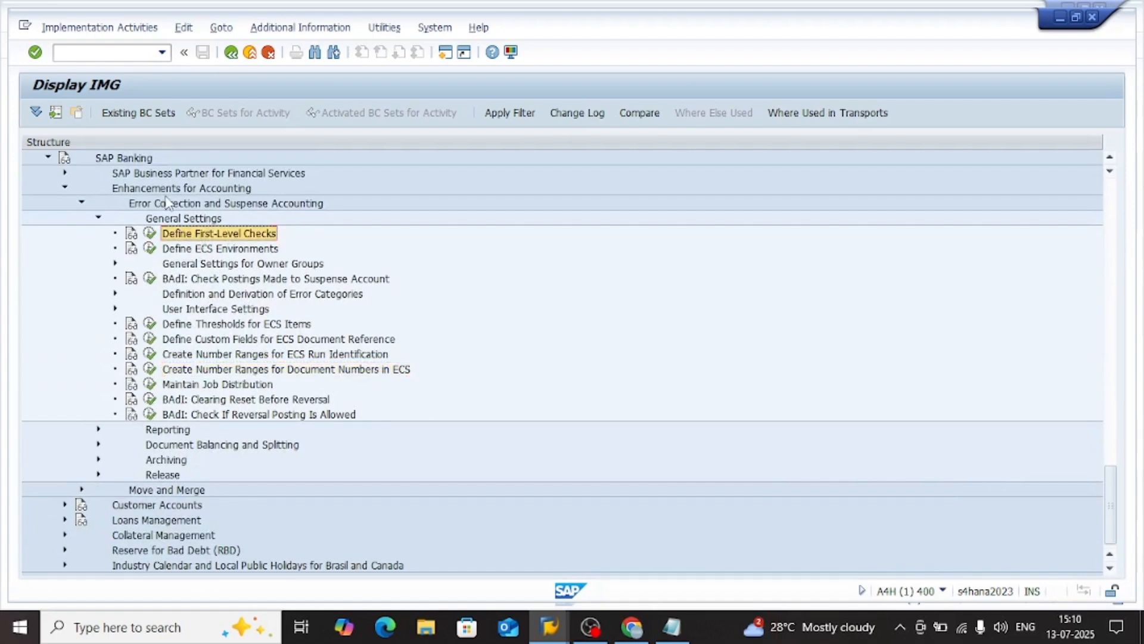
pyautogui.click(124, 159)
pyautogui.click(229, 238)
pyautogui.click(207, 251)
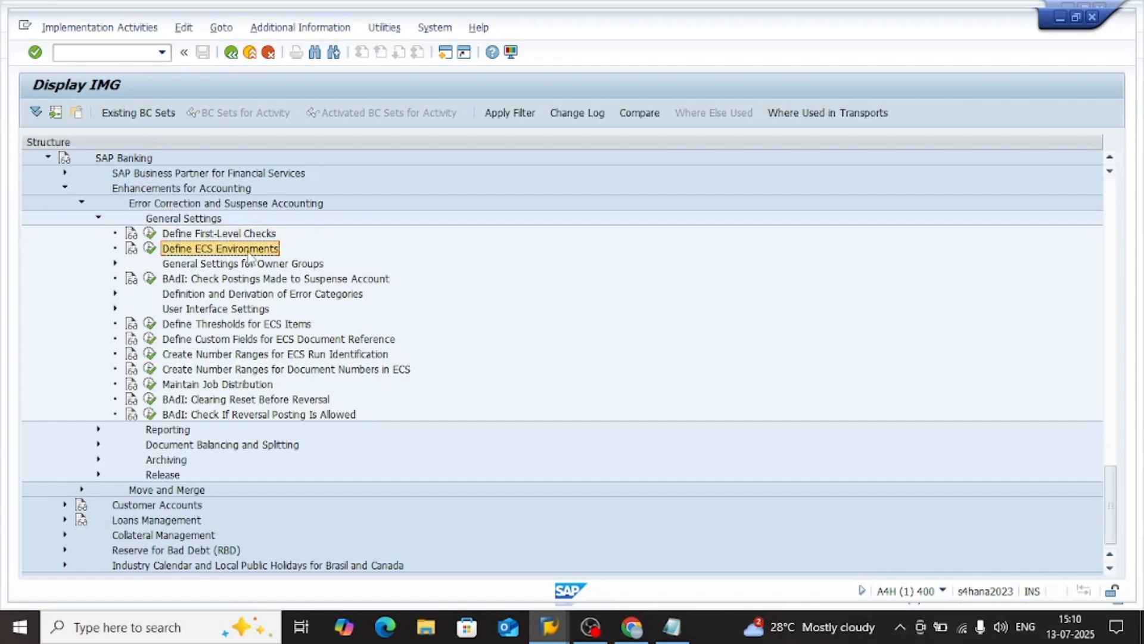
# Open Define ECS Environments, check the processing sequence of FAGL_FCV against the DEFAULT environment, and return to the IMG
pyautogui.doubleClick(248, 252)
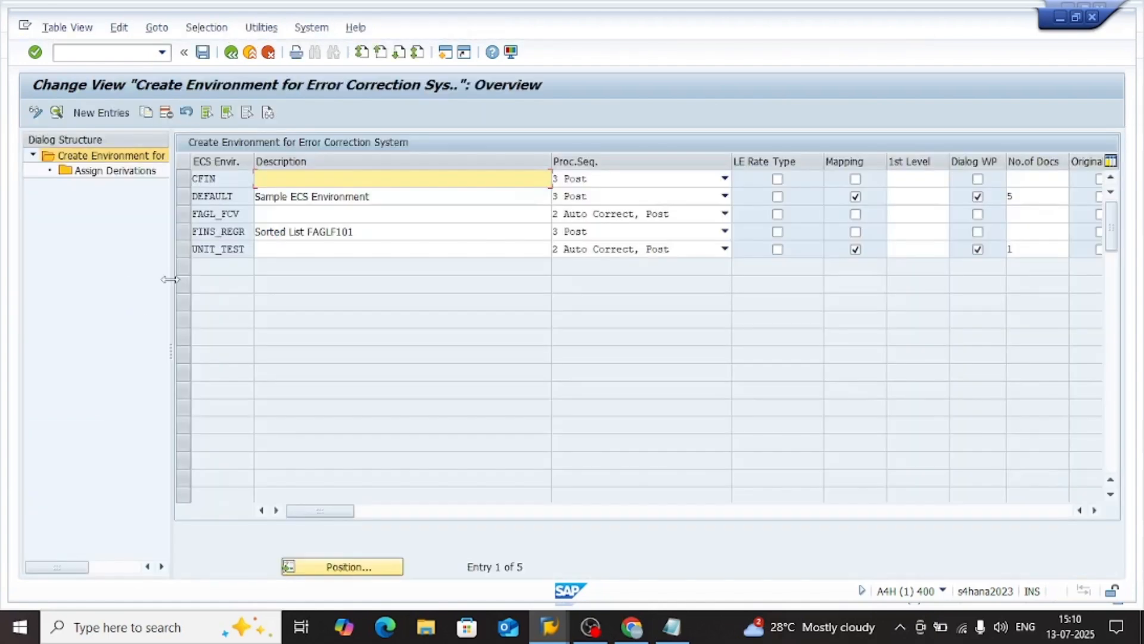
pyautogui.click(212, 214)
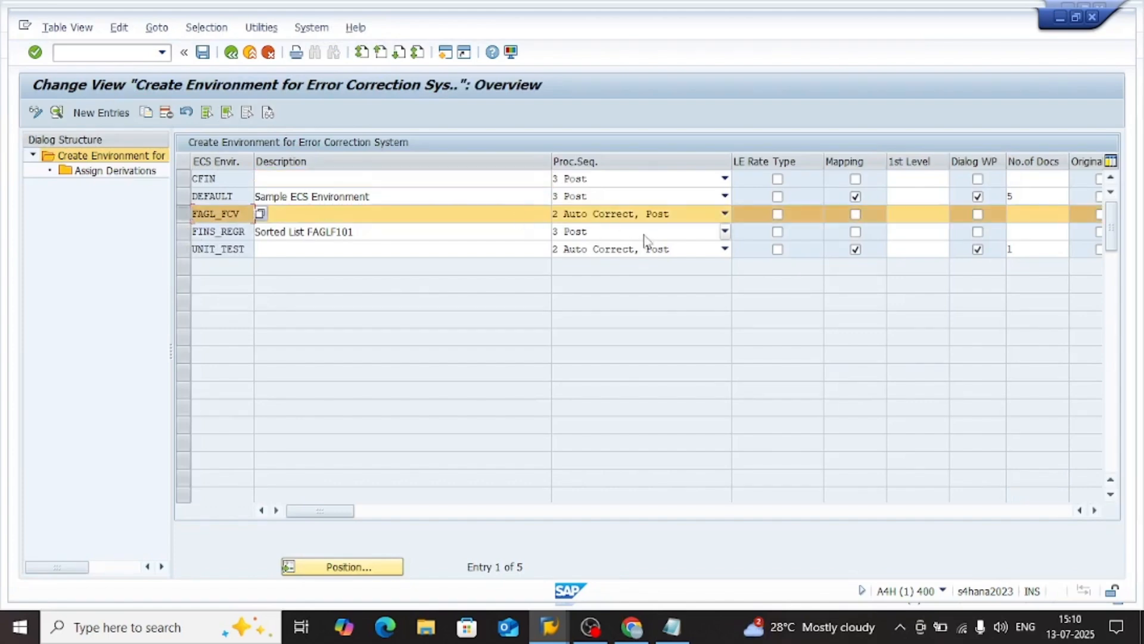
pyautogui.click(578, 200)
pyautogui.click(578, 203)
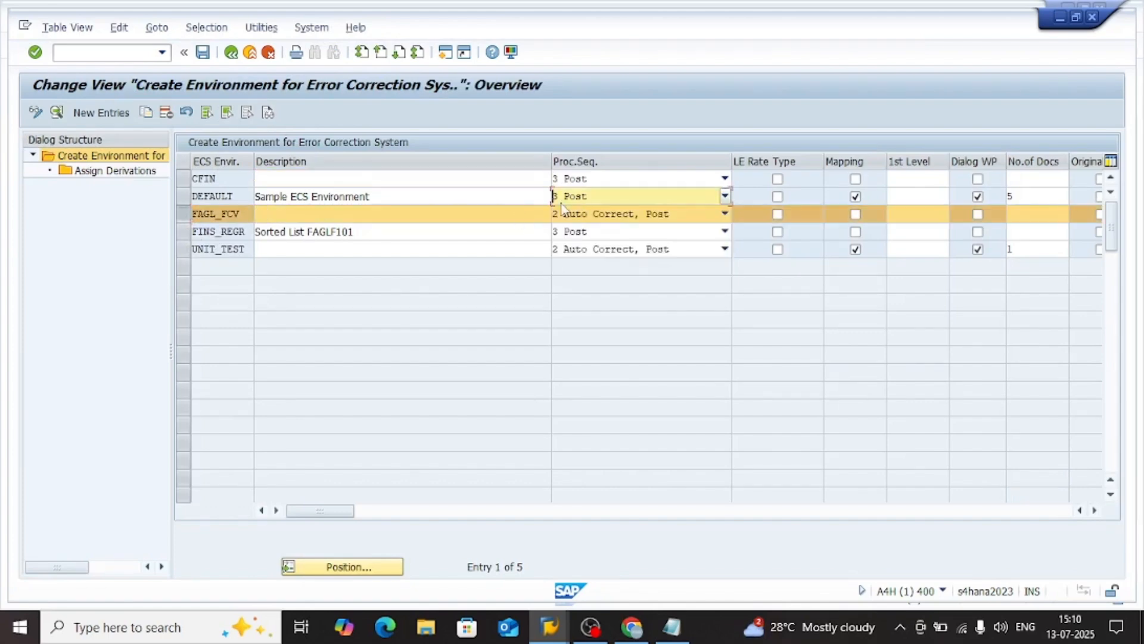
pyautogui.click(225, 53)
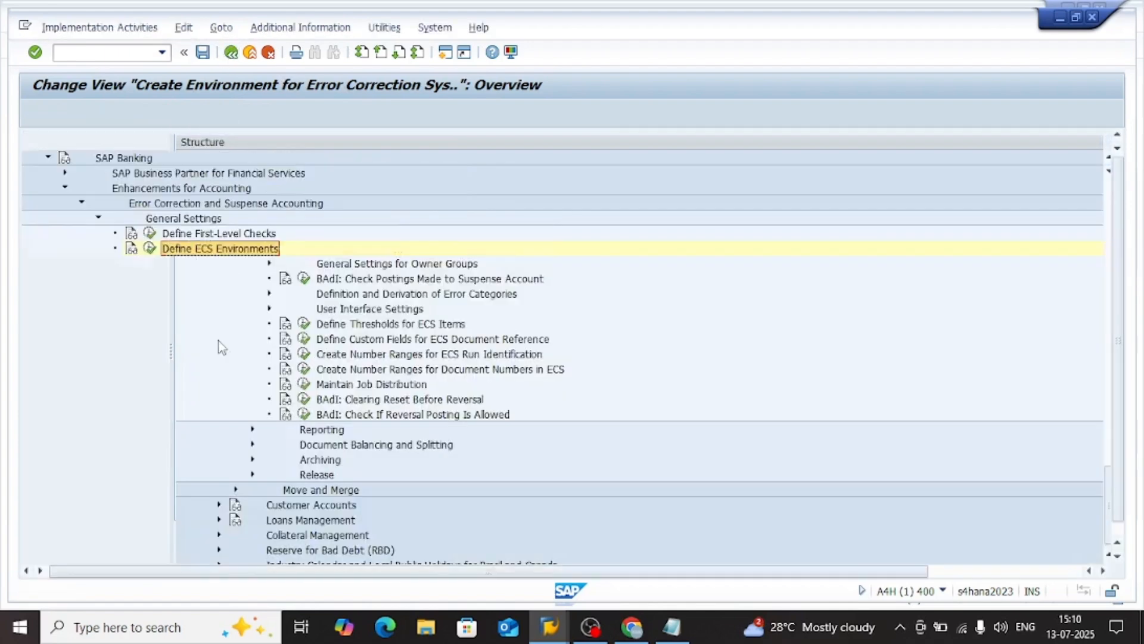
pyautogui.click(210, 325)
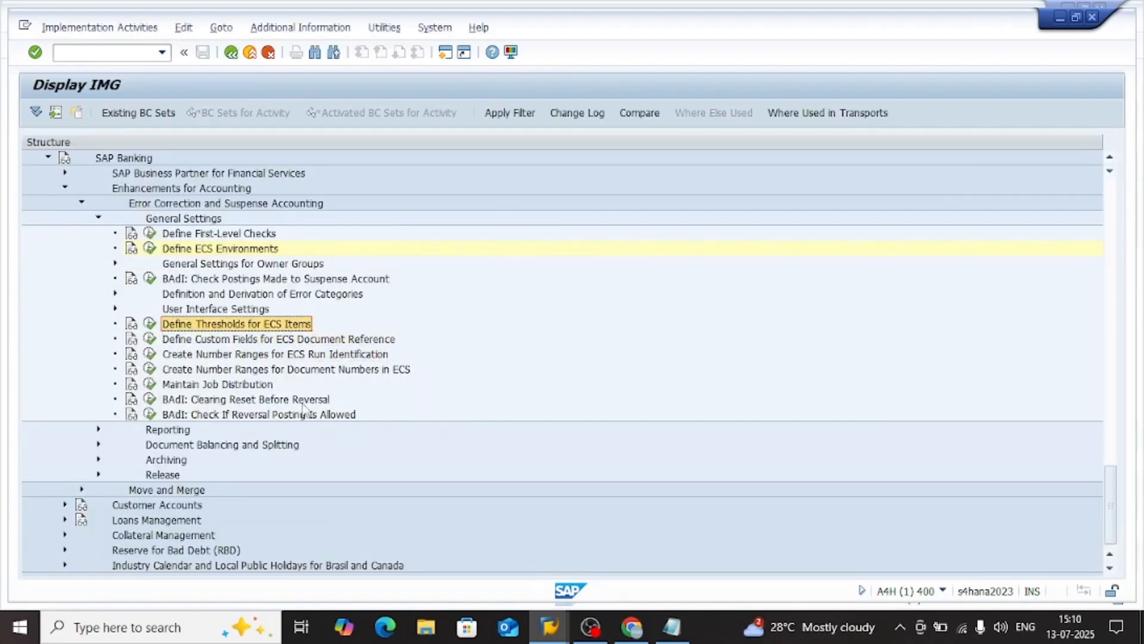
# Switch to Notepad and review the ECS document number and year wording in the GLE_AL_ECS_PP007 message
pyautogui.click(671, 627)
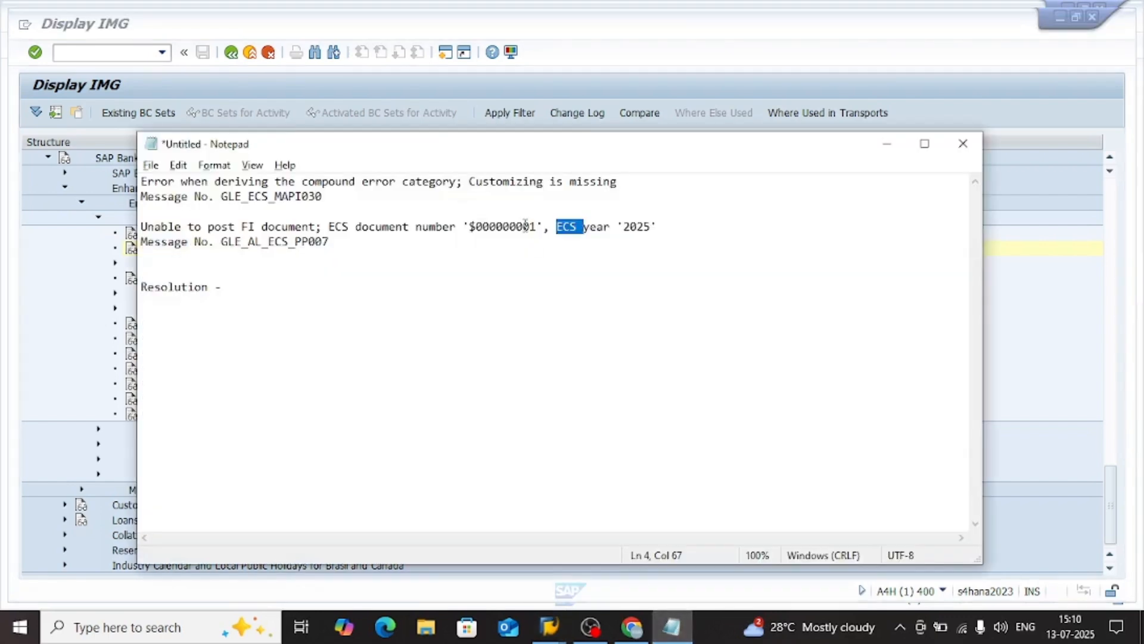
pyautogui.moveTo(369, 227); pyautogui.dragTo(666, 227)
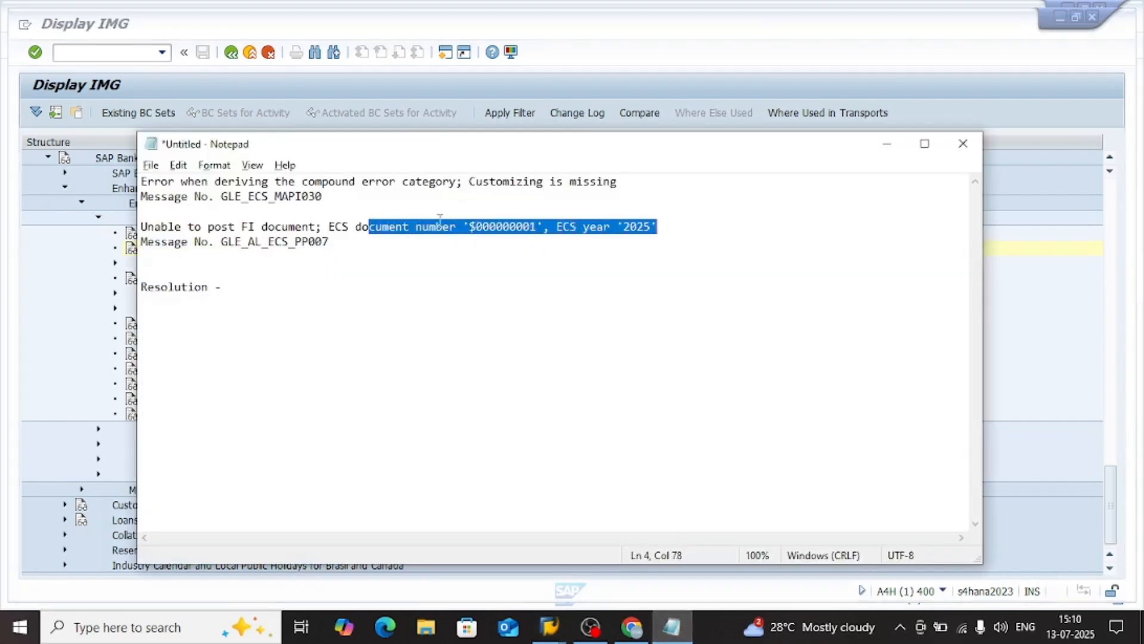
pyautogui.click(419, 226)
pyautogui.moveTo(294, 226); pyautogui.dragTo(409, 253)
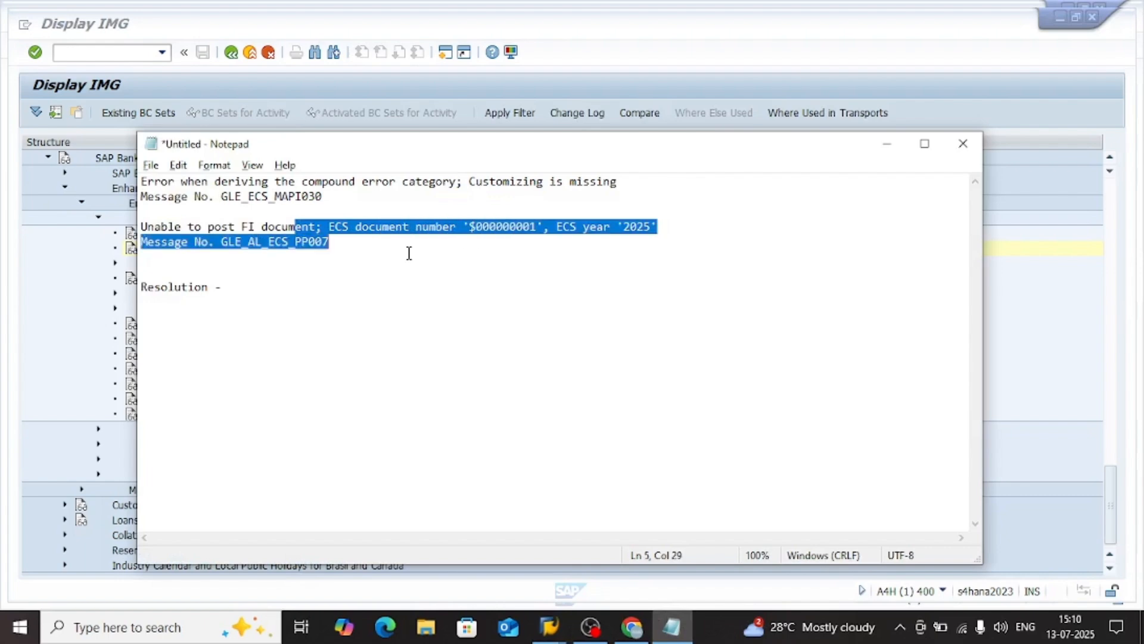
# Return to the Display IMG window and examine the ECS document reference and number range activities under Error Correction and Suspense Accounting
pyautogui.hotkey('alt', 'Tab')
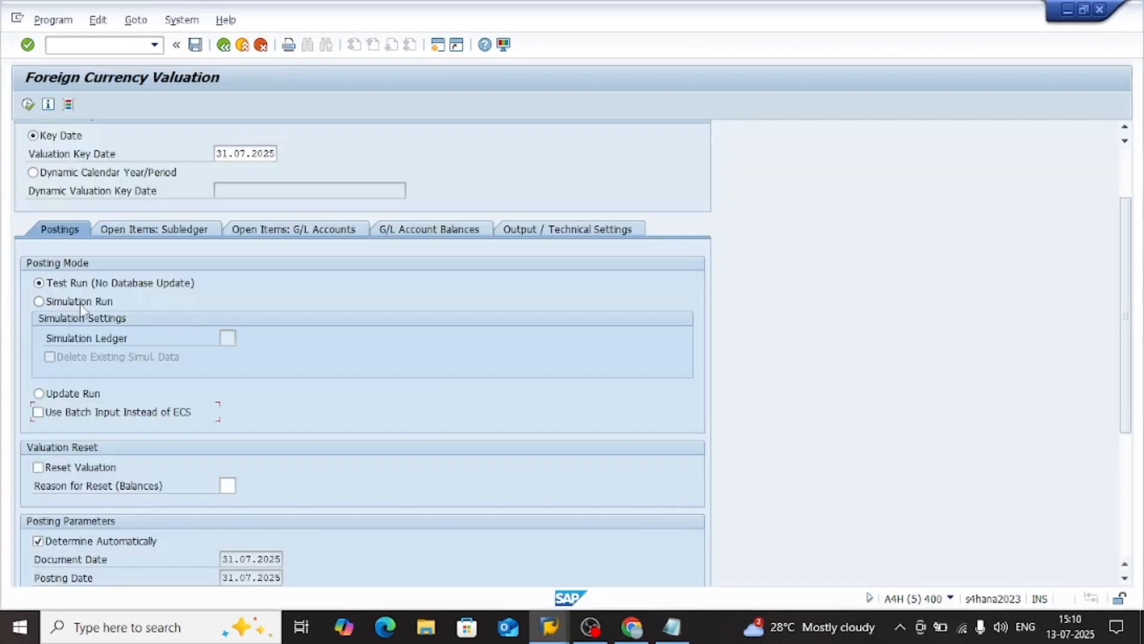
pyautogui.hotkey('alt', 'Tab')
pyautogui.hotkey('alt', 'Tab')
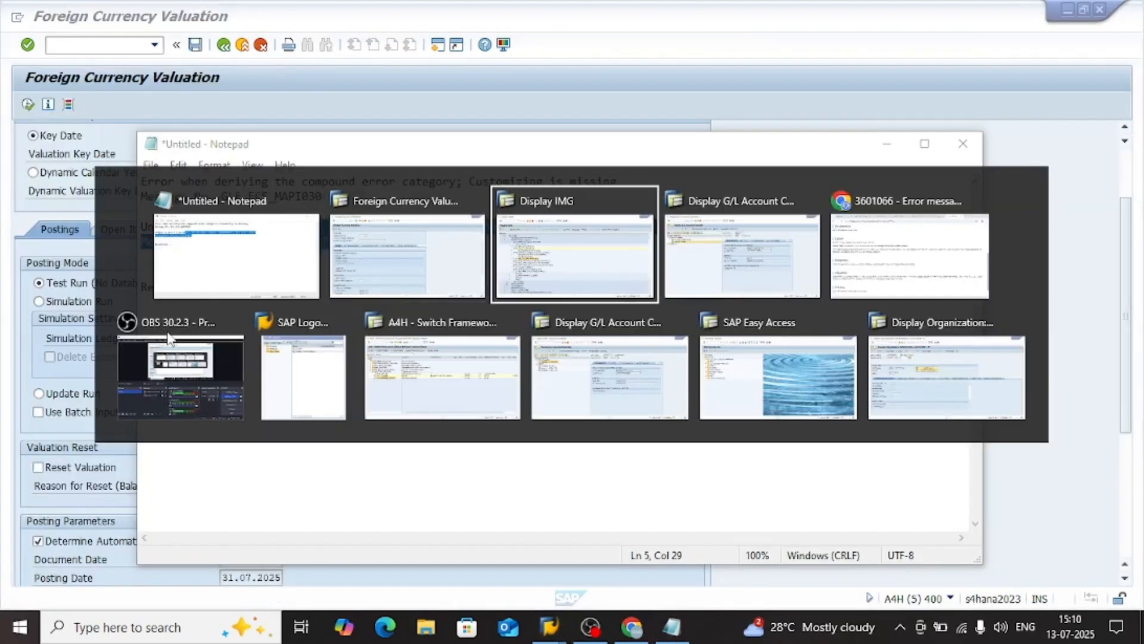
pyautogui.click(289, 341)
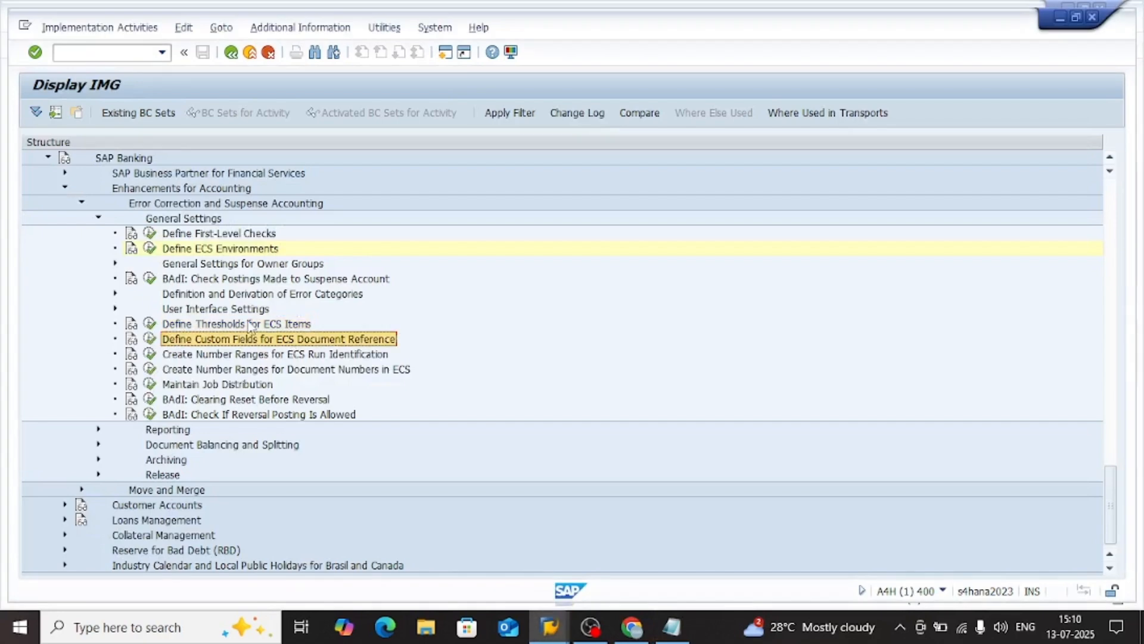
pyautogui.click(272, 372)
pyautogui.click(316, 354)
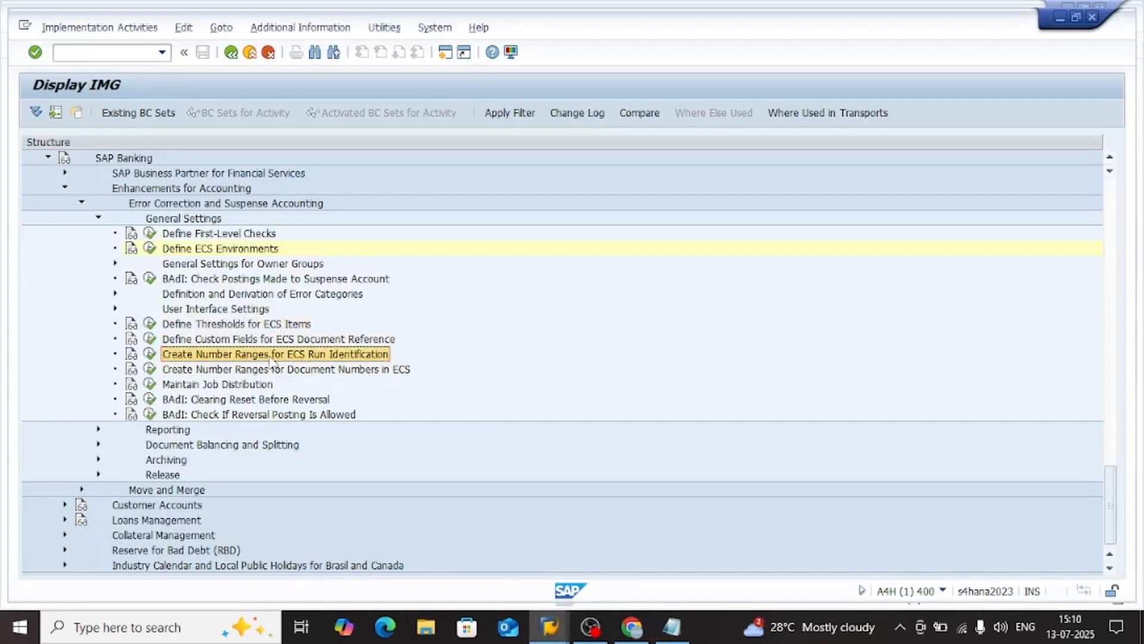
pyautogui.scroll(3, 287, 289)
pyautogui.scroll(10, 227, 326)
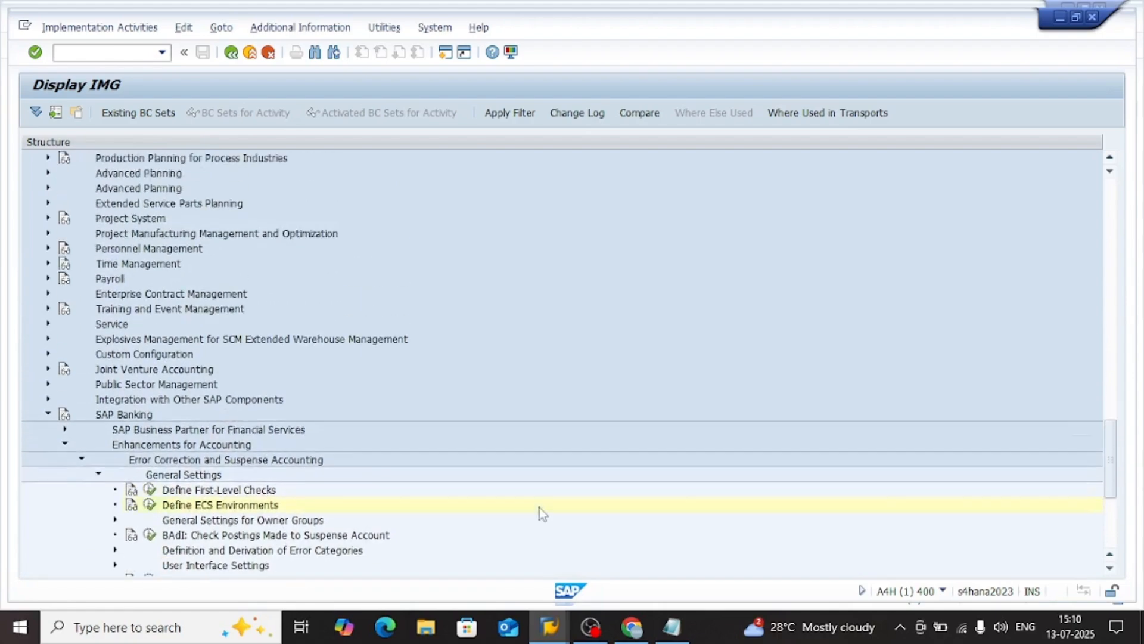
# Switch to the A4H Switch Framework window and expand the S/4H_ALWAYS_ON_FUNCTIONS business functions
pyautogui.moveTo(549, 626)
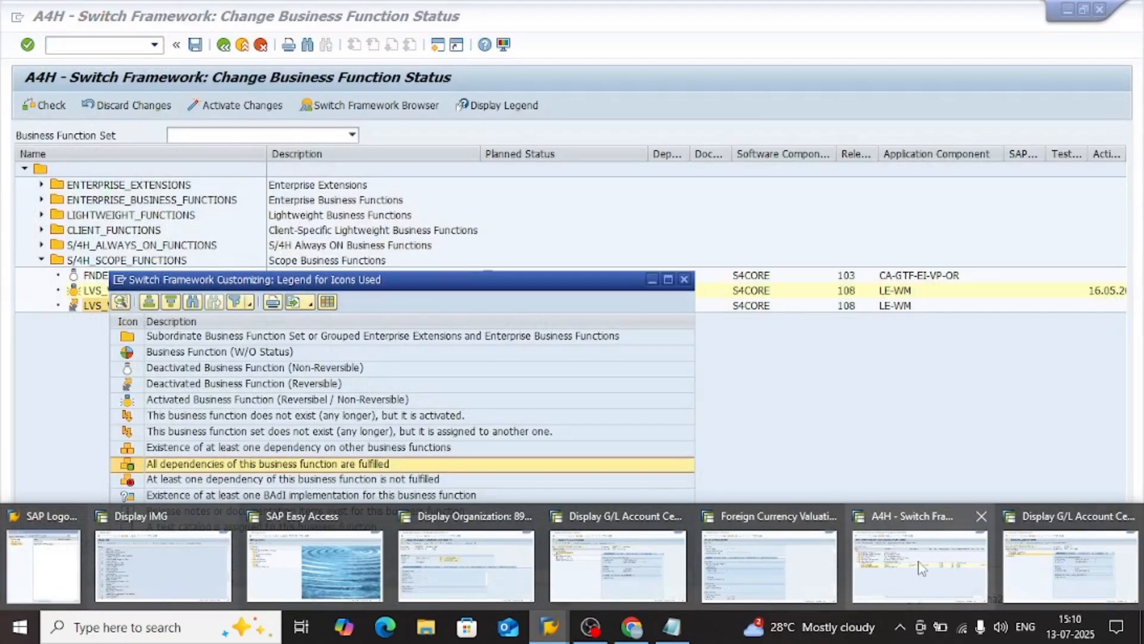
pyautogui.click(920, 563)
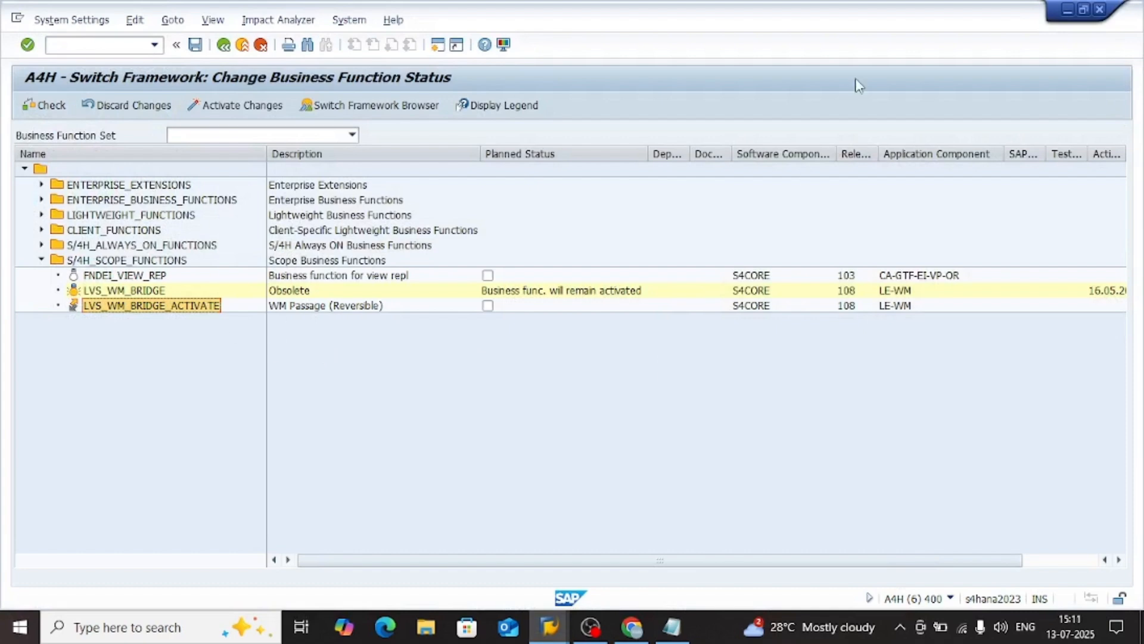
pyautogui.click(42, 245)
pyautogui.click(129, 275)
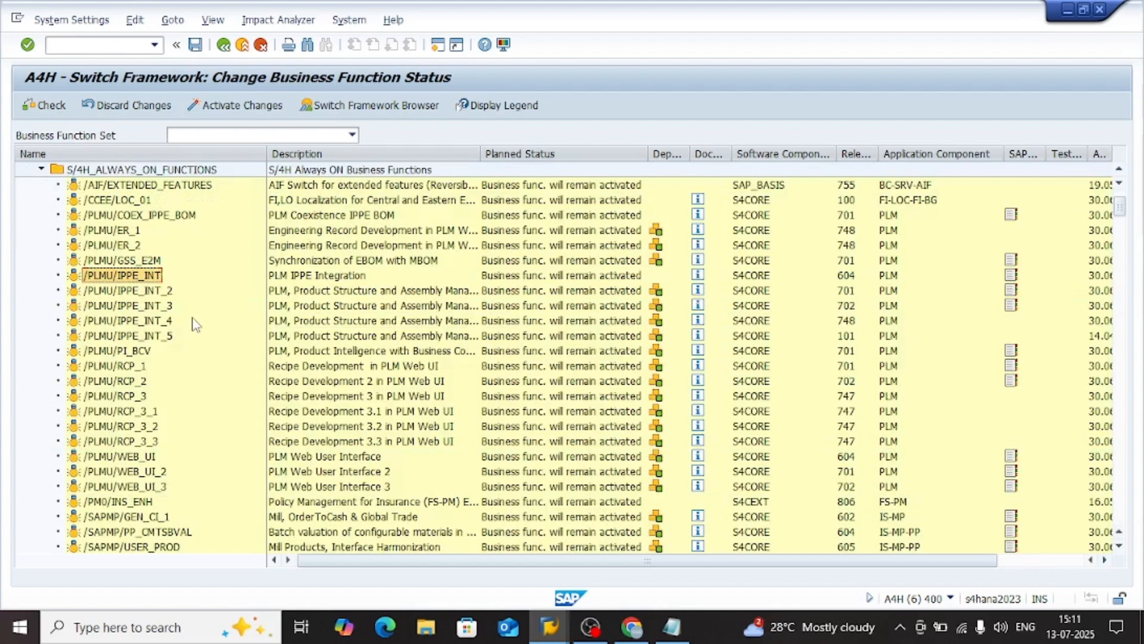
# Search the always-on business functions for Error Correction and Suspense Accounting using the previously copied term
pyautogui.hotkey('ctrl', 'f')
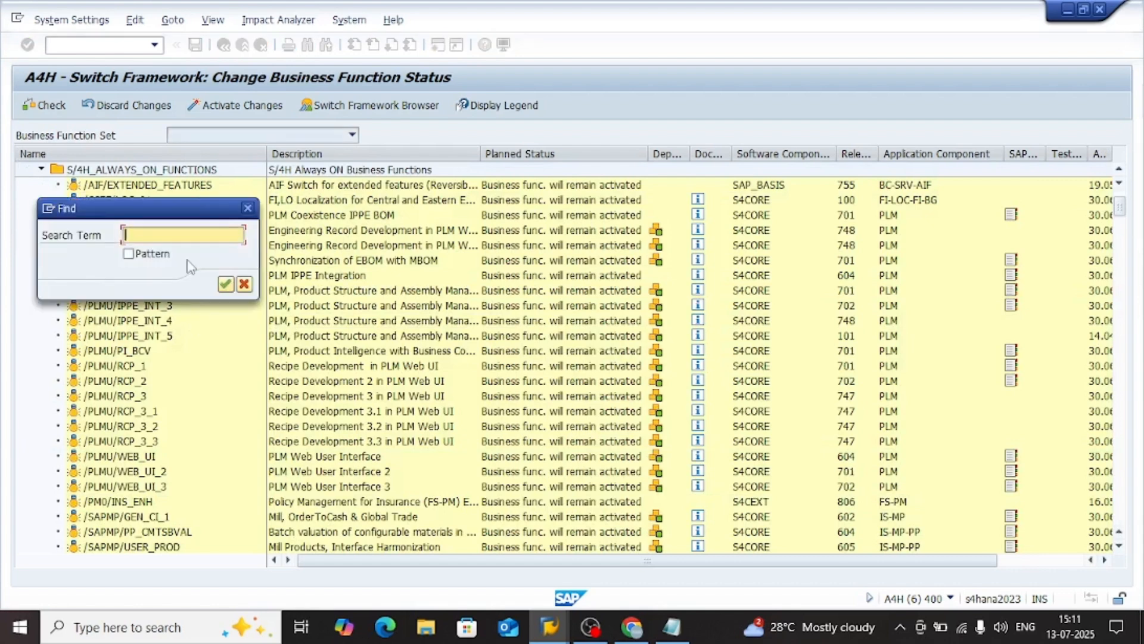
pyautogui.press('super+v')
pyautogui.press('Down')
pyautogui.press('Down')
pyautogui.press('Down')
pyautogui.press('Down')
pyautogui.press('Down')
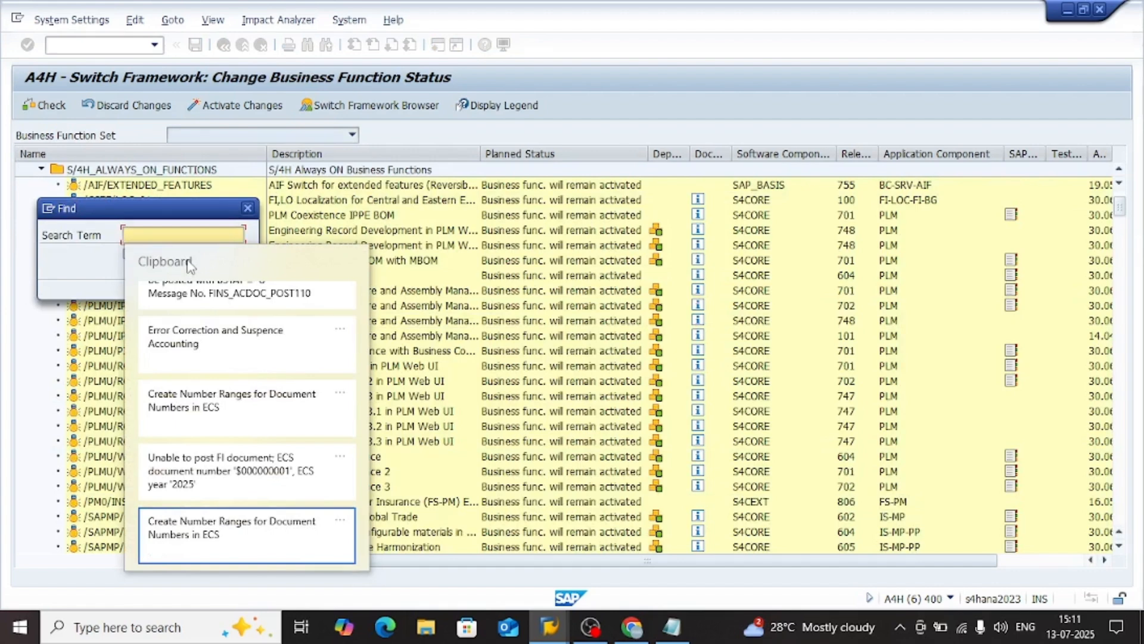
pyautogui.press('Down')
pyautogui.press('Down')
pyautogui.press('Return')
pyautogui.press('Return')
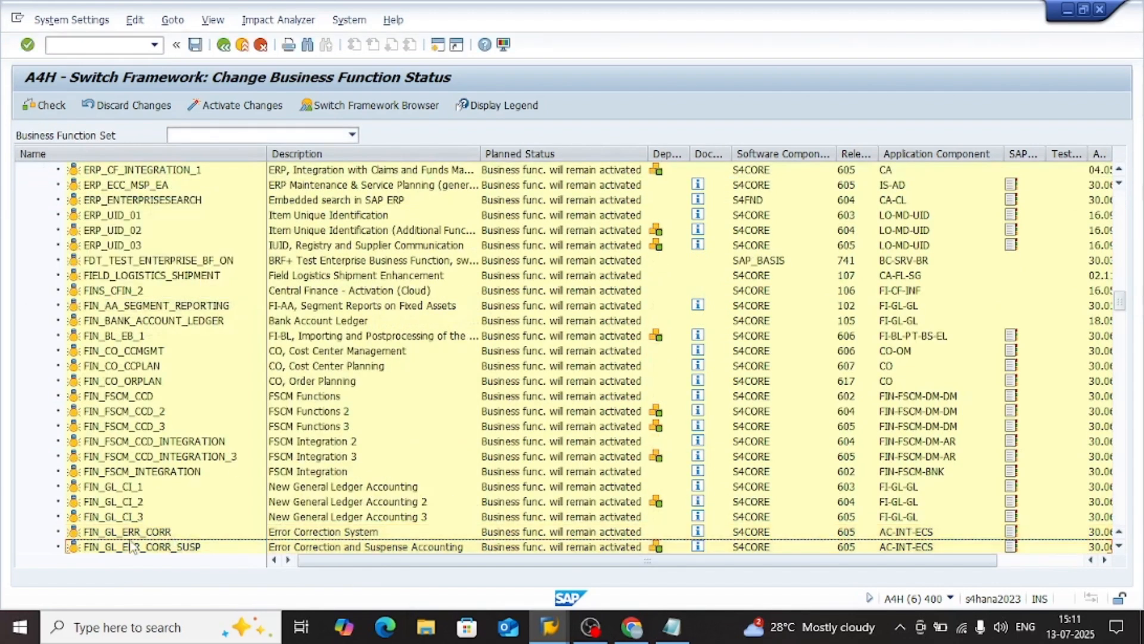
# Check the planned status and activation dates of the FIN_GL_ERR_CORR and FIN_GL_ERR_CORR_SUSP business functions
pyautogui.click(179, 546)
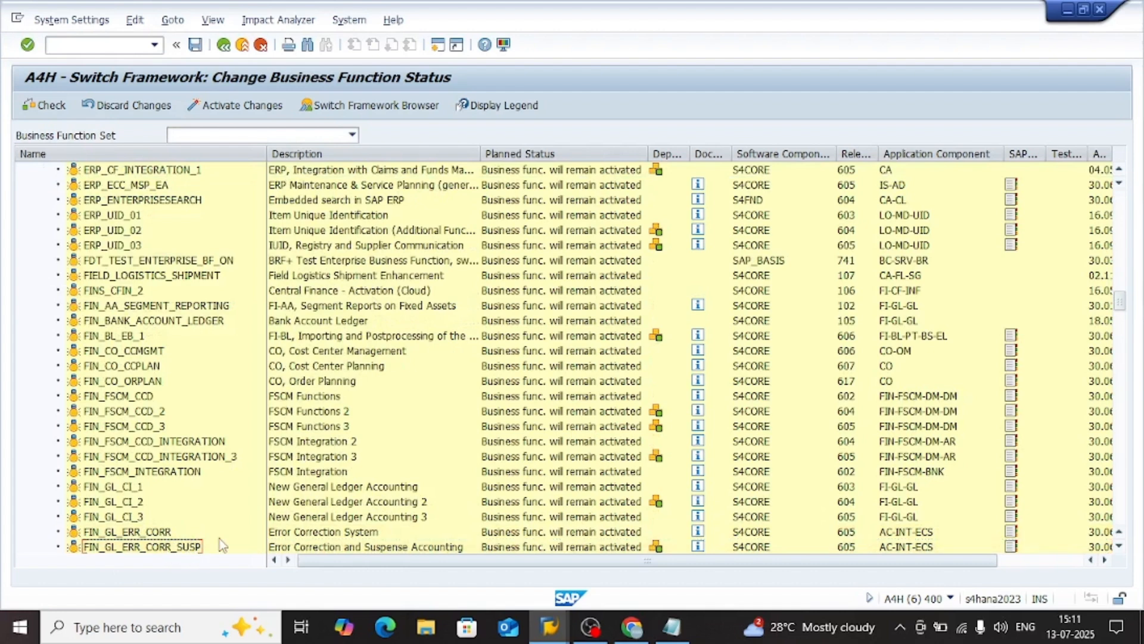
pyautogui.click(349, 532)
pyautogui.click(396, 551)
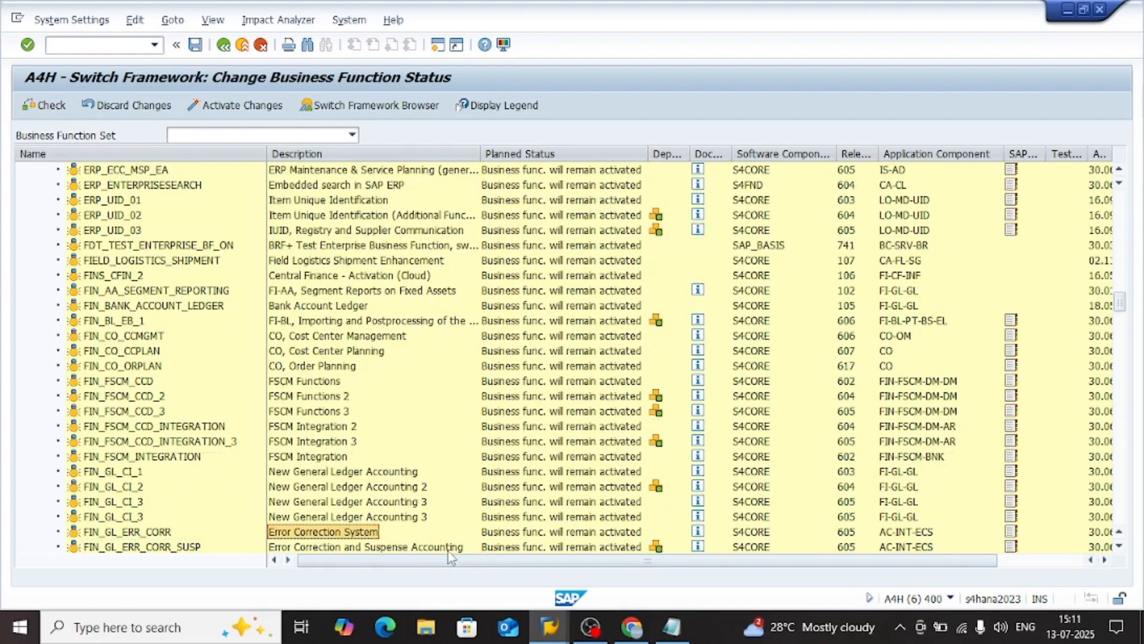
pyautogui.moveTo(700, 560); pyautogui.dragTo(885, 571)
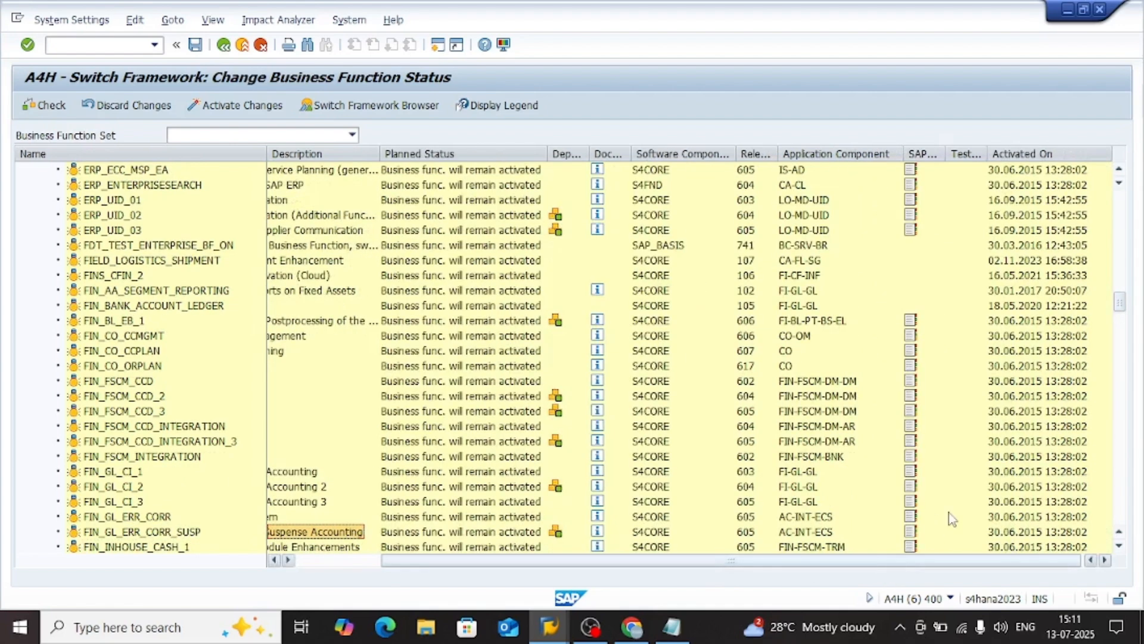
pyautogui.click(1018, 516)
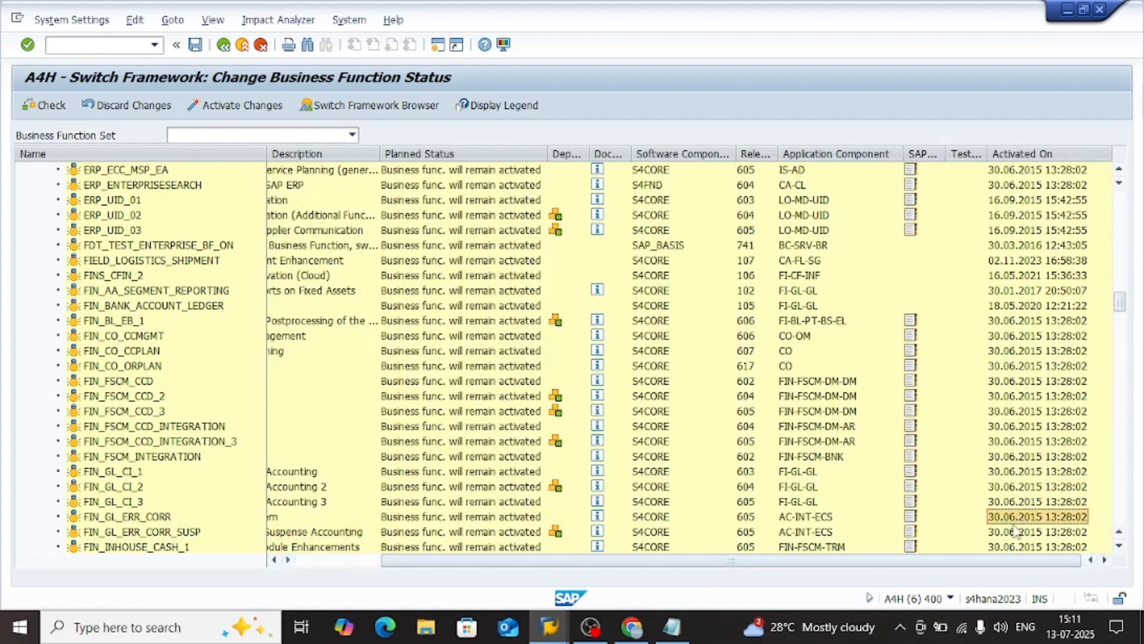
pyautogui.moveTo(482, 566); pyautogui.dragTo(374, 564)
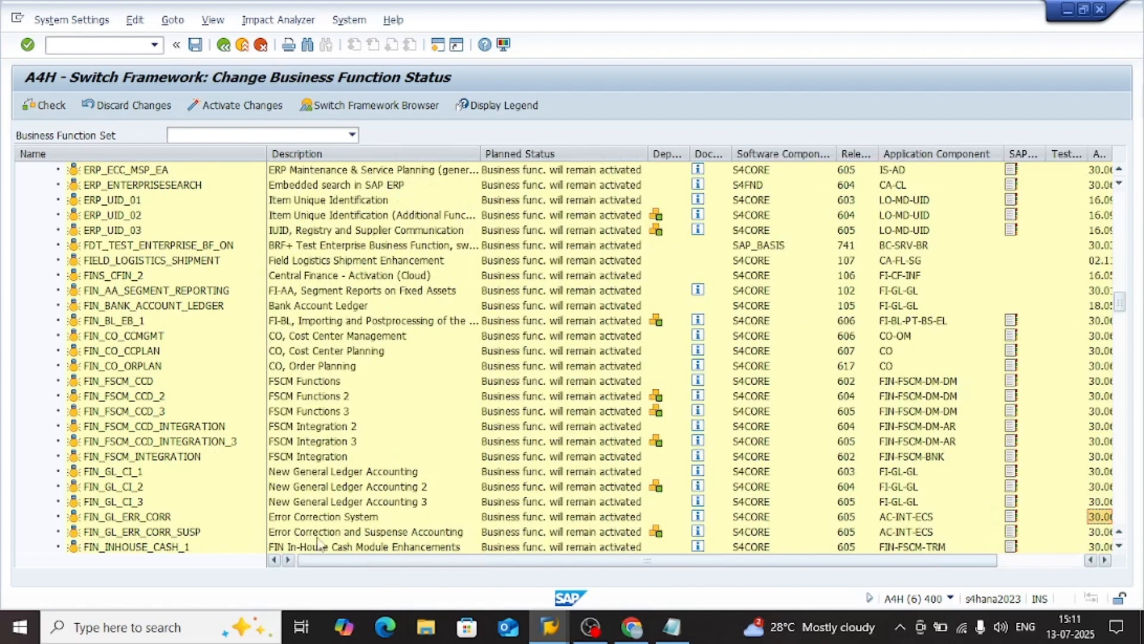
pyautogui.click(128, 517)
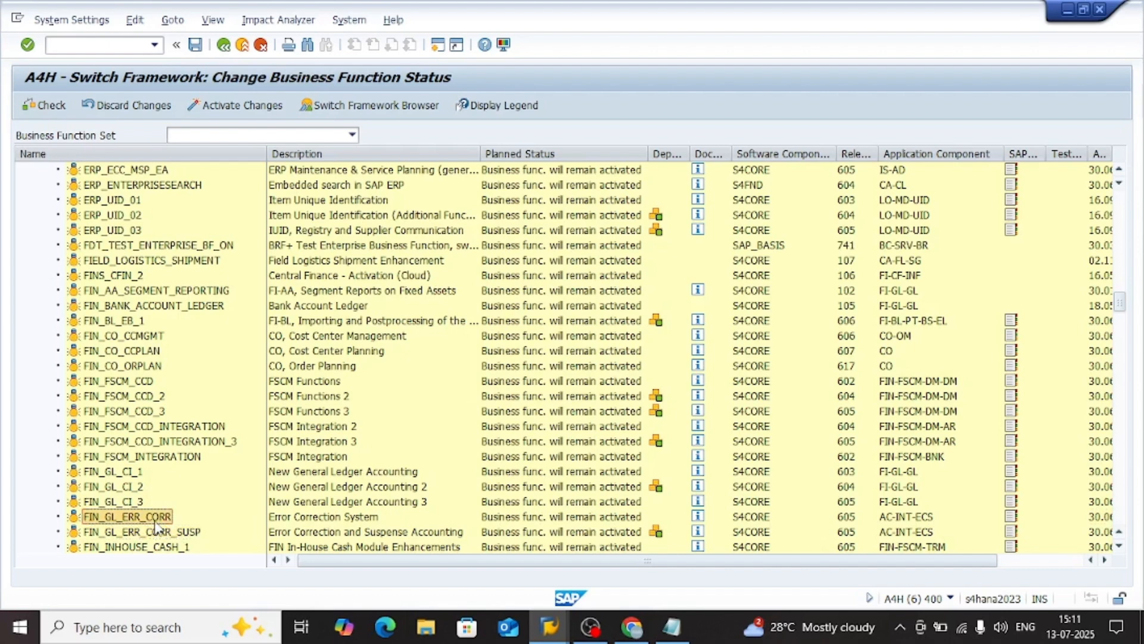
pyautogui.click(318, 536)
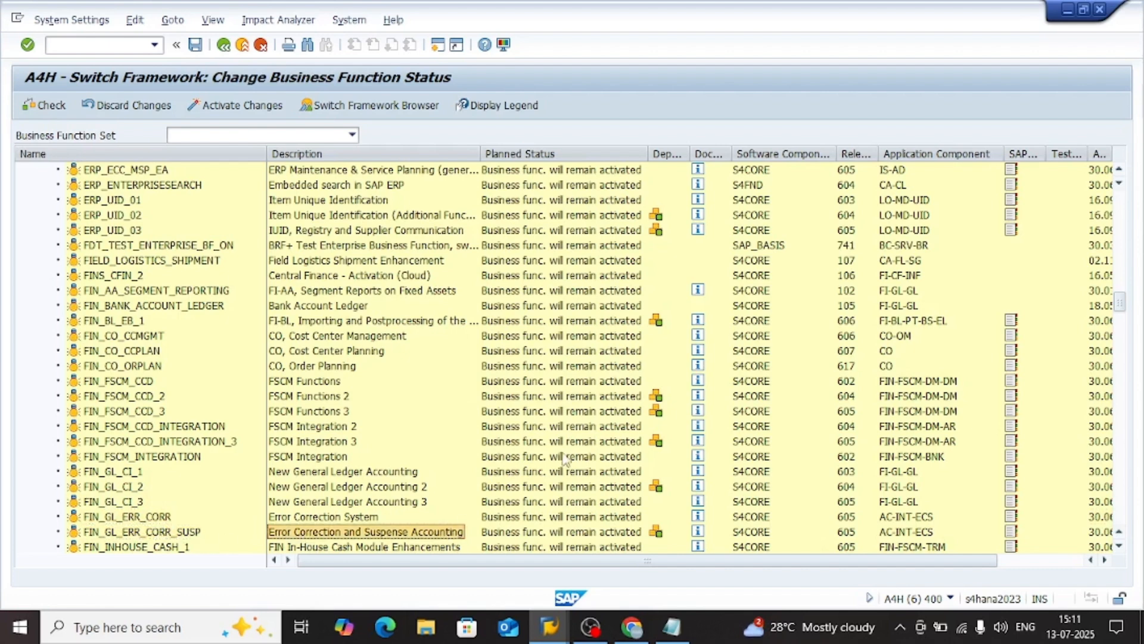
# Open the DDIC activation logs, review the creation dates of the listed entries, and close the log list
pyautogui.click(146, 24)
pyautogui.moveTo(88, 29)
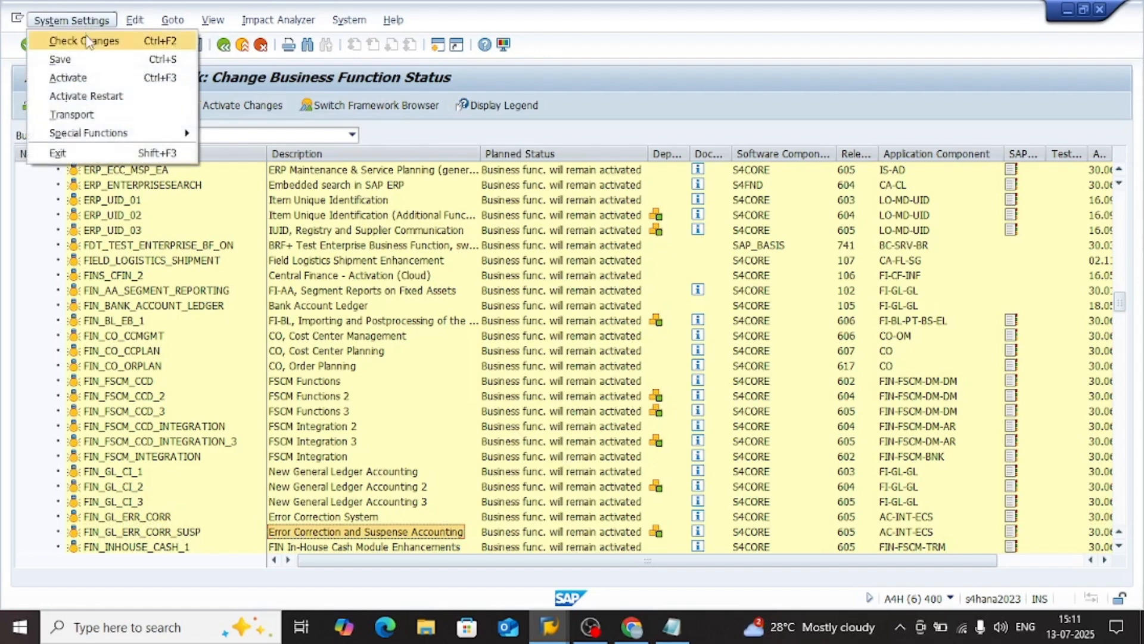
pyautogui.moveTo(159, 27)
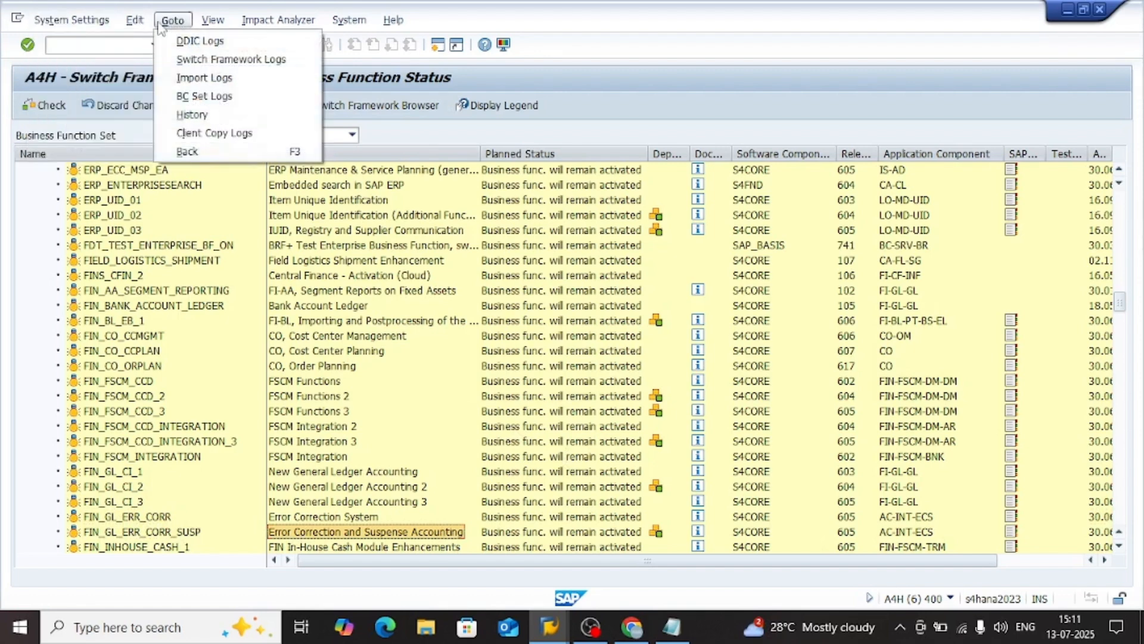
pyautogui.click(192, 41)
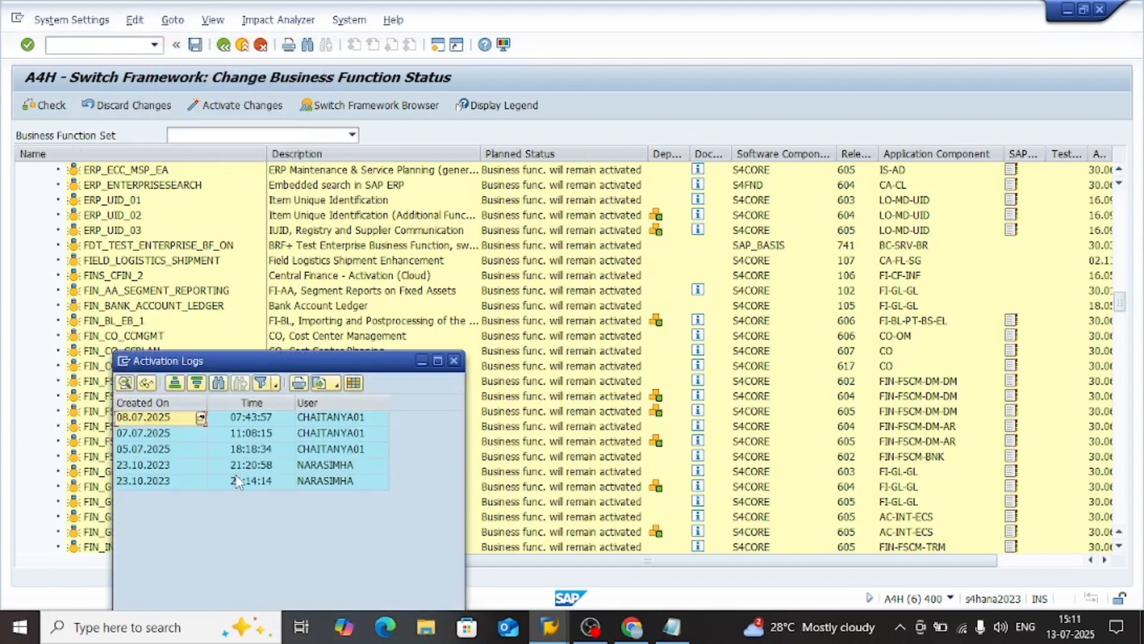
pyautogui.click(172, 433)
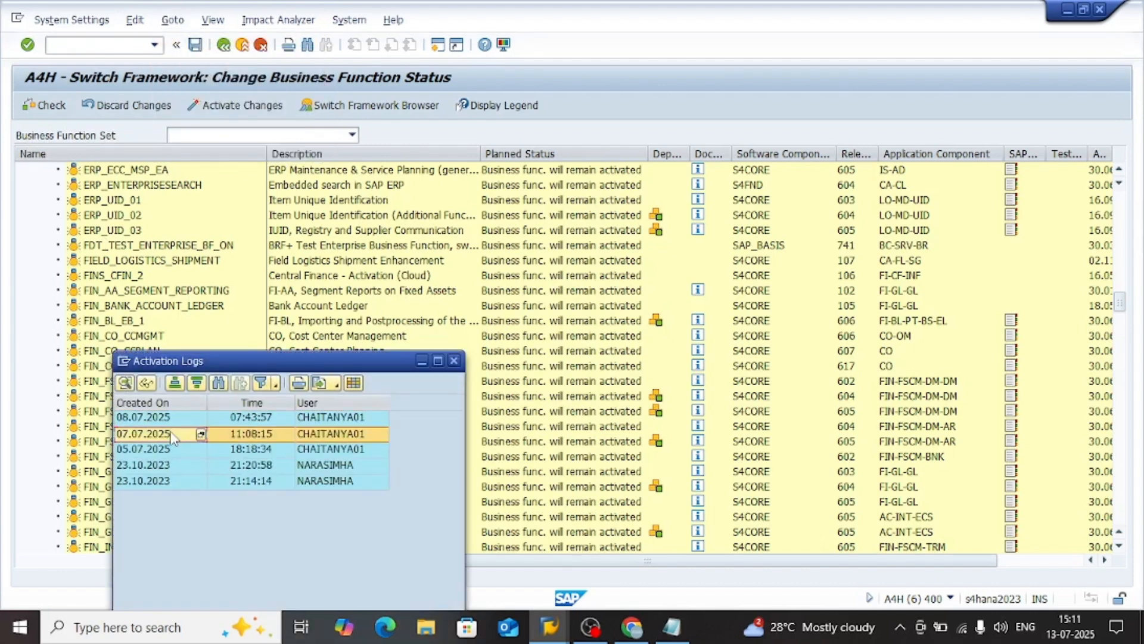
pyautogui.click(172, 450)
pyautogui.click(172, 465)
pyautogui.click(173, 482)
pyautogui.click(167, 425)
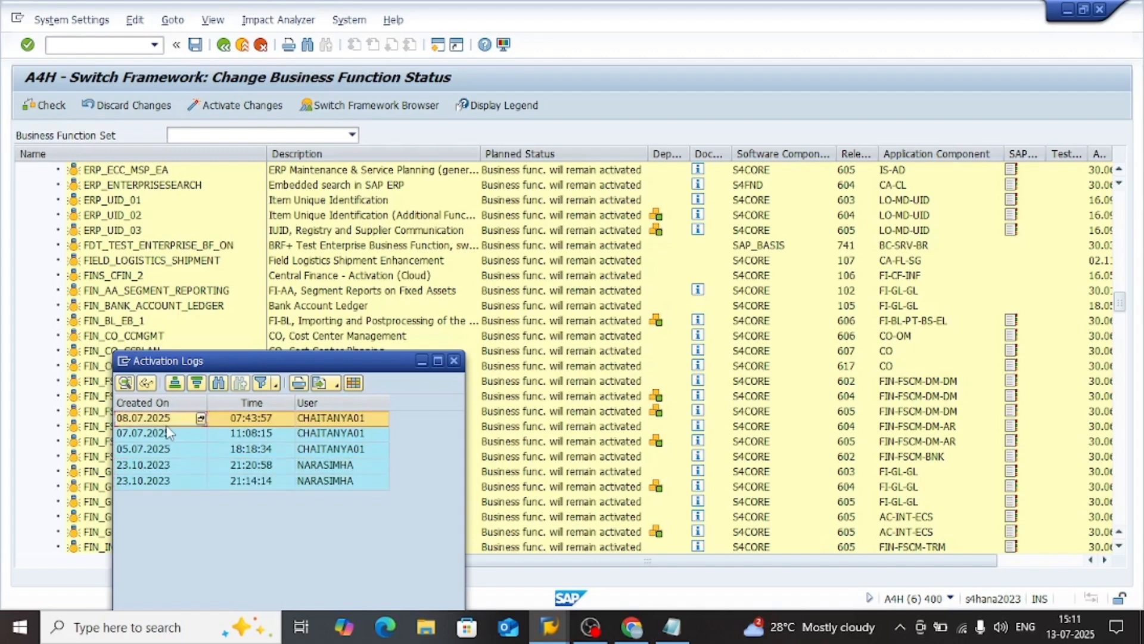
pyautogui.click(170, 434)
pyautogui.click(173, 466)
pyautogui.click(173, 483)
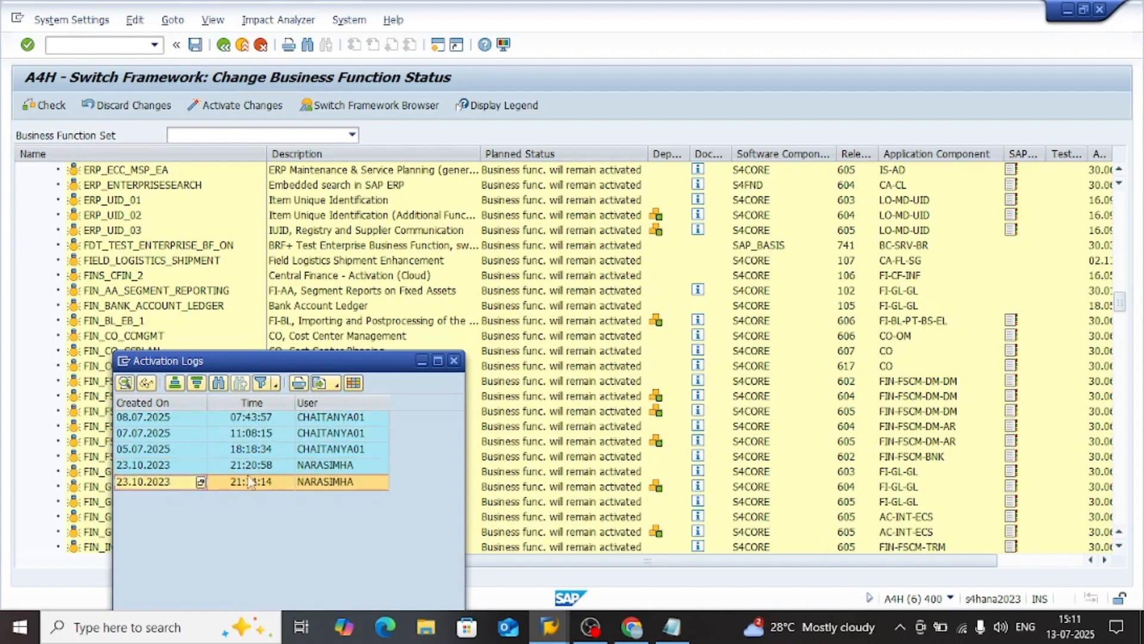
pyautogui.click(454, 362)
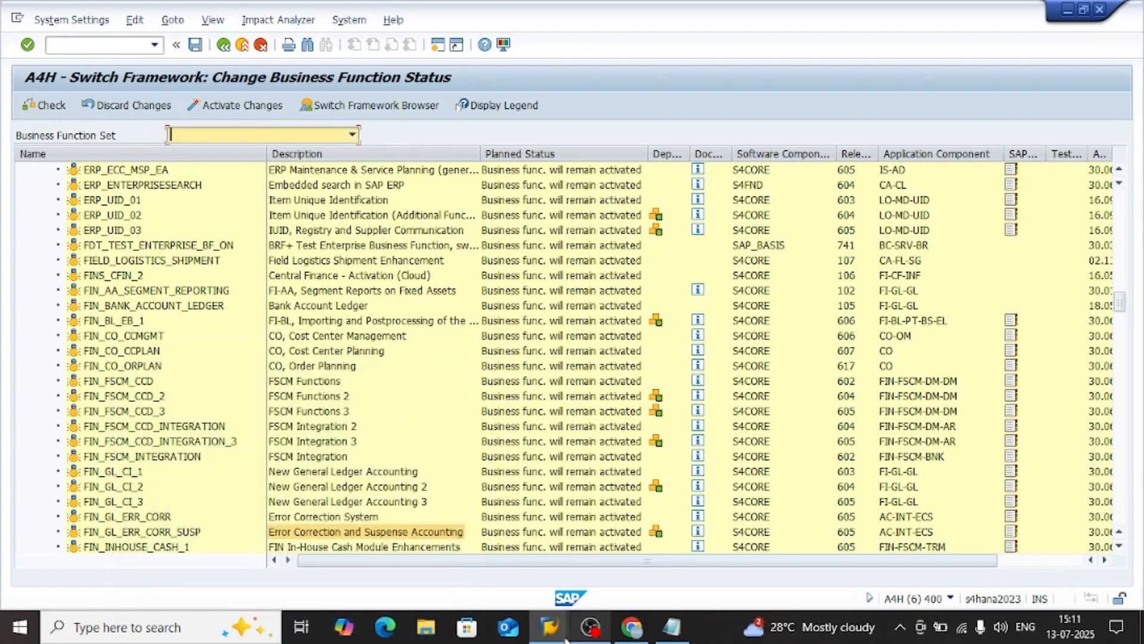
# Switch to the Foreign Currency Valuation window and execute a test run for company code SM02, area 0L, key date 31.07.2025
pyautogui.moveTo(564, 637)
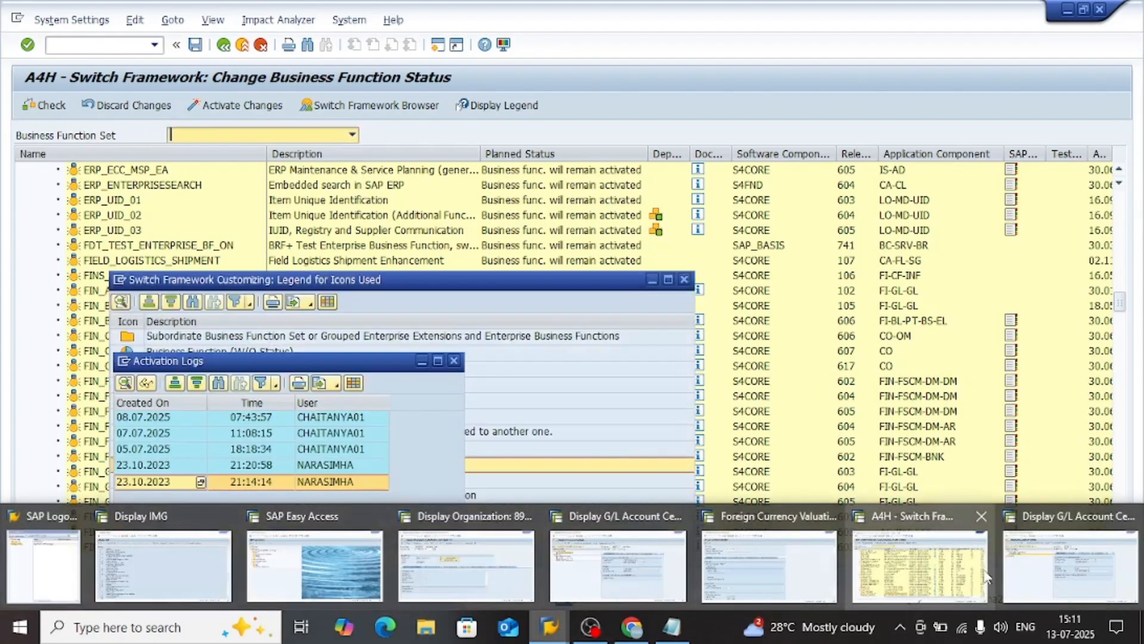
pyautogui.moveTo(1059, 563)
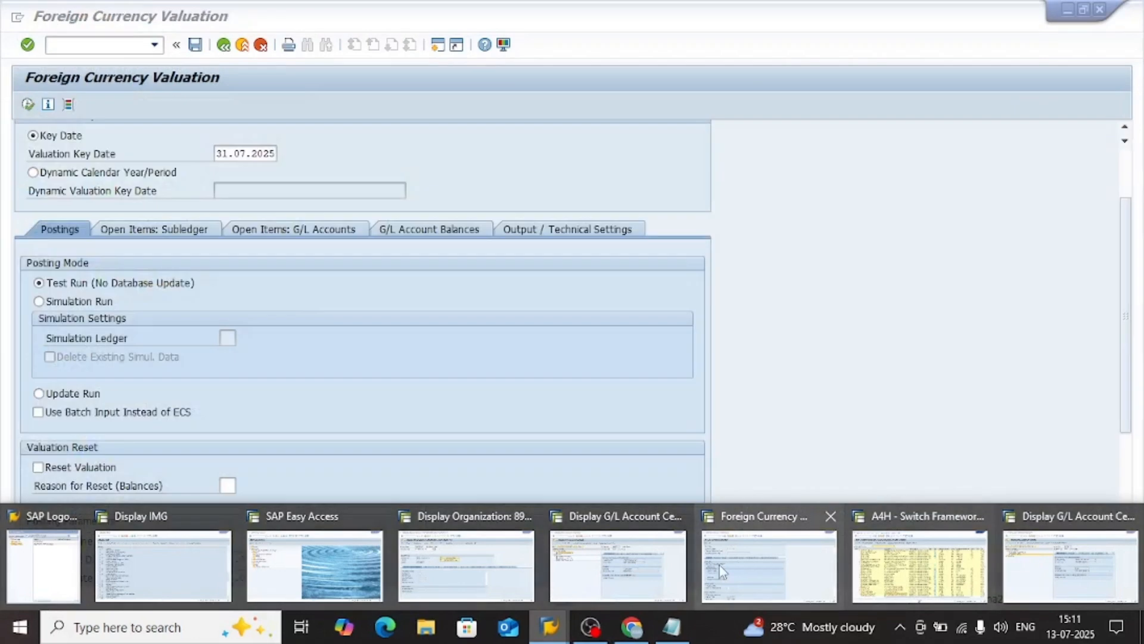
pyautogui.click(750, 571)
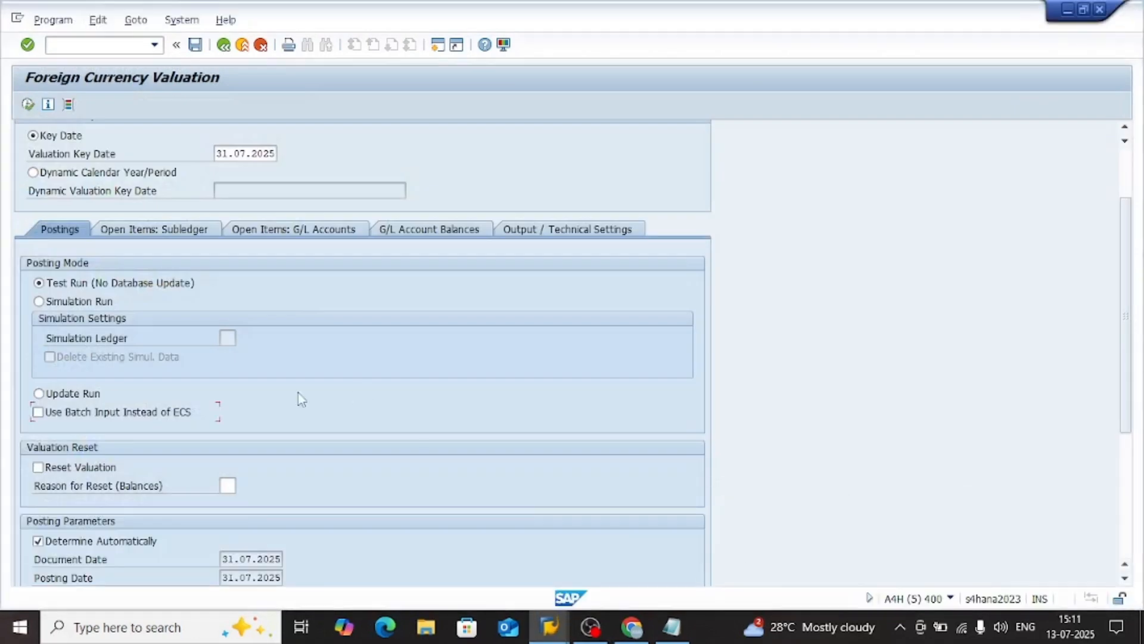
pyautogui.scroll(3, 217, 381)
pyautogui.click(253, 246)
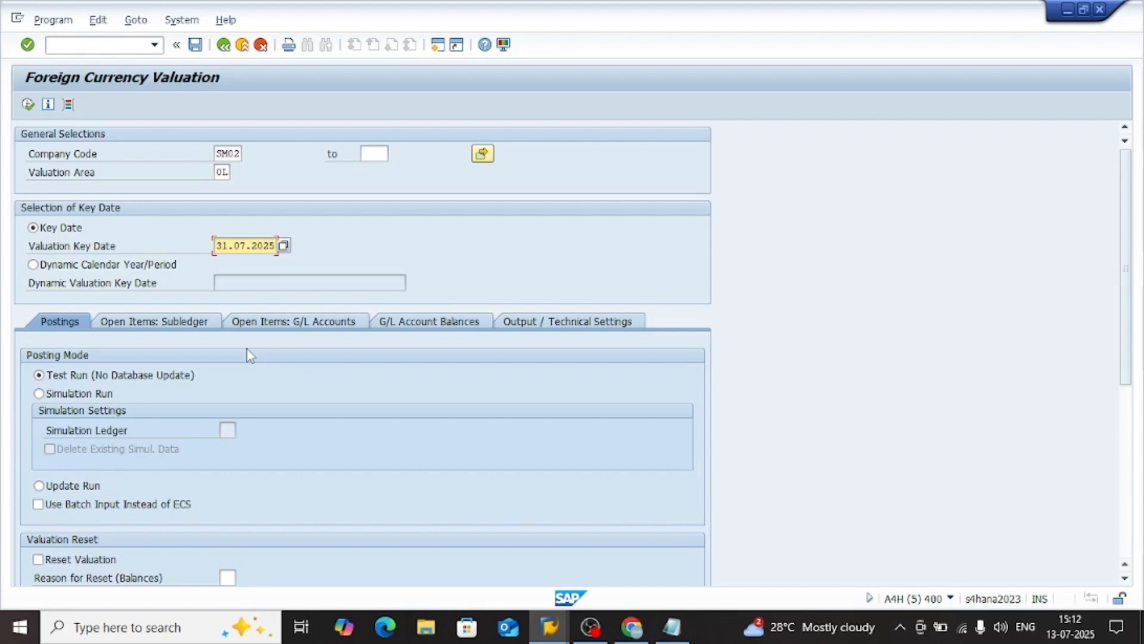
pyautogui.scroll(-3, 302, 401)
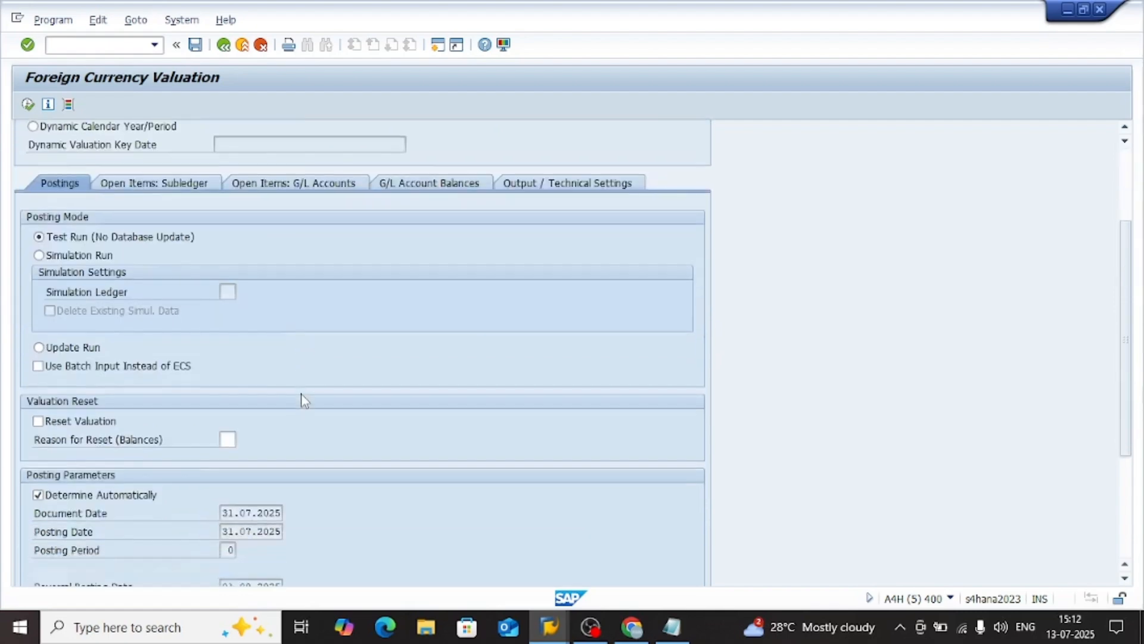
pyautogui.scroll(3, 301, 402)
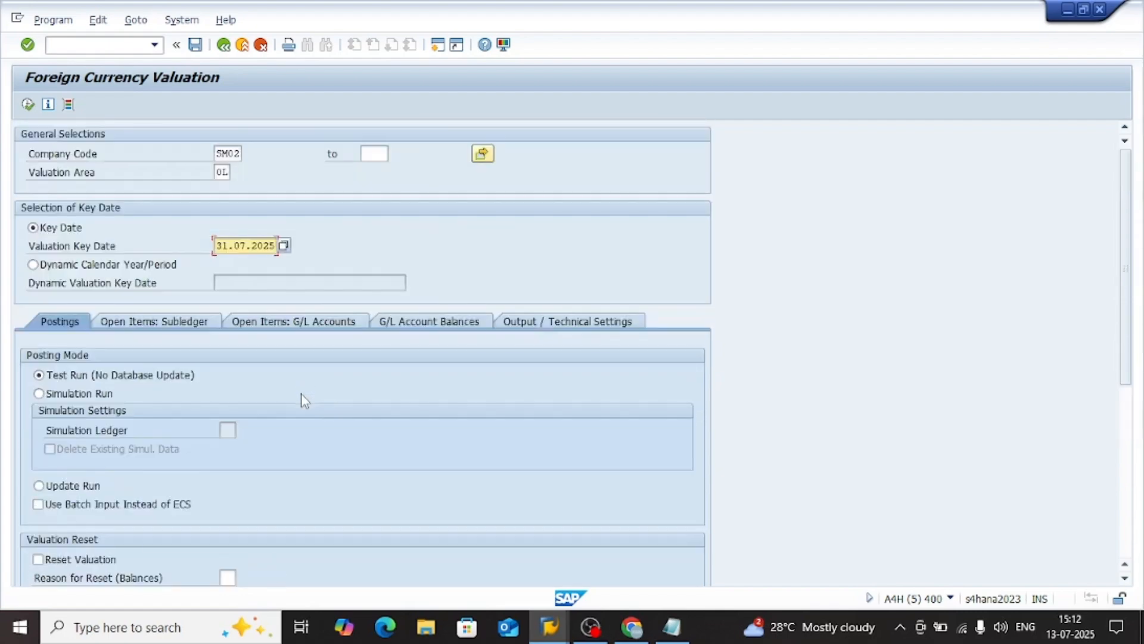
pyautogui.click(28, 104)
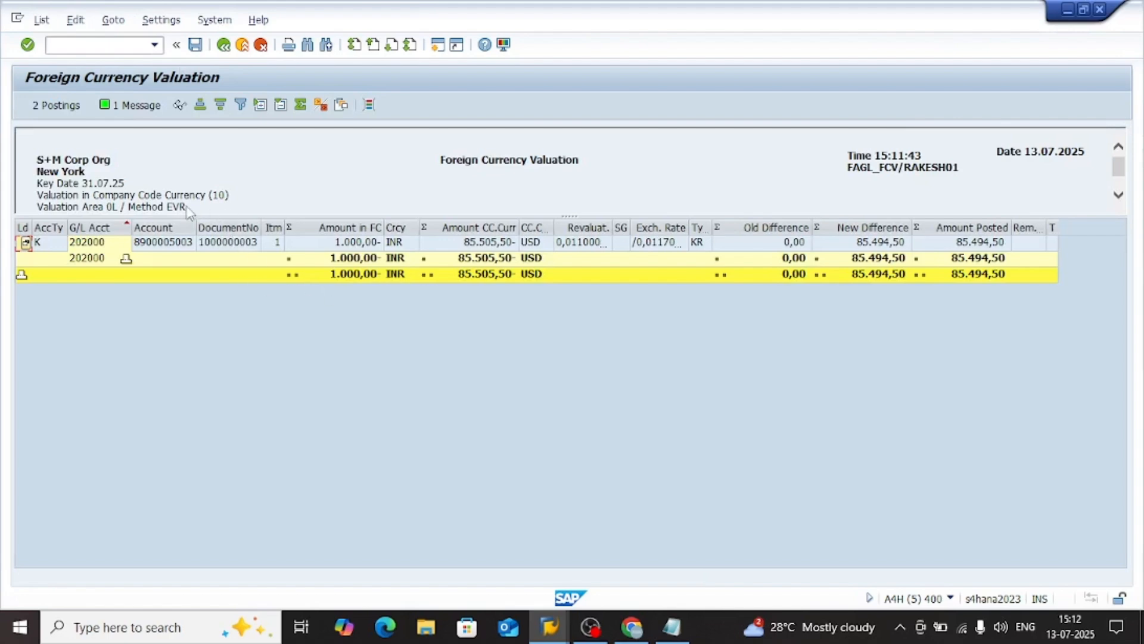
# Review the message log of the valuation test run and return to the selection screen
pyautogui.click(119, 111)
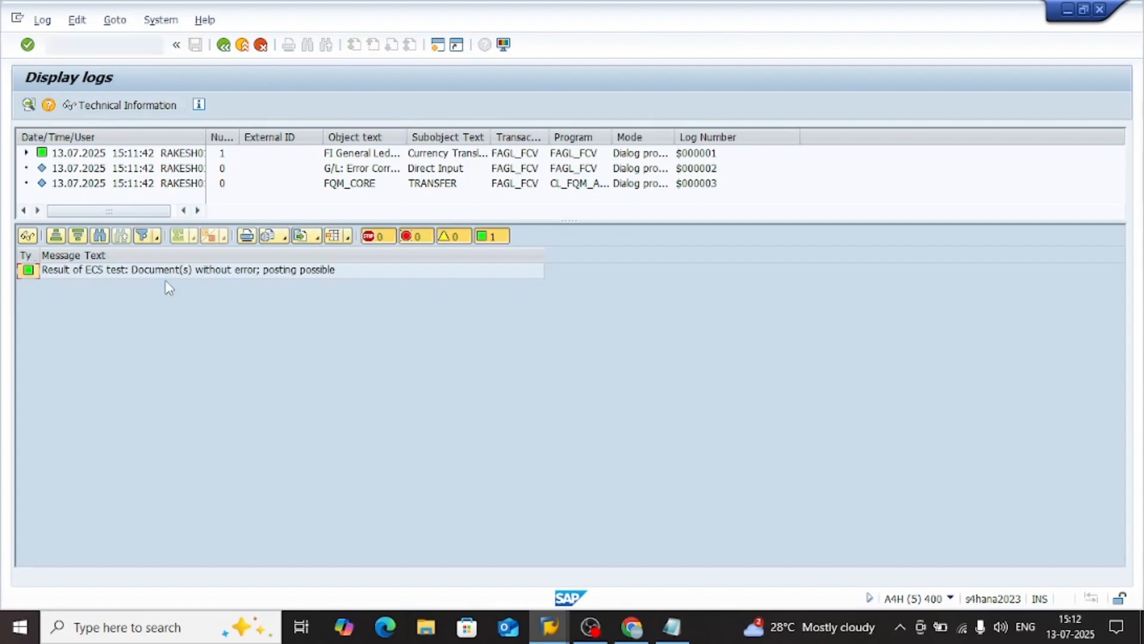
pyautogui.click(218, 270)
pyautogui.click(224, 45)
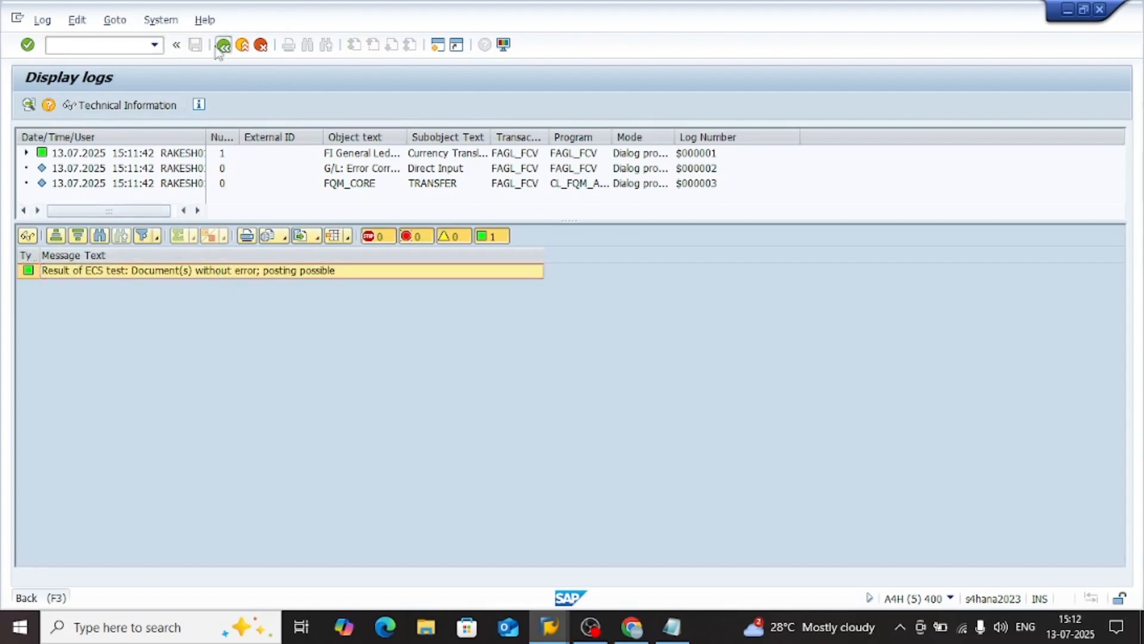
pyautogui.click(223, 45)
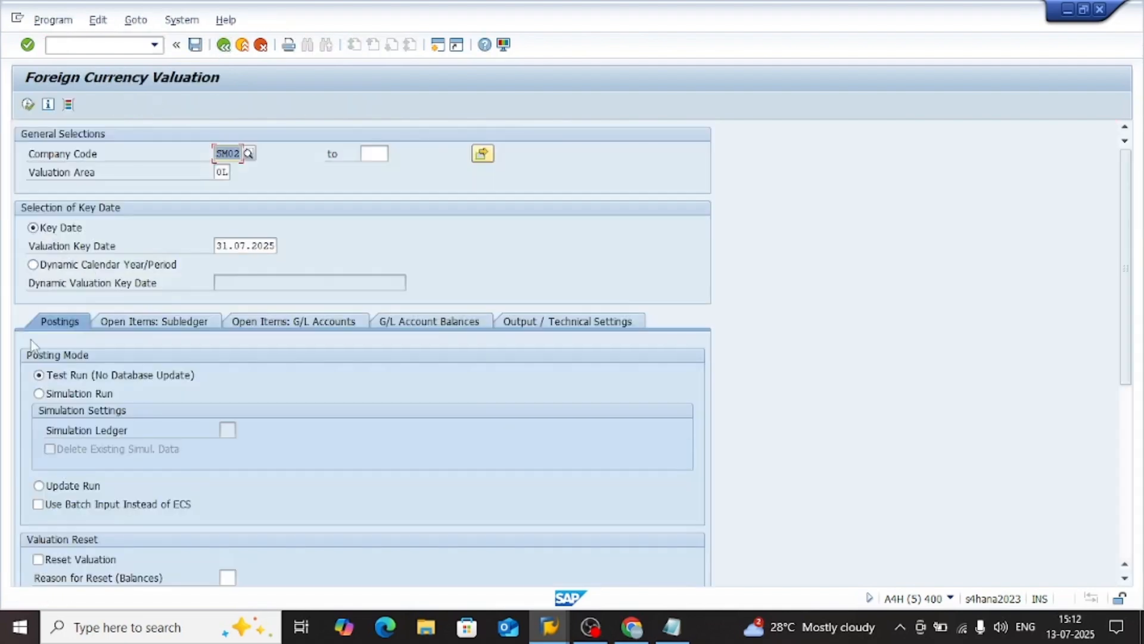
# Rerun the test valuation with Use Batch Input Instead of ECS enabled and open its proposed postings
pyautogui.click(52, 504)
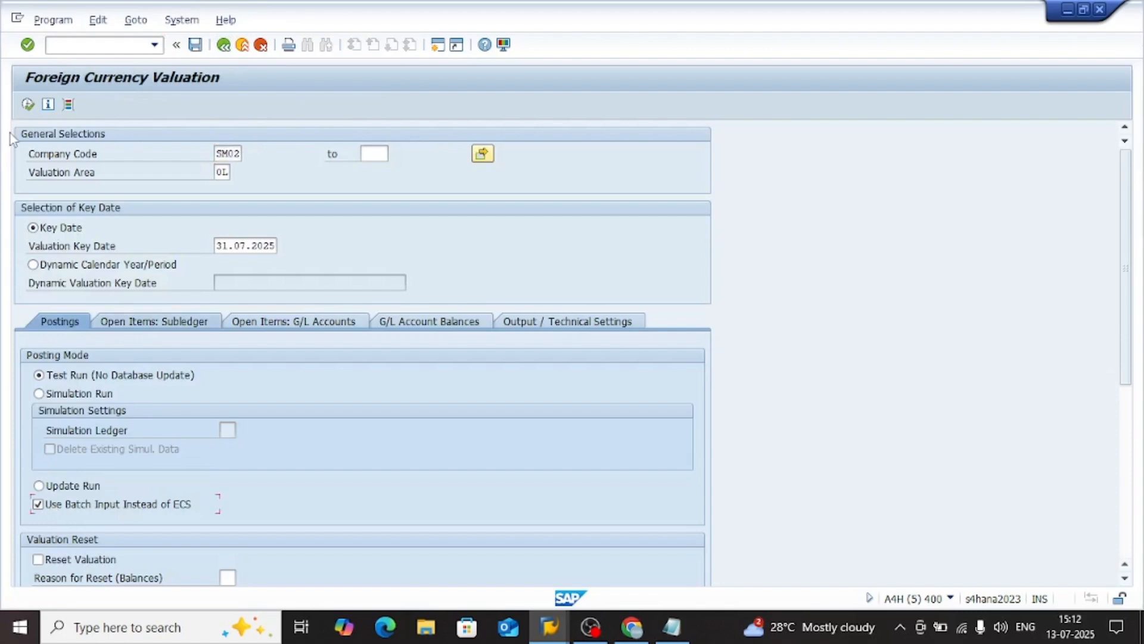
pyautogui.click(28, 104)
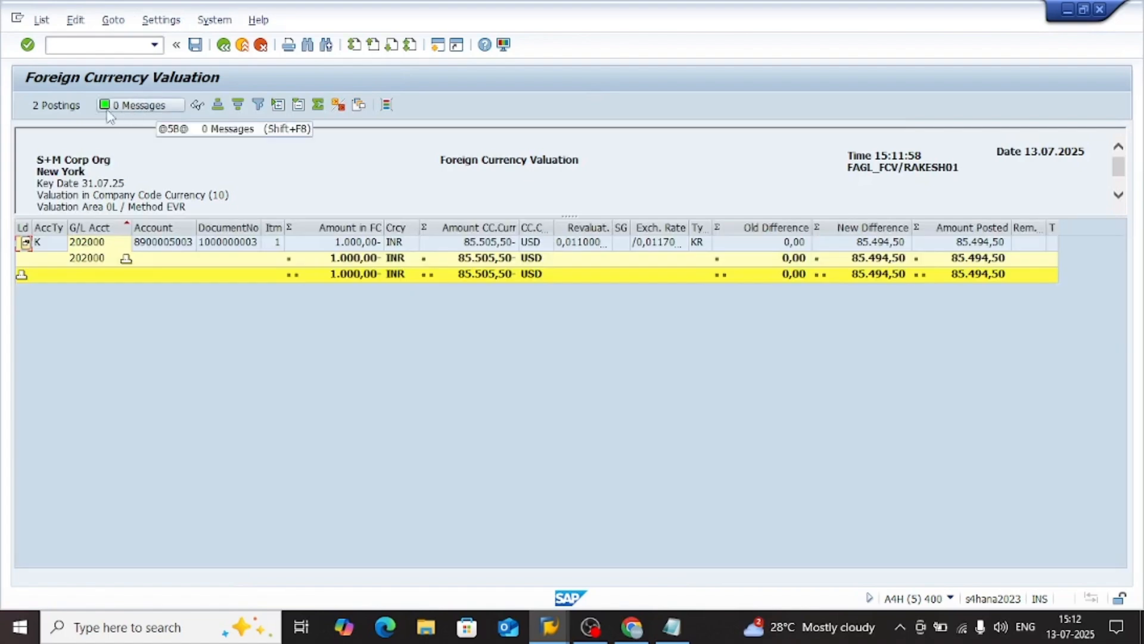
pyautogui.click(56, 105)
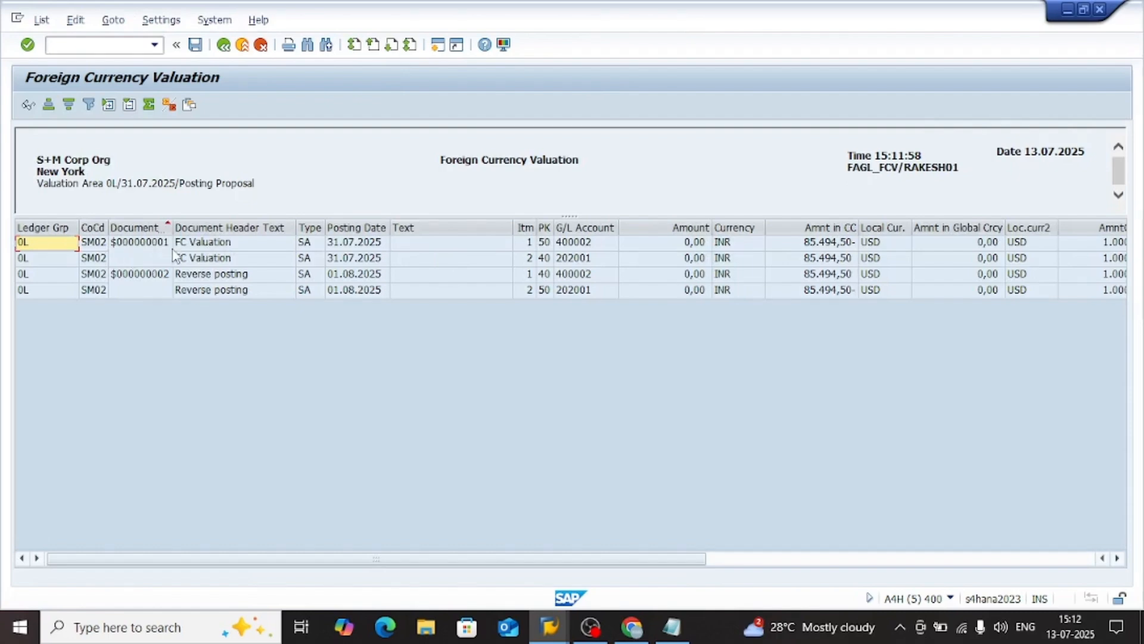
# Examine the header texts and G/L accounts of the proposed valuation and reverse postings, and return to the selection screen
pyautogui.click(220, 248)
pyautogui.click(235, 261)
pyautogui.click(239, 275)
pyautogui.click(251, 292)
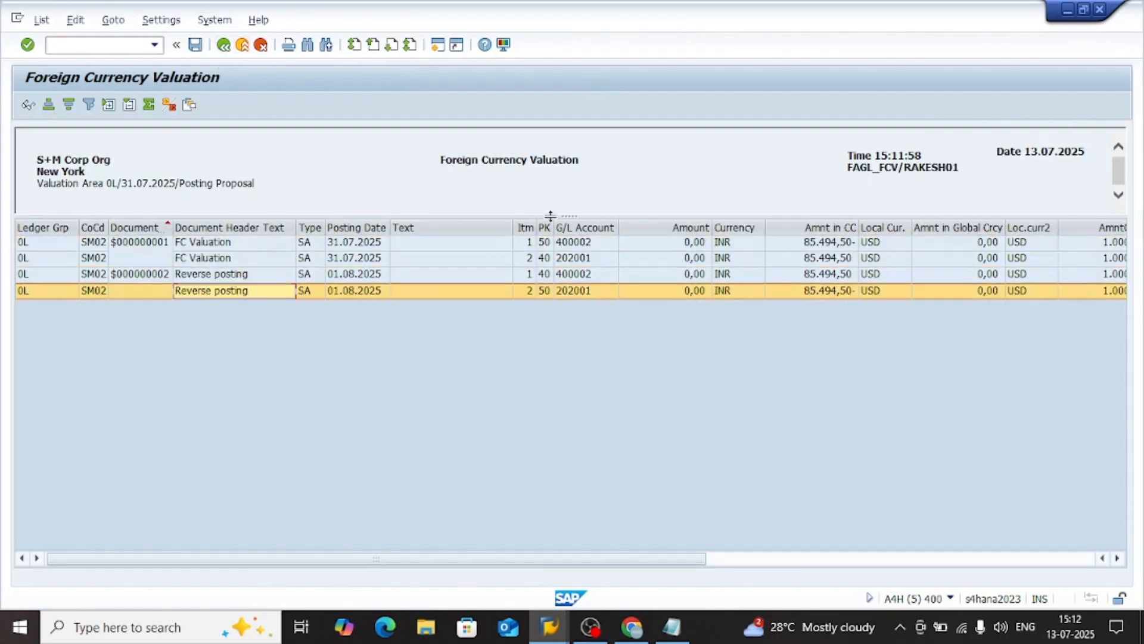
pyautogui.click(587, 242)
pyautogui.click(587, 258)
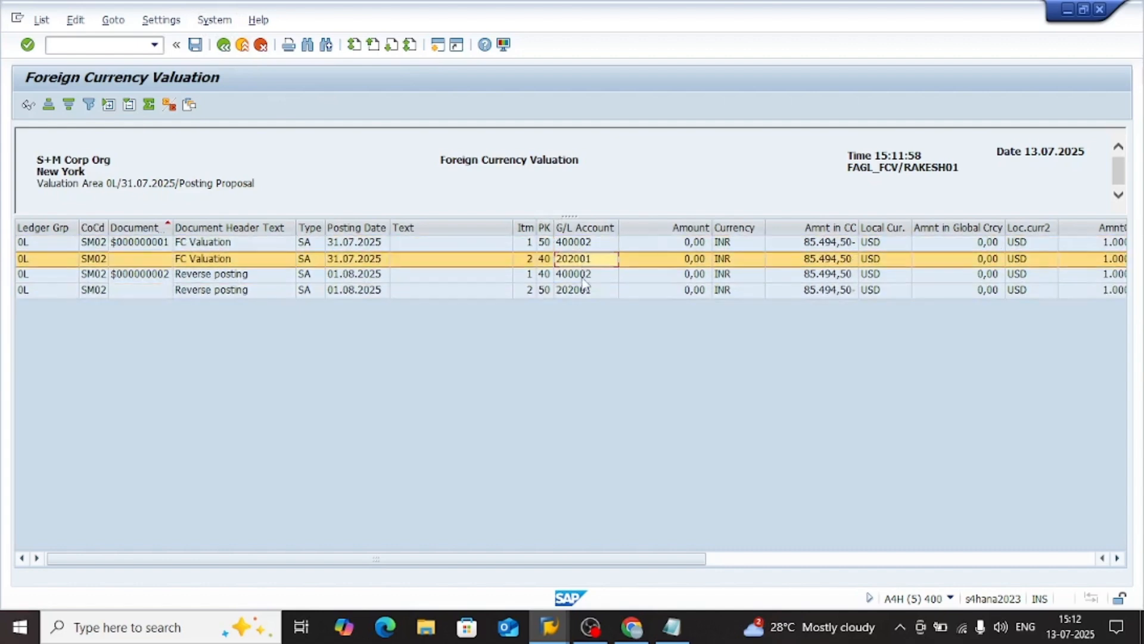
pyautogui.click(584, 275)
pyautogui.click(583, 293)
pyautogui.click(594, 279)
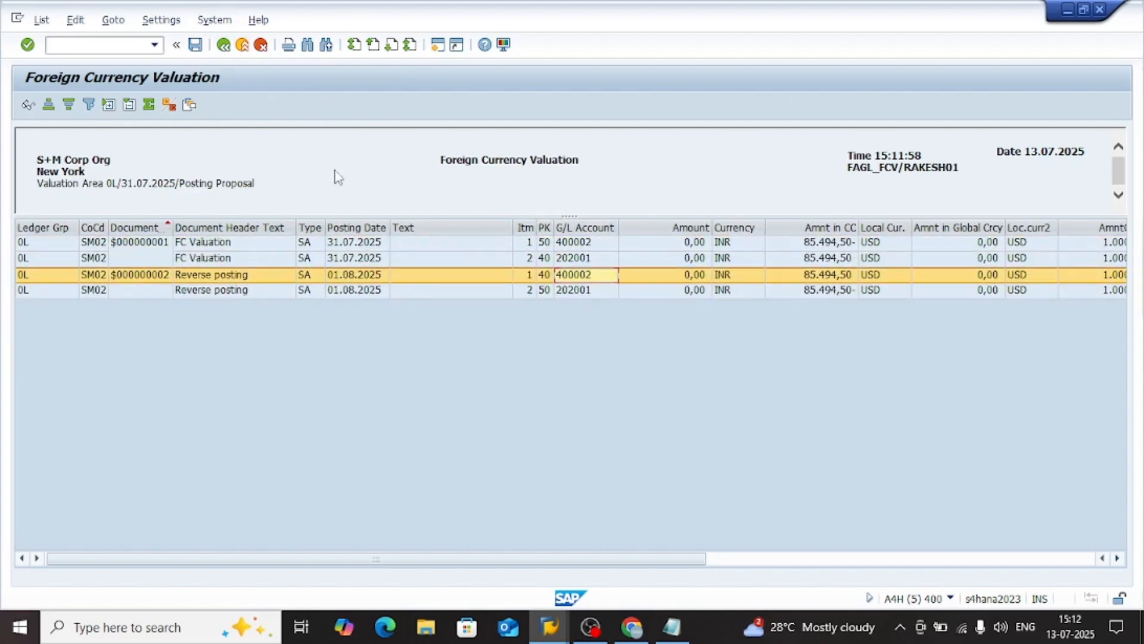
pyautogui.click(222, 47)
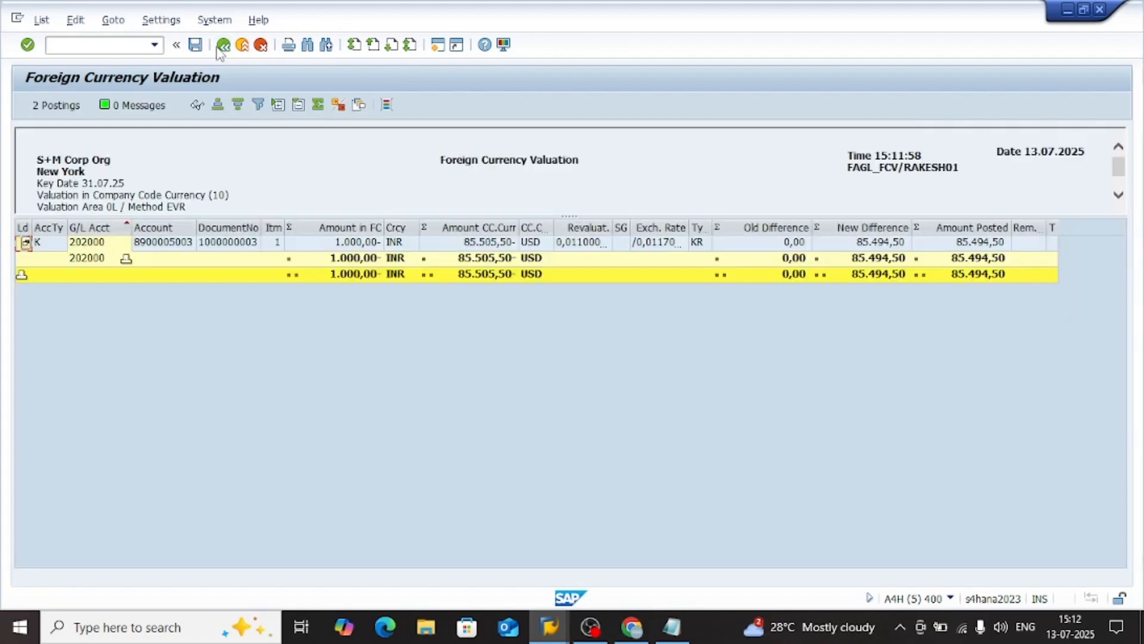
pyautogui.click(221, 48)
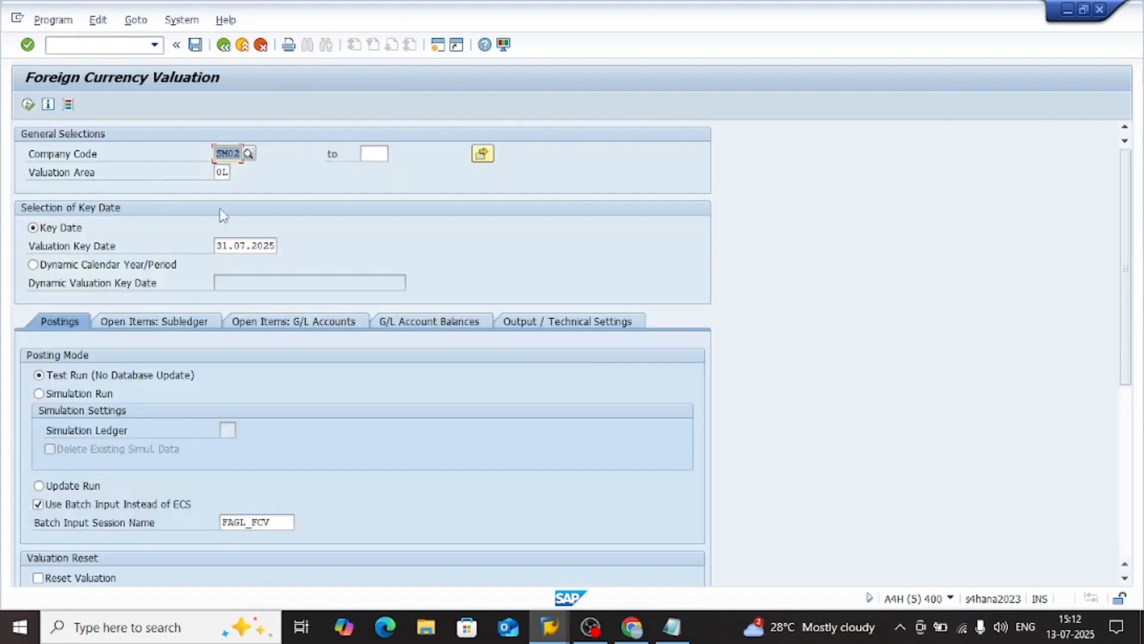
# Set the posting mode of the foreign currency valuation to Update Run
pyautogui.click(240, 245)
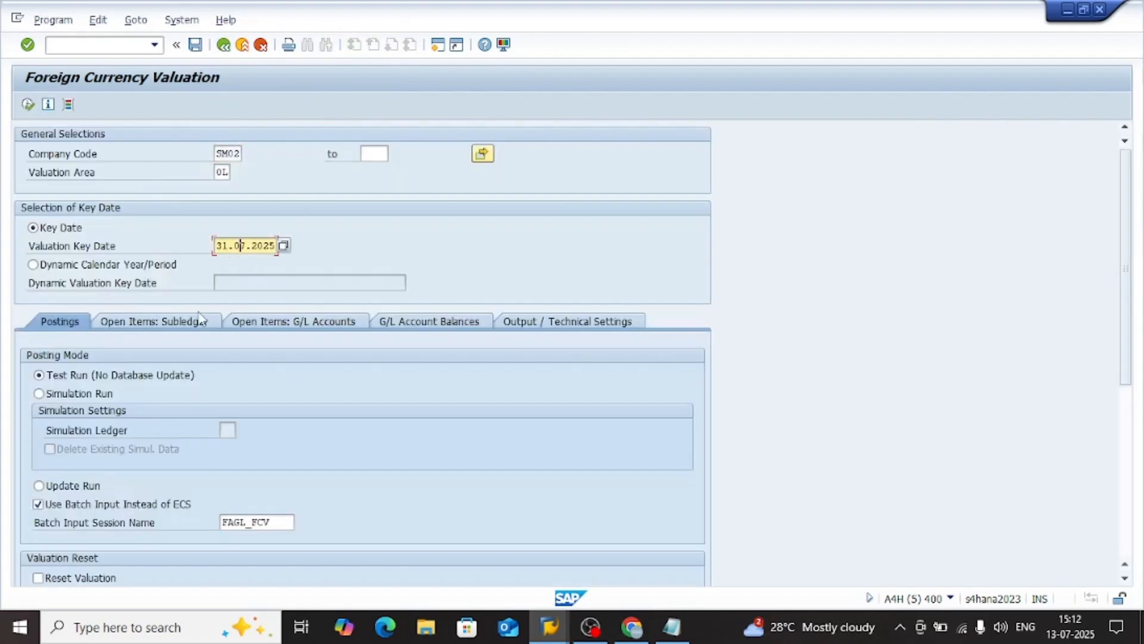
pyautogui.scroll(-5, 149, 429)
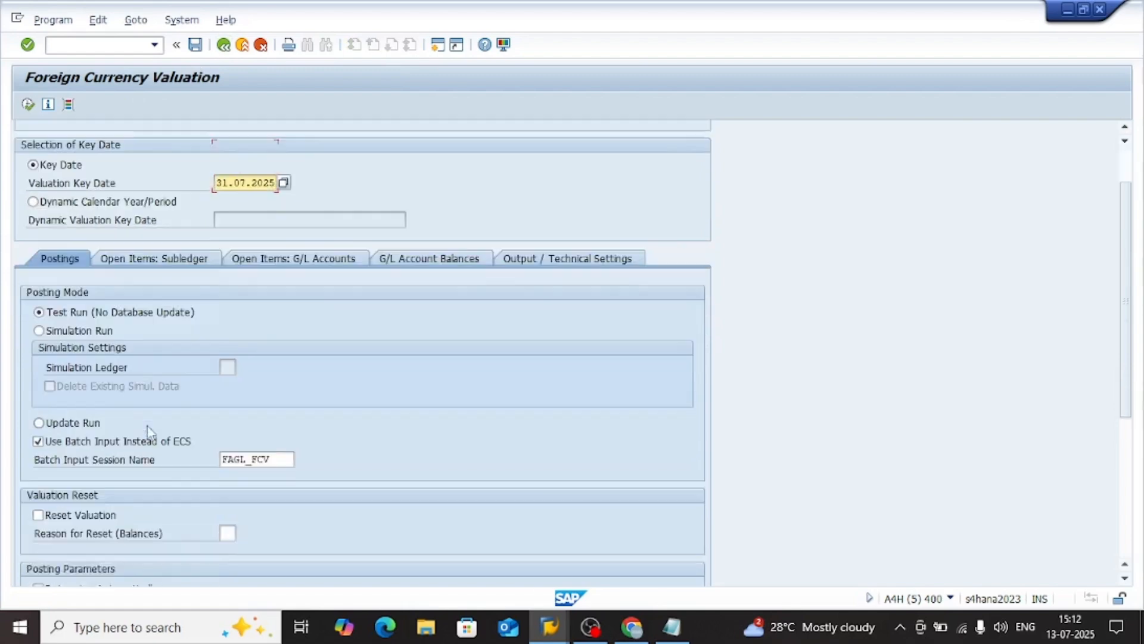
pyautogui.scroll(5, 148, 429)
pyautogui.click(74, 393)
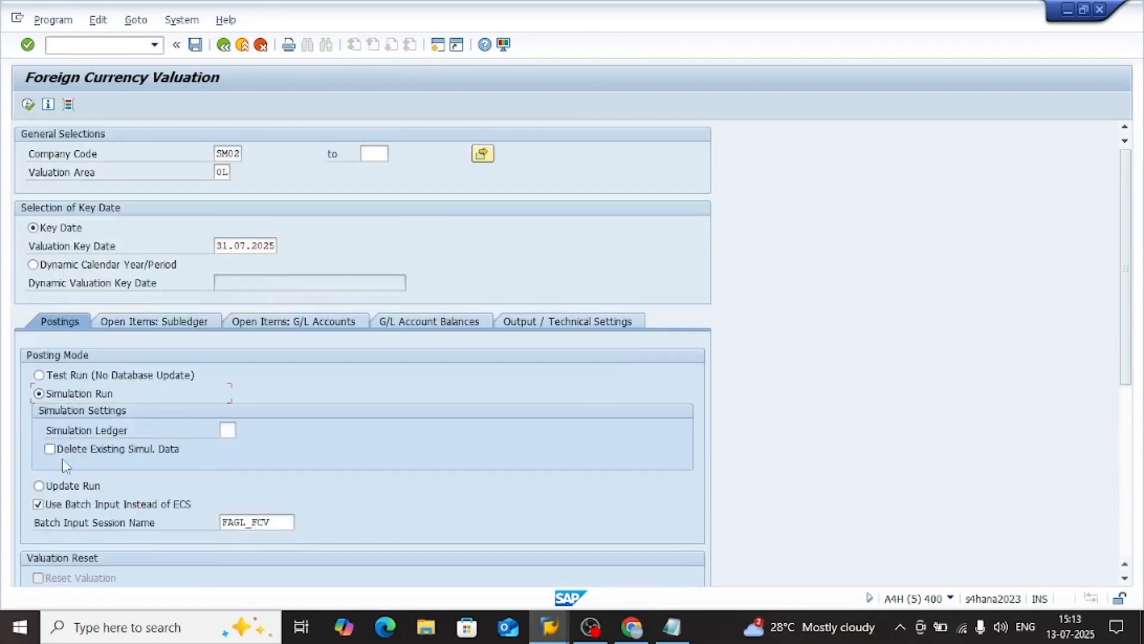
pyautogui.click(59, 485)
# Check the batch input, valuation reset and posting parameter settings, and execute the update run for company code SM02
pyautogui.scroll(-1, 161, 477)
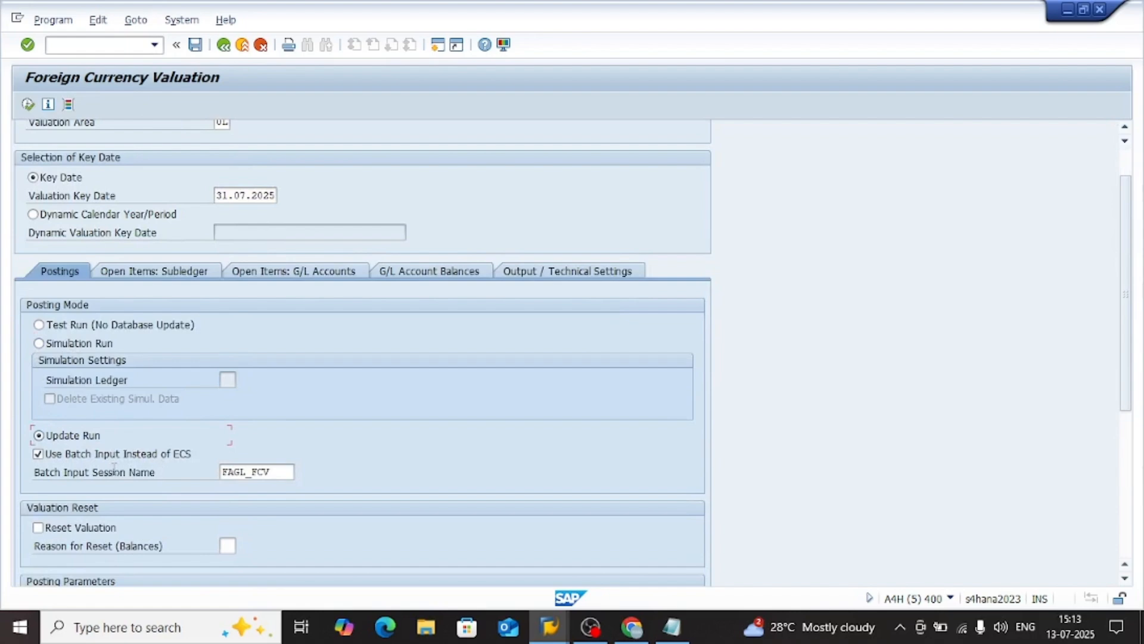
pyautogui.scroll(-1, 184, 444)
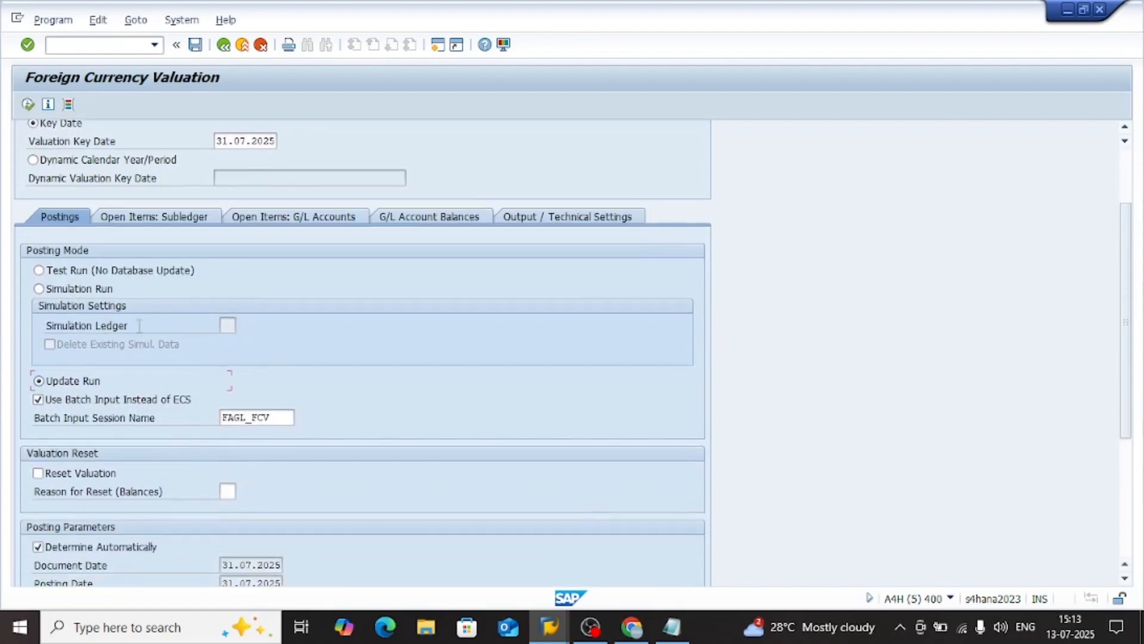
pyautogui.click(224, 326)
pyautogui.click(205, 344)
pyautogui.click(230, 326)
pyautogui.scroll(-1, 276, 366)
pyautogui.scroll(-1, 174, 329)
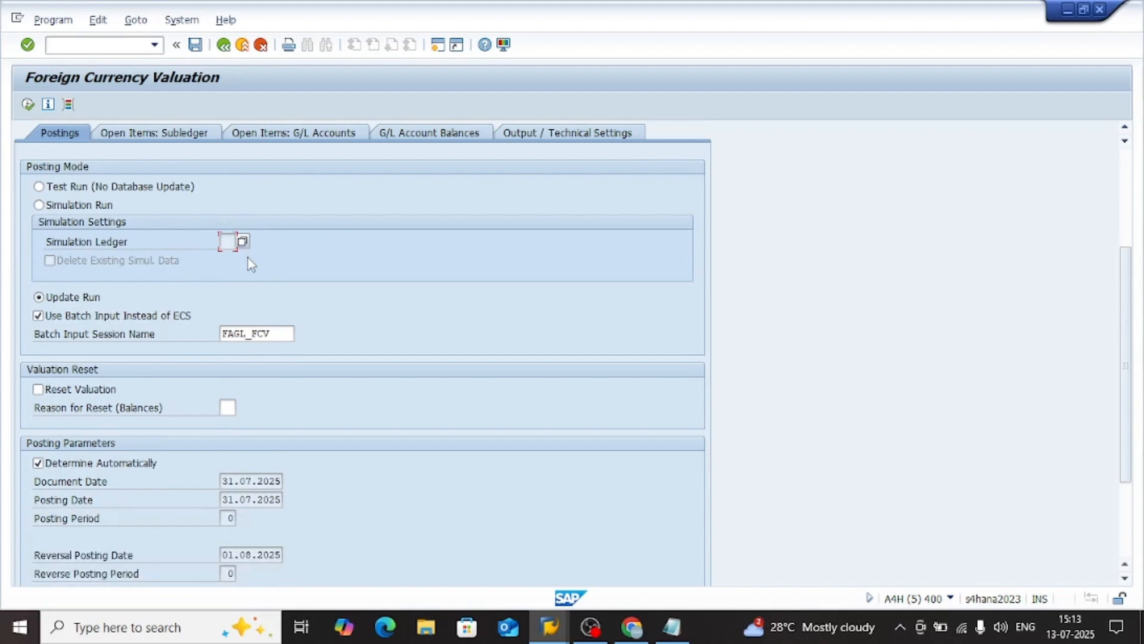
pyautogui.scroll(-3, 178, 282)
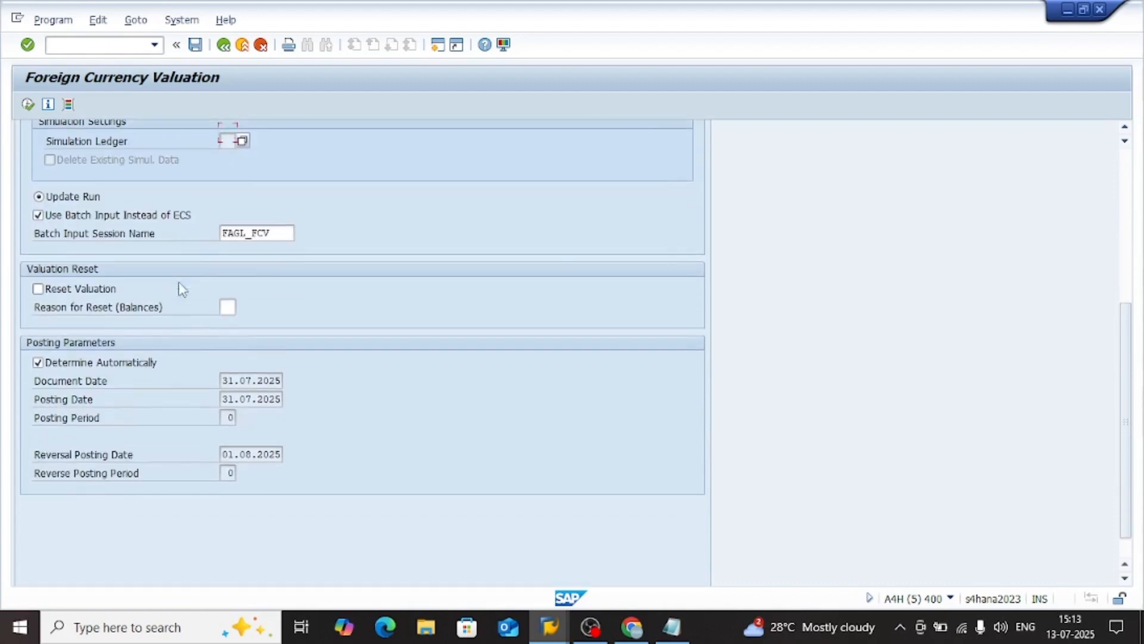
pyautogui.scroll(2, 128, 201)
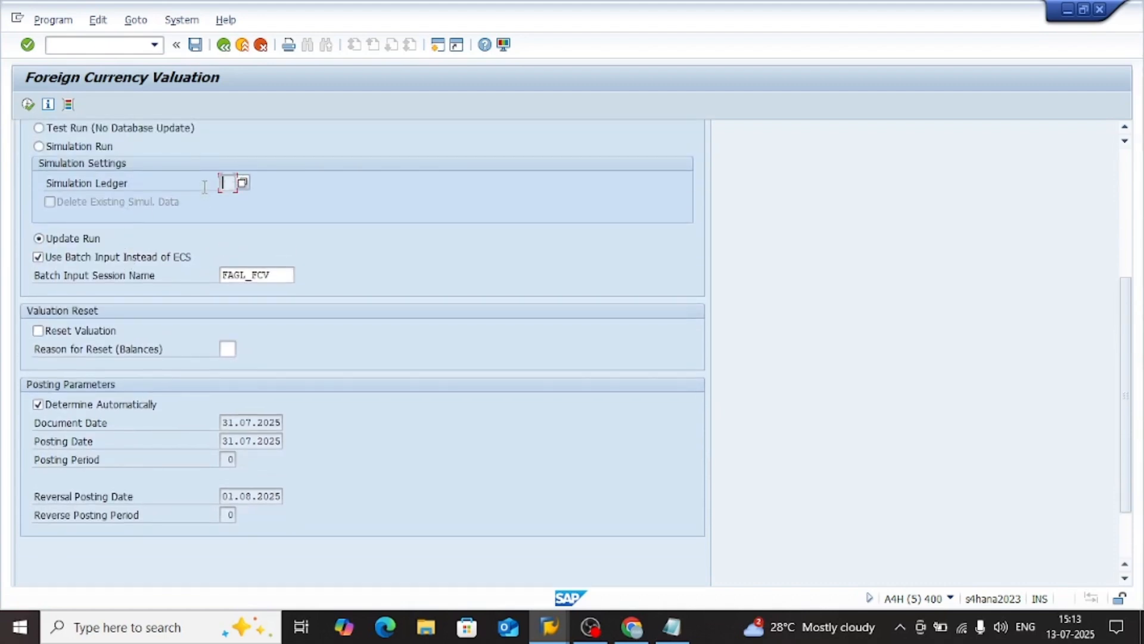
pyautogui.scroll(1, 153, 187)
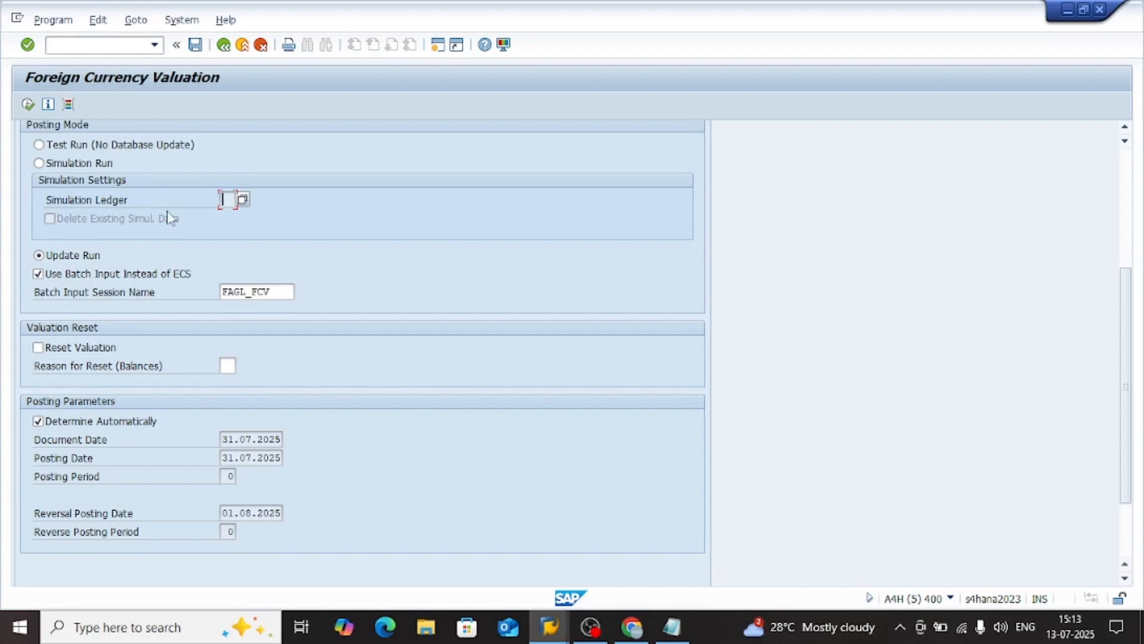
pyautogui.scroll(1, 121, 213)
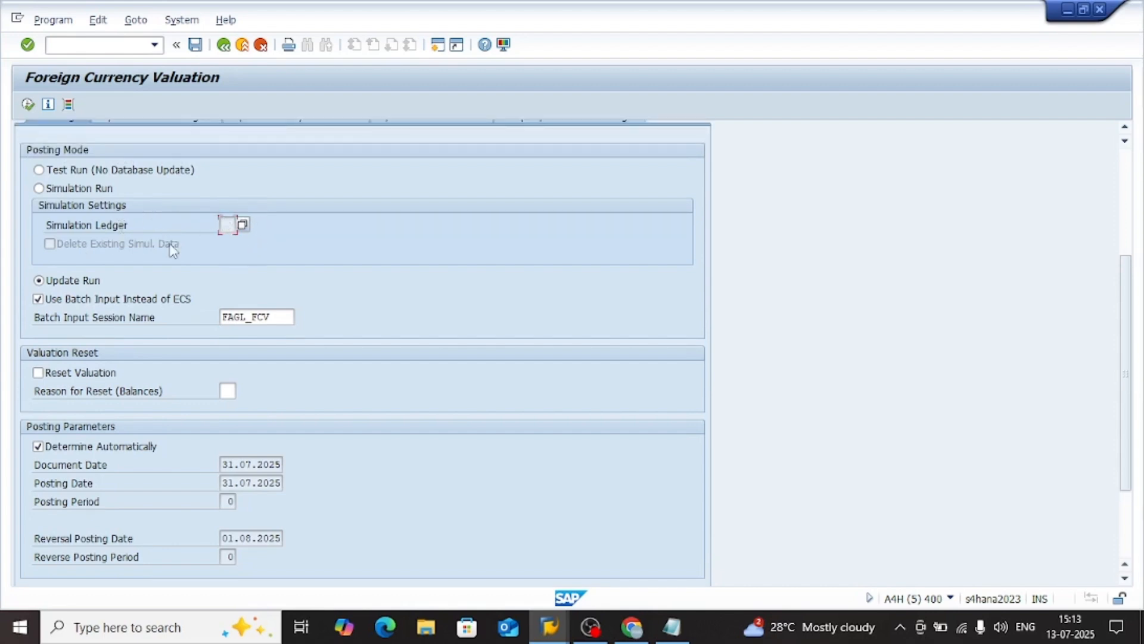
pyautogui.scroll(-5, 186, 344)
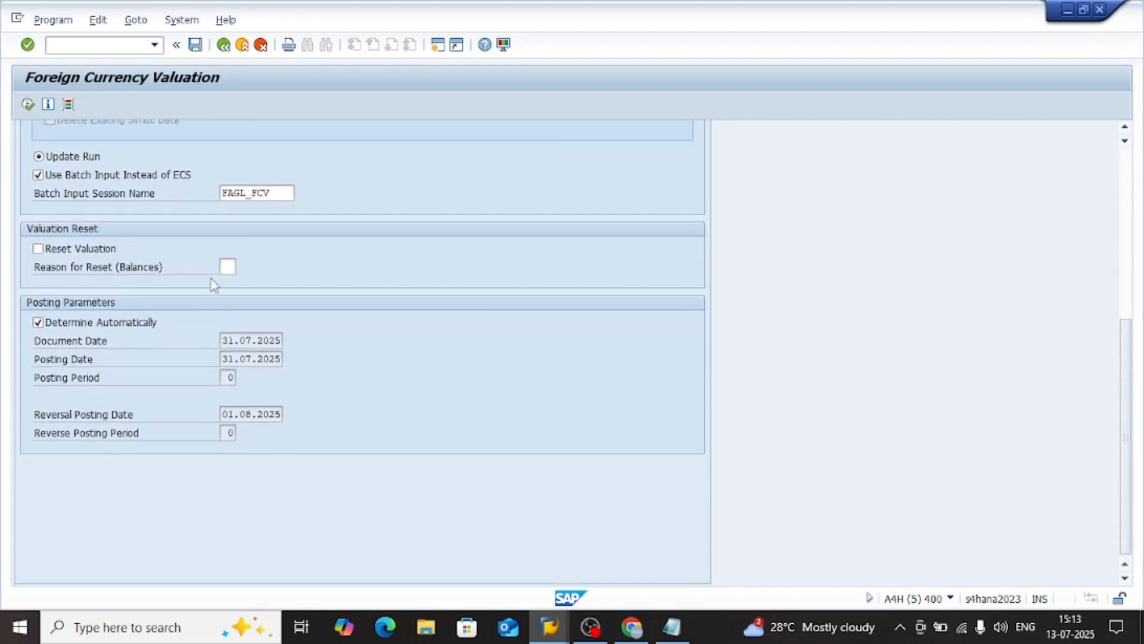
pyautogui.scroll(6, 196, 284)
pyautogui.scroll(-1, 174, 285)
pyautogui.scroll(7, 118, 298)
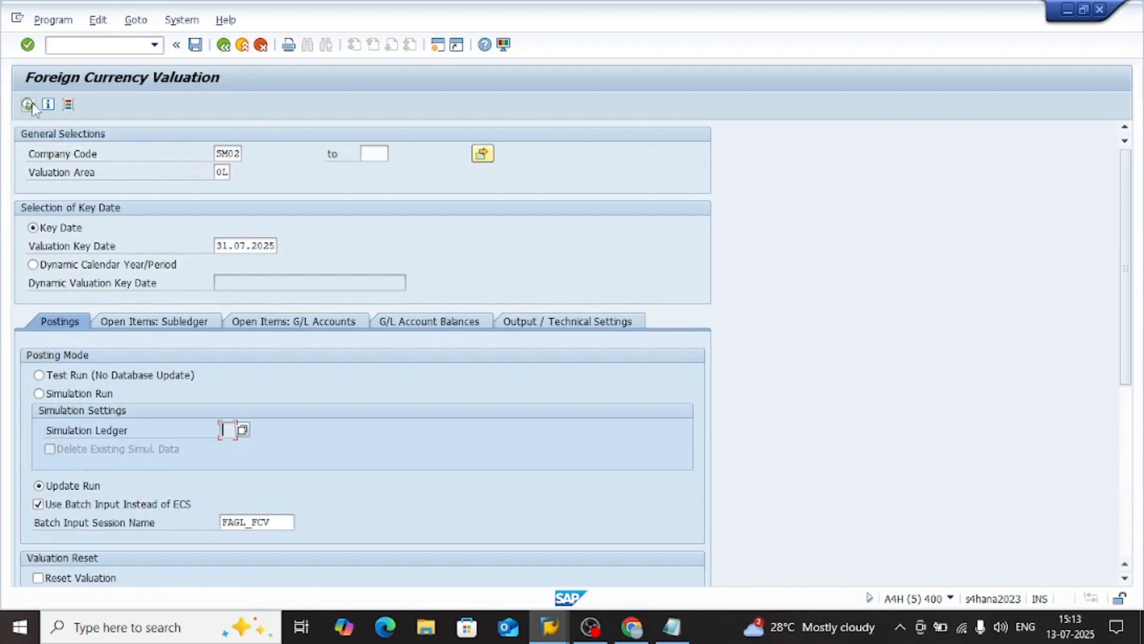
pyautogui.click(28, 105)
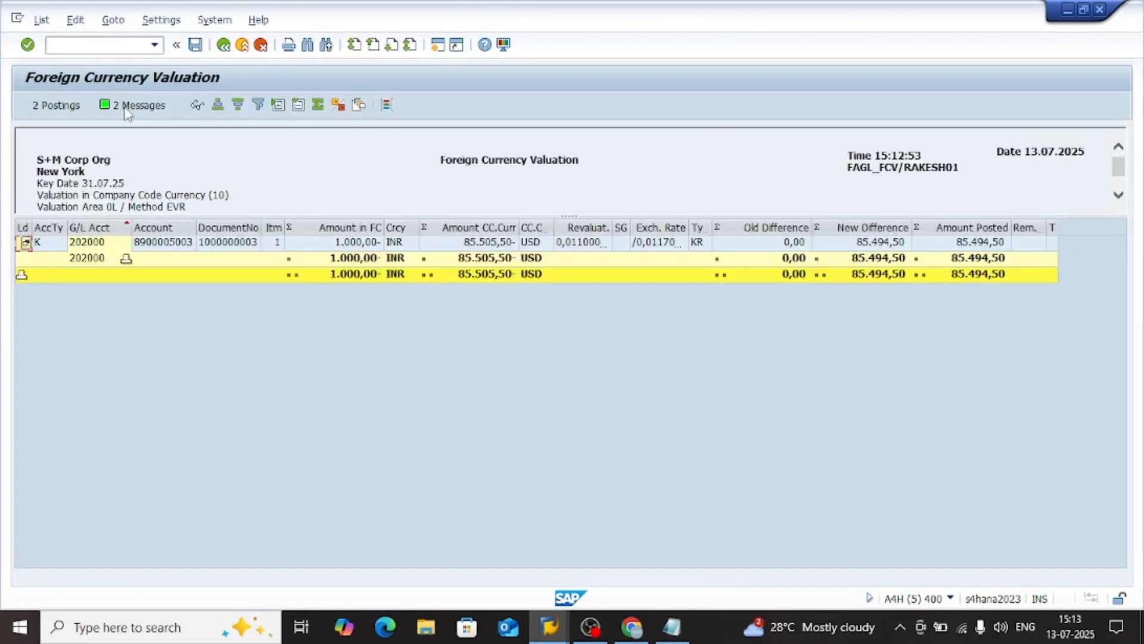
# Review the message log of the update run and open its generated postings
pyautogui.click(128, 105)
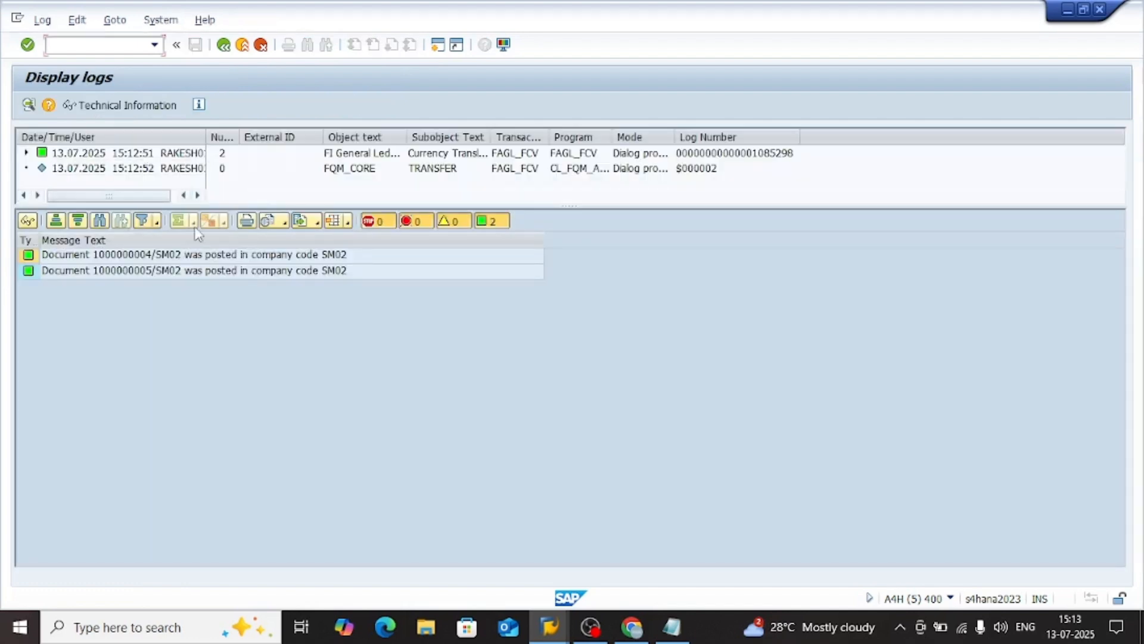
pyautogui.click(258, 272)
pyautogui.click(224, 45)
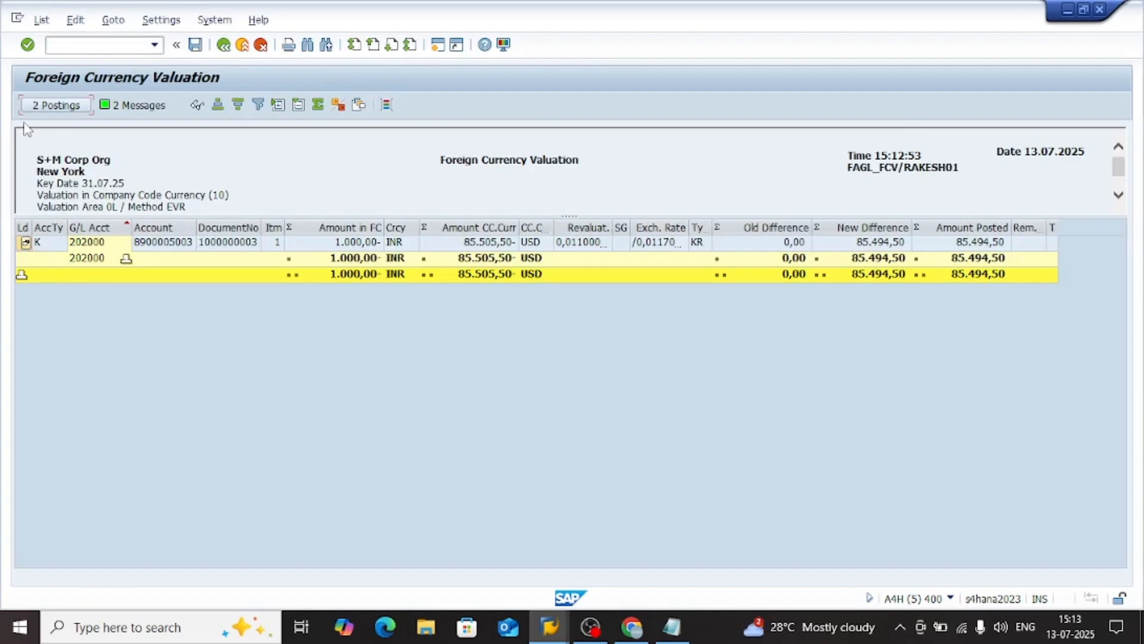
pyautogui.click(56, 105)
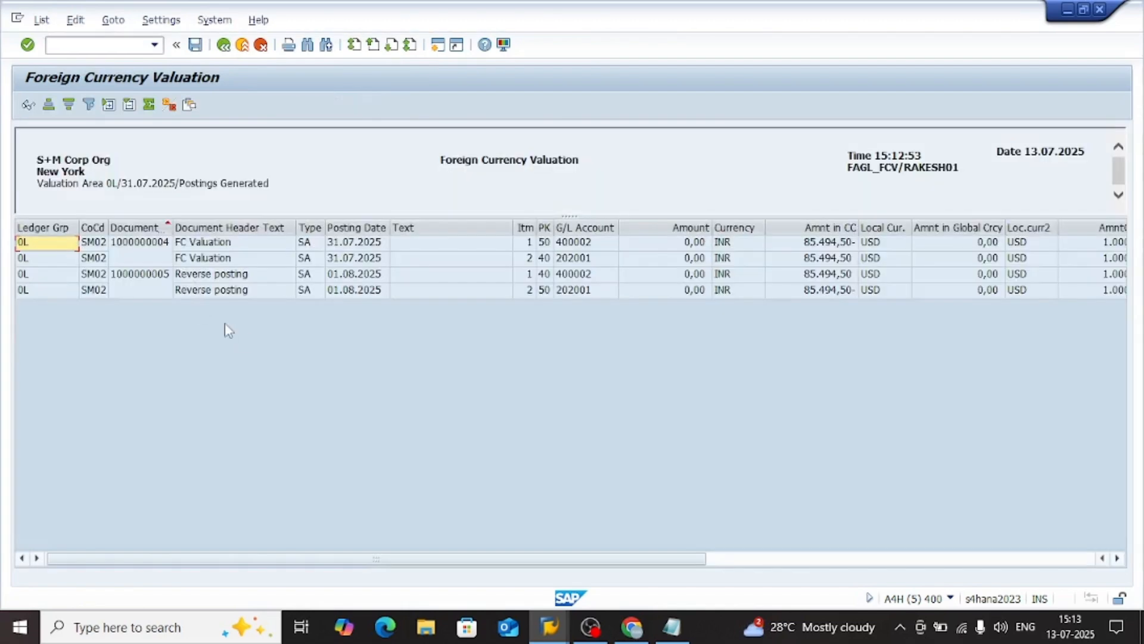
# Switch to Chrome and open SAP Note 2366534 about FAGL_FCV runs among the already loaded articles
pyautogui.click(631, 626)
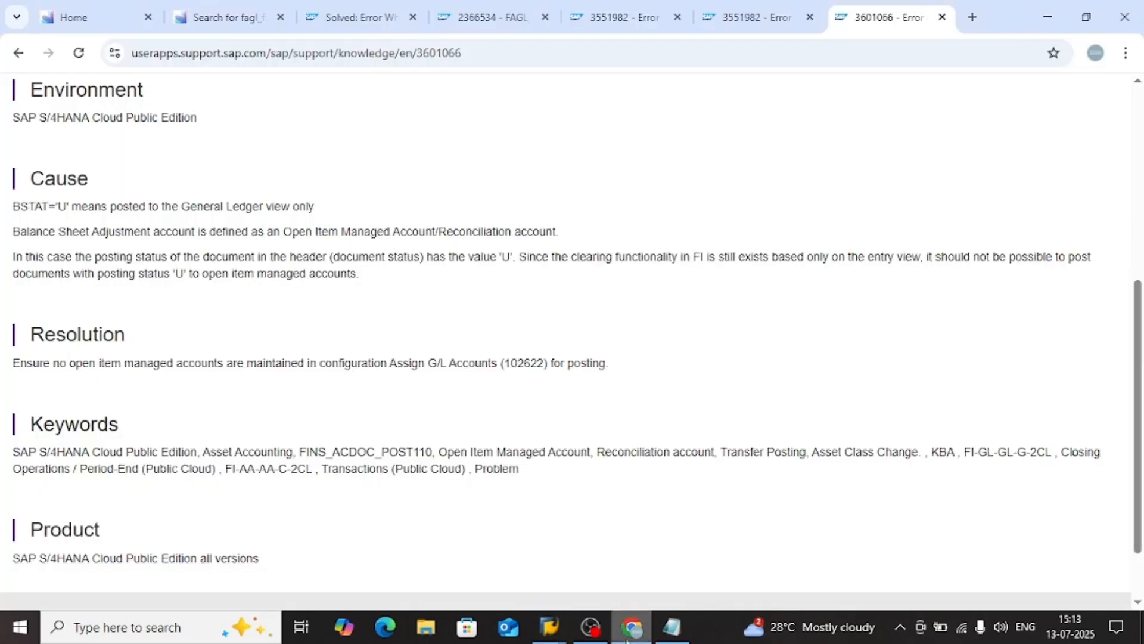
pyautogui.click(774, 7)
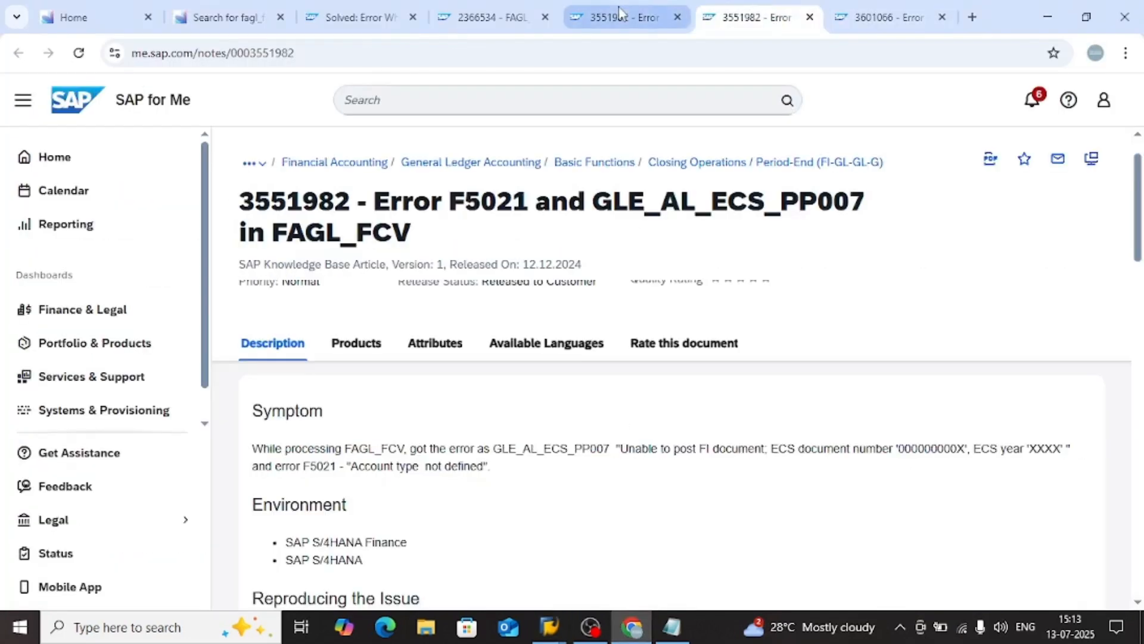
pyautogui.click(620, 12)
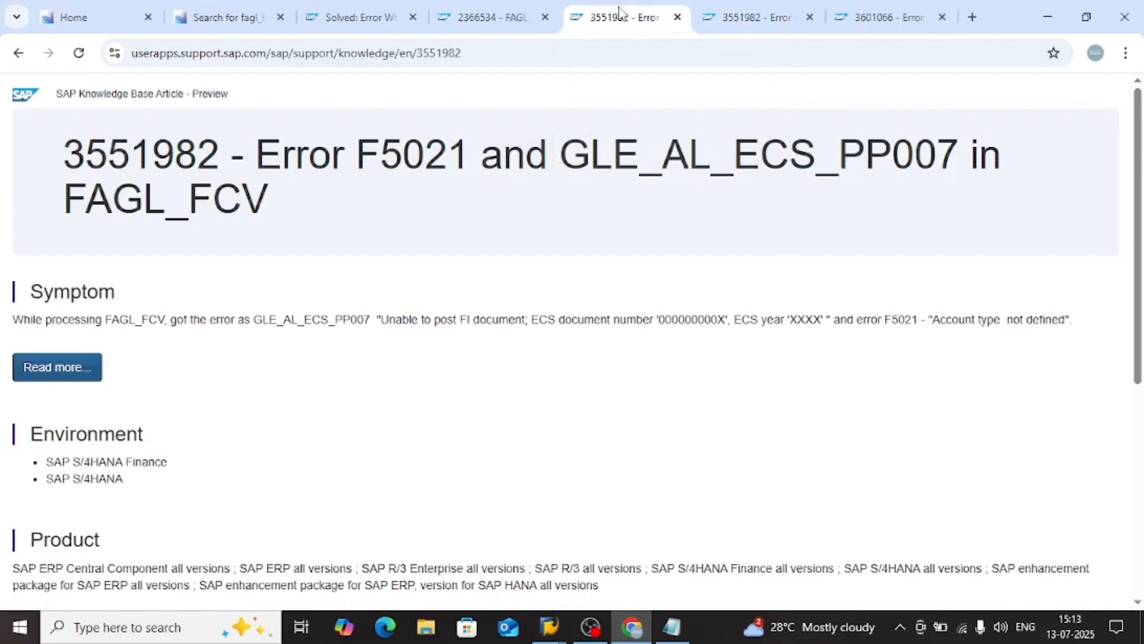
pyautogui.click(485, 17)
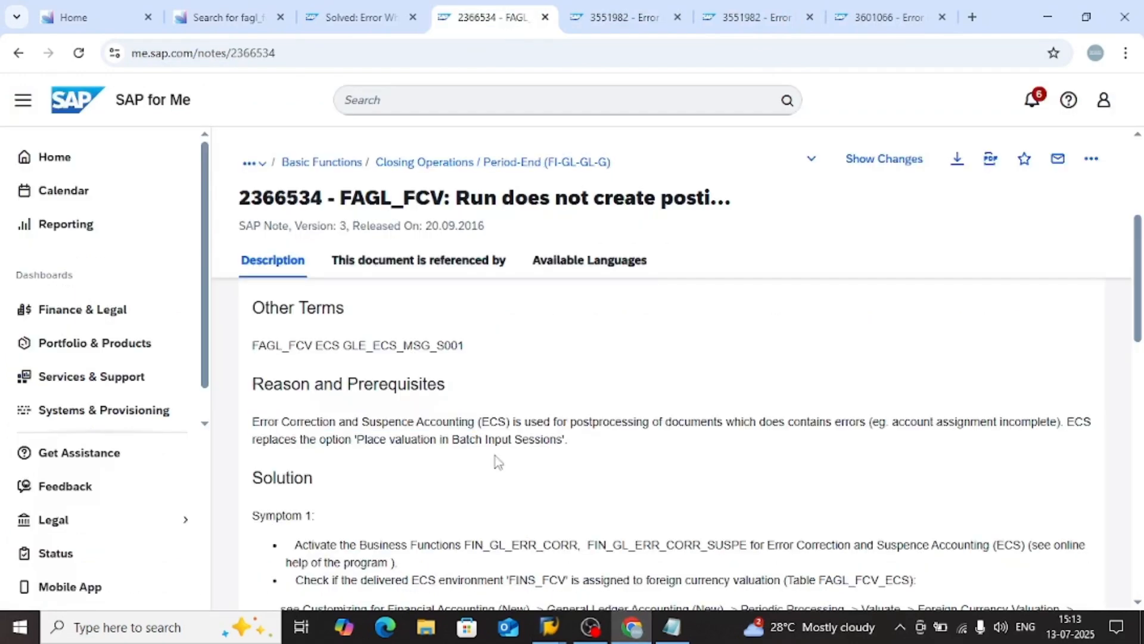
# Read the note's solution on ECS business functions and the FINS_FCV environment assignment, and return to SAP
pyautogui.scroll(-6, 497, 459)
pyautogui.scroll(2, 501, 457)
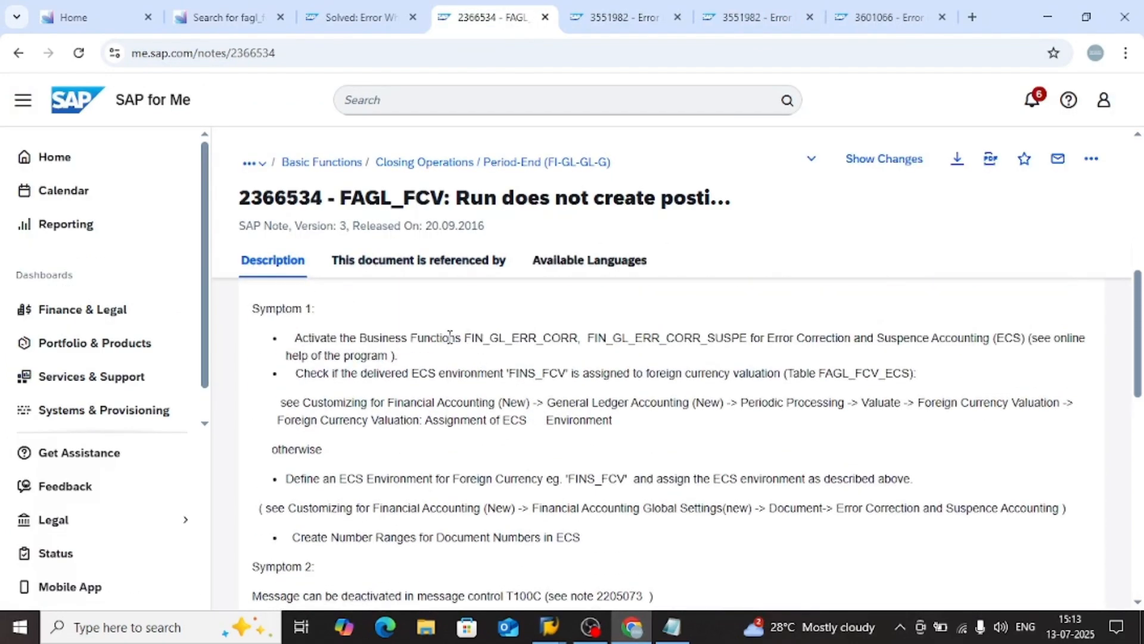
pyautogui.moveTo(345, 340); pyautogui.dragTo(451, 356)
pyautogui.click(527, 344)
pyautogui.moveTo(516, 373); pyautogui.dragTo(577, 374)
pyautogui.click(553, 375)
pyautogui.click(637, 380)
pyautogui.scroll(-3, 576, 435)
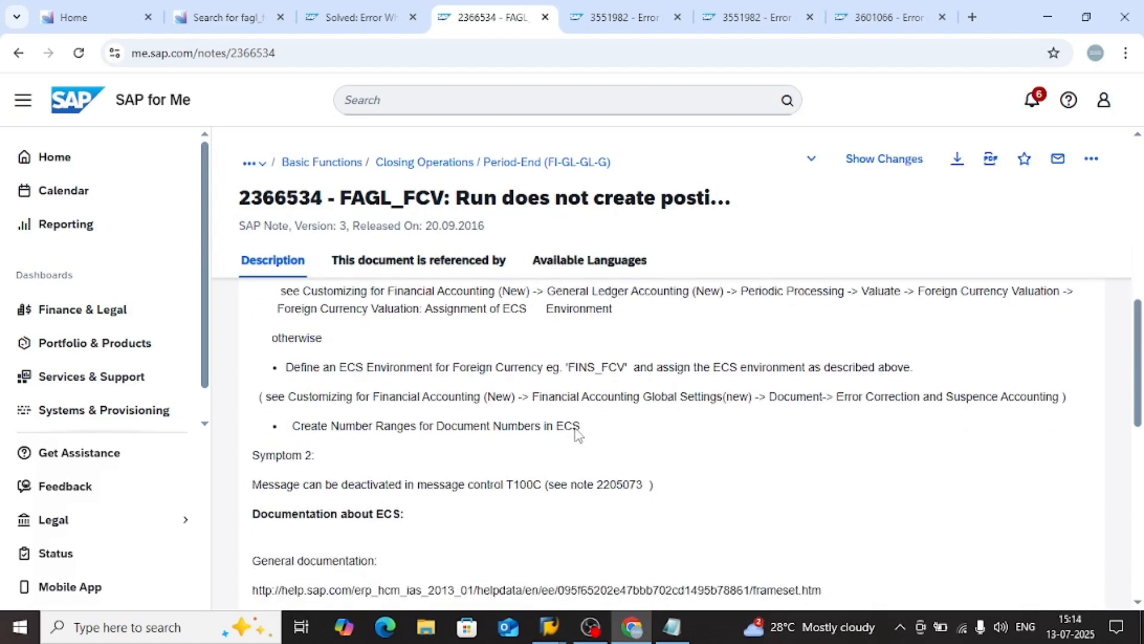
pyautogui.click(1048, 11)
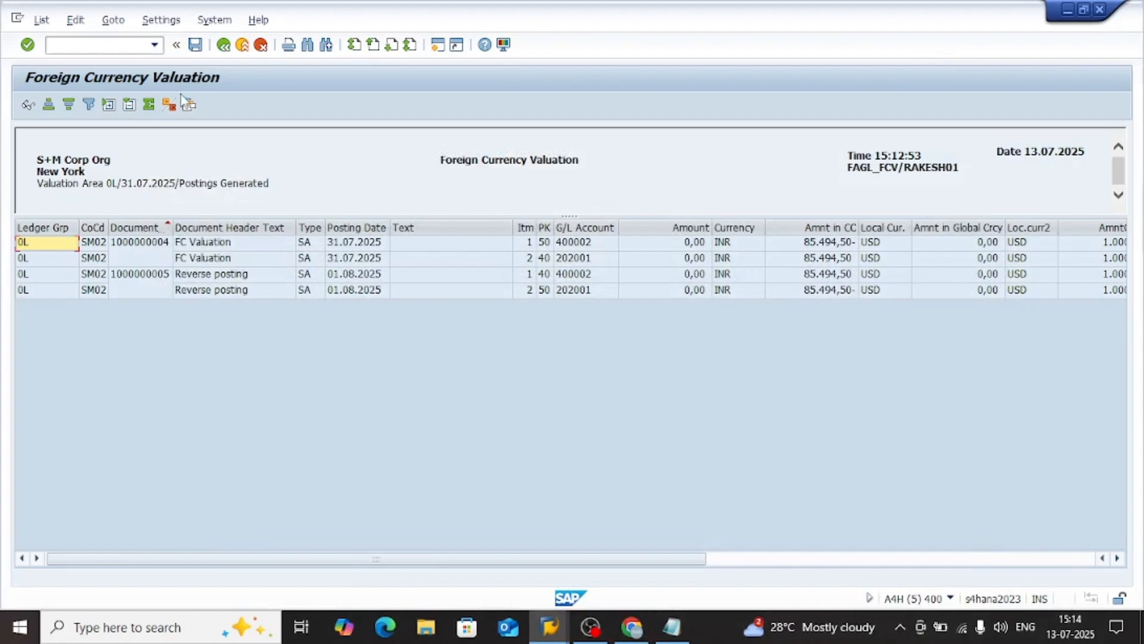
# Close the valuation results, recheck the run's posting settings, and exit Foreign Currency Valuation to SAP Easy Access
pyautogui.click(223, 44)
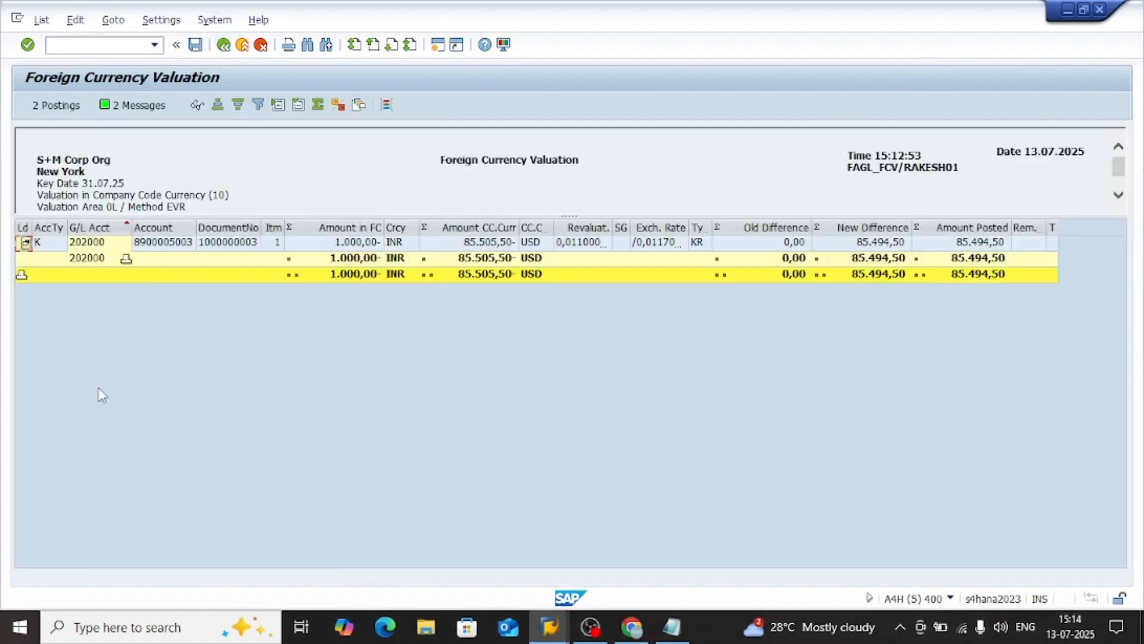
pyautogui.click(224, 45)
pyautogui.scroll(-2, 260, 411)
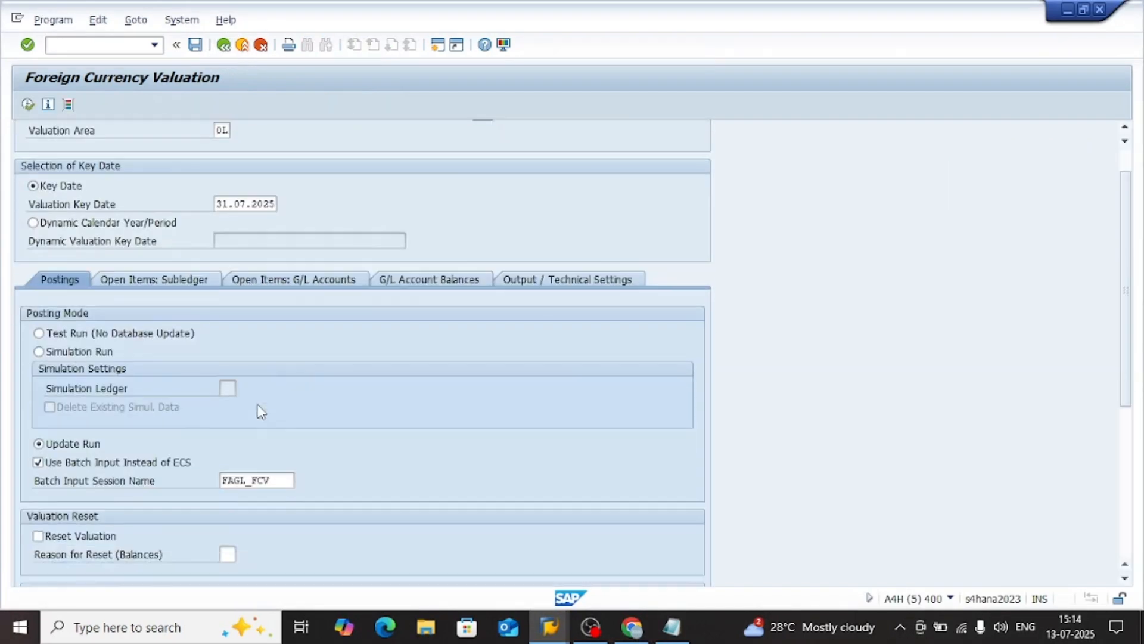
pyautogui.scroll(-5, 261, 412)
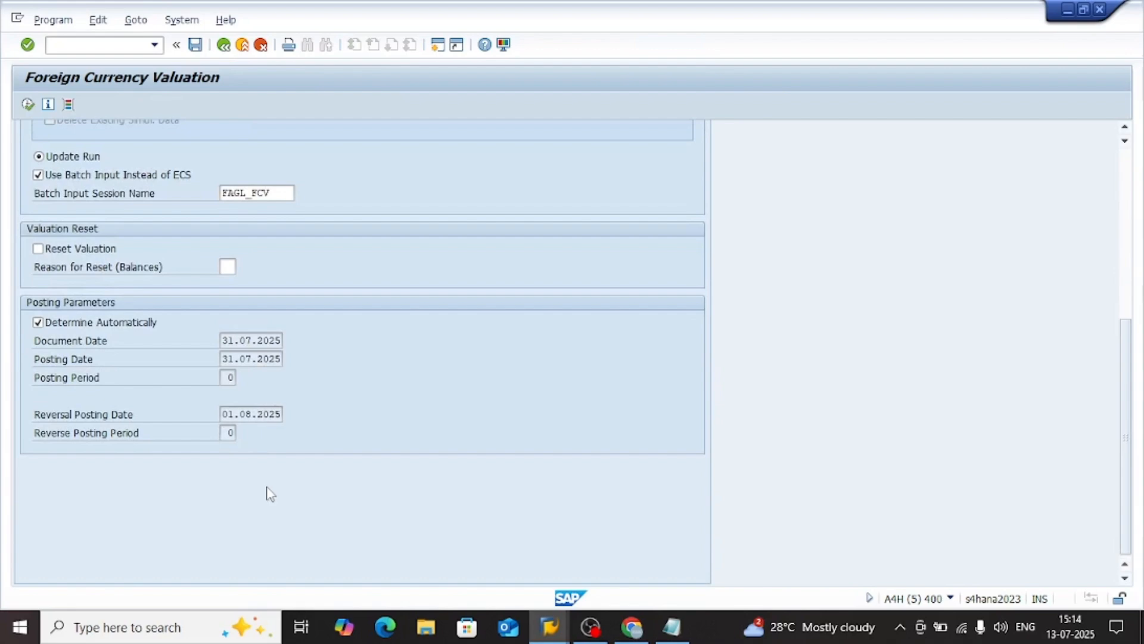
pyautogui.scroll(7, 266, 490)
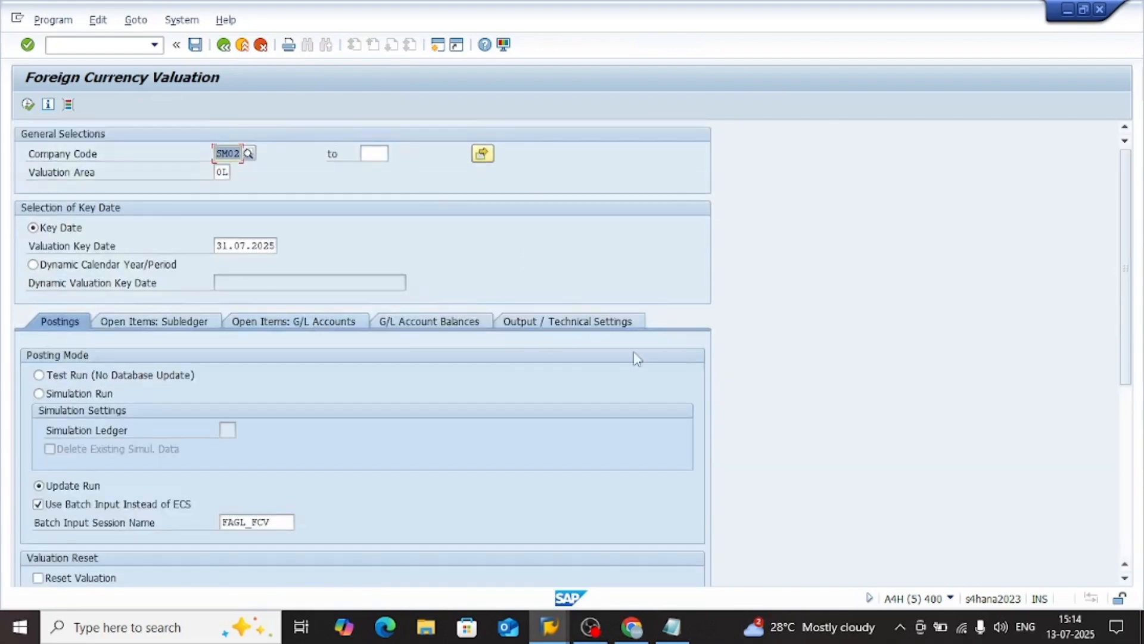
pyautogui.click(224, 47)
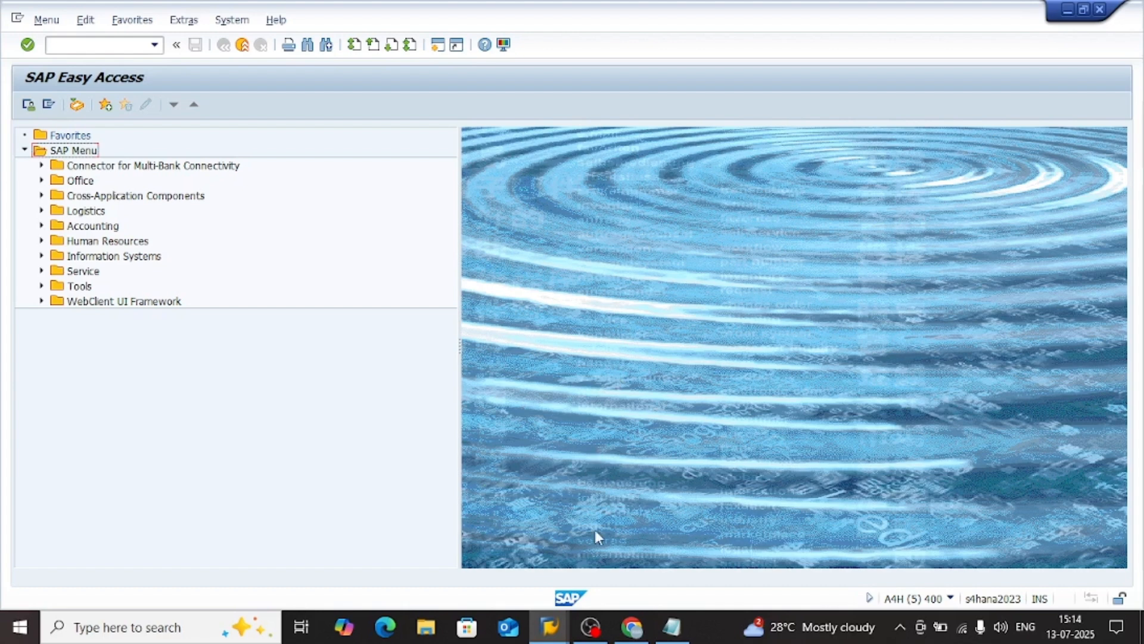
pyautogui.moveTo(588, 627)
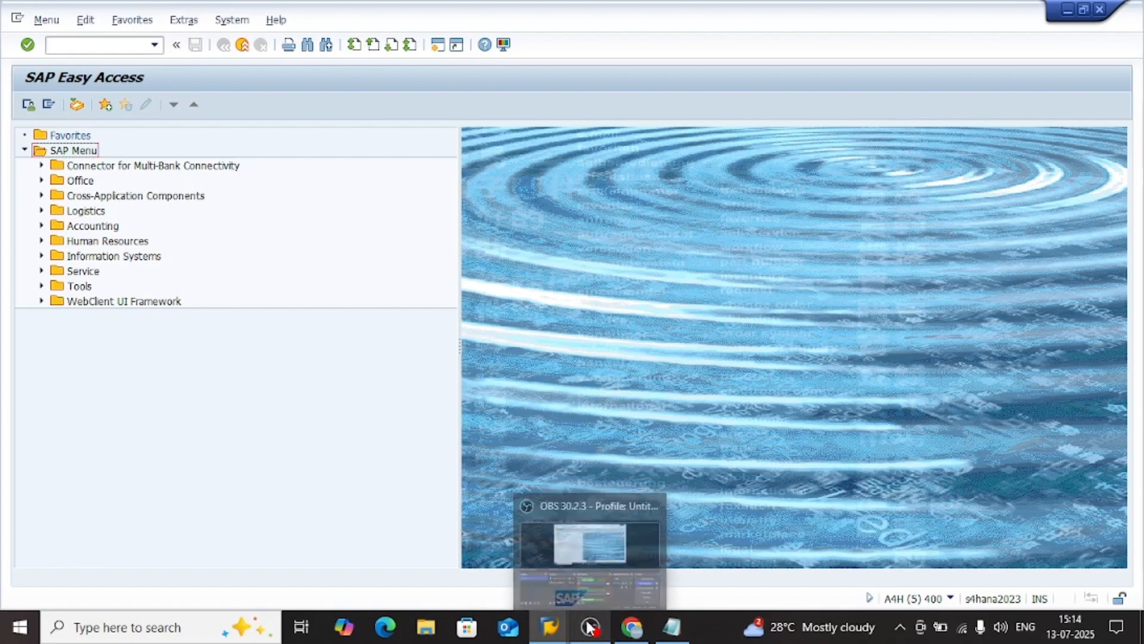
pyautogui.click(590, 537)
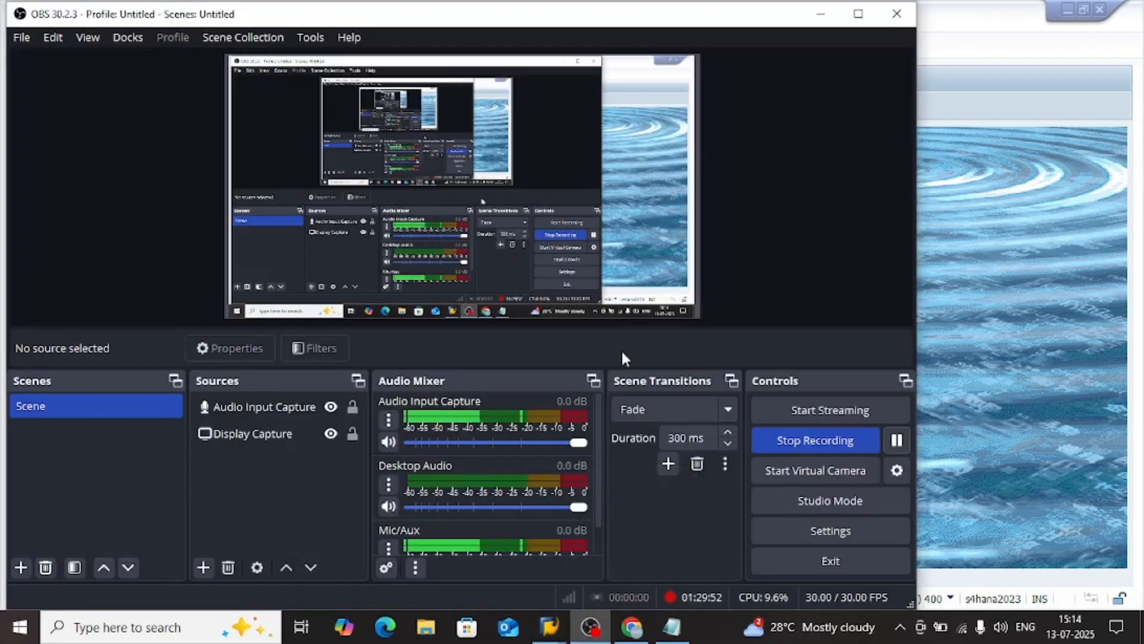